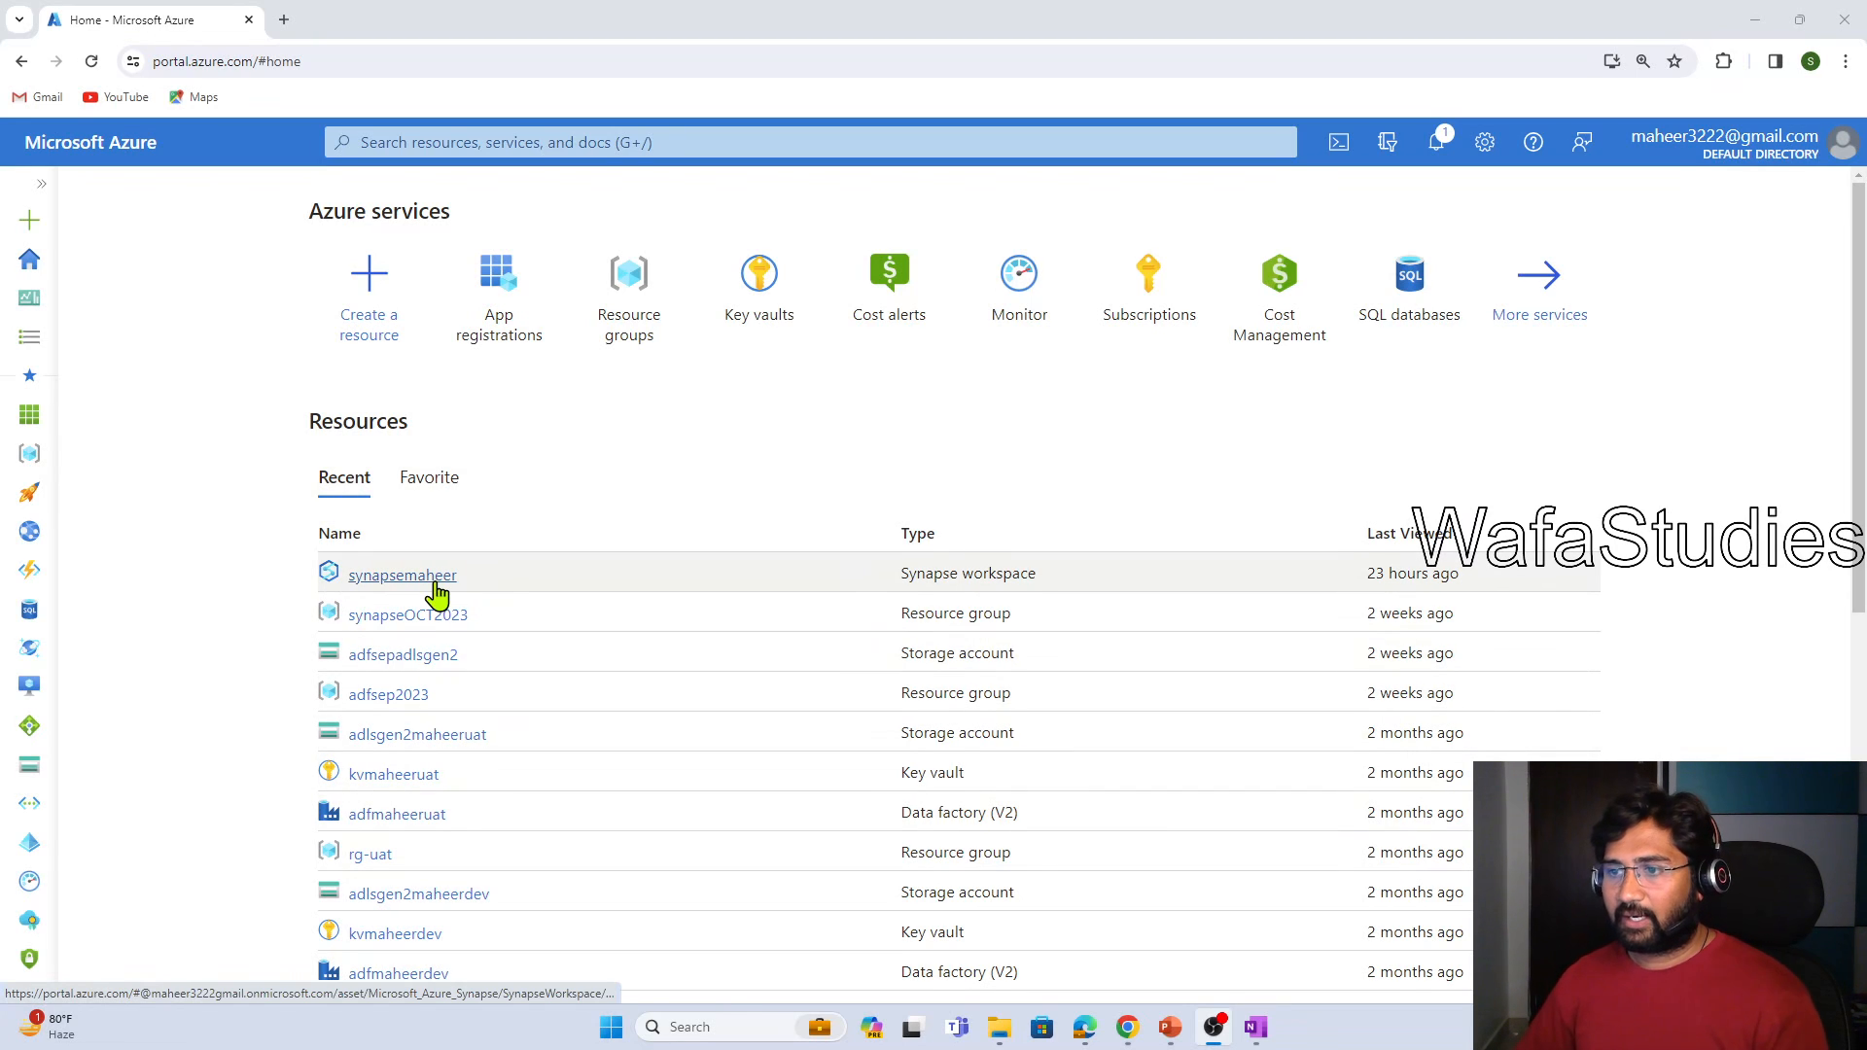
# Search the portal for "app reg" and open App registrations showing the owned applications
pyautogui.moveTo(433, 586)
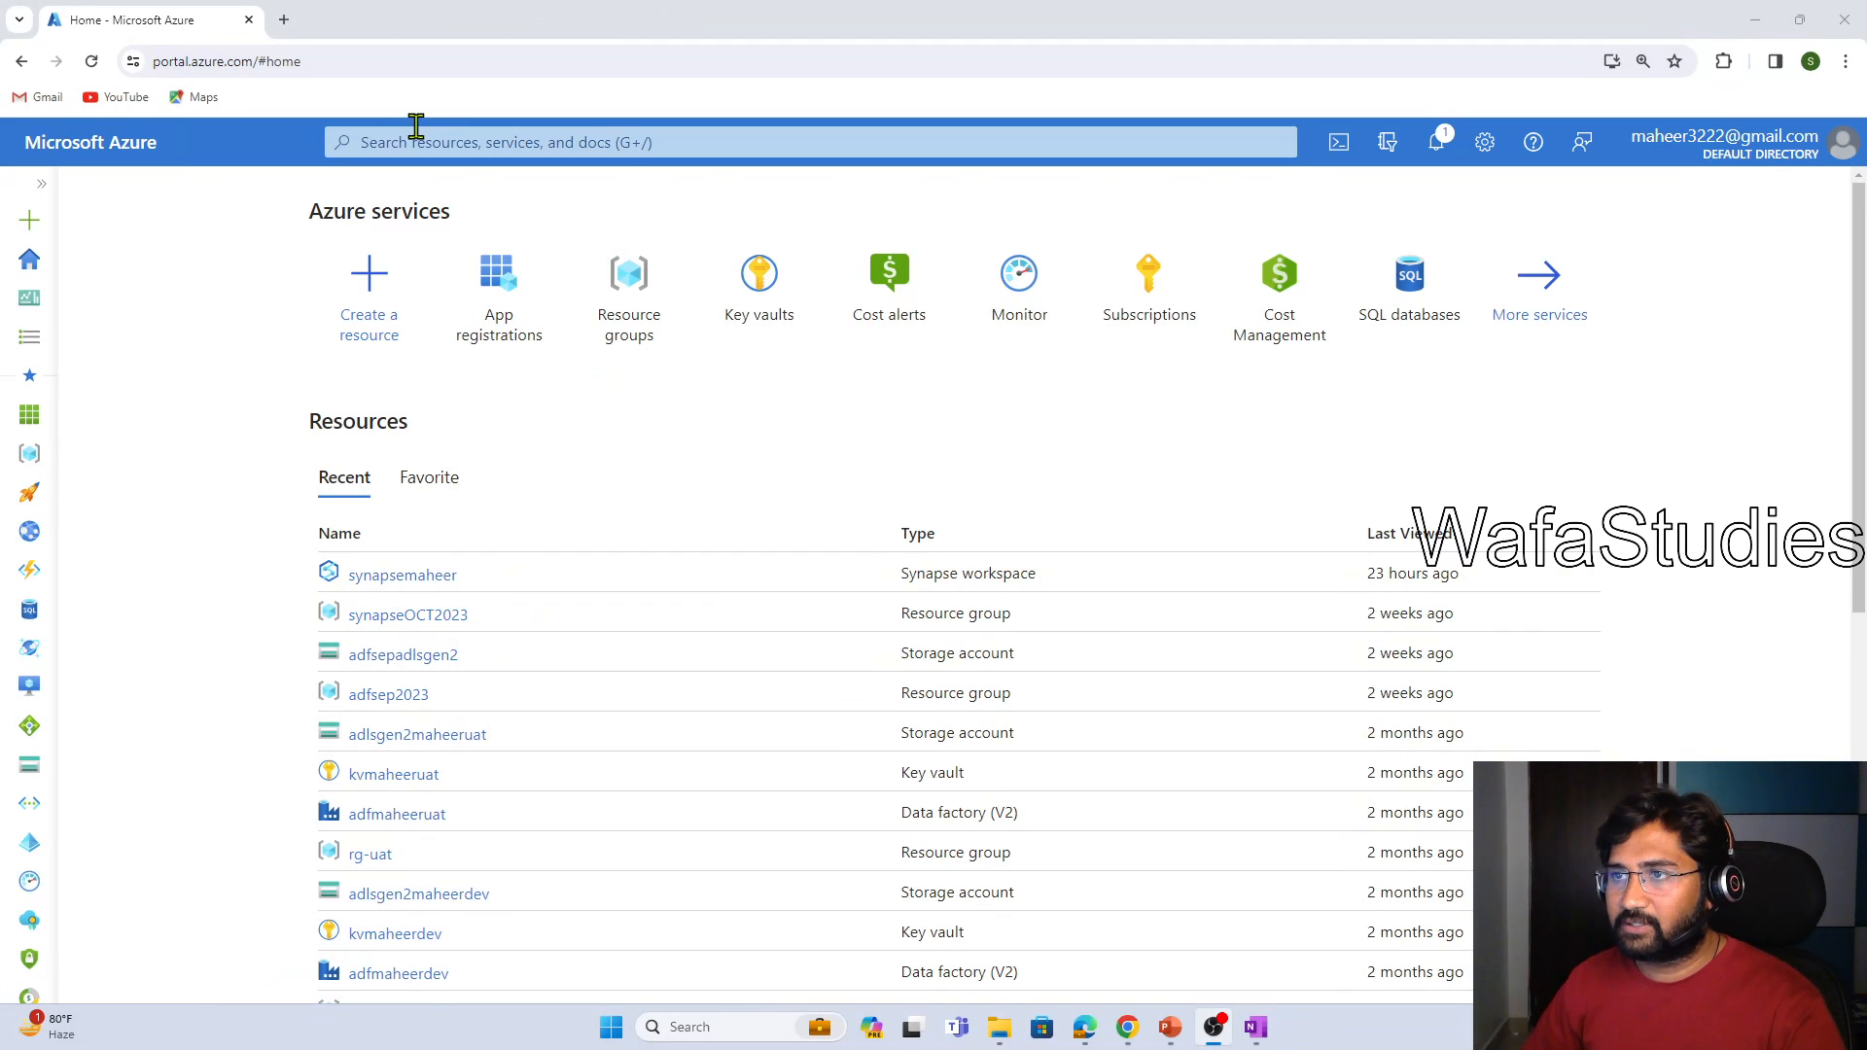
pyautogui.click(442, 140)
pyautogui.write('app')
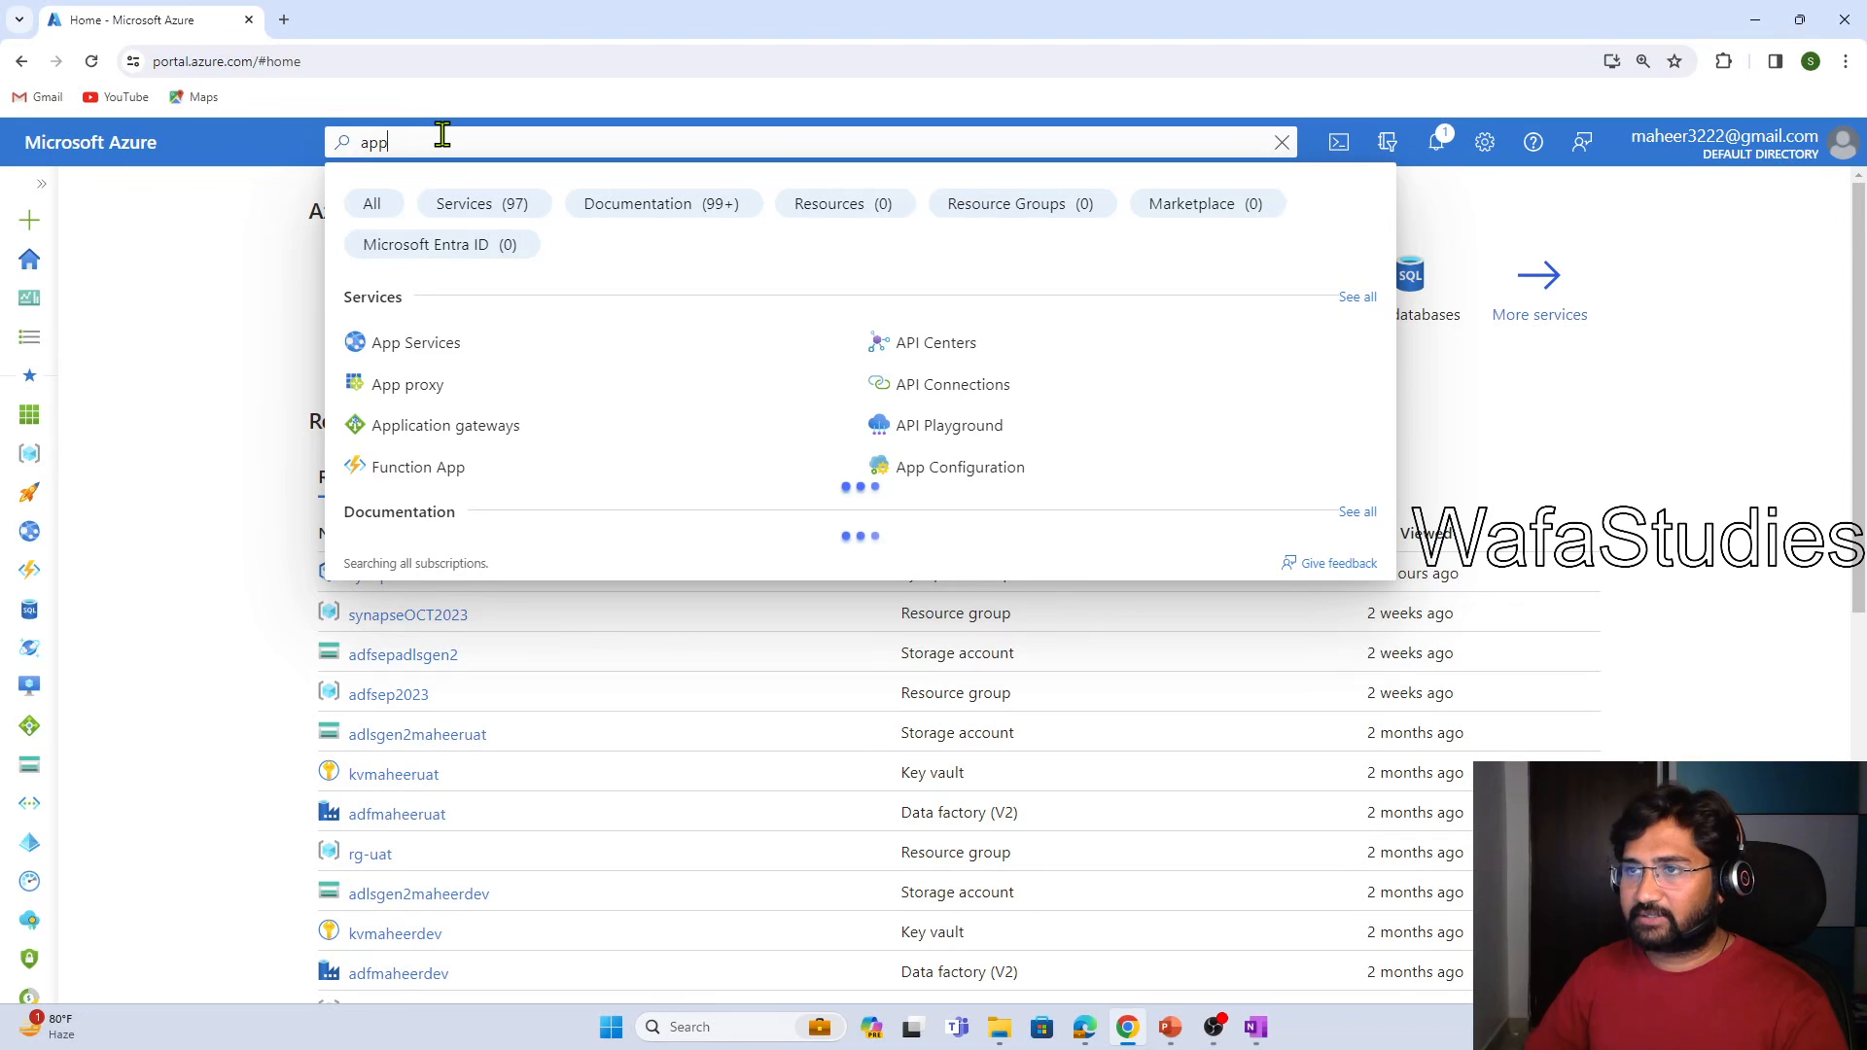
pyautogui.write(' reg')
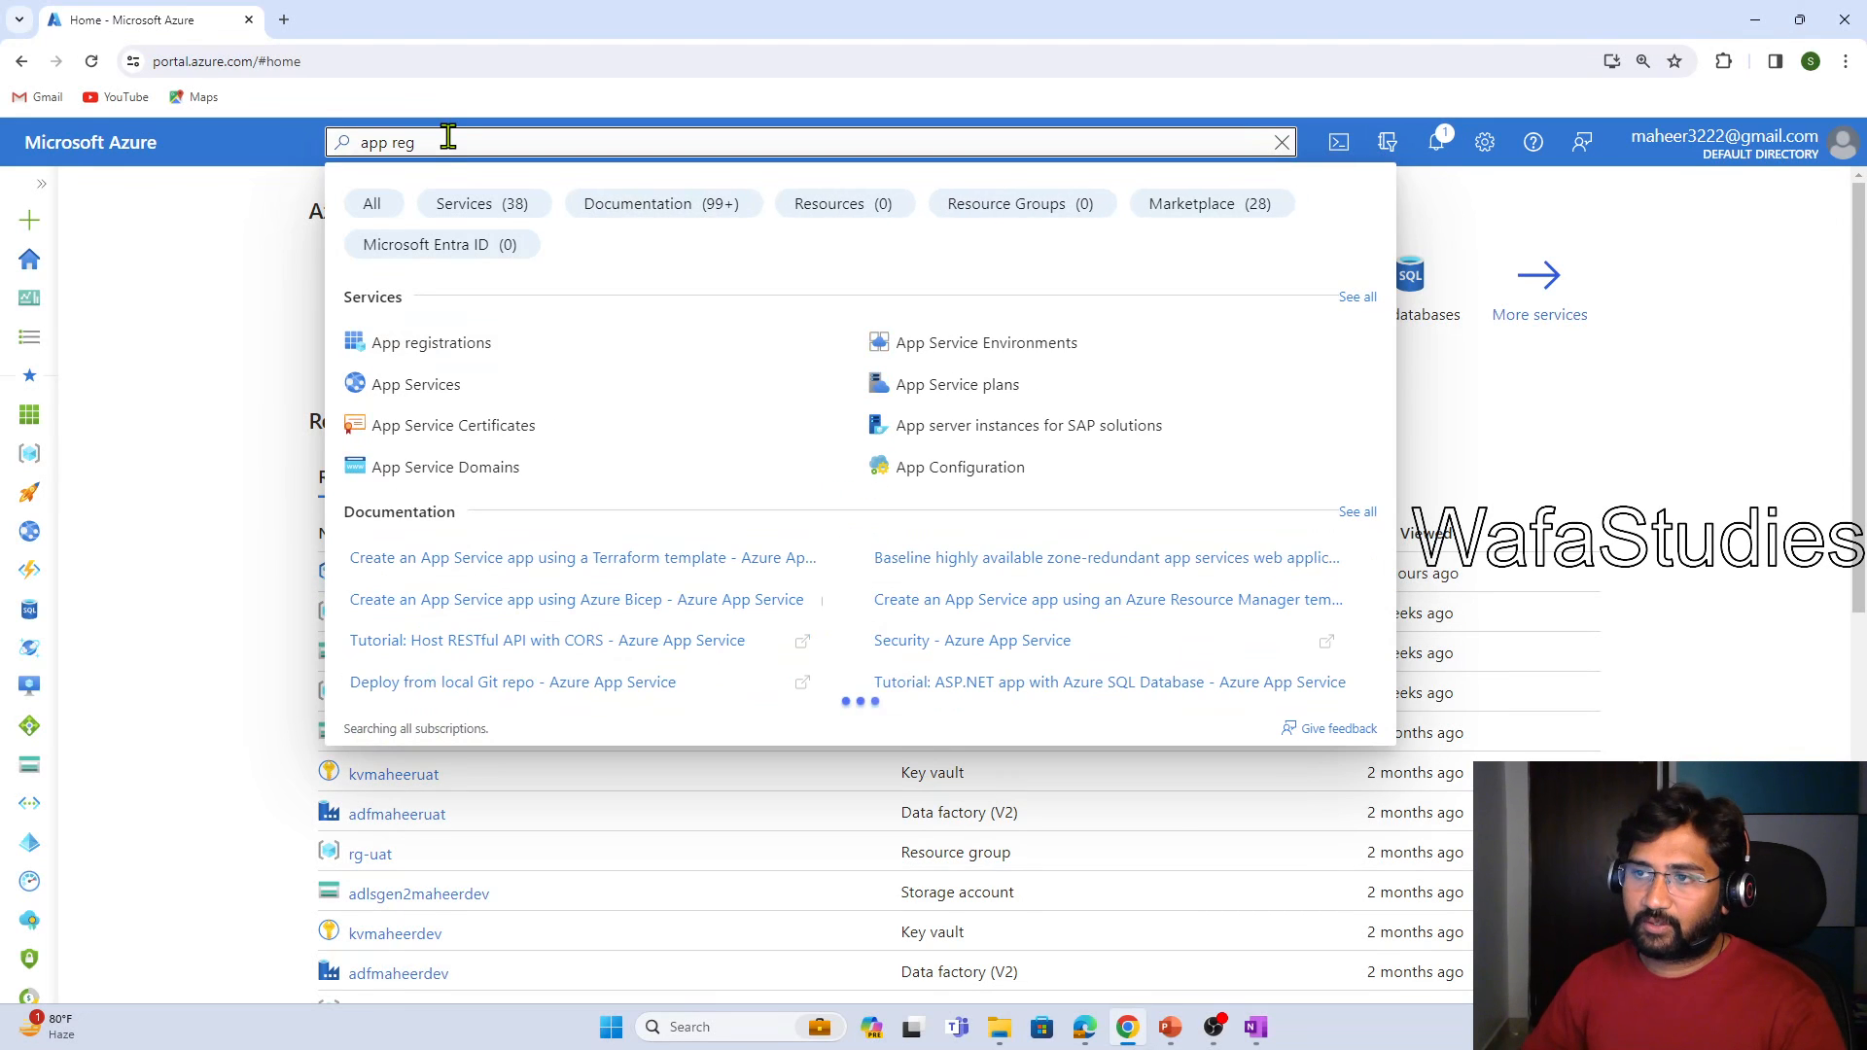
pyautogui.click(382, 340)
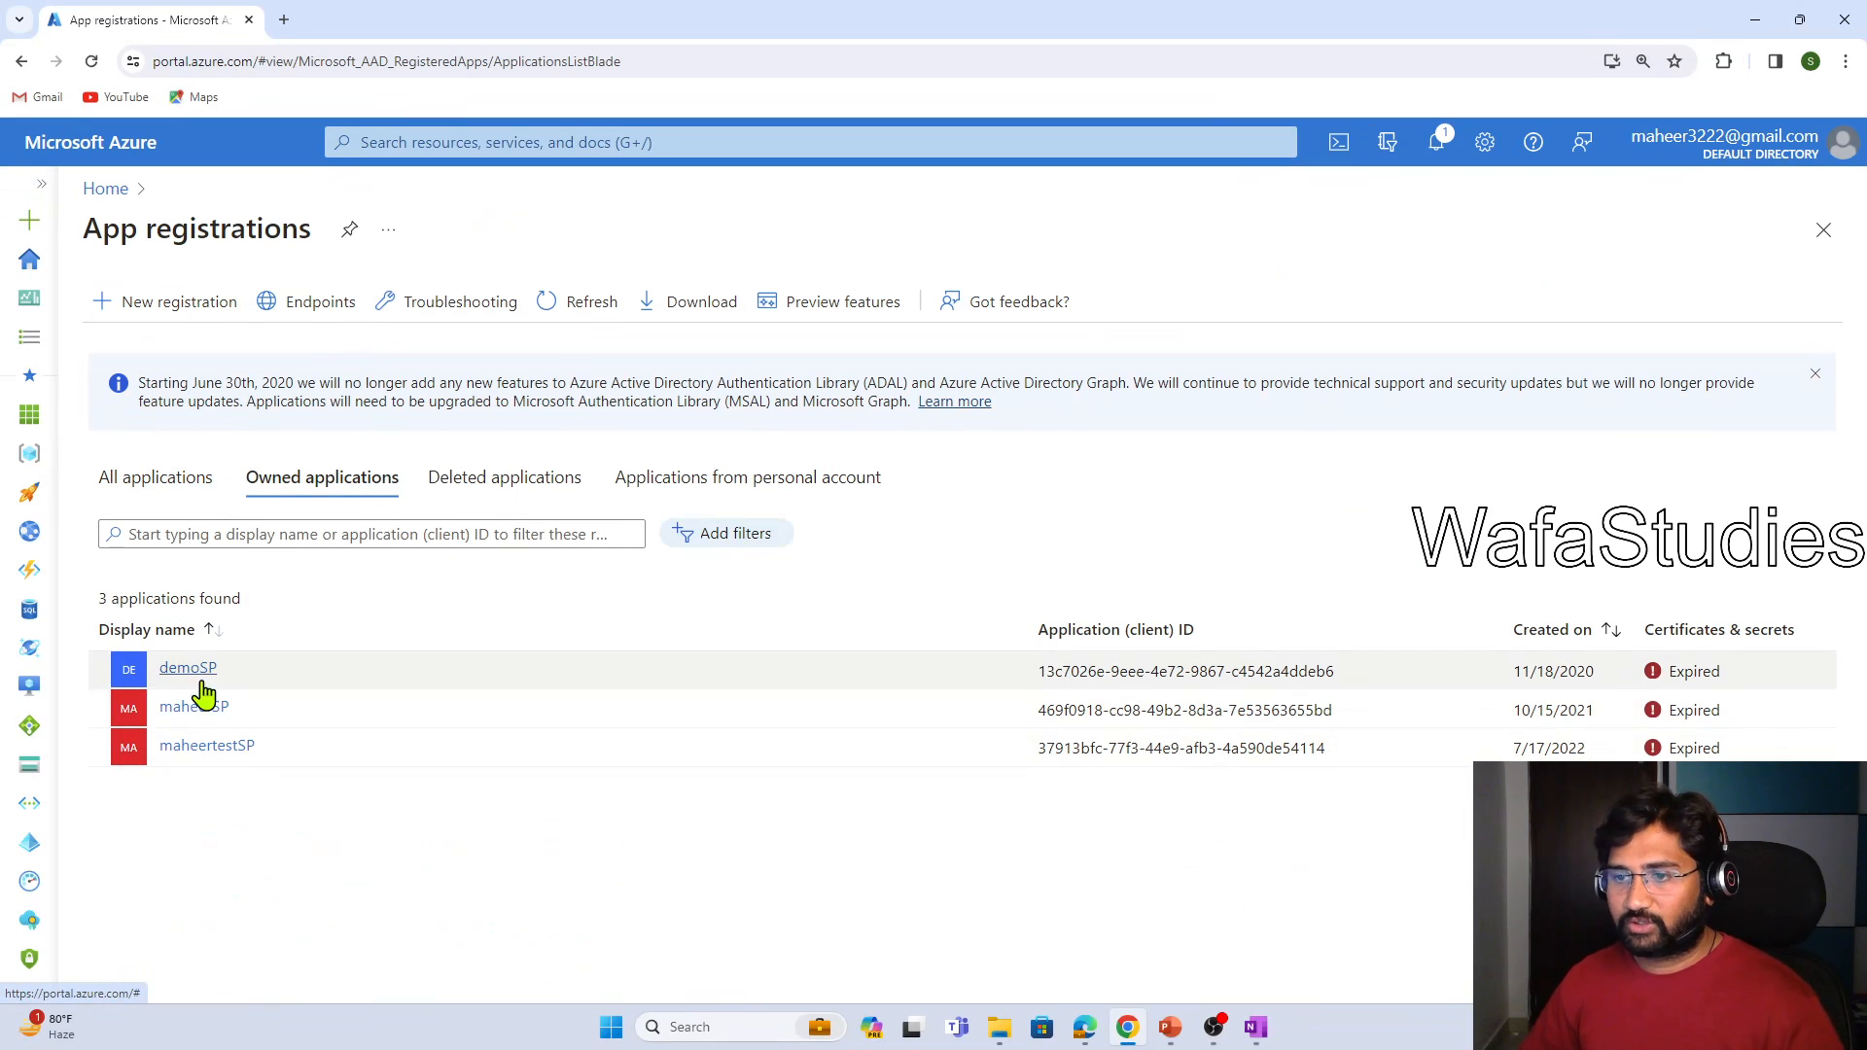
pyautogui.click(353, 476)
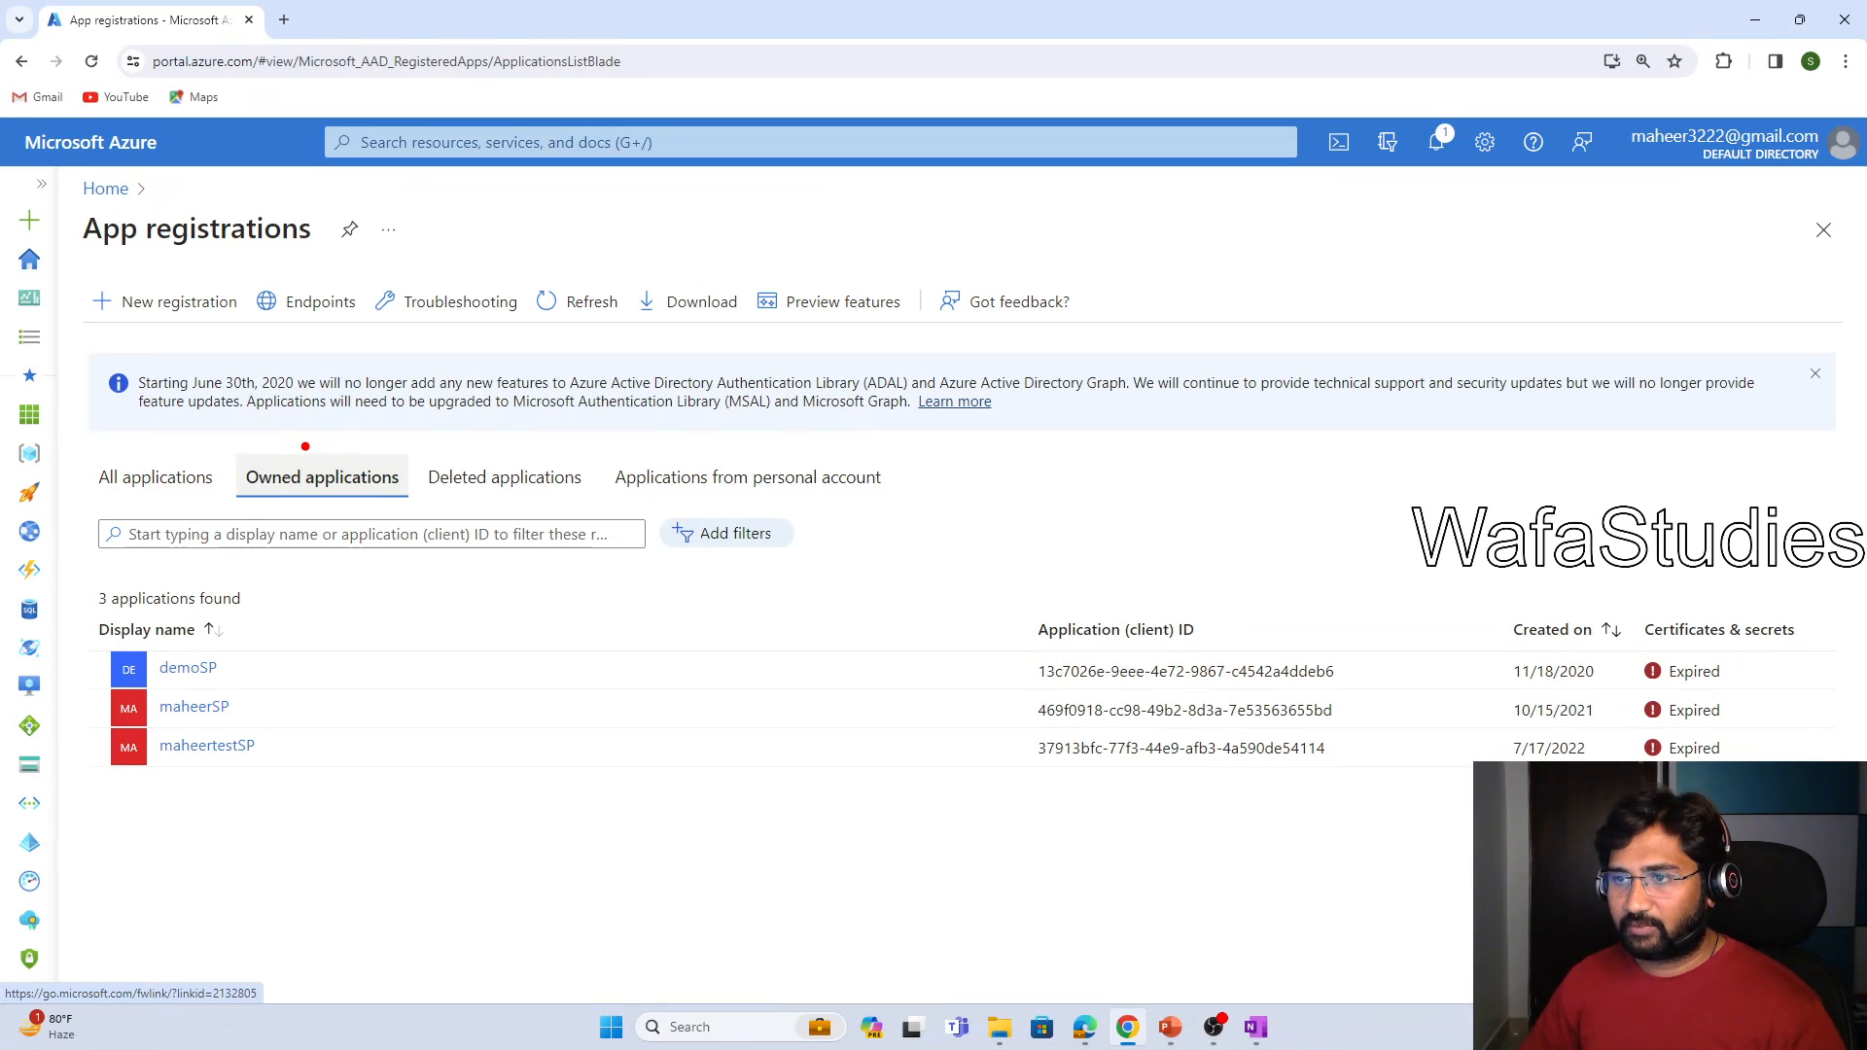
pyautogui.moveTo(306, 446); pyautogui.dragTo(343, 387)
pyautogui.press('Escape')
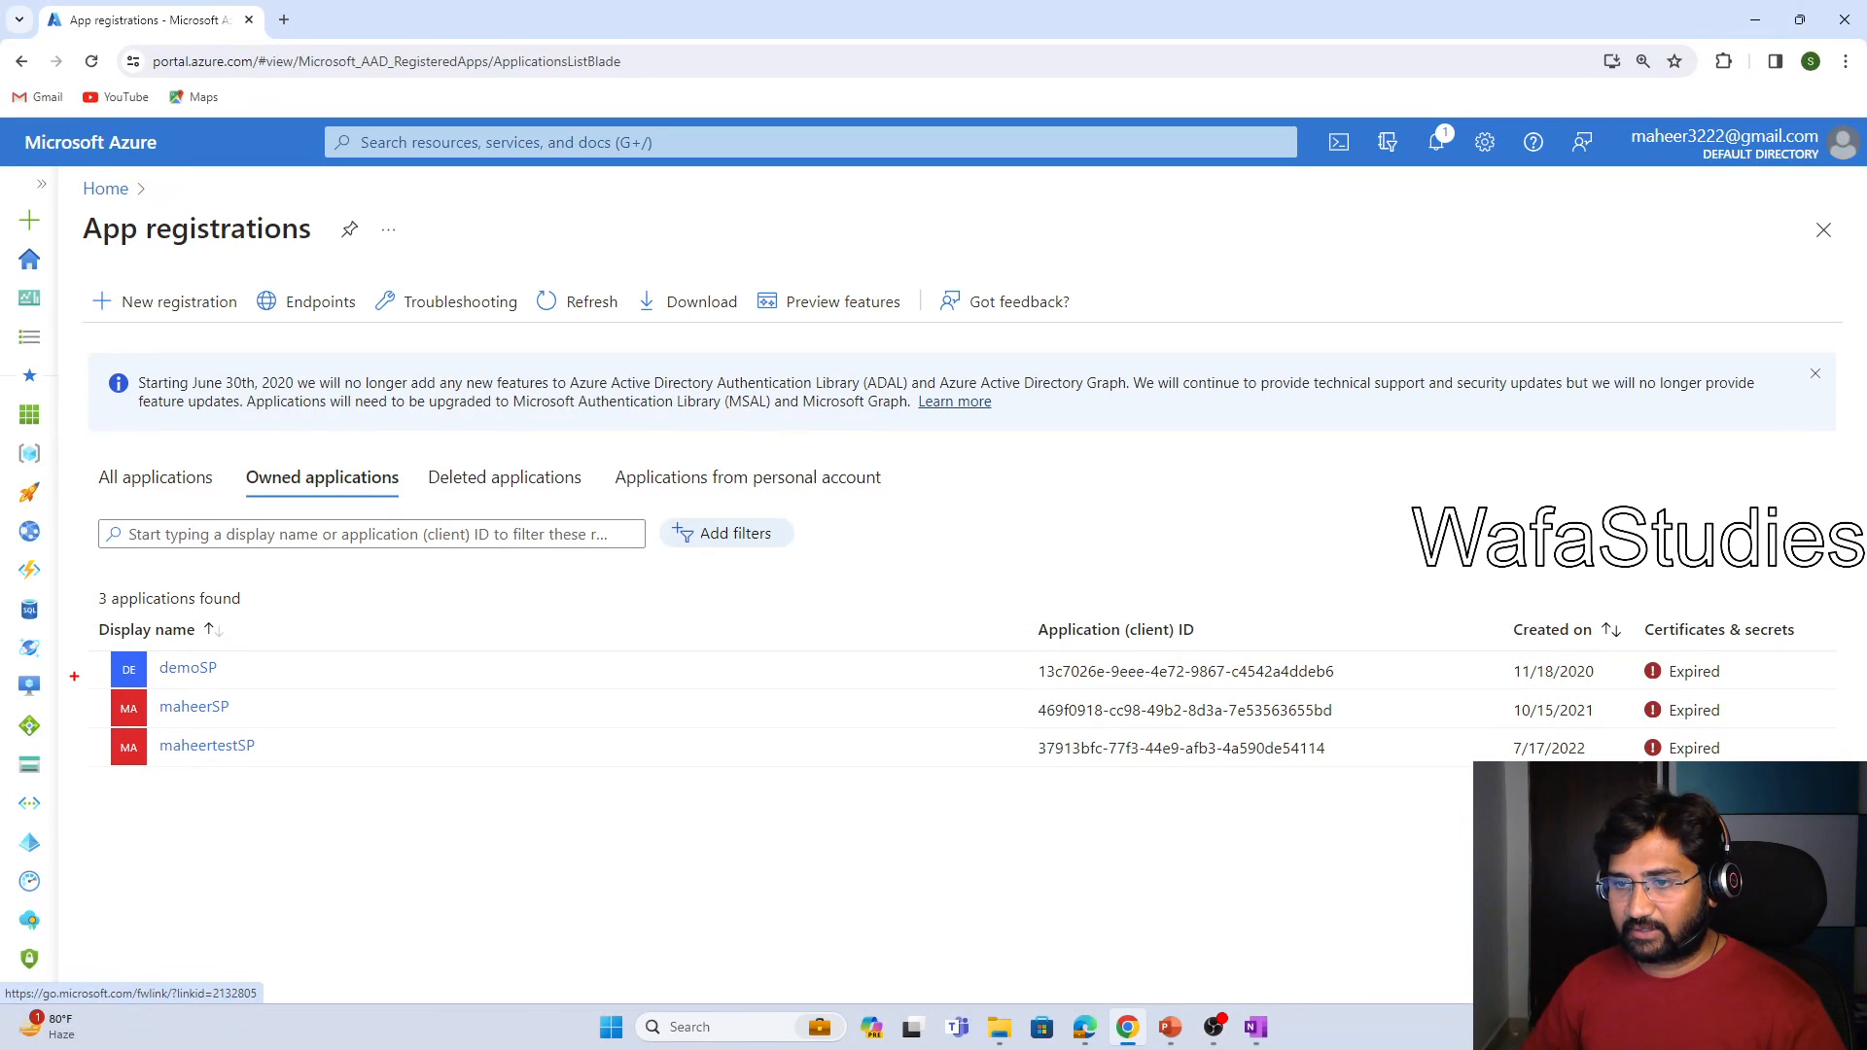
pyautogui.moveTo(90, 645); pyautogui.dragTo(259, 806)
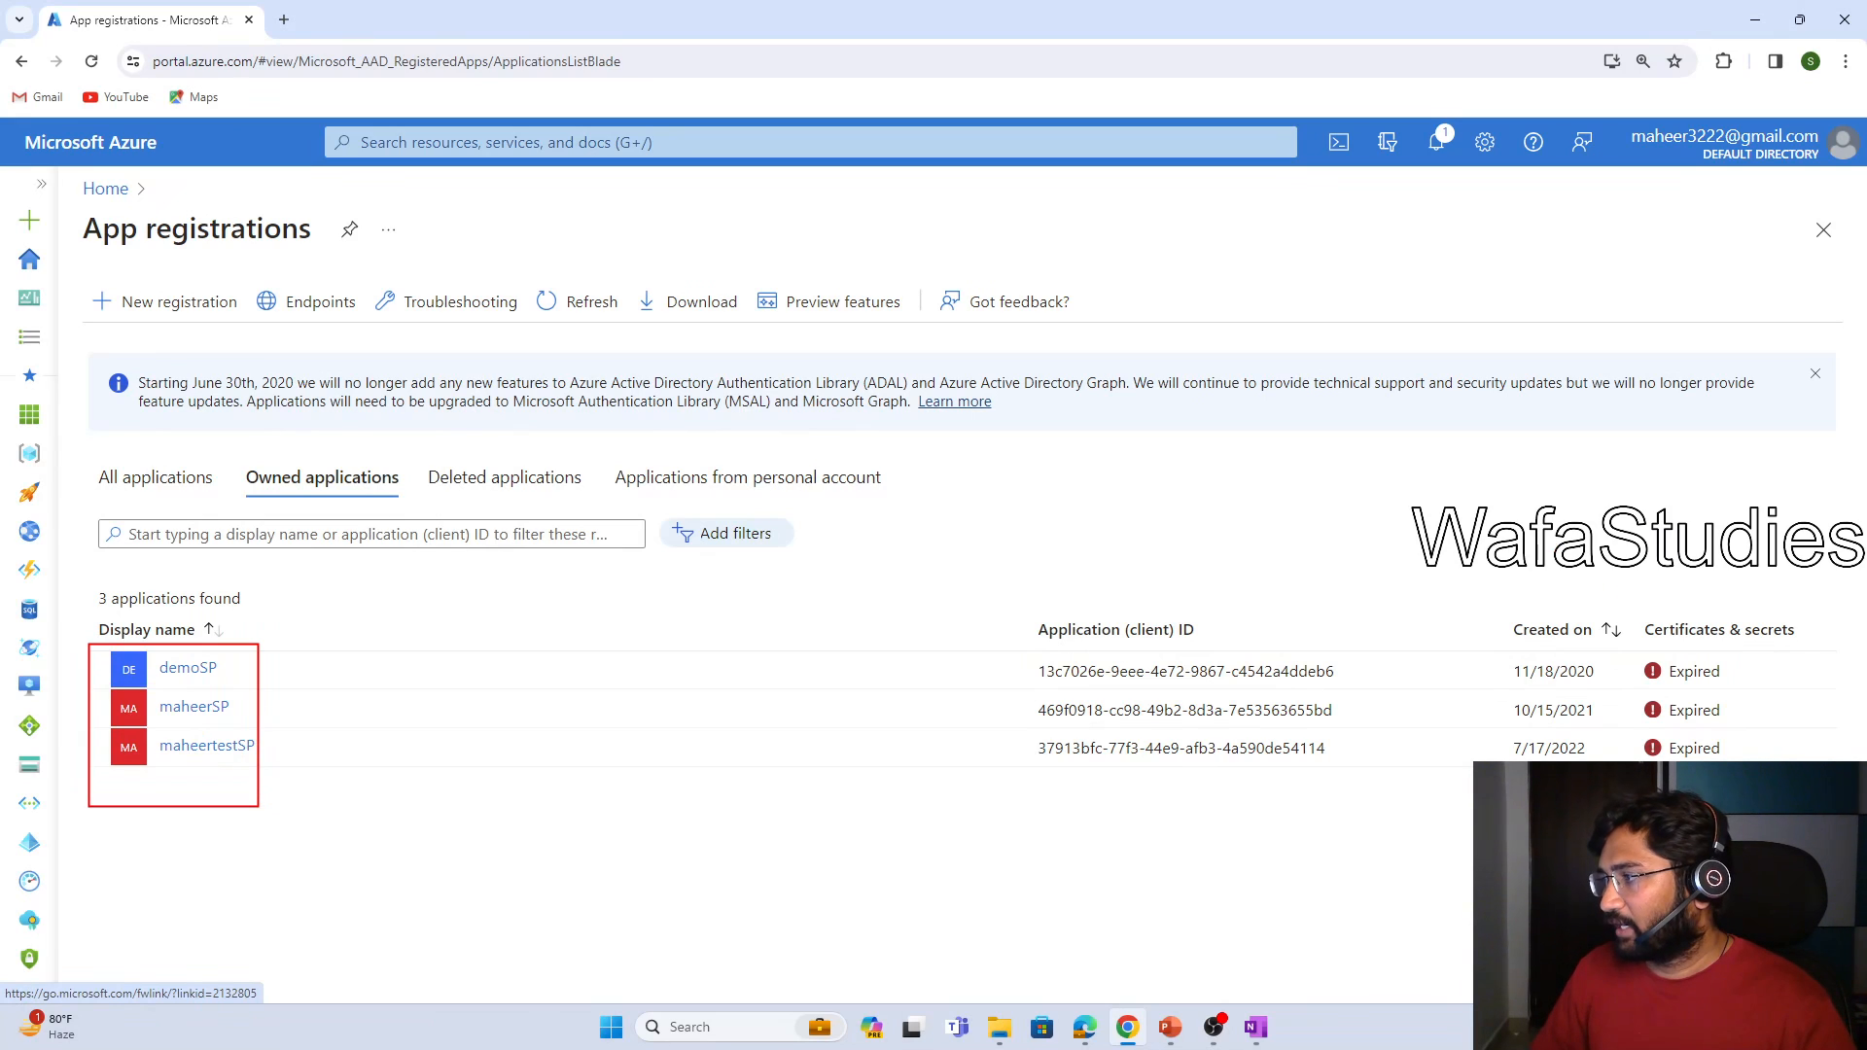
pyautogui.moveTo(1636, 597); pyautogui.dragTo(1777, 761)
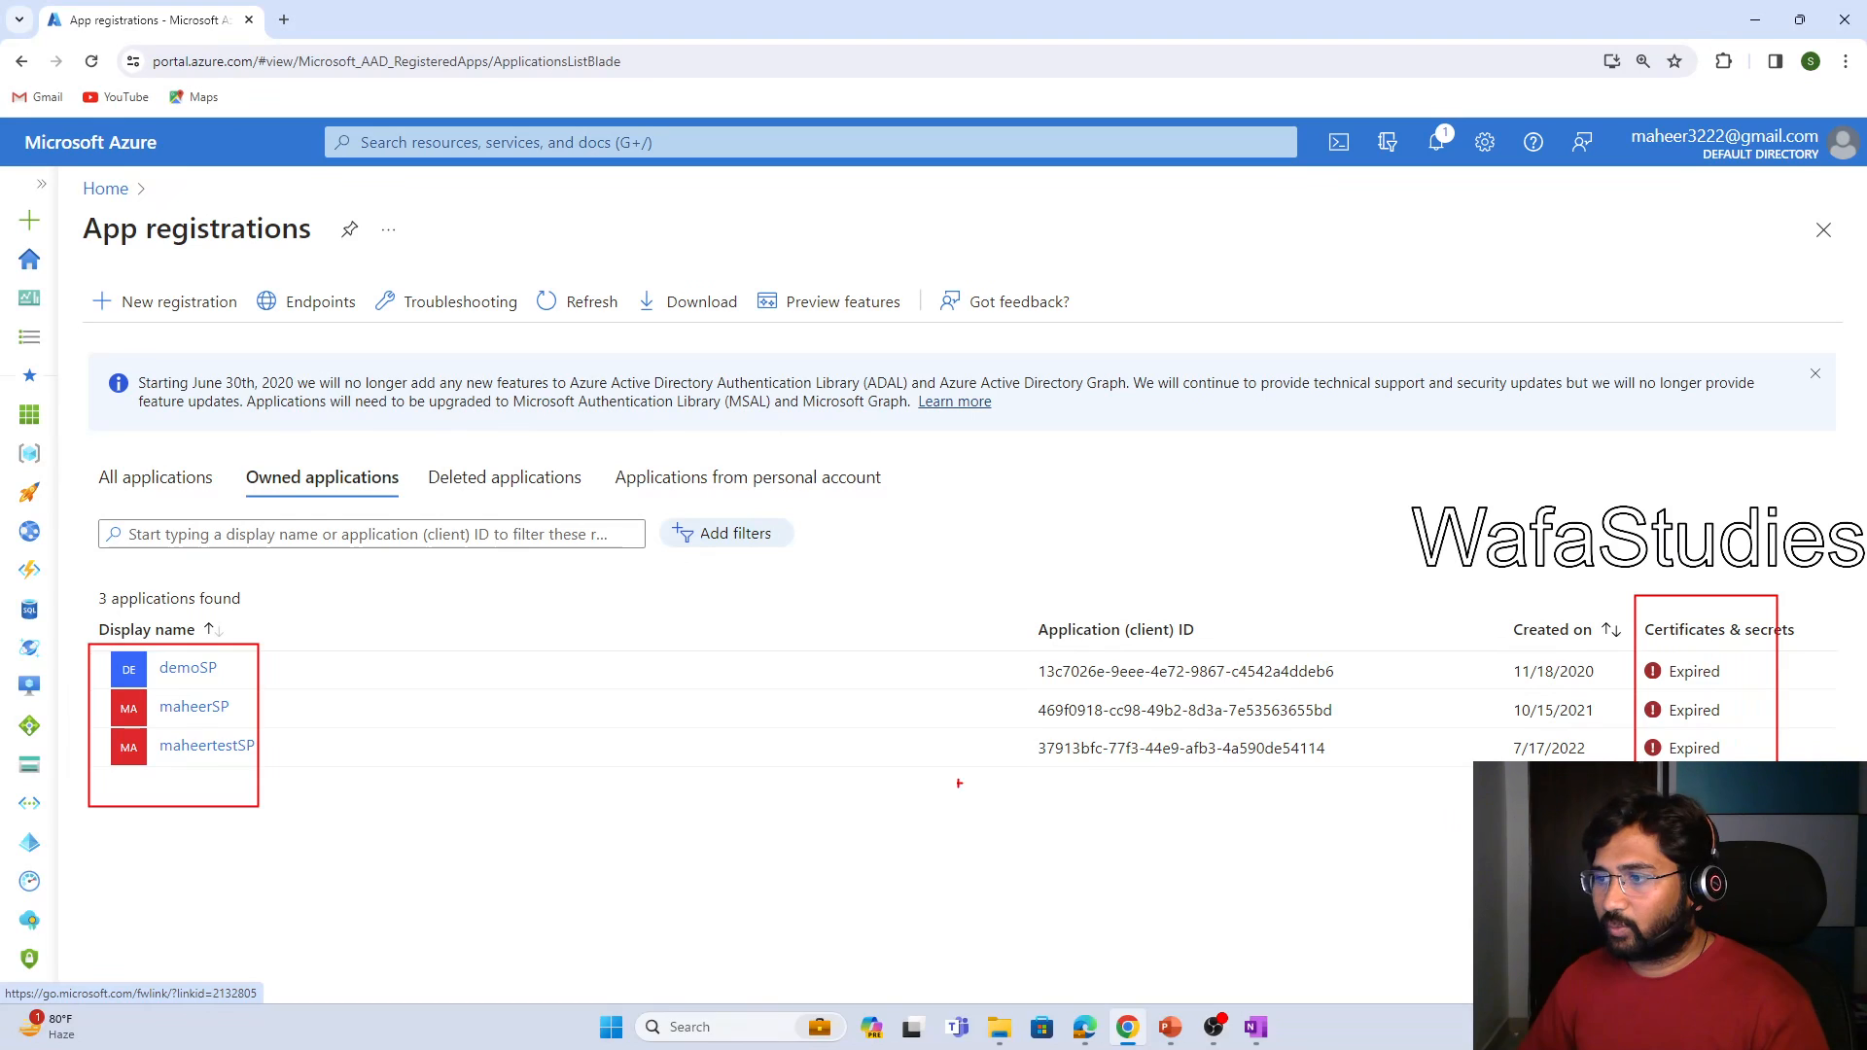
pyautogui.press('Escape')
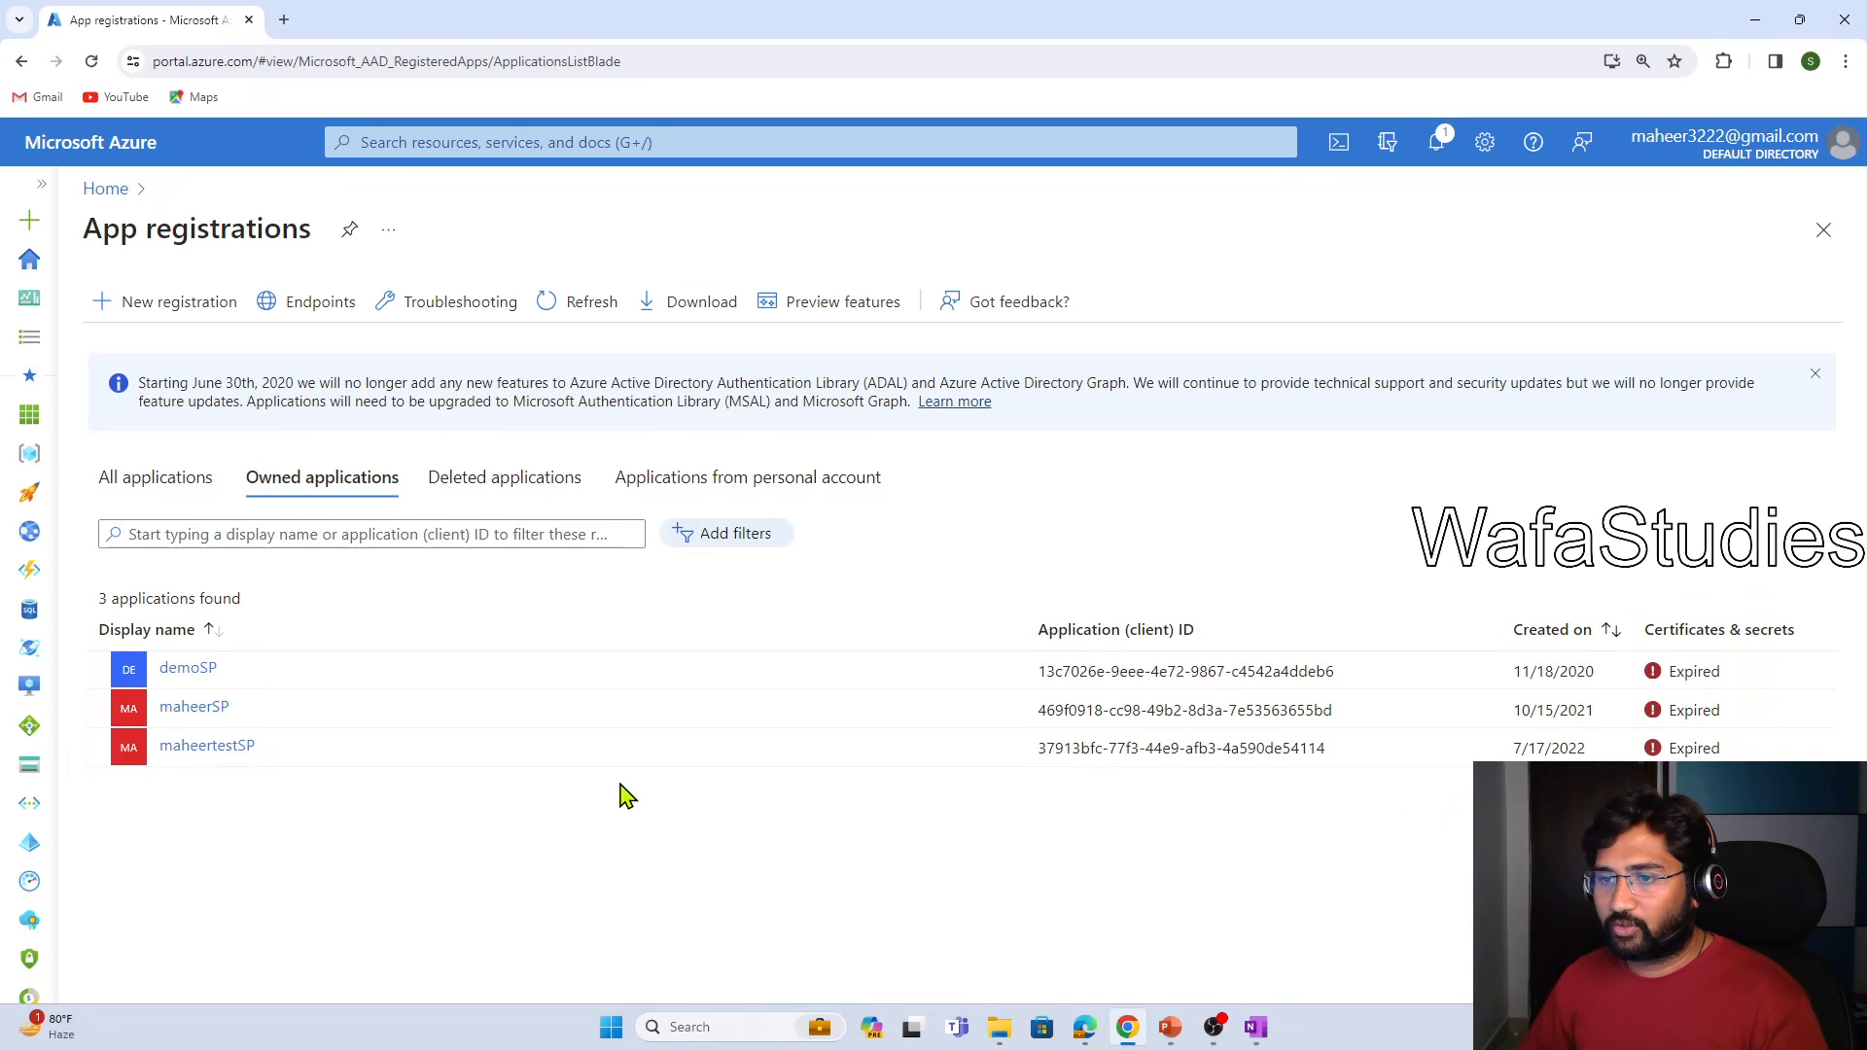
# Open the Certificates & secrets page of the maheerSP app registration
pyautogui.click(194, 708)
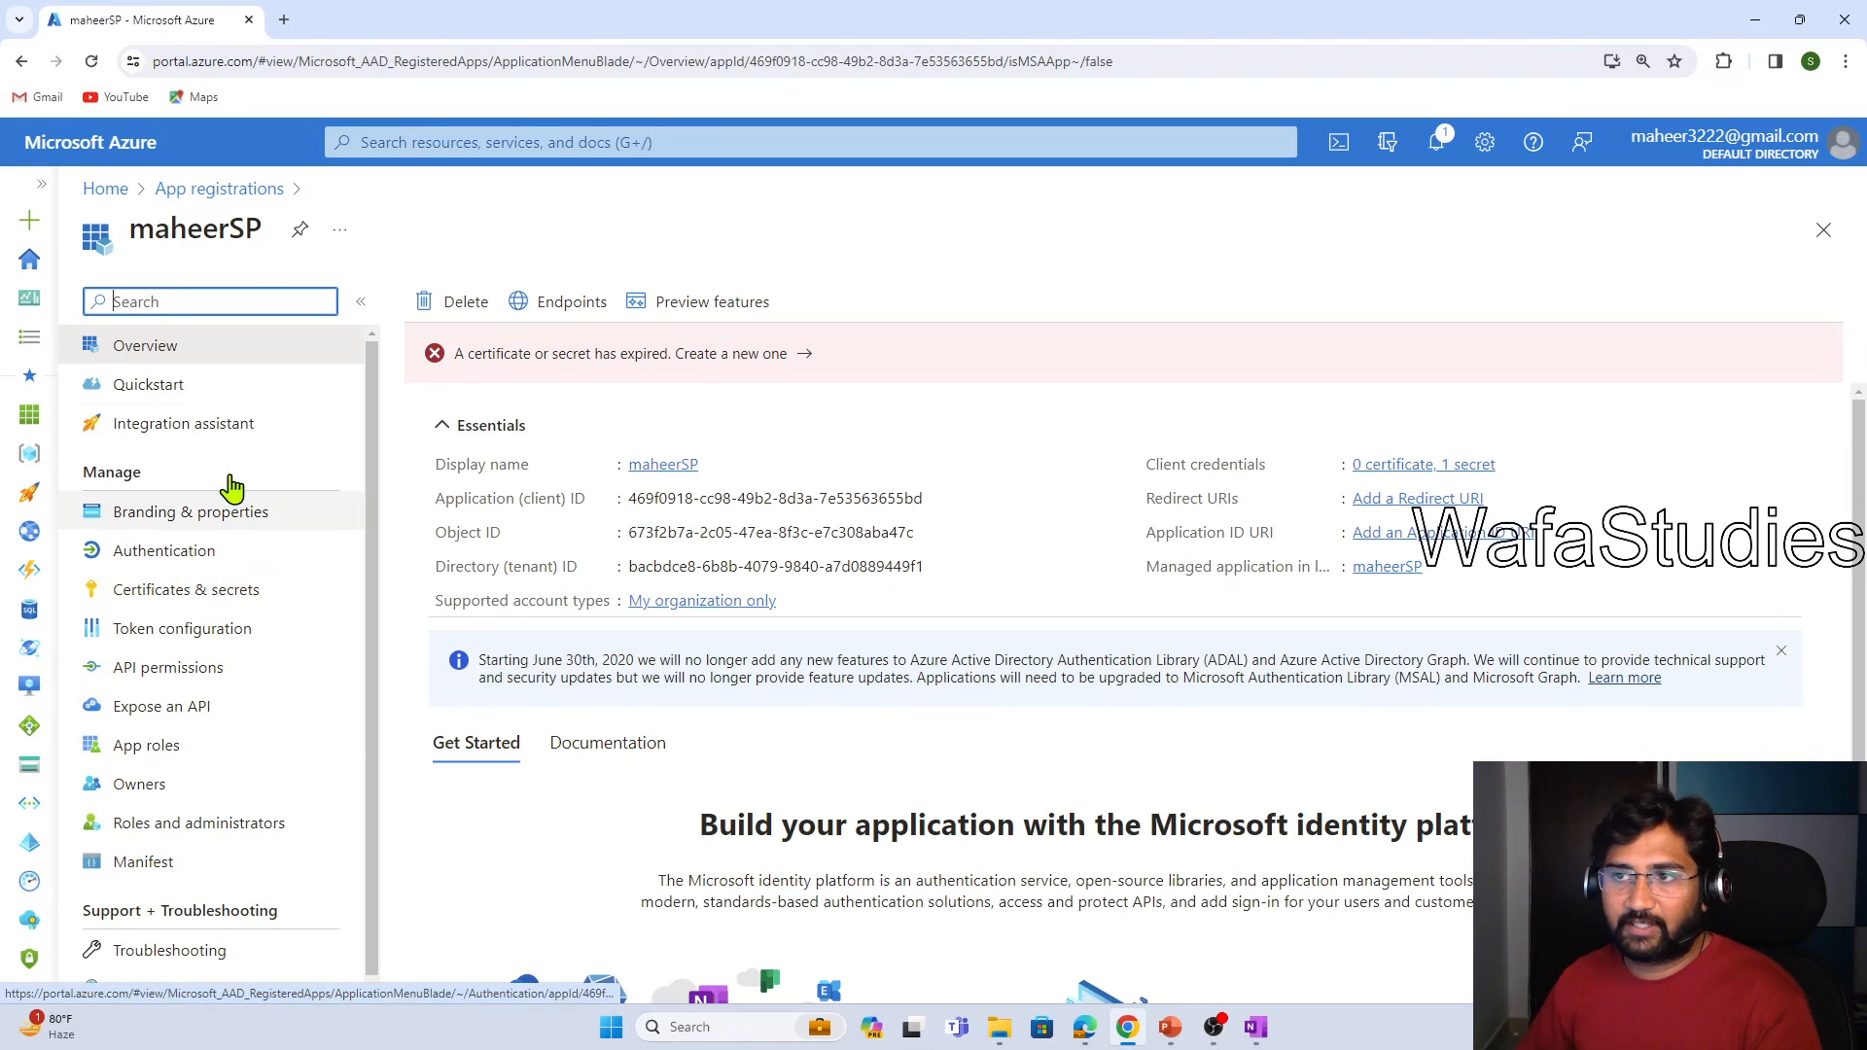
pyautogui.click(259, 298)
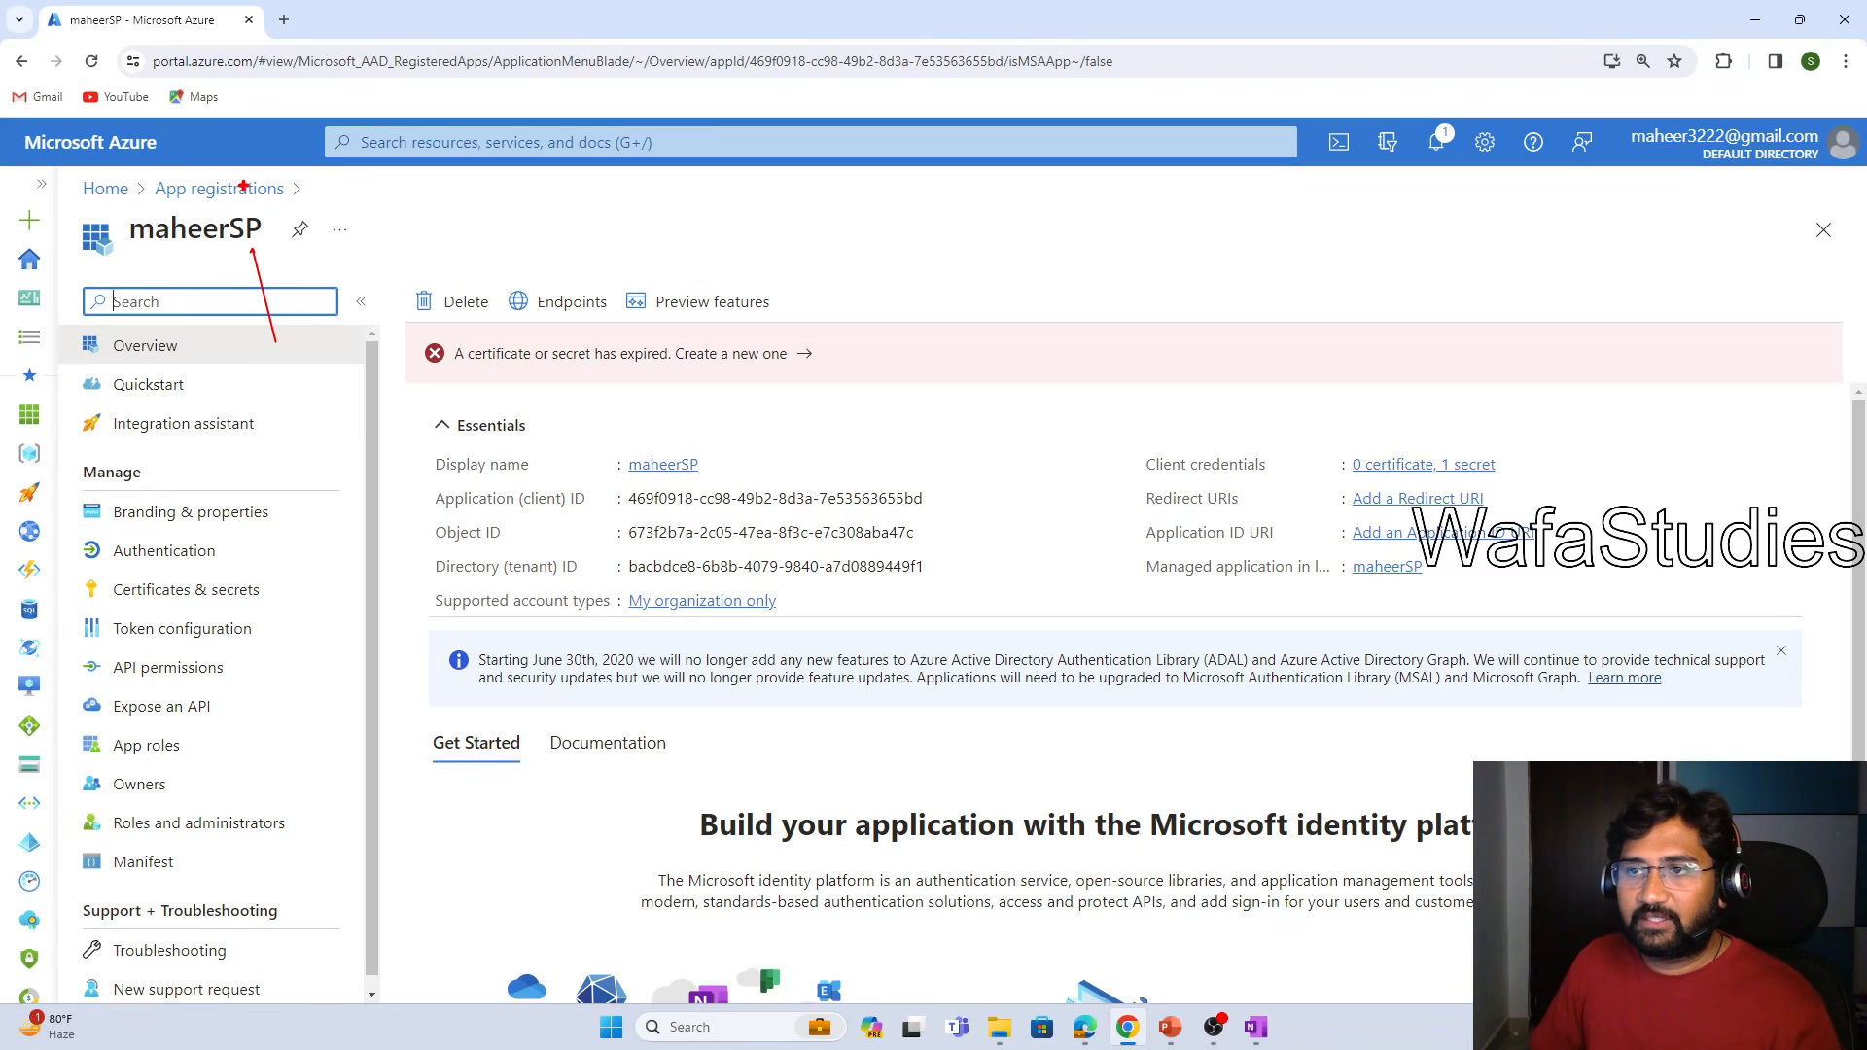
pyautogui.moveTo(114, 209); pyautogui.dragTo(299, 273)
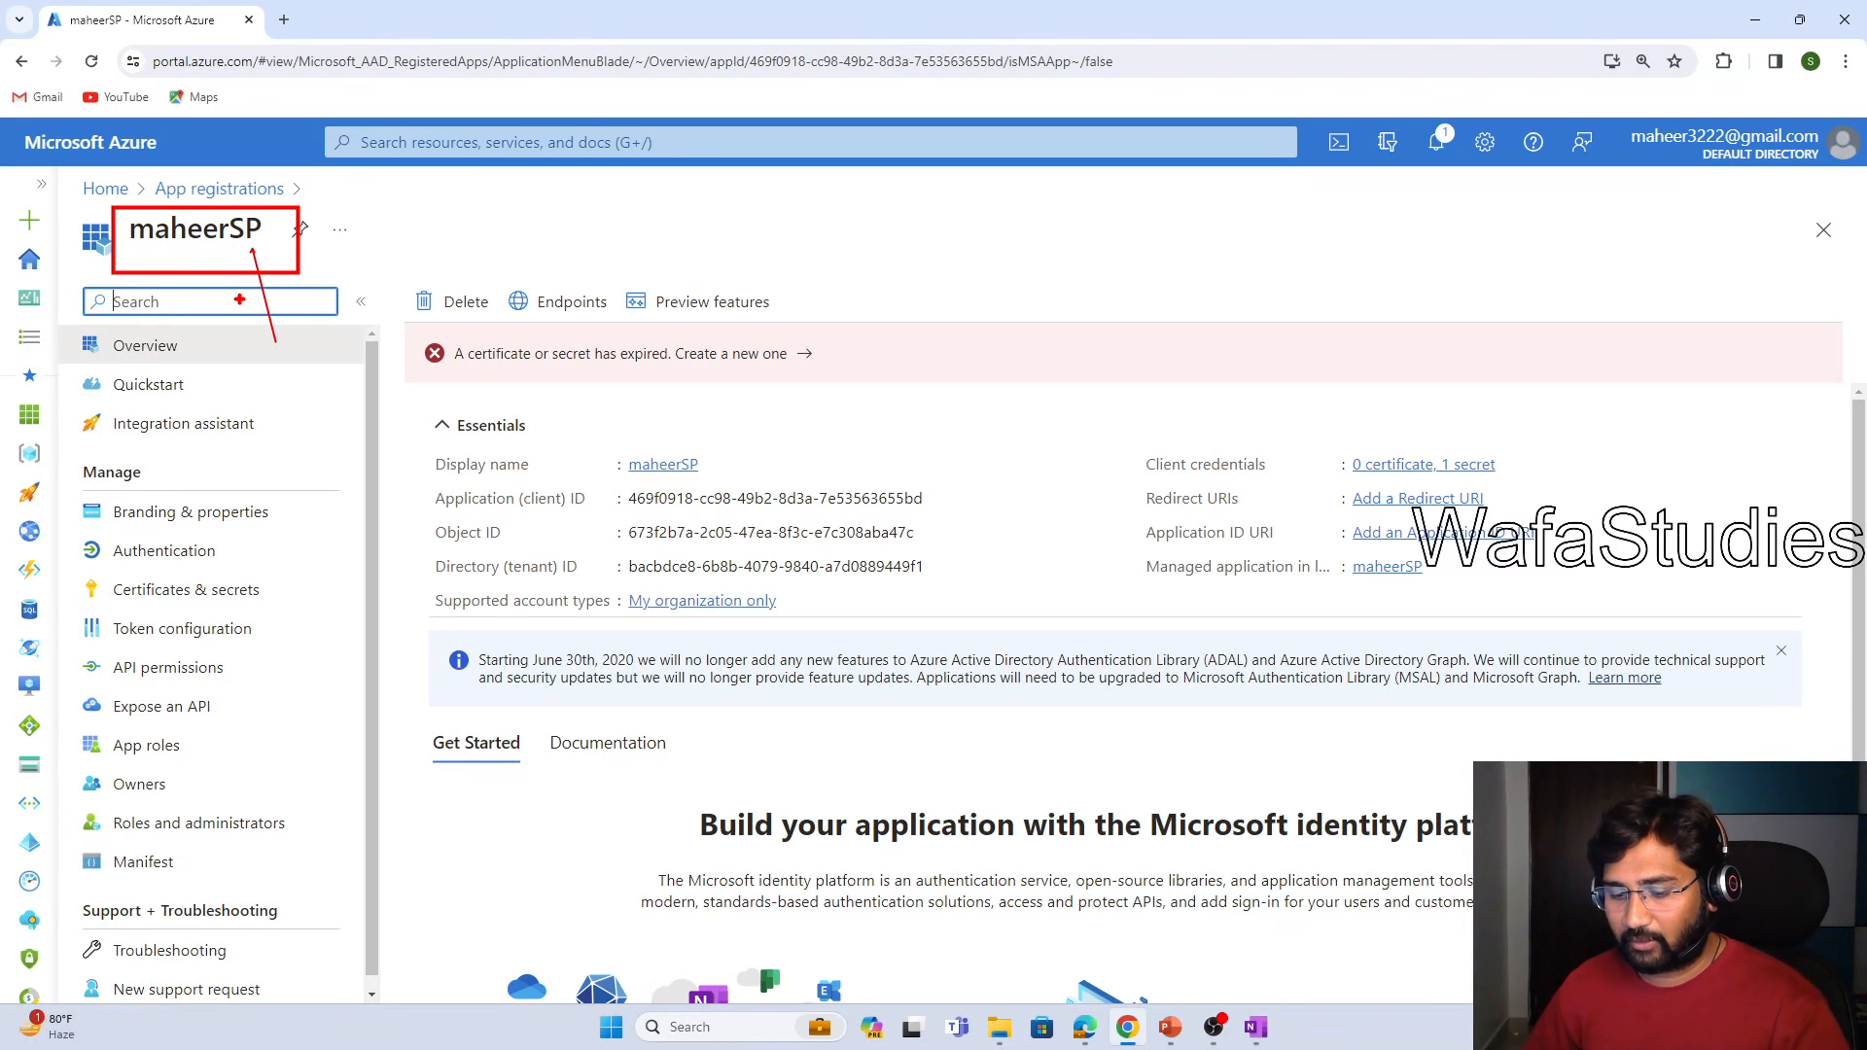
pyautogui.press('Escape')
pyautogui.scroll(-1, 195, 819)
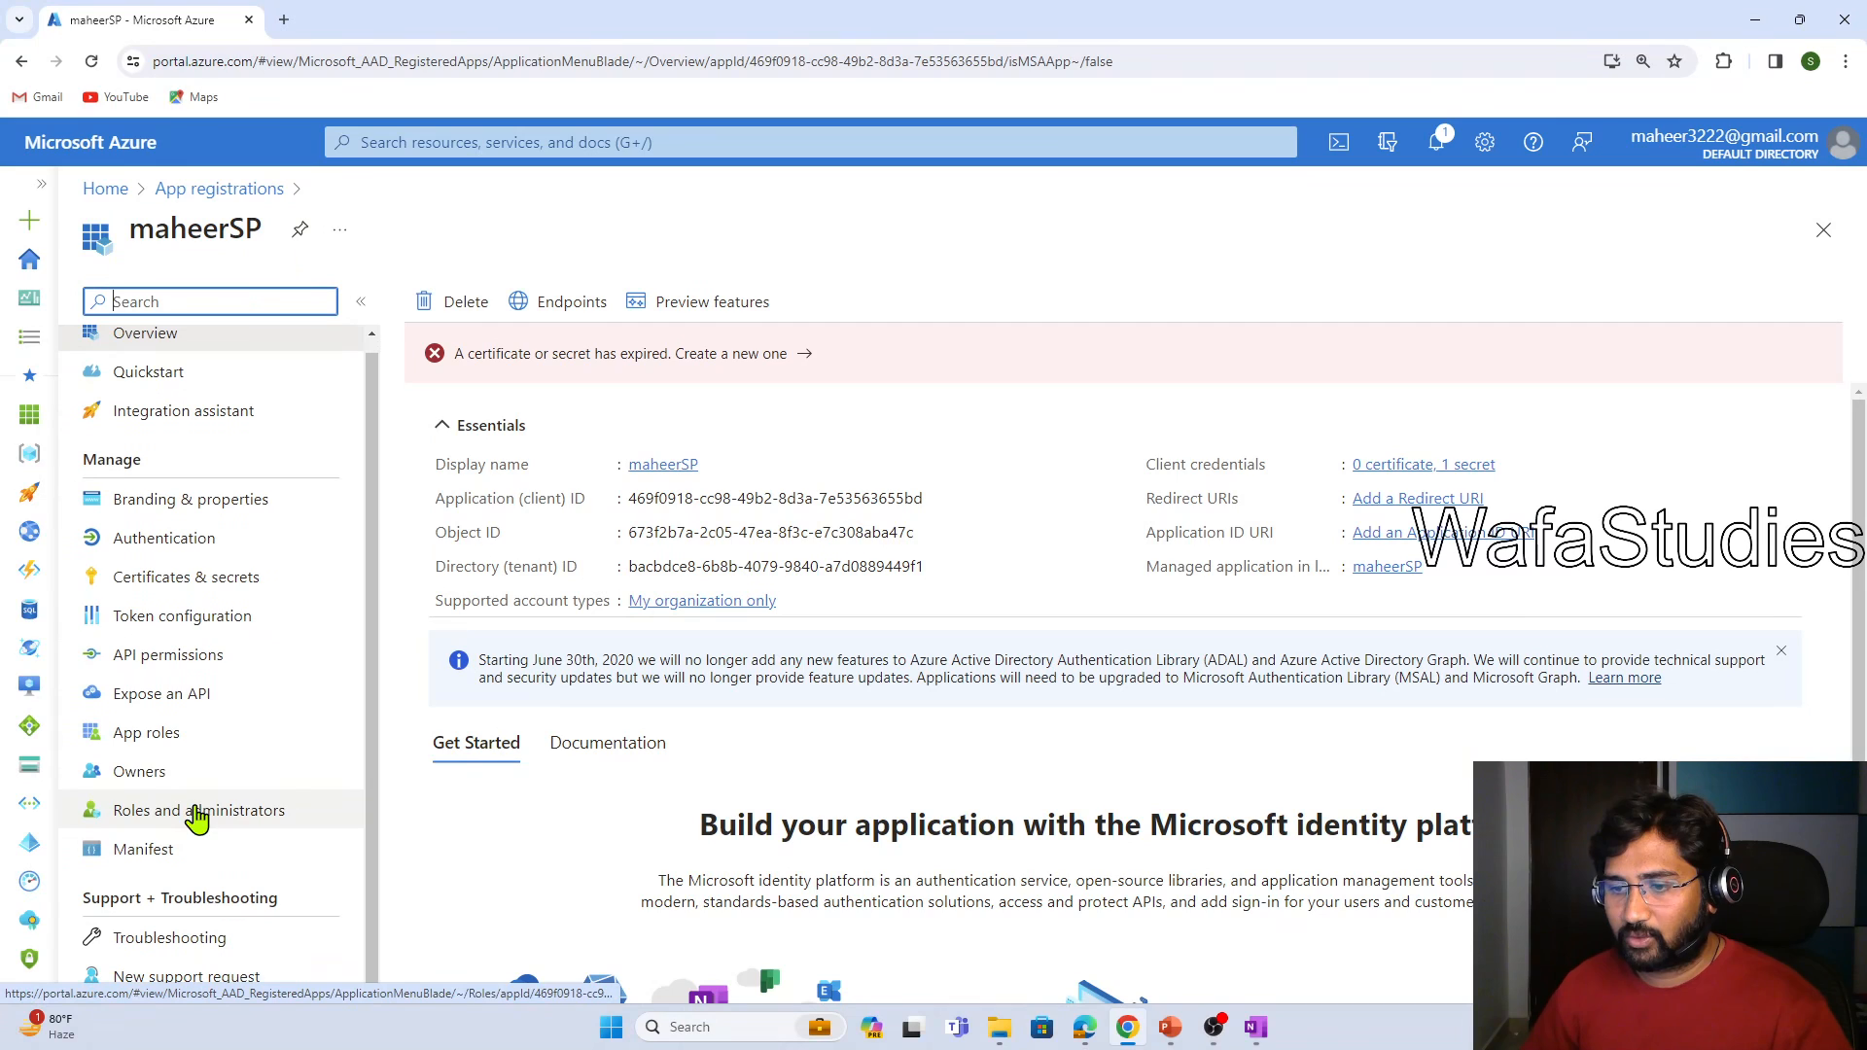
pyautogui.click(190, 581)
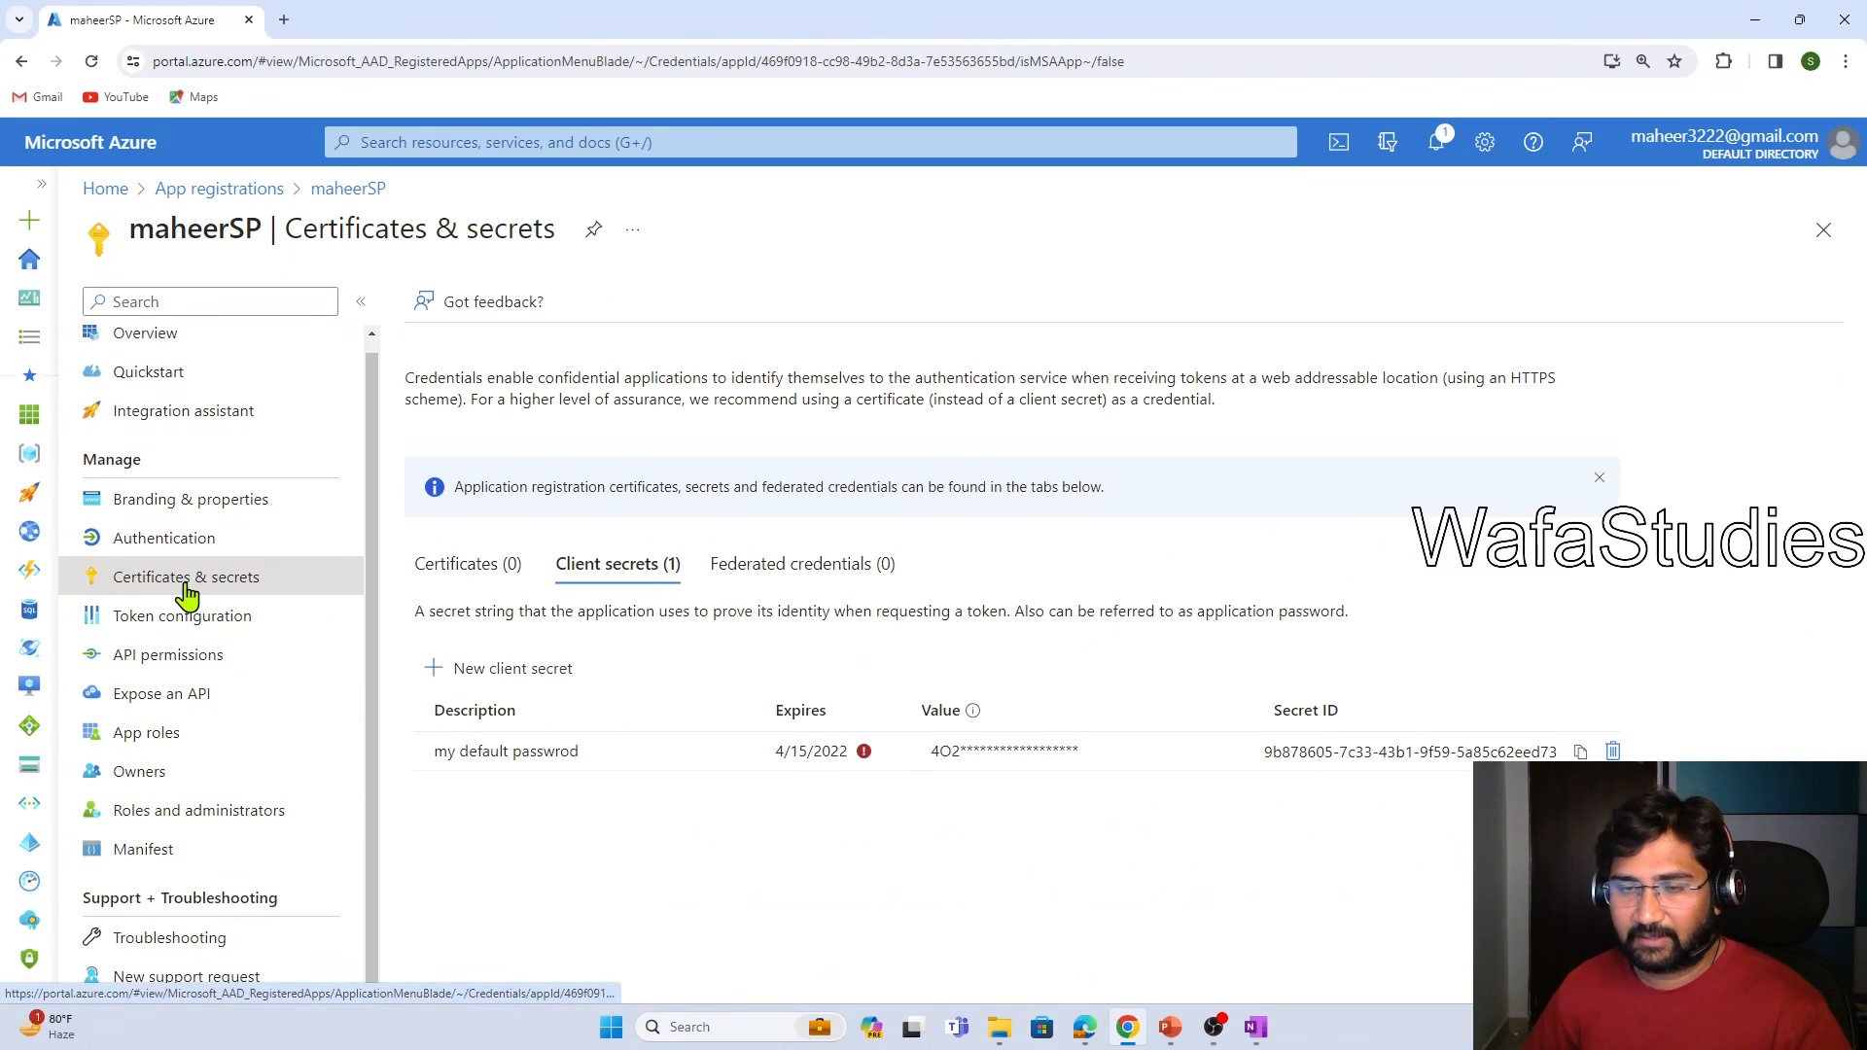
# Add a client secret to maheerSP with the description "testing" and the recommended 180-day expiry
pyautogui.click(547, 687)
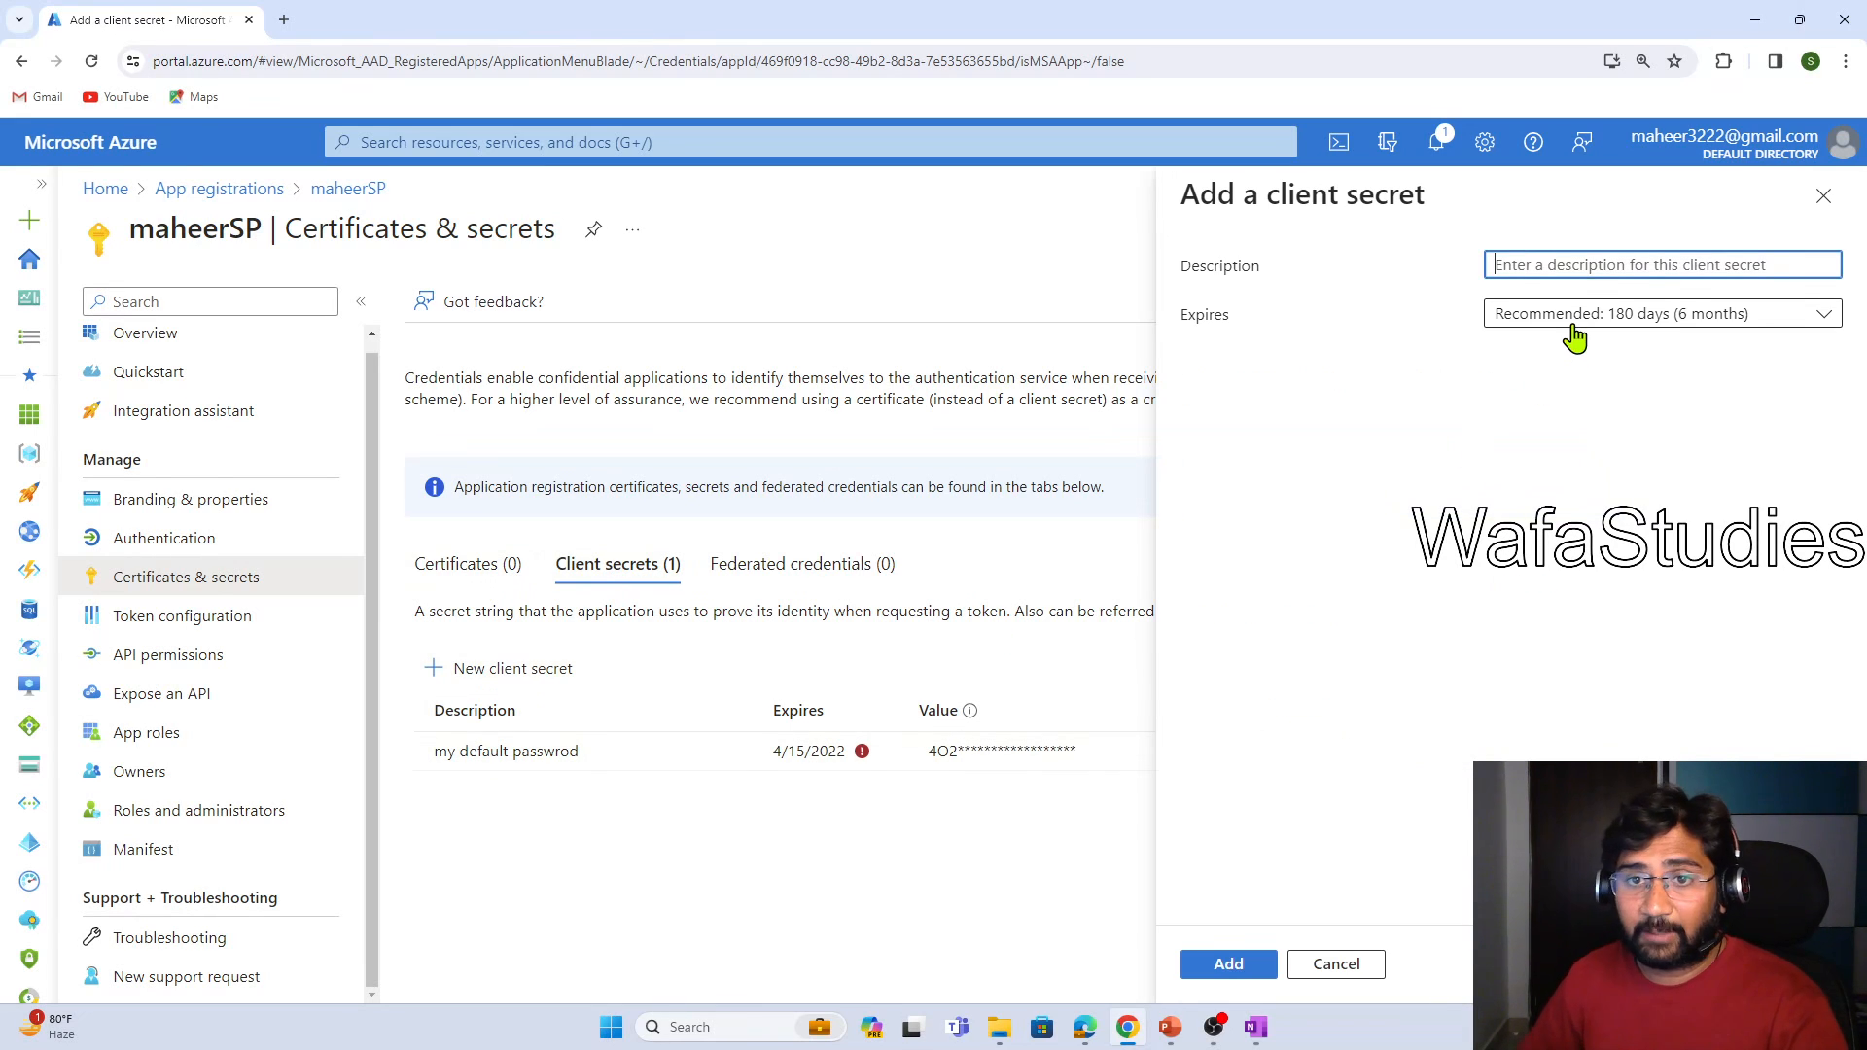
pyautogui.write('testing')
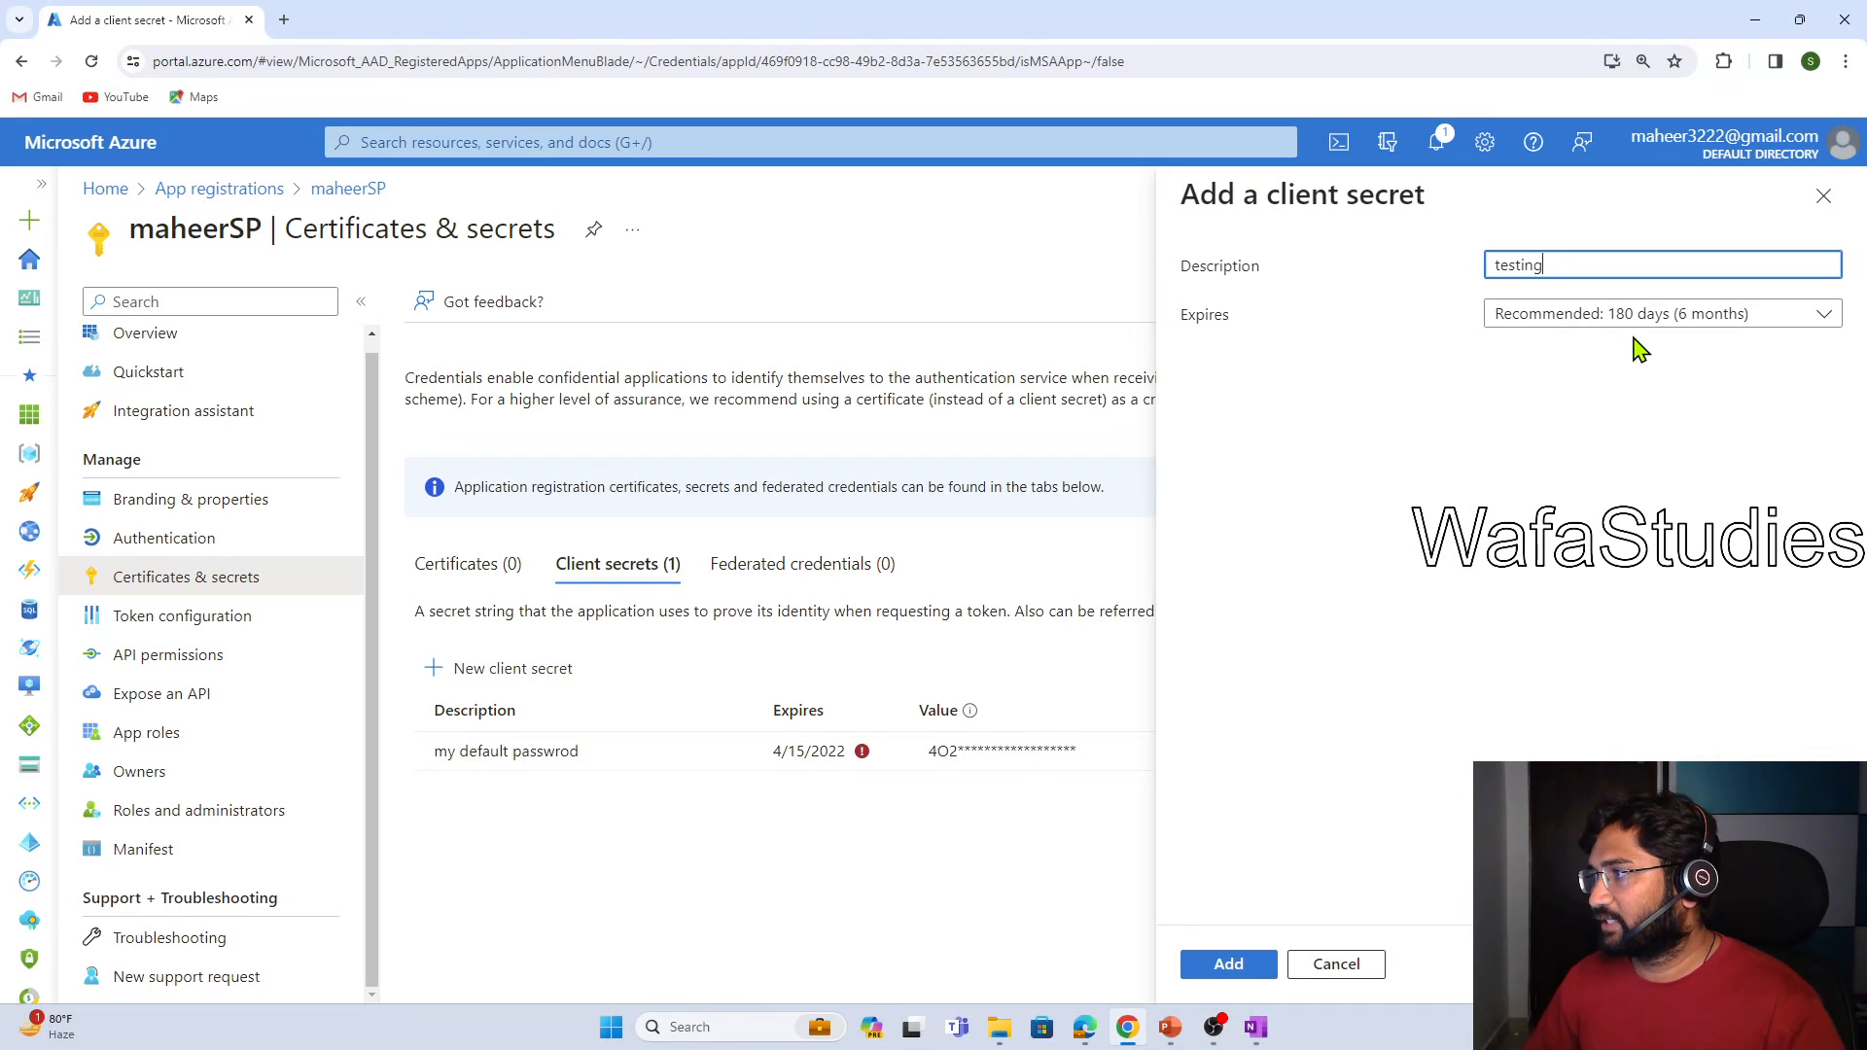
pyautogui.click(1232, 971)
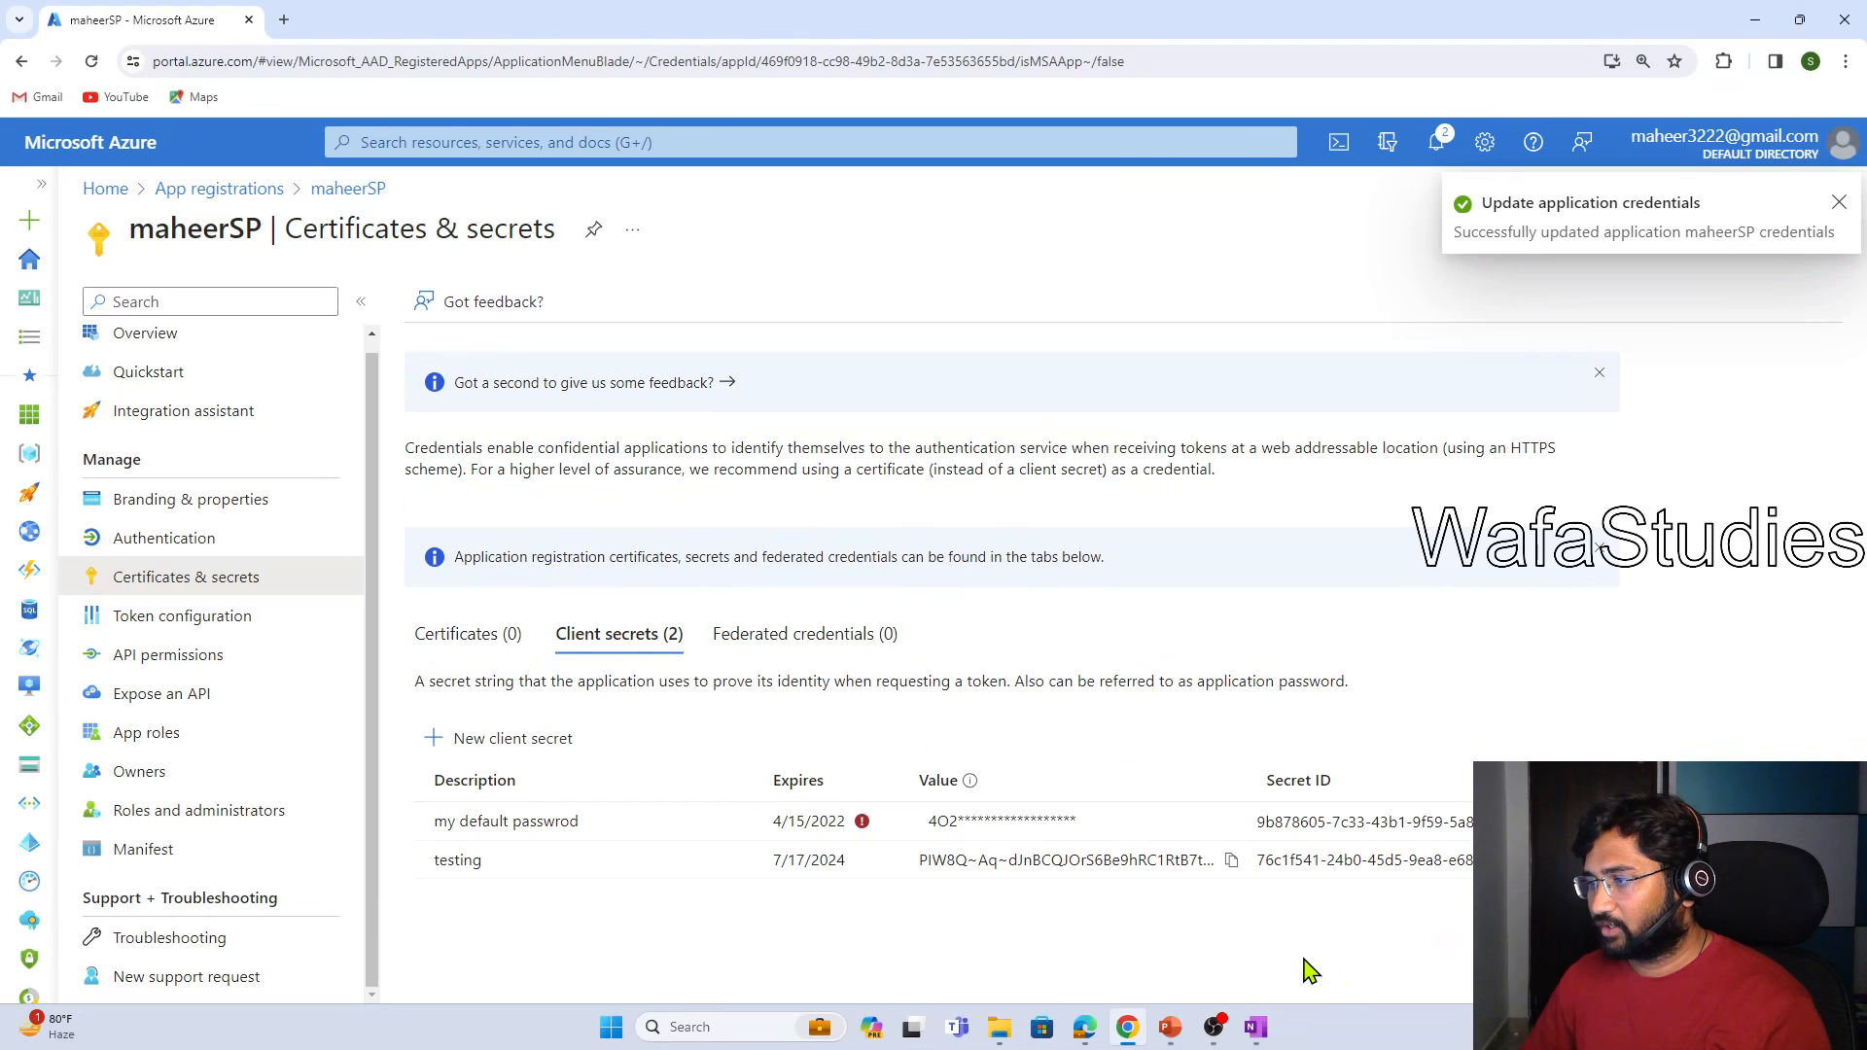
# Copy the value of the testing client secret and open Notepad for storing it
pyautogui.click(1231, 861)
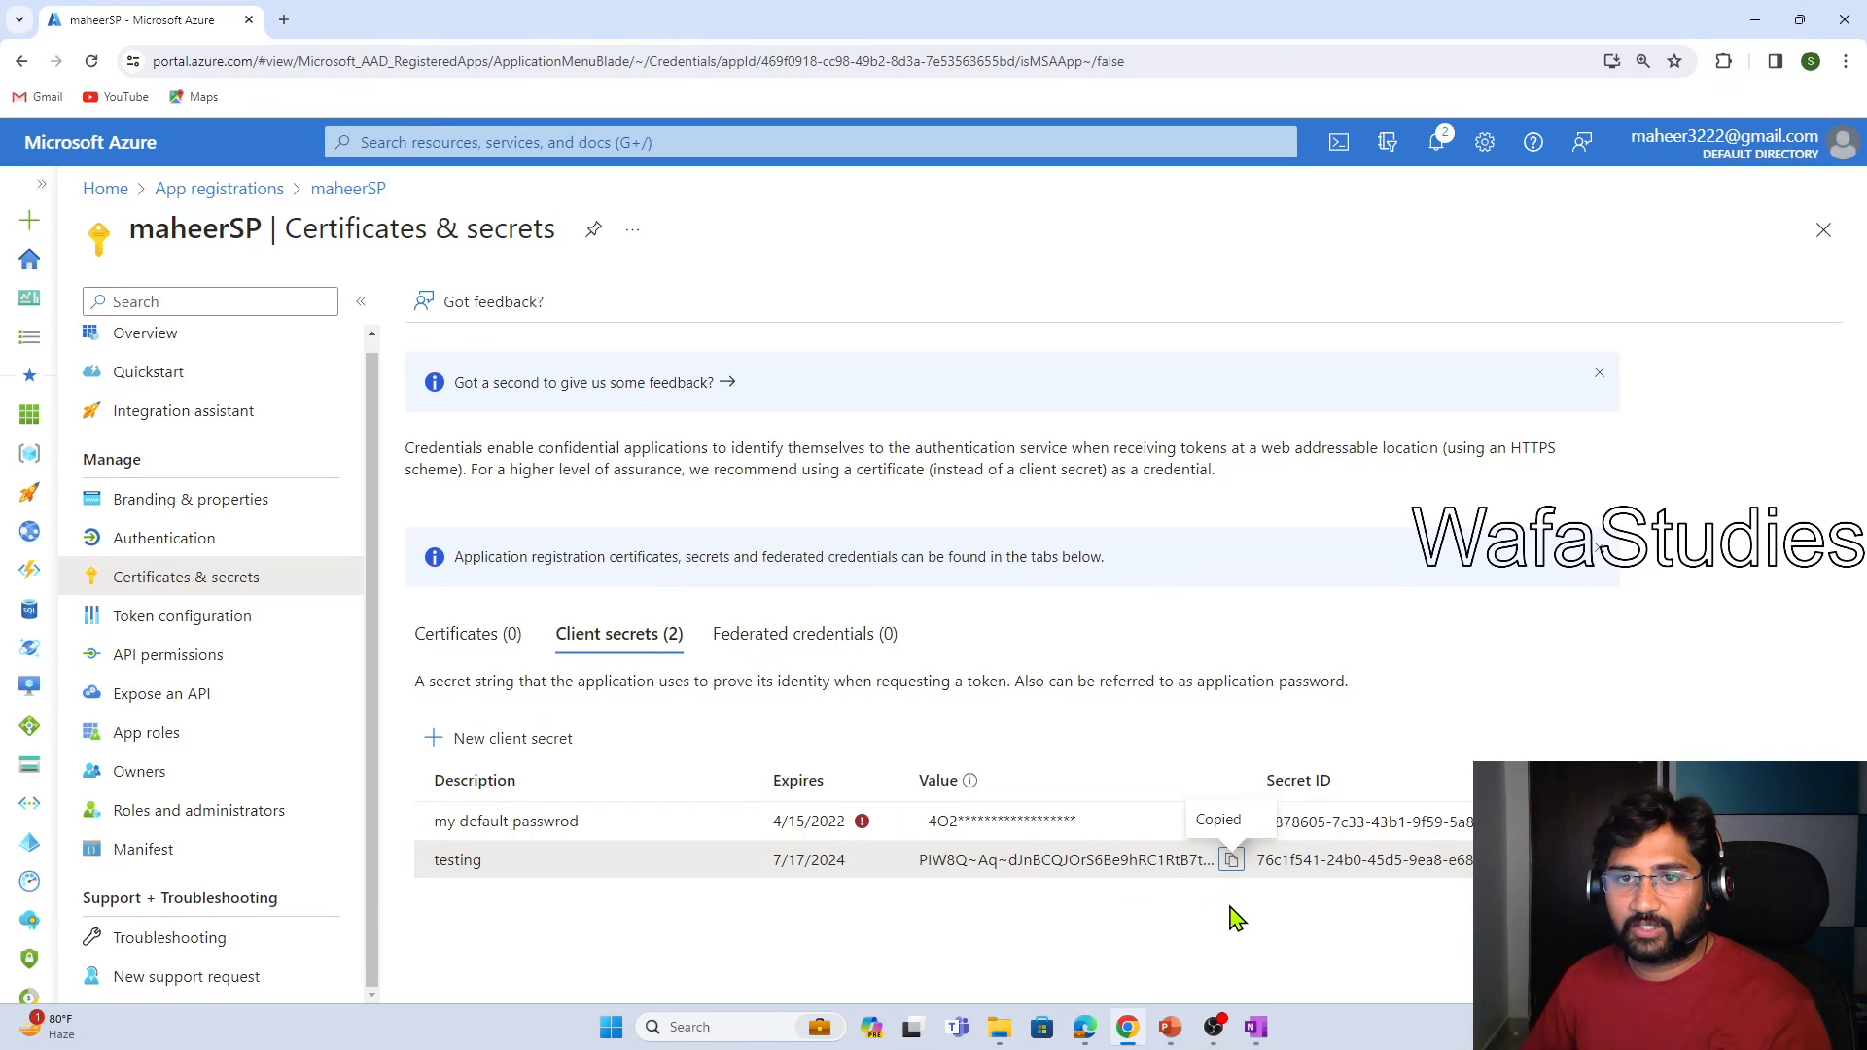
pyautogui.press('super+r')
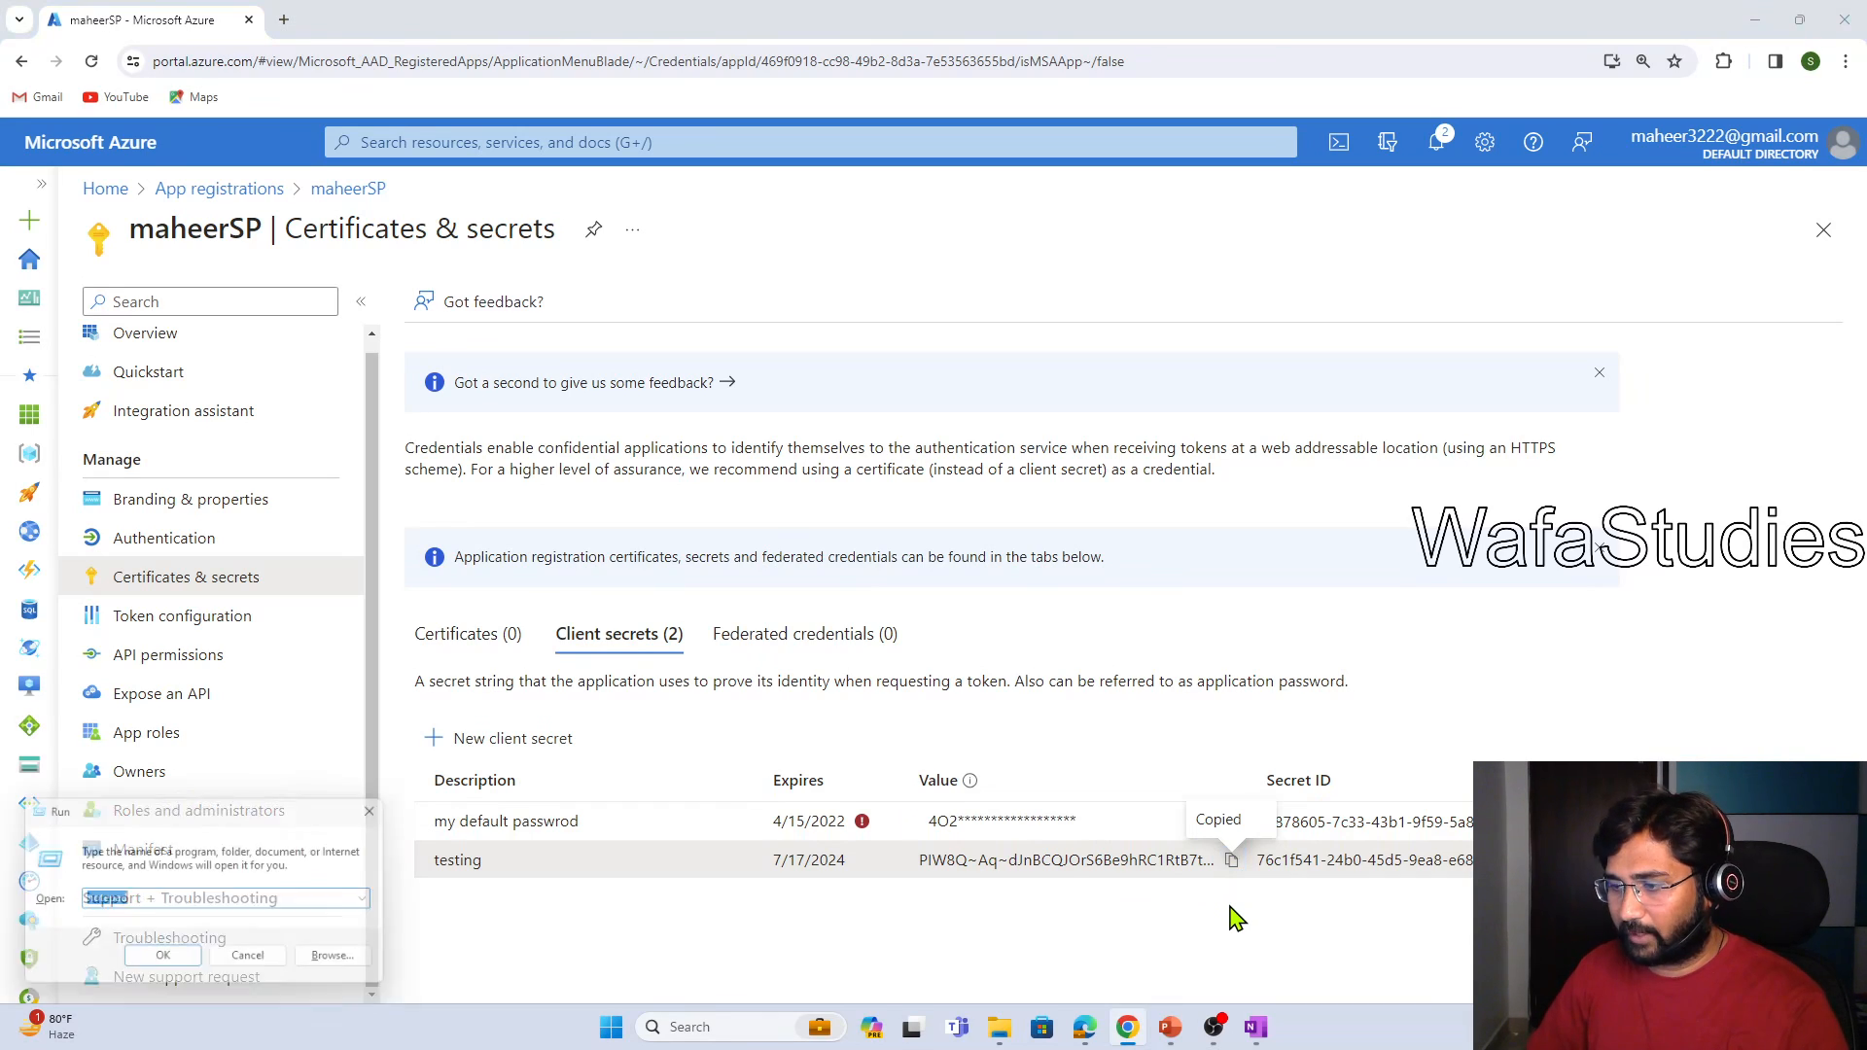
pyautogui.write('notepad')
pyautogui.press('Return')
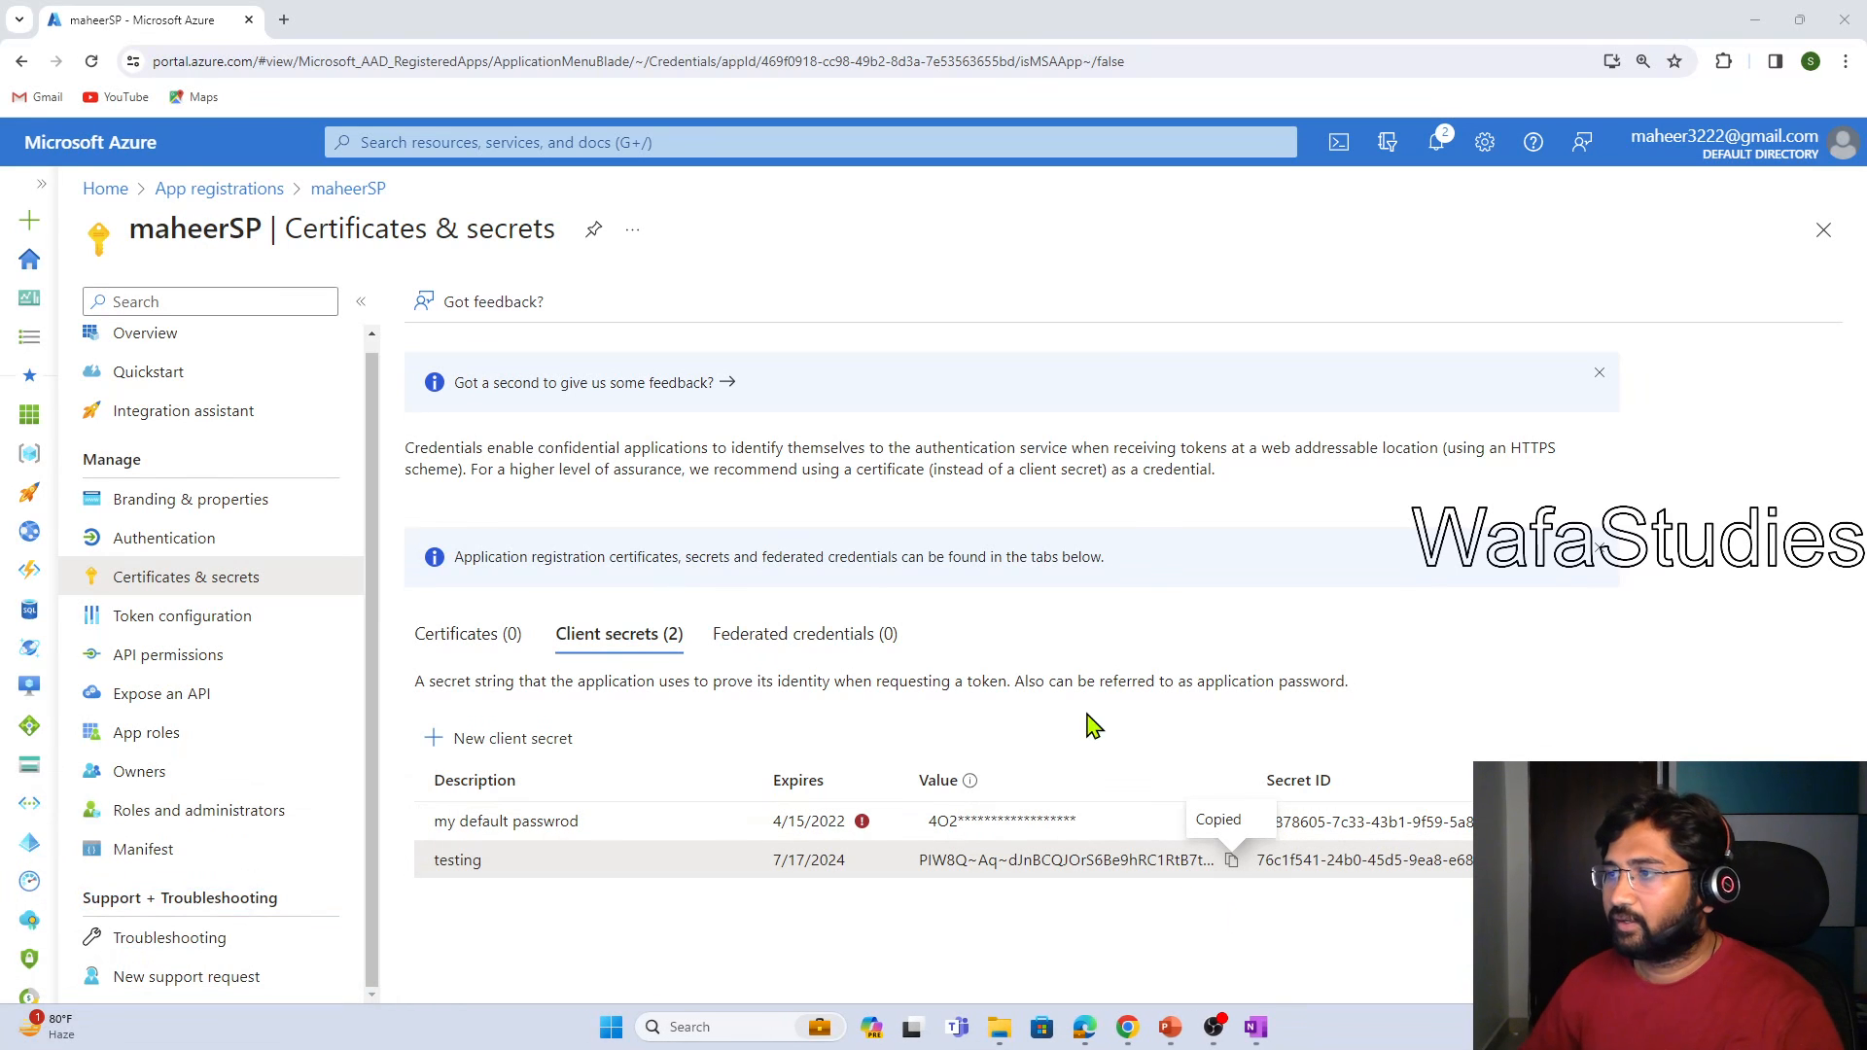
pyautogui.moveTo(683, 208); pyautogui.dragTo(0, 335)
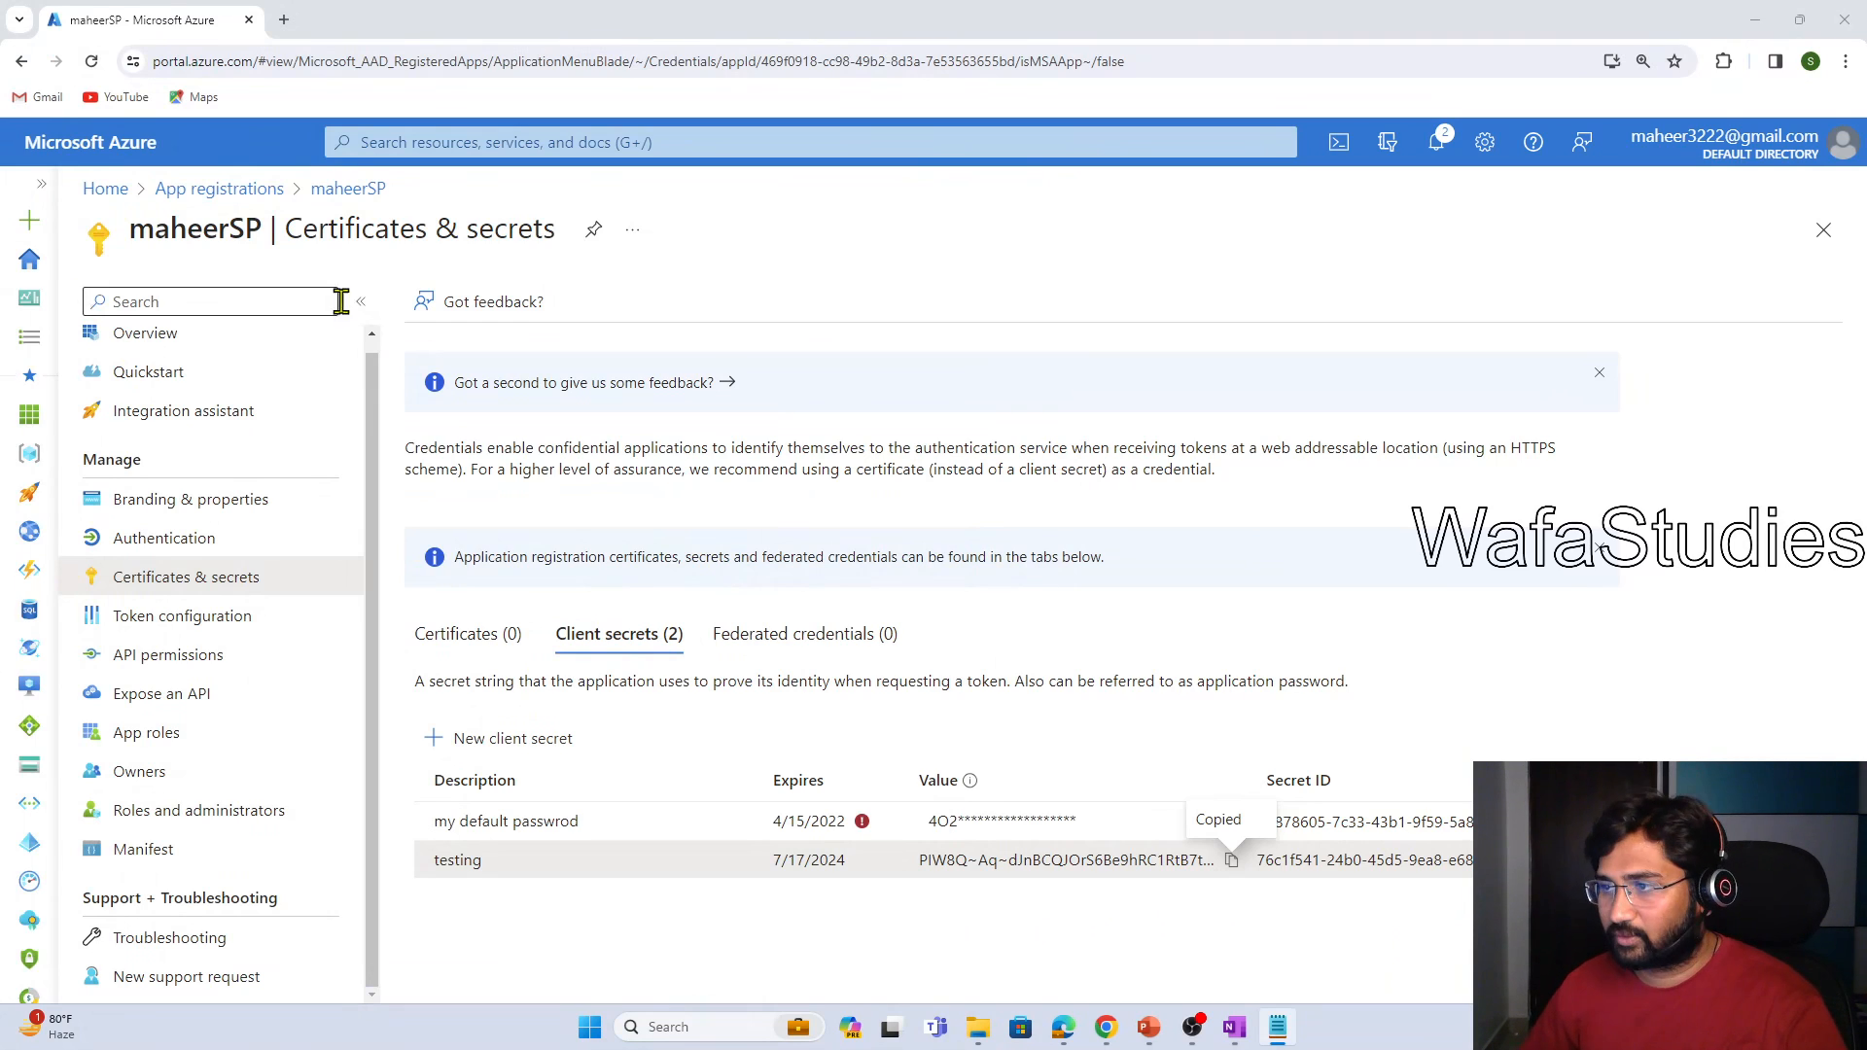
pyautogui.click(863, 283)
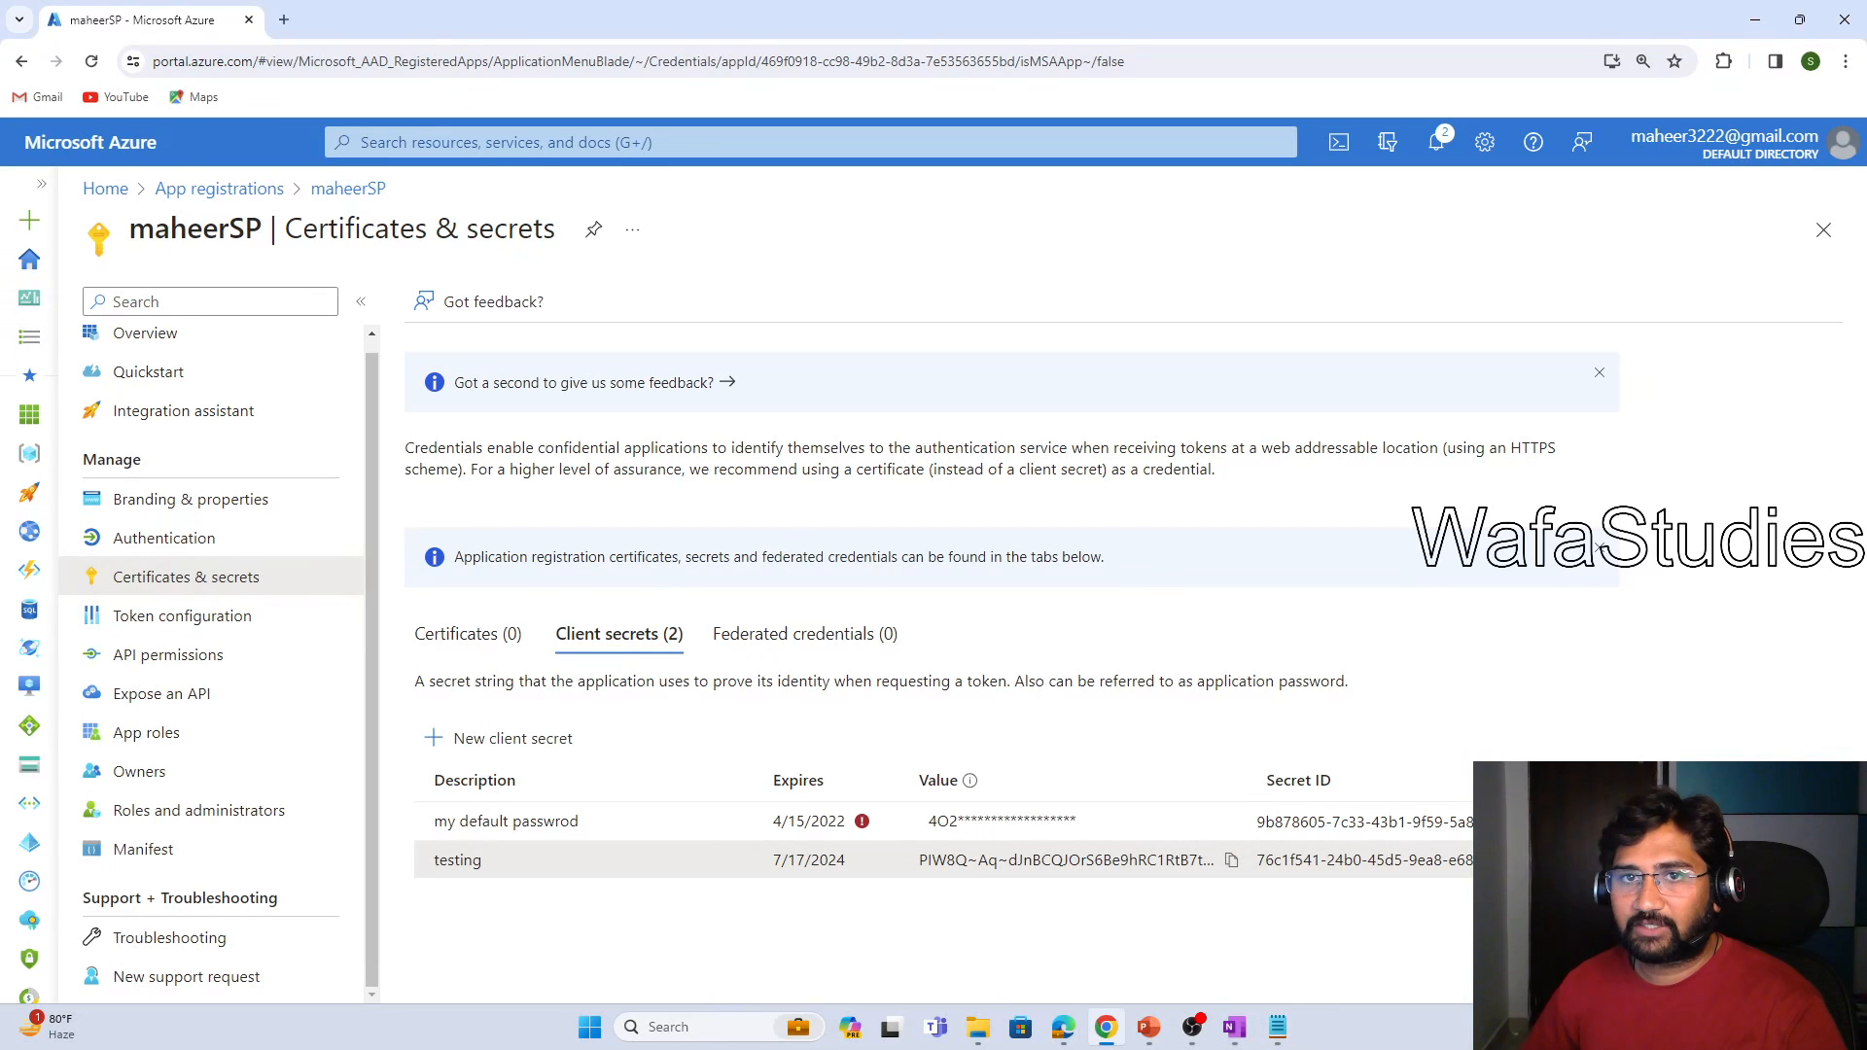
pyautogui.hotkey('alt', 'Tab')
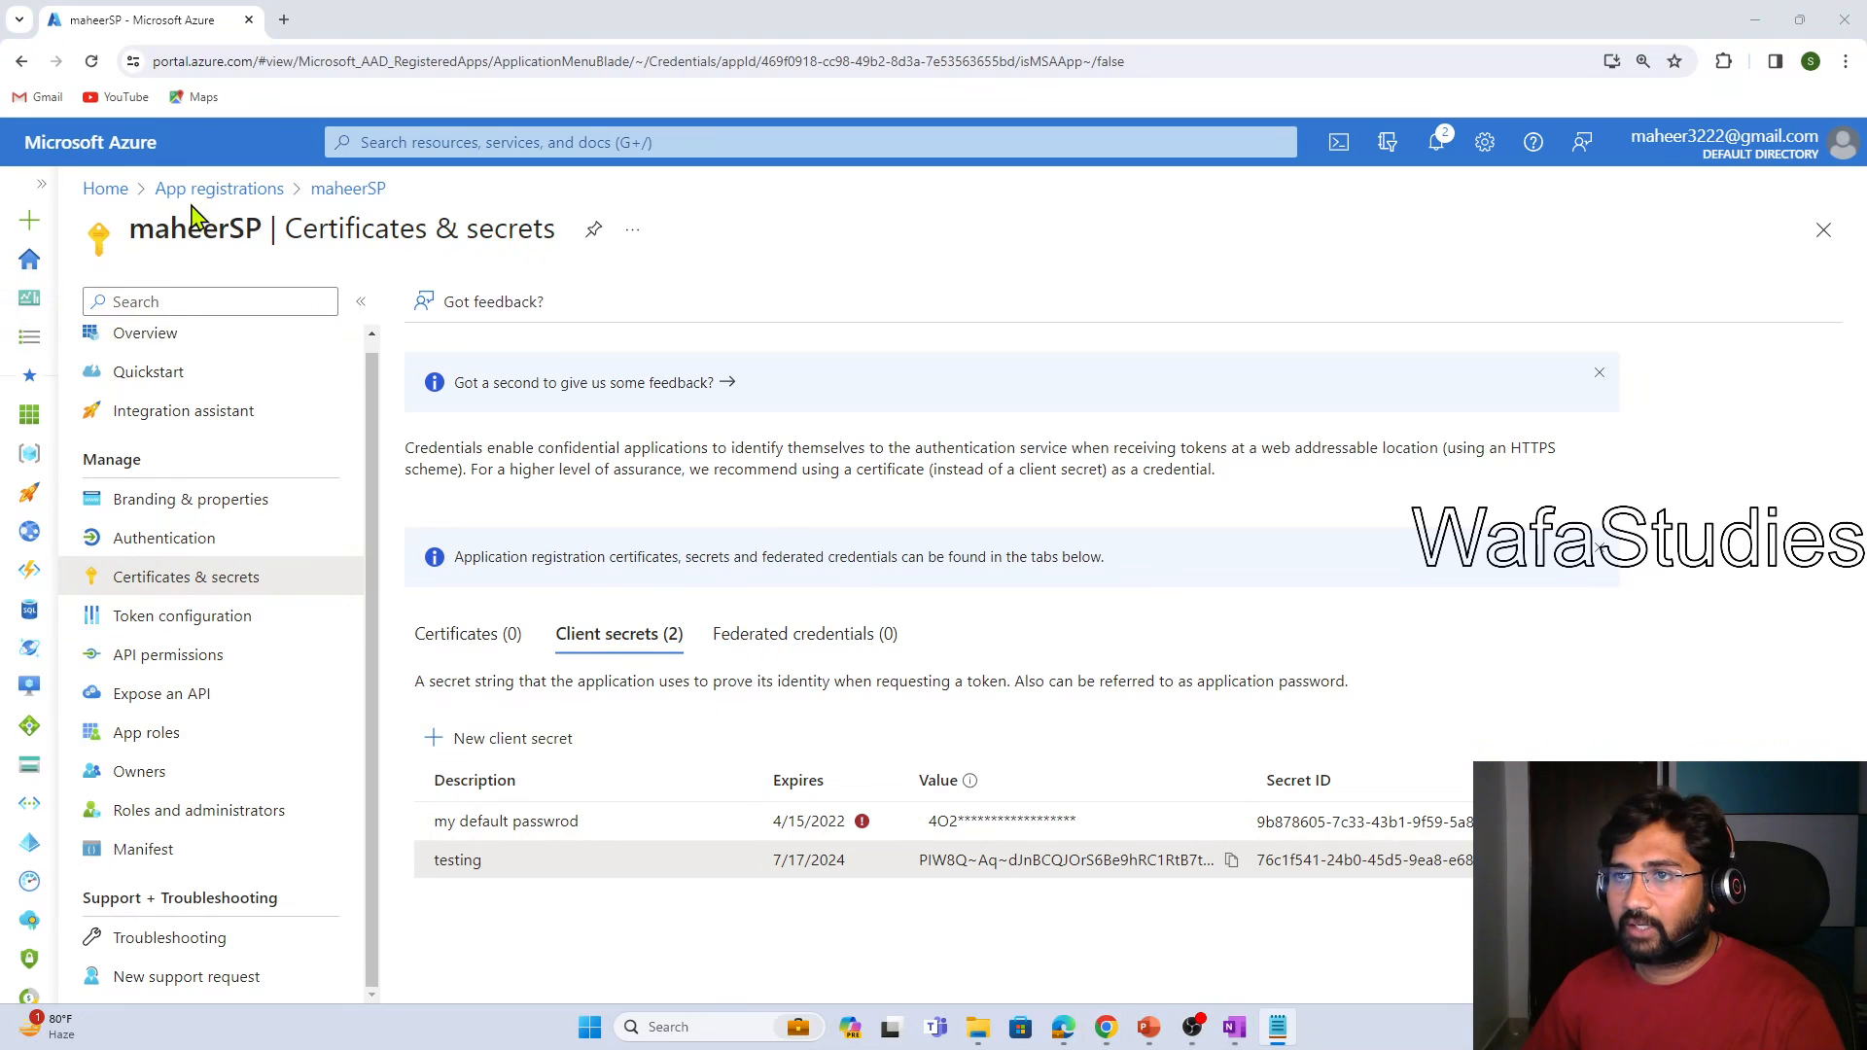
# Return to the portal home and open Access control (IAM) for the synapsemaheer Synapse workspace
pyautogui.click(107, 189)
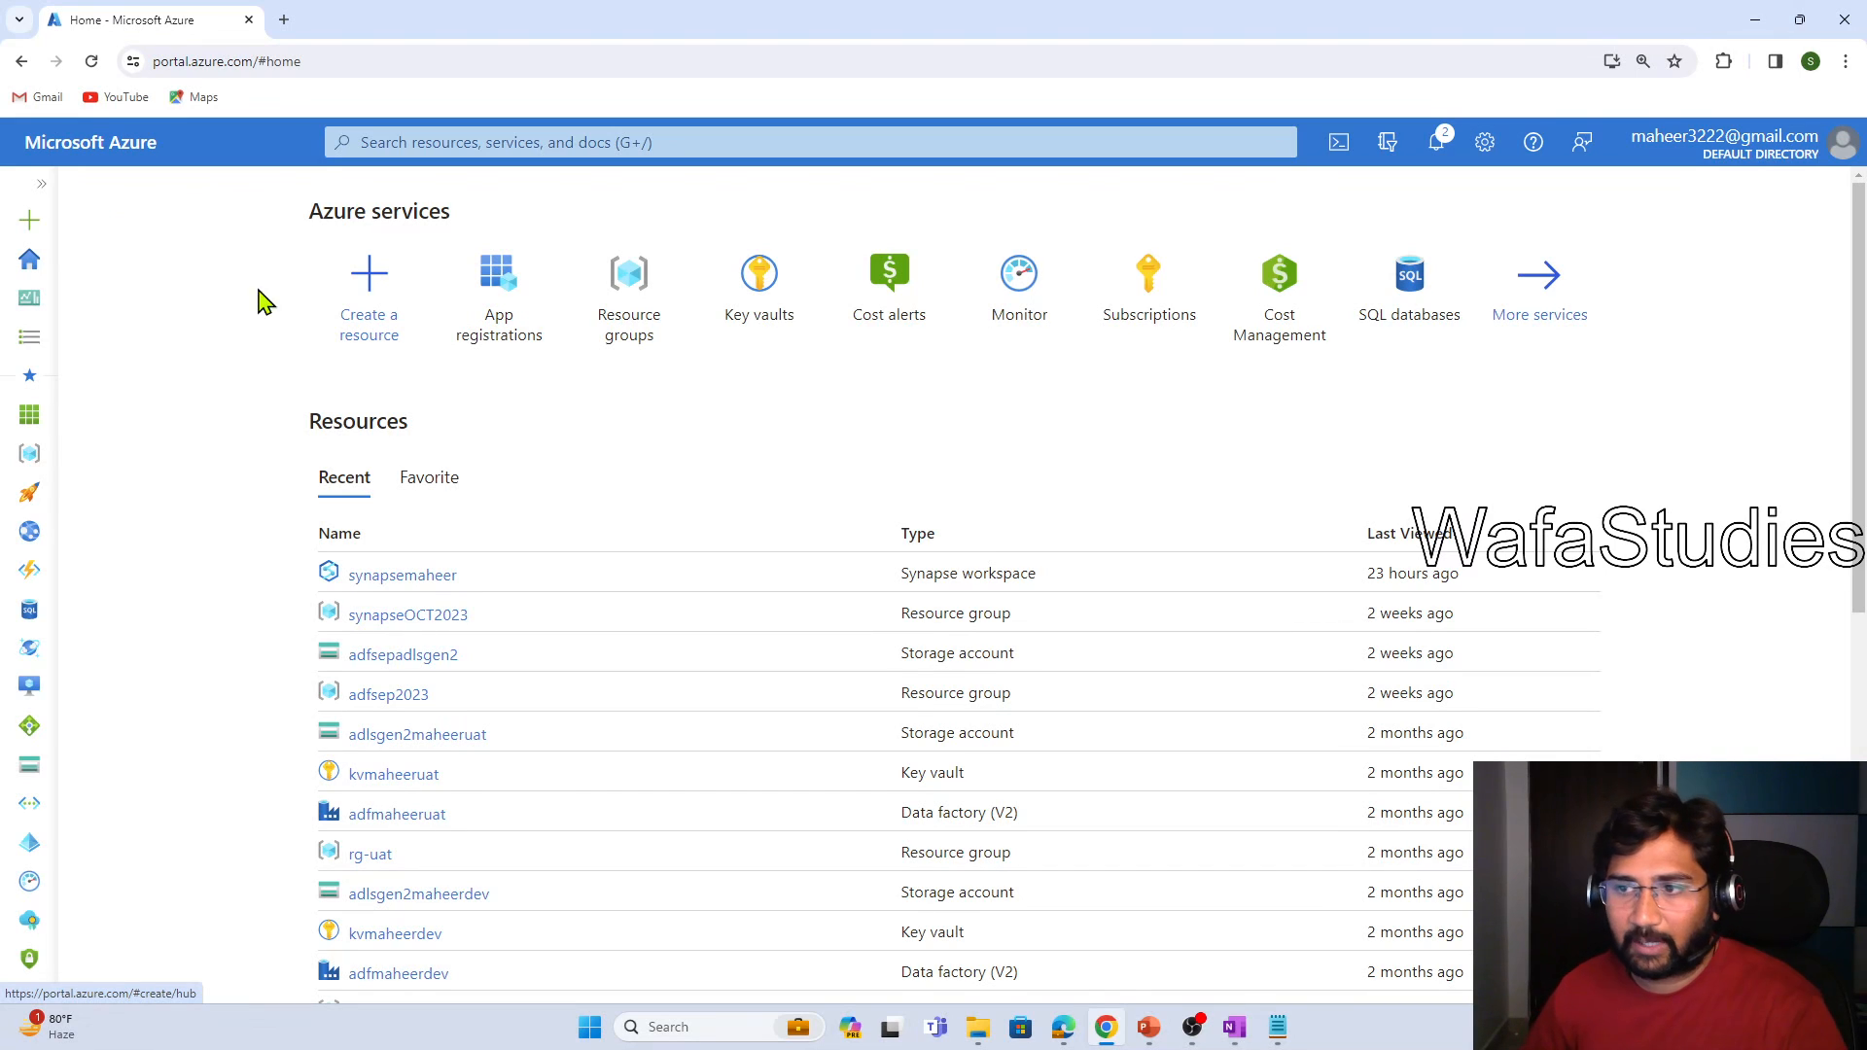
pyautogui.click(378, 587)
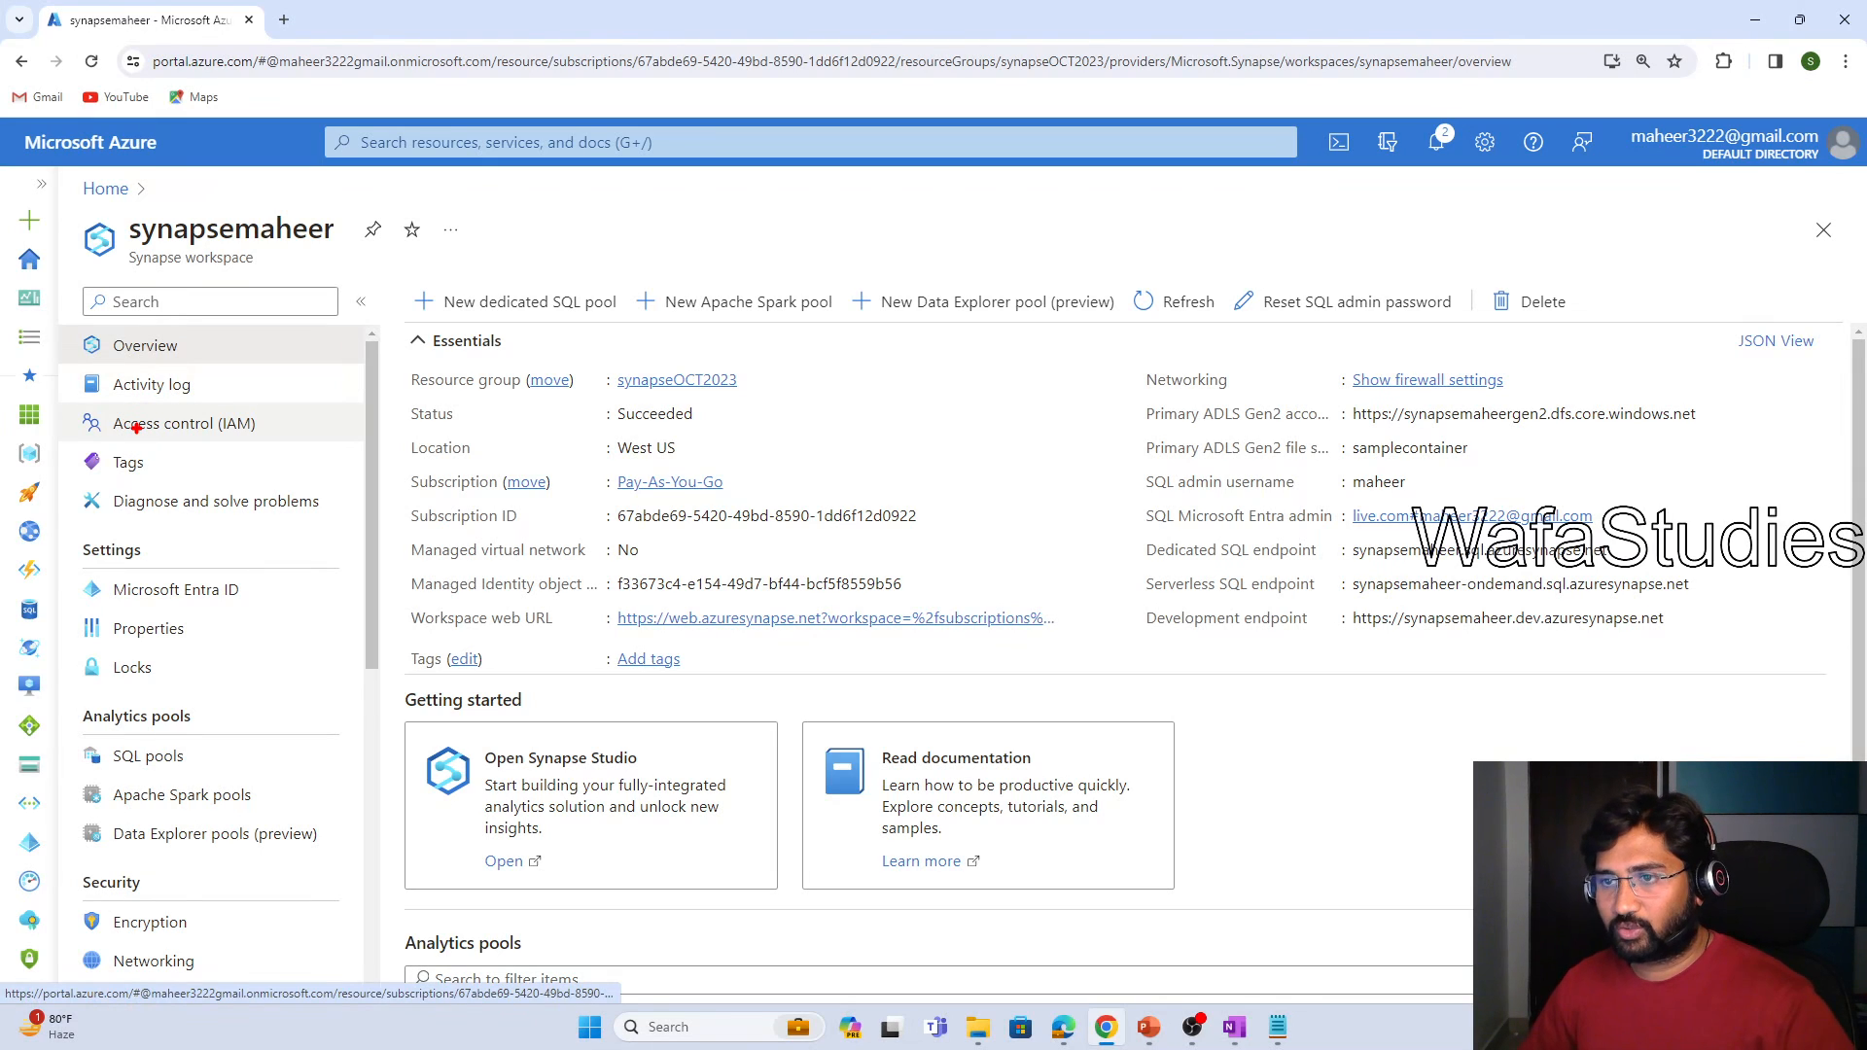
pyautogui.moveTo(111, 407); pyautogui.dragTo(261, 454)
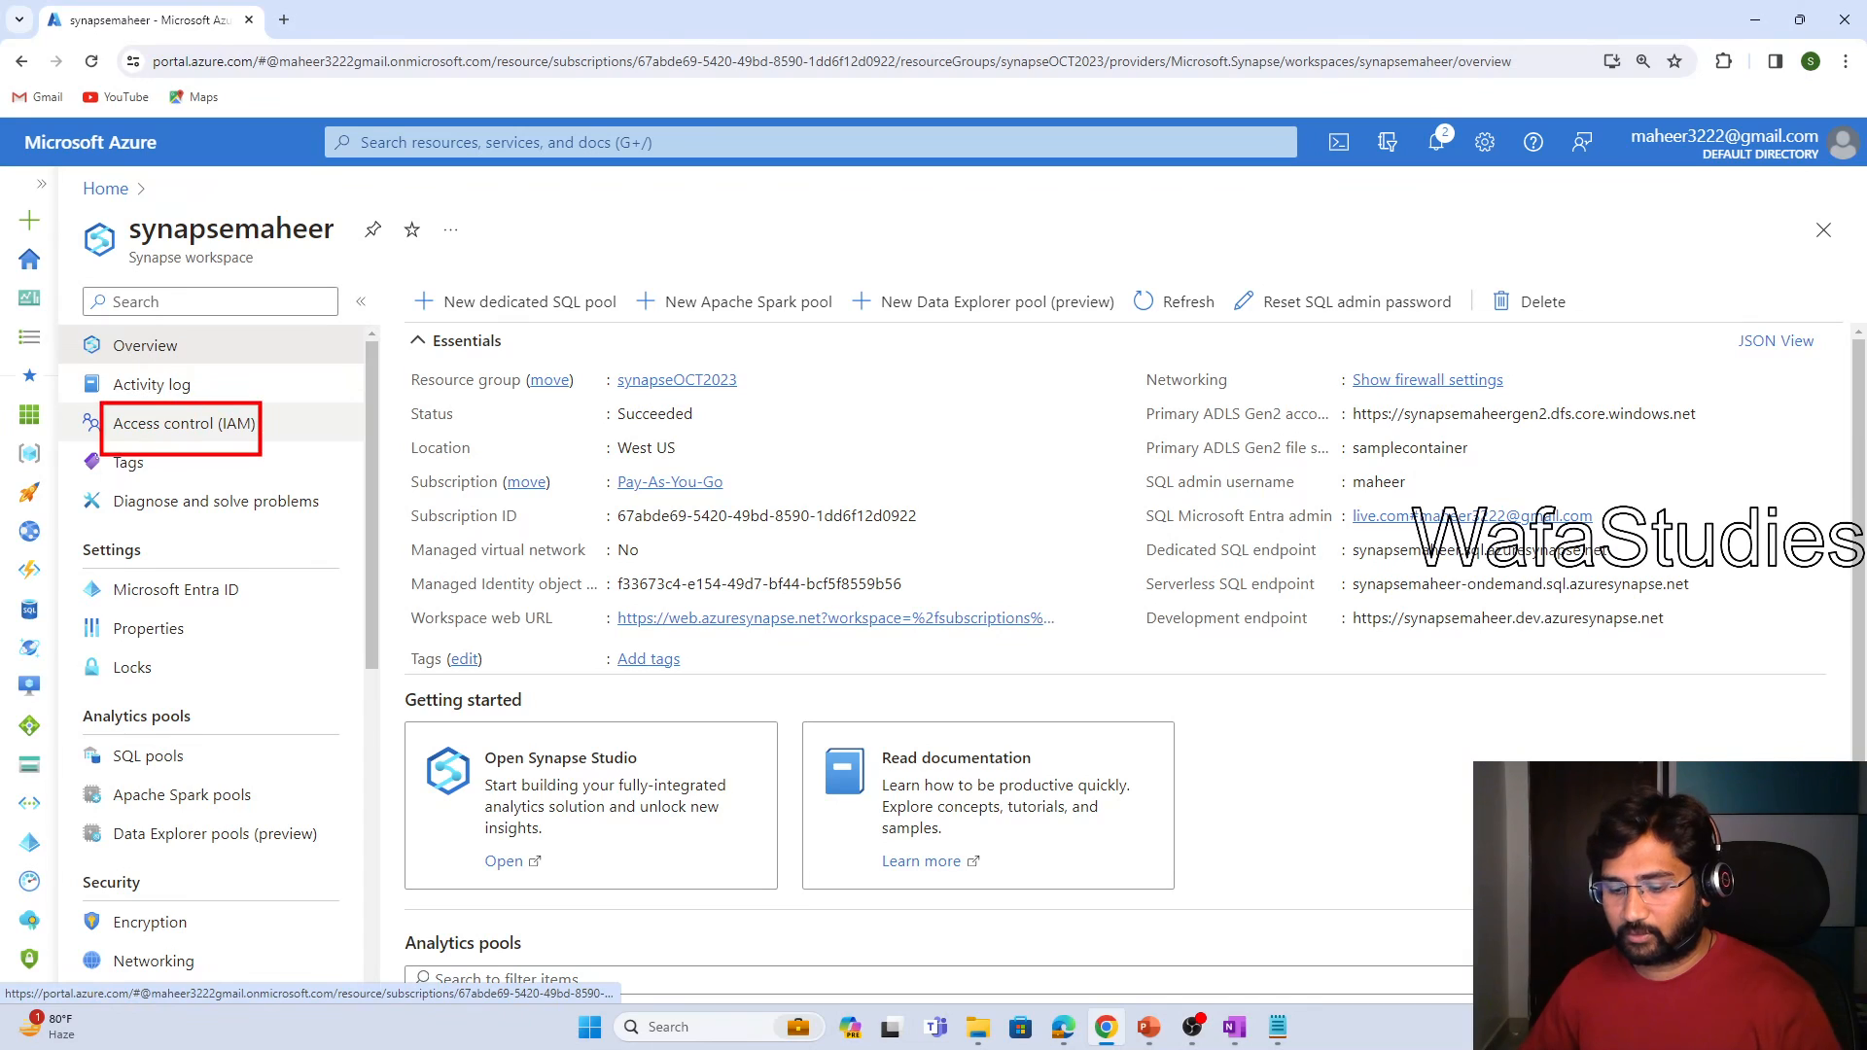
pyautogui.click(227, 428)
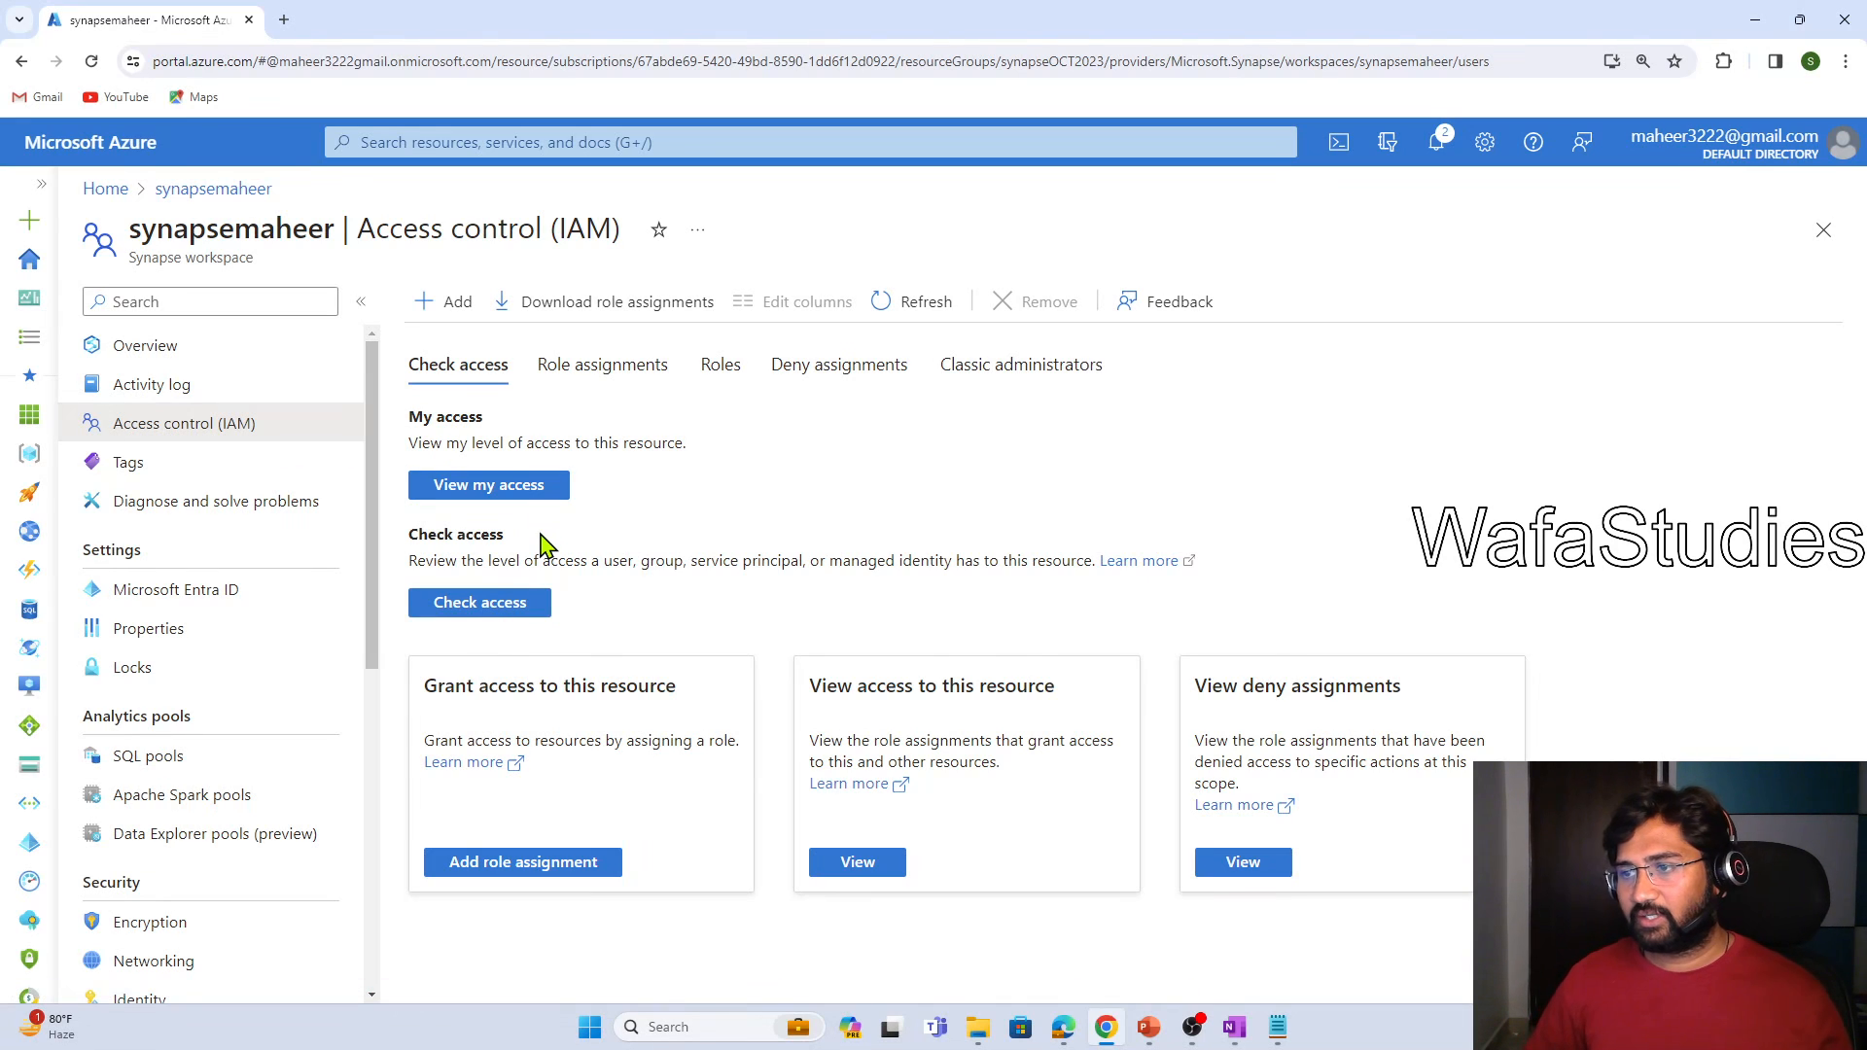
# Check which role assignments the maheerSP service principal has on the synapsemaheer workspace
pyautogui.click(509, 607)
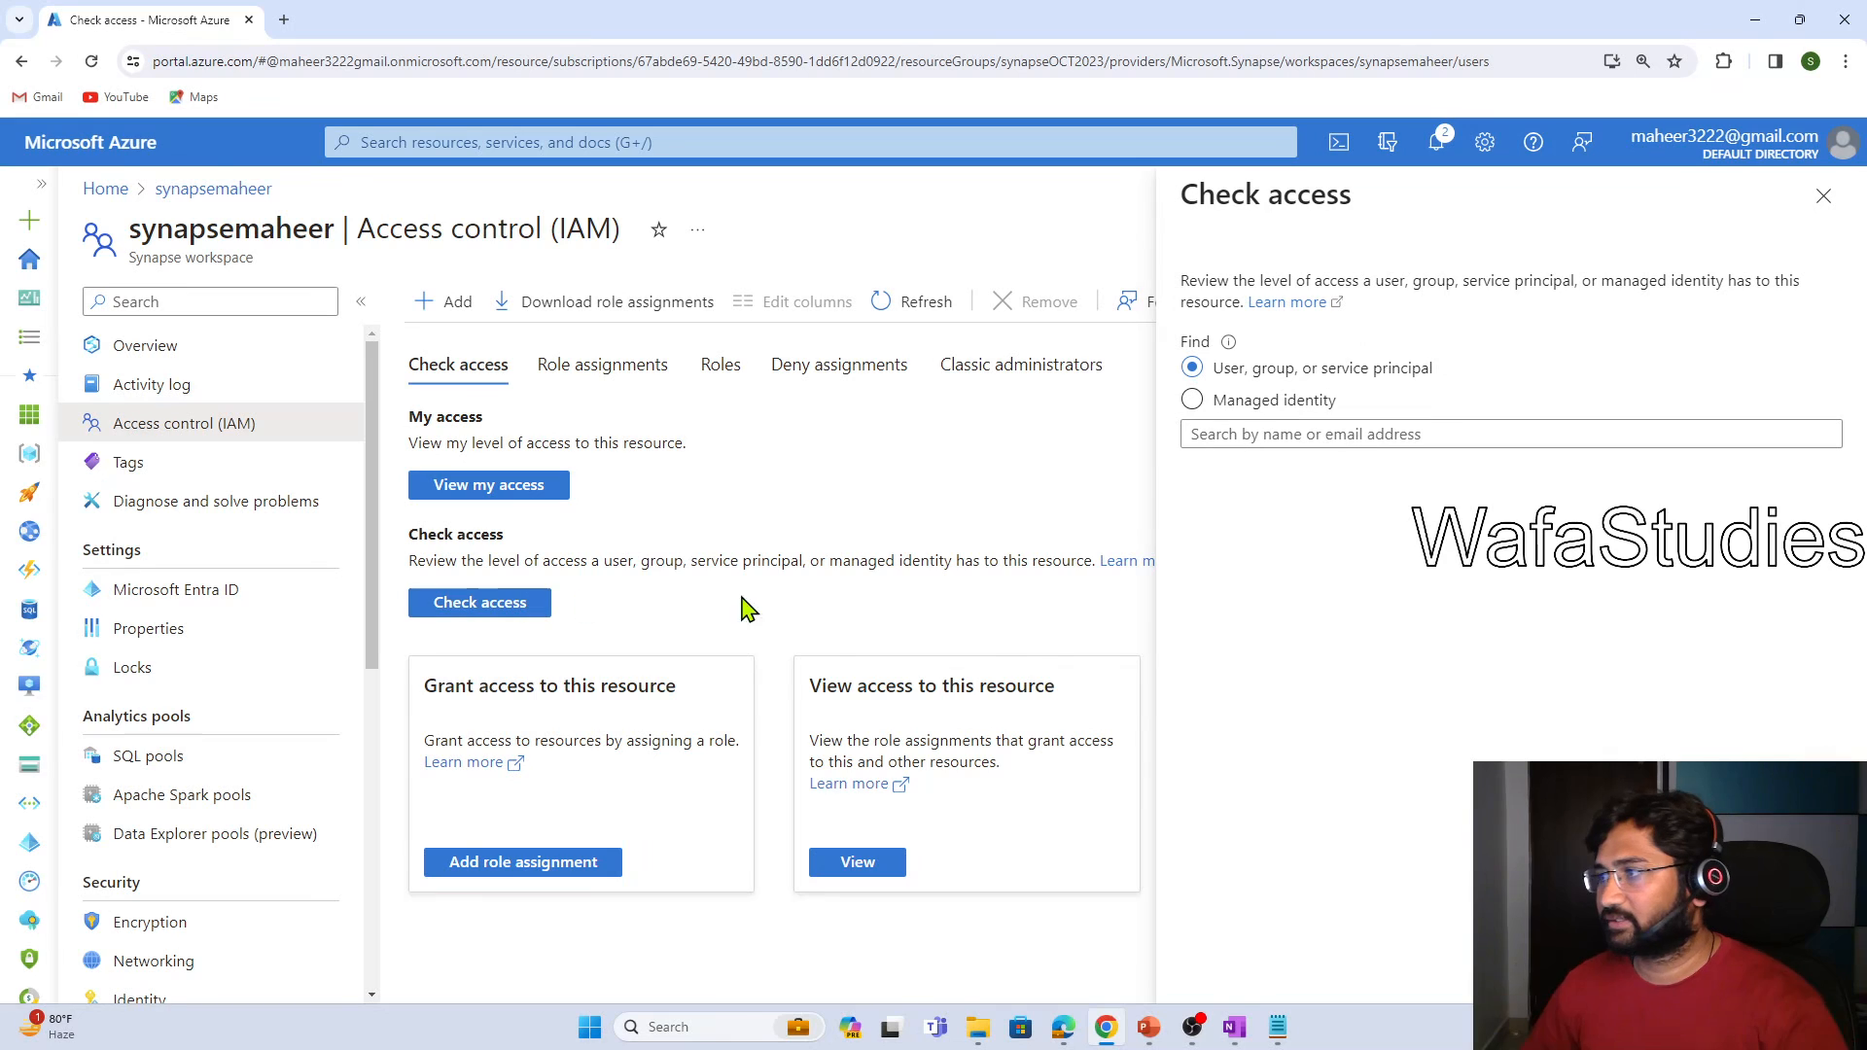
pyautogui.click(1303, 435)
pyautogui.write('maheerSP')
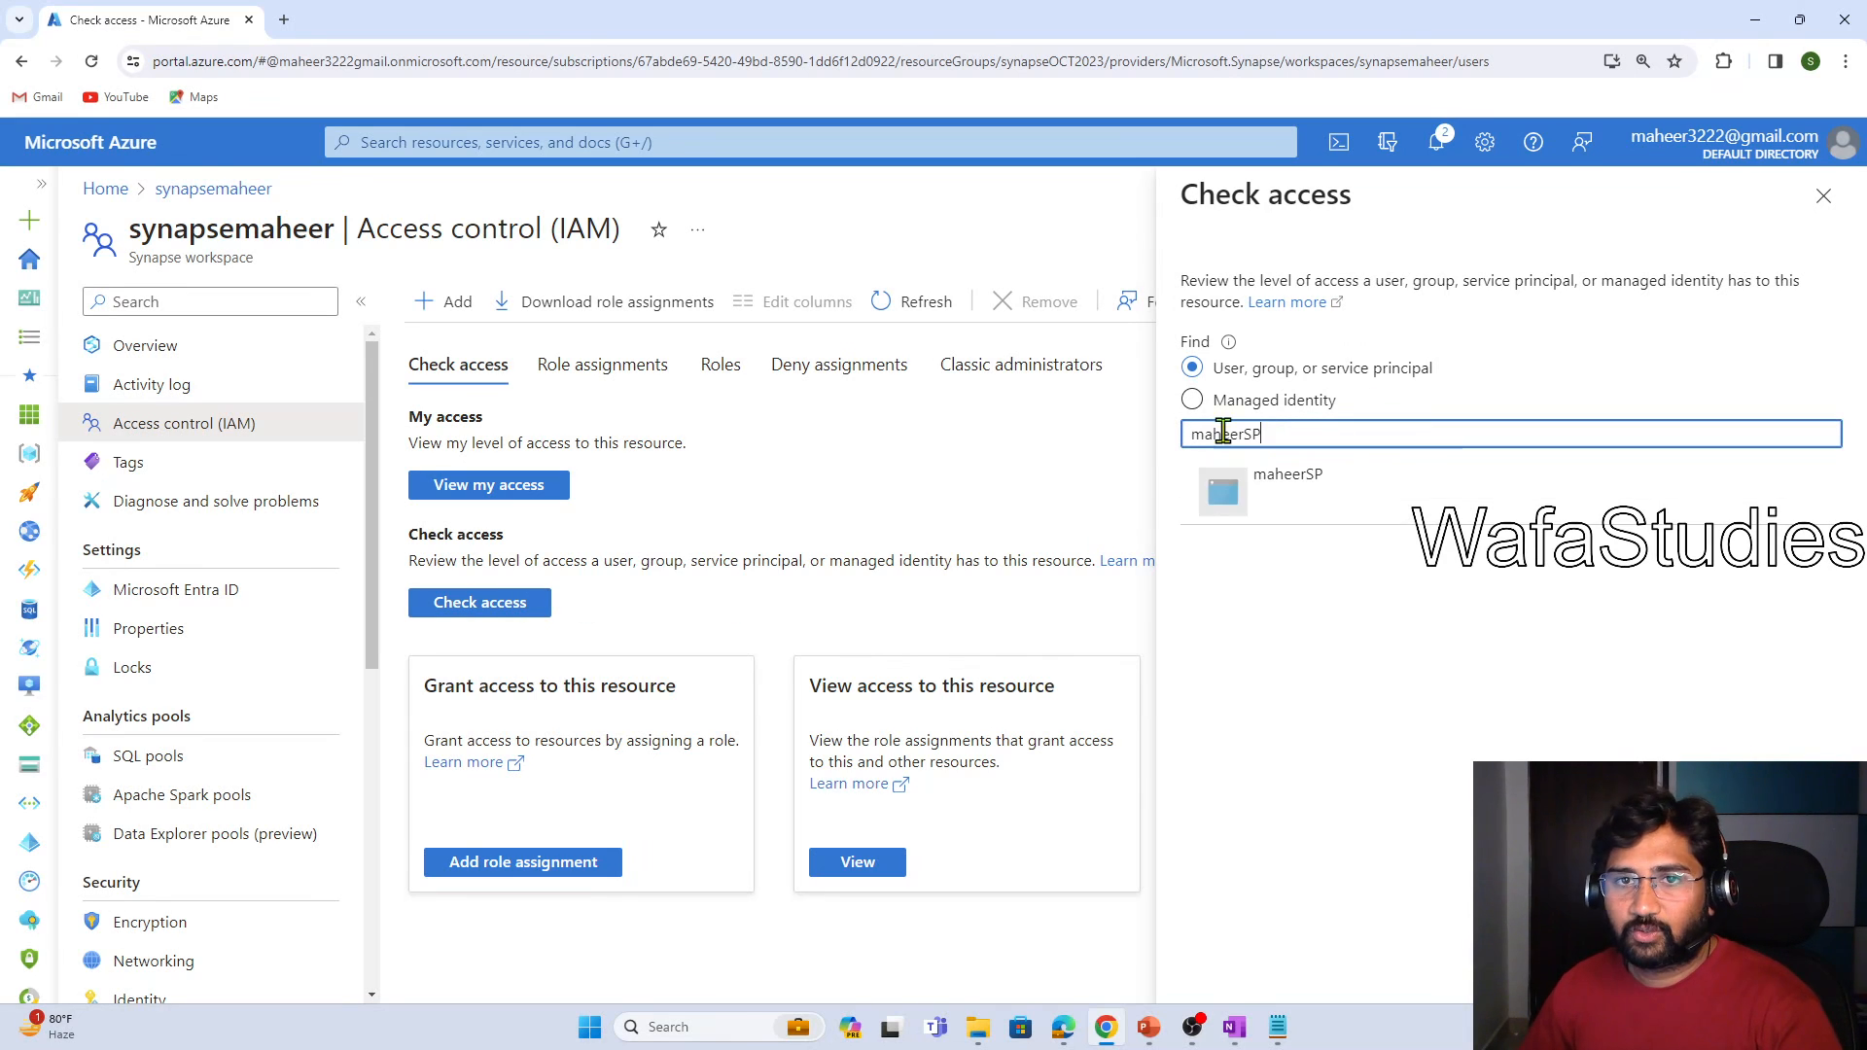
pyautogui.click(1289, 487)
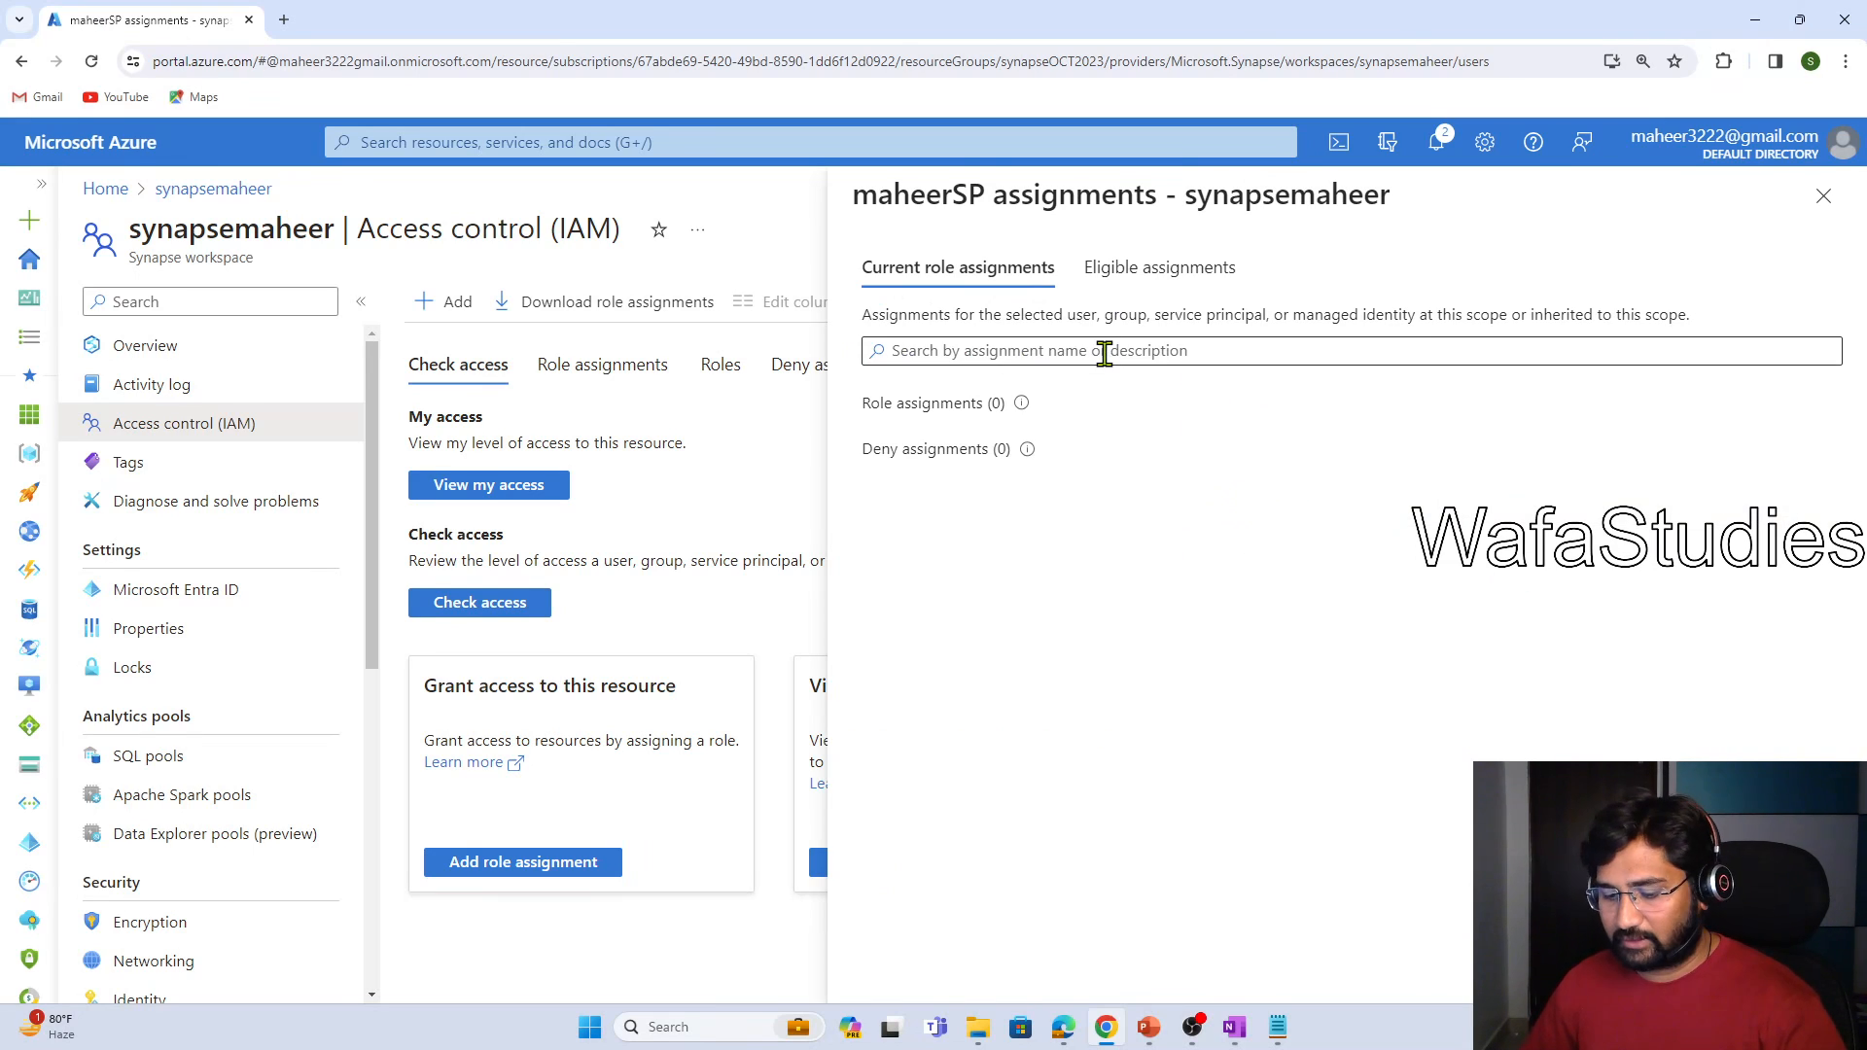
pyautogui.moveTo(845, 386); pyautogui.dragTo(1142, 526)
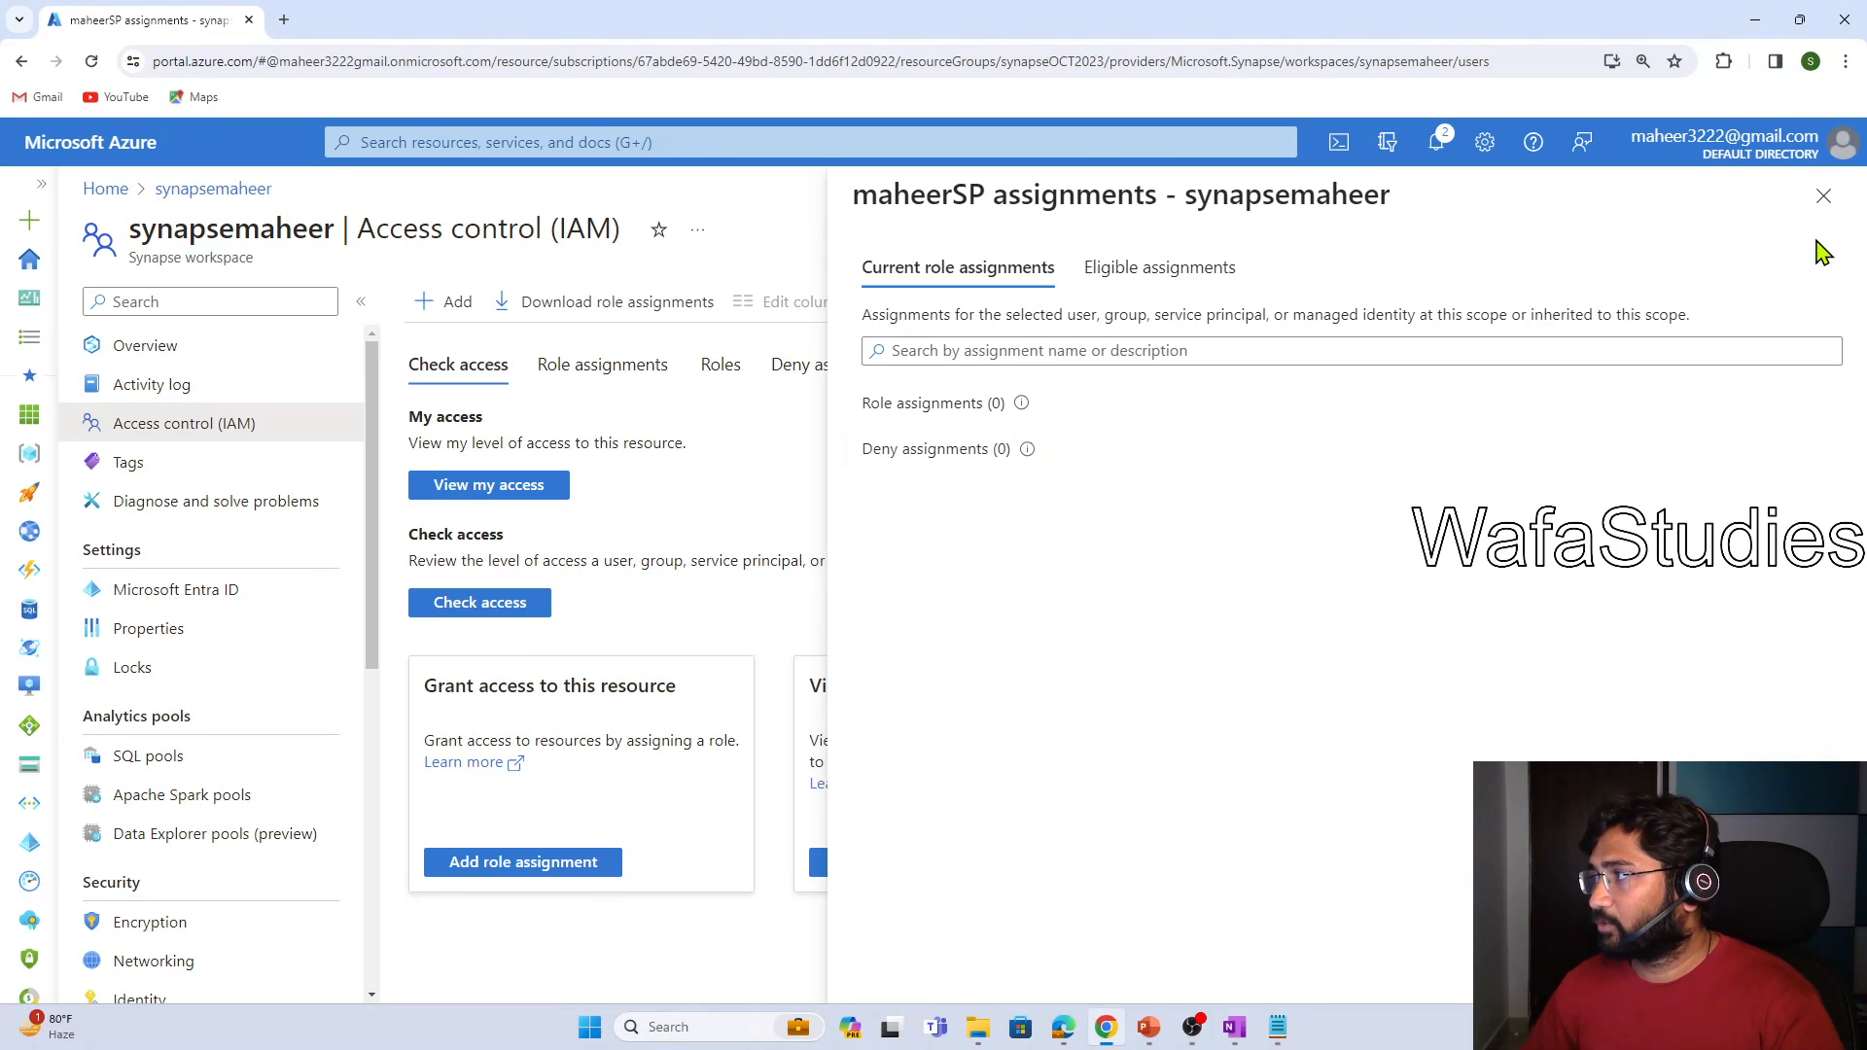
pyautogui.click(1823, 195)
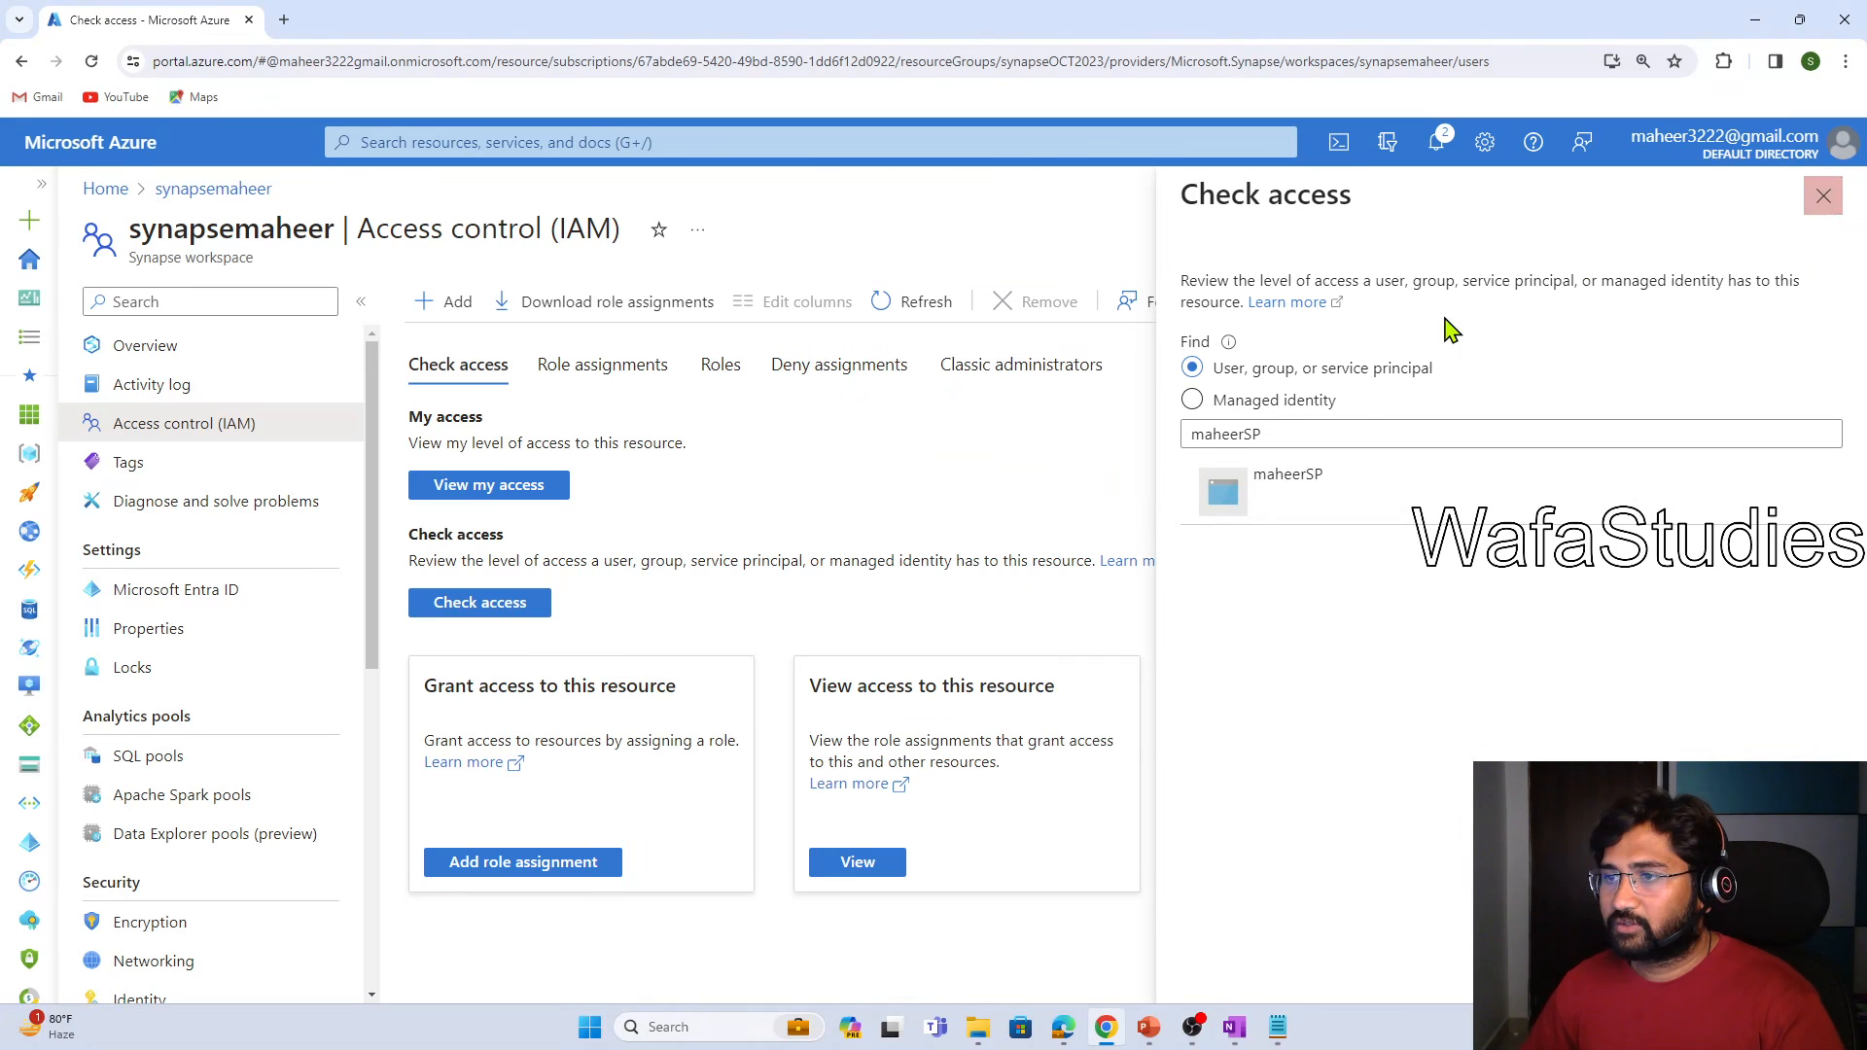
# Start a new role assignment for the synapsemaheer workspace and select Contributor from the privileged administrator roles
pyautogui.click(444, 301)
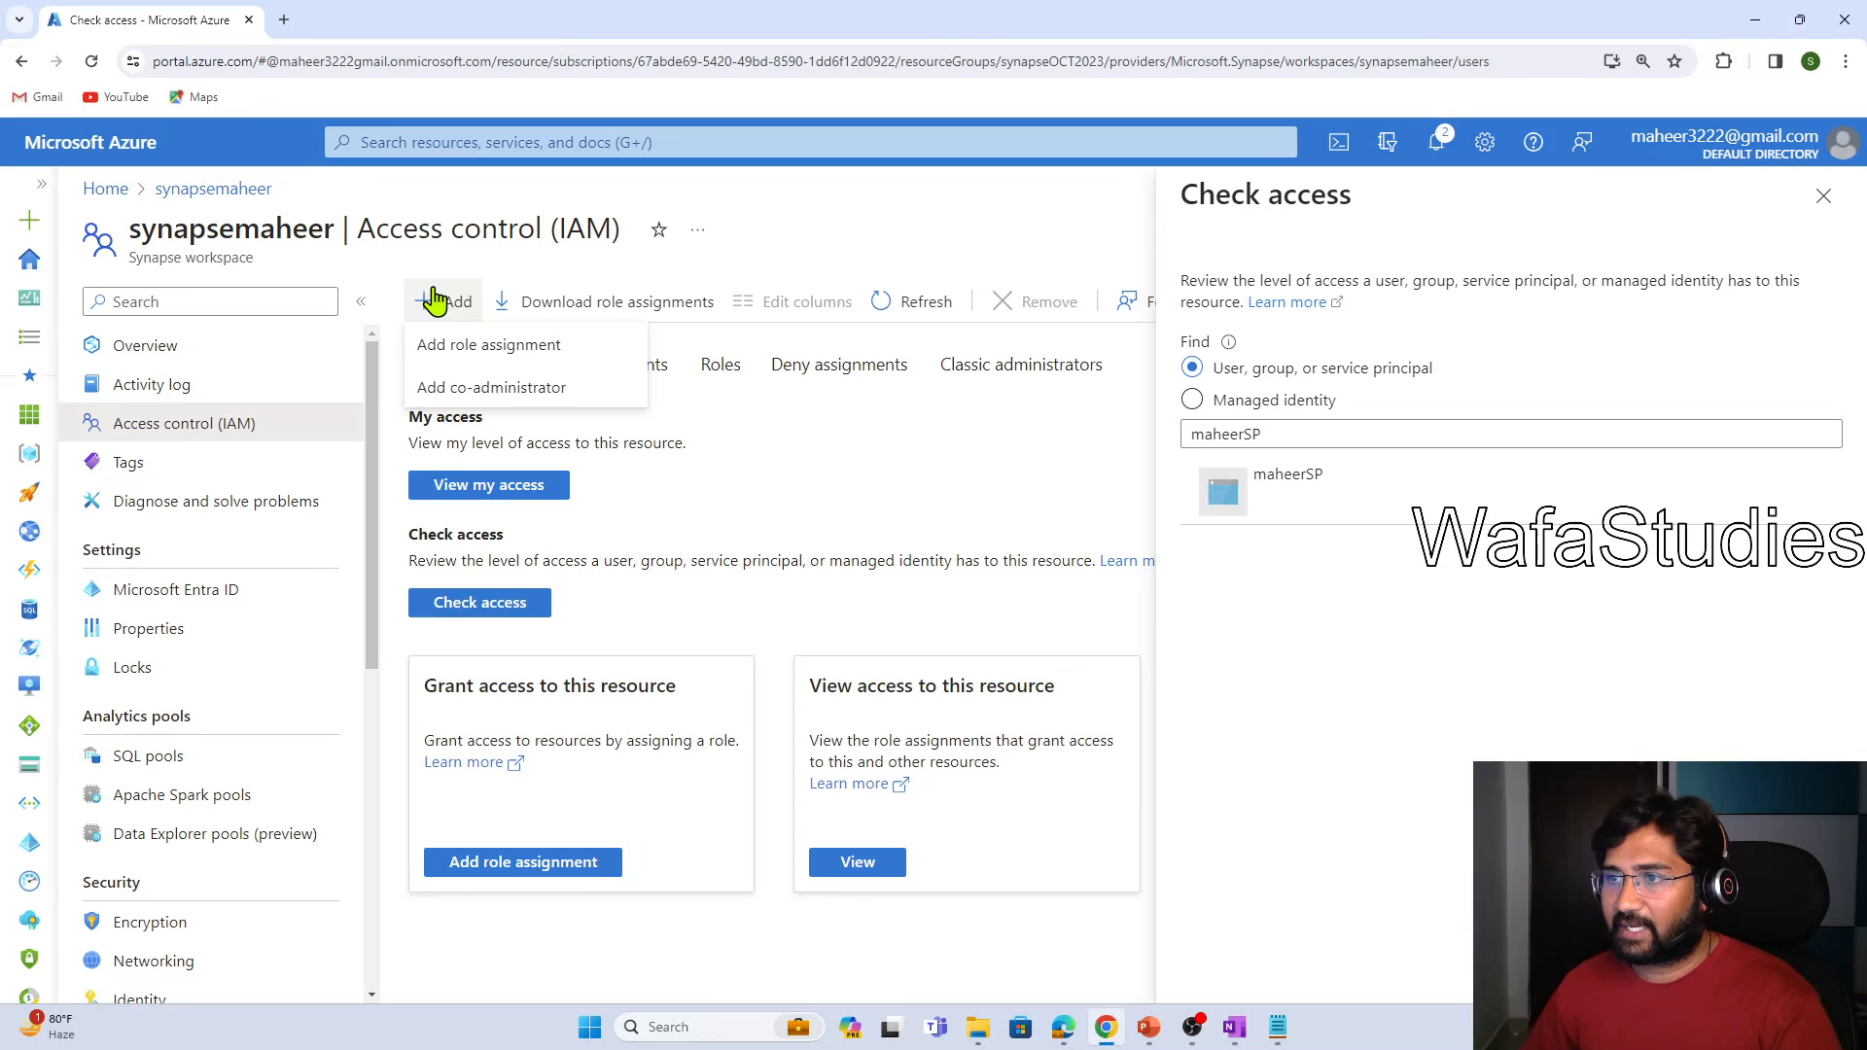
pyautogui.click(1824, 196)
pyautogui.click(442, 306)
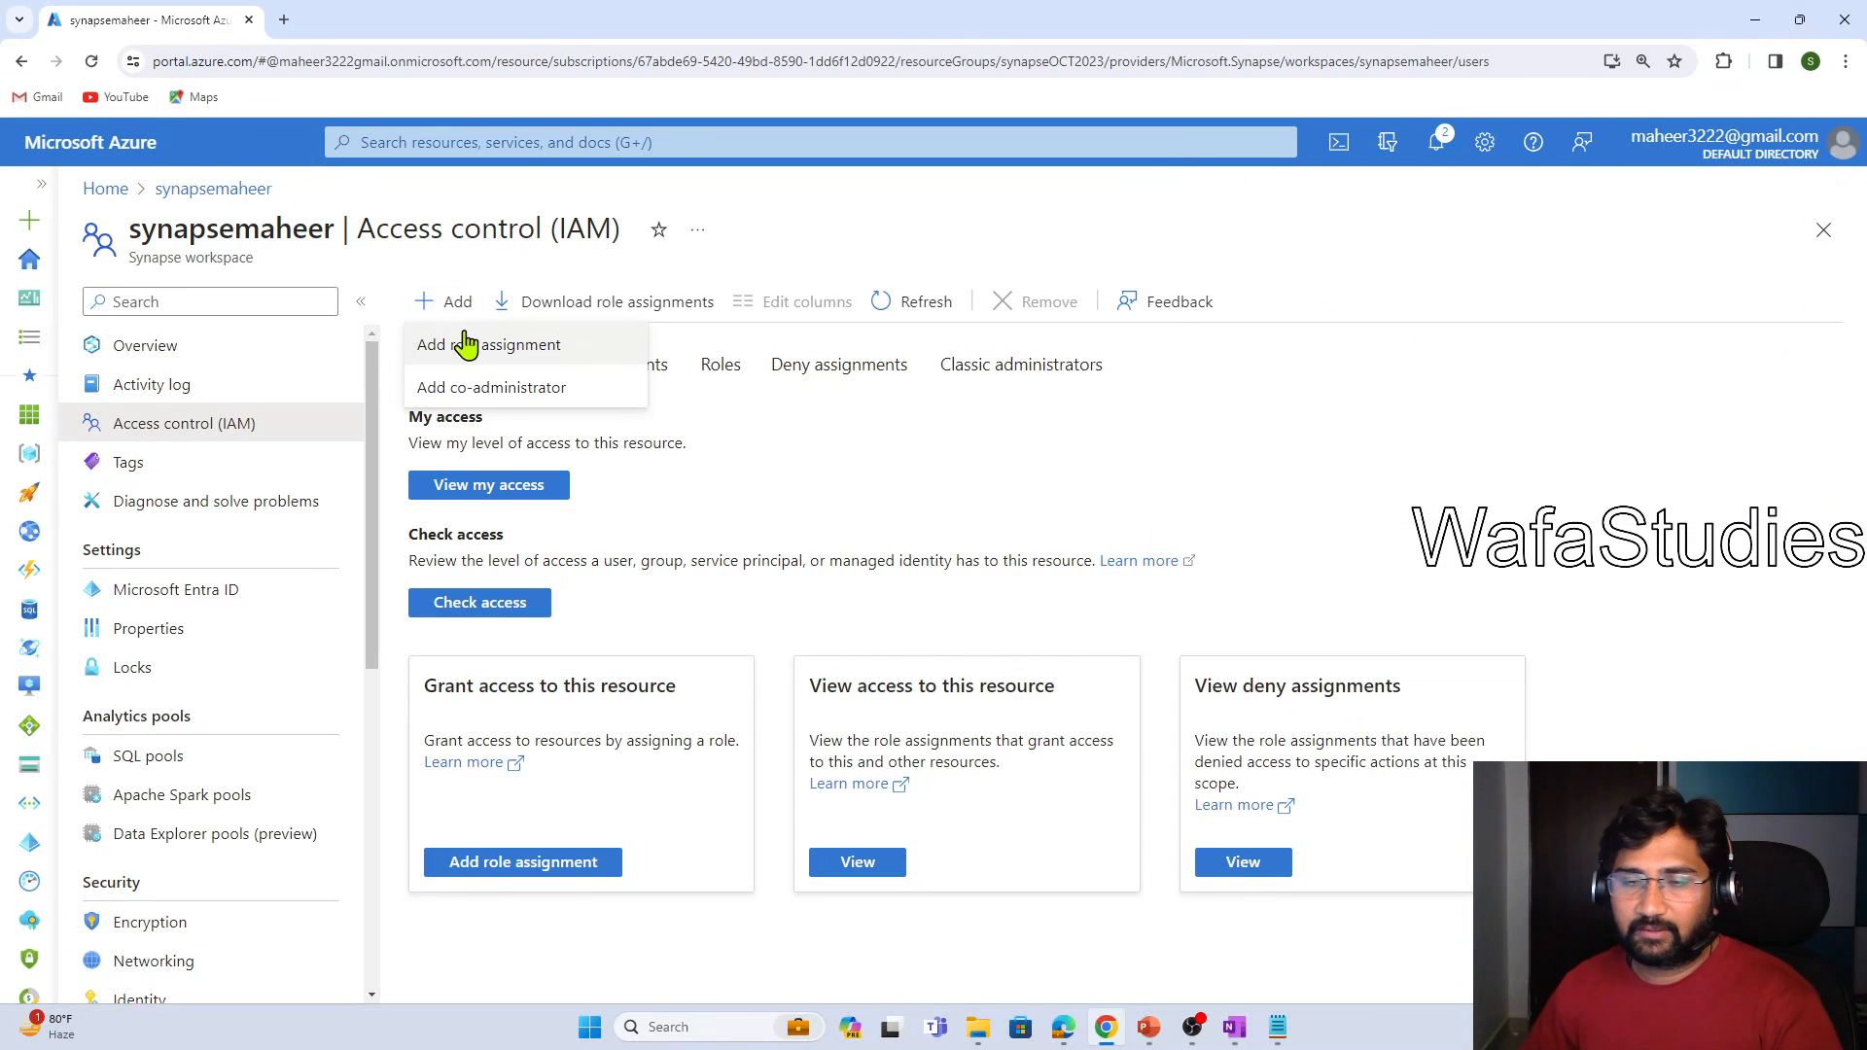
pyautogui.click(474, 347)
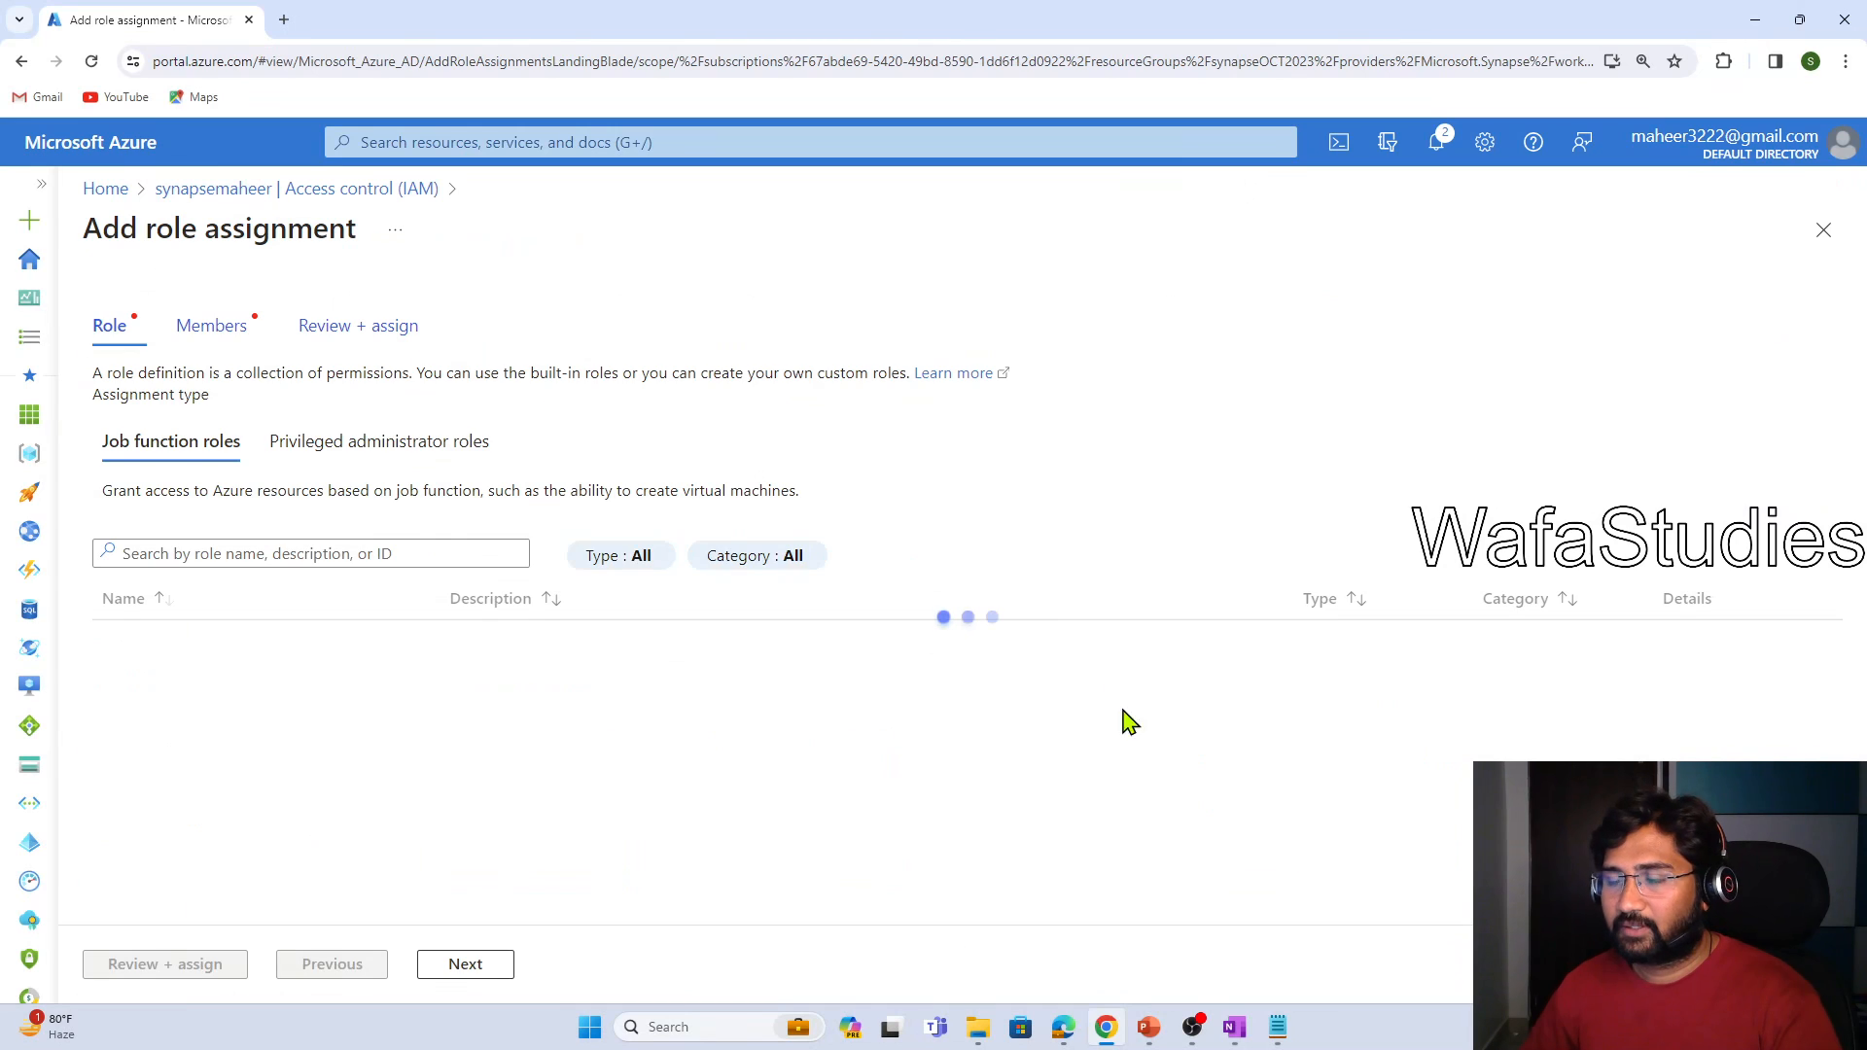
pyautogui.click(325, 450)
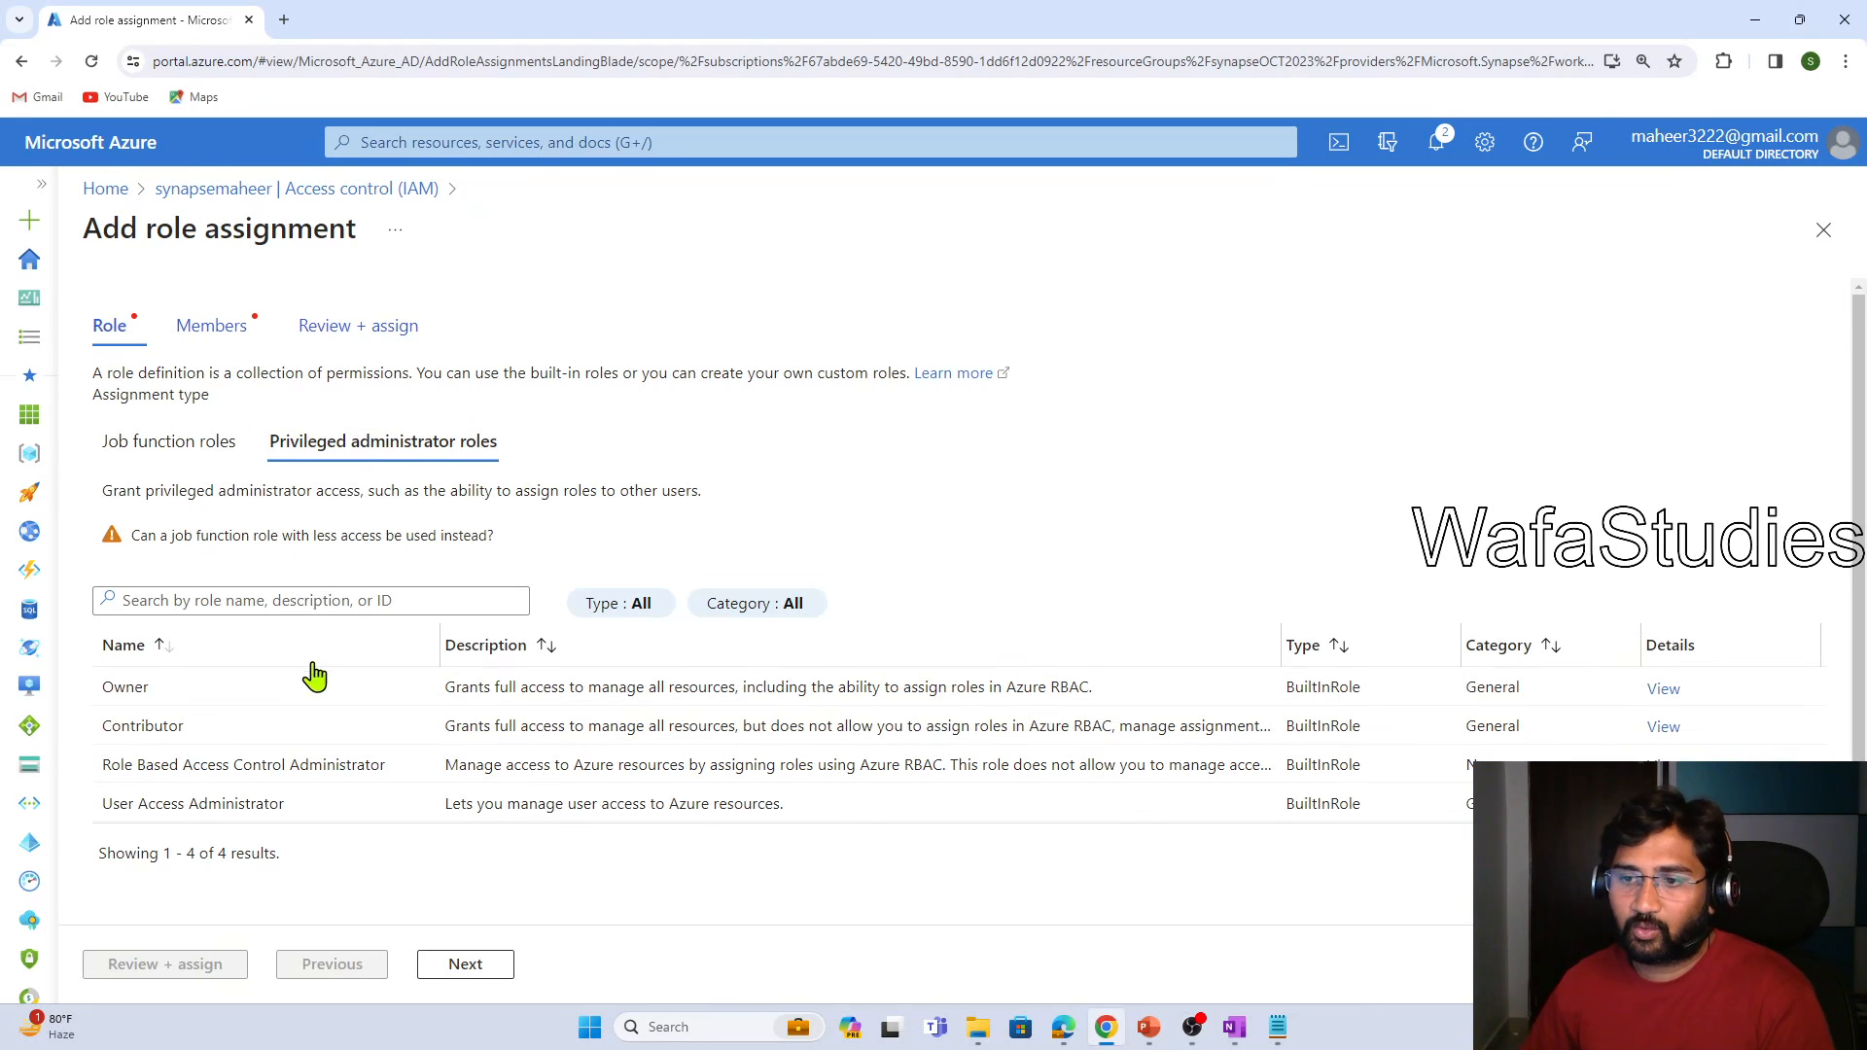
pyautogui.click(245, 730)
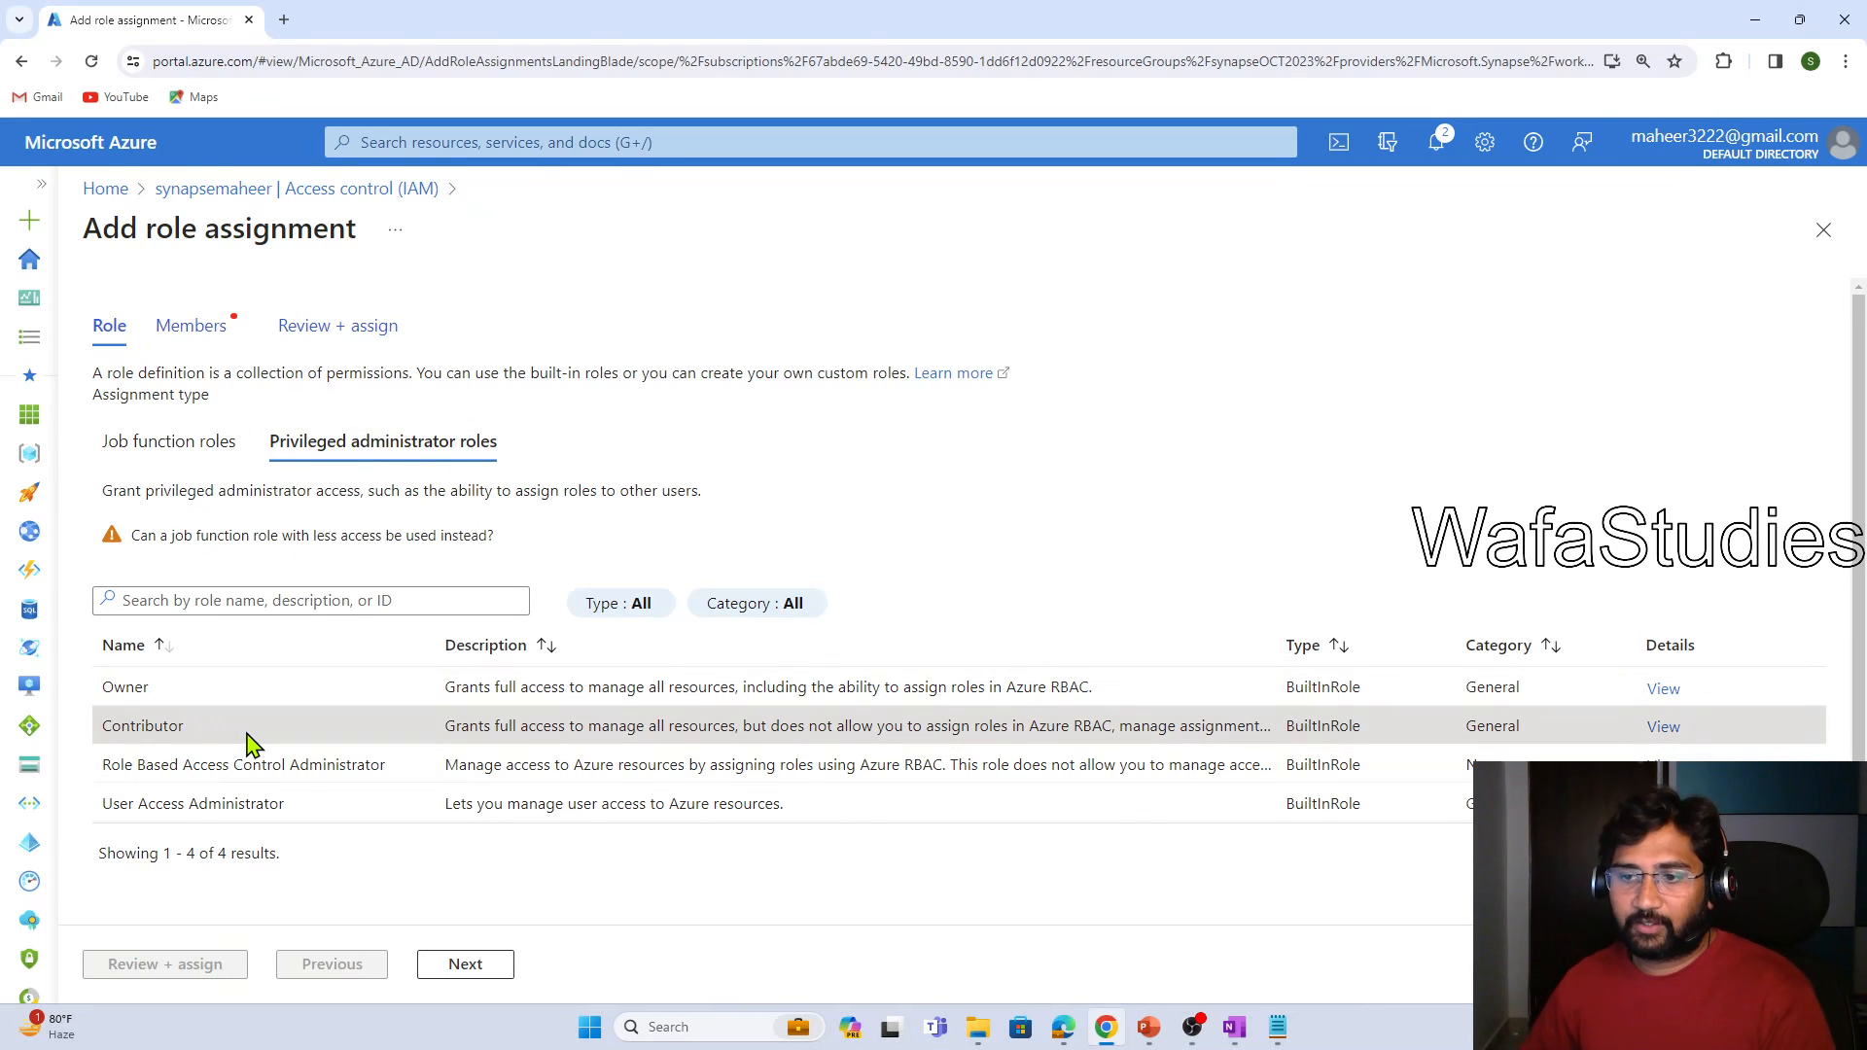
pyautogui.click(471, 970)
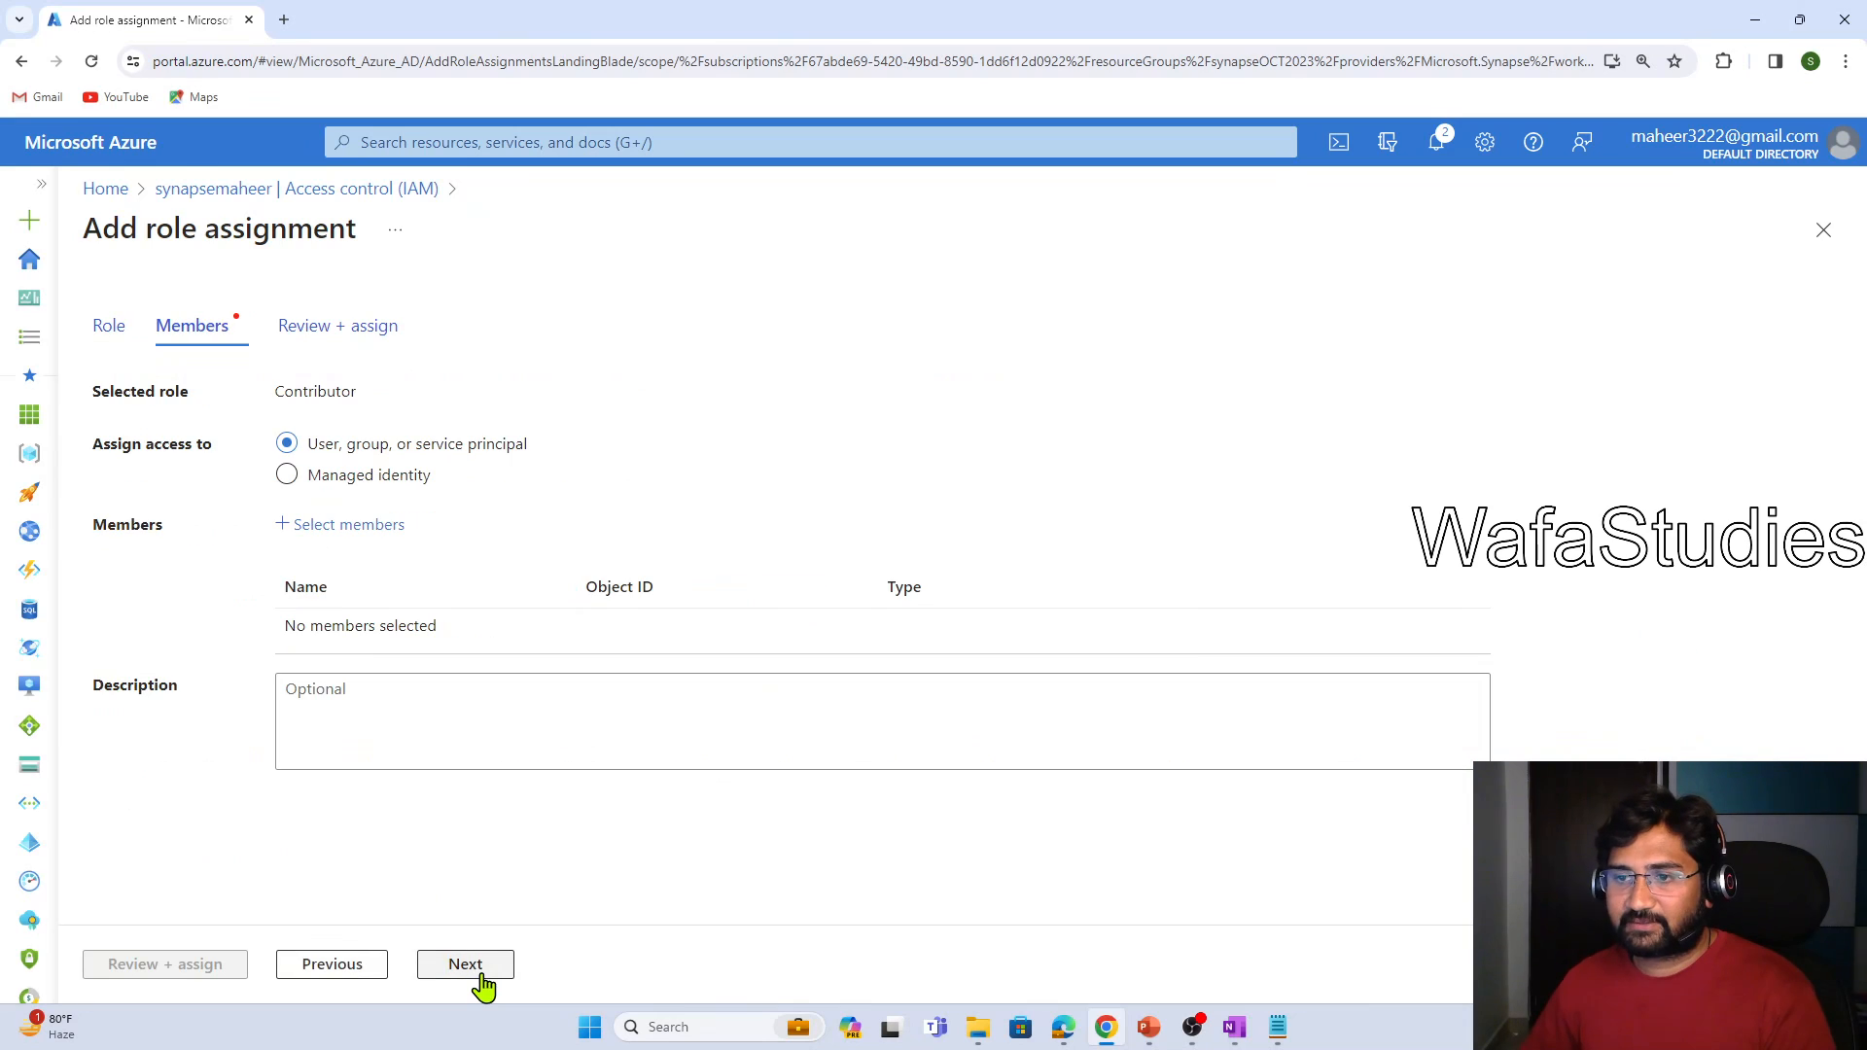
# Add the maheerSP service principal as the member, then review and assign the Contributor role
pyautogui.click(305, 535)
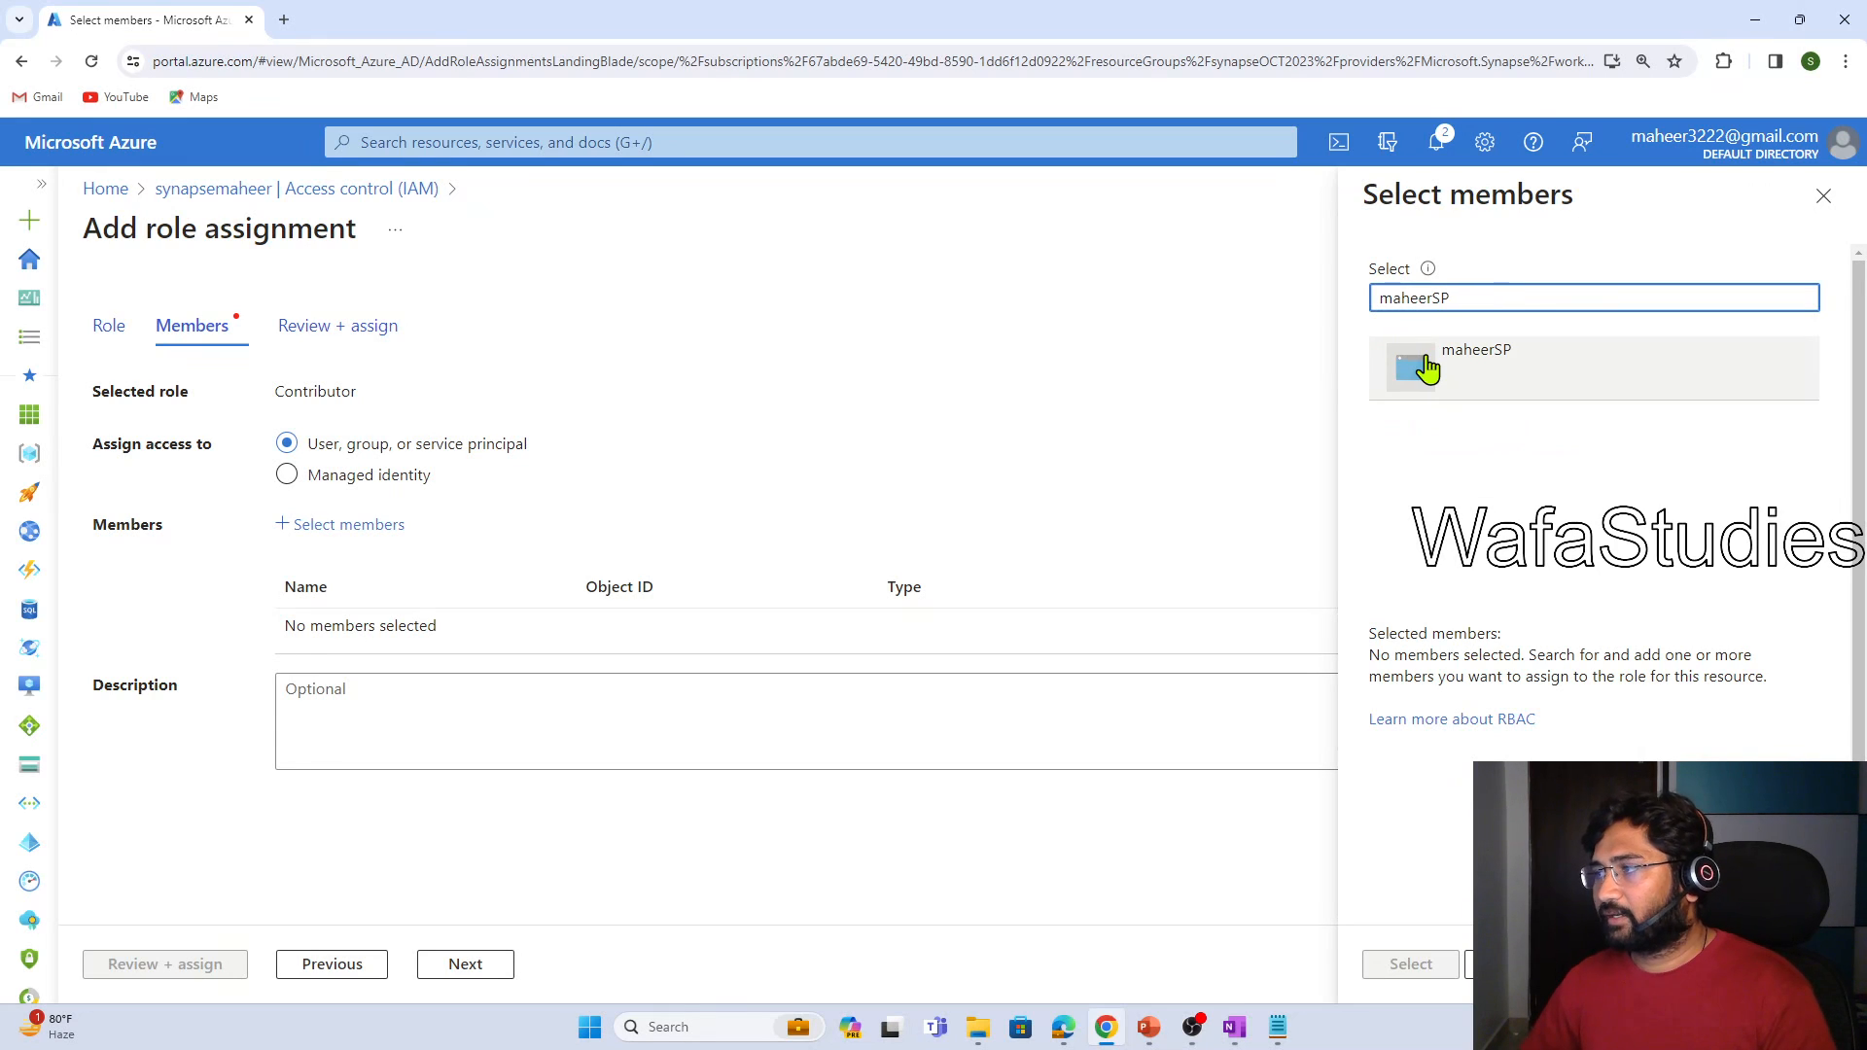
pyautogui.click(1427, 366)
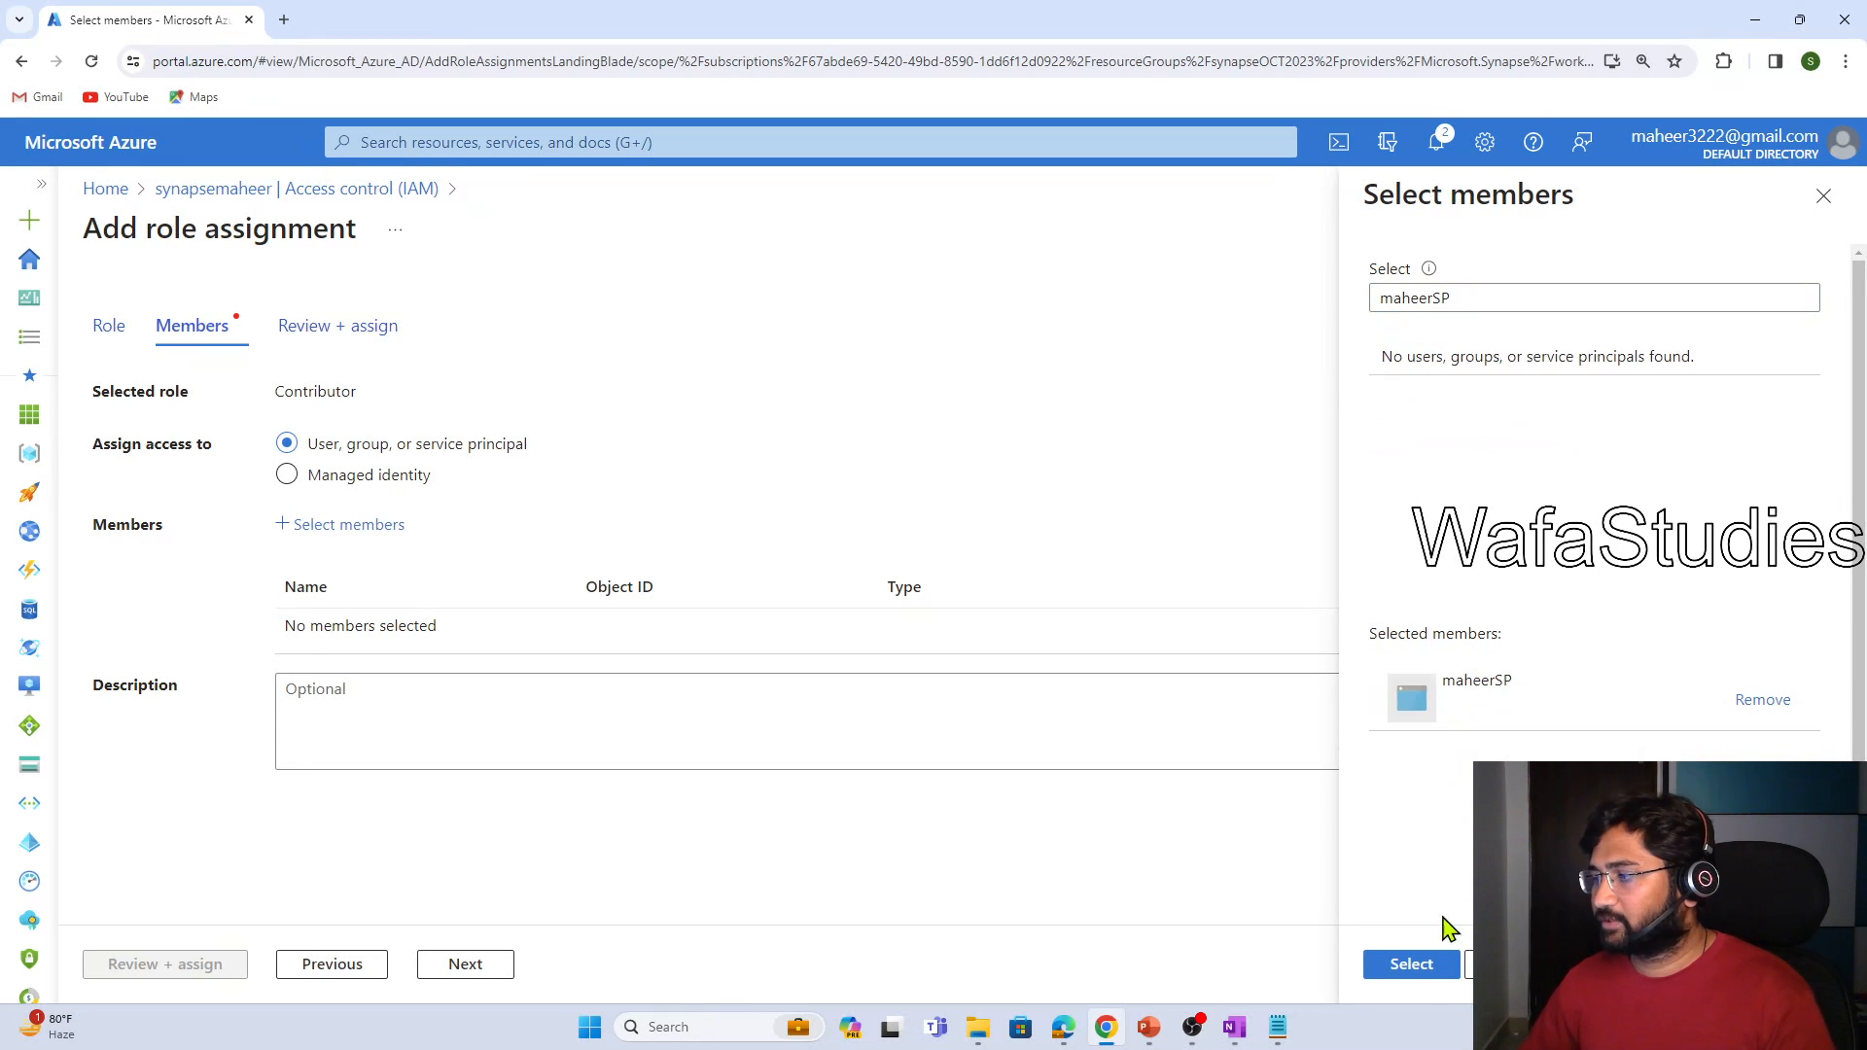
pyautogui.click(1430, 970)
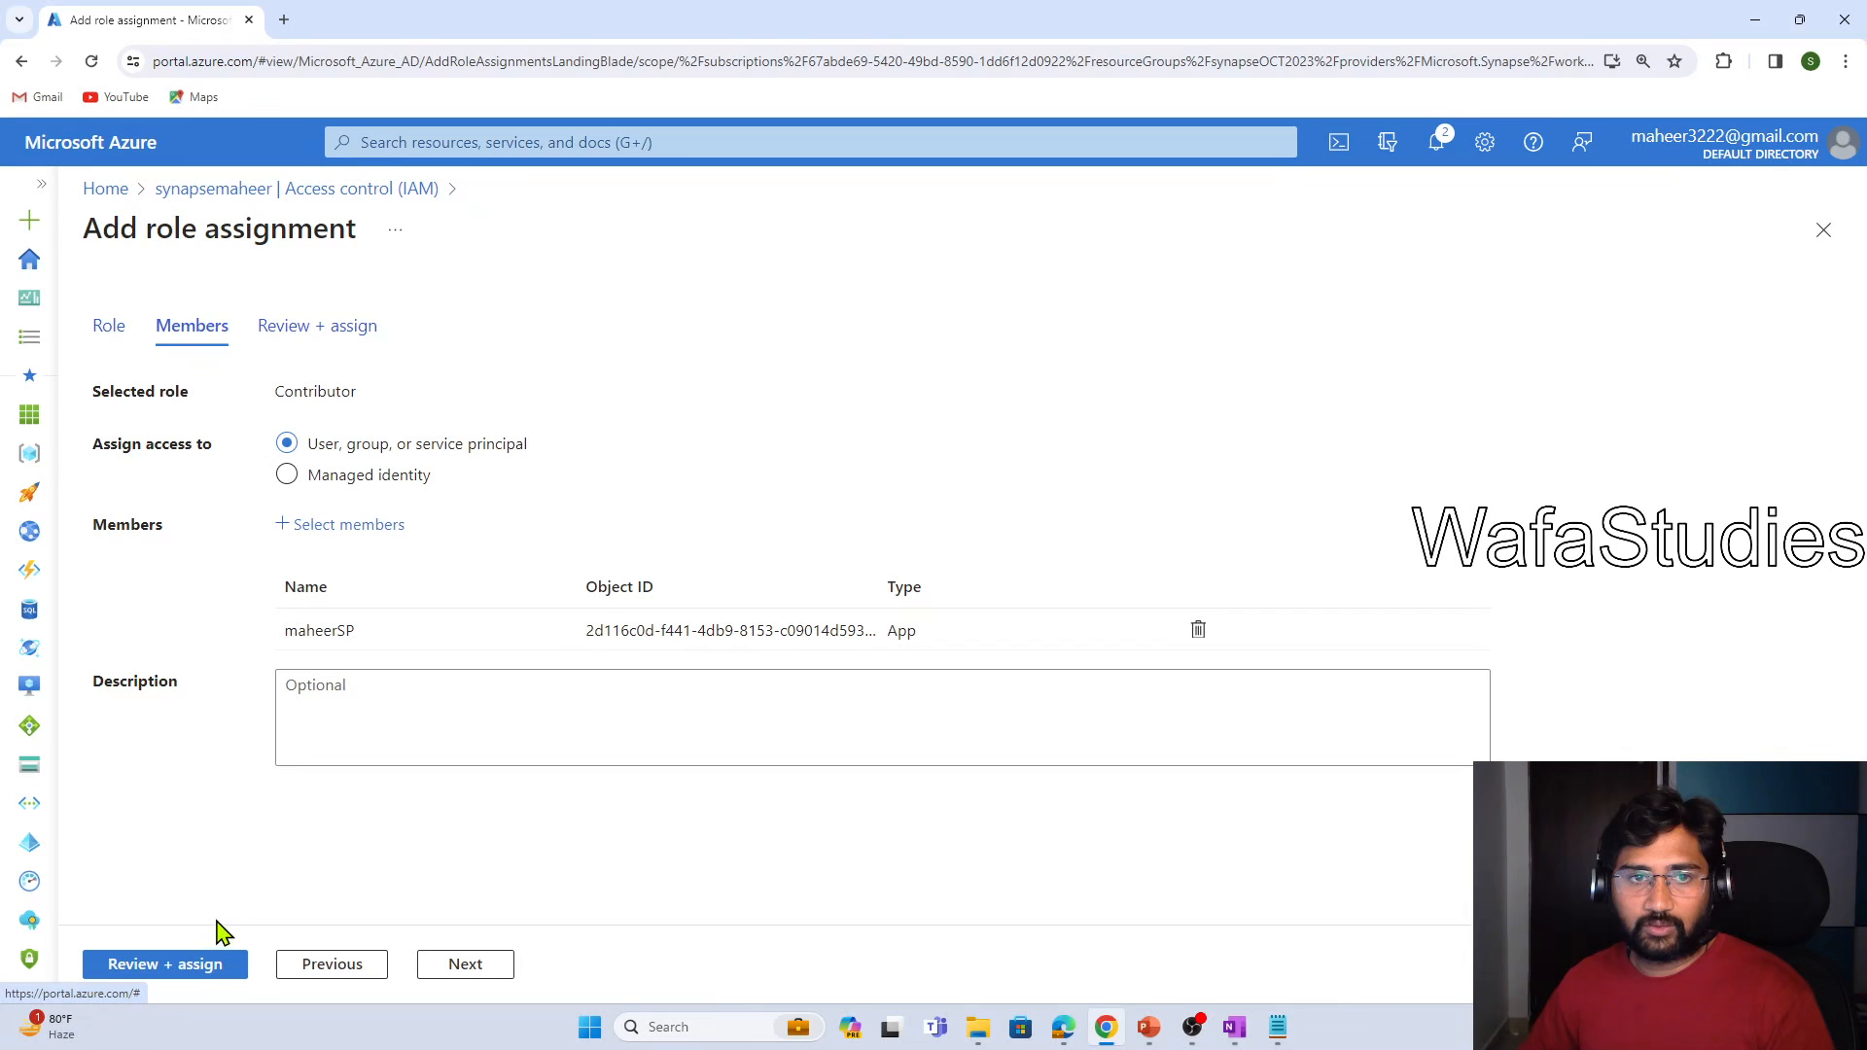
pyautogui.click(195, 966)
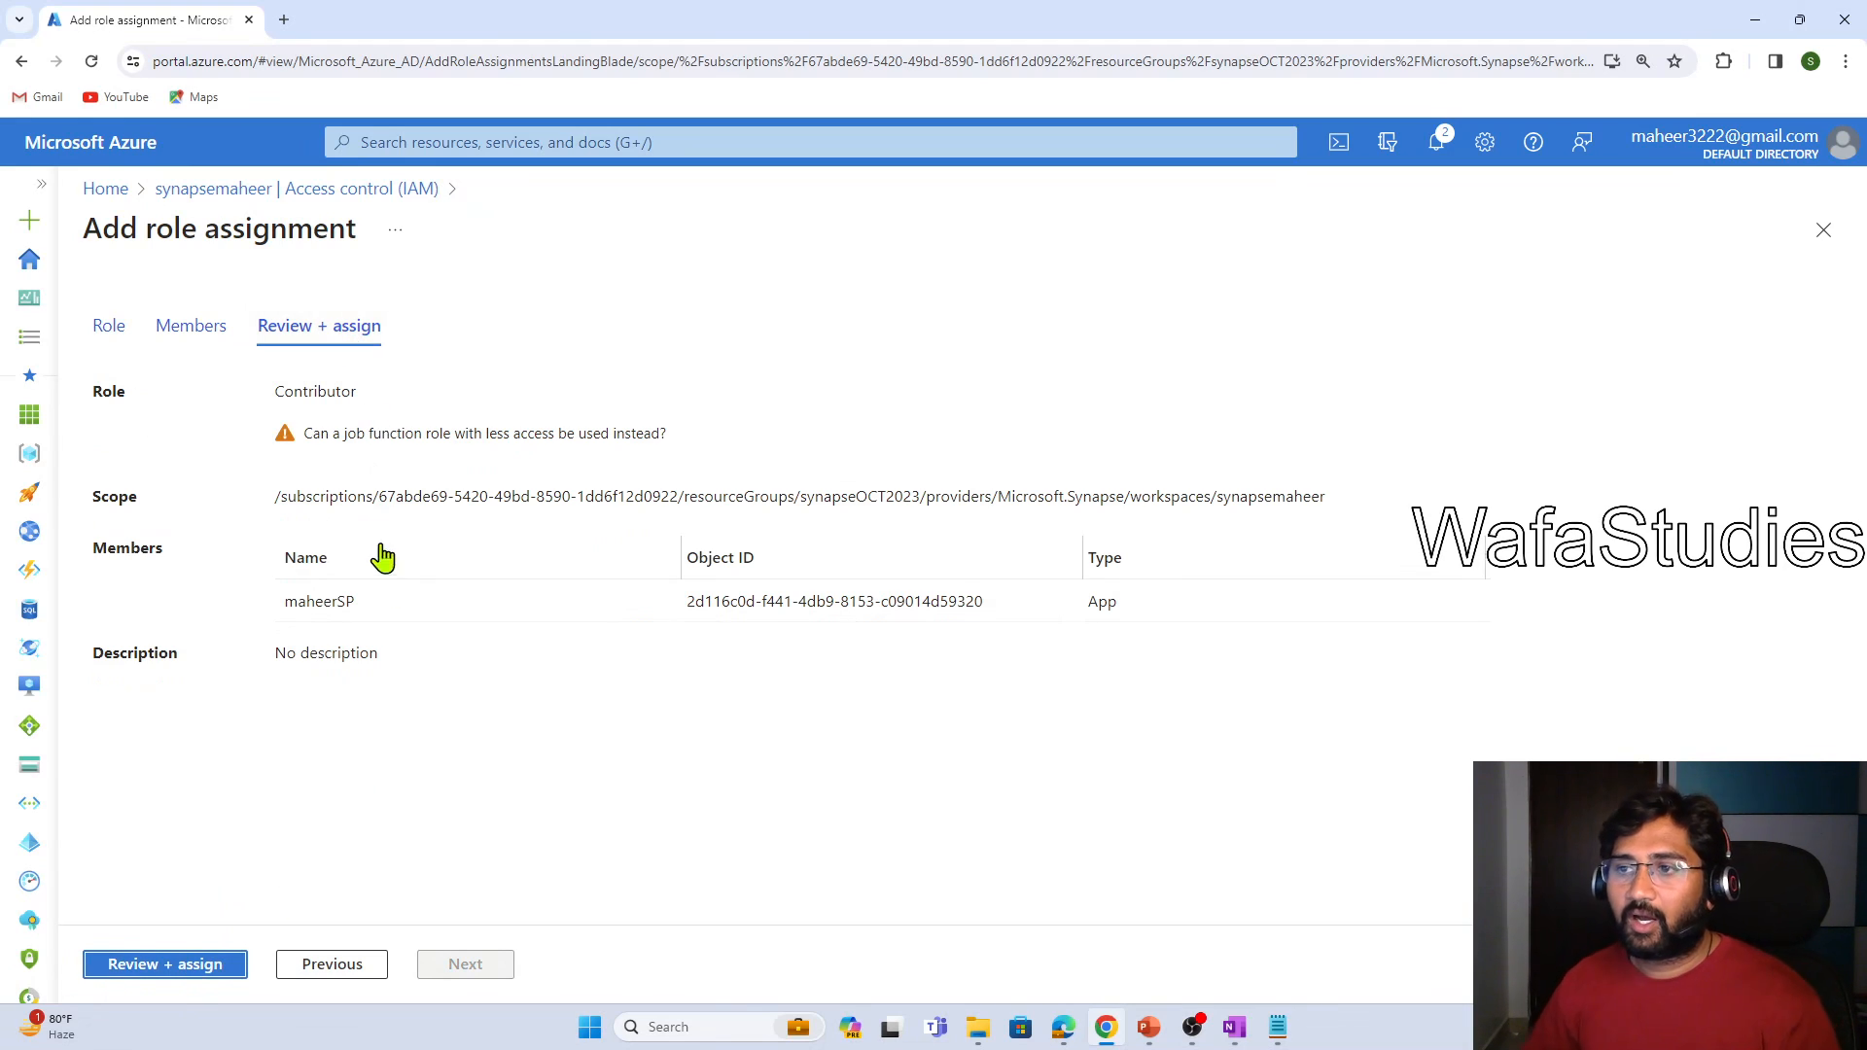
pyautogui.click(183, 966)
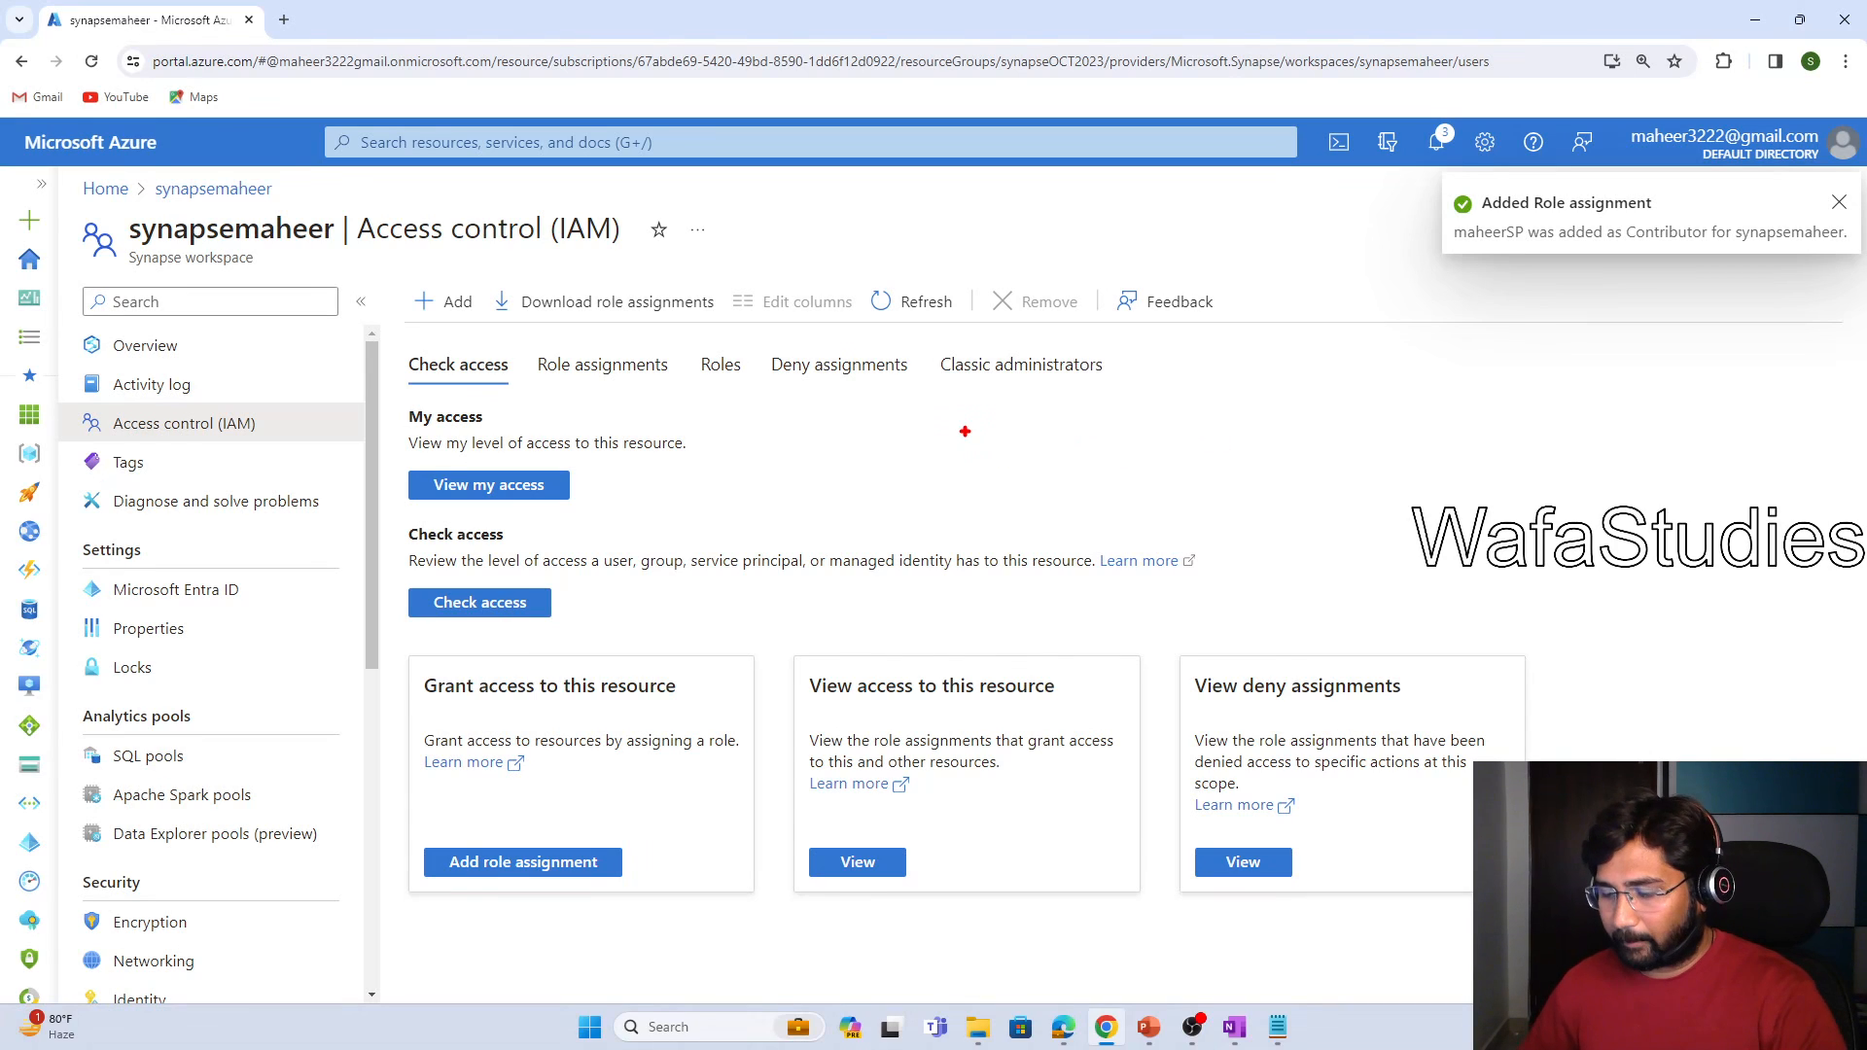
pyautogui.moveTo(973, 419); pyautogui.dragTo(961, 441)
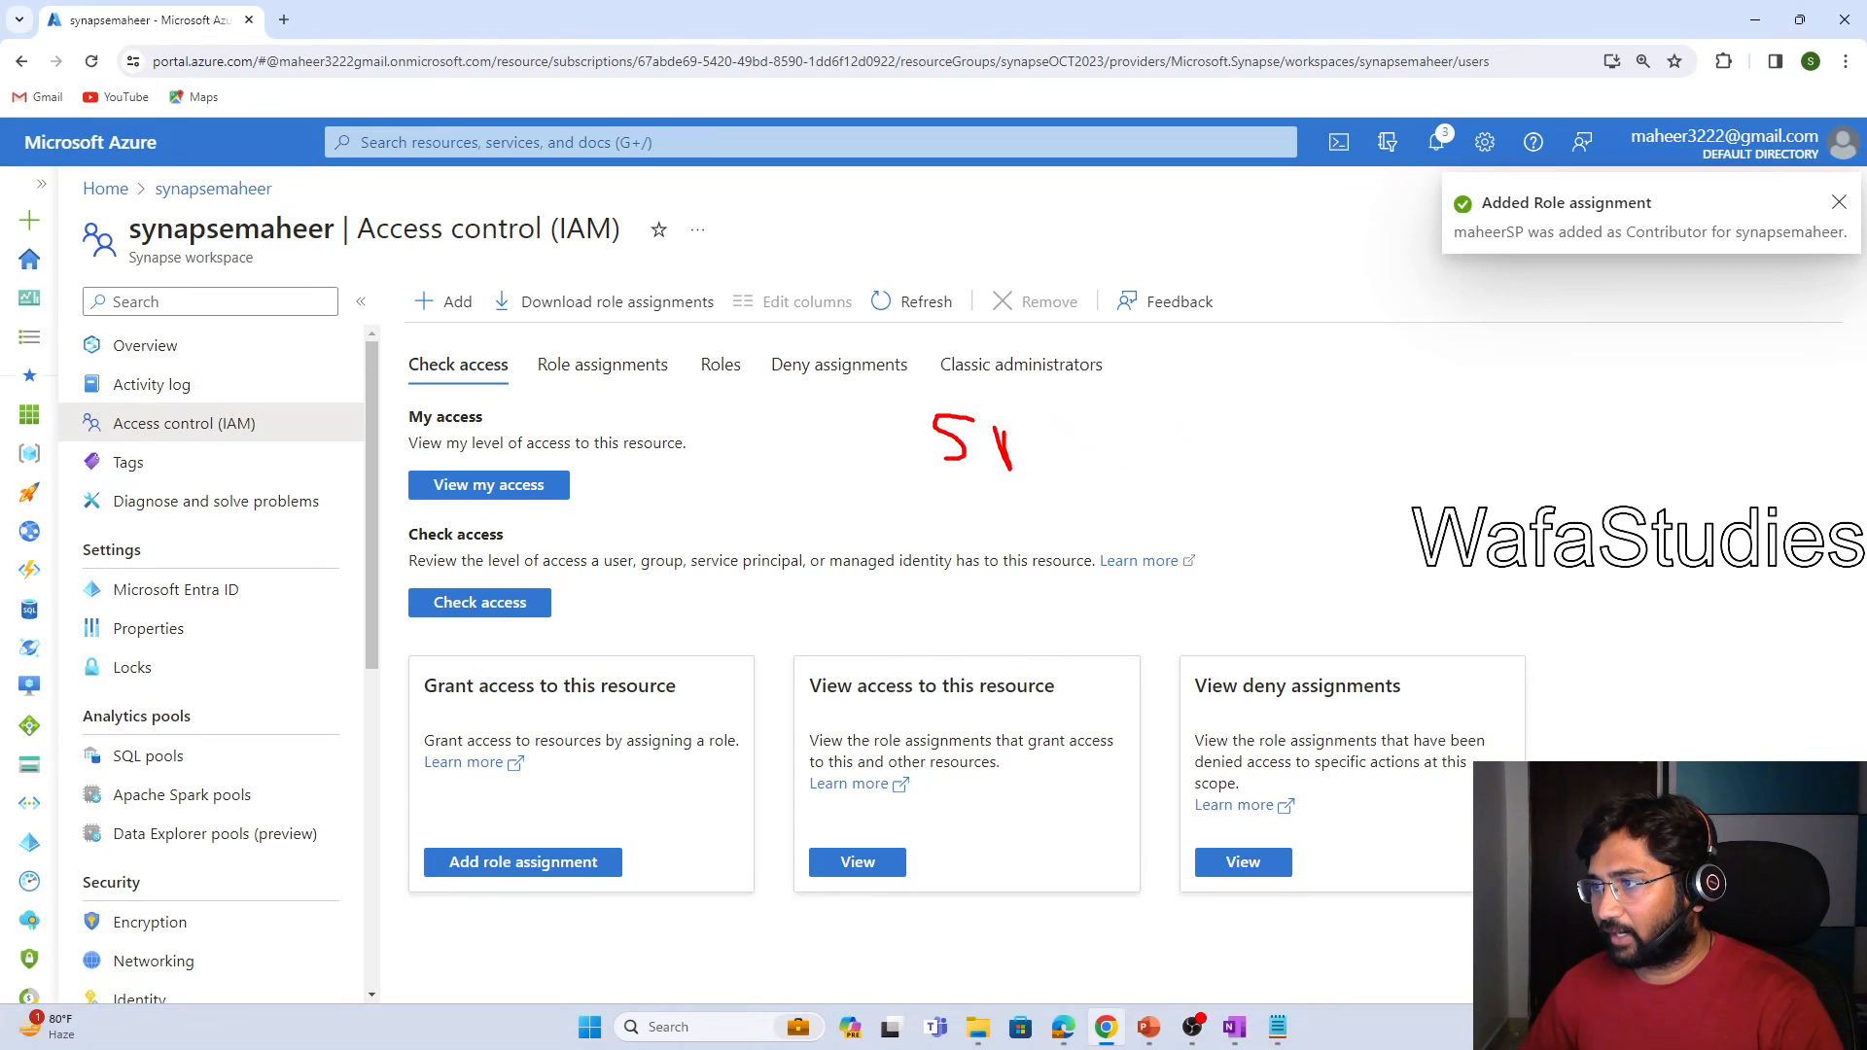
pyautogui.moveTo(1084, 451); pyautogui.dragTo(1197, 450)
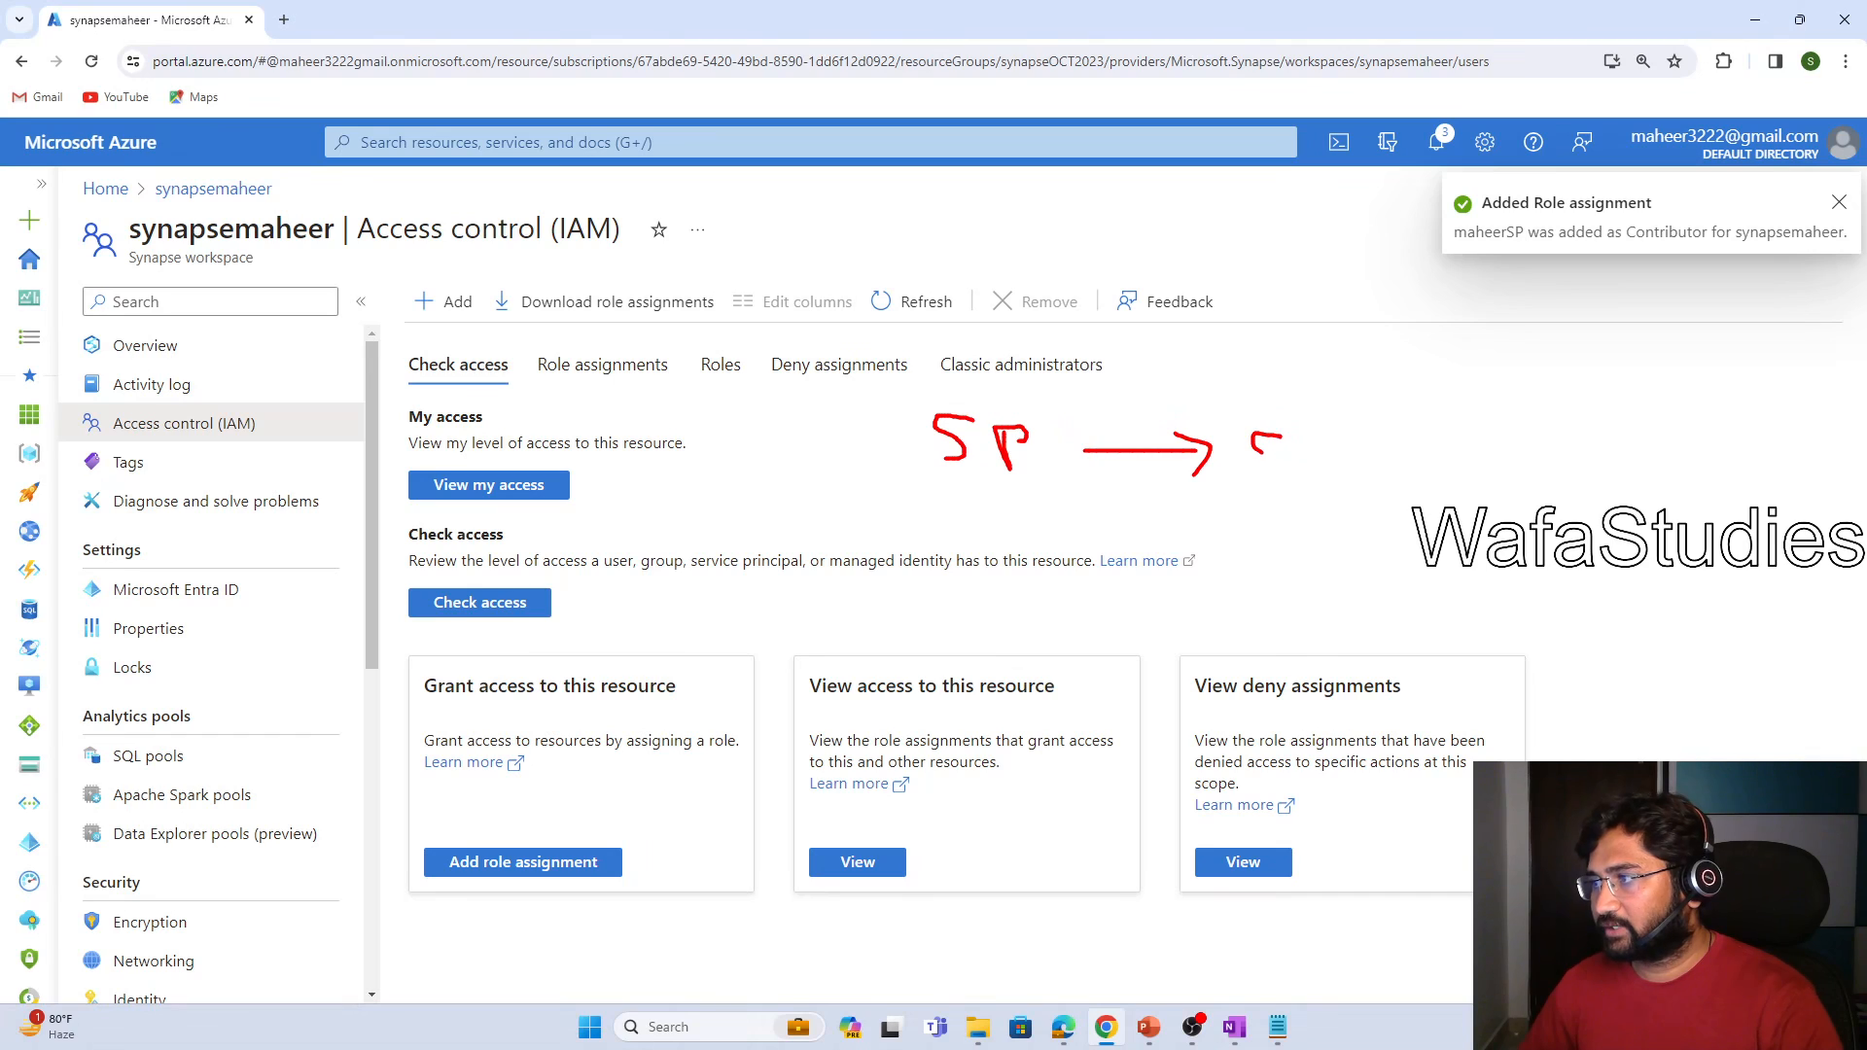
pyautogui.moveTo(1317, 491); pyautogui.dragTo(1392, 474)
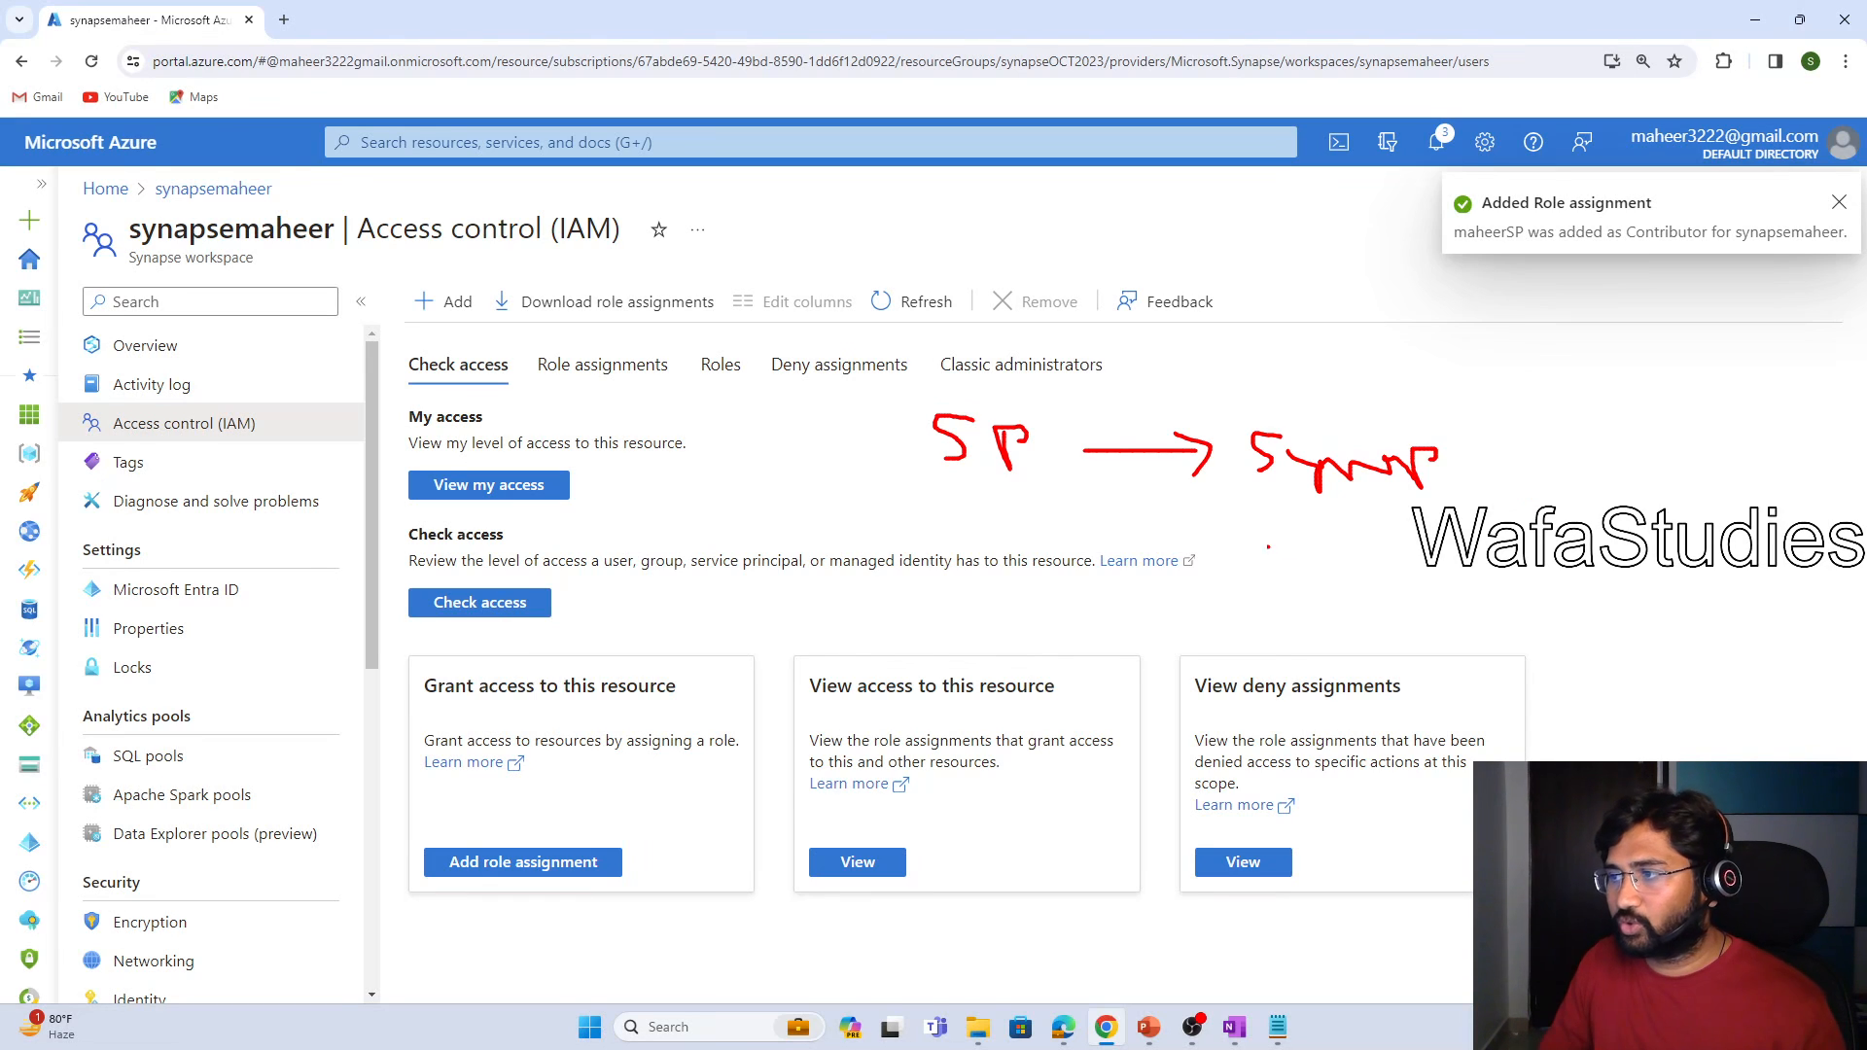
pyautogui.write('taccess tok')
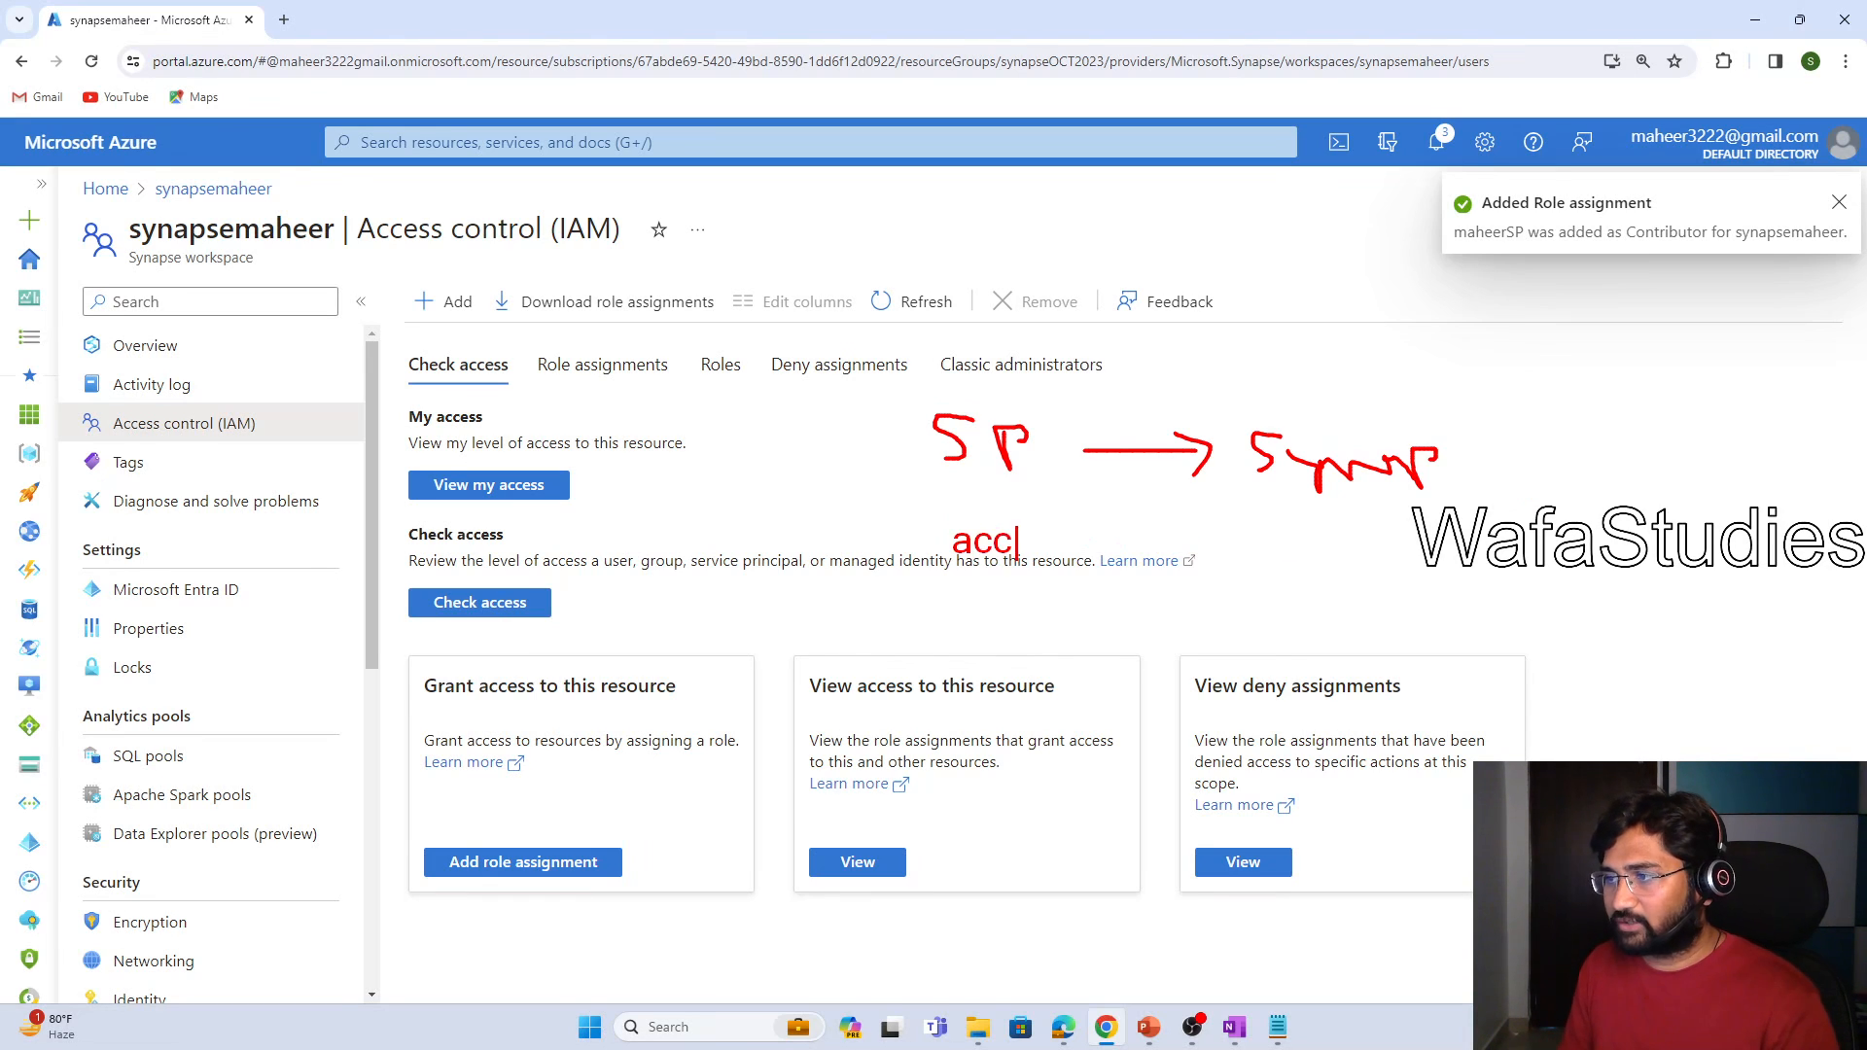
pyautogui.write('em')
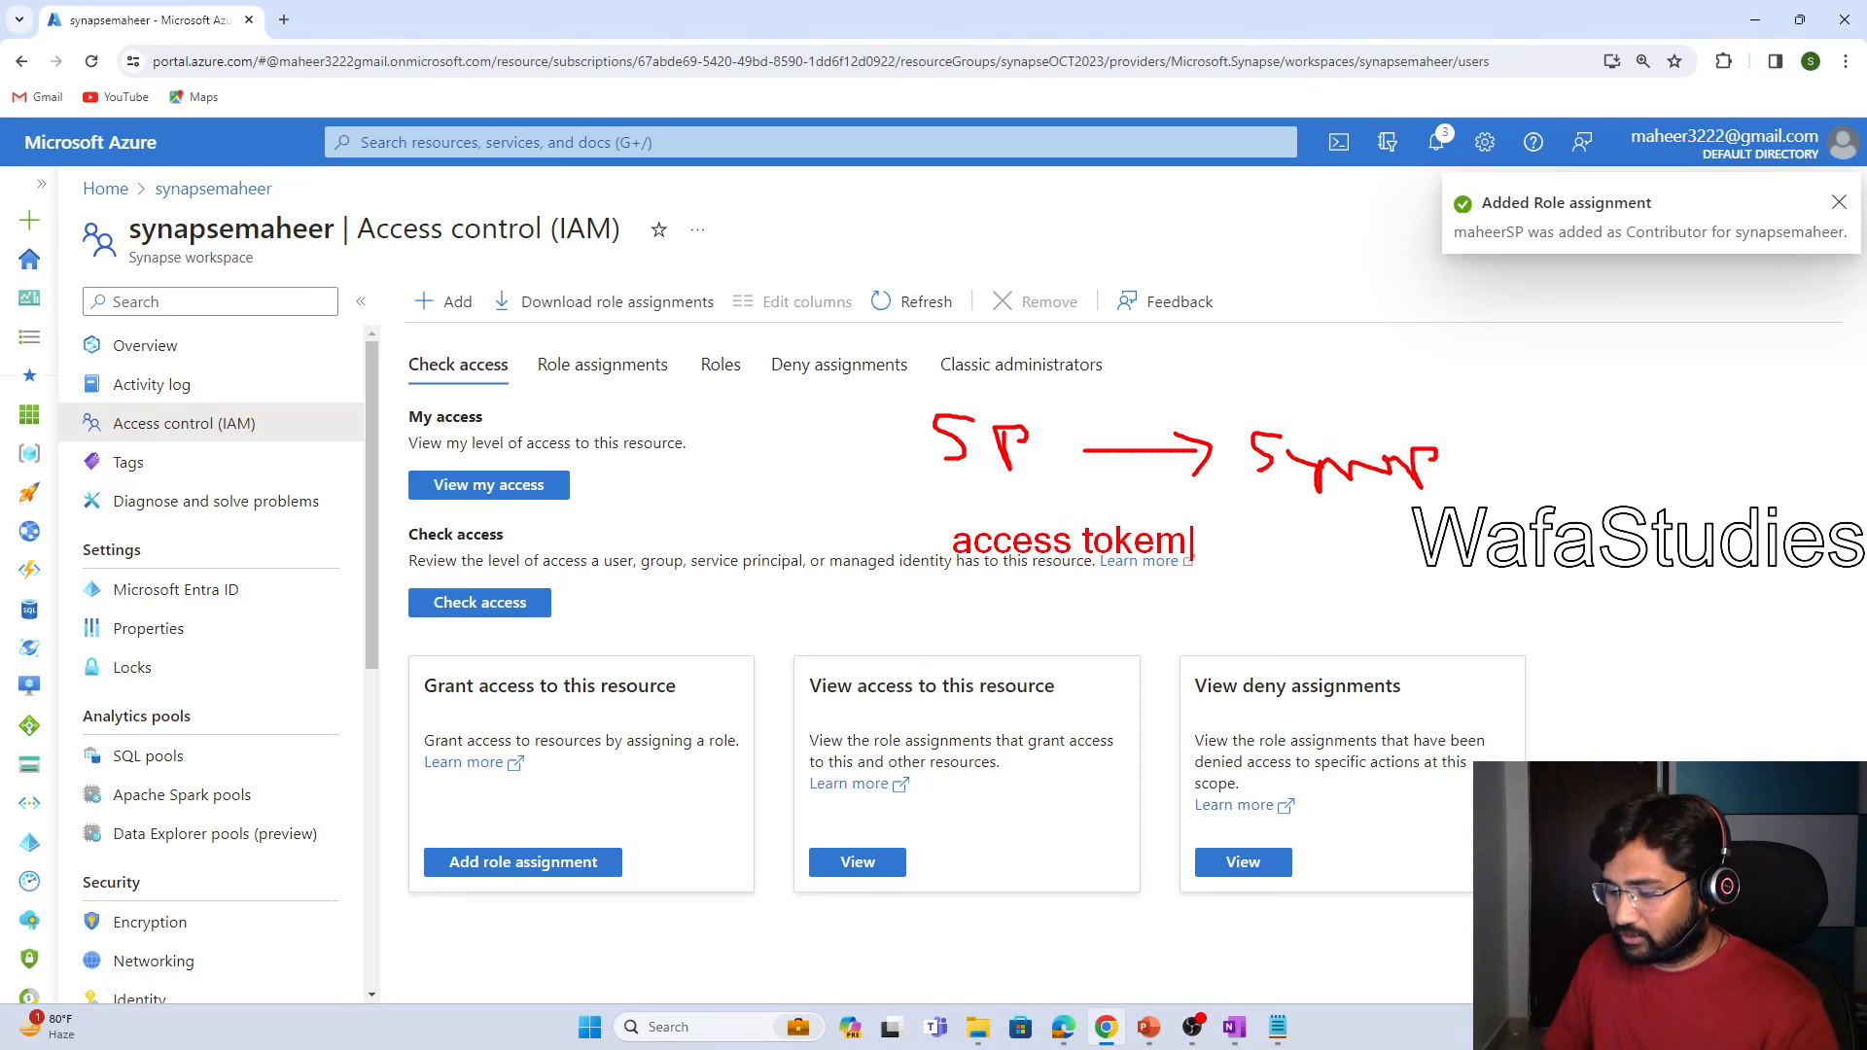
pyautogui.press('BackSpace')
pyautogui.write('n')
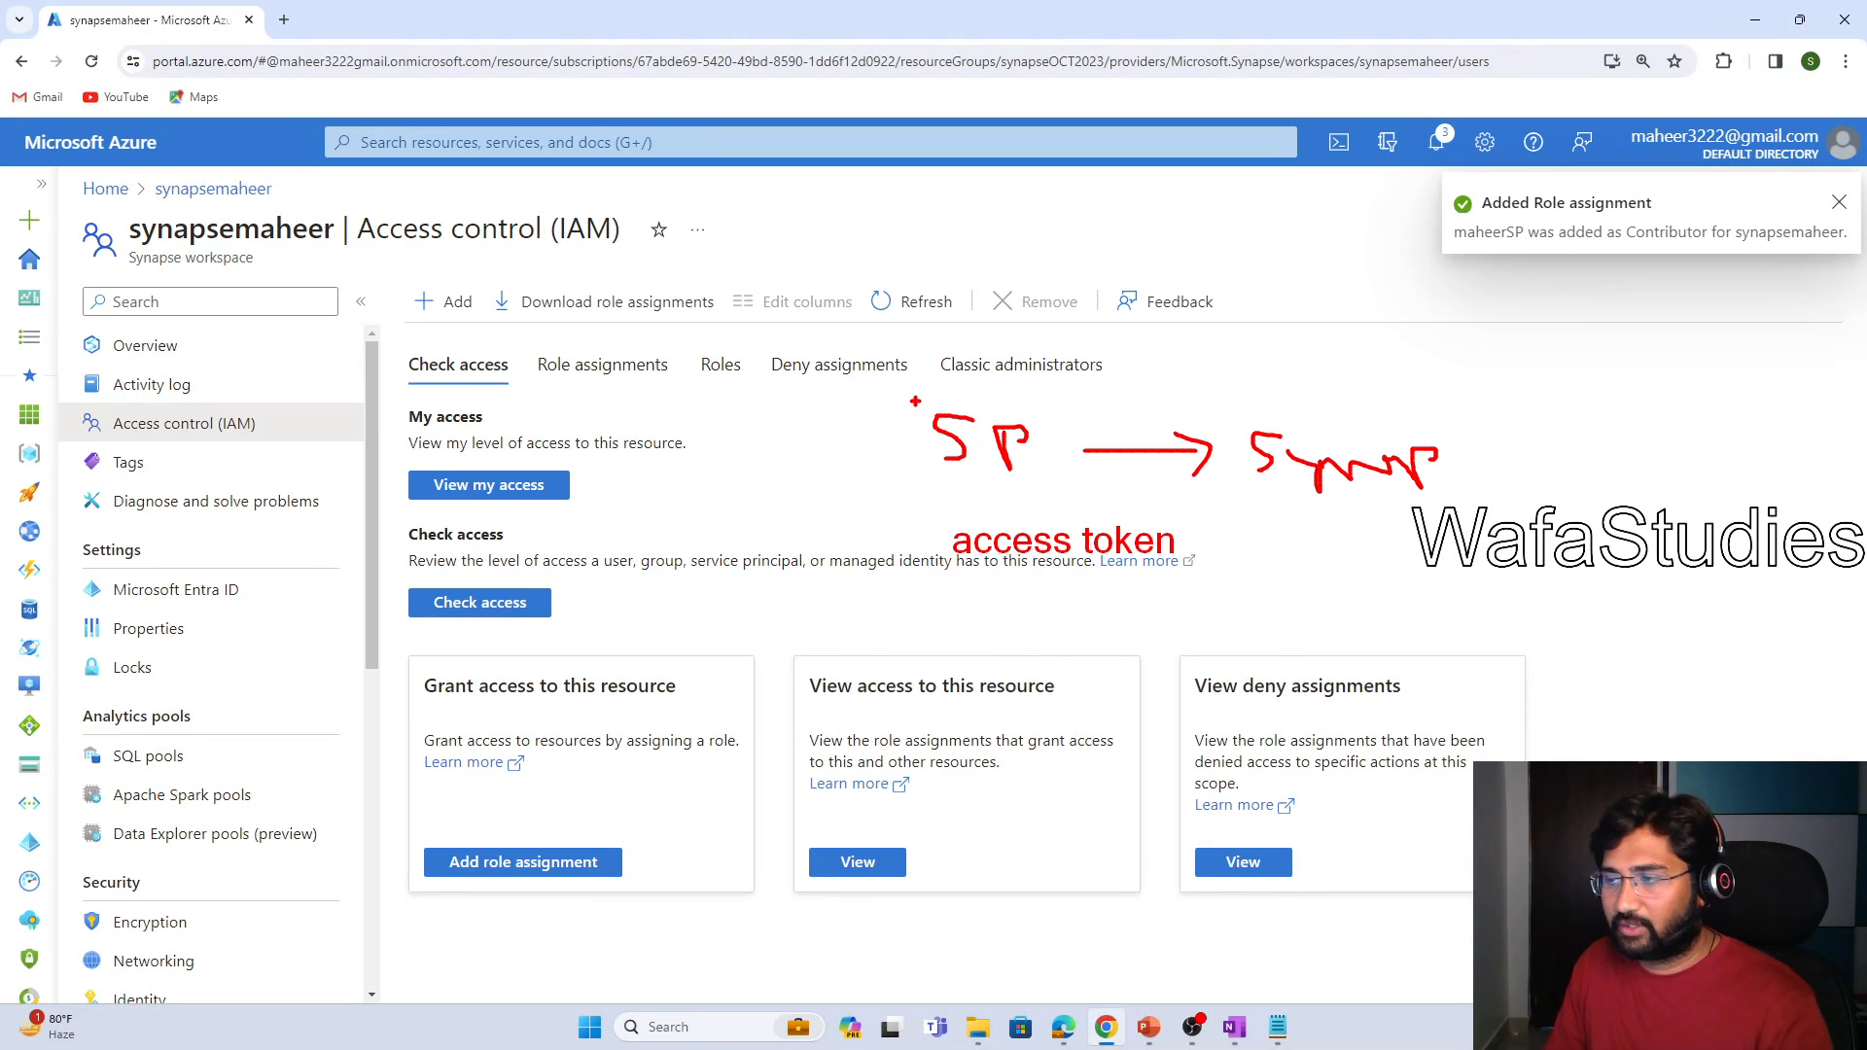
pyautogui.press('Escape')
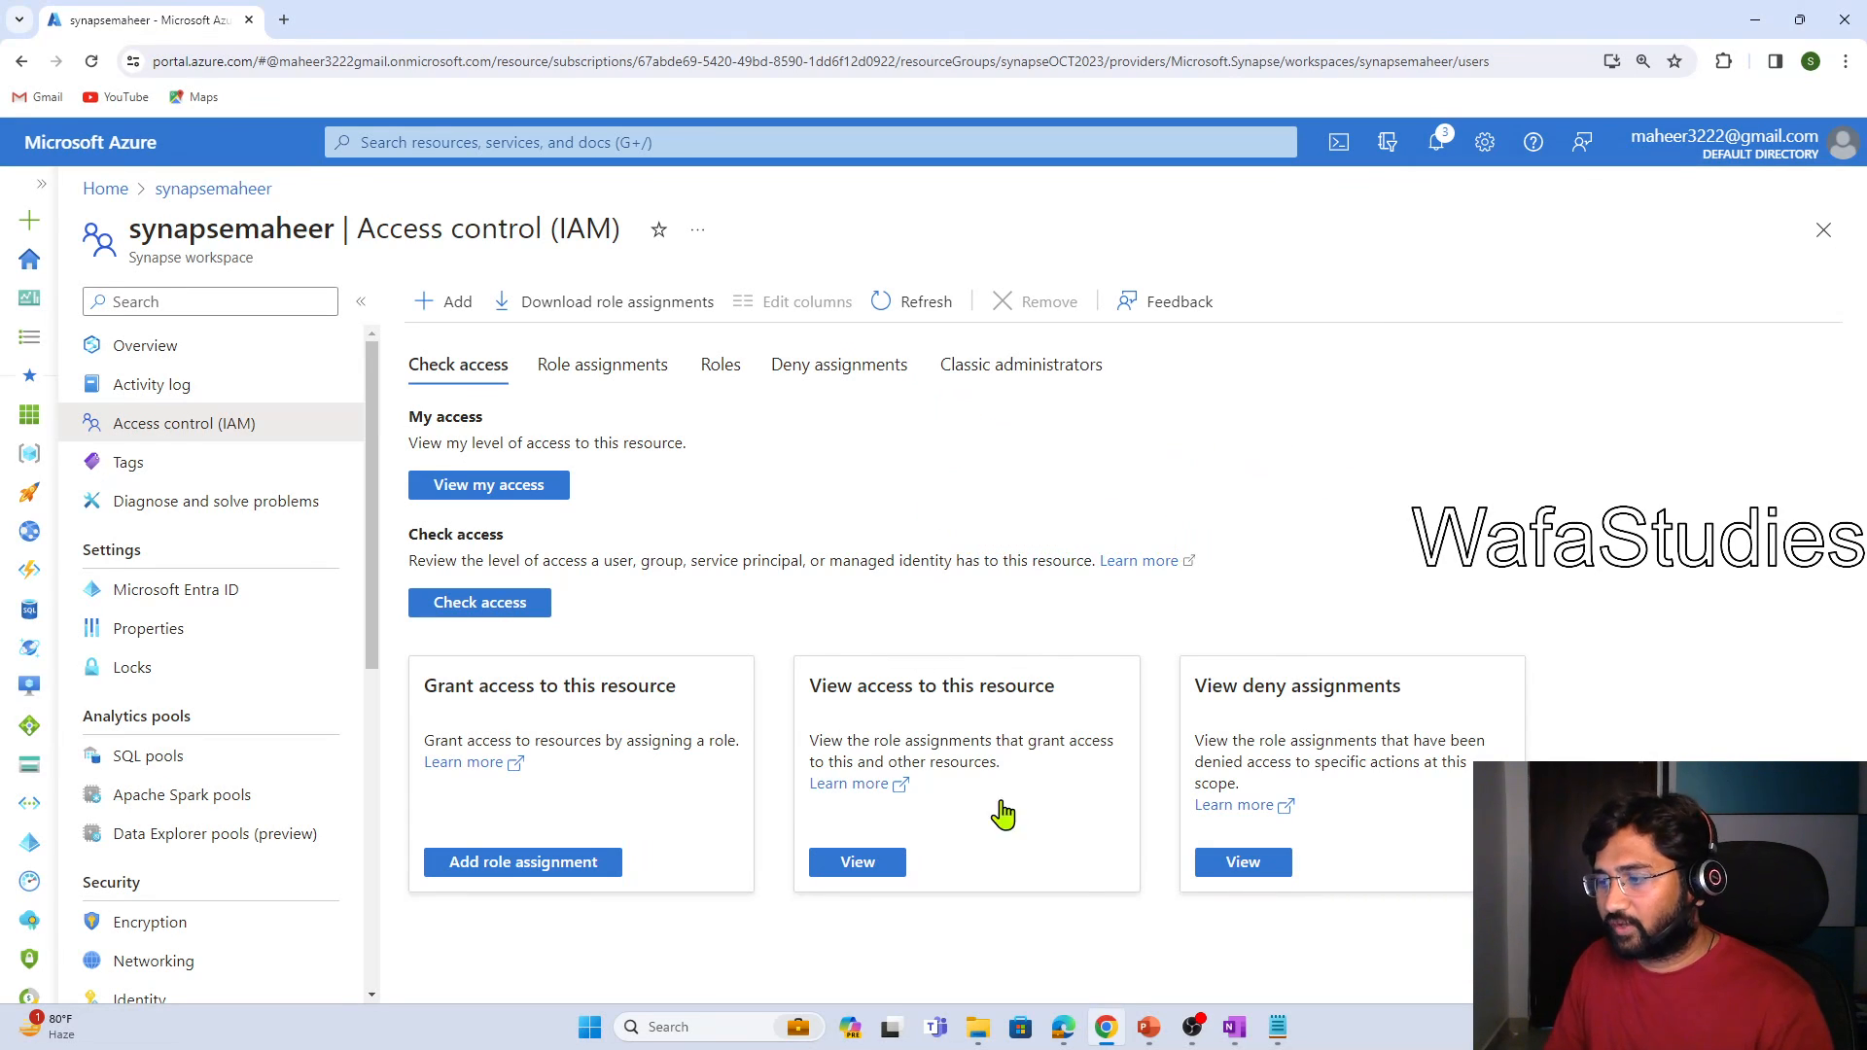
# Launch Postman and allow it to access public and private networks through Windows Firewall
pyautogui.click(590, 1029)
pyautogui.write('post')
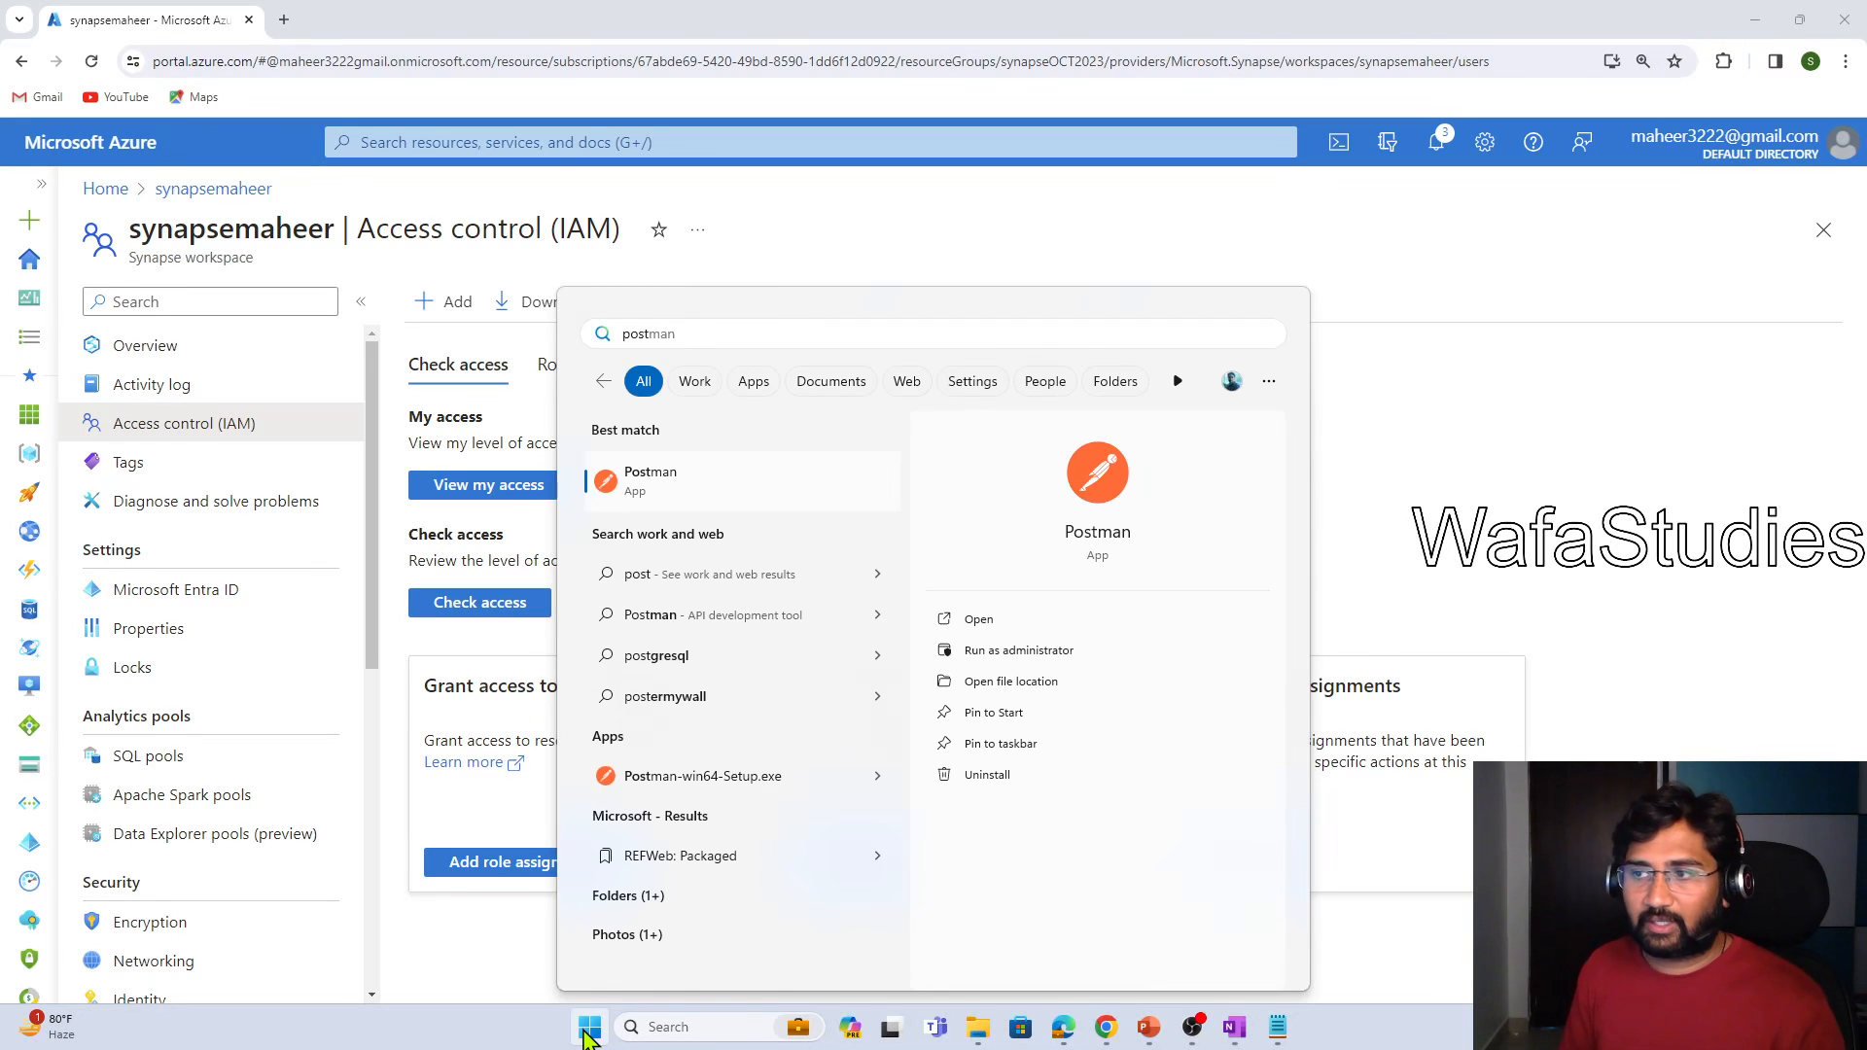
pyautogui.press('Return')
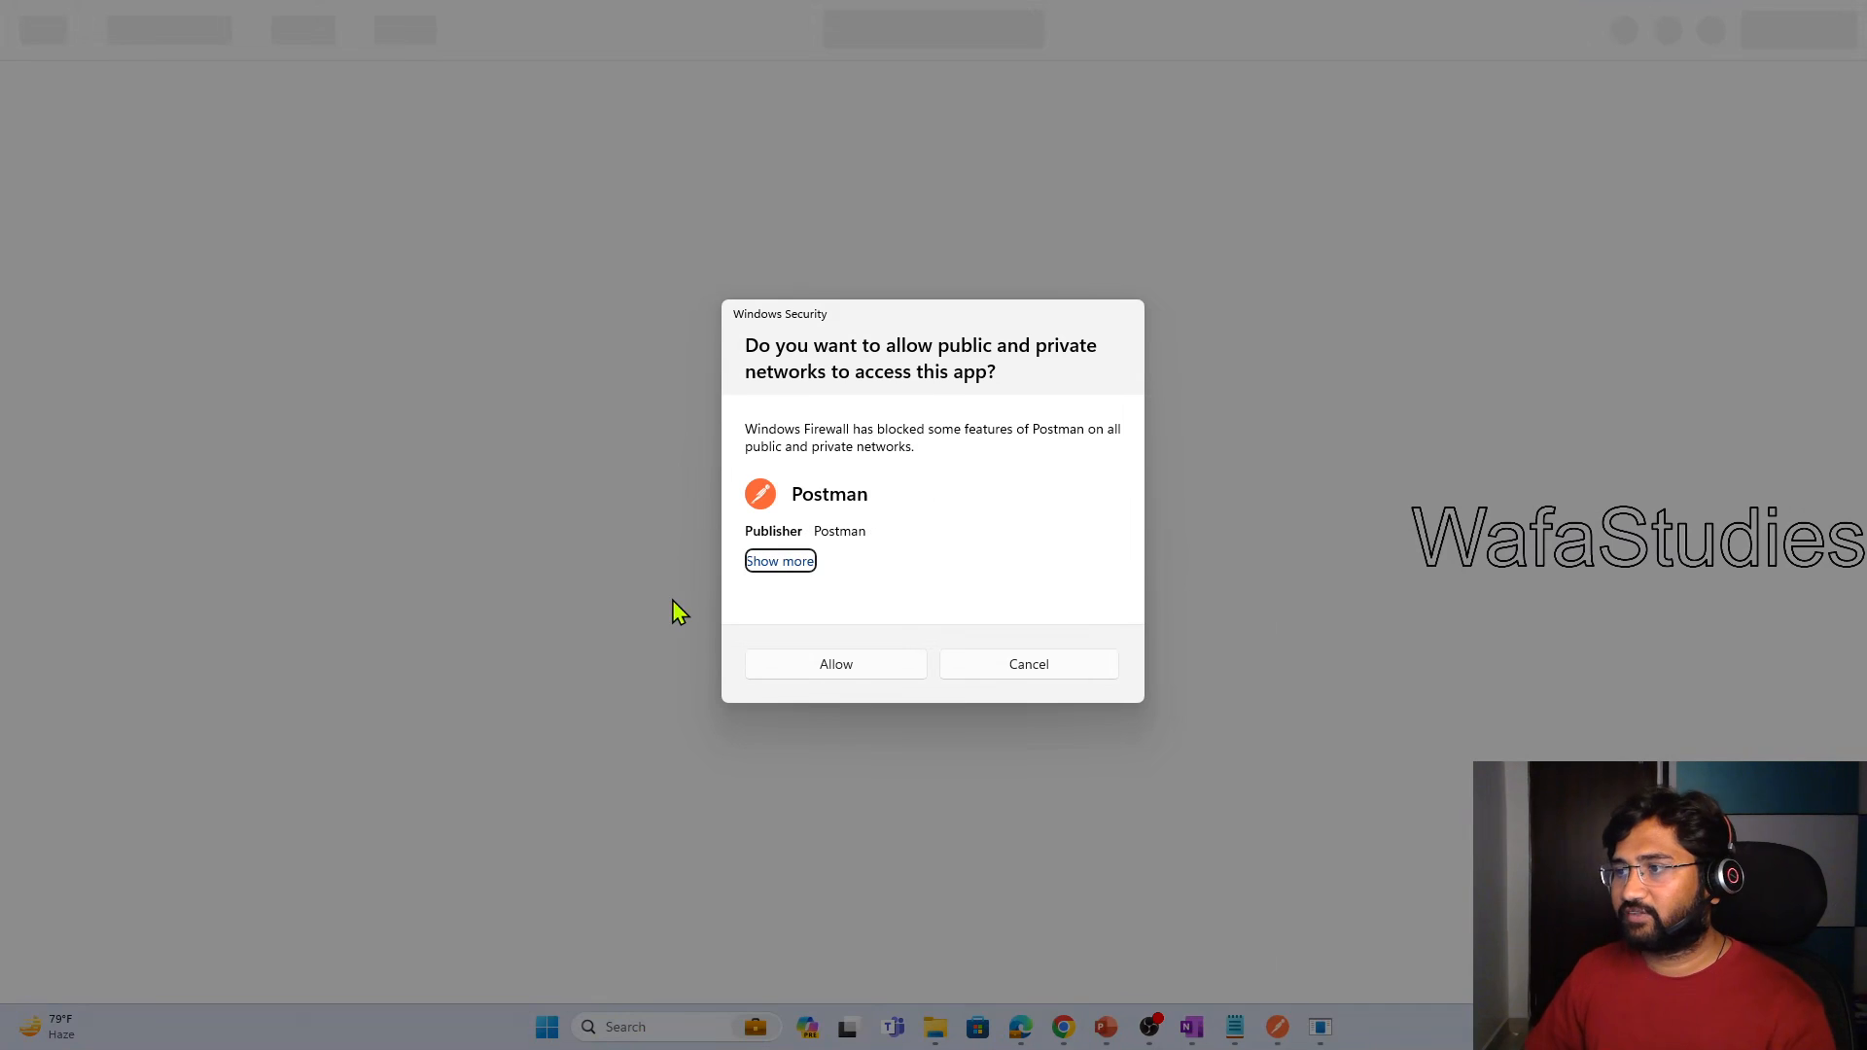
pyautogui.click(871, 669)
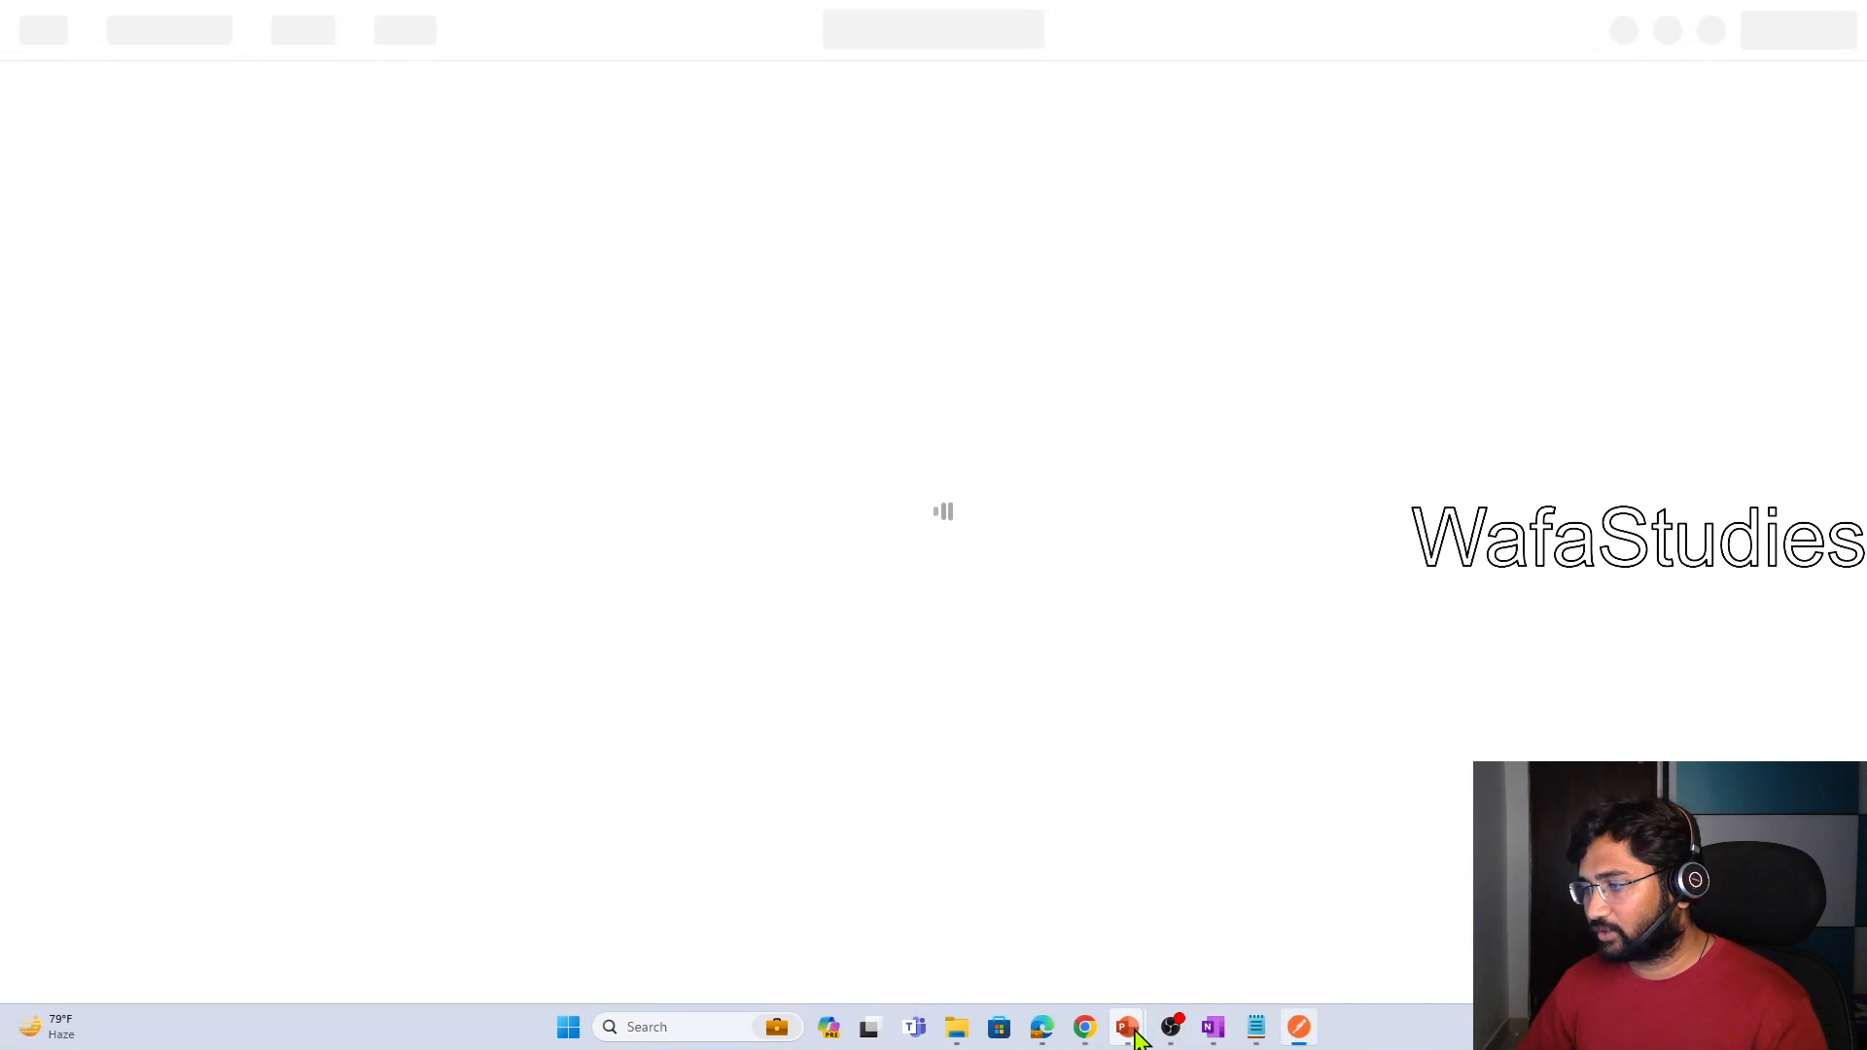
# Switch to the PowerPoint slide show and examine the URL and header of the Get Access Token request
pyautogui.moveTo(1128, 1027)
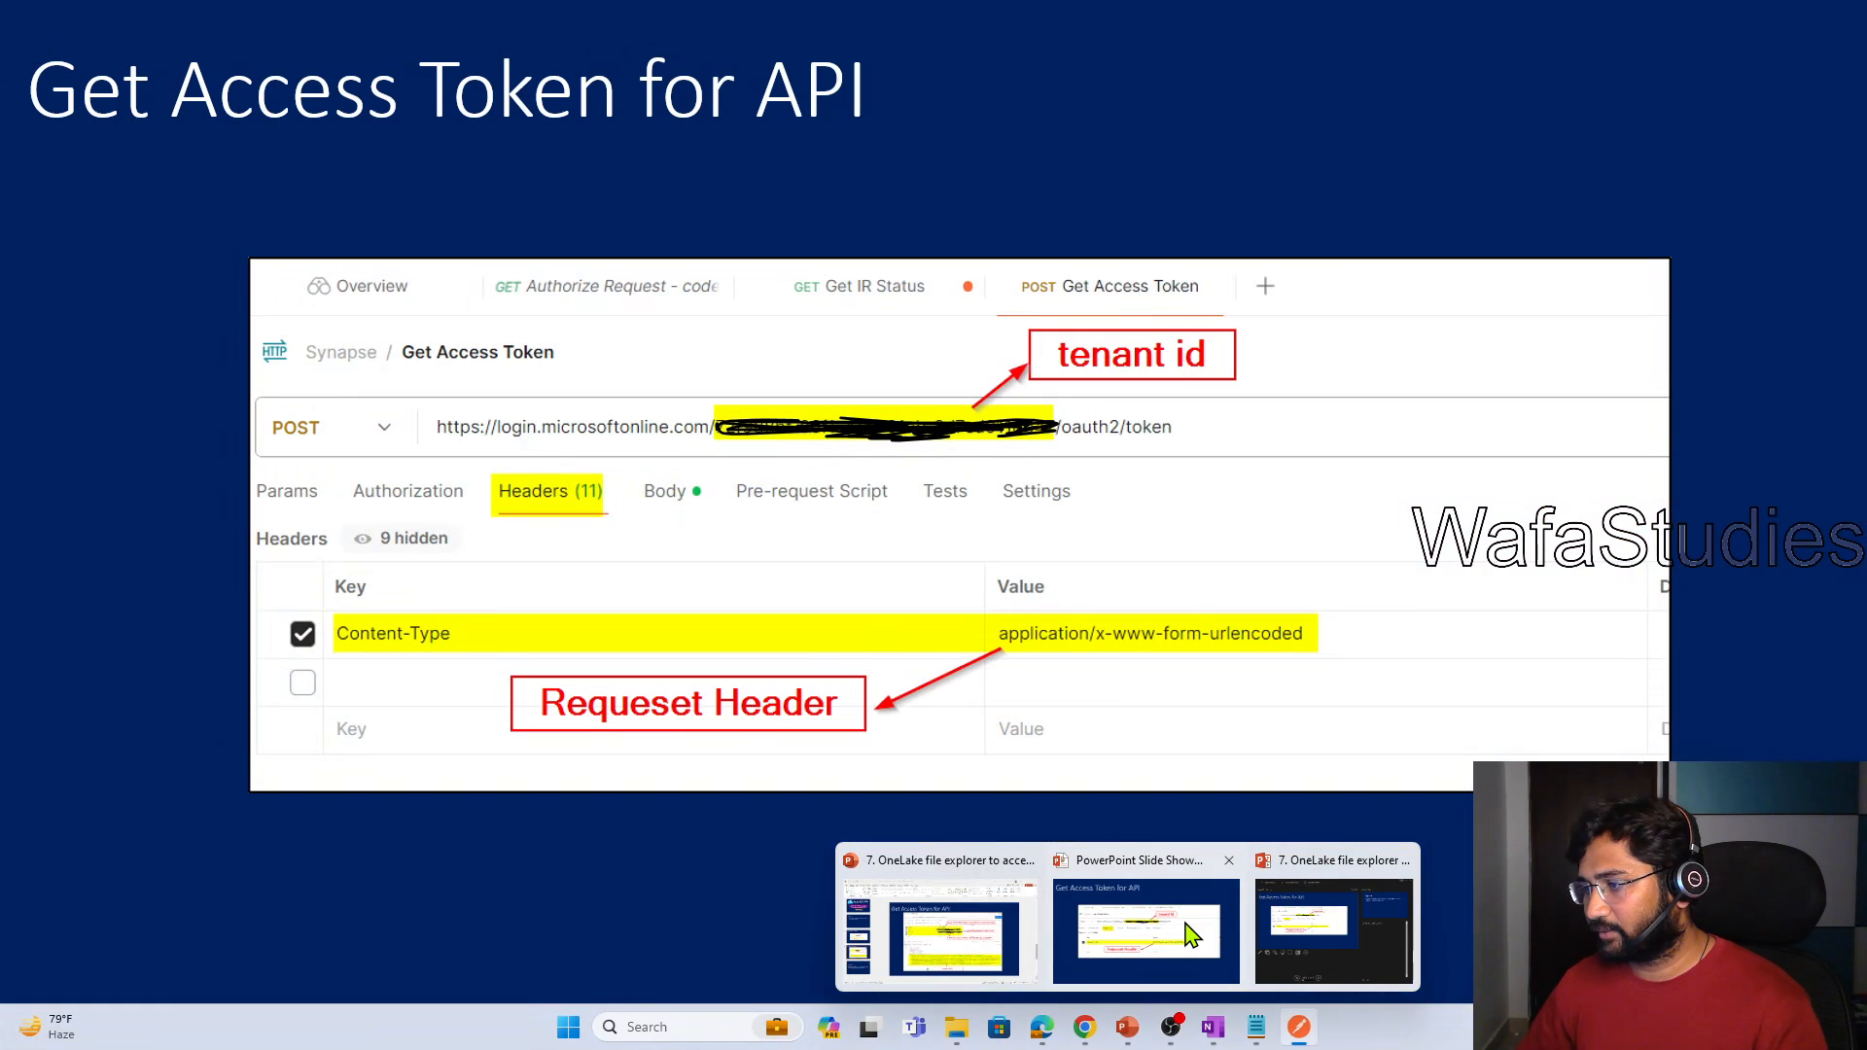
pyautogui.click(1188, 935)
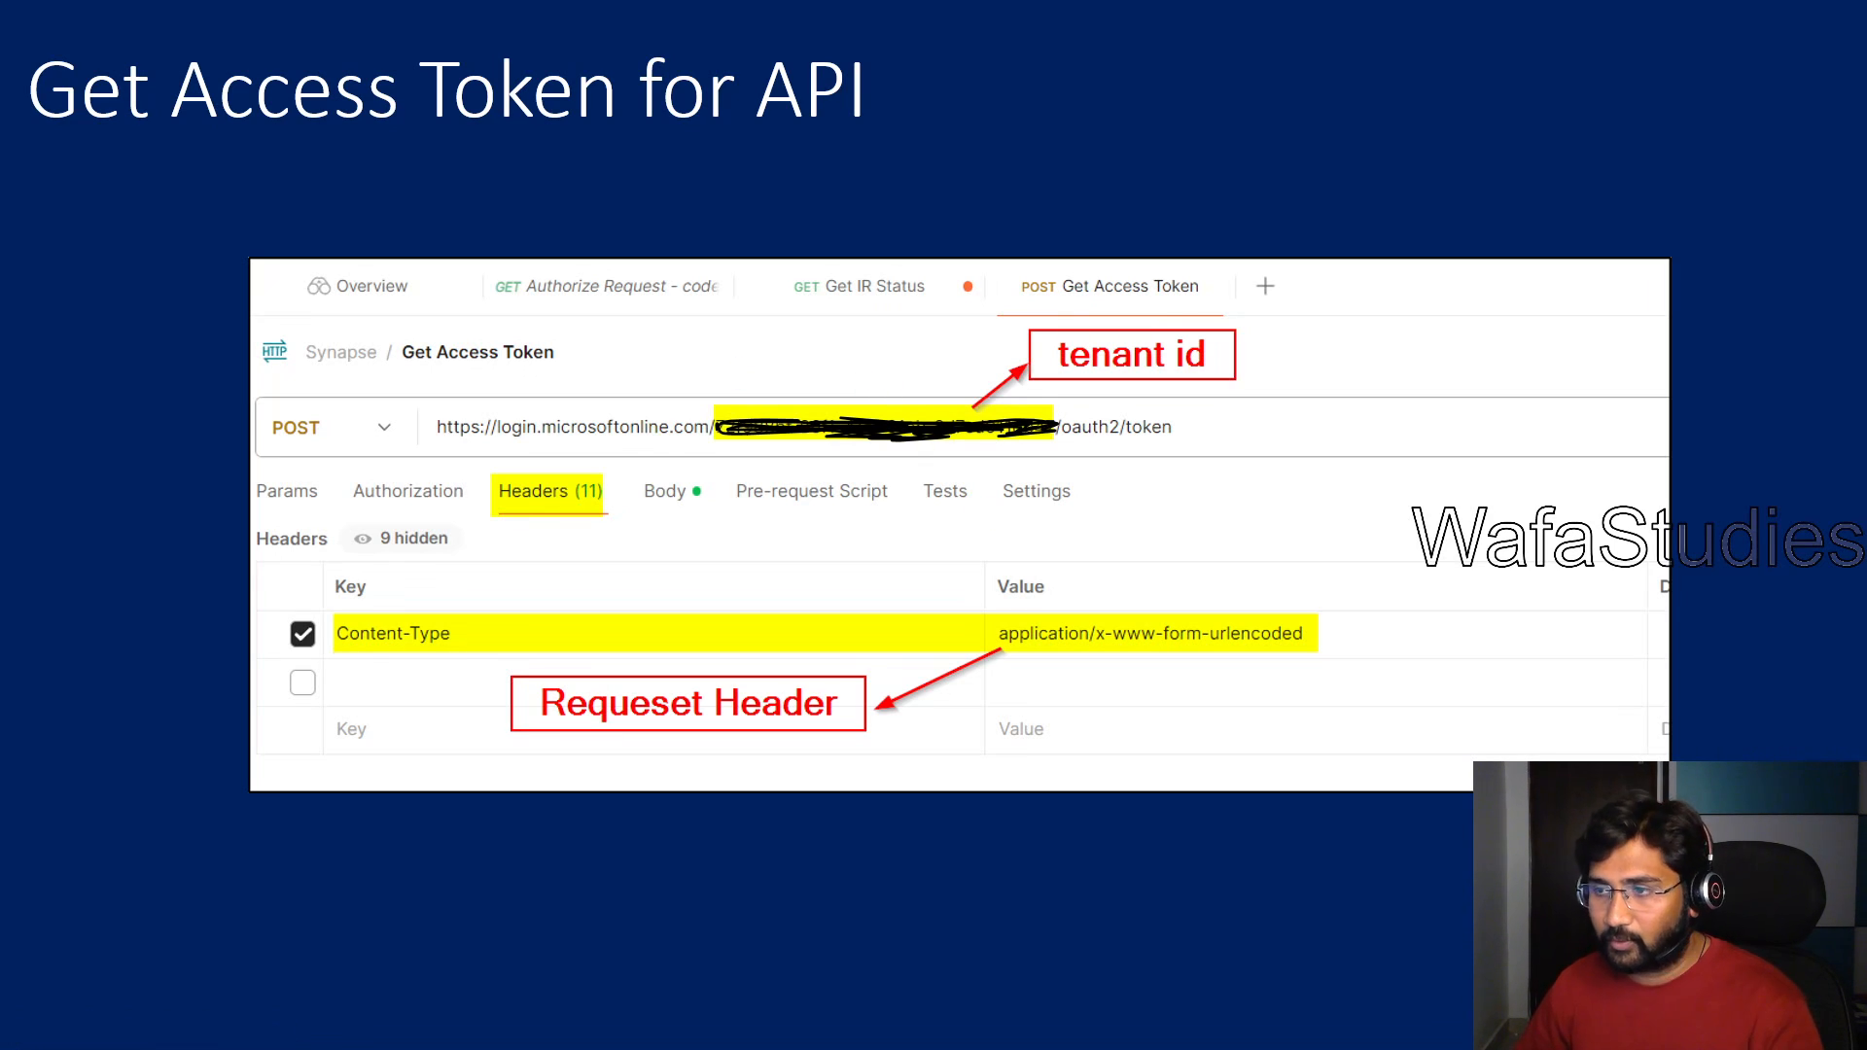
pyautogui.click(424, 405)
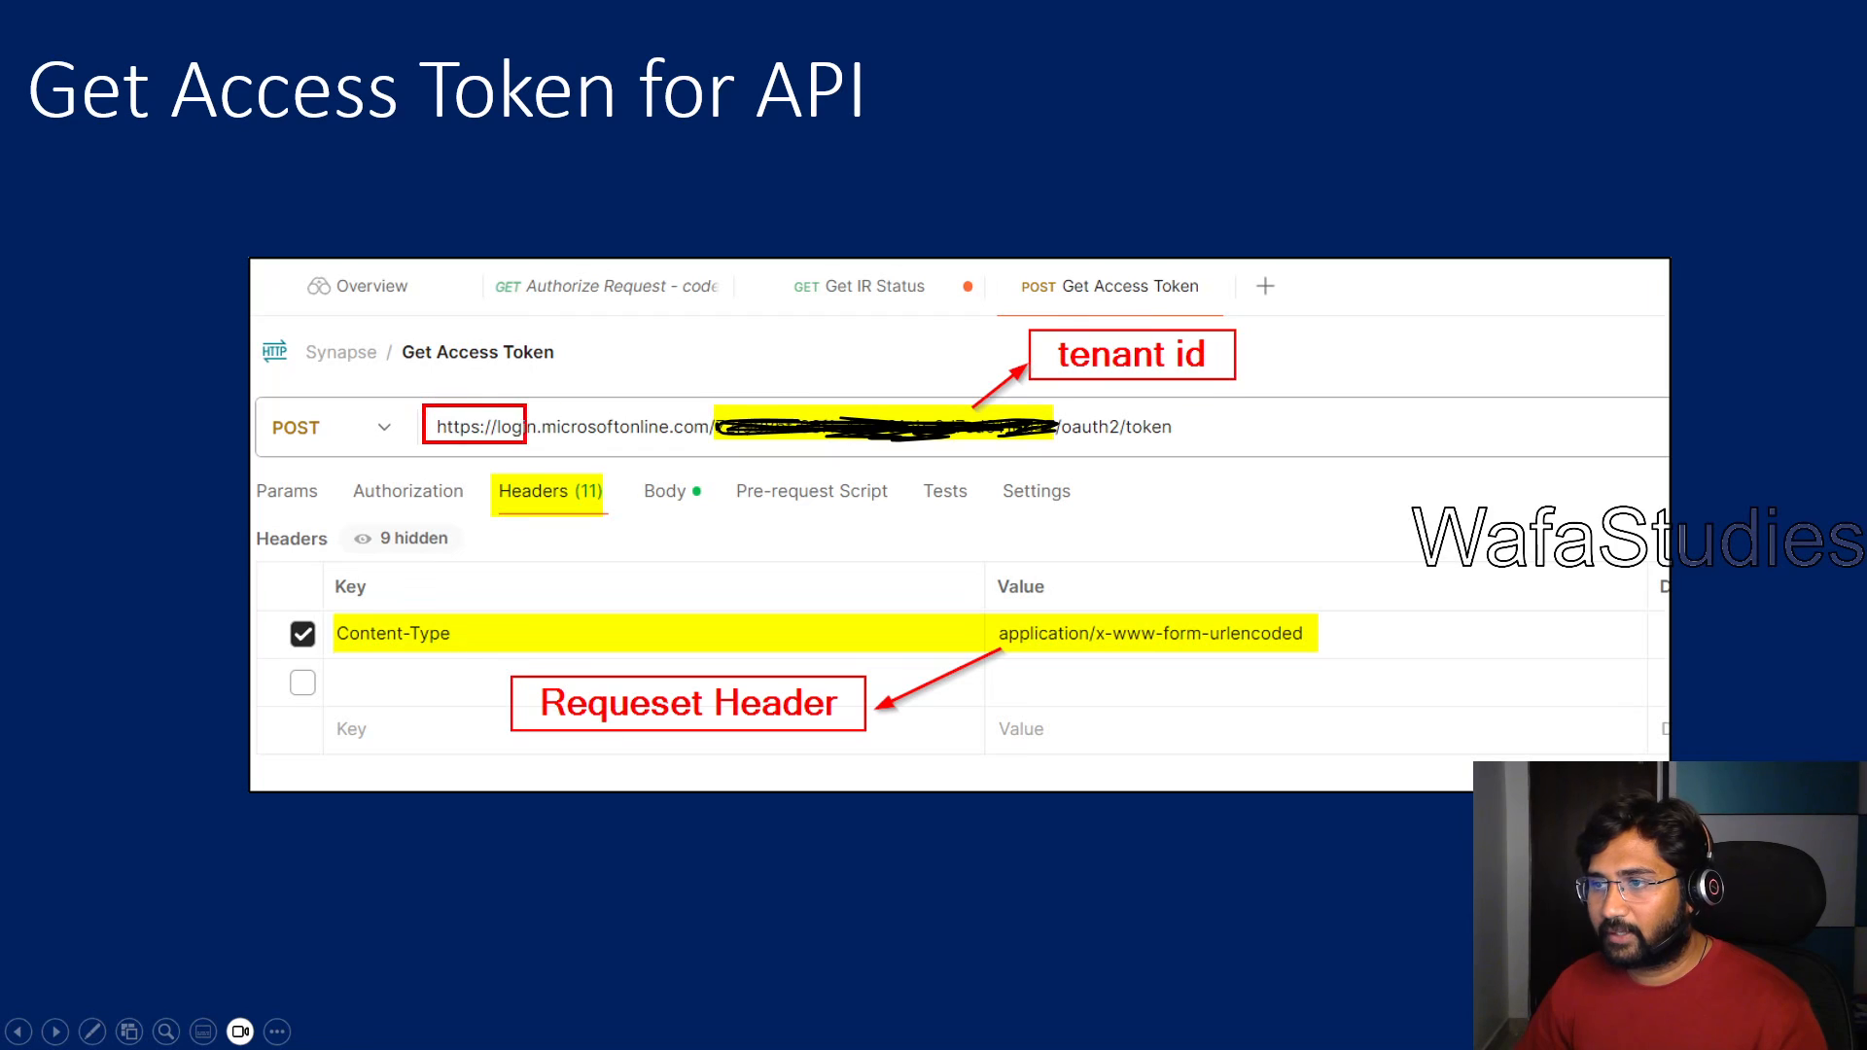
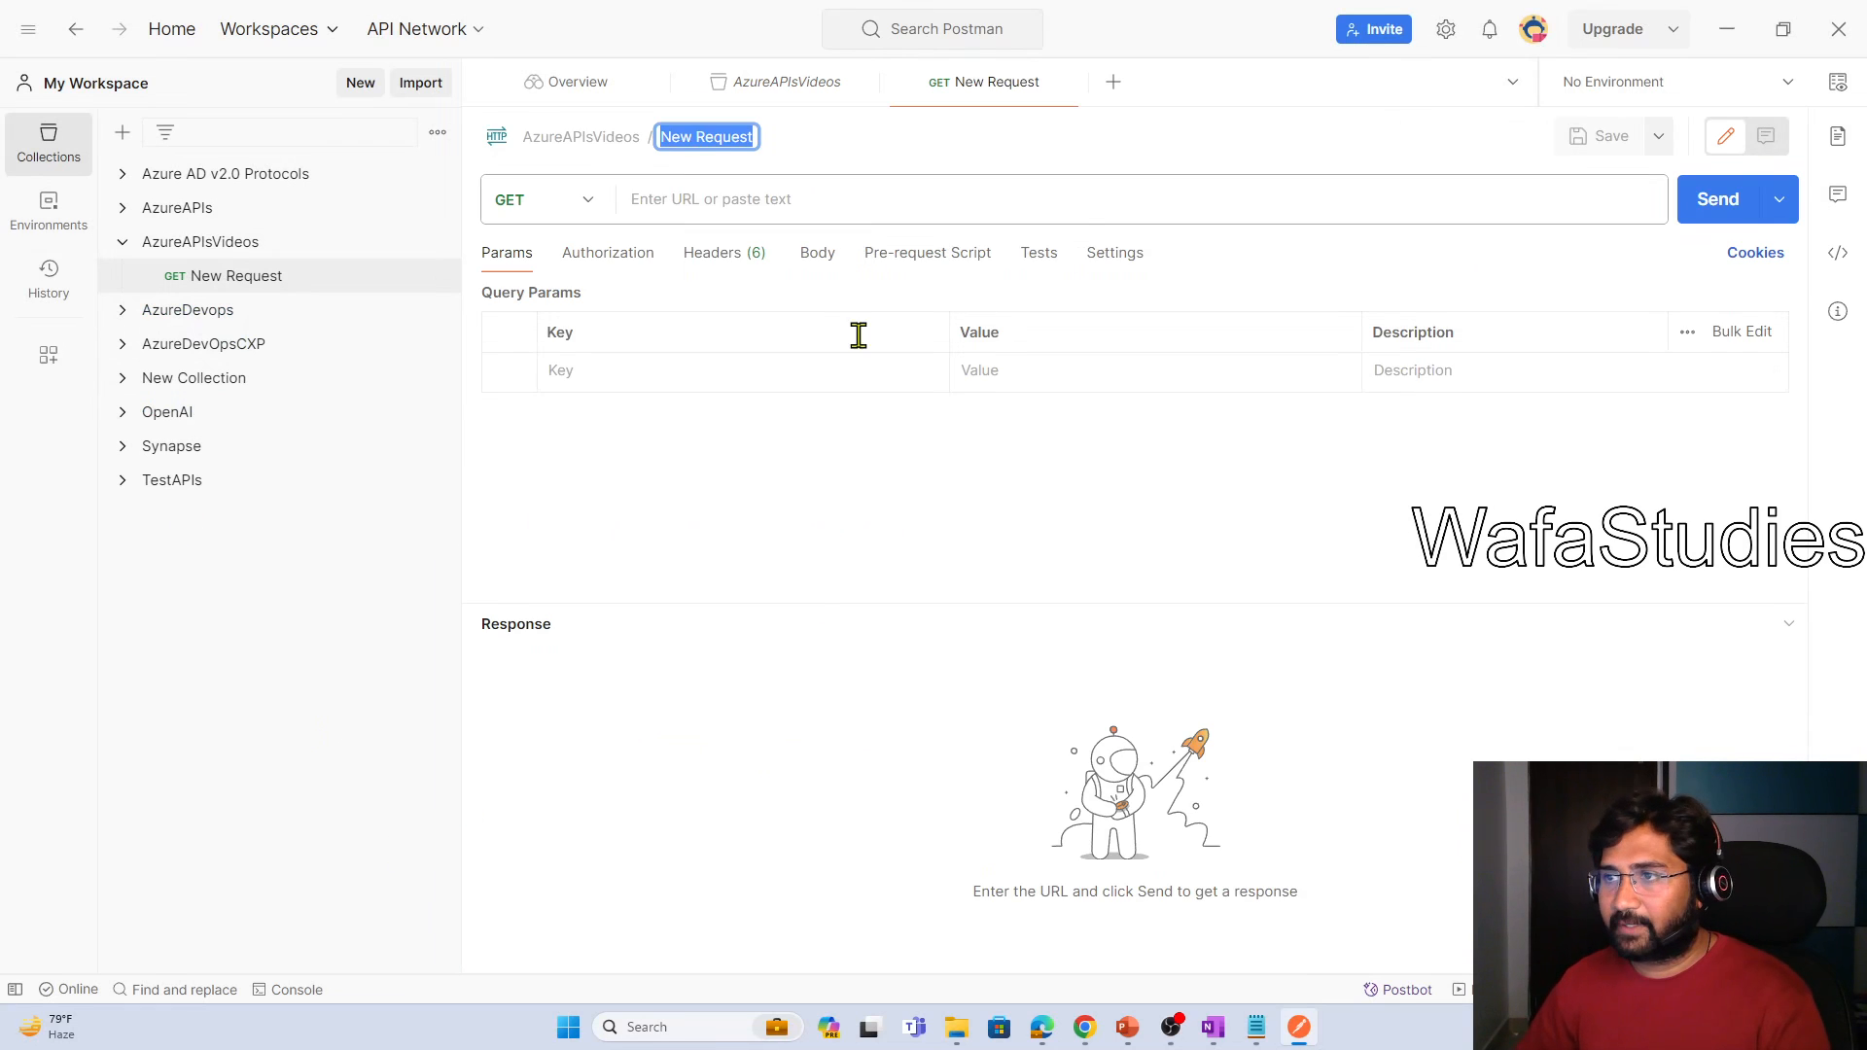
pyautogui.click(583, 206)
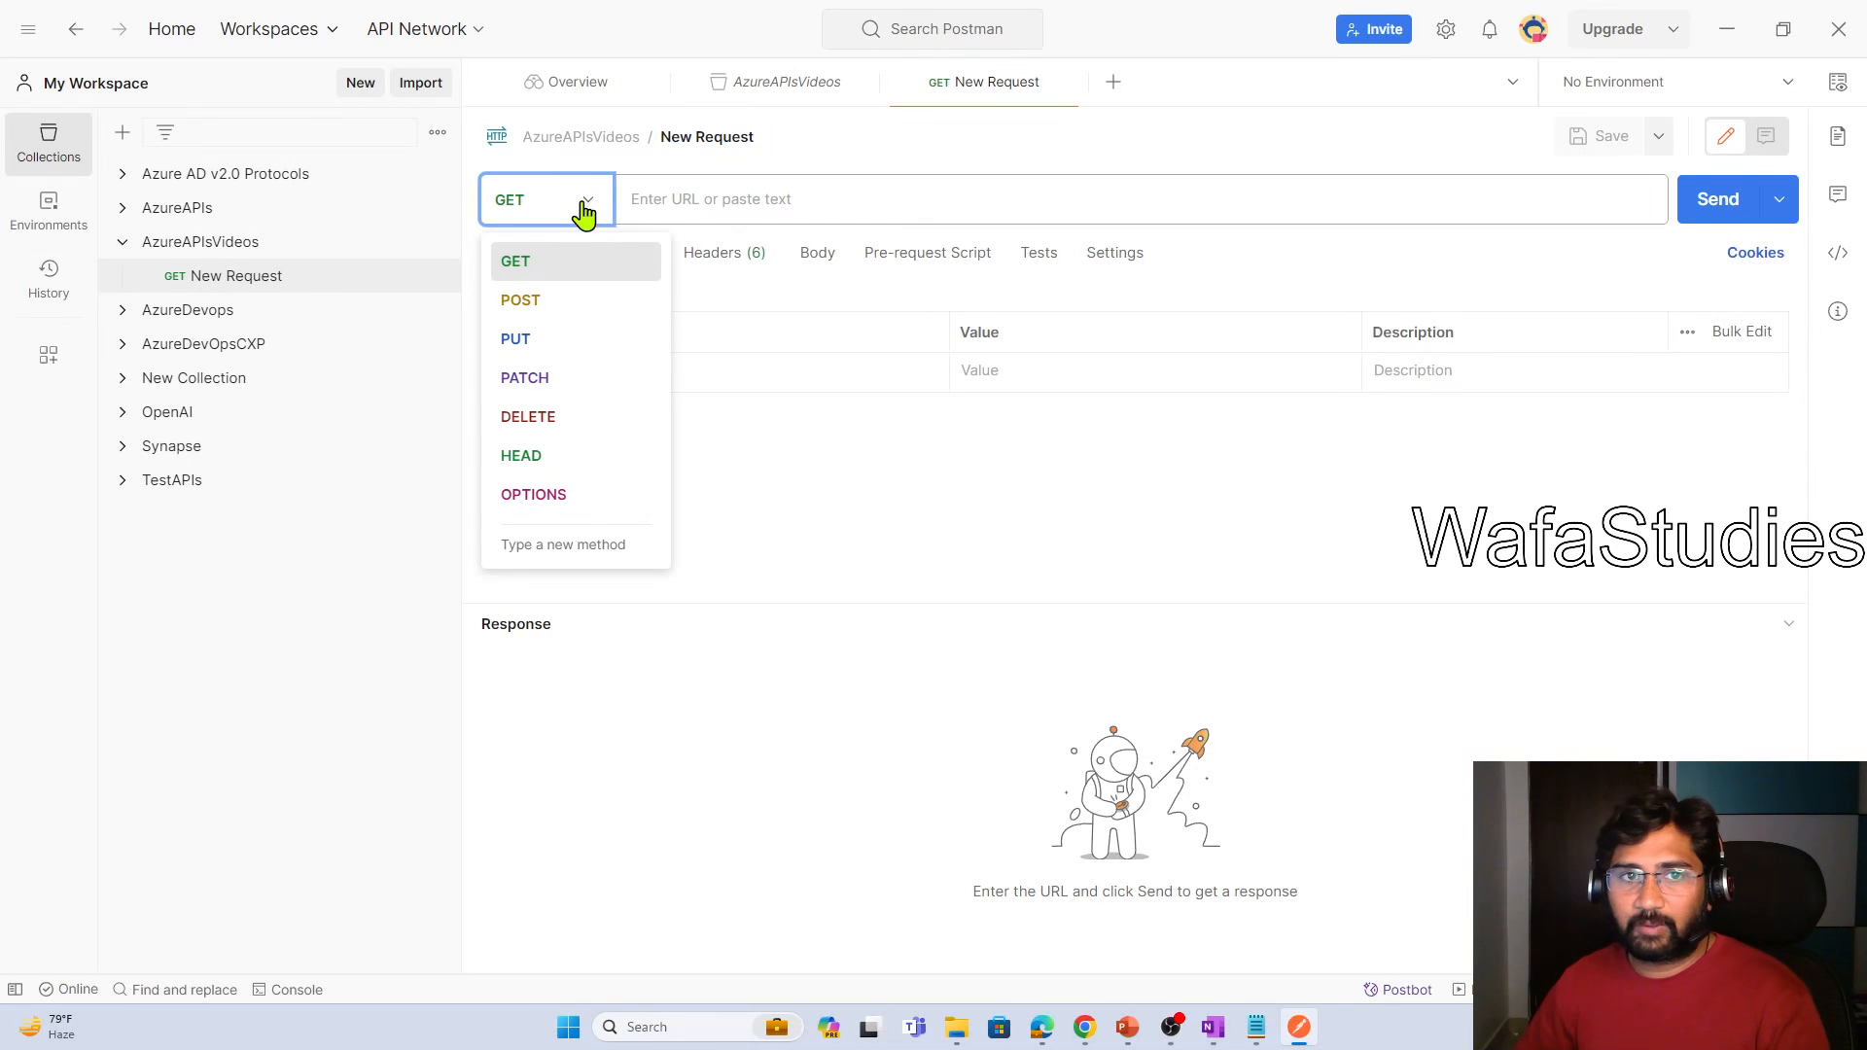
pyautogui.click(551, 302)
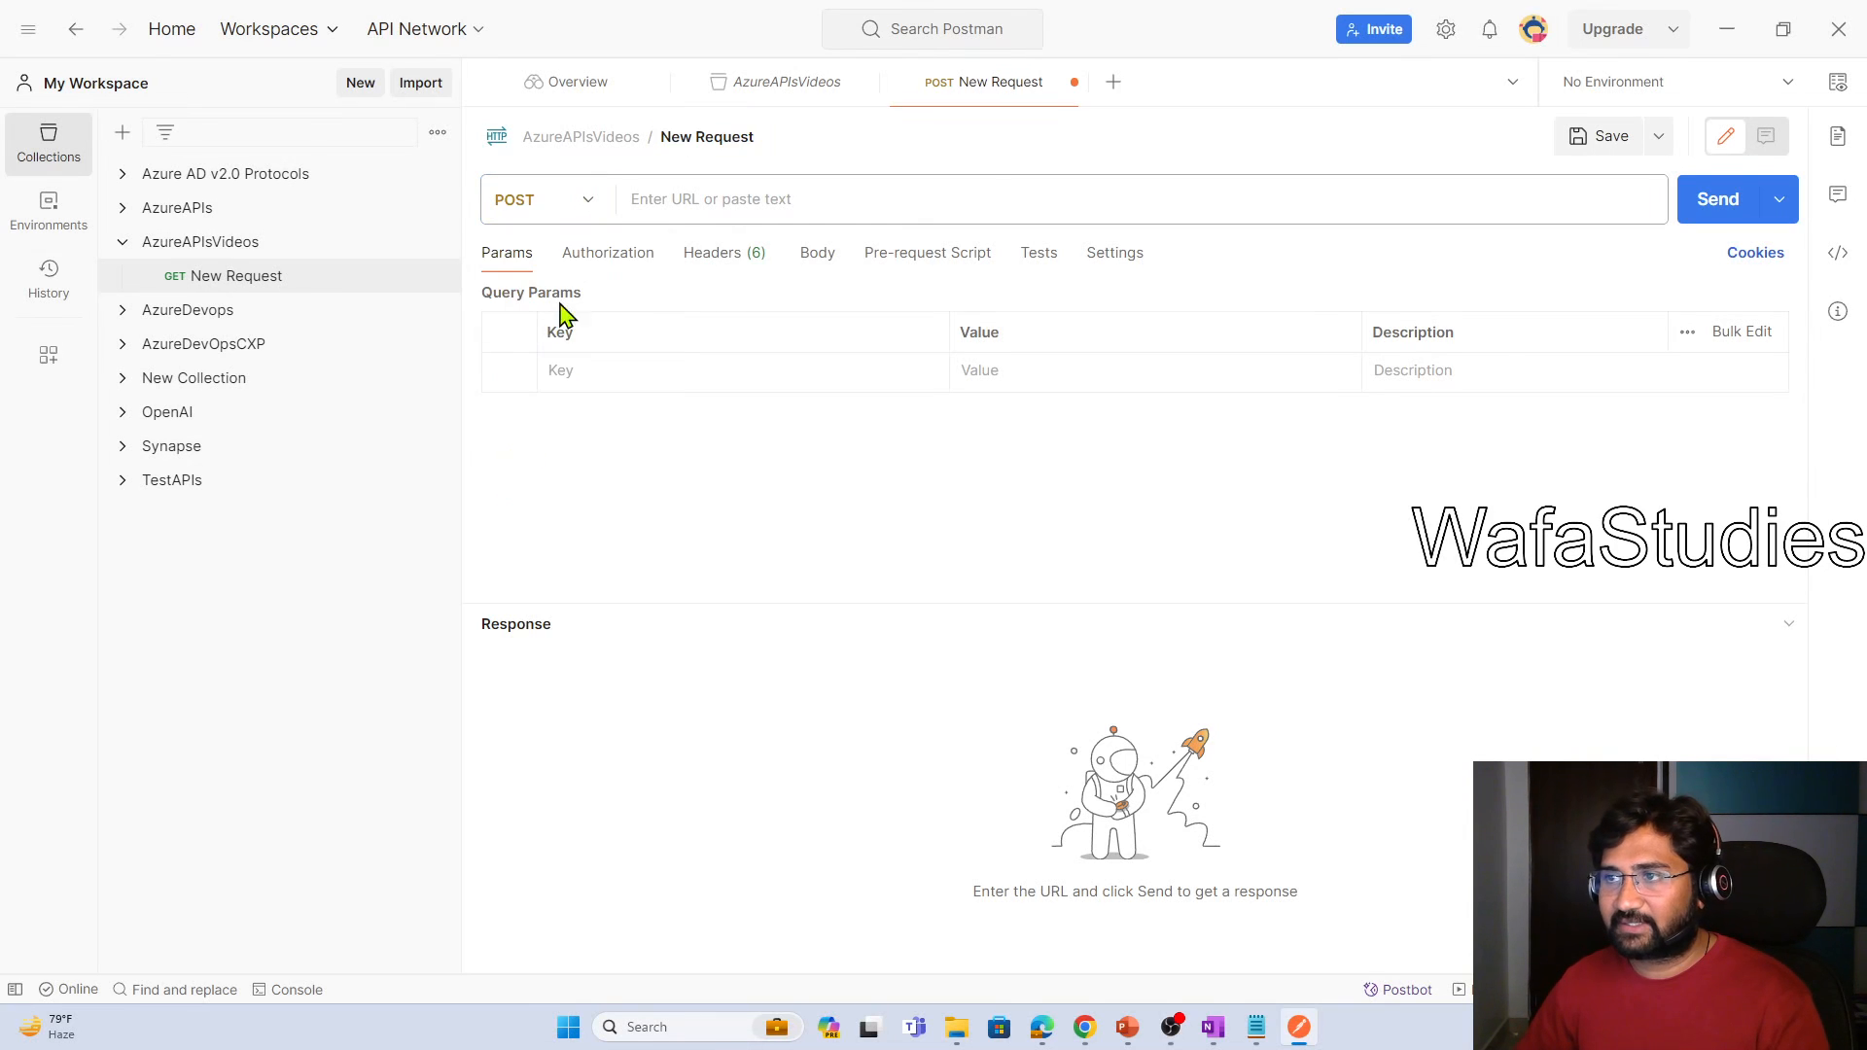
pyautogui.click(700, 200)
pyautogui.write('https:')
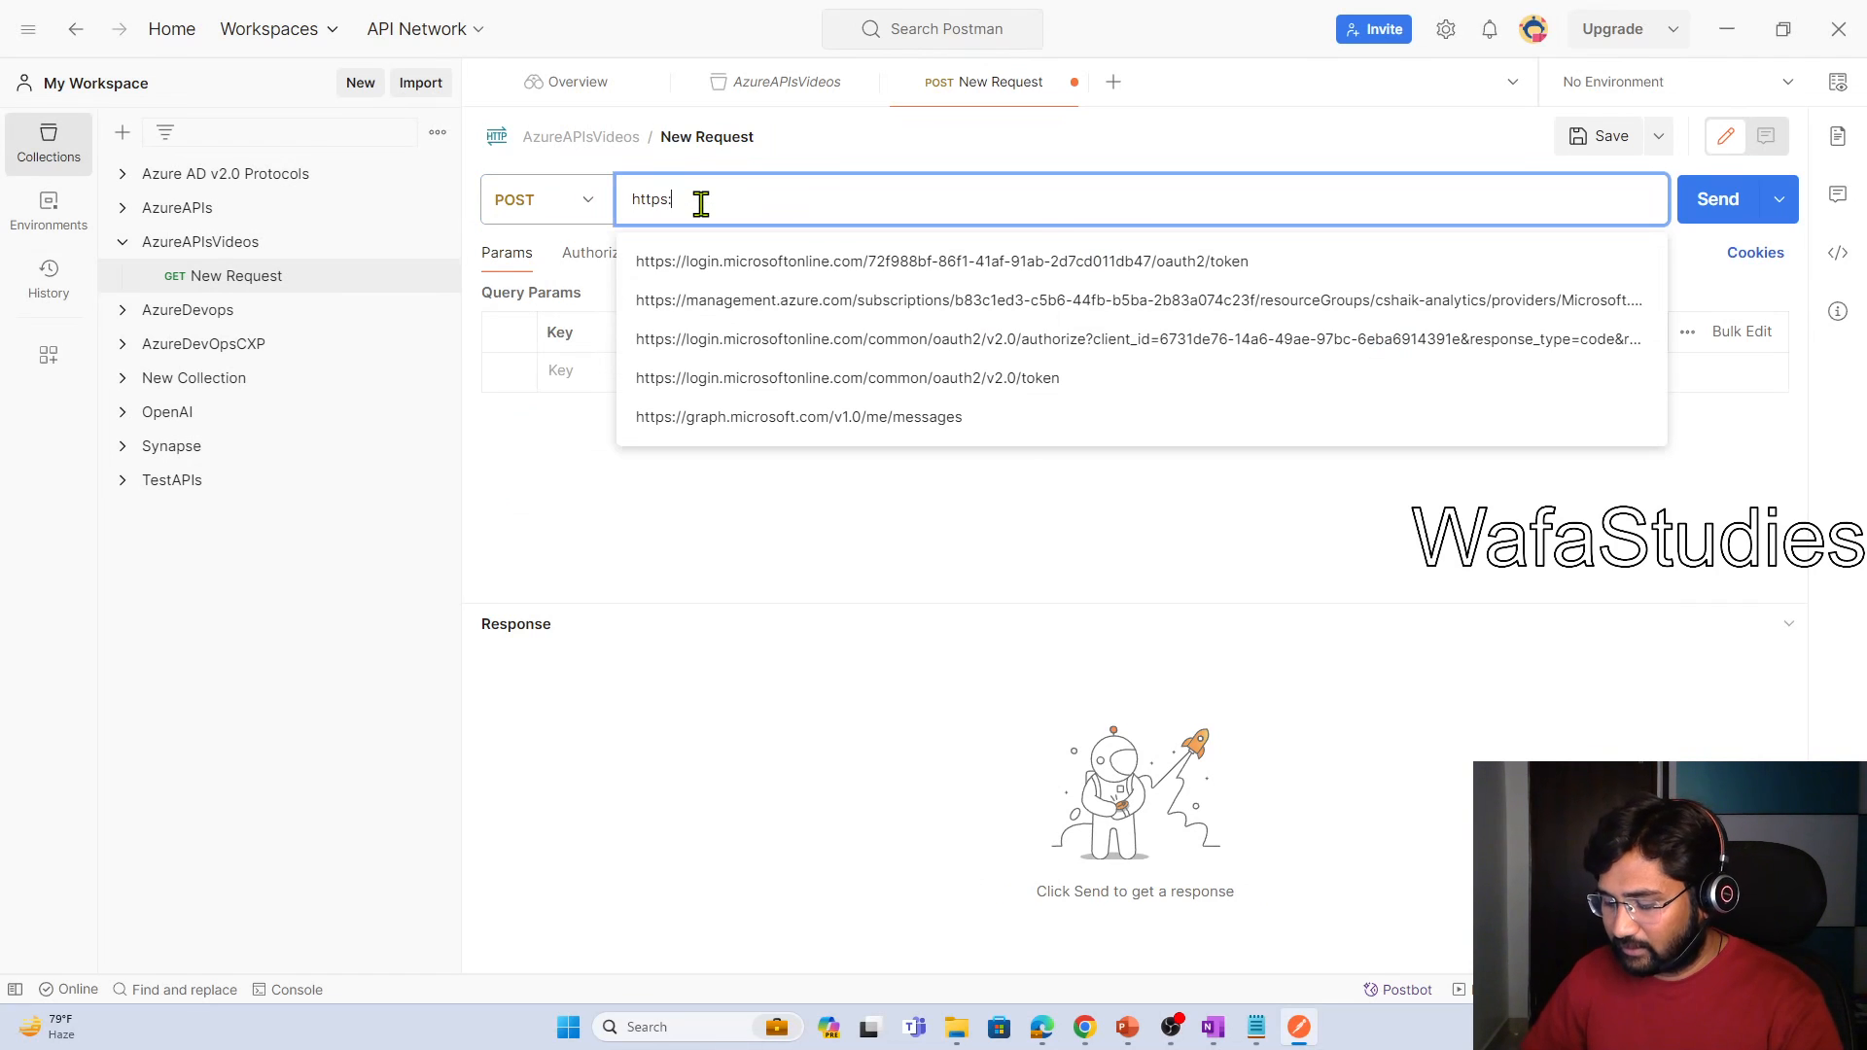
pyautogui.write('//;p')
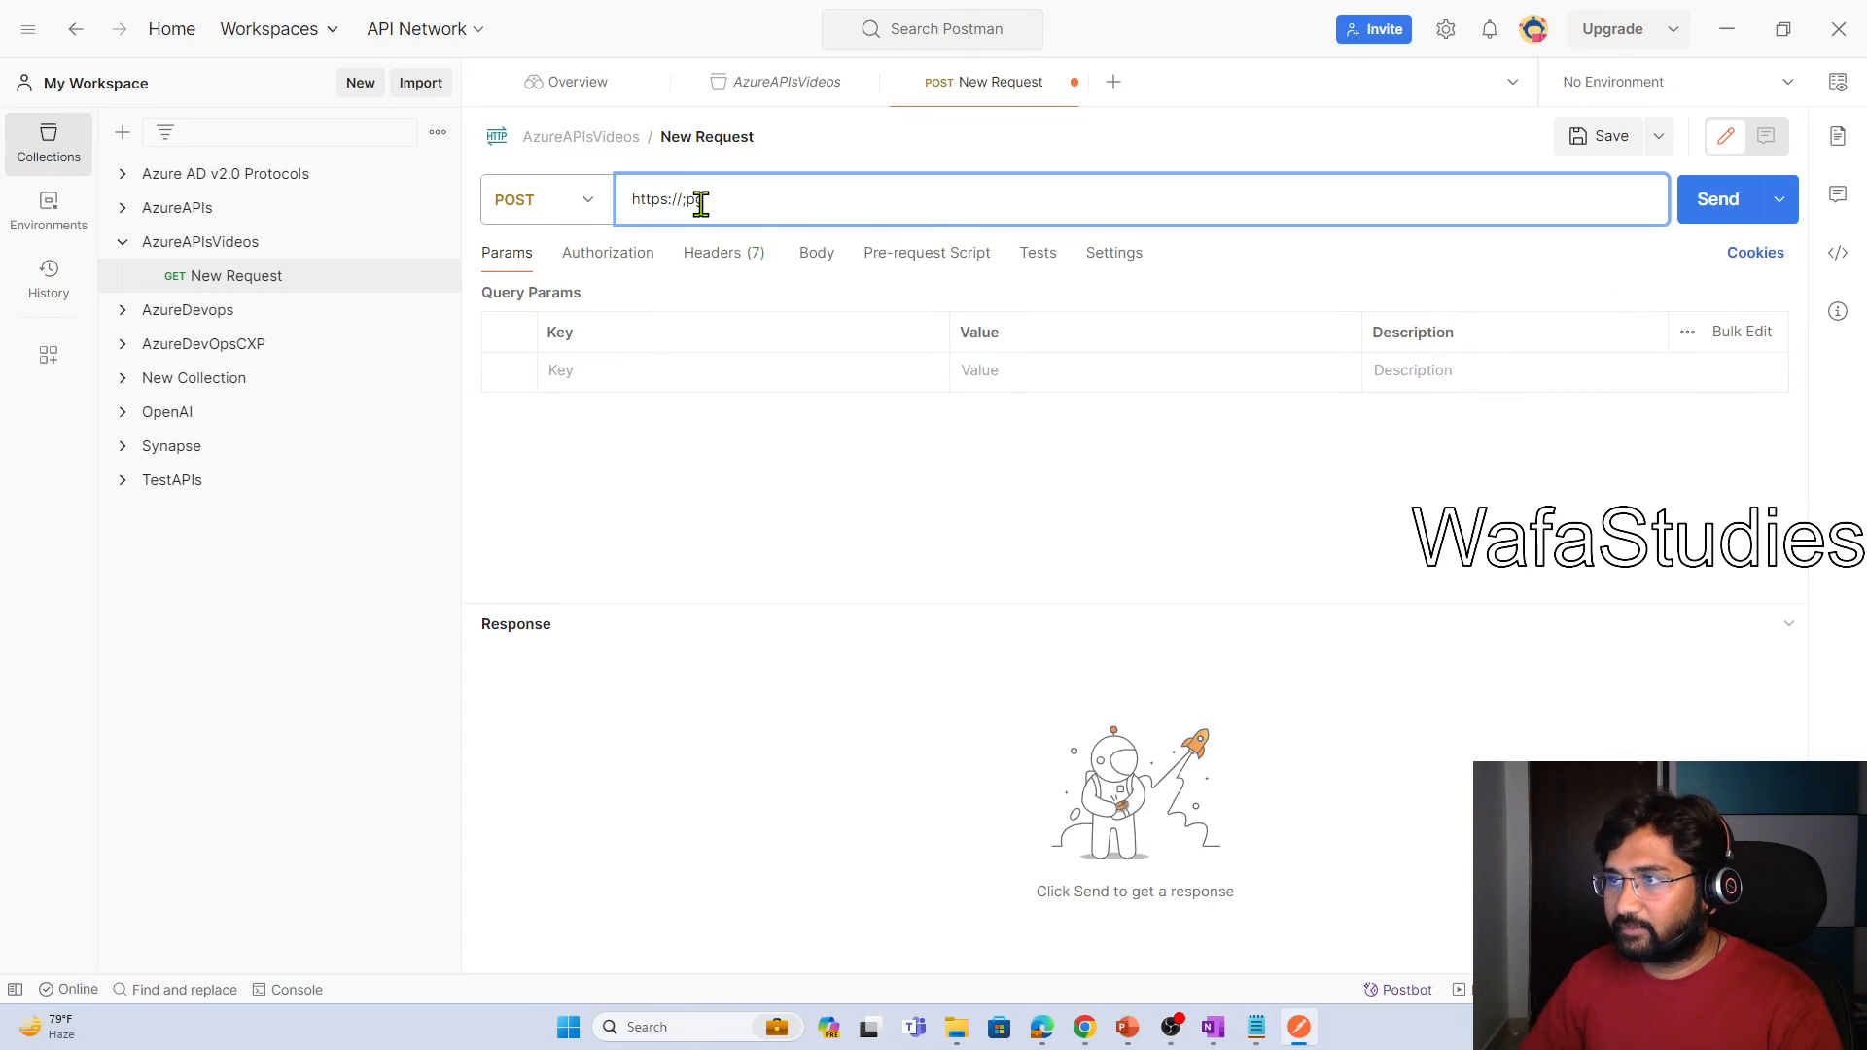
pyautogui.press('BackSpace')
pyautogui.press('BackSpace')
pyautogui.write('login')
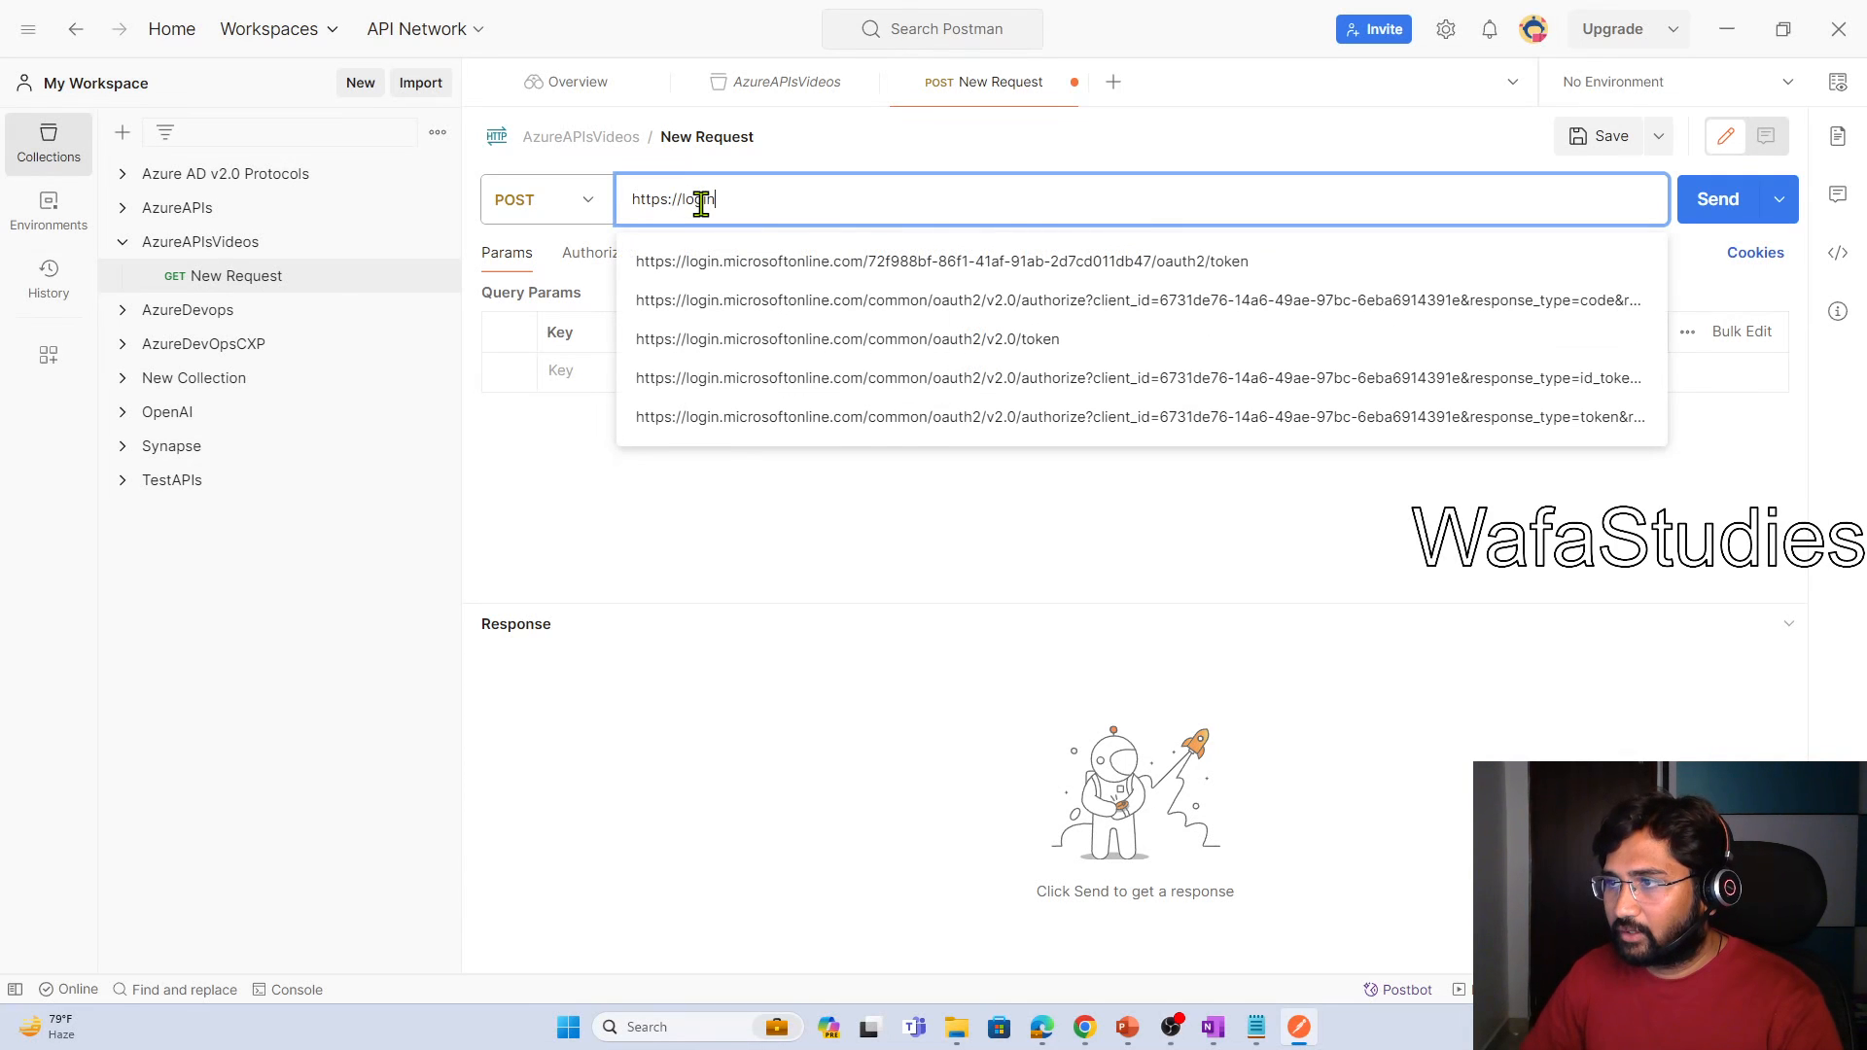
pyautogui.press('Down')
pyautogui.press('Return')
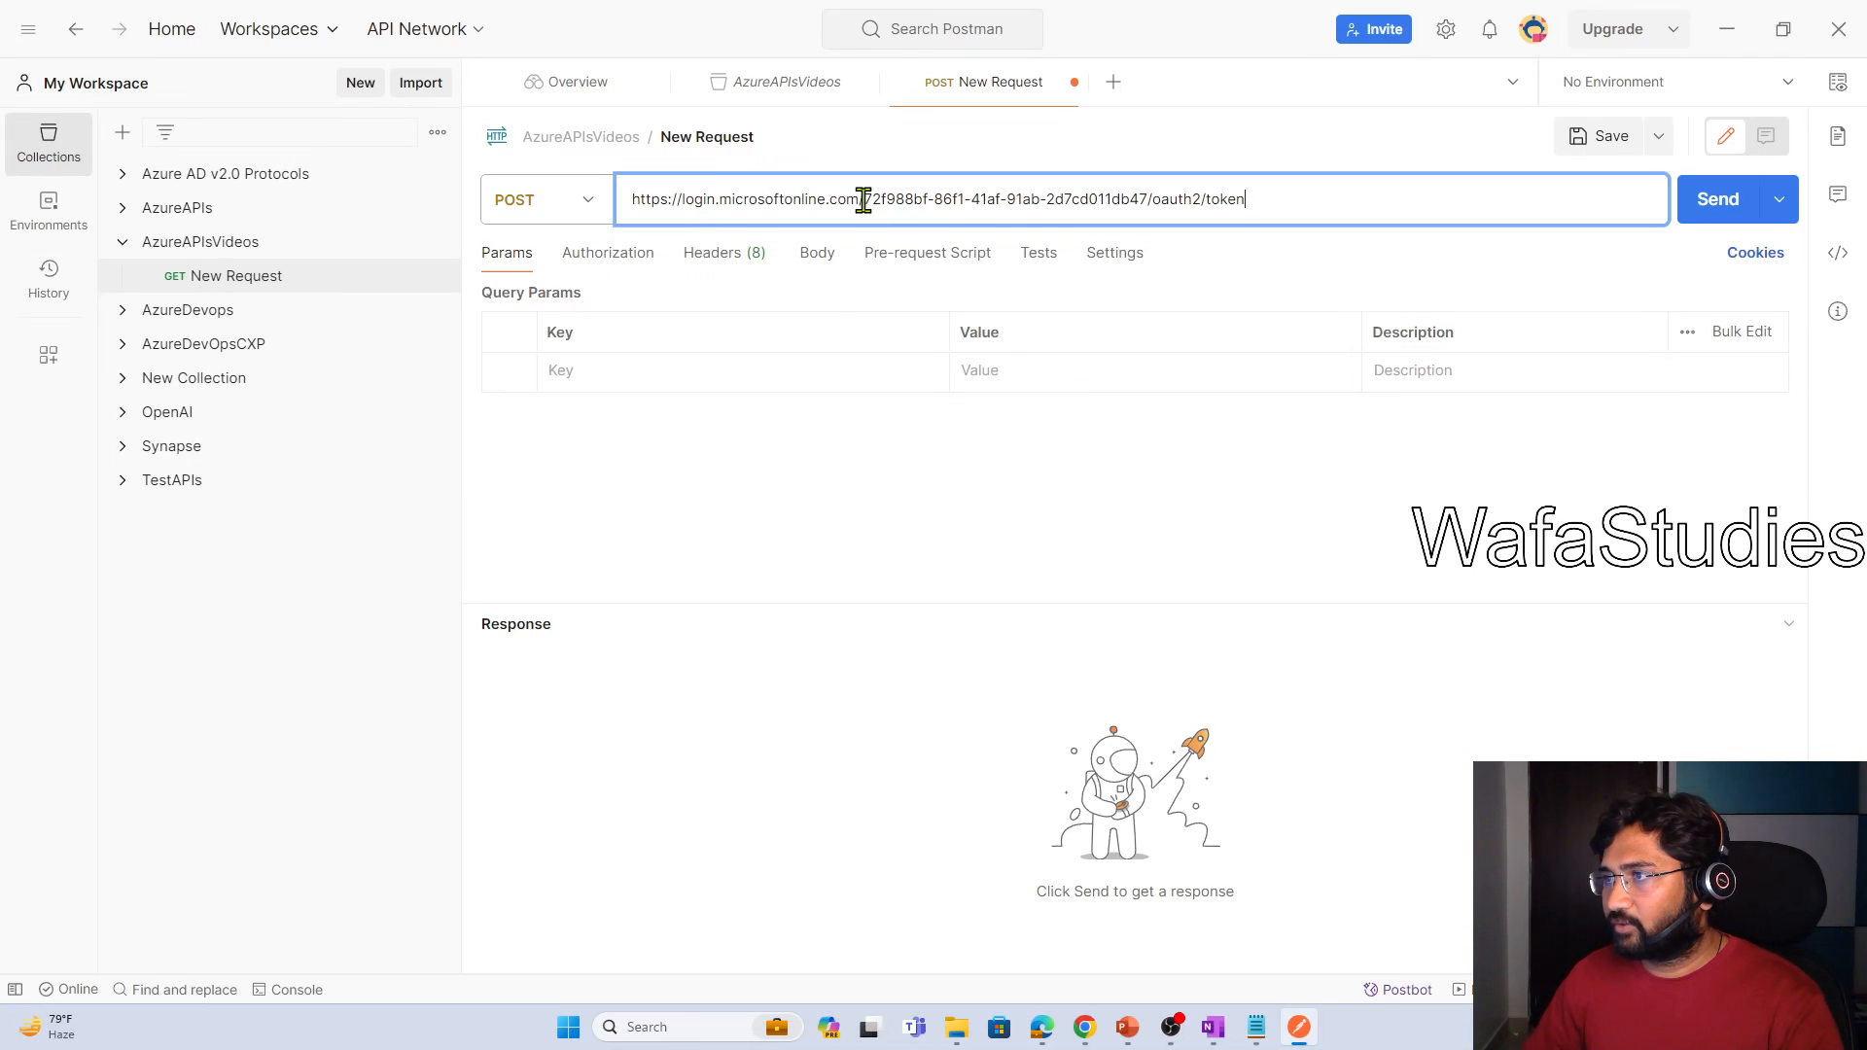
pyautogui.moveTo(863, 200); pyautogui.dragTo(1143, 200)
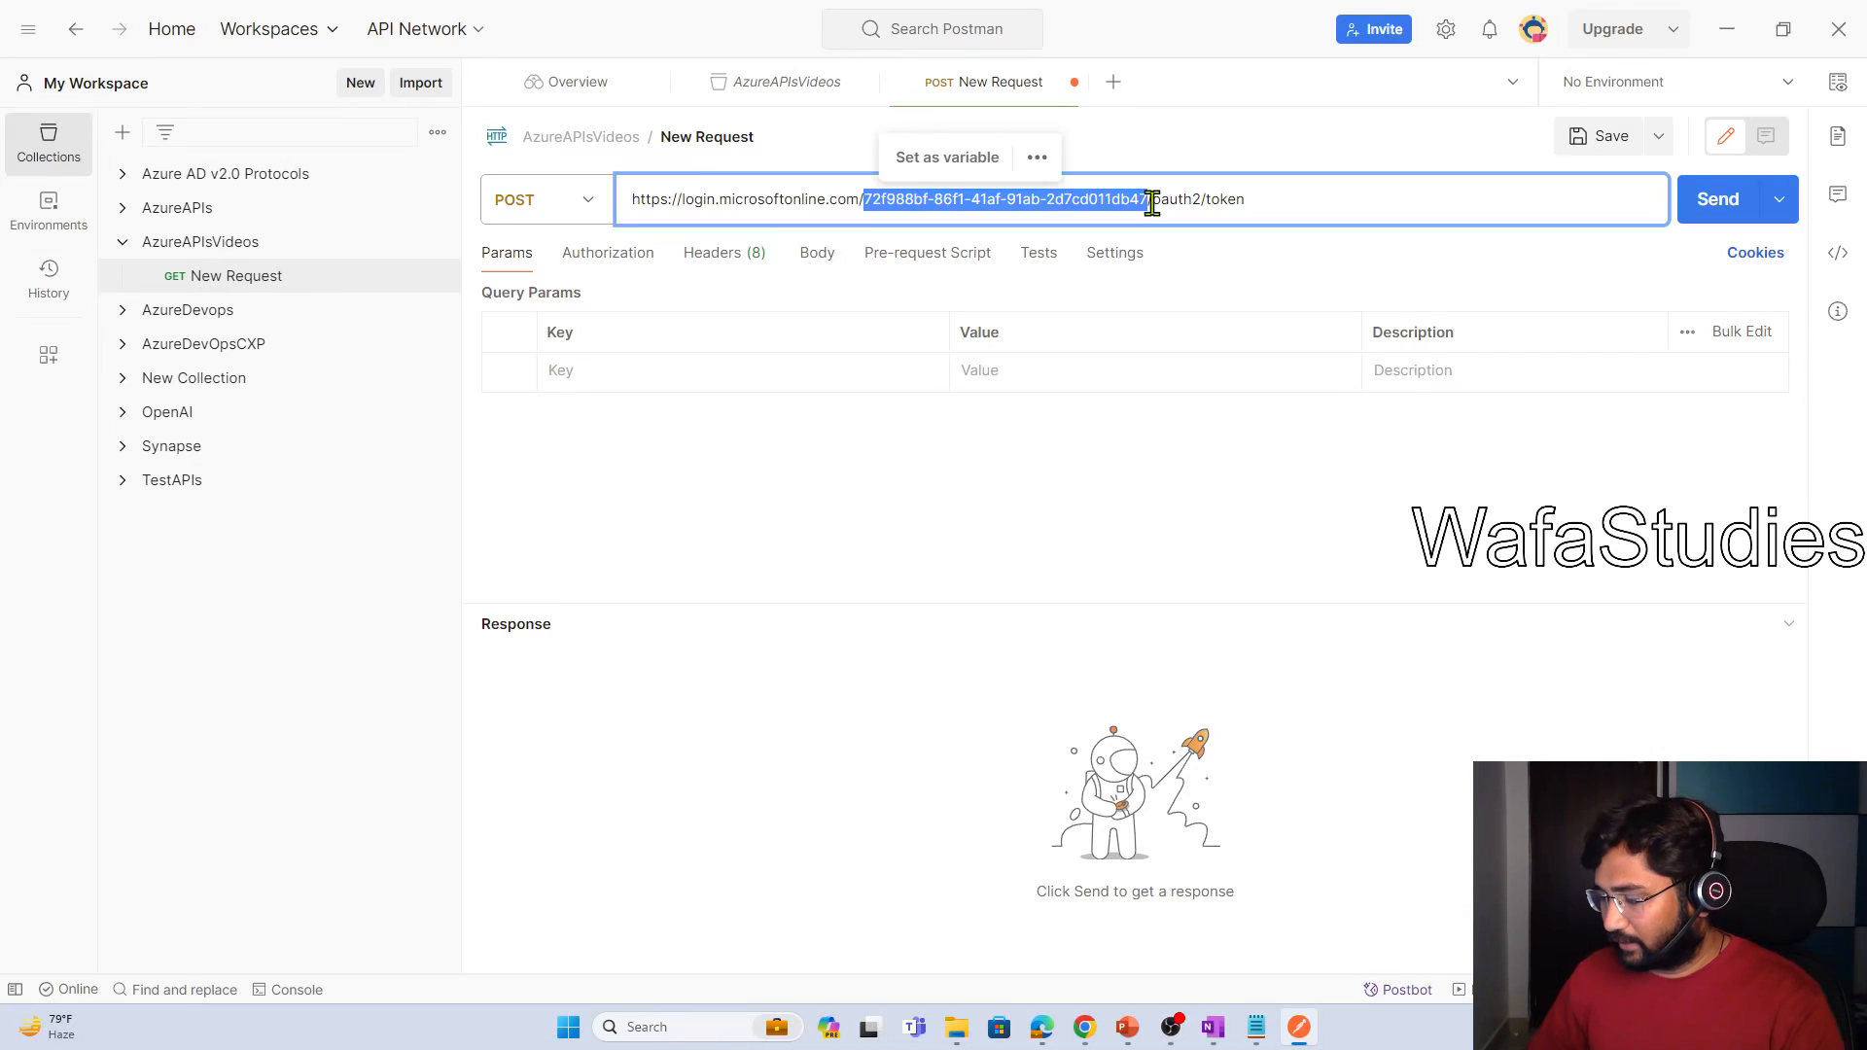
pyautogui.press('BackSpace')
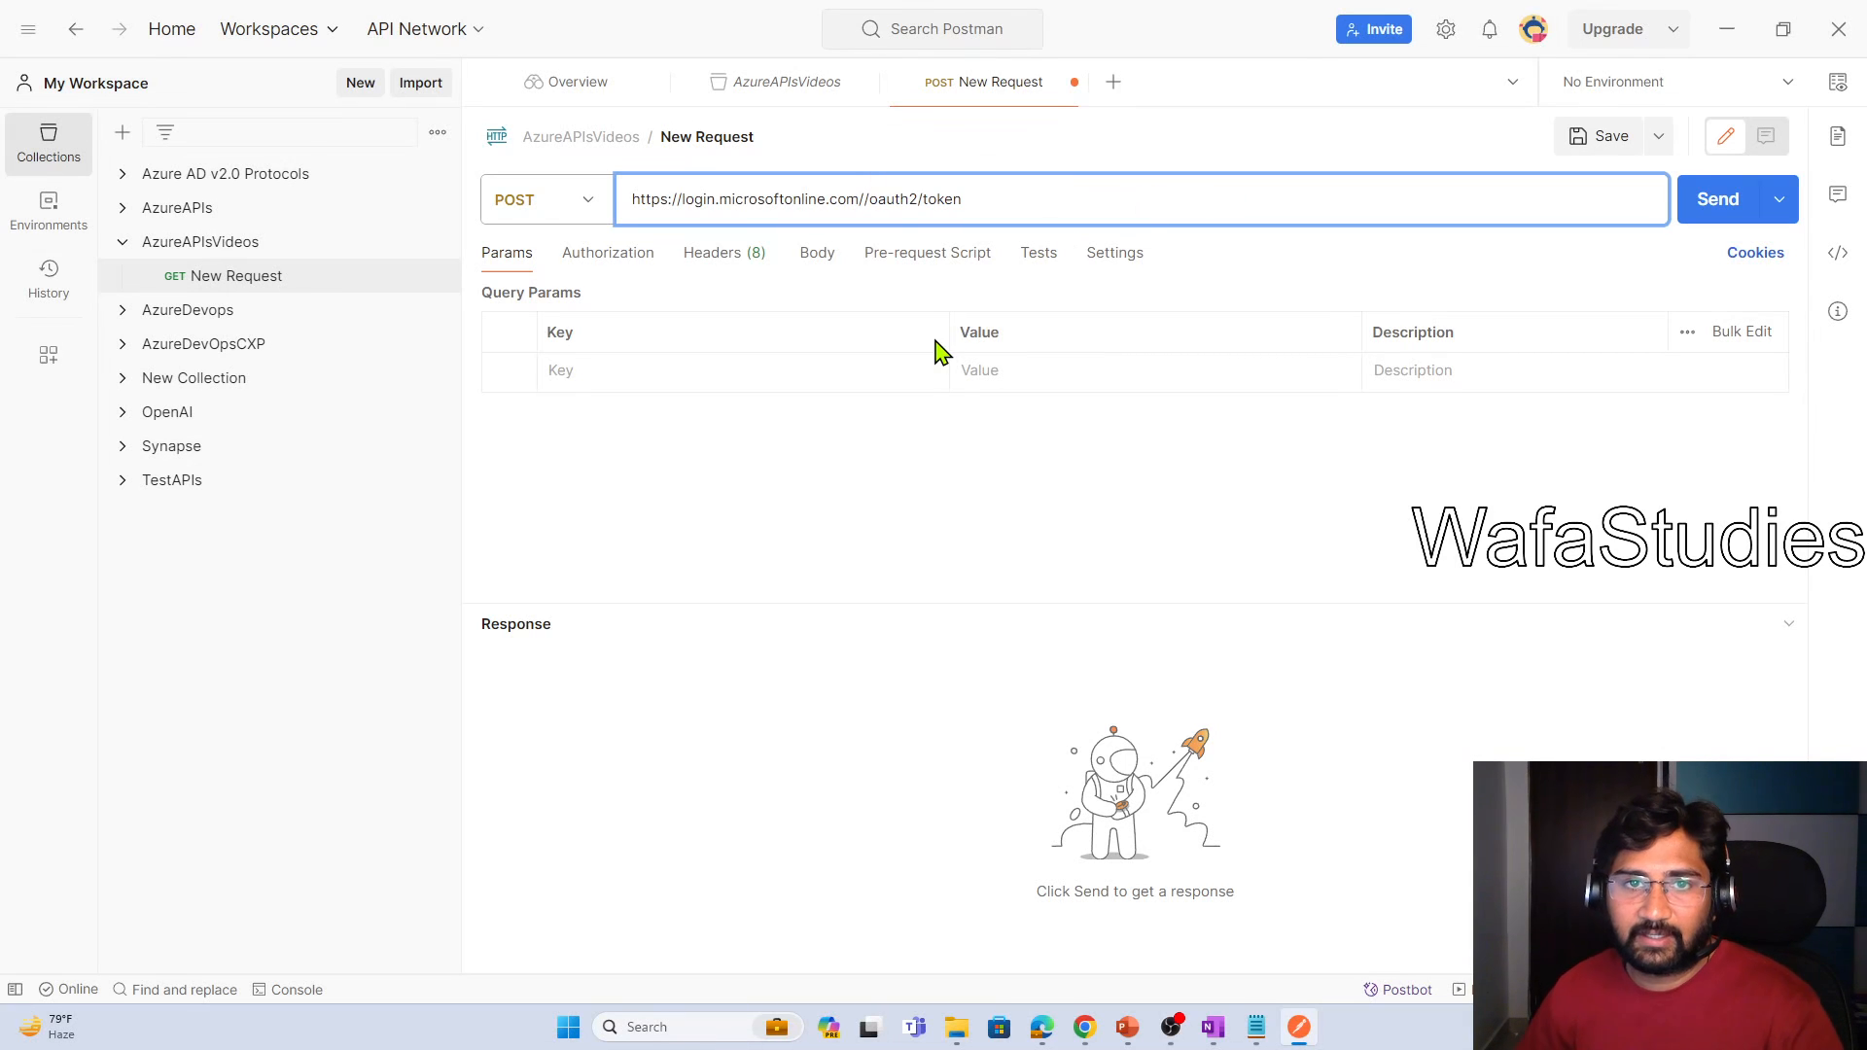
# Copy the tenant ID from Tenant properties in the Azure portal and insert it before /oauth2/token in the Postman request URL
pyautogui.click(1085, 1029)
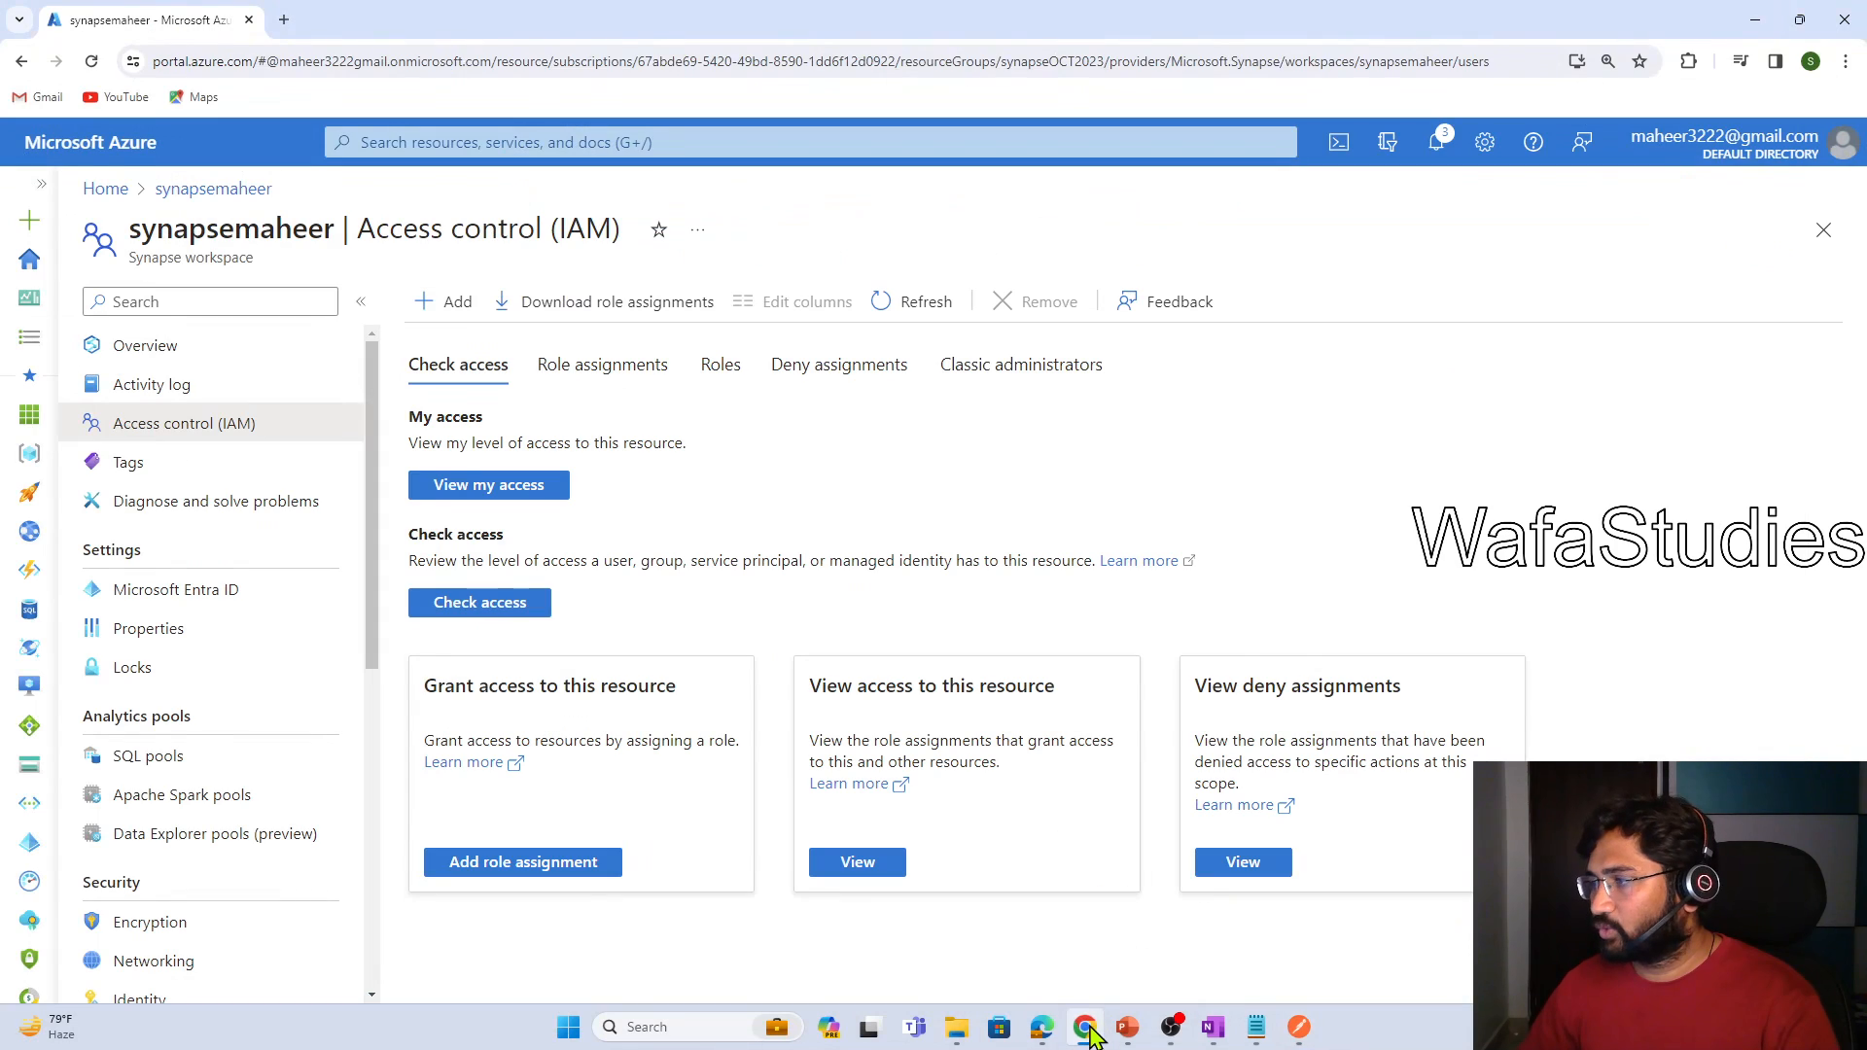
pyautogui.click(481, 143)
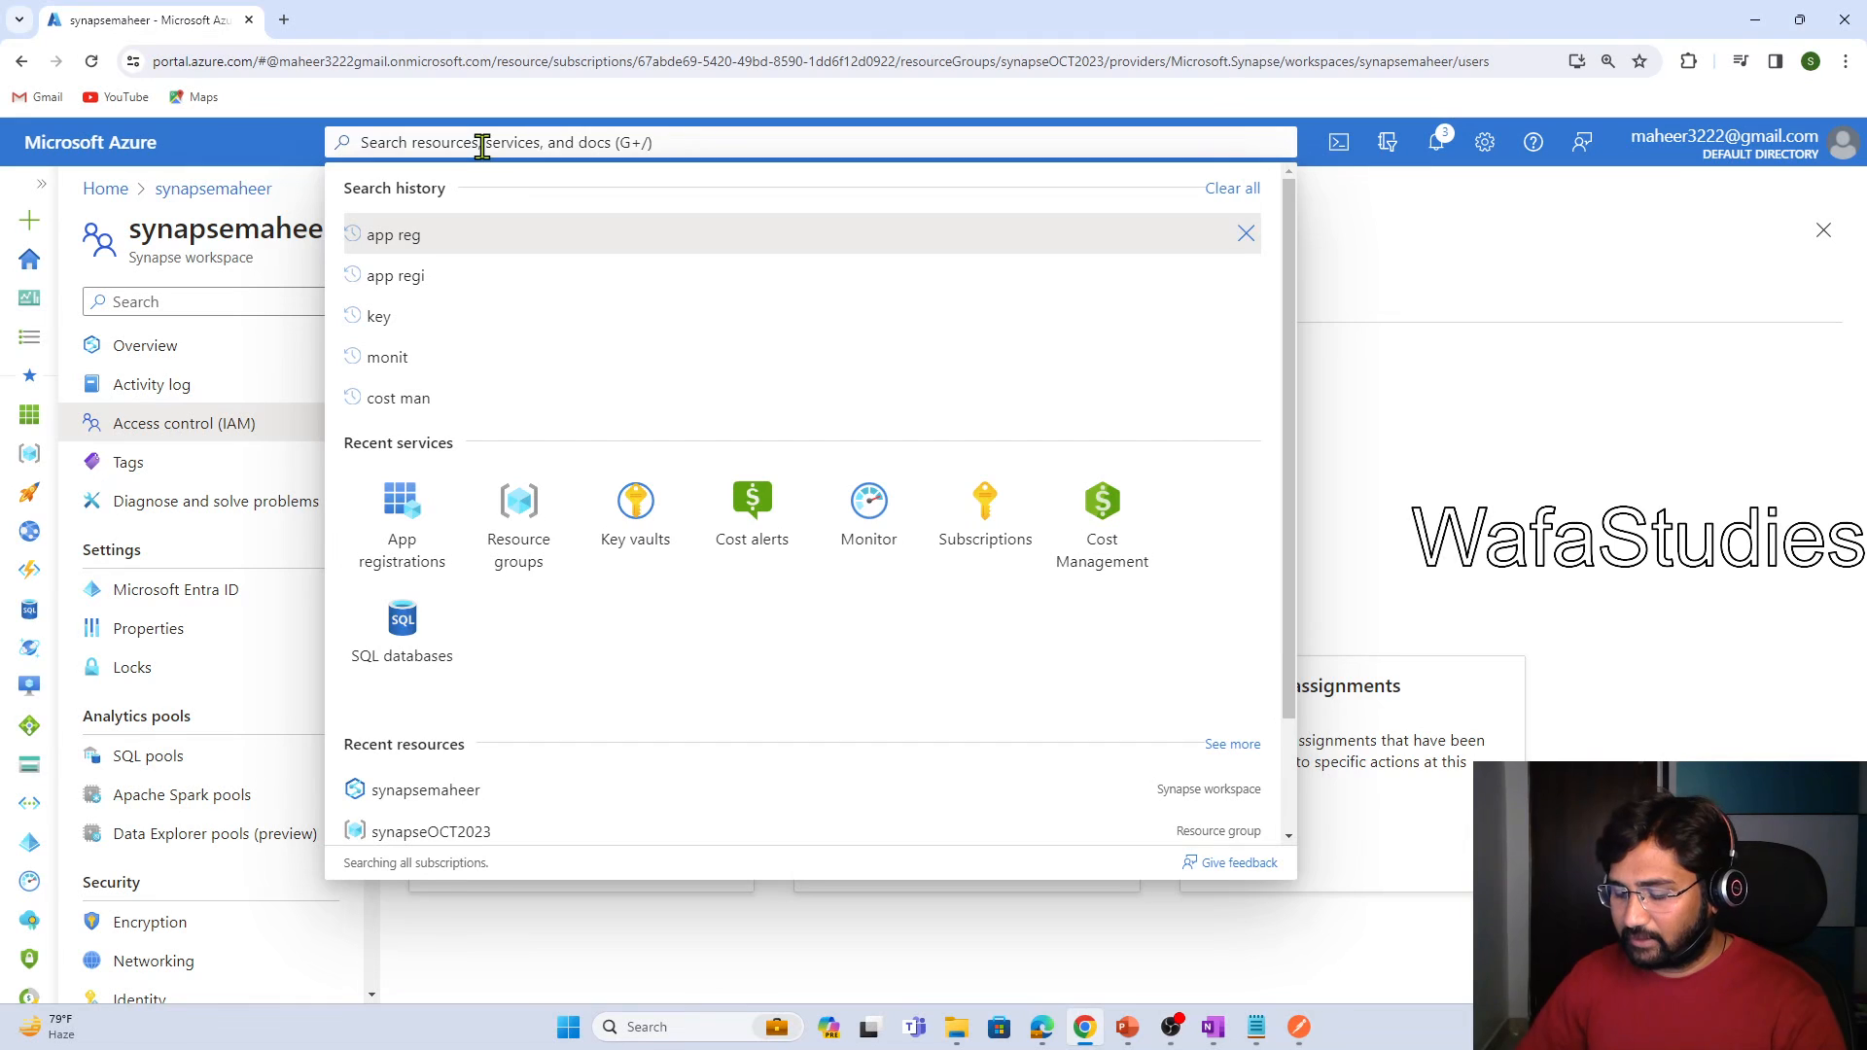
pyautogui.write('ten')
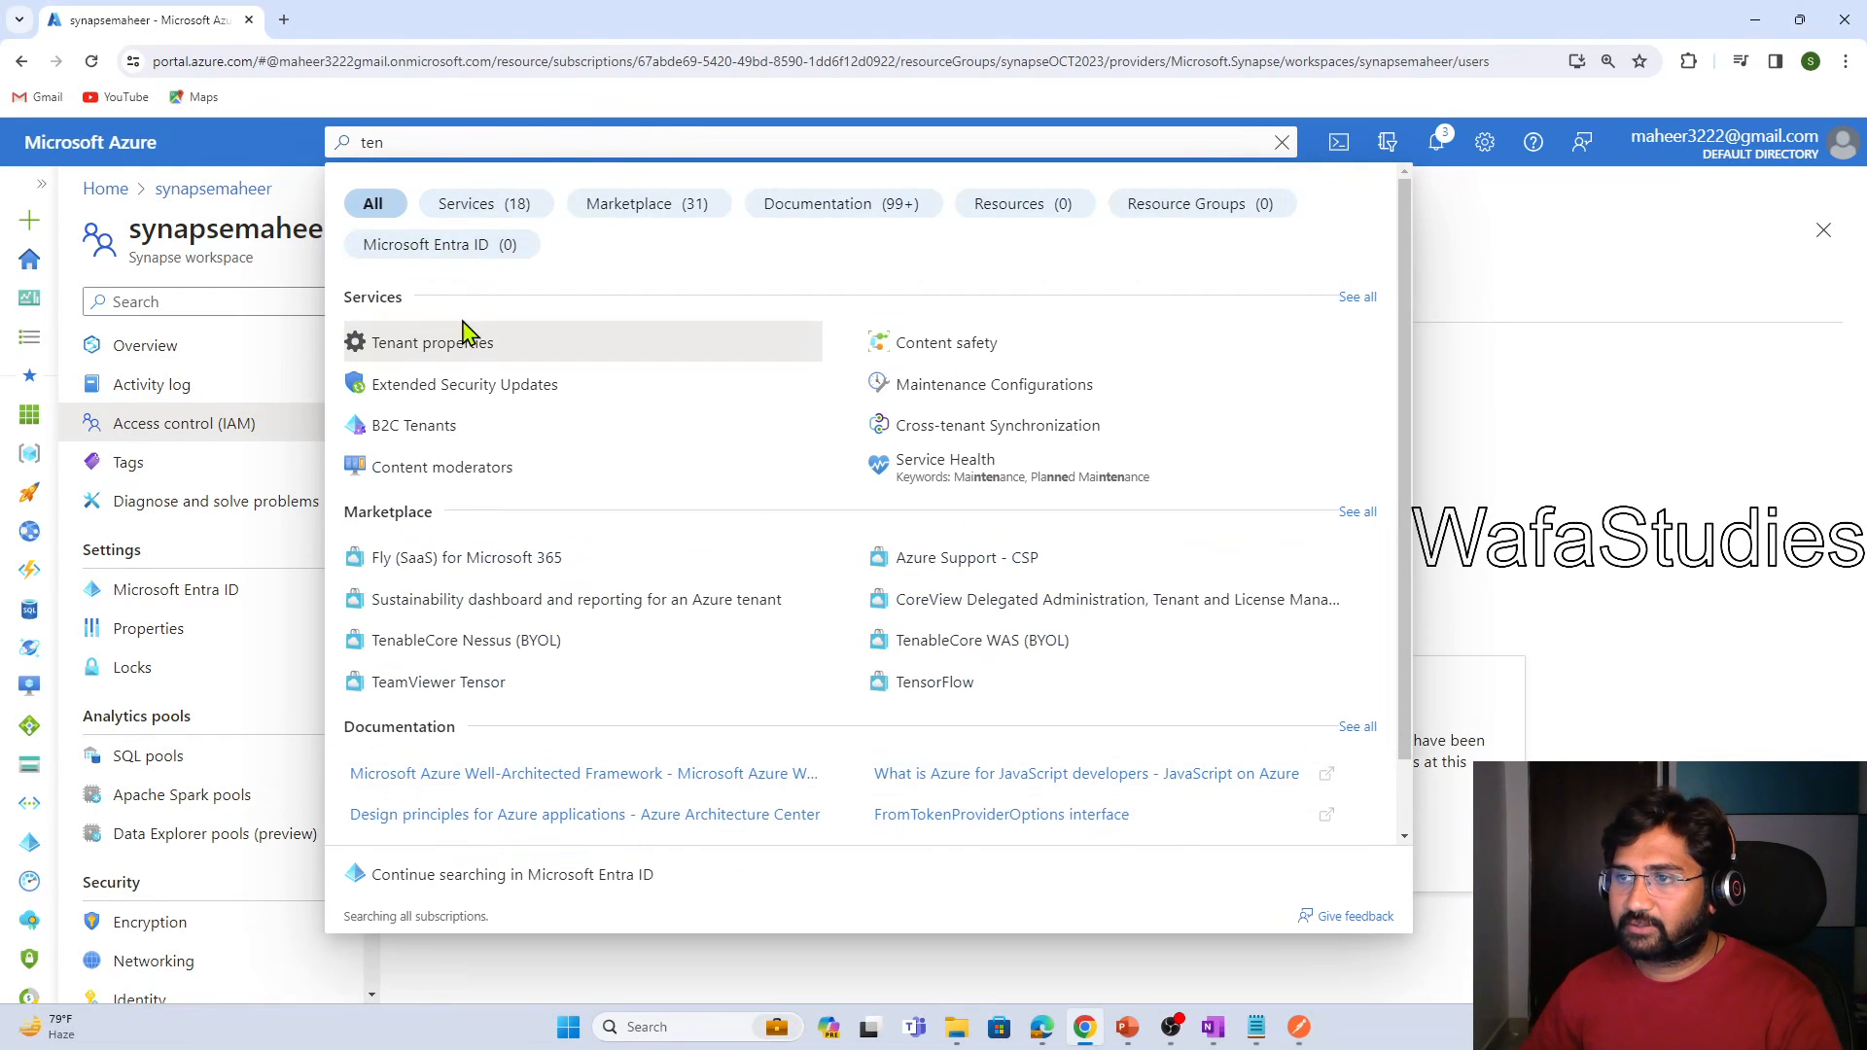
pyautogui.click(463, 340)
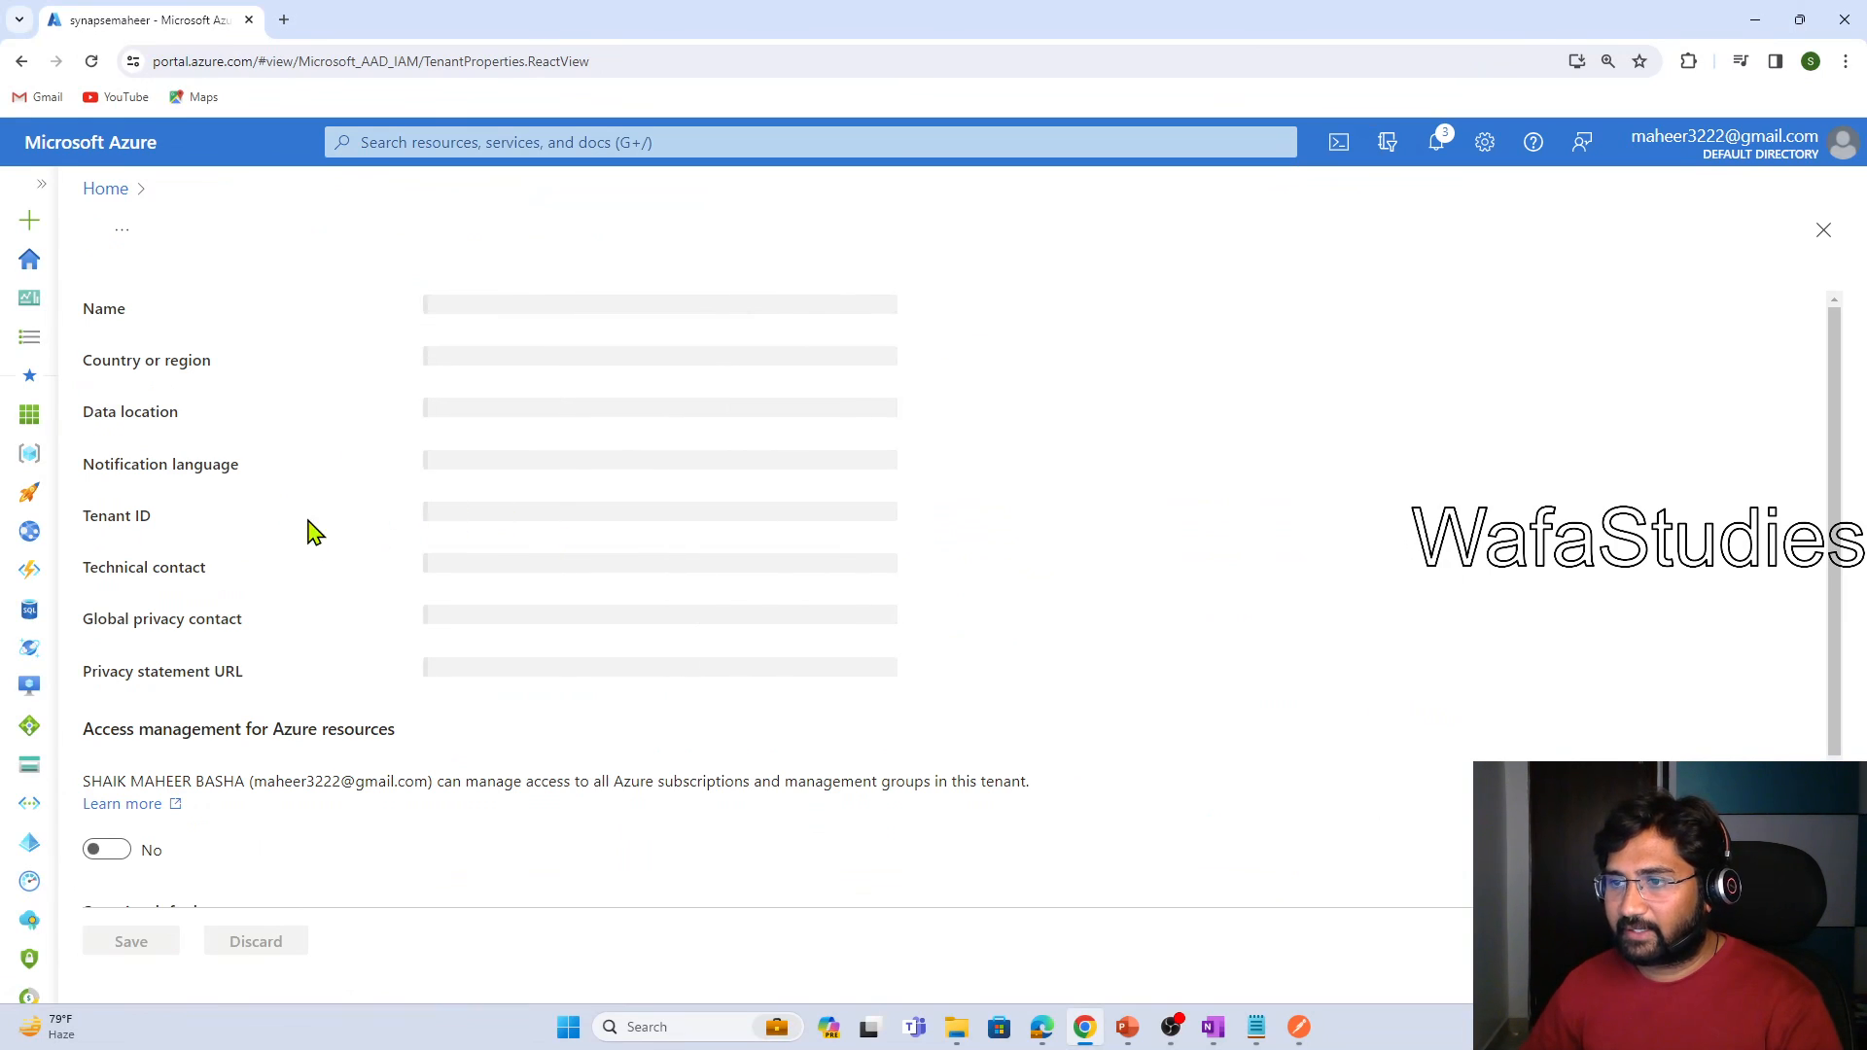
pyautogui.click(739, 525)
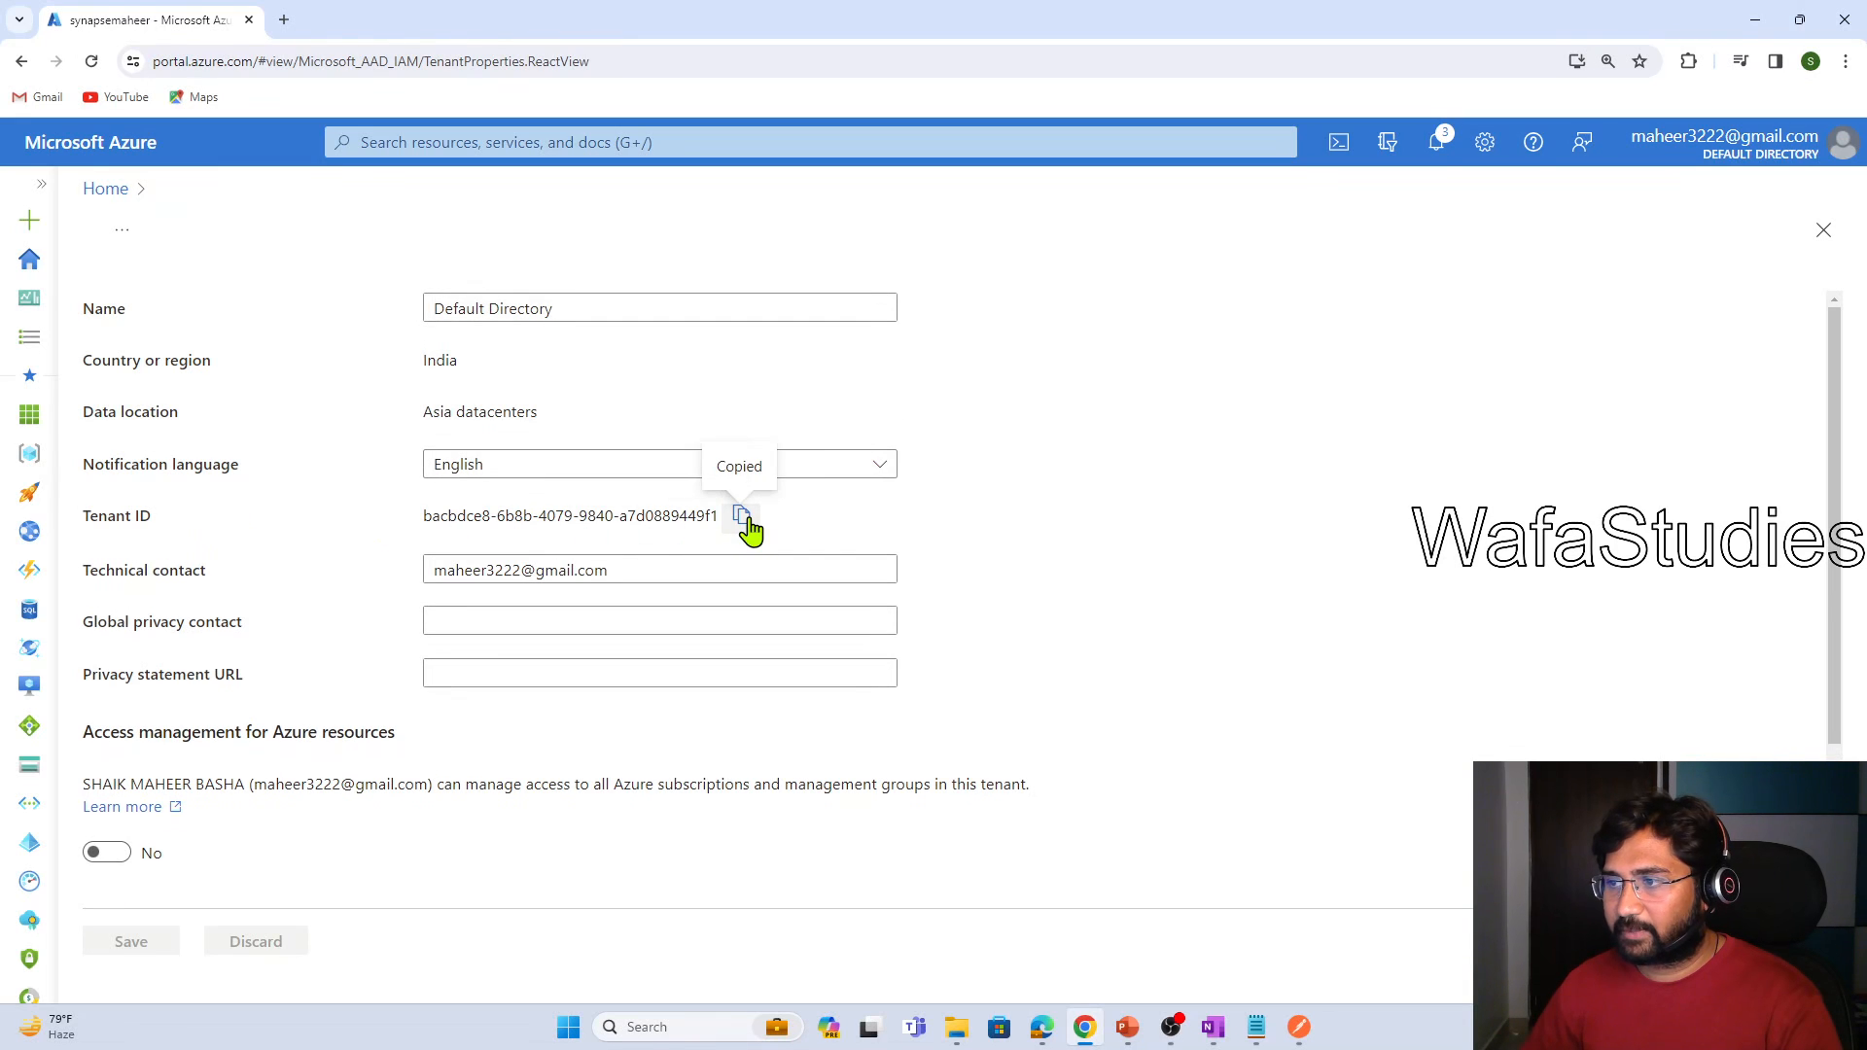
pyautogui.click(1303, 1029)
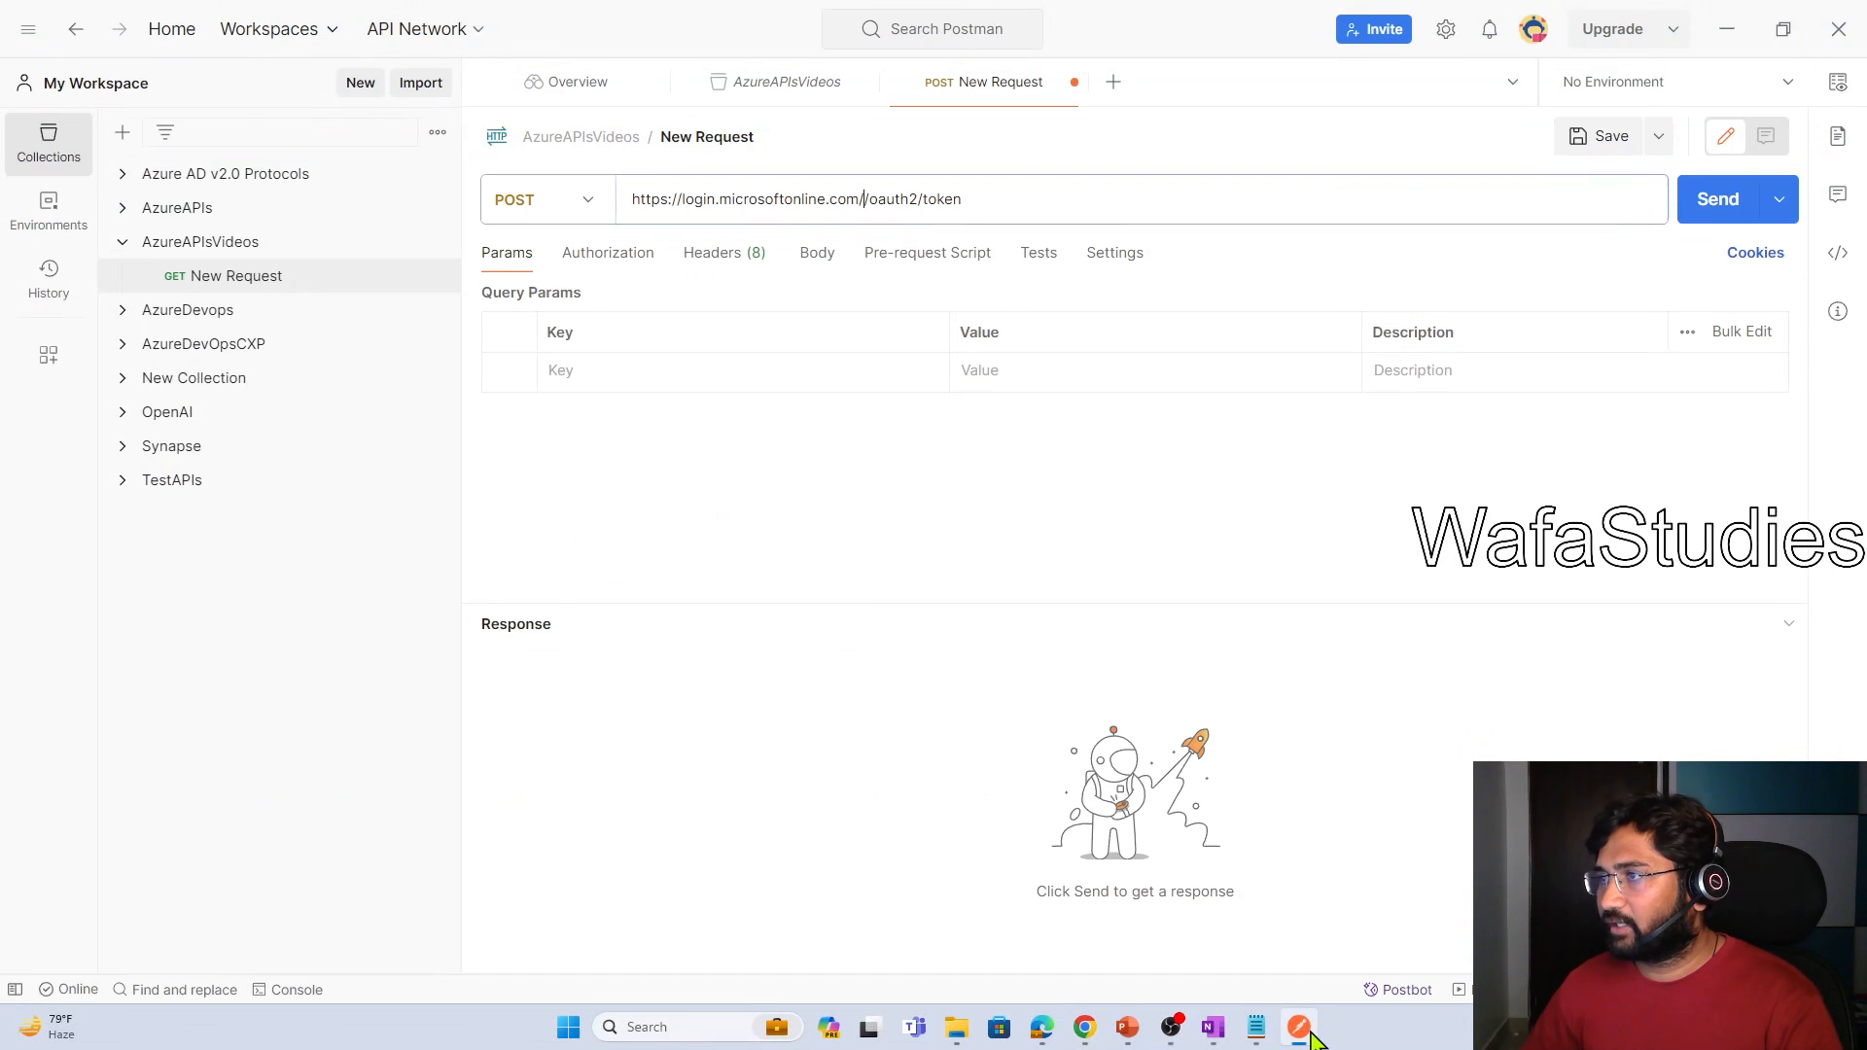
pyautogui.hotkey('ctrl', 'v')
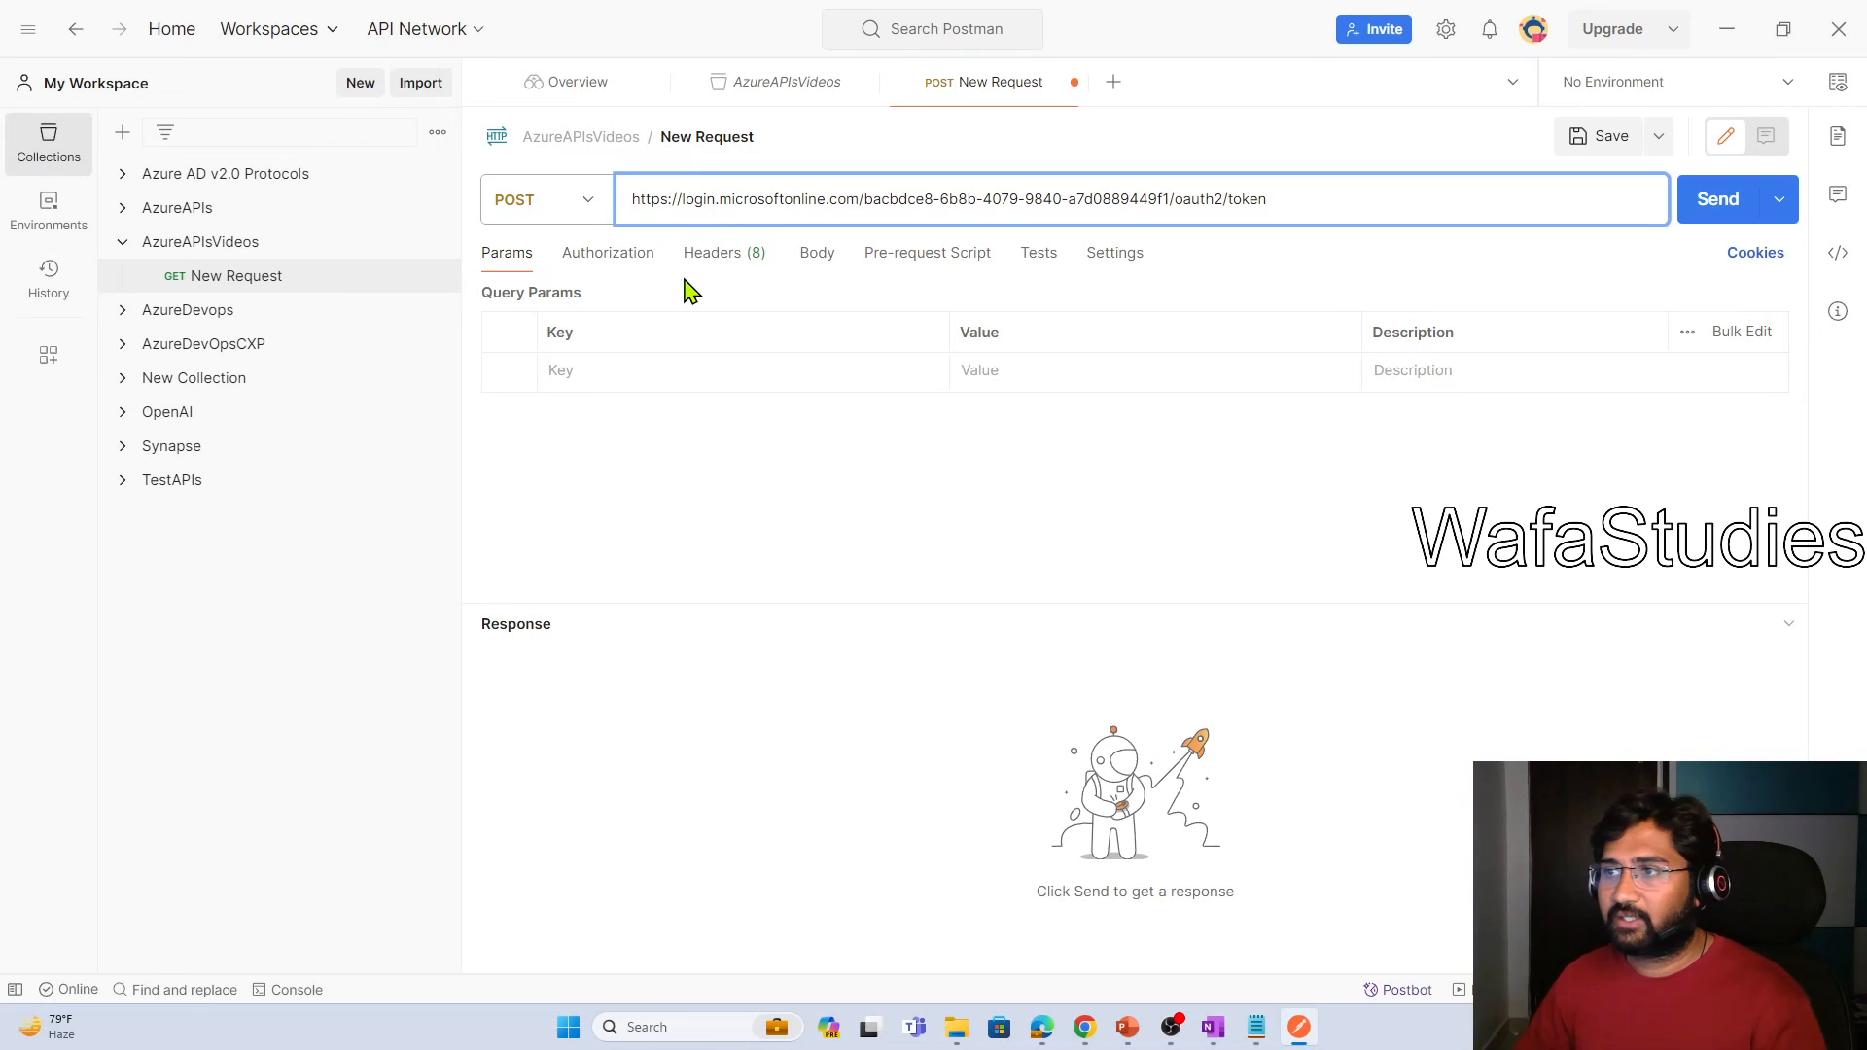
# Add a Content-Type key to the request headers
pyautogui.click(739, 270)
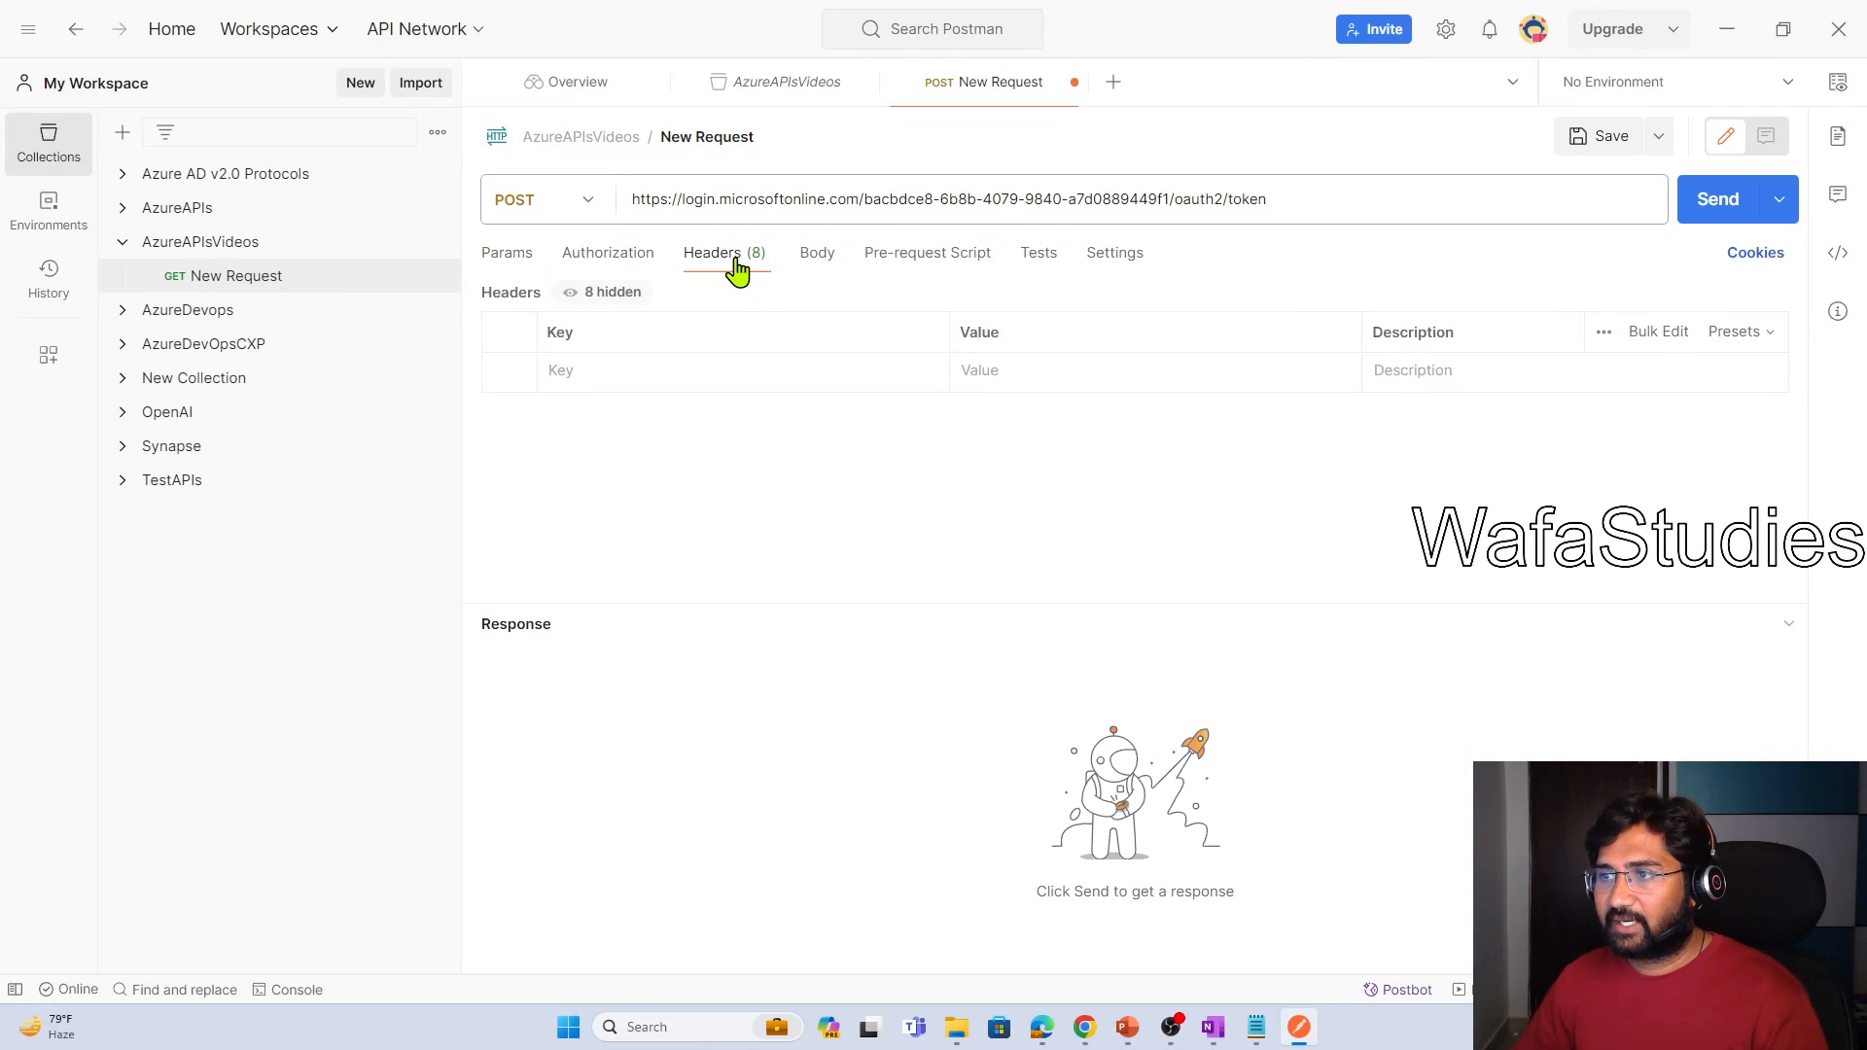
pyautogui.click(709, 371)
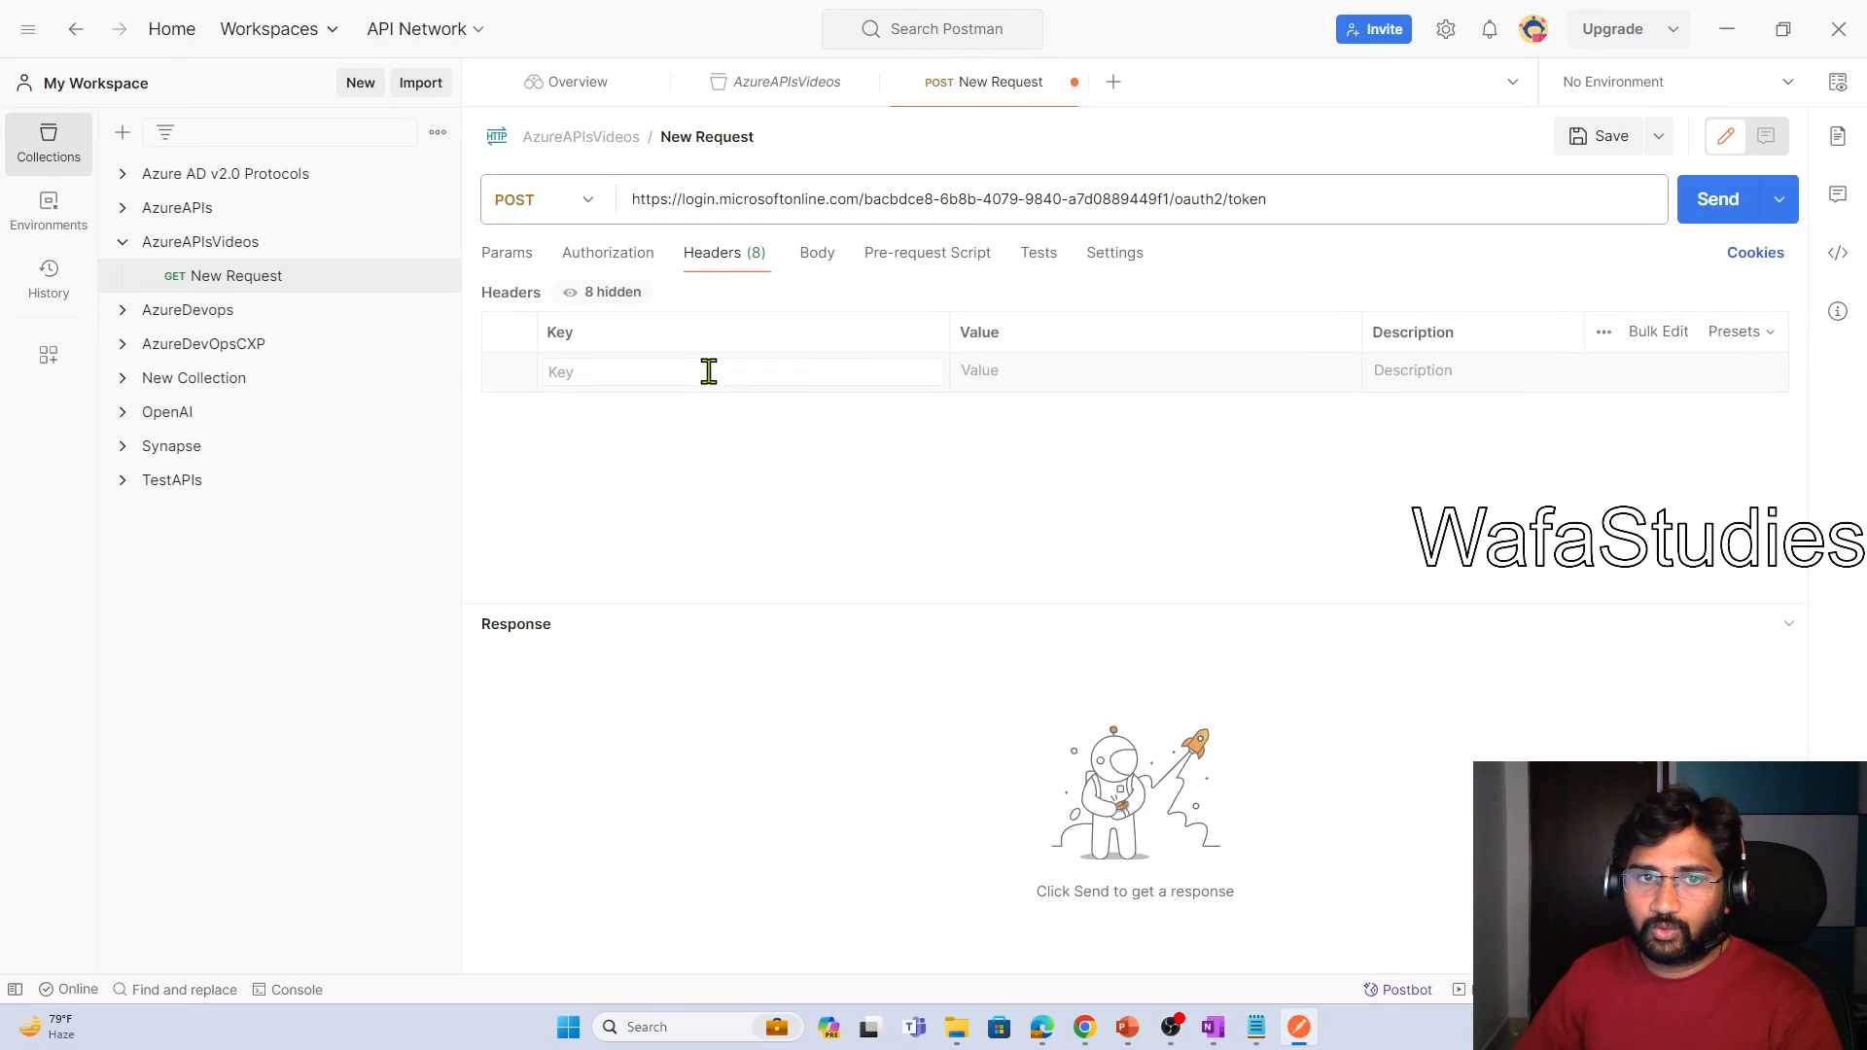
pyautogui.write('COnten')
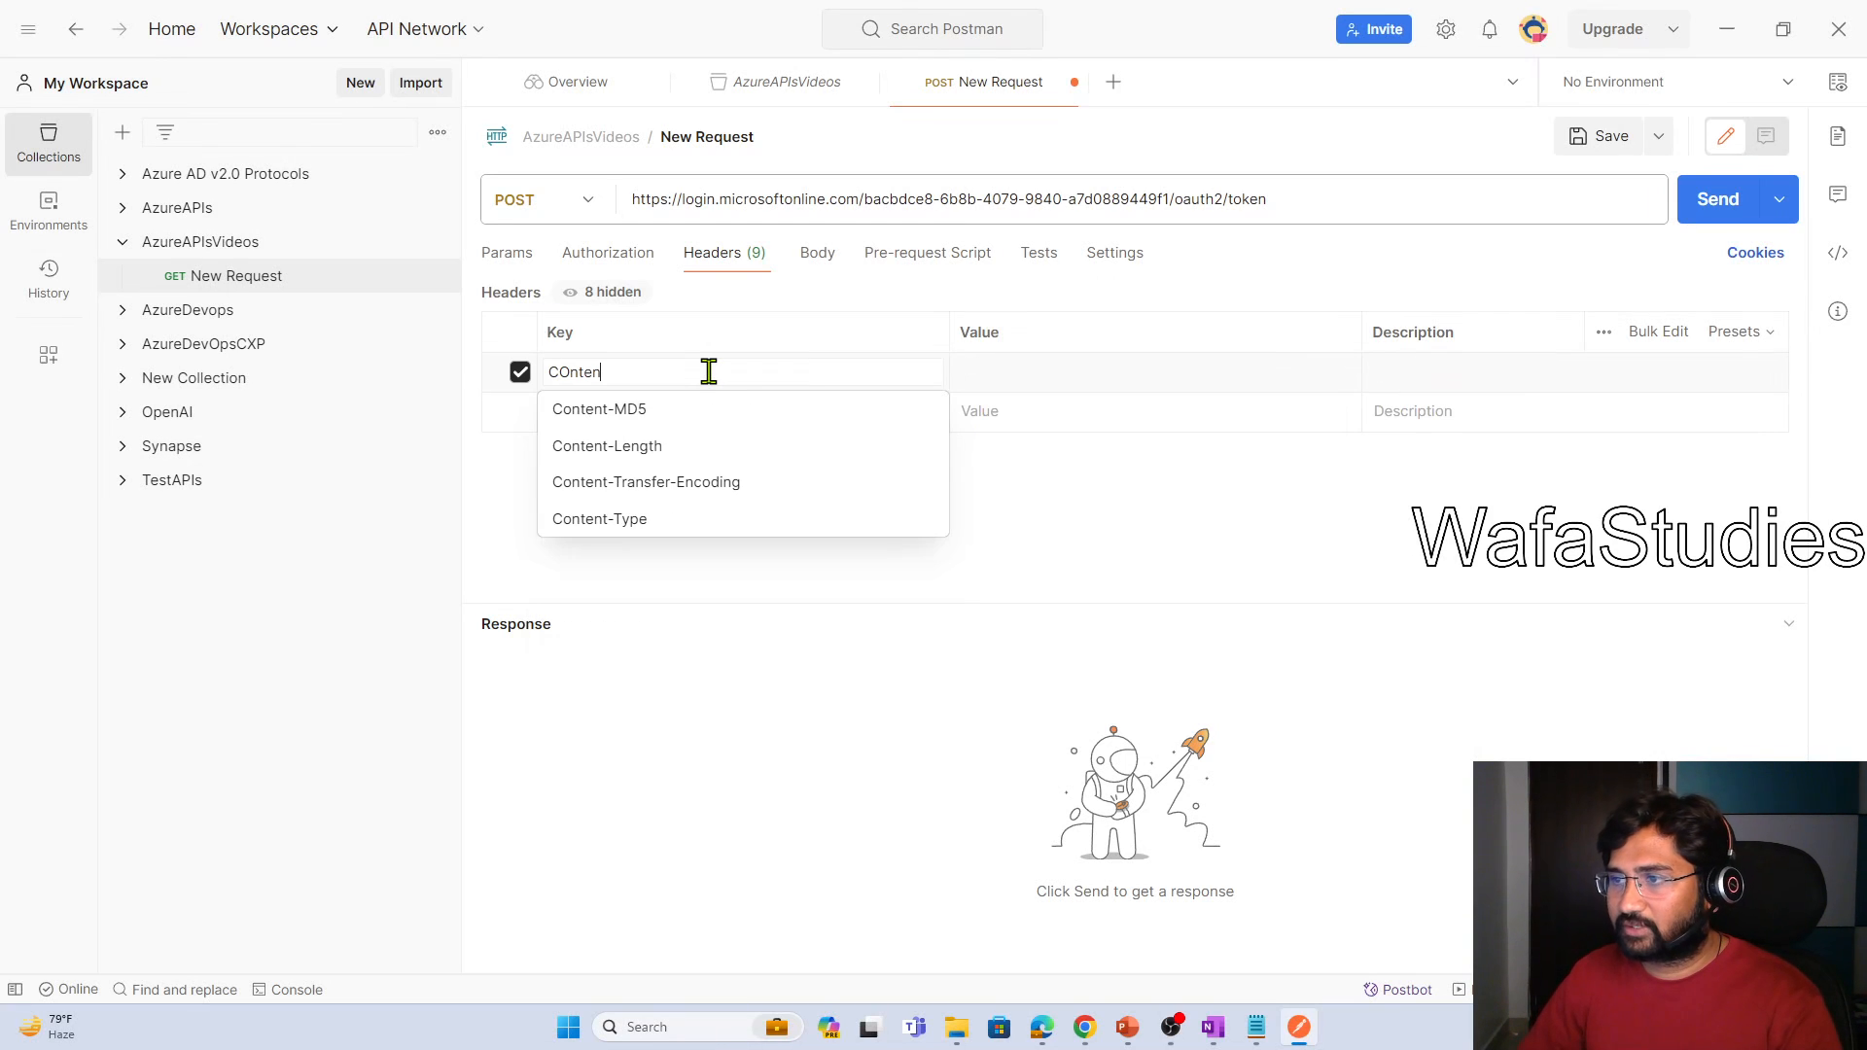
pyautogui.press('Down')
pyautogui.press('Down')
pyautogui.press('Down')
pyautogui.press('Down')
pyautogui.press('Return')
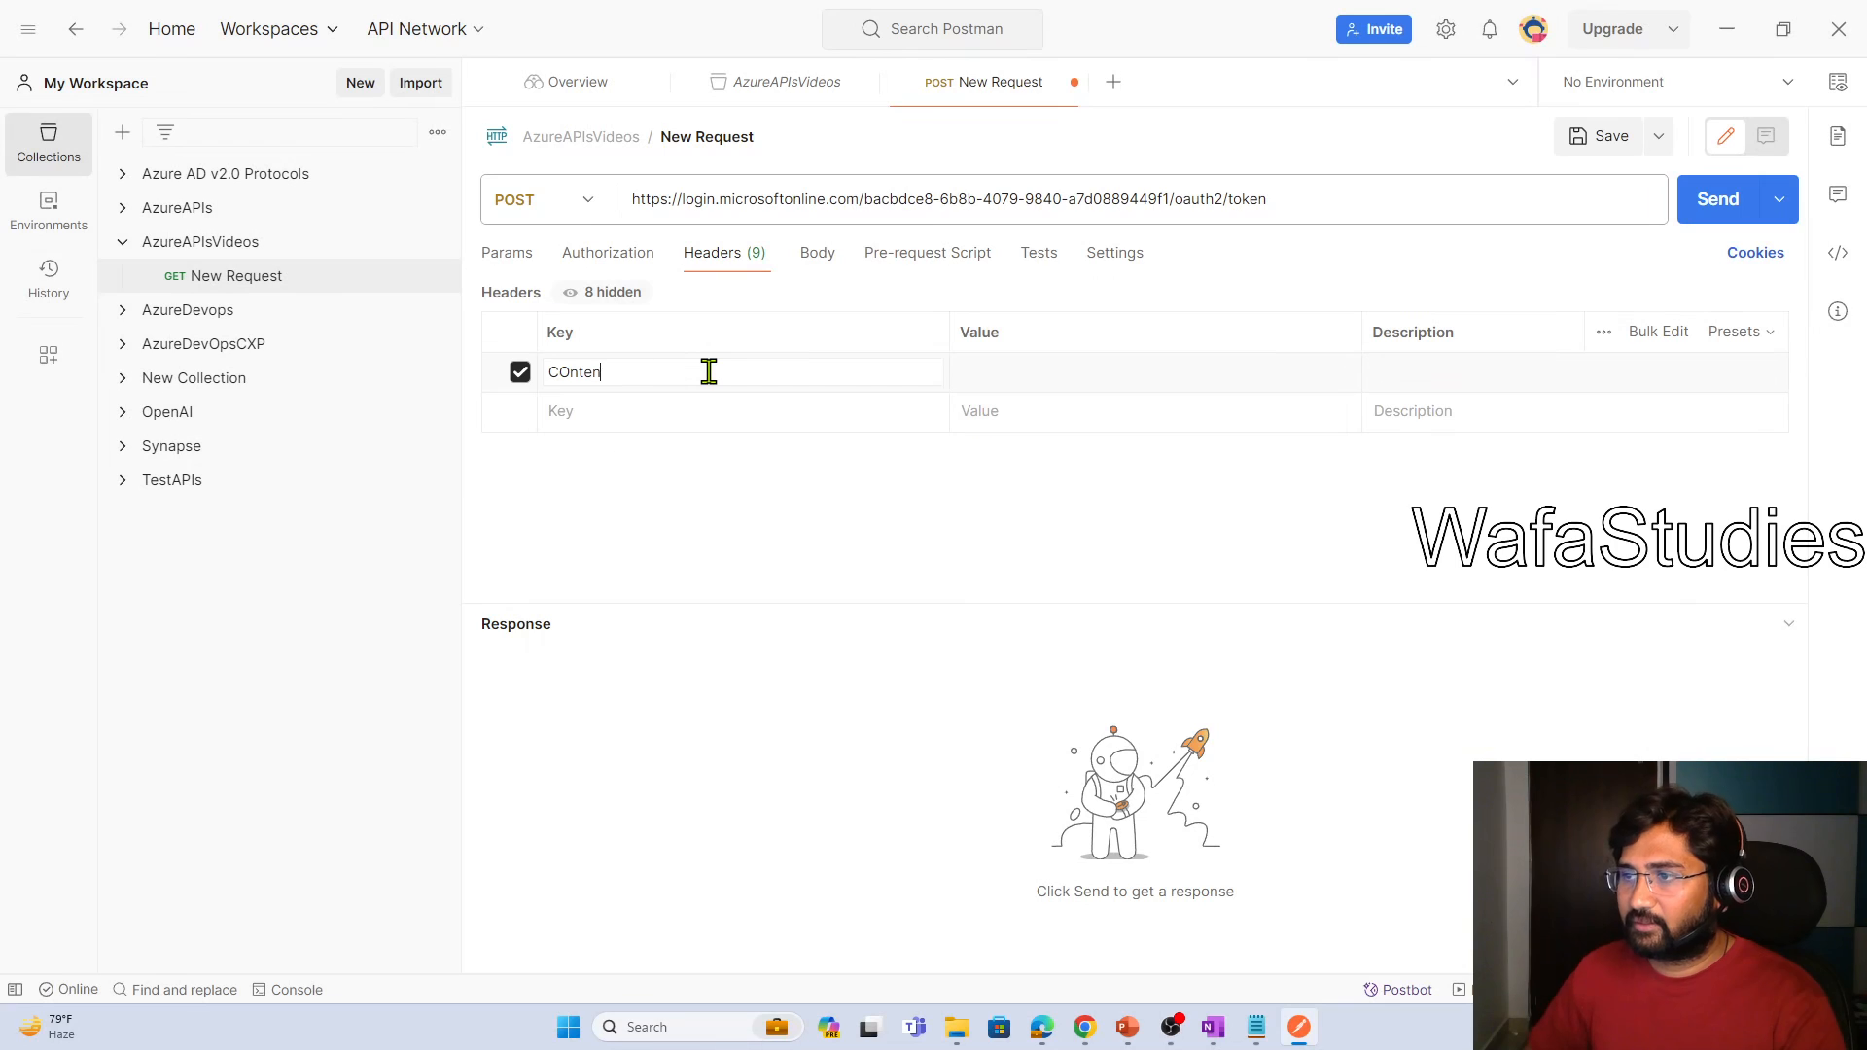
# Set the Content-Type header's value to application/x-www-form-urlencoded
pyautogui.click(1000, 378)
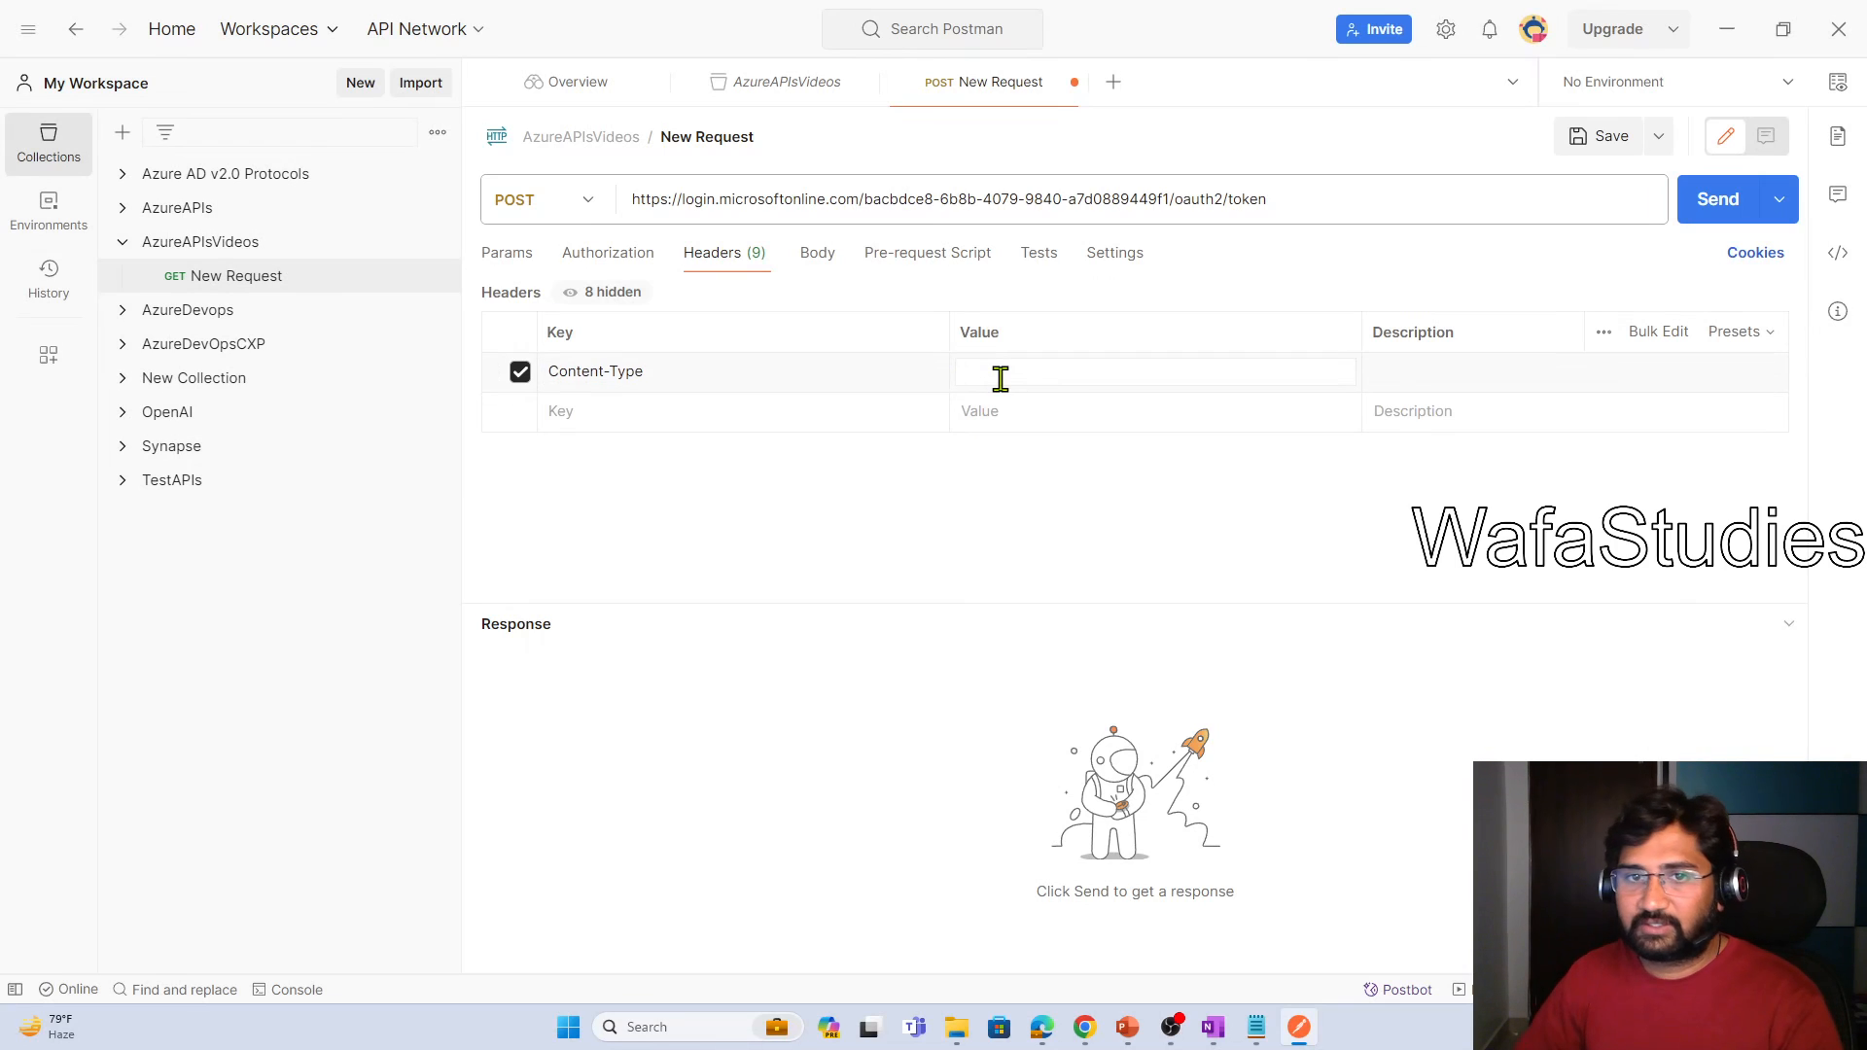
pyautogui.write('a[')
pyautogui.press('BackSpace')
pyautogui.press('BackSpace')
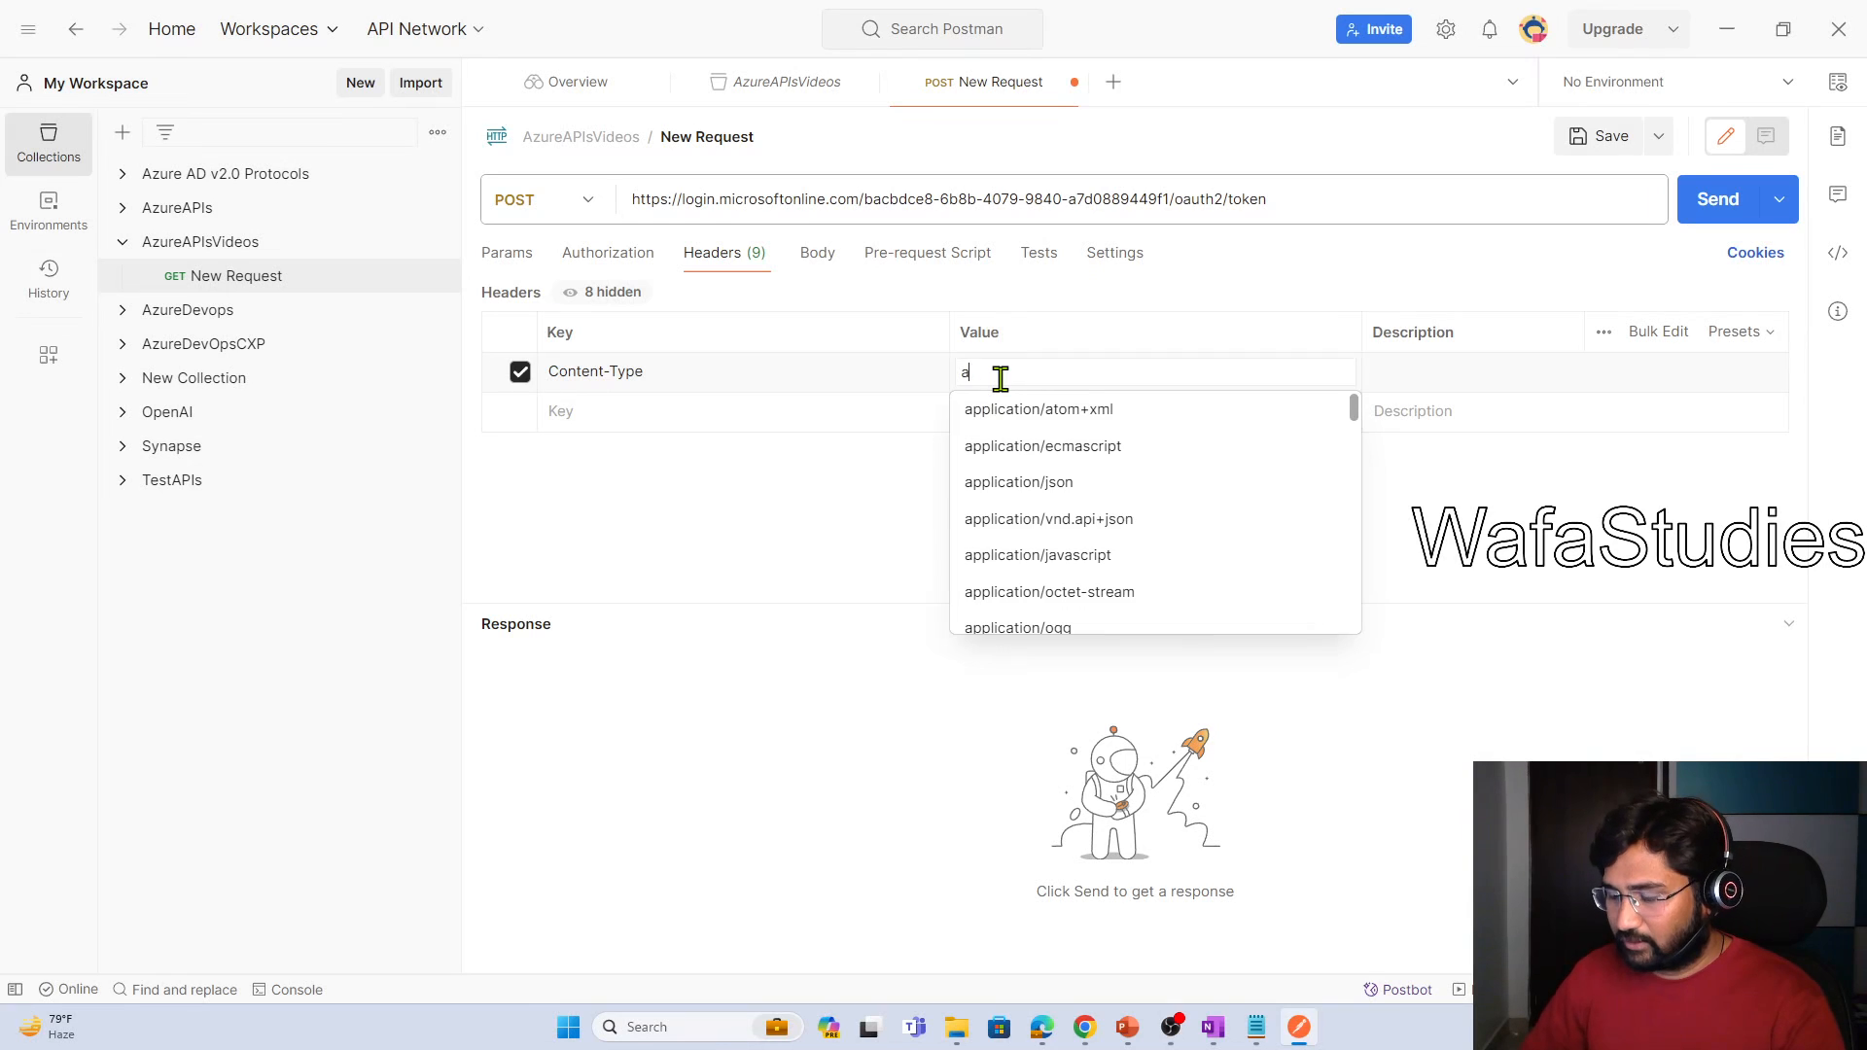
pyautogui.write('pplication/x')
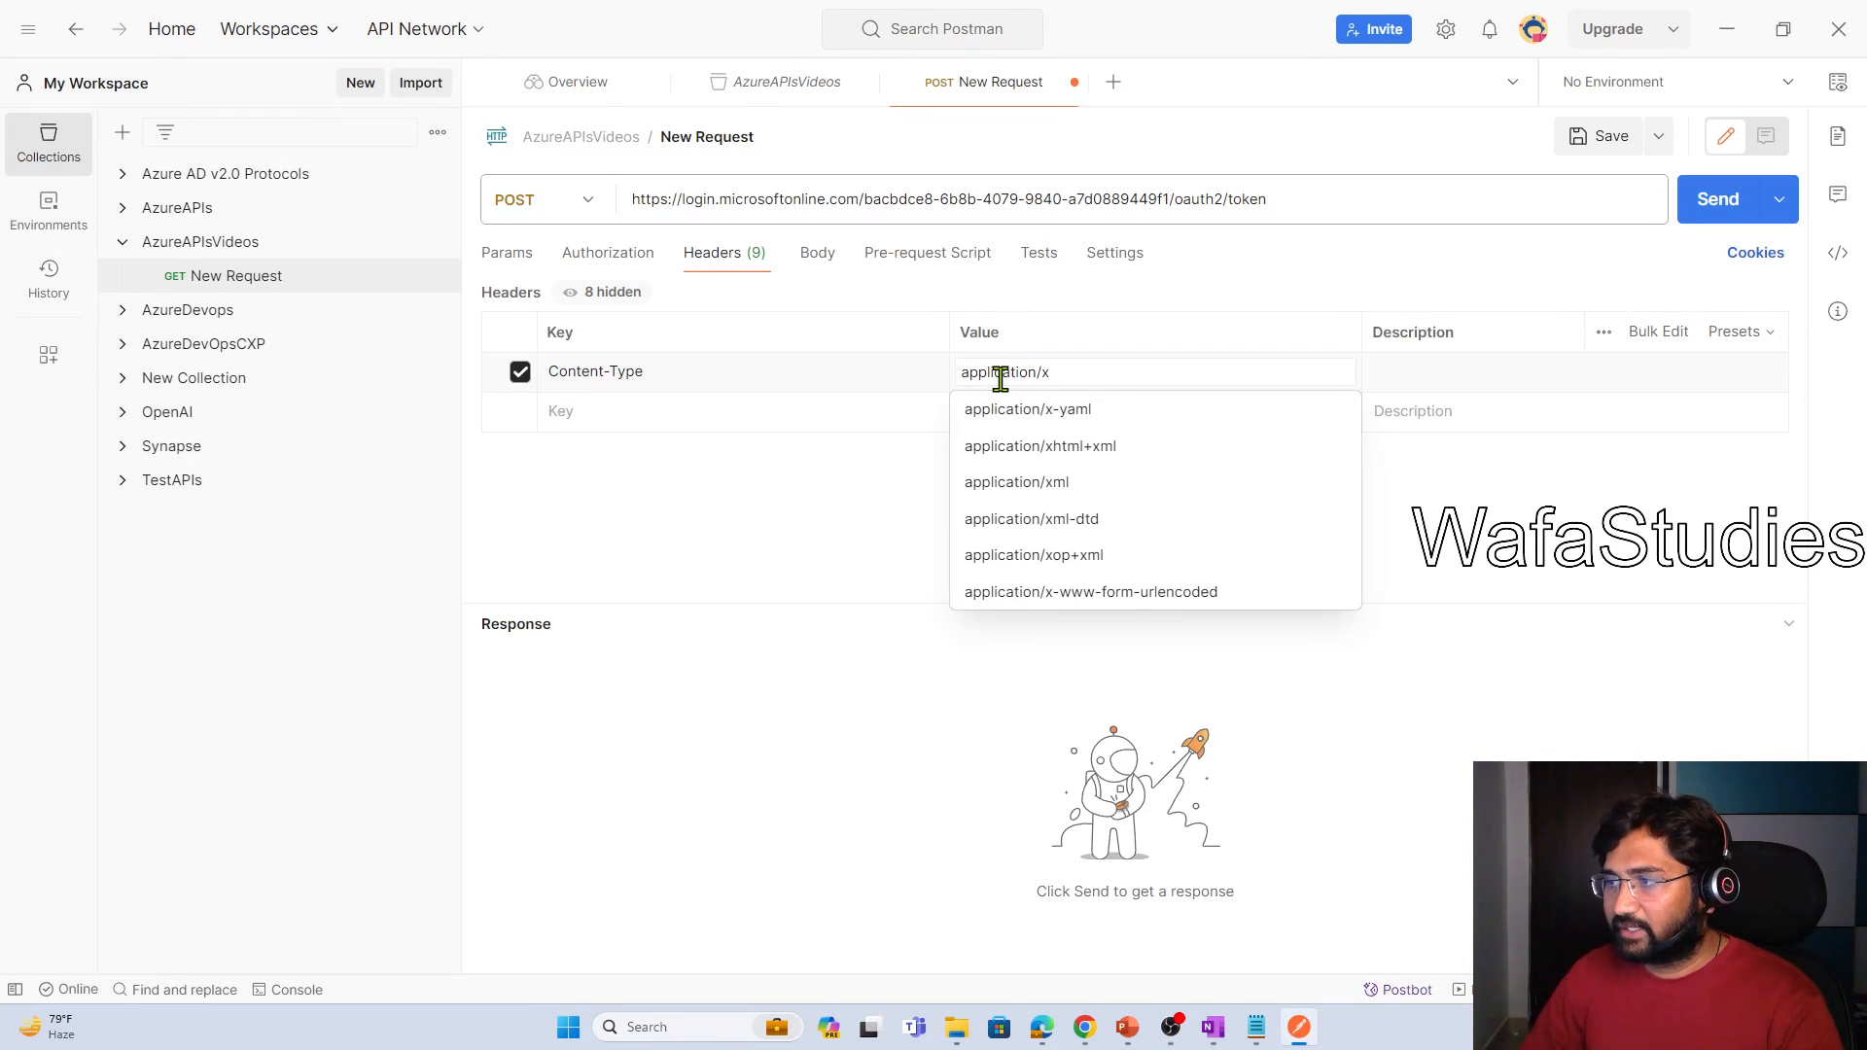
pyautogui.press('Down')
pyautogui.press('Down')
pyautogui.press('Down')
pyautogui.press('Down')
pyautogui.press('Down')
pyautogui.press('Down')
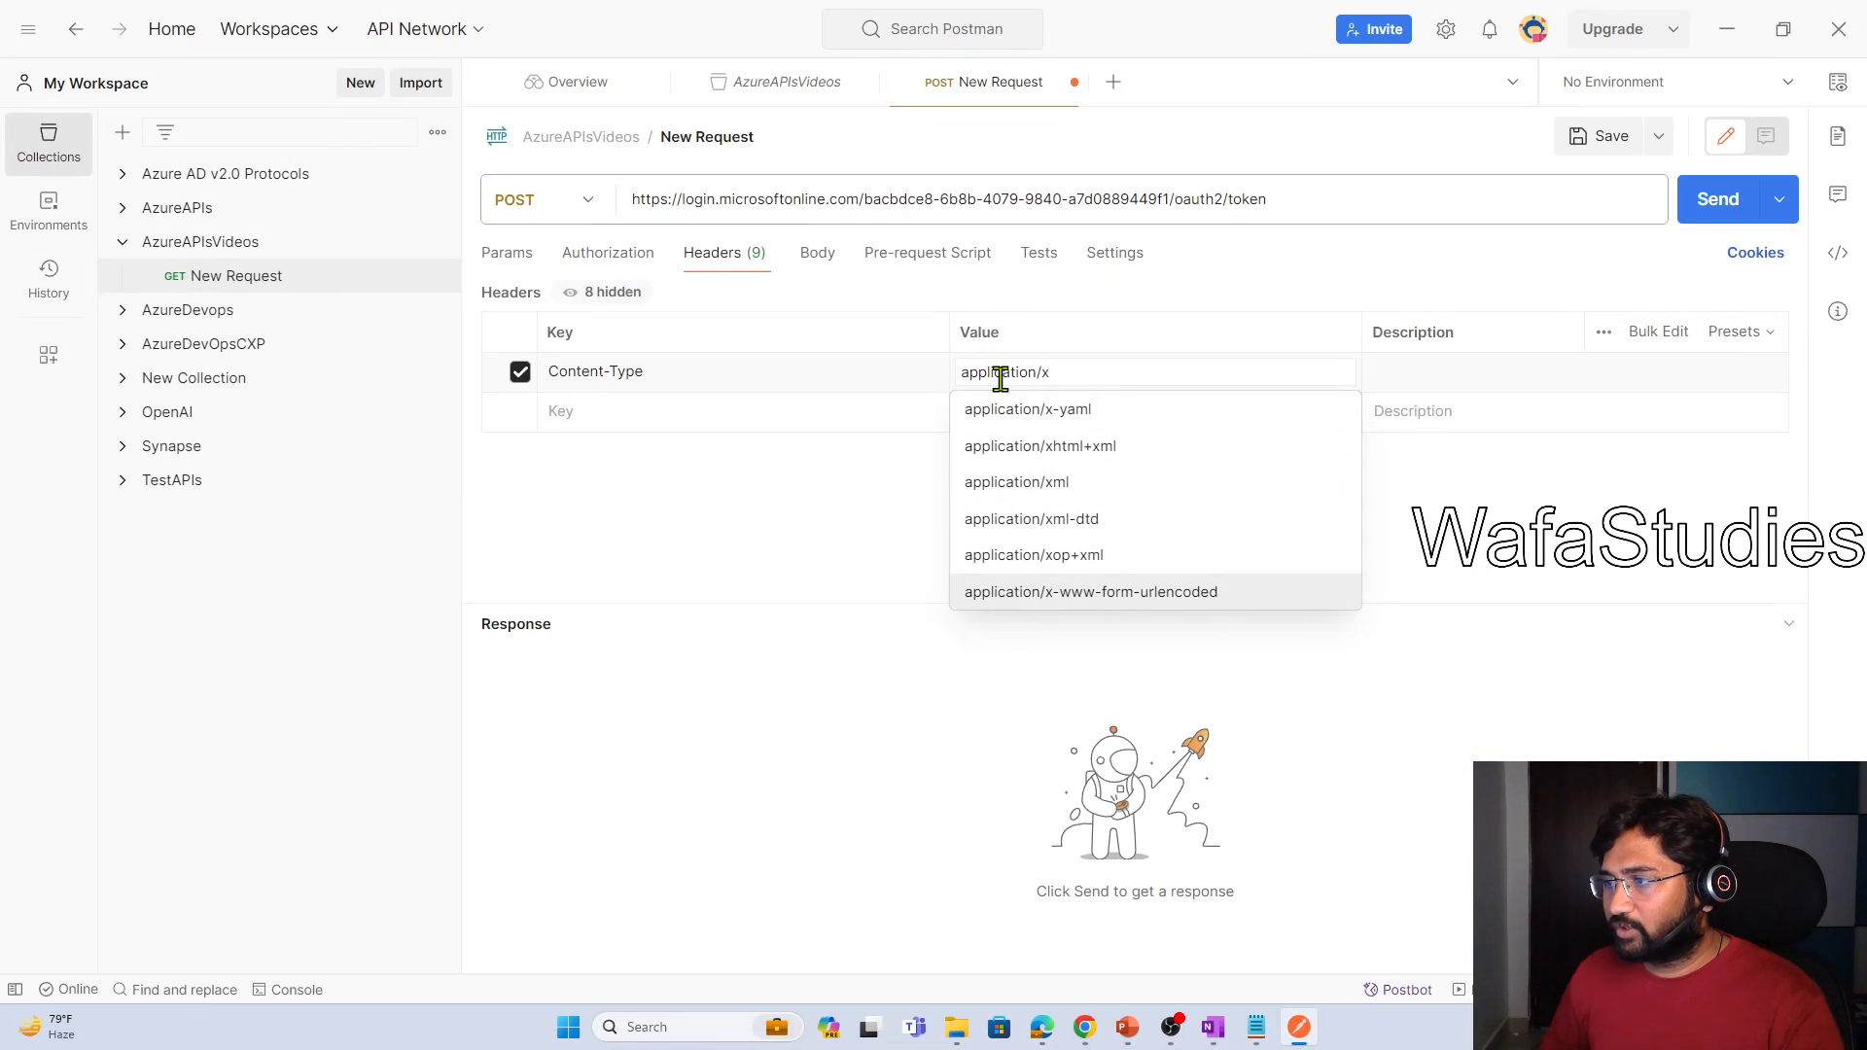
pyautogui.press('Return')
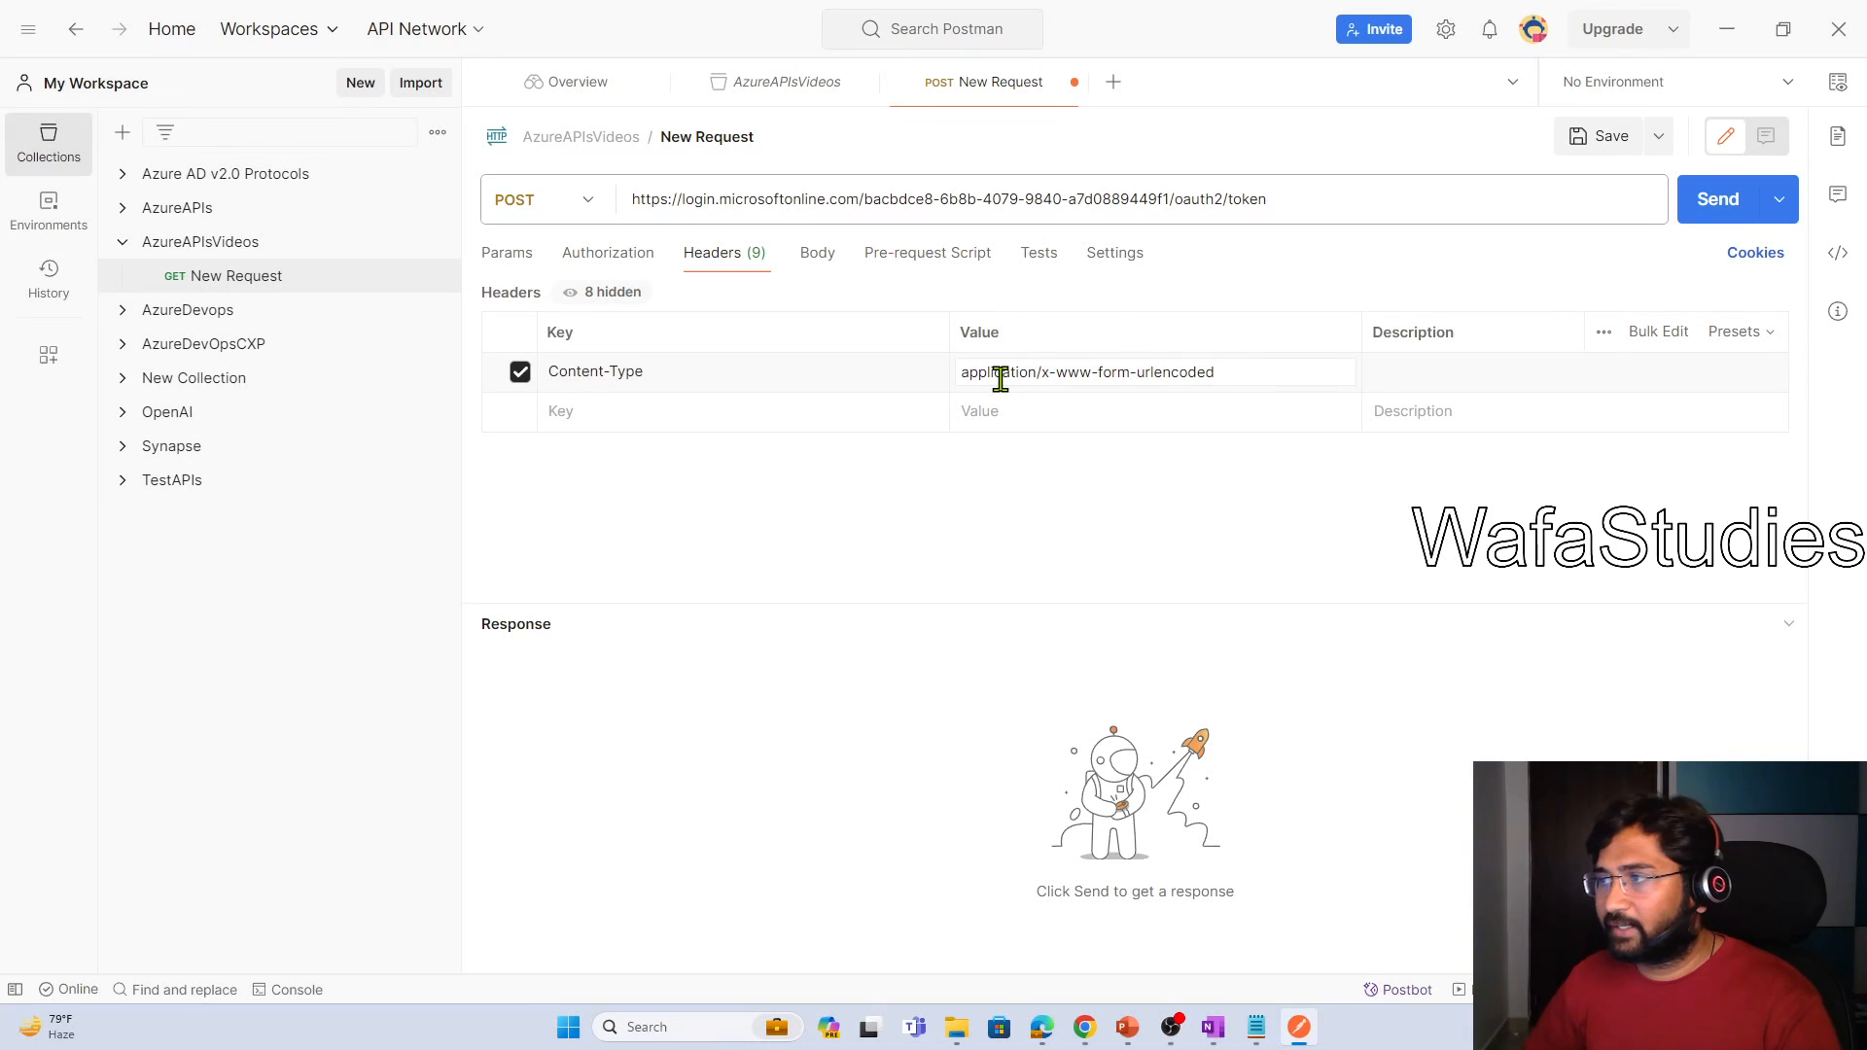
pyautogui.click(996, 468)
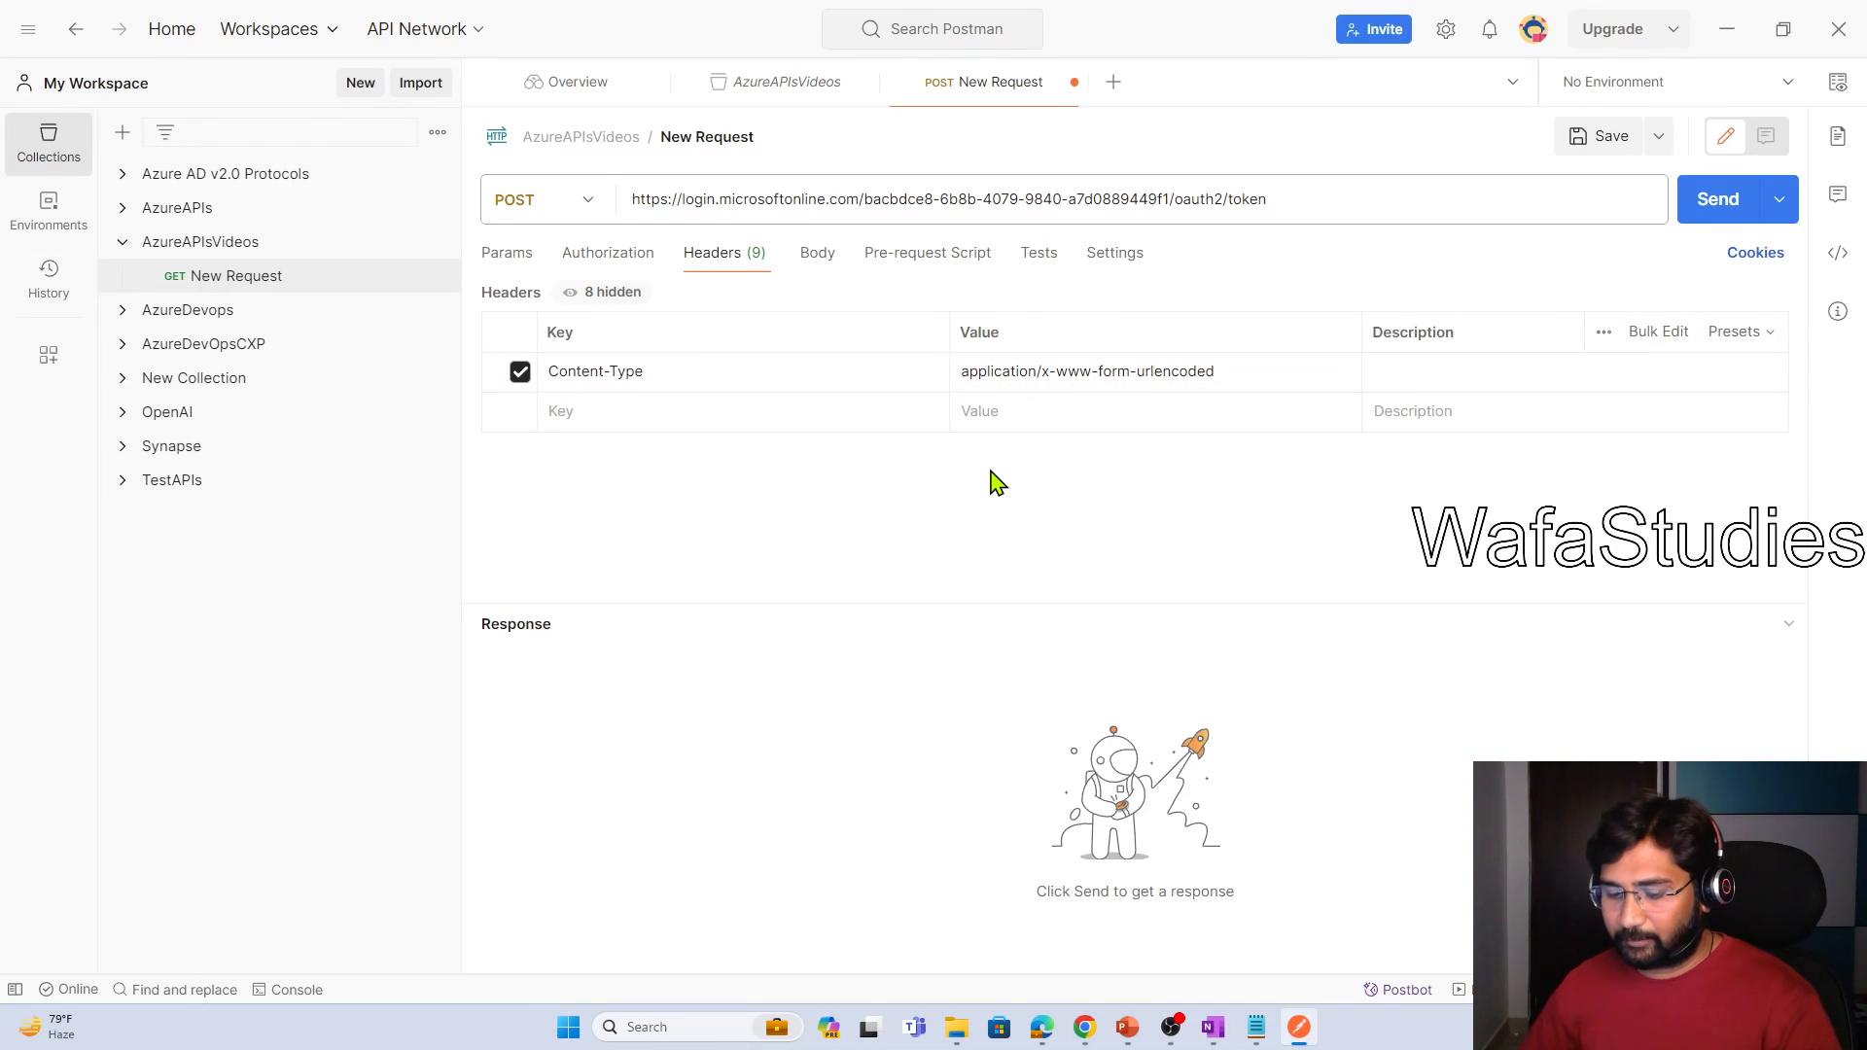
pyautogui.moveTo(890, 189); pyautogui.dragTo(952, 132)
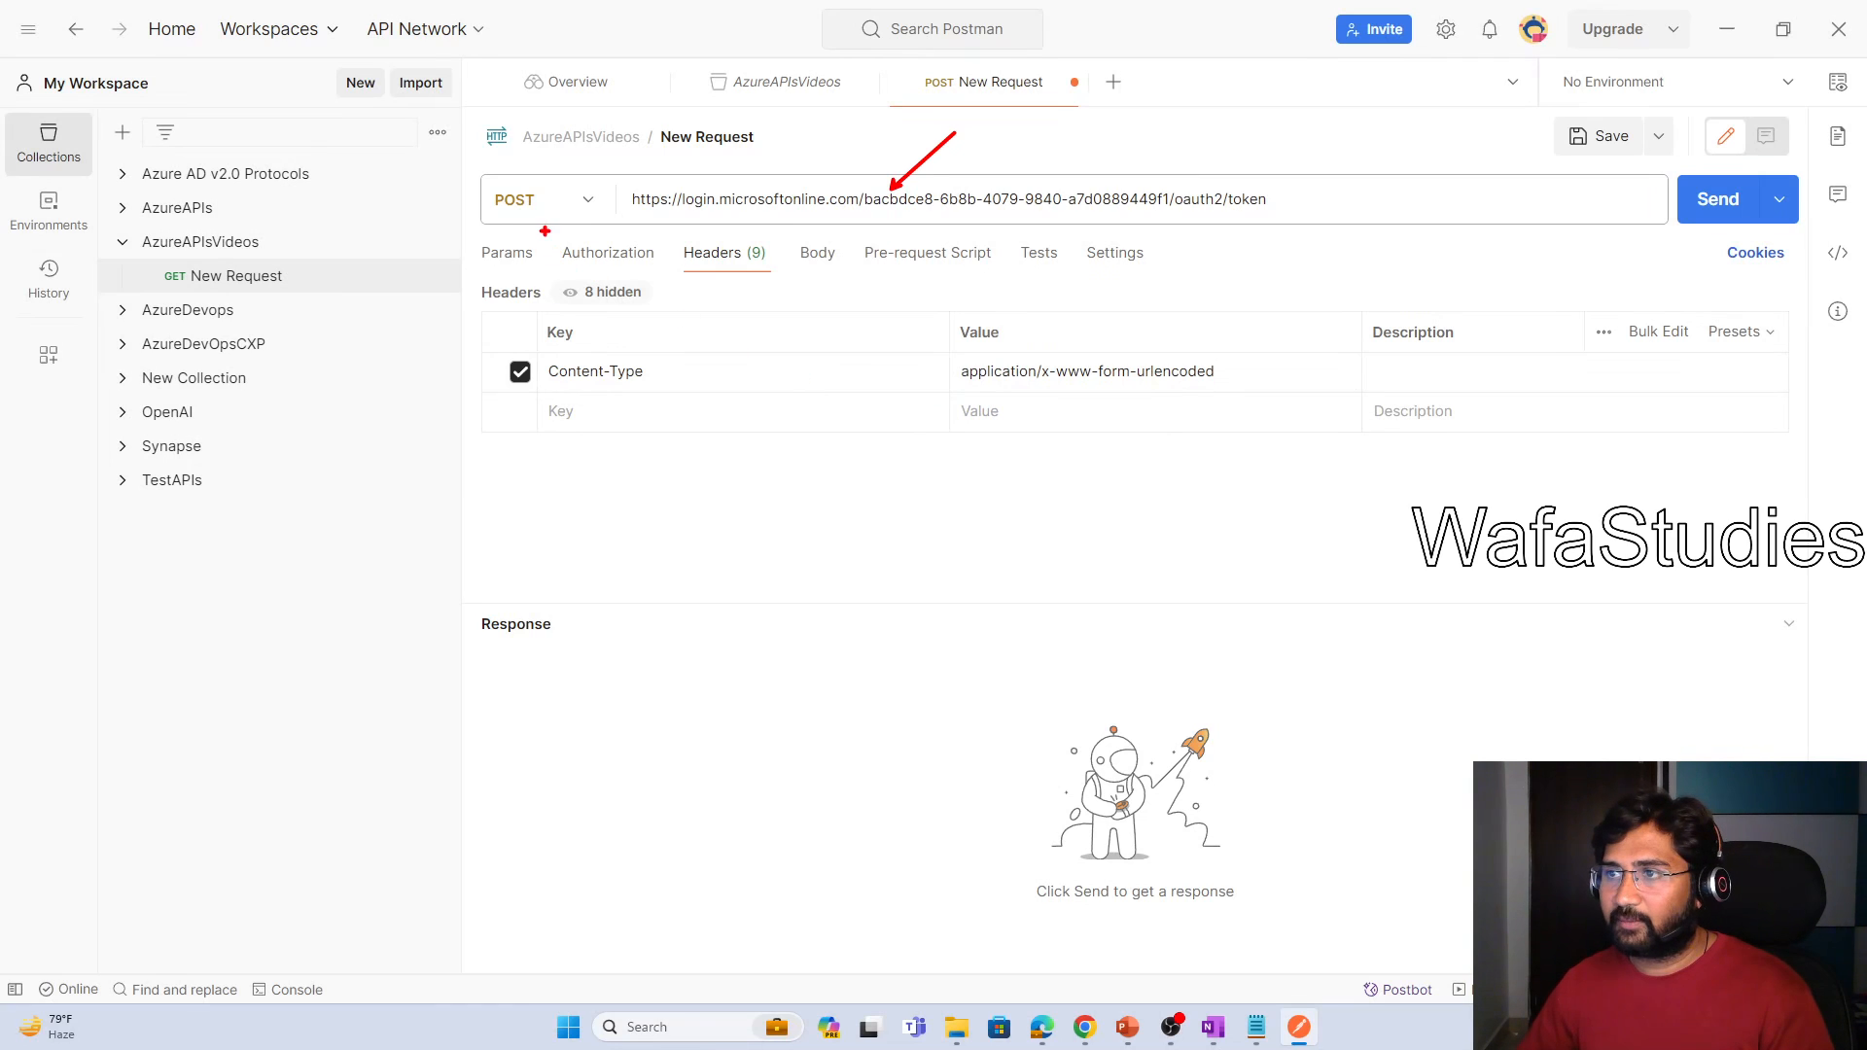
pyautogui.moveTo(499, 213); pyautogui.dragTo(438, 269)
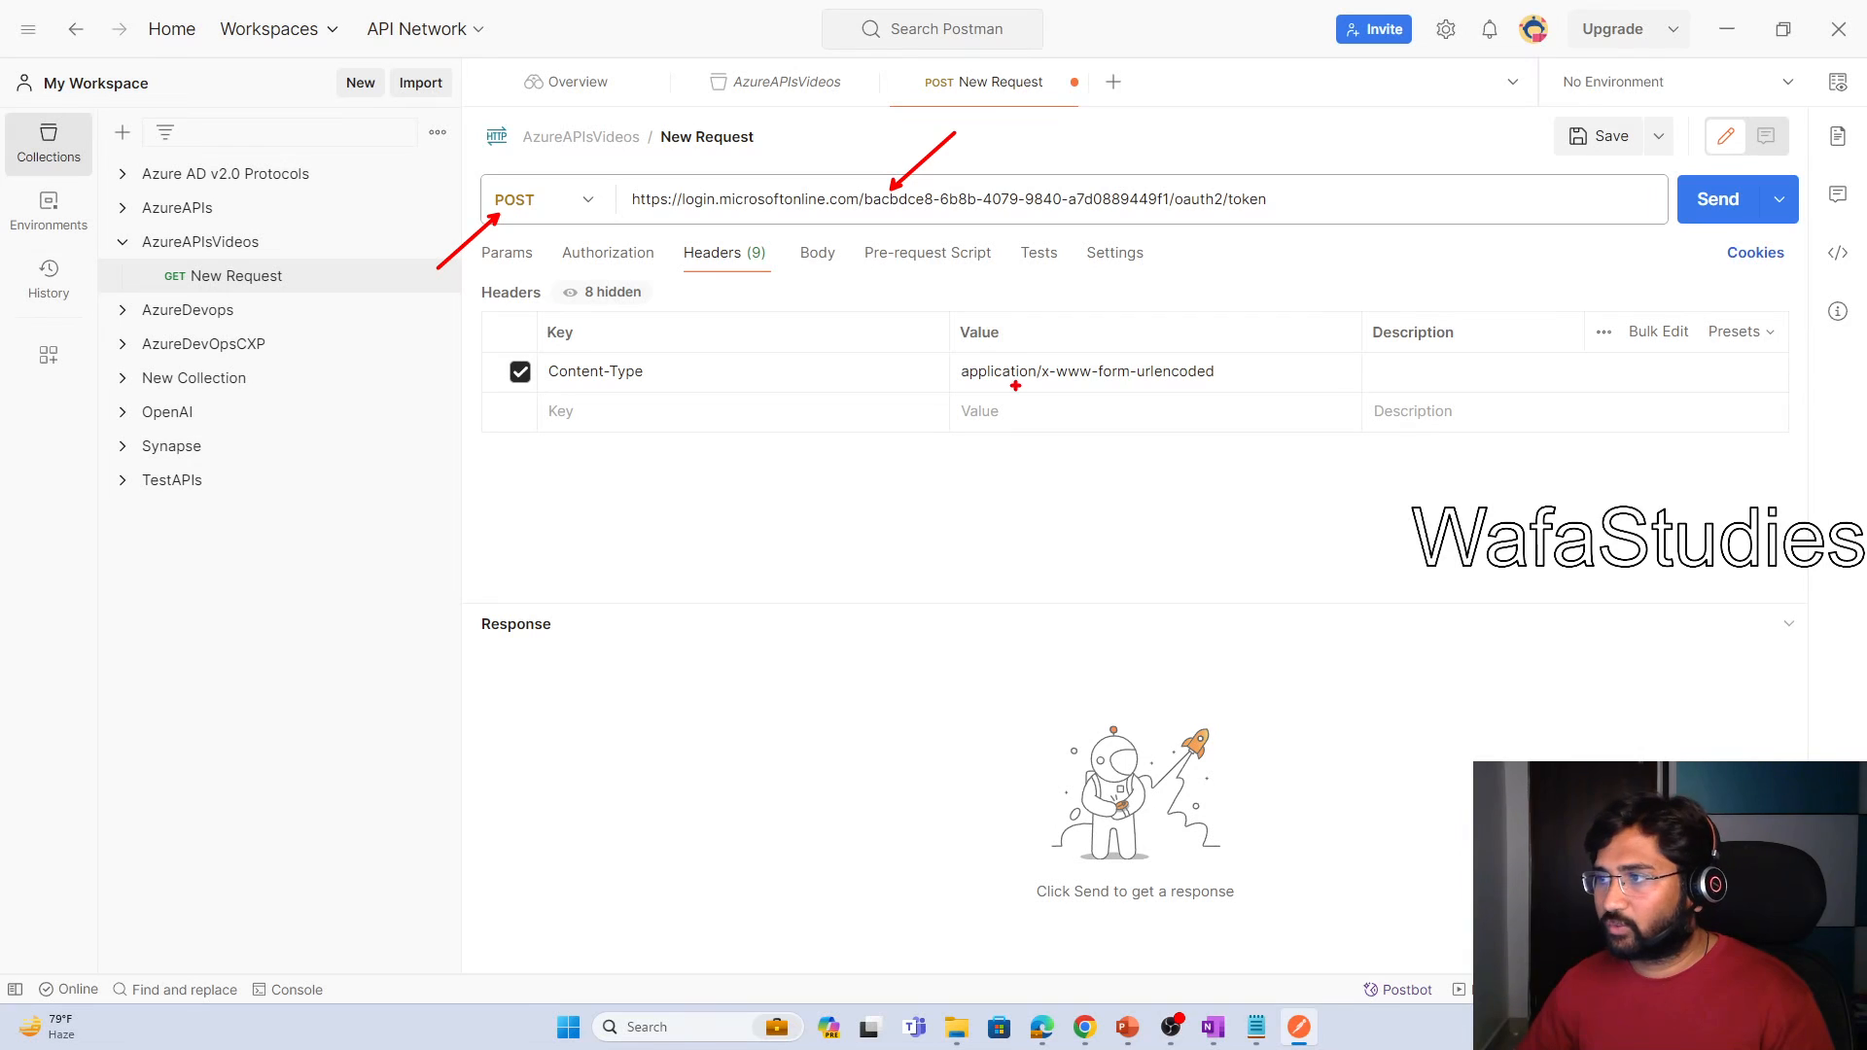
pyautogui.moveTo(1018, 385); pyautogui.dragTo(1048, 476)
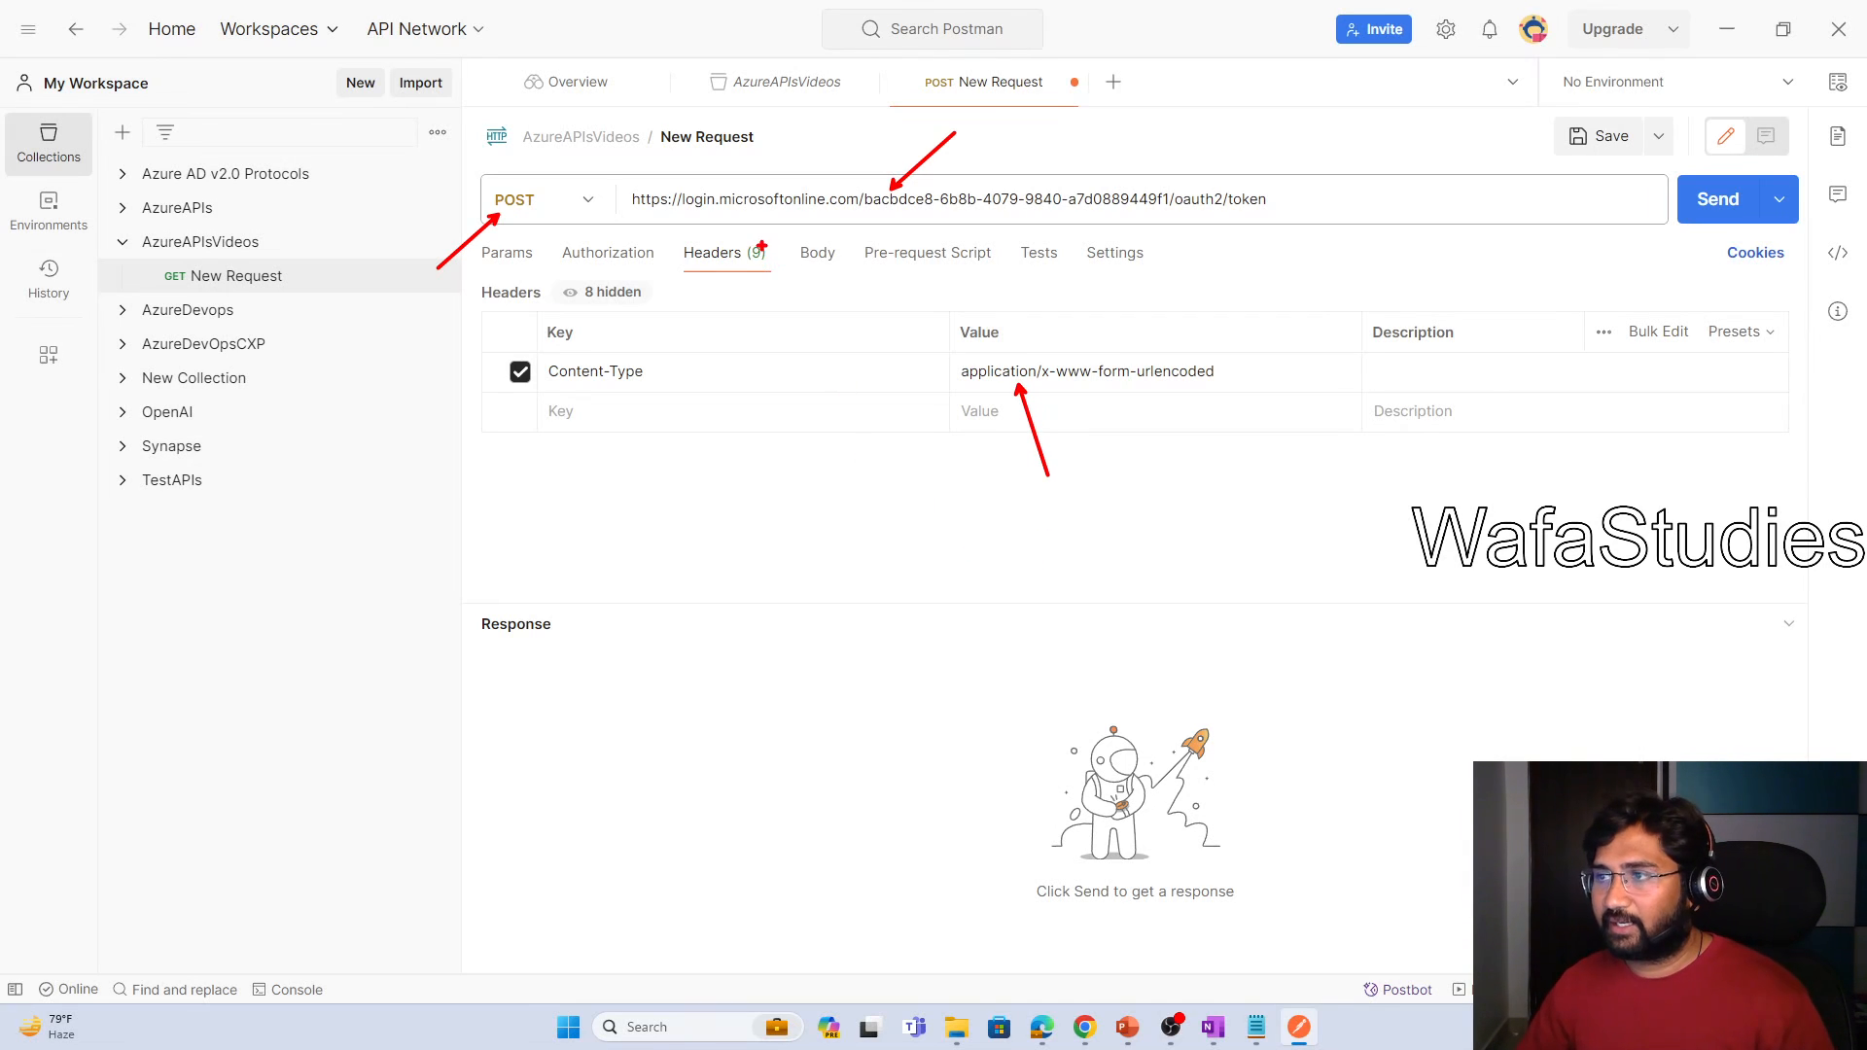
pyautogui.moveTo(672, 231); pyautogui.dragTo(814, 301)
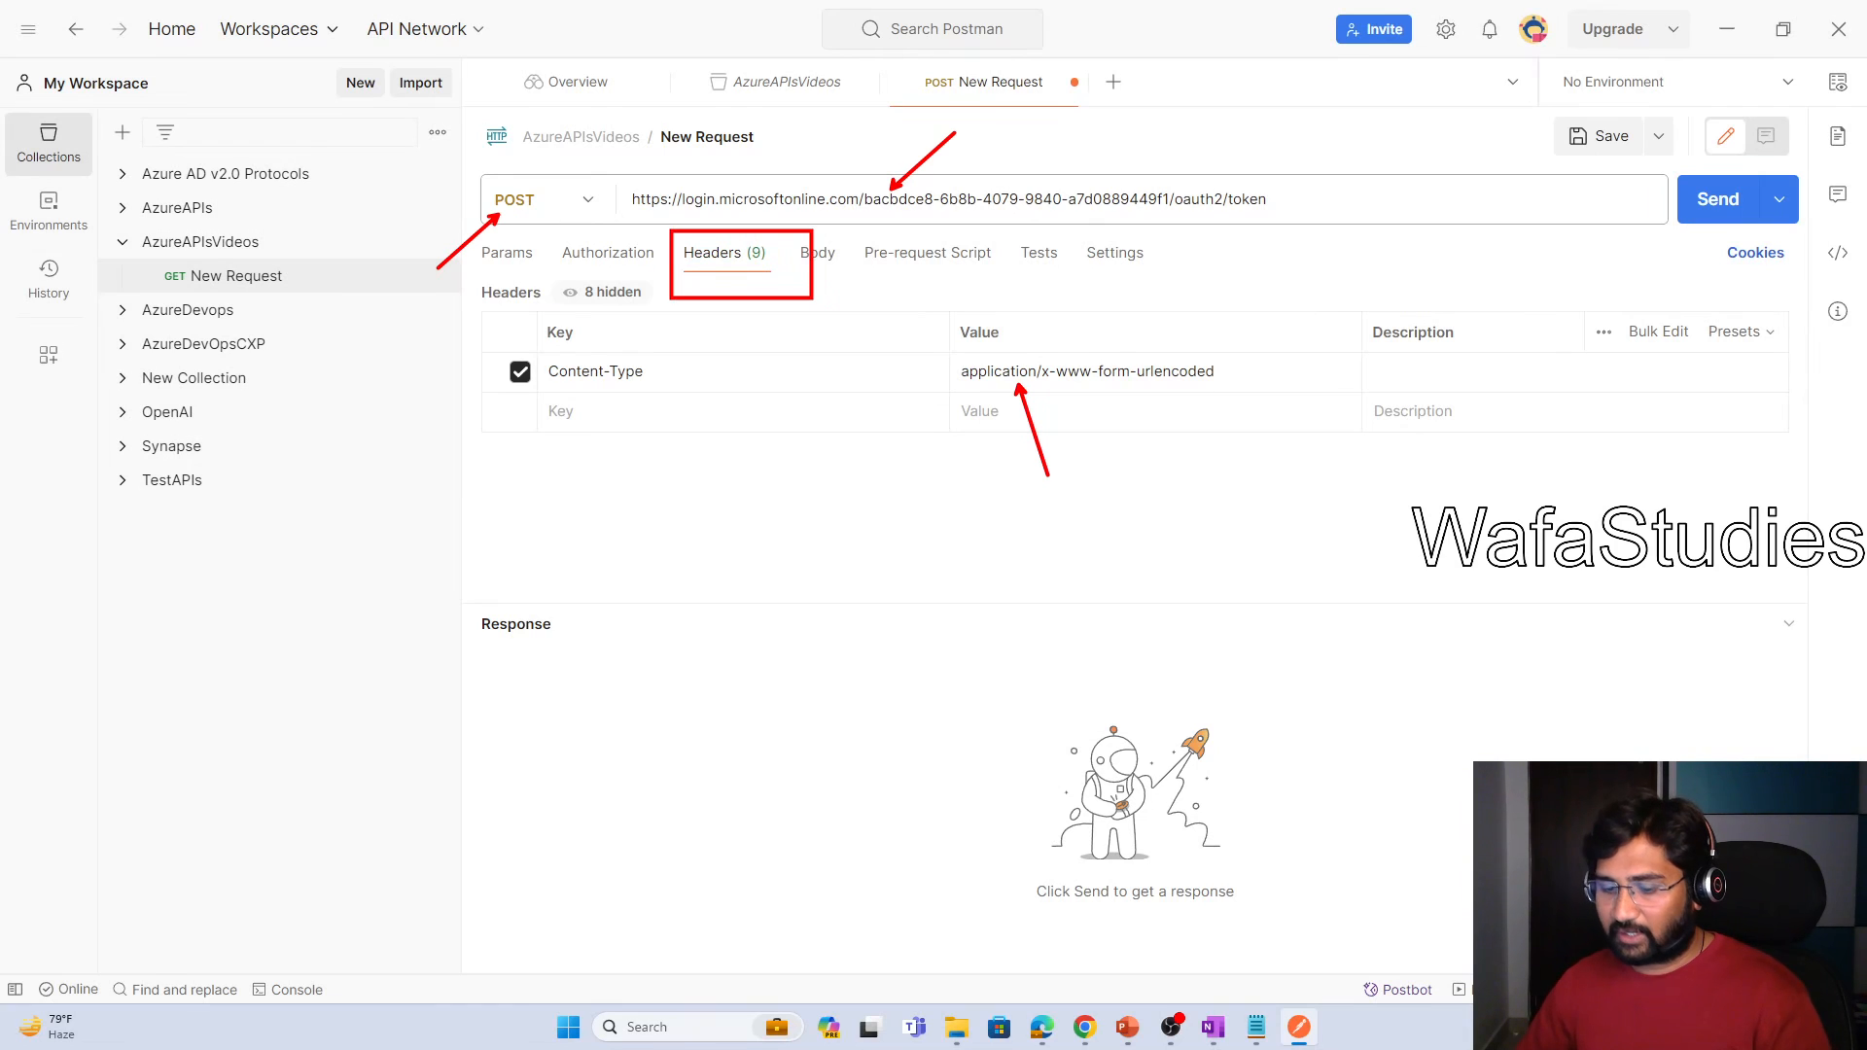
pyautogui.press('Escape')
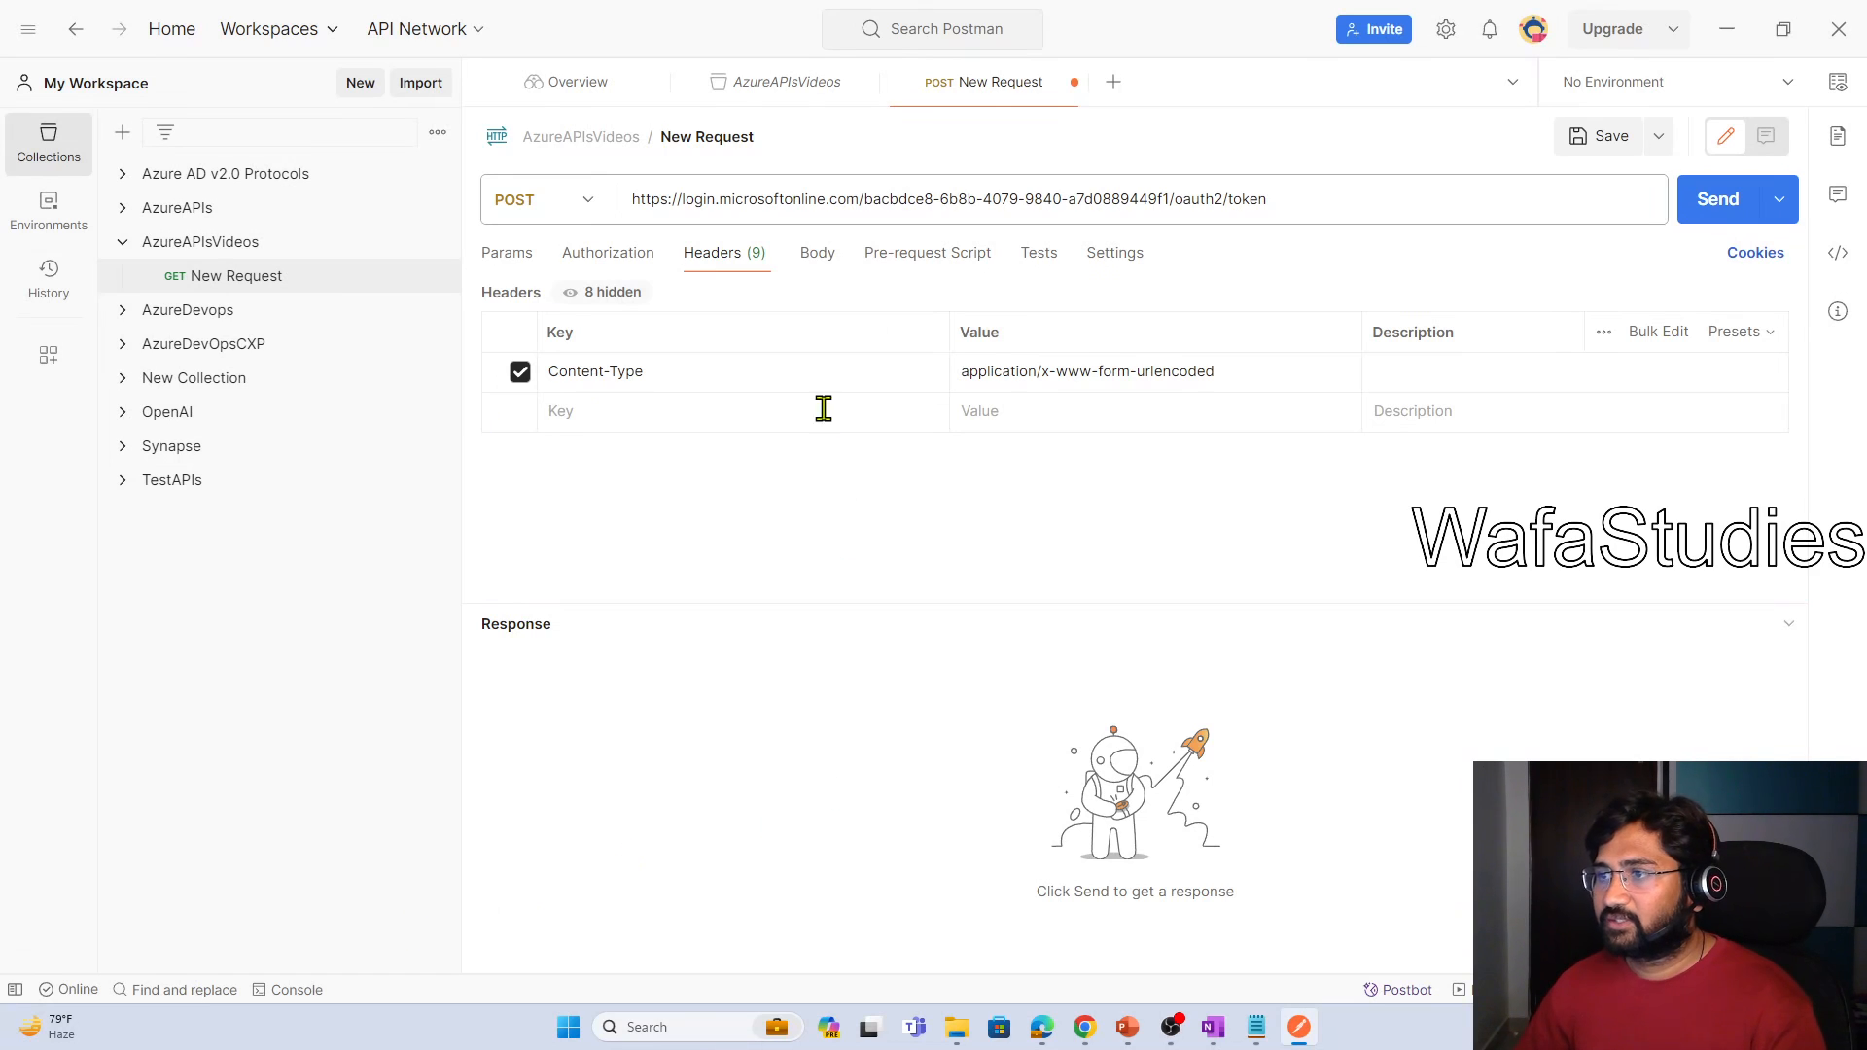
# Set the request body format to x-www-form-urlencoded, checking it against the Content-Type header
pyautogui.click(815, 262)
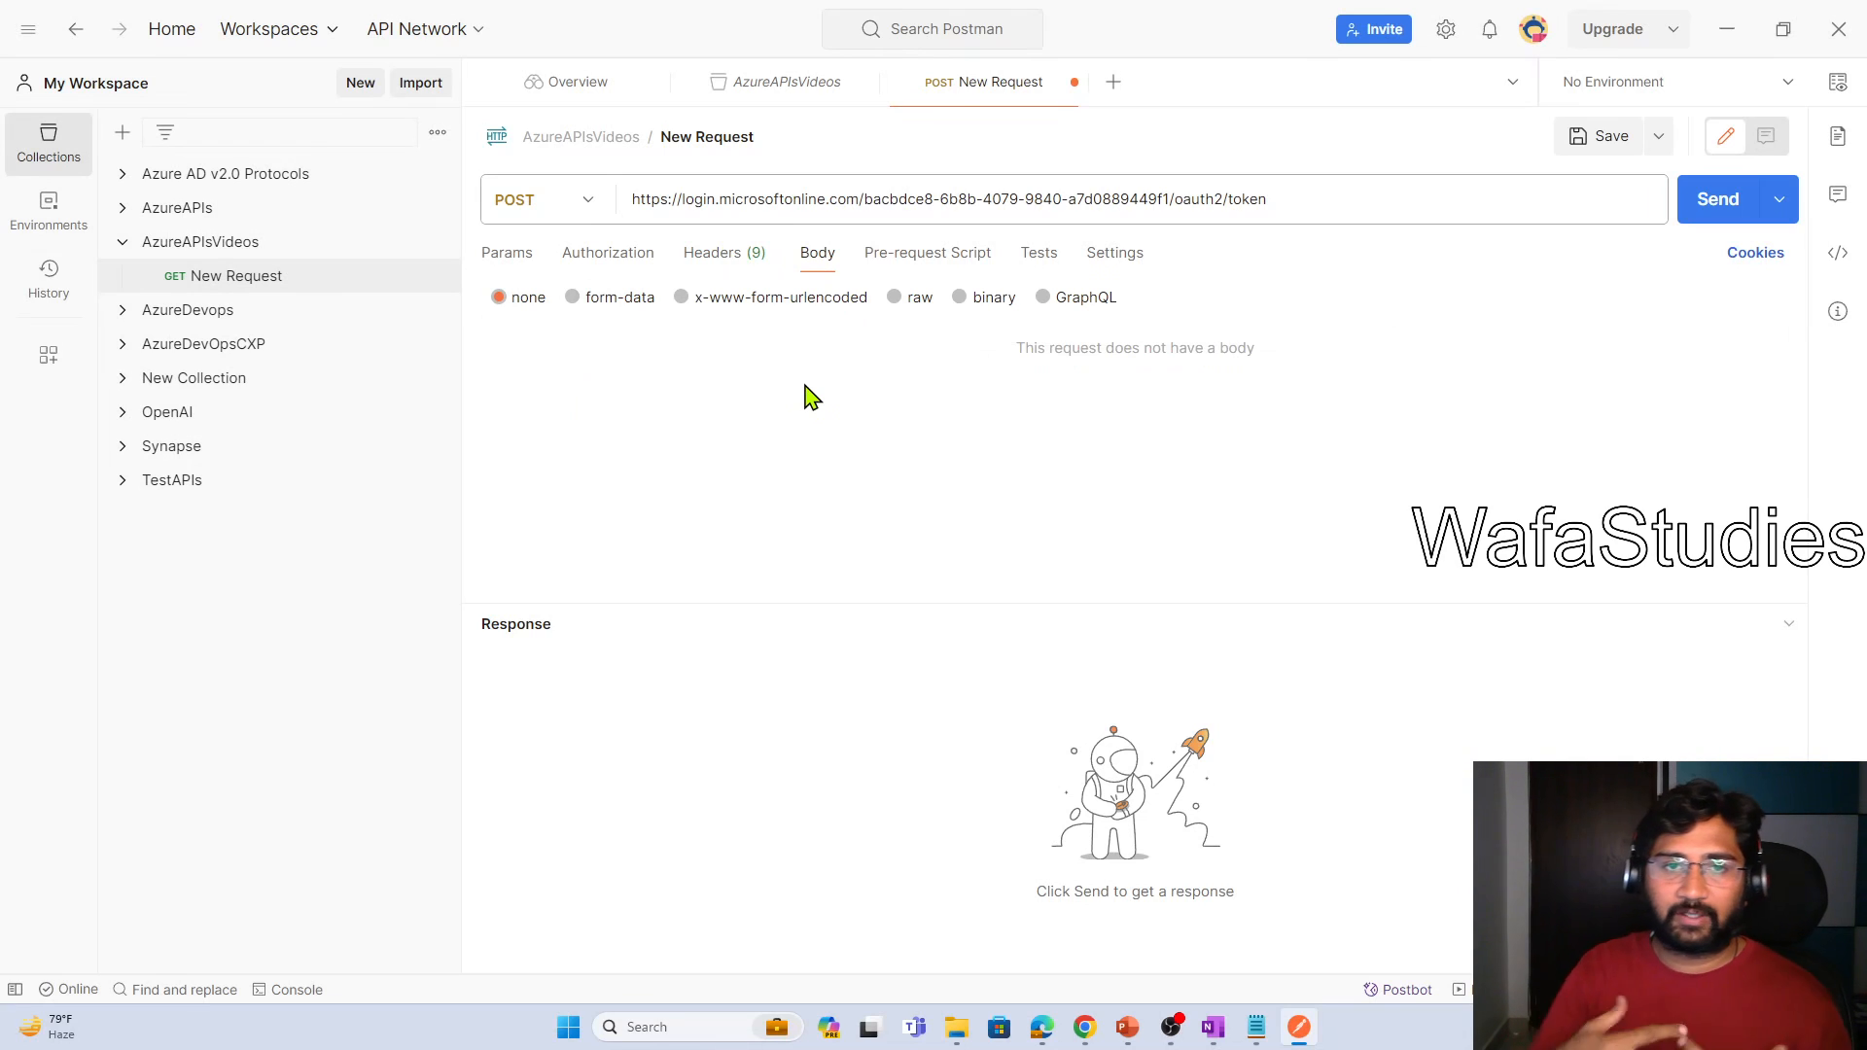
pyautogui.click(754, 262)
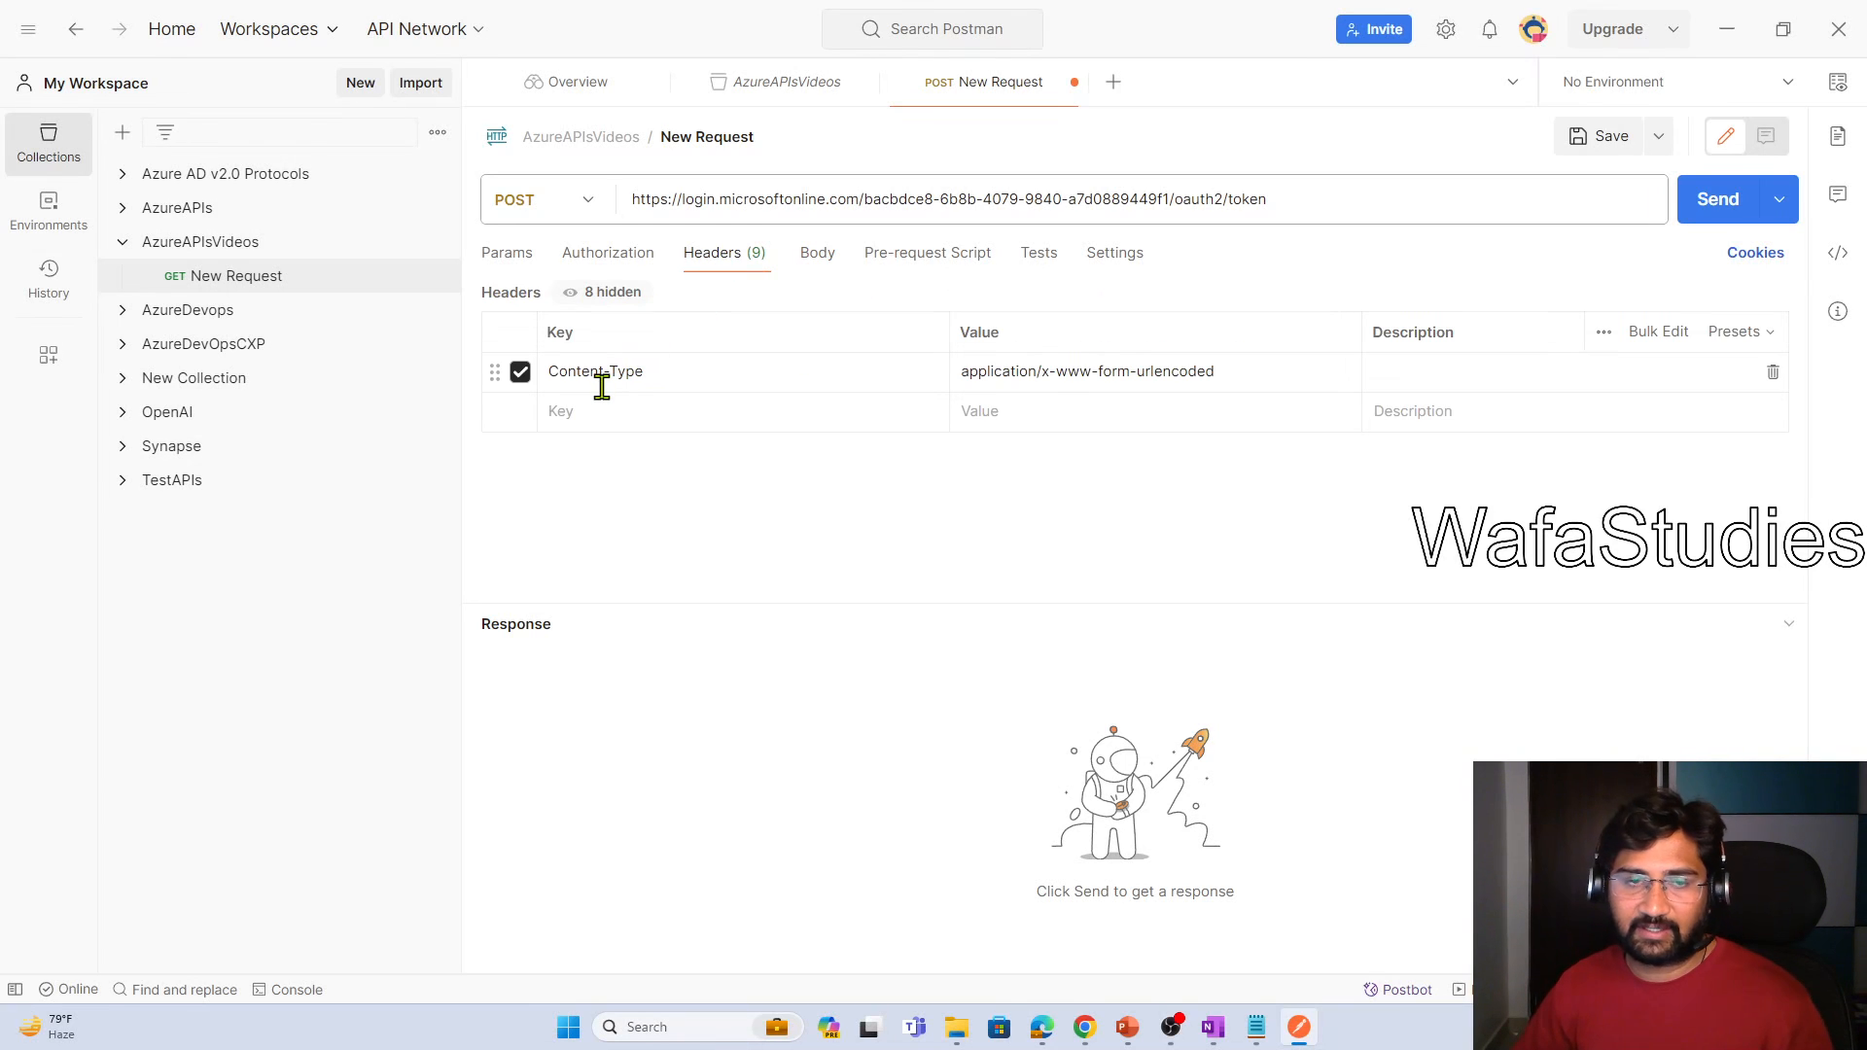
pyautogui.click(817, 256)
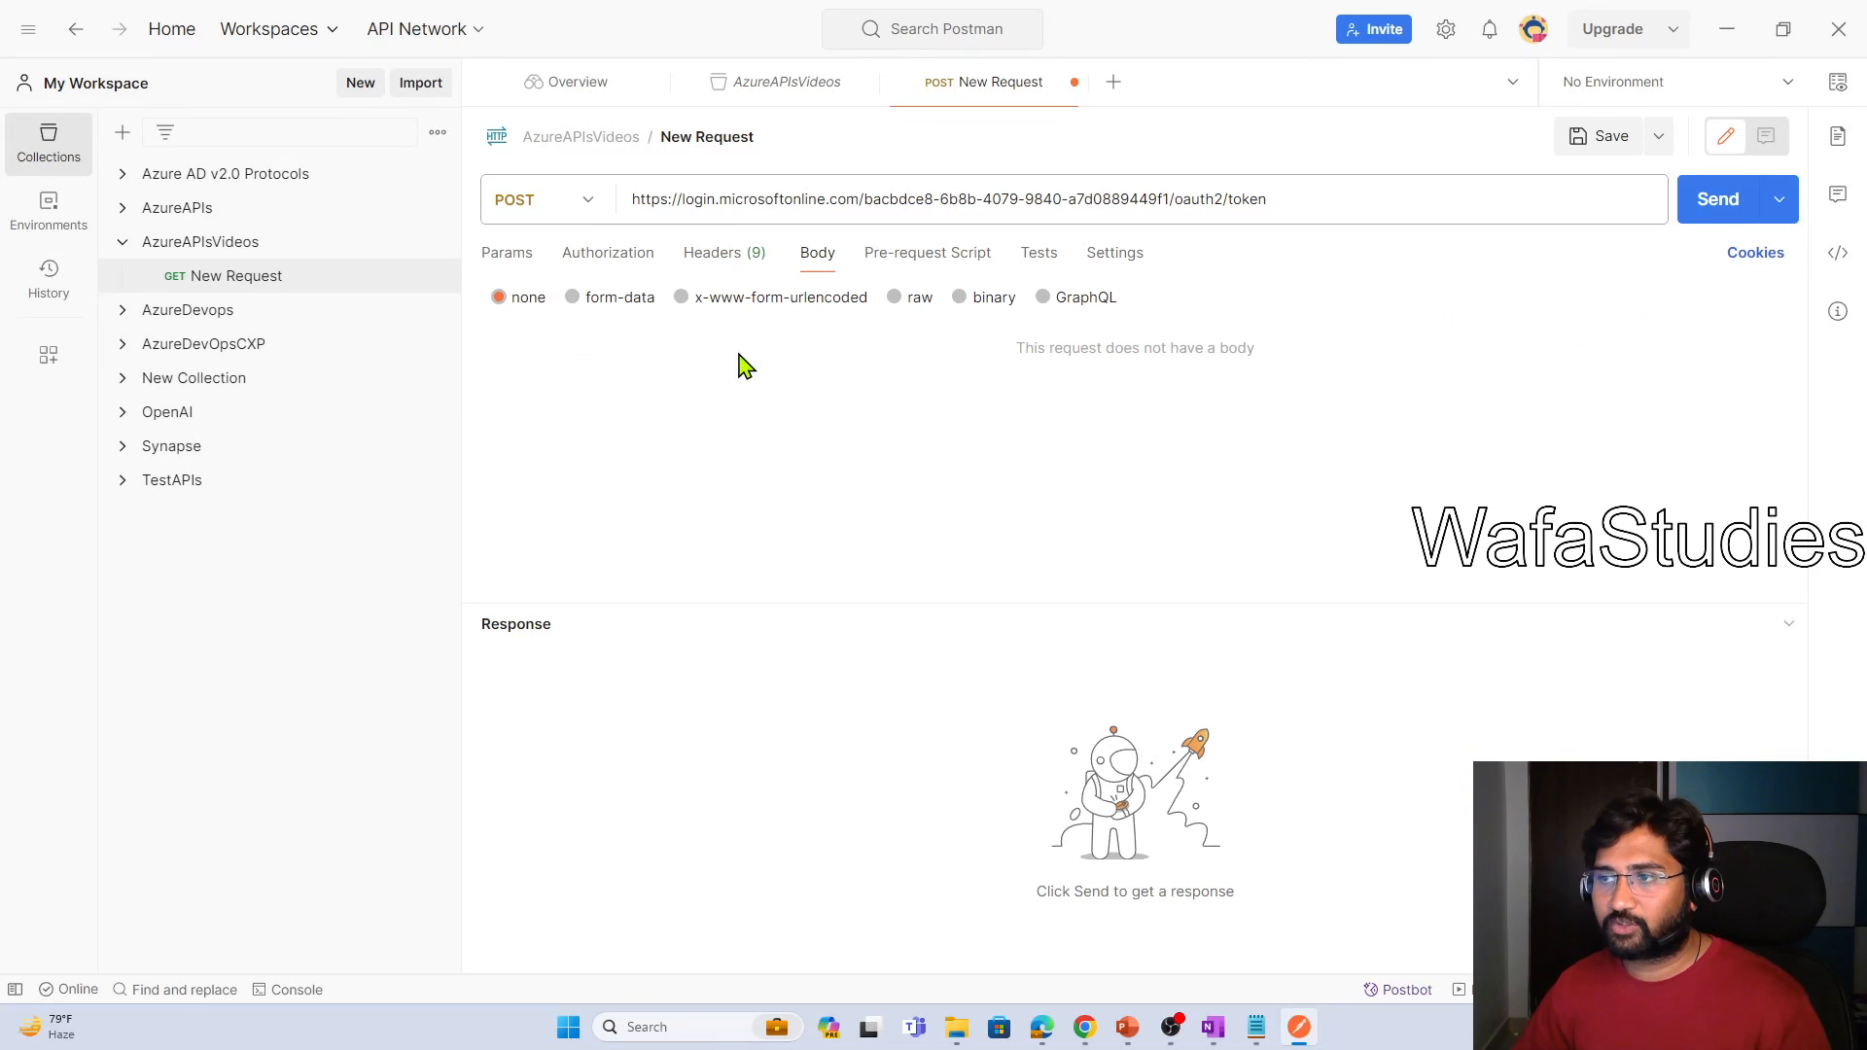
pyautogui.click(788, 313)
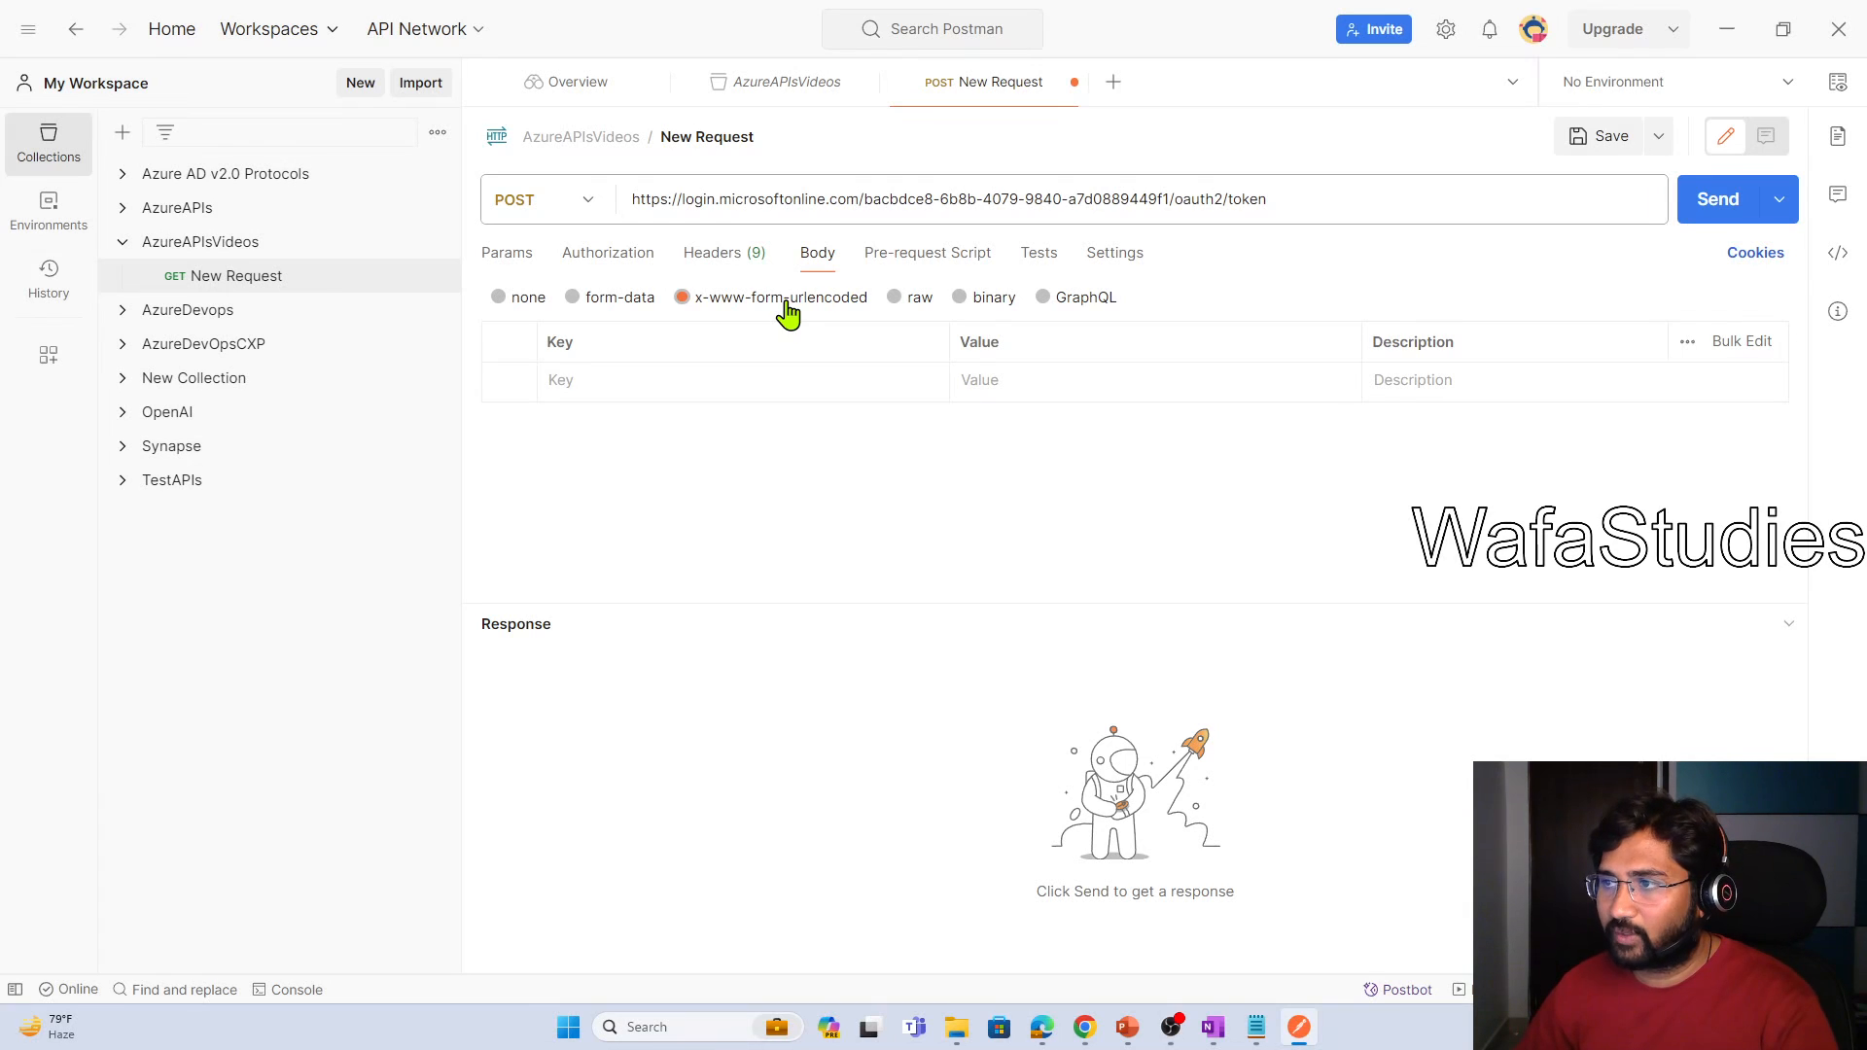
pyautogui.click(724, 255)
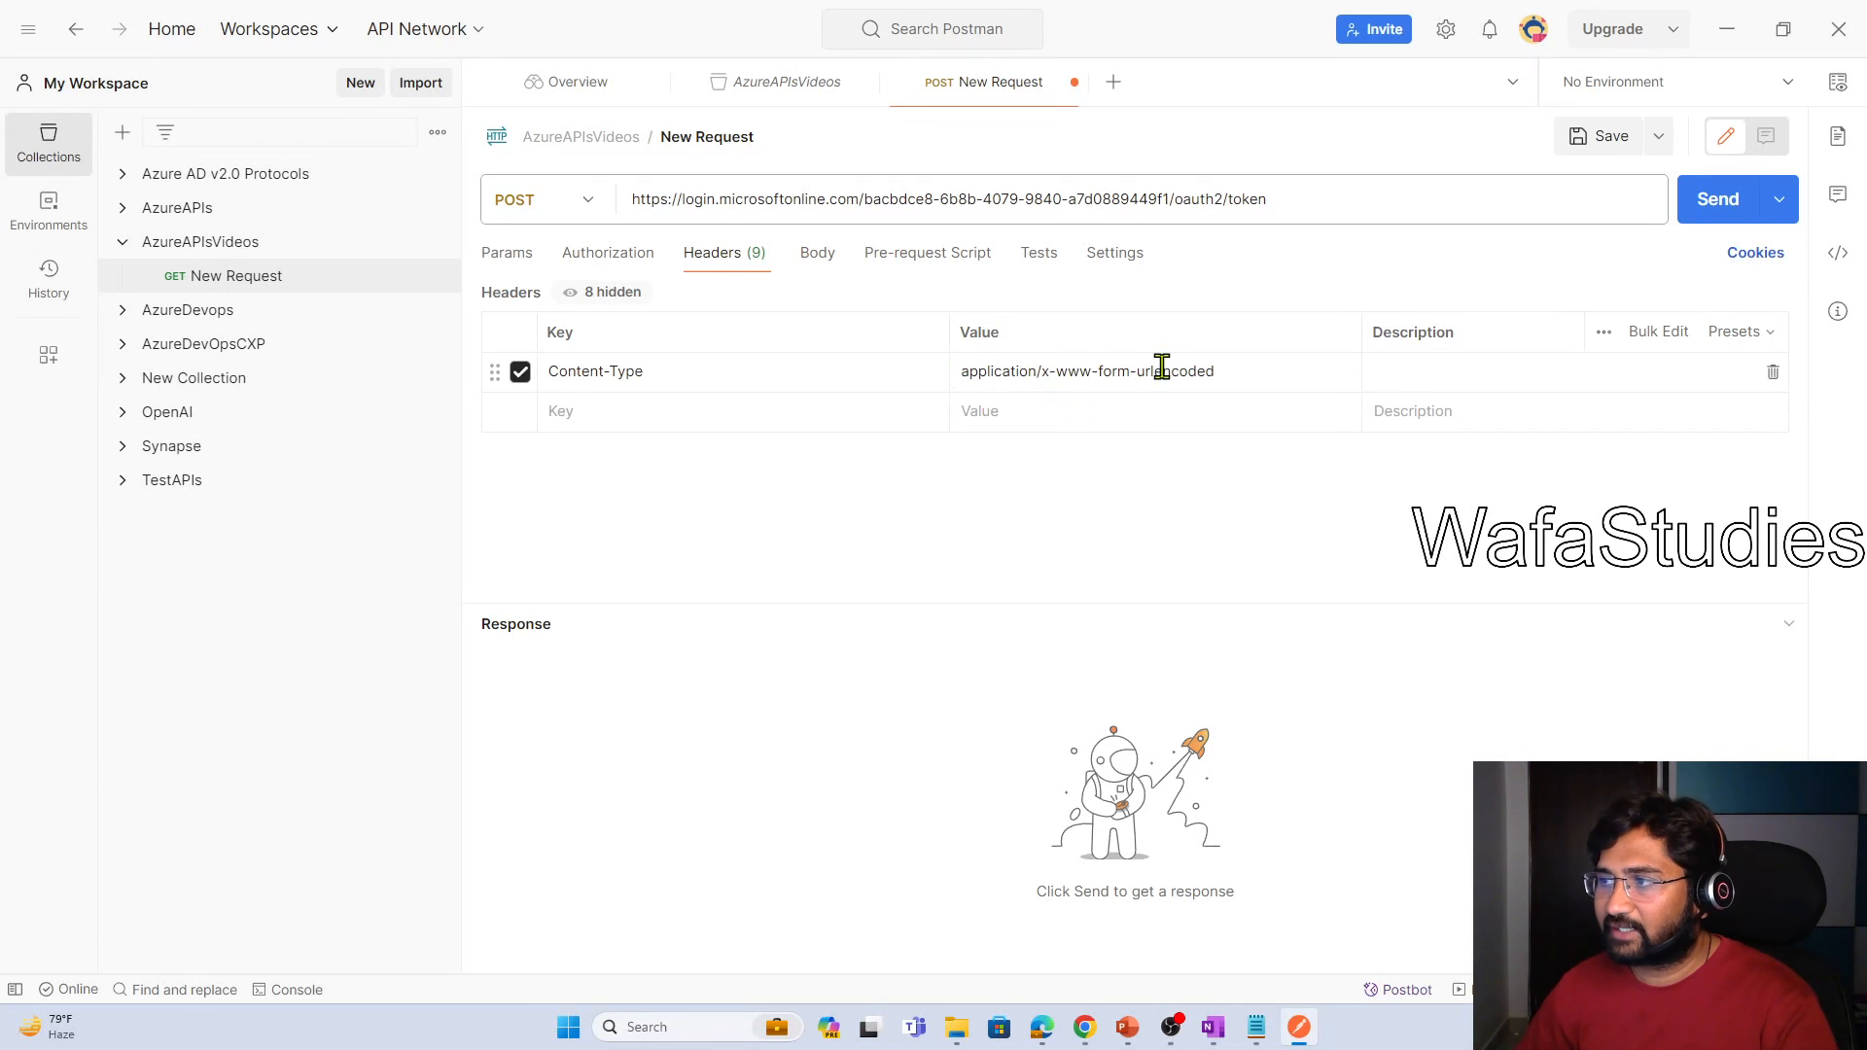
pyautogui.click(826, 257)
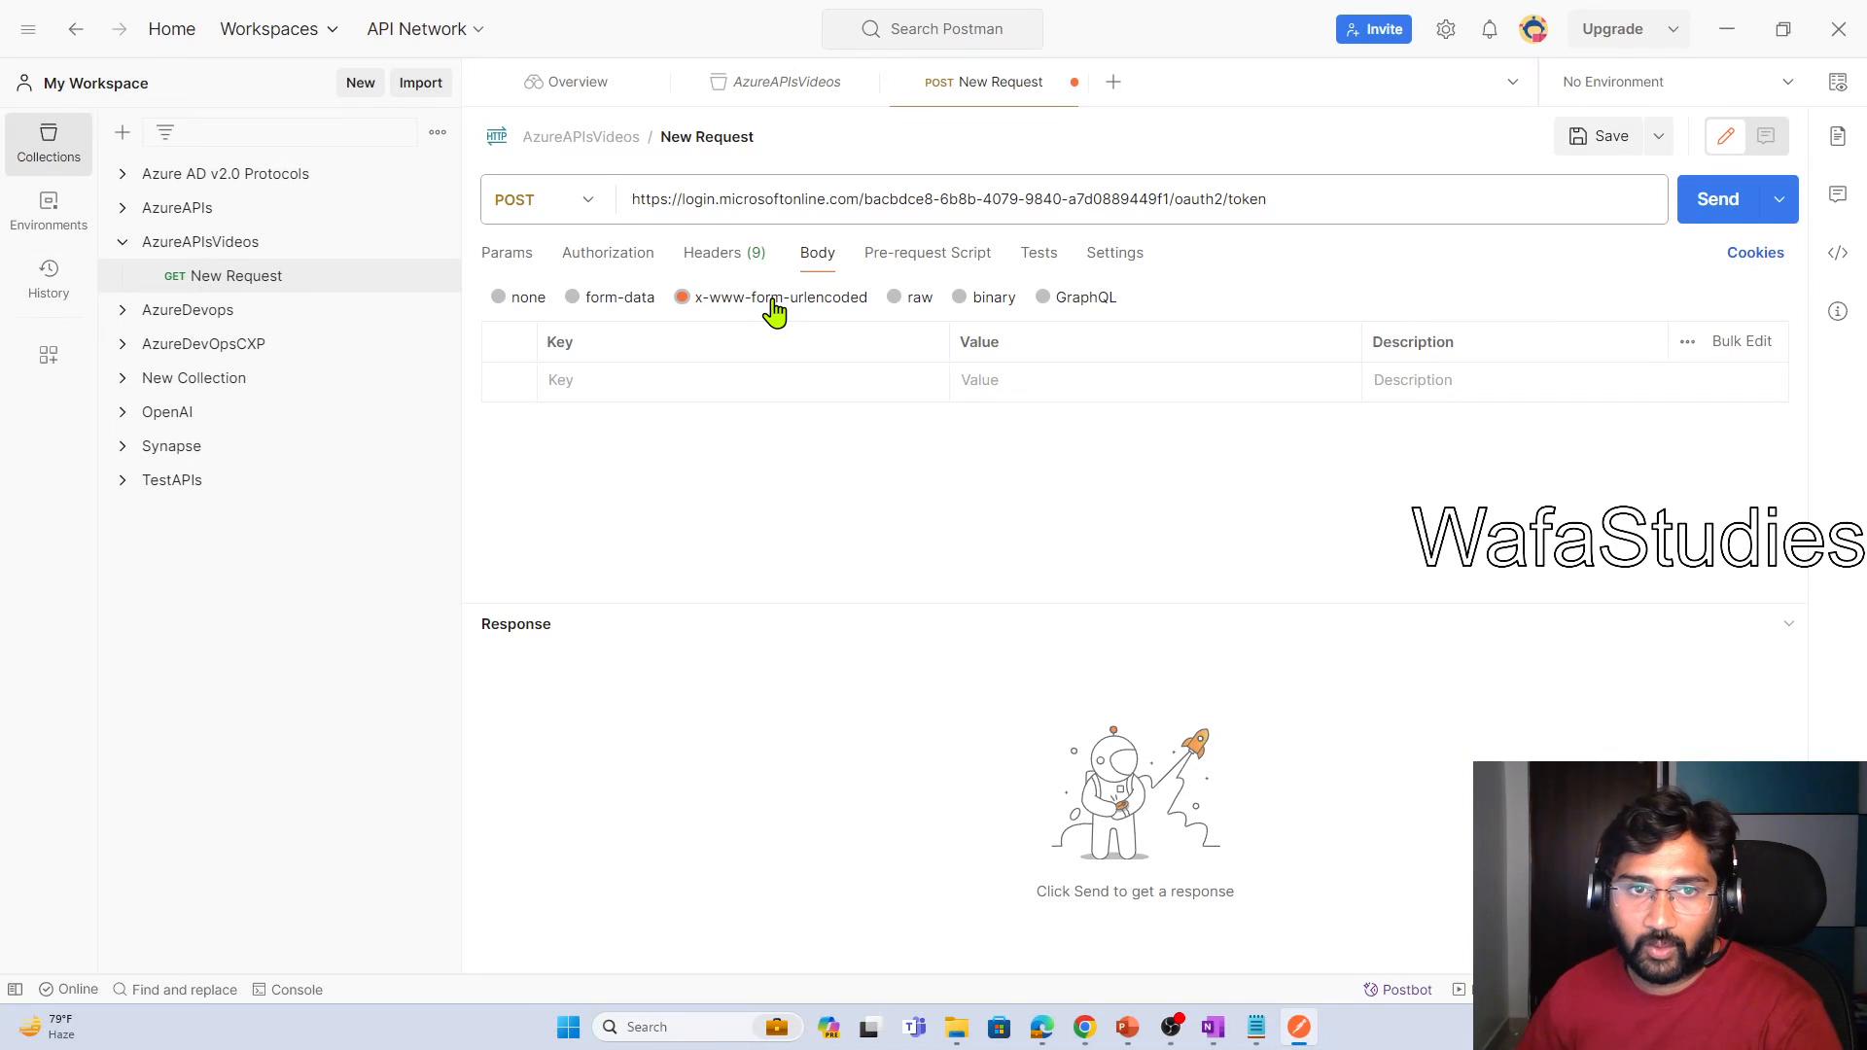
# Add the body parameter grant_type with the value client_credentials
pyautogui.click(614, 381)
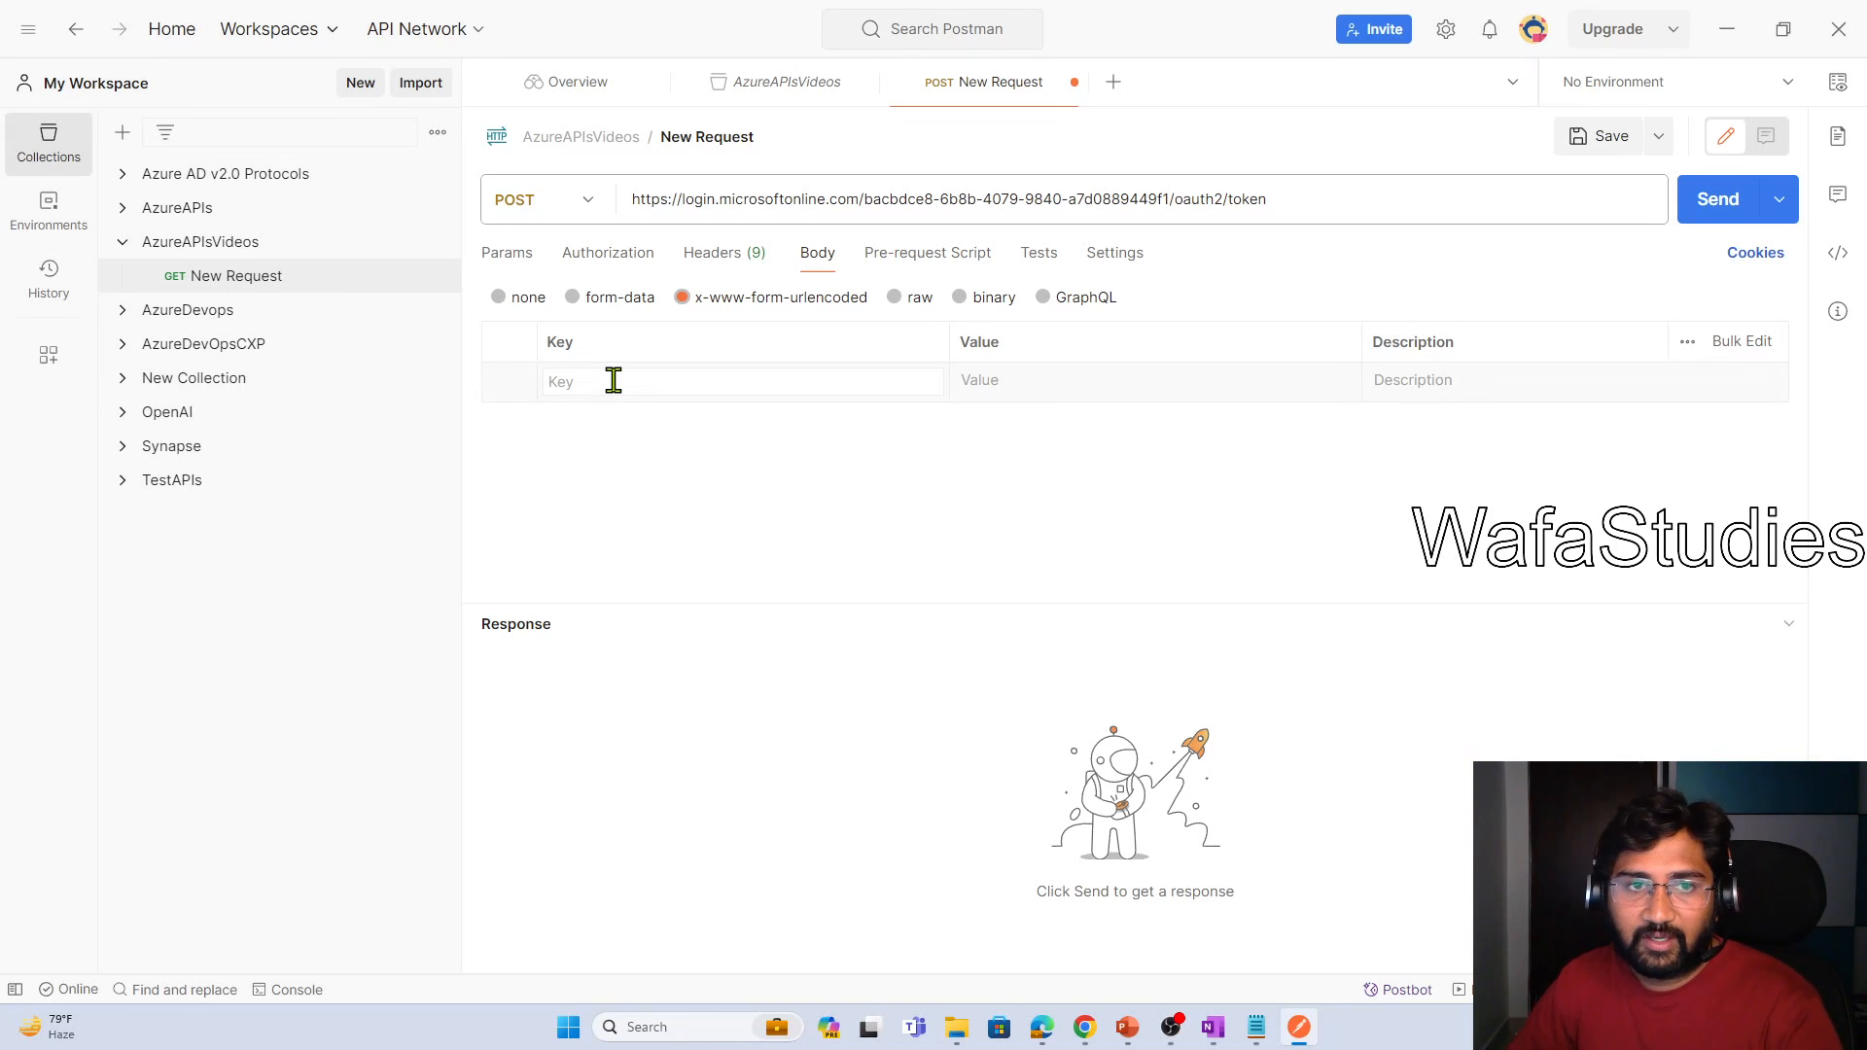
pyautogui.write('grant_type')
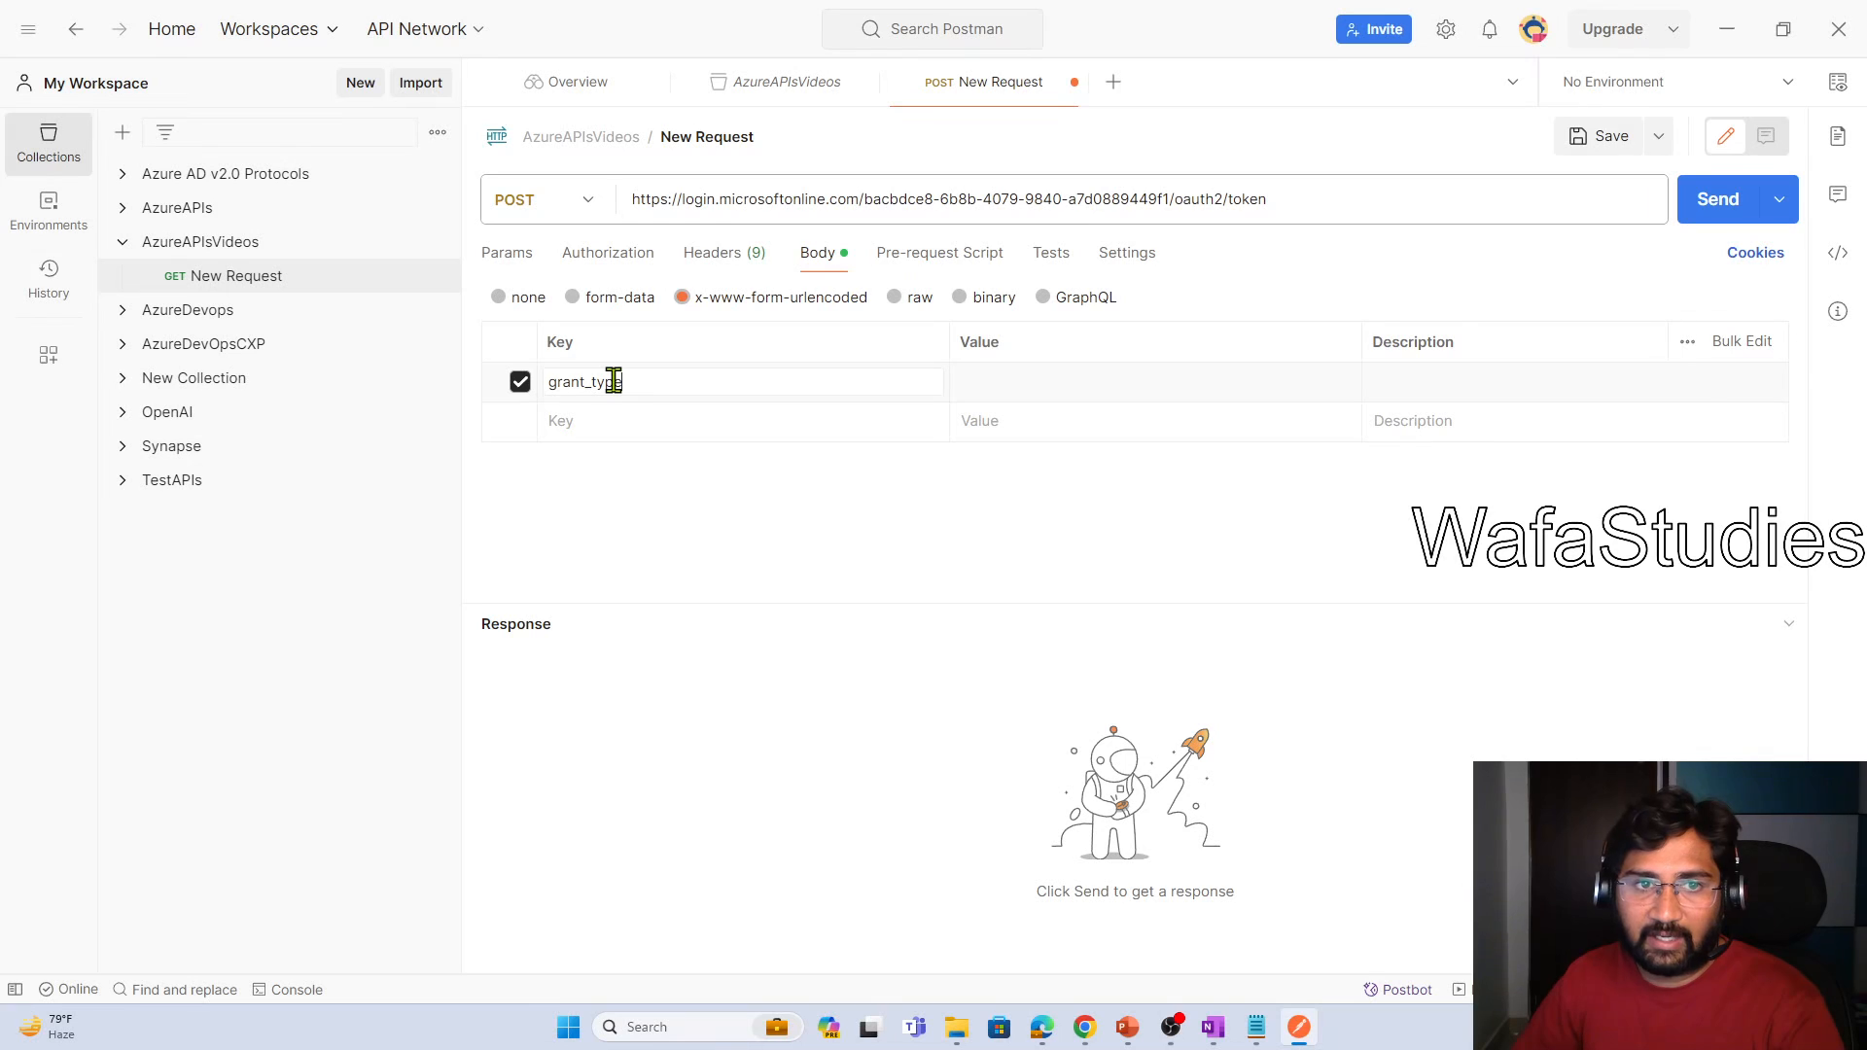
pyautogui.click(1085, 387)
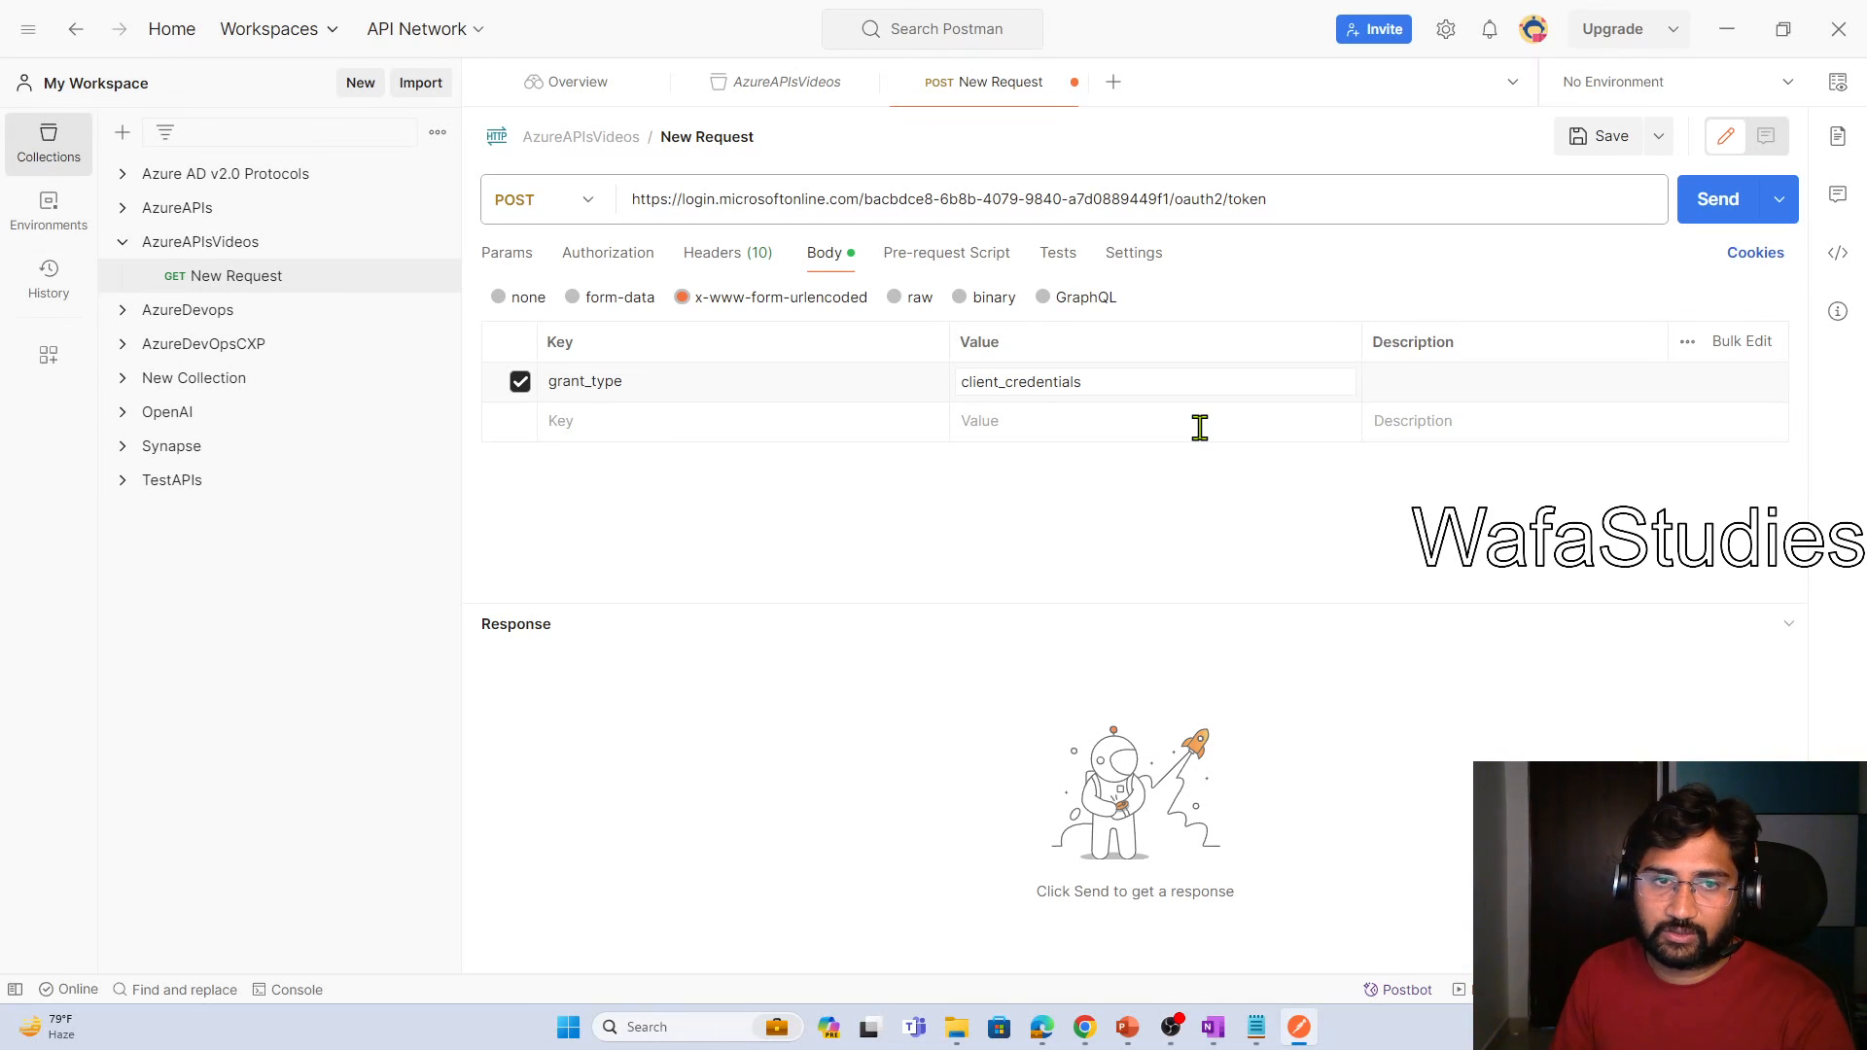
# Add a second body parameter with the key client_id
pyautogui.click(686, 434)
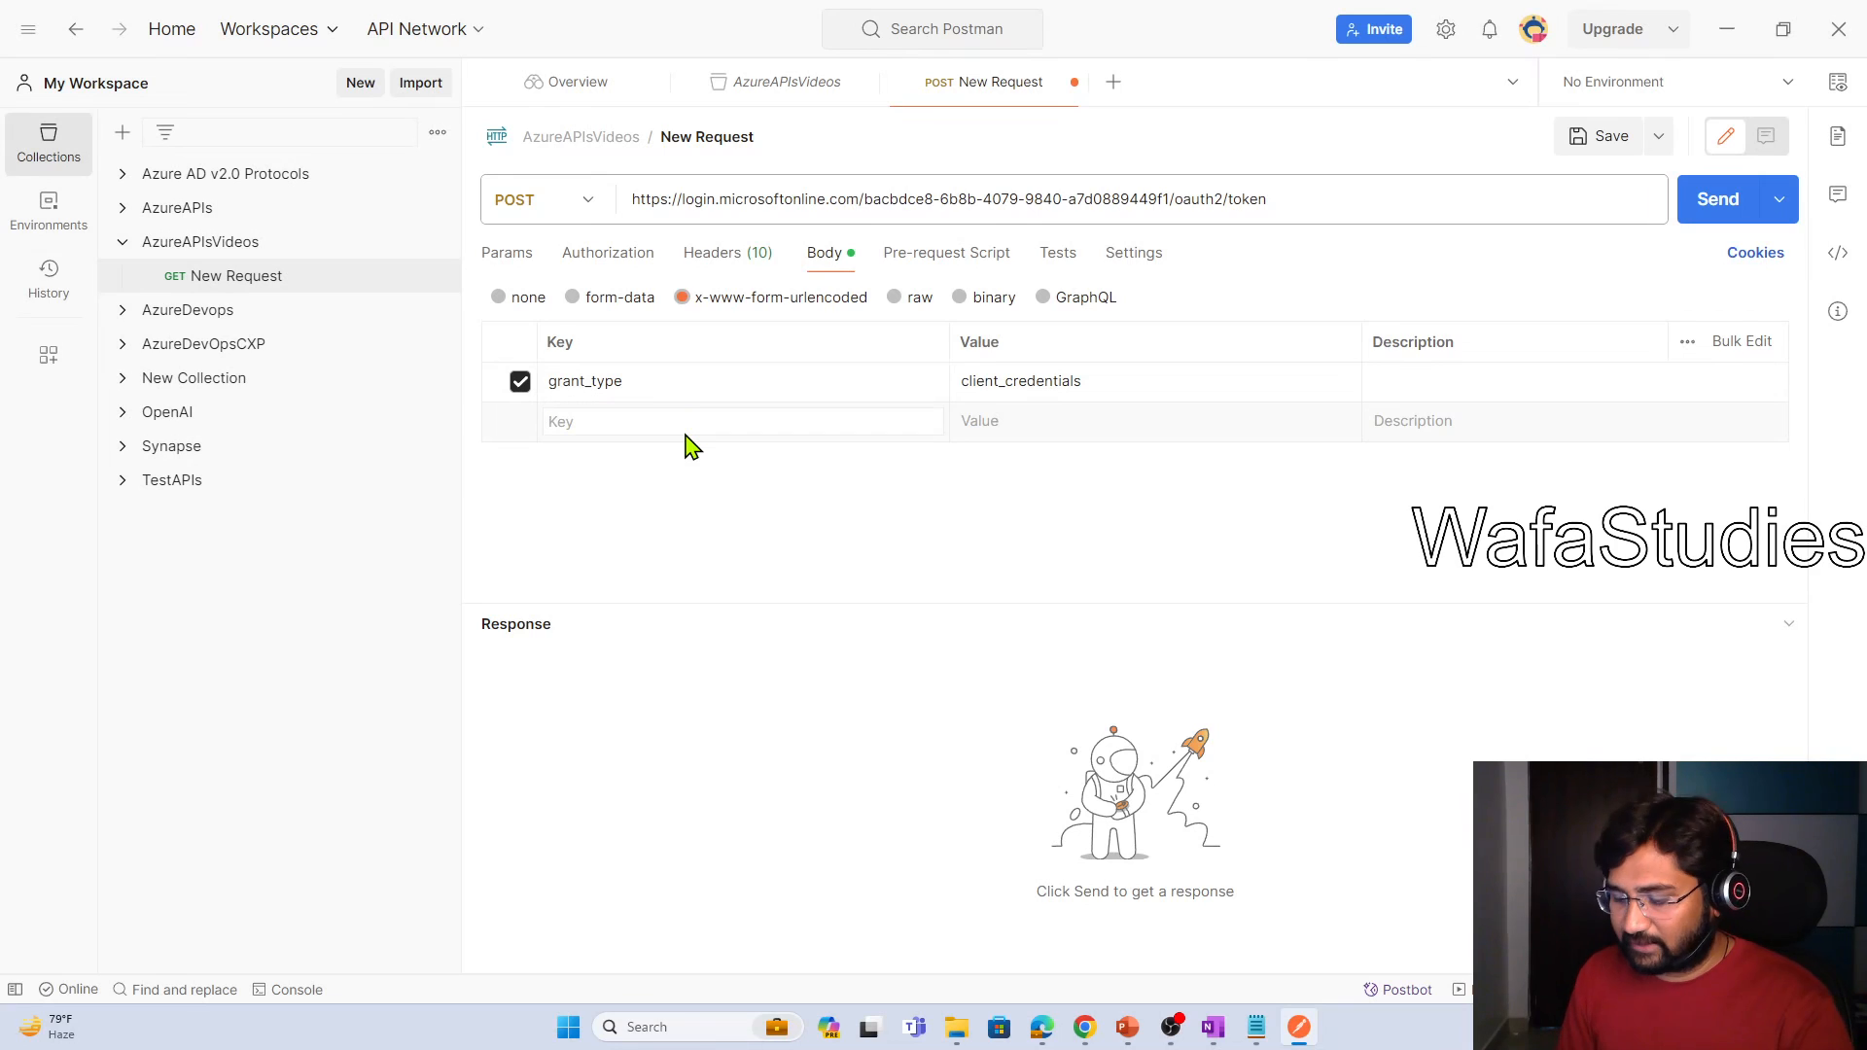
pyautogui.write('client_id')
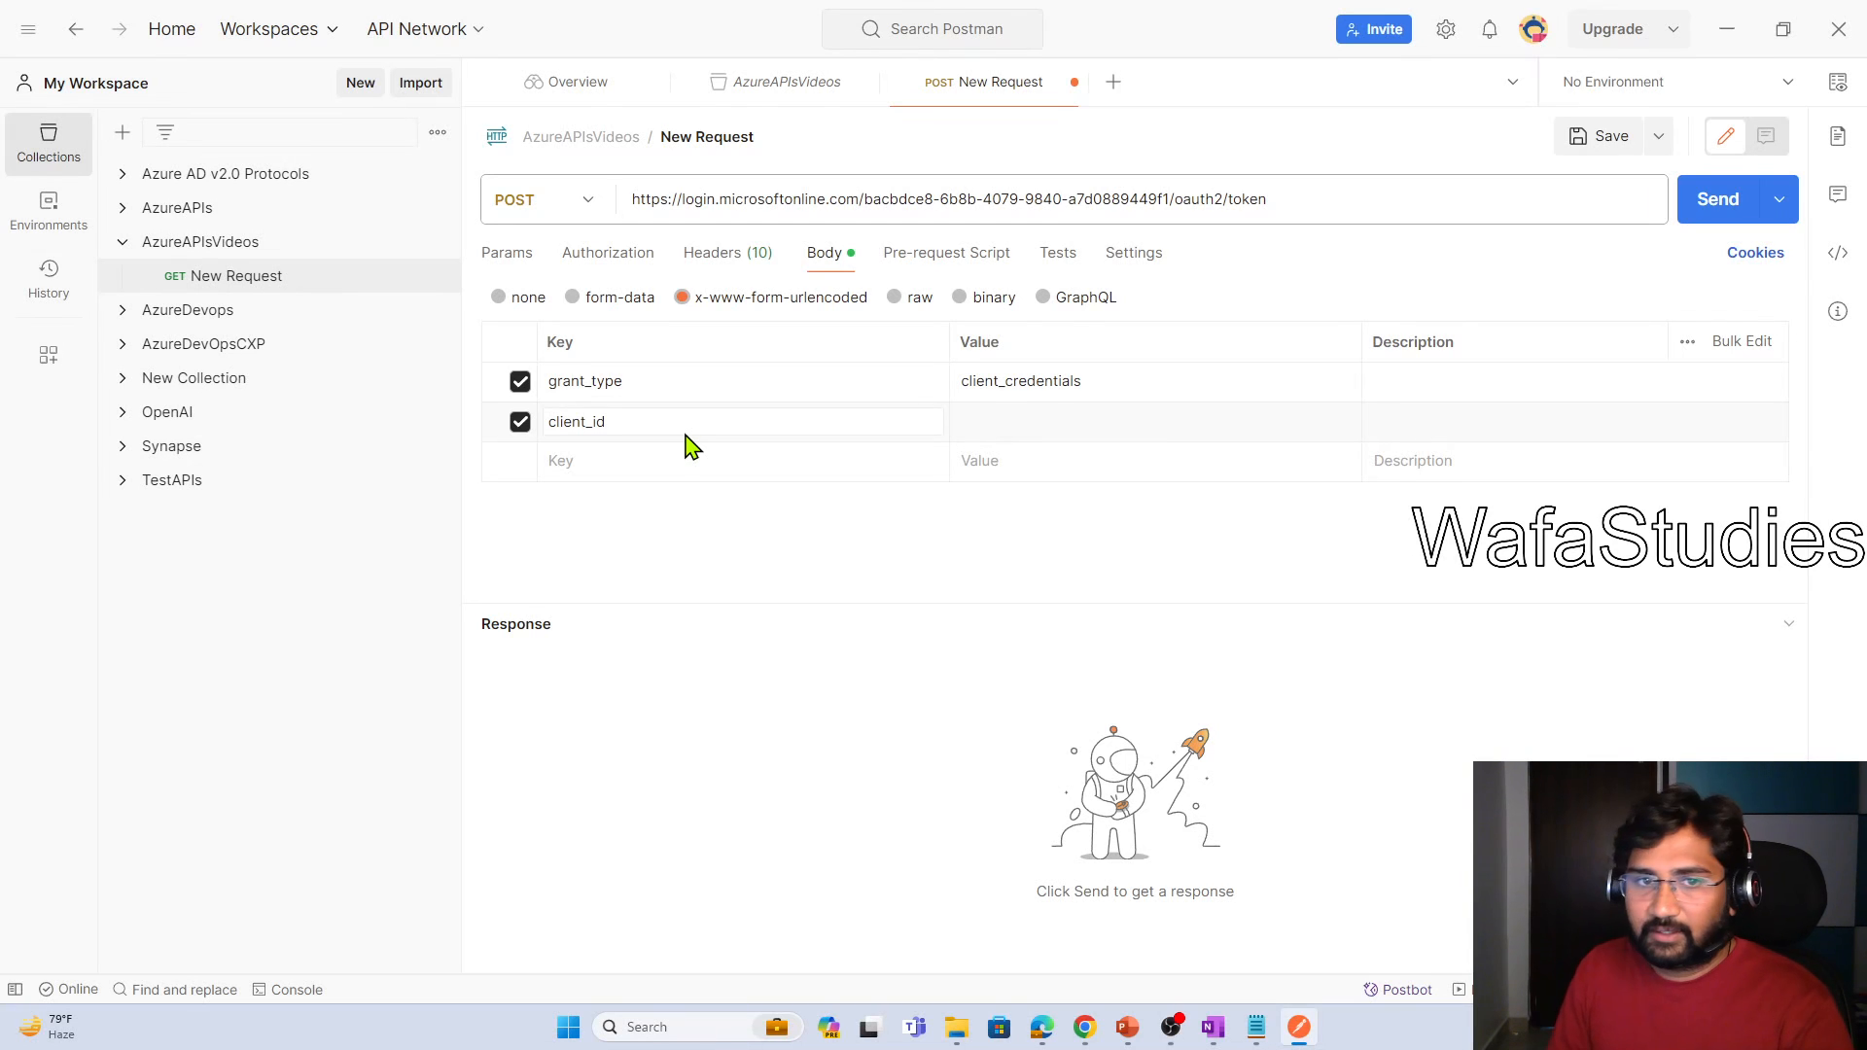
pyautogui.click(989, 421)
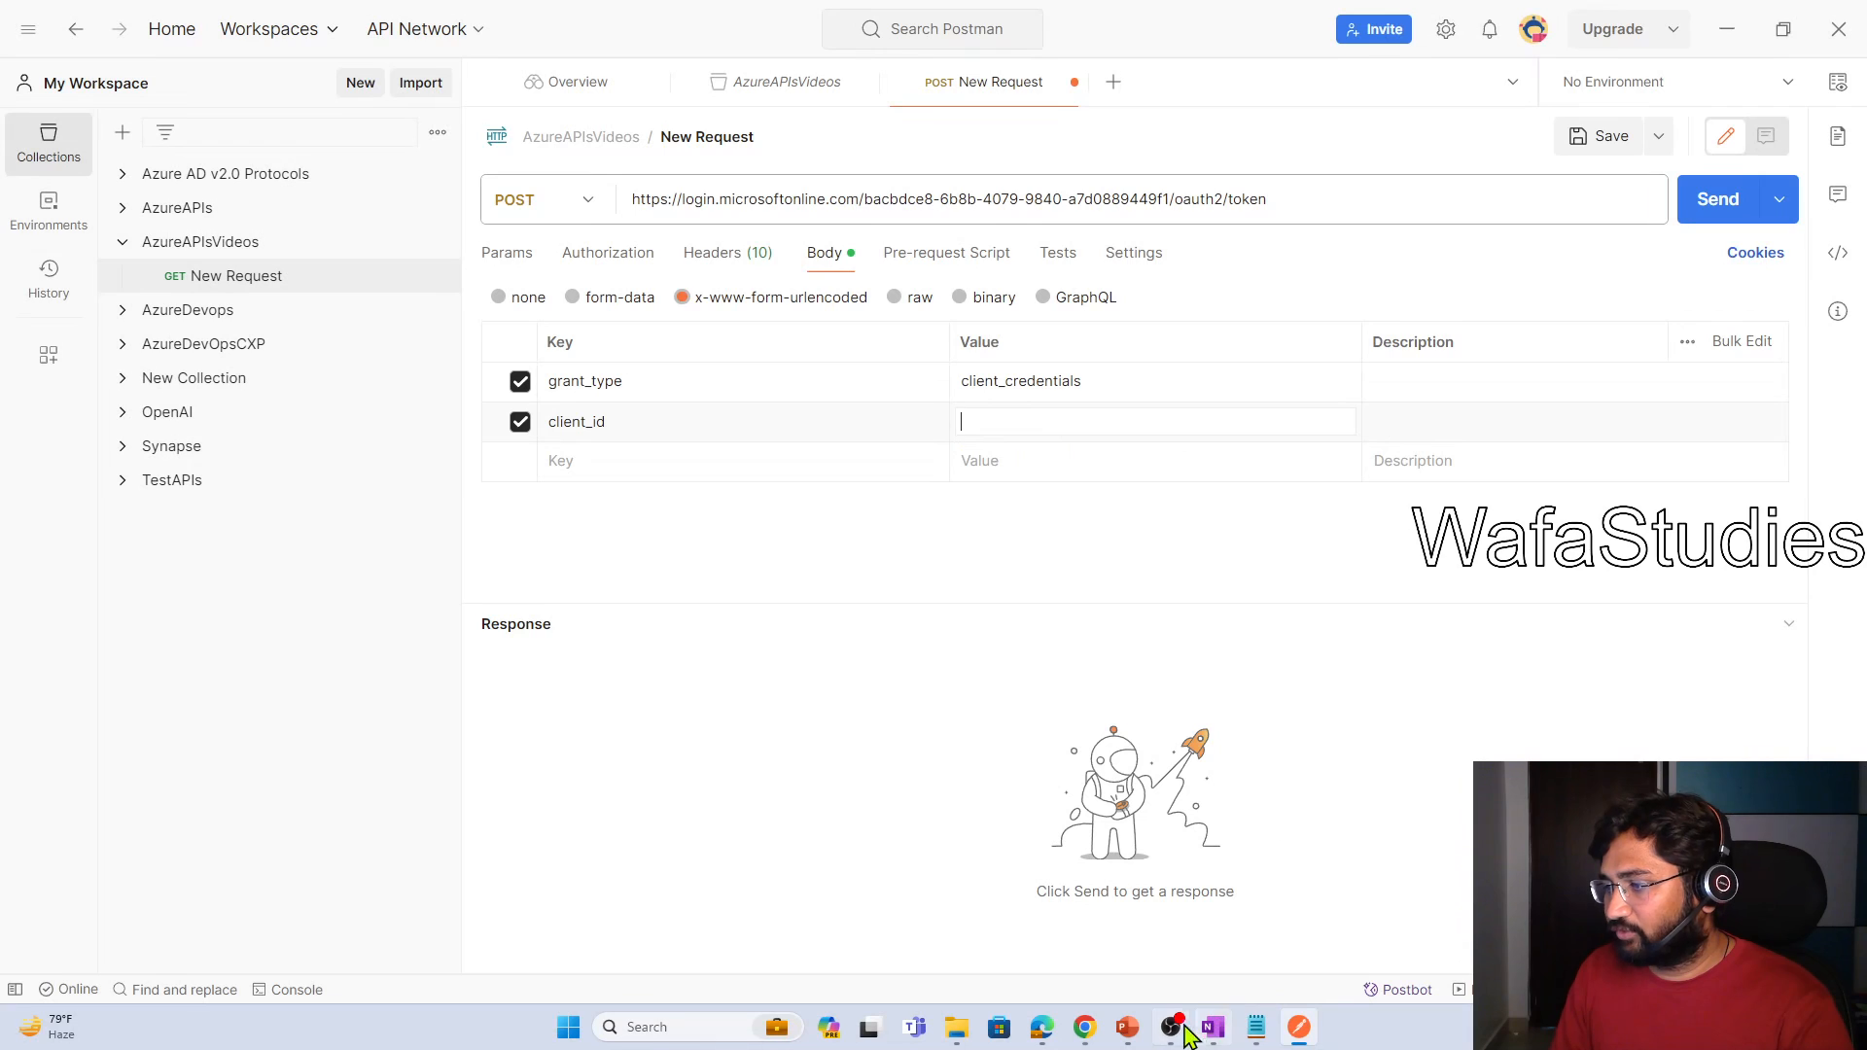
# Switch to the Azure portal in Chrome and open the maheerSP app registration
pyautogui.click(1084, 1027)
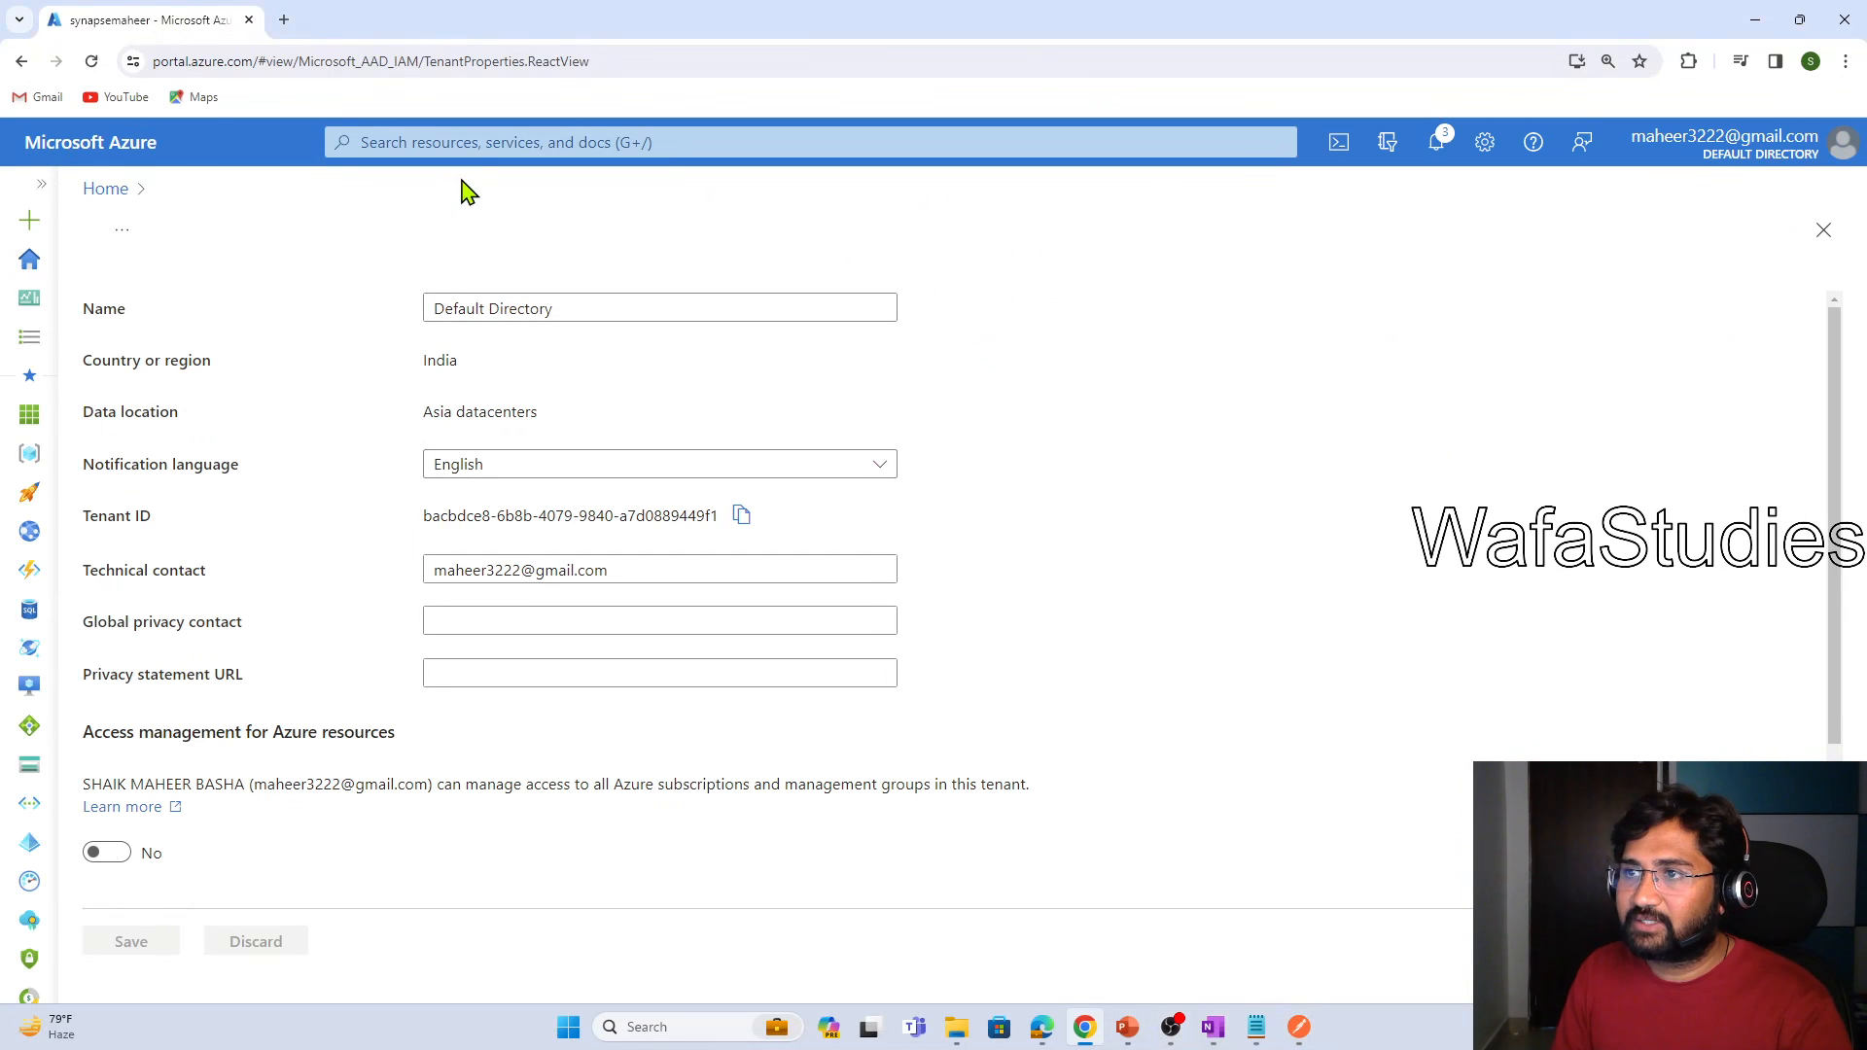
pyautogui.click(479, 146)
pyautogui.write('a')
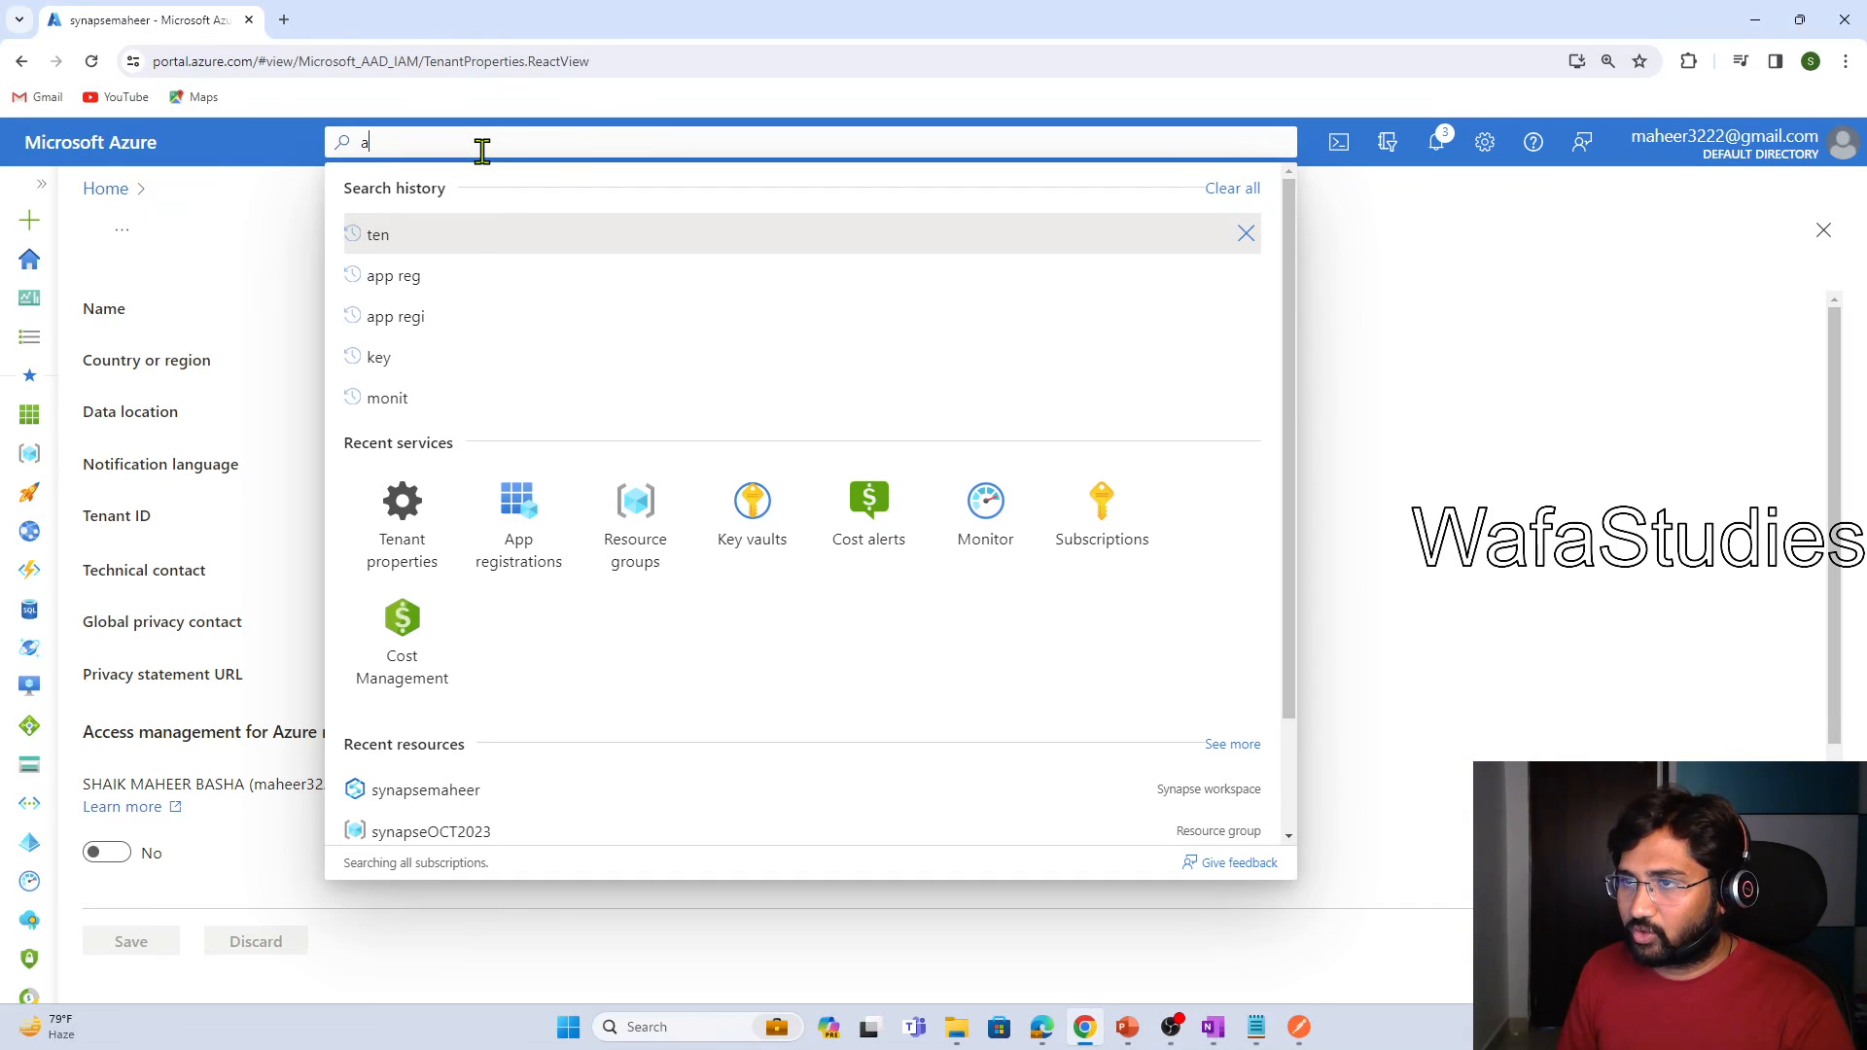
pyautogui.write('pp ser')
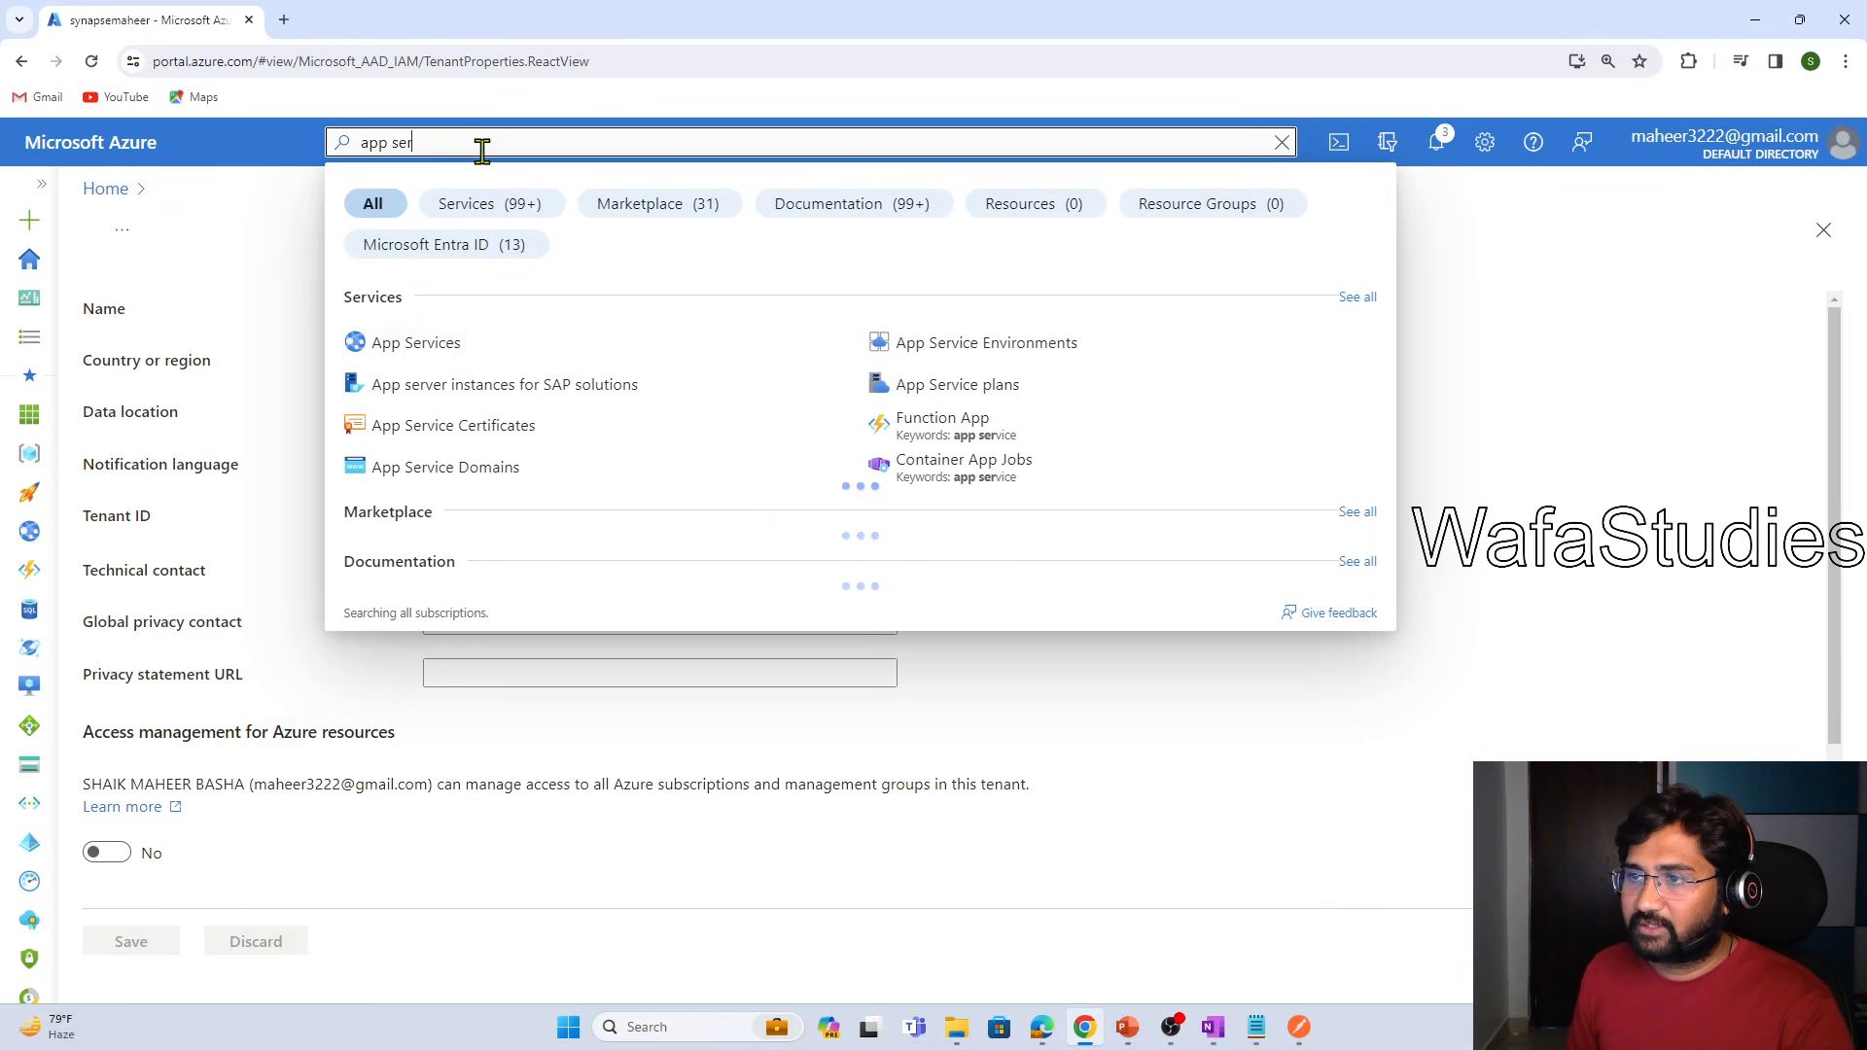
pyautogui.press('BackSpace')
pyautogui.press('BackSpace')
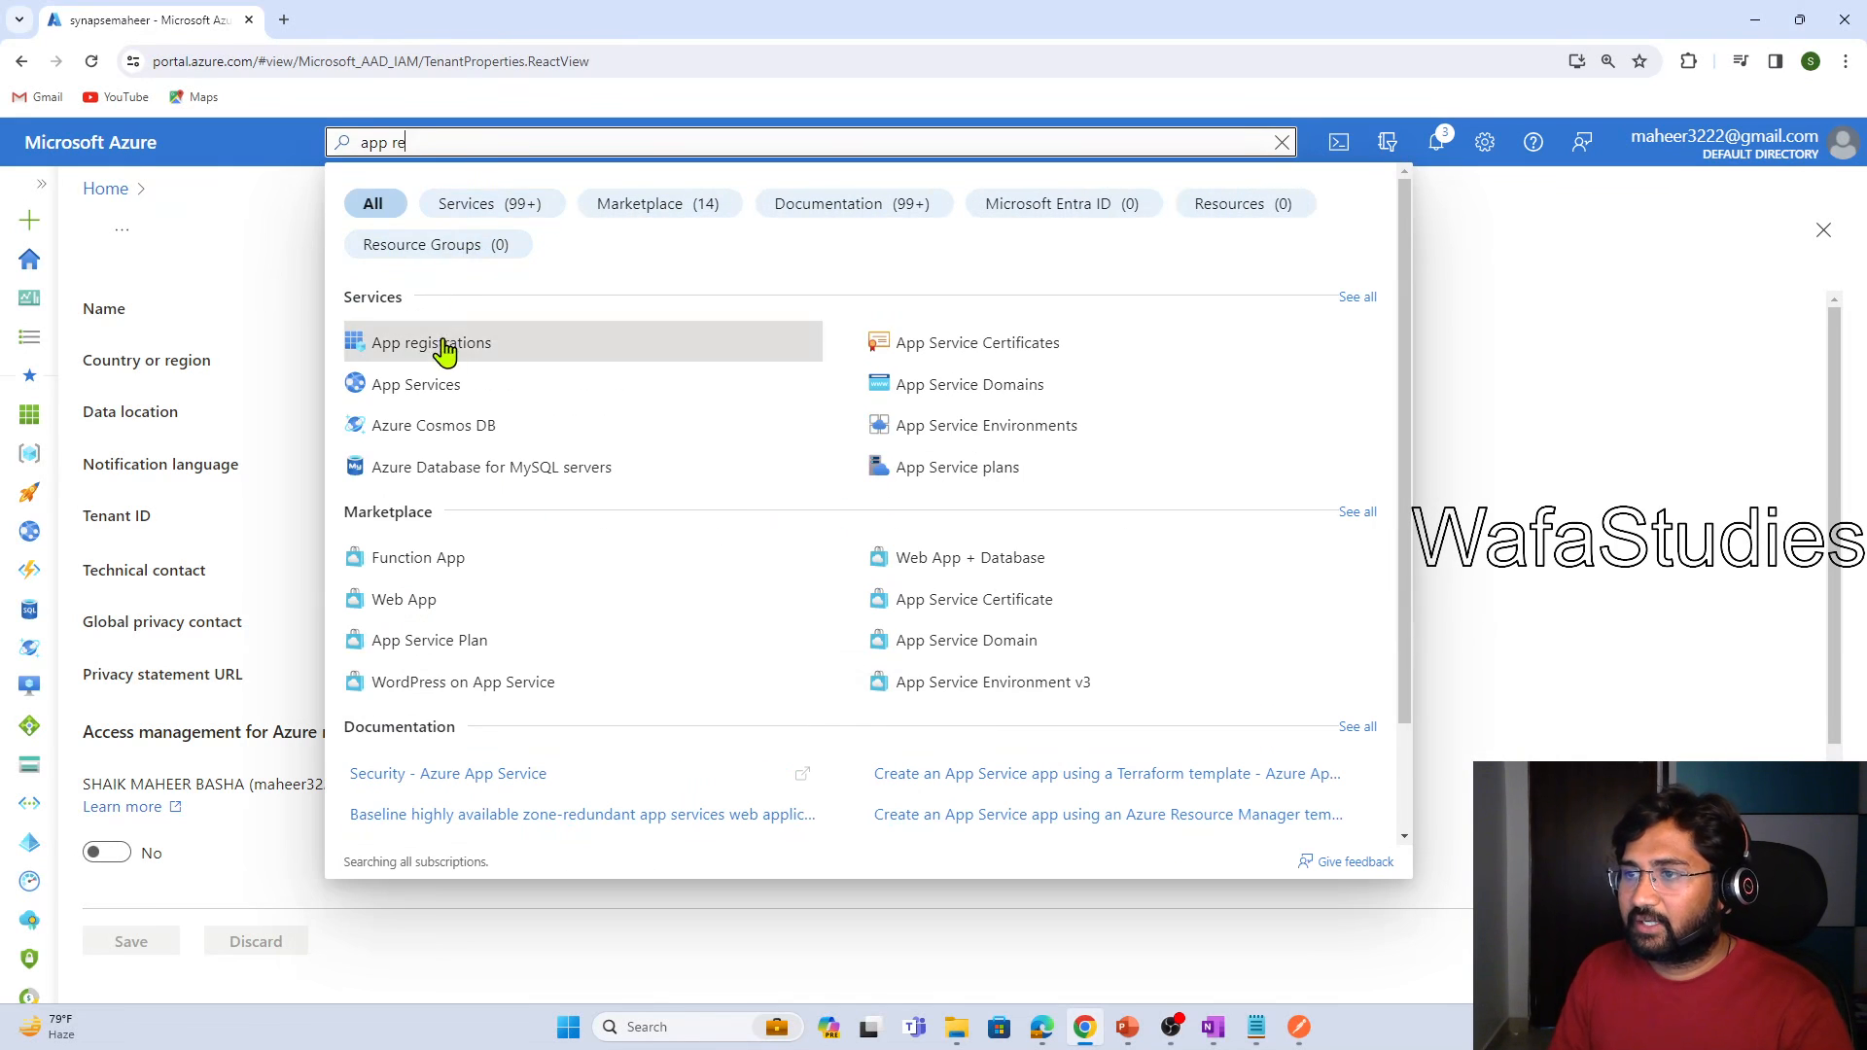
pyautogui.click(437, 350)
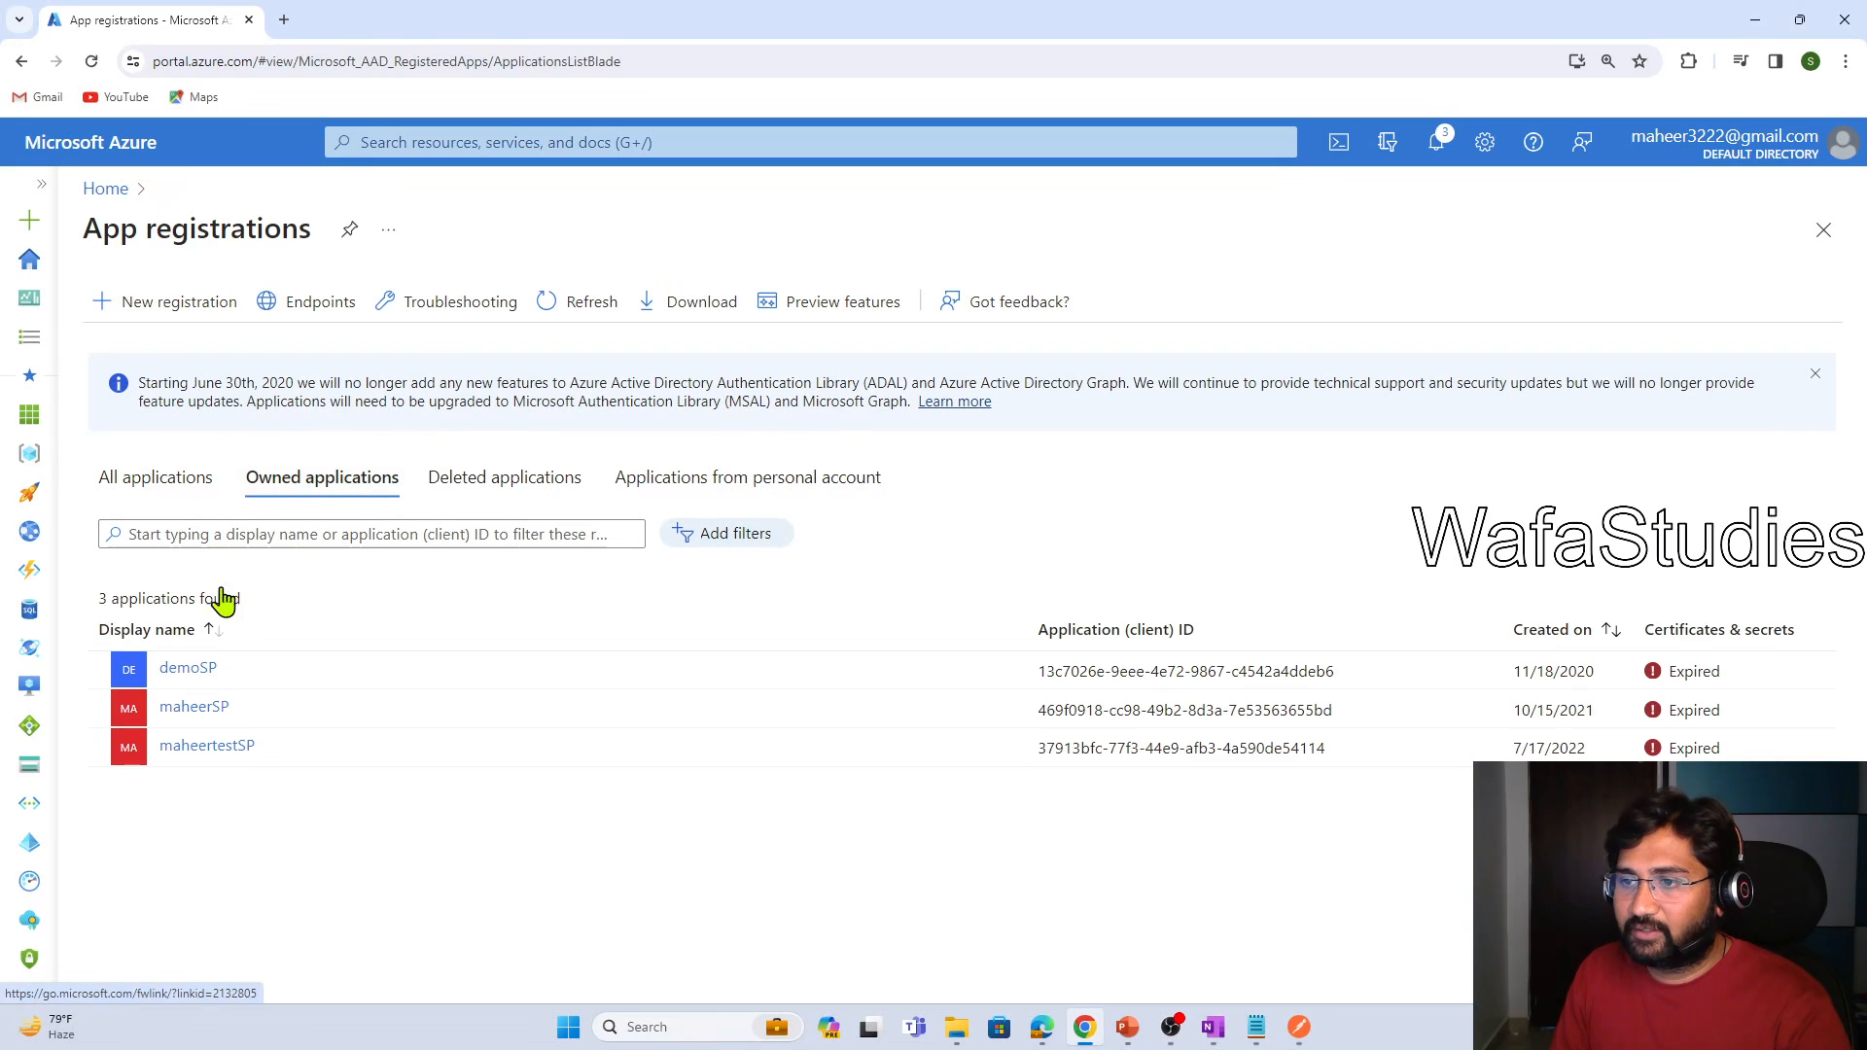
pyautogui.click(194, 708)
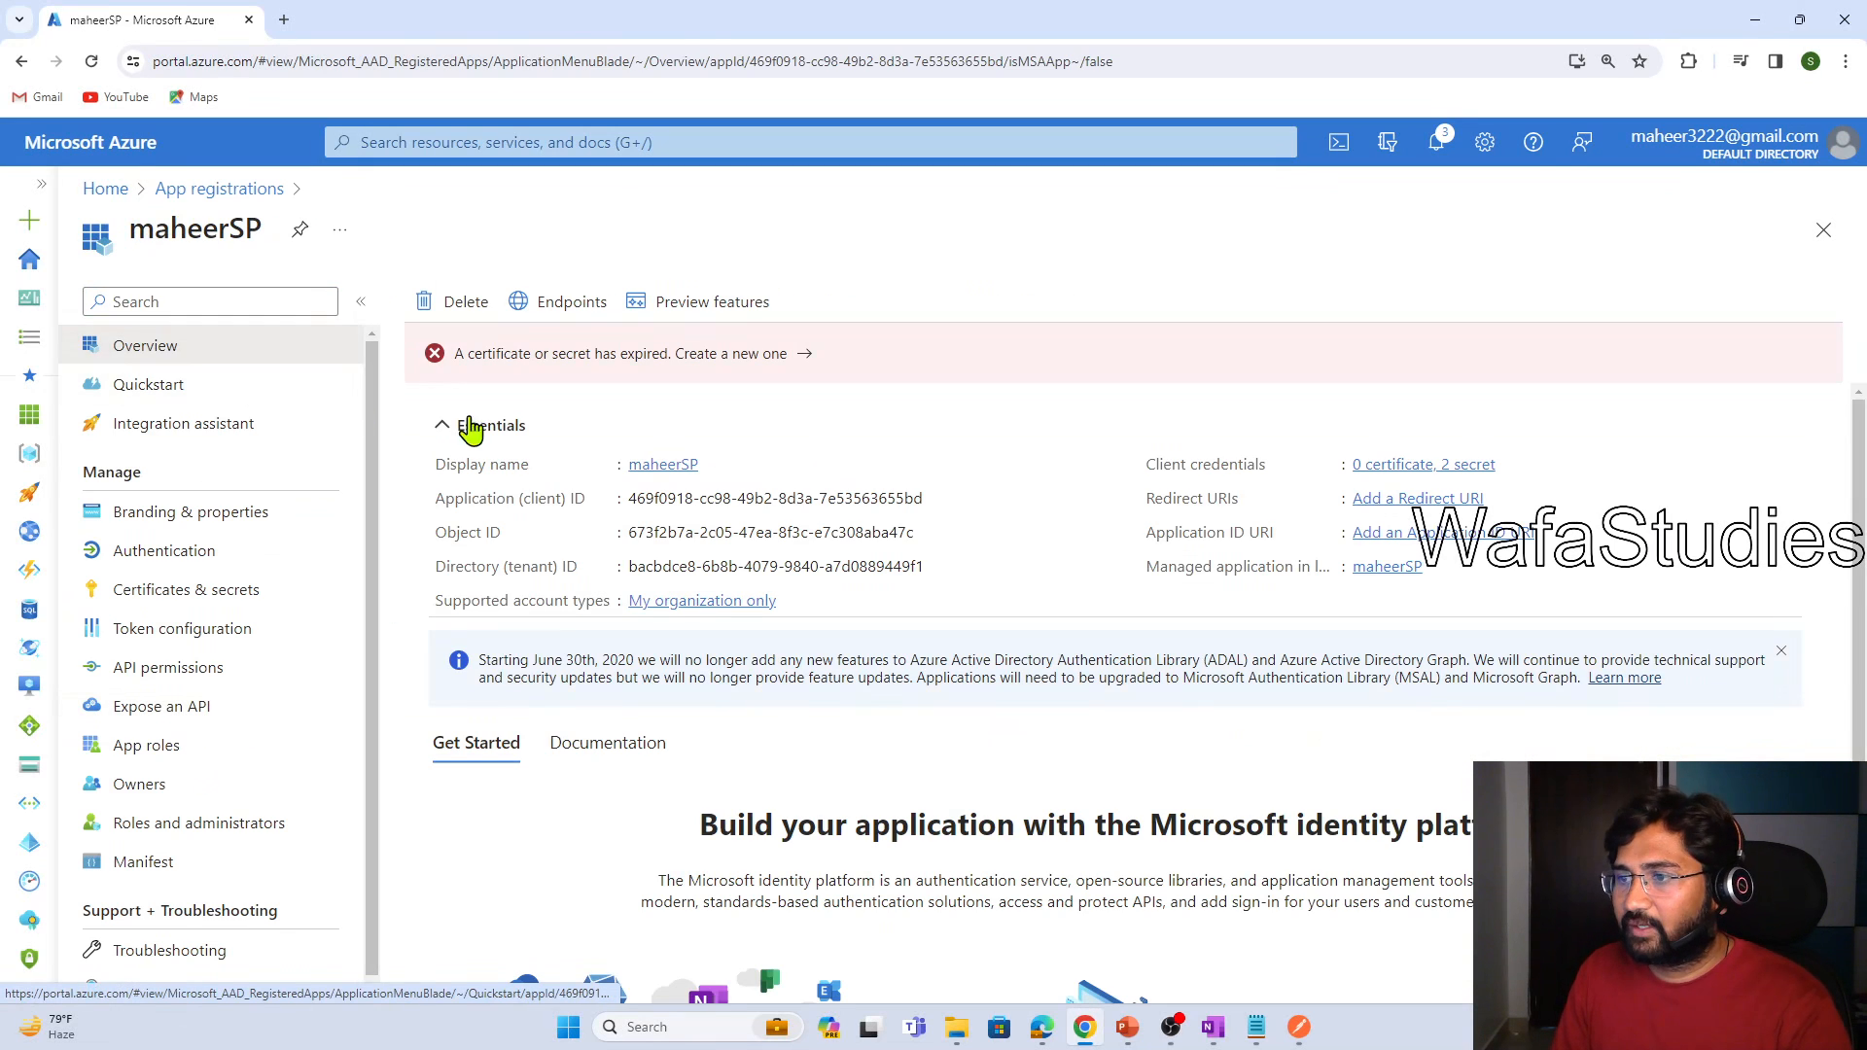
# Copy maheerSP's application (client) ID and enter it in Postman as the client_id value
pyautogui.click(937, 499)
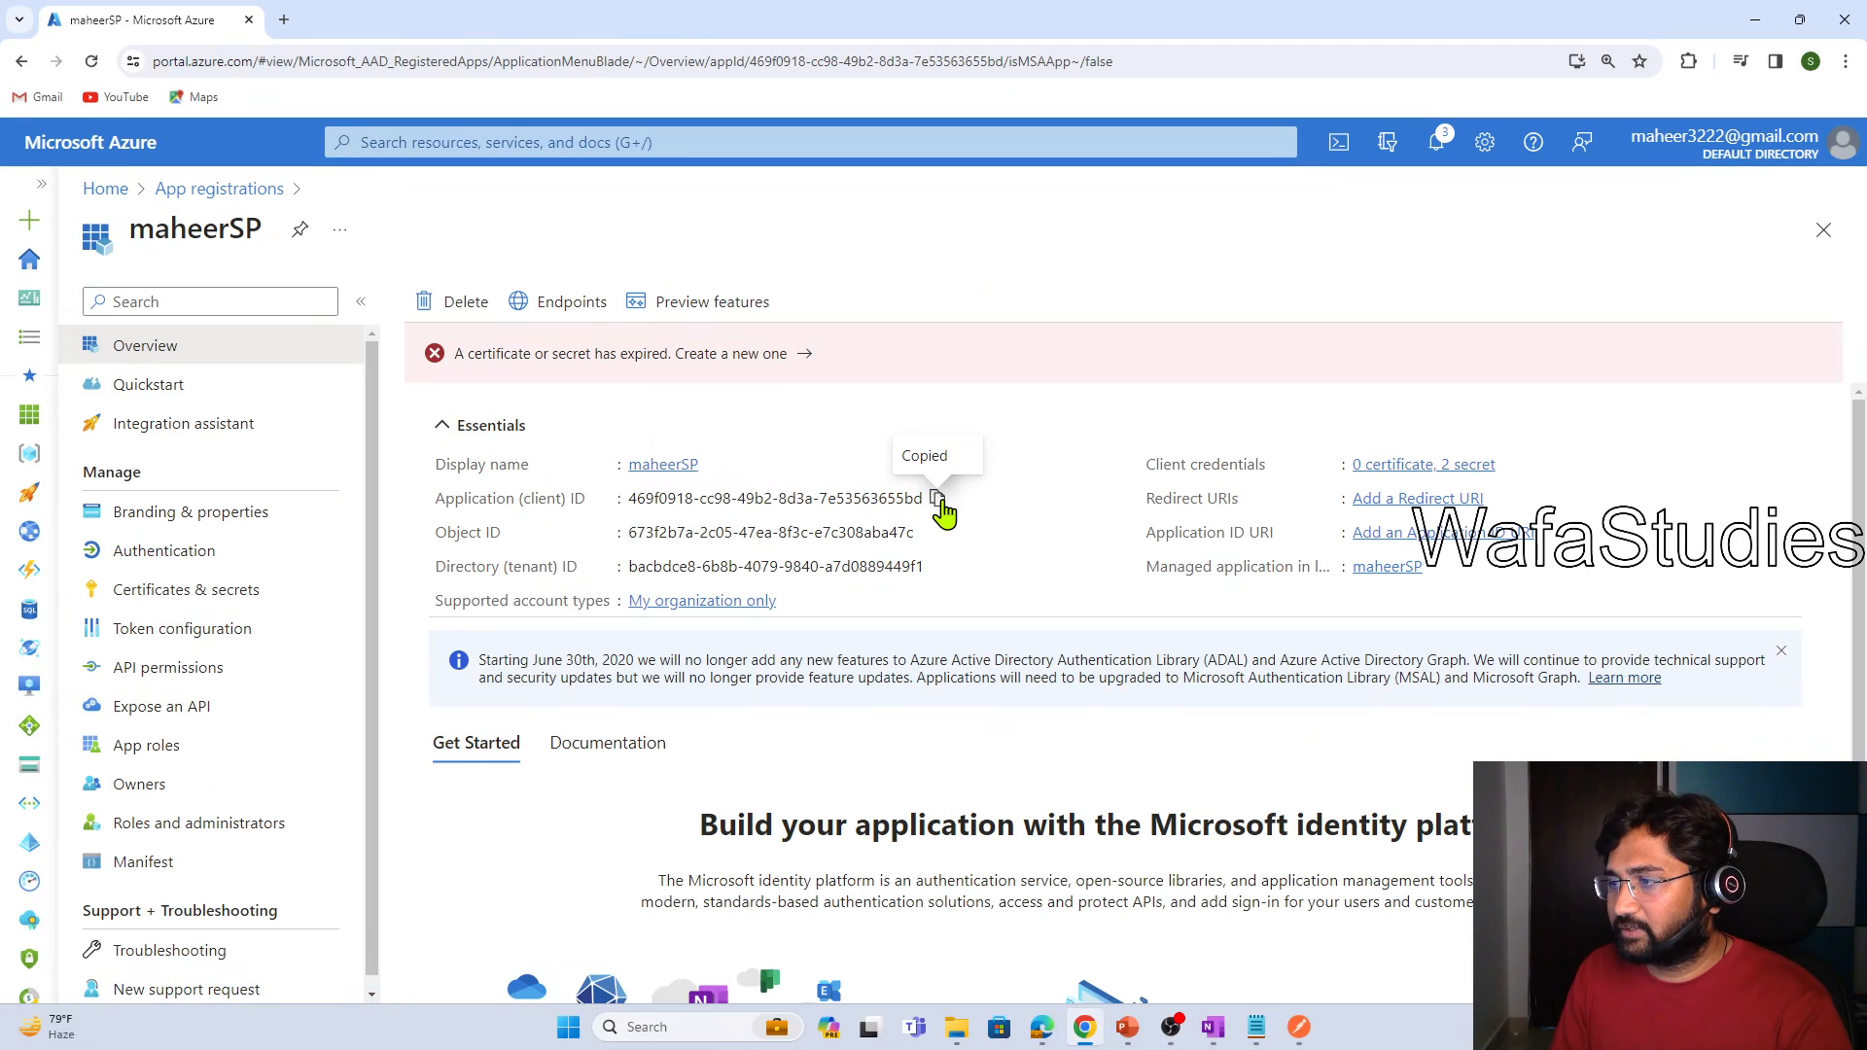
pyautogui.hotkey('alt', 'Tab')
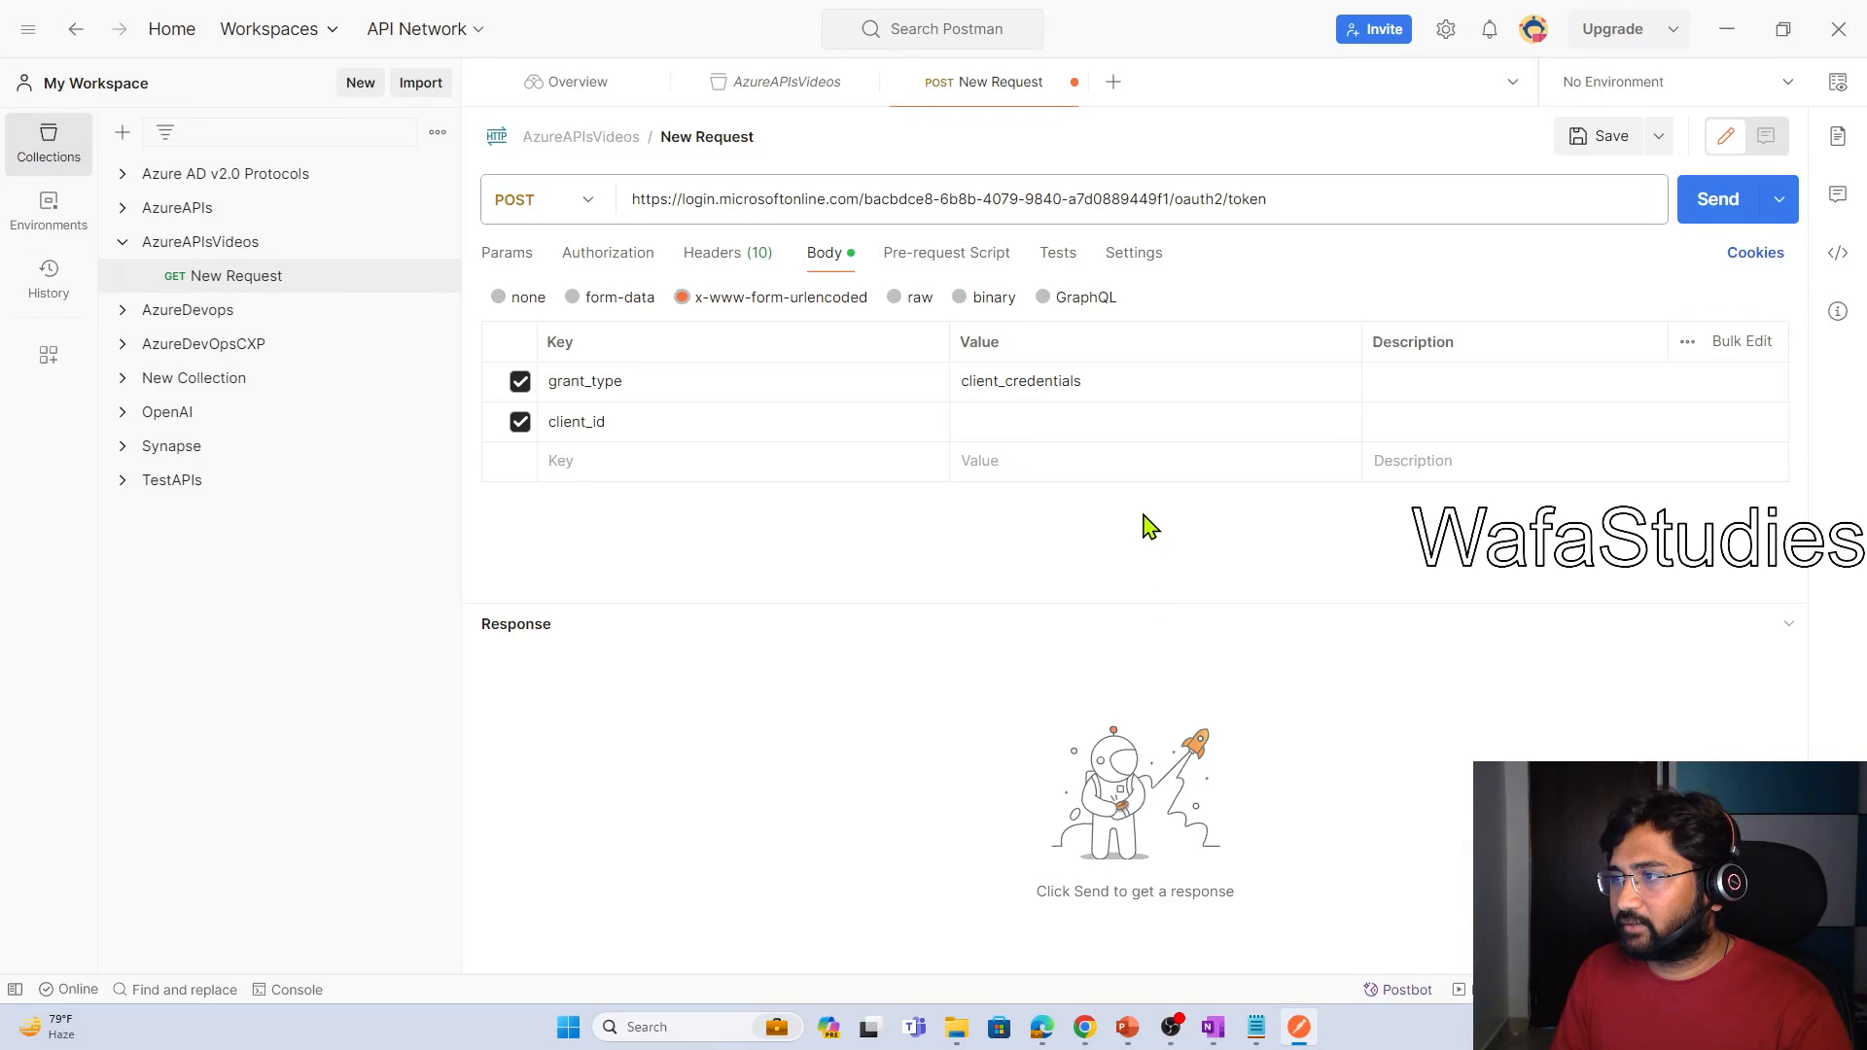
pyautogui.click(1119, 428)
pyautogui.hotkey('ctrl', 'v')
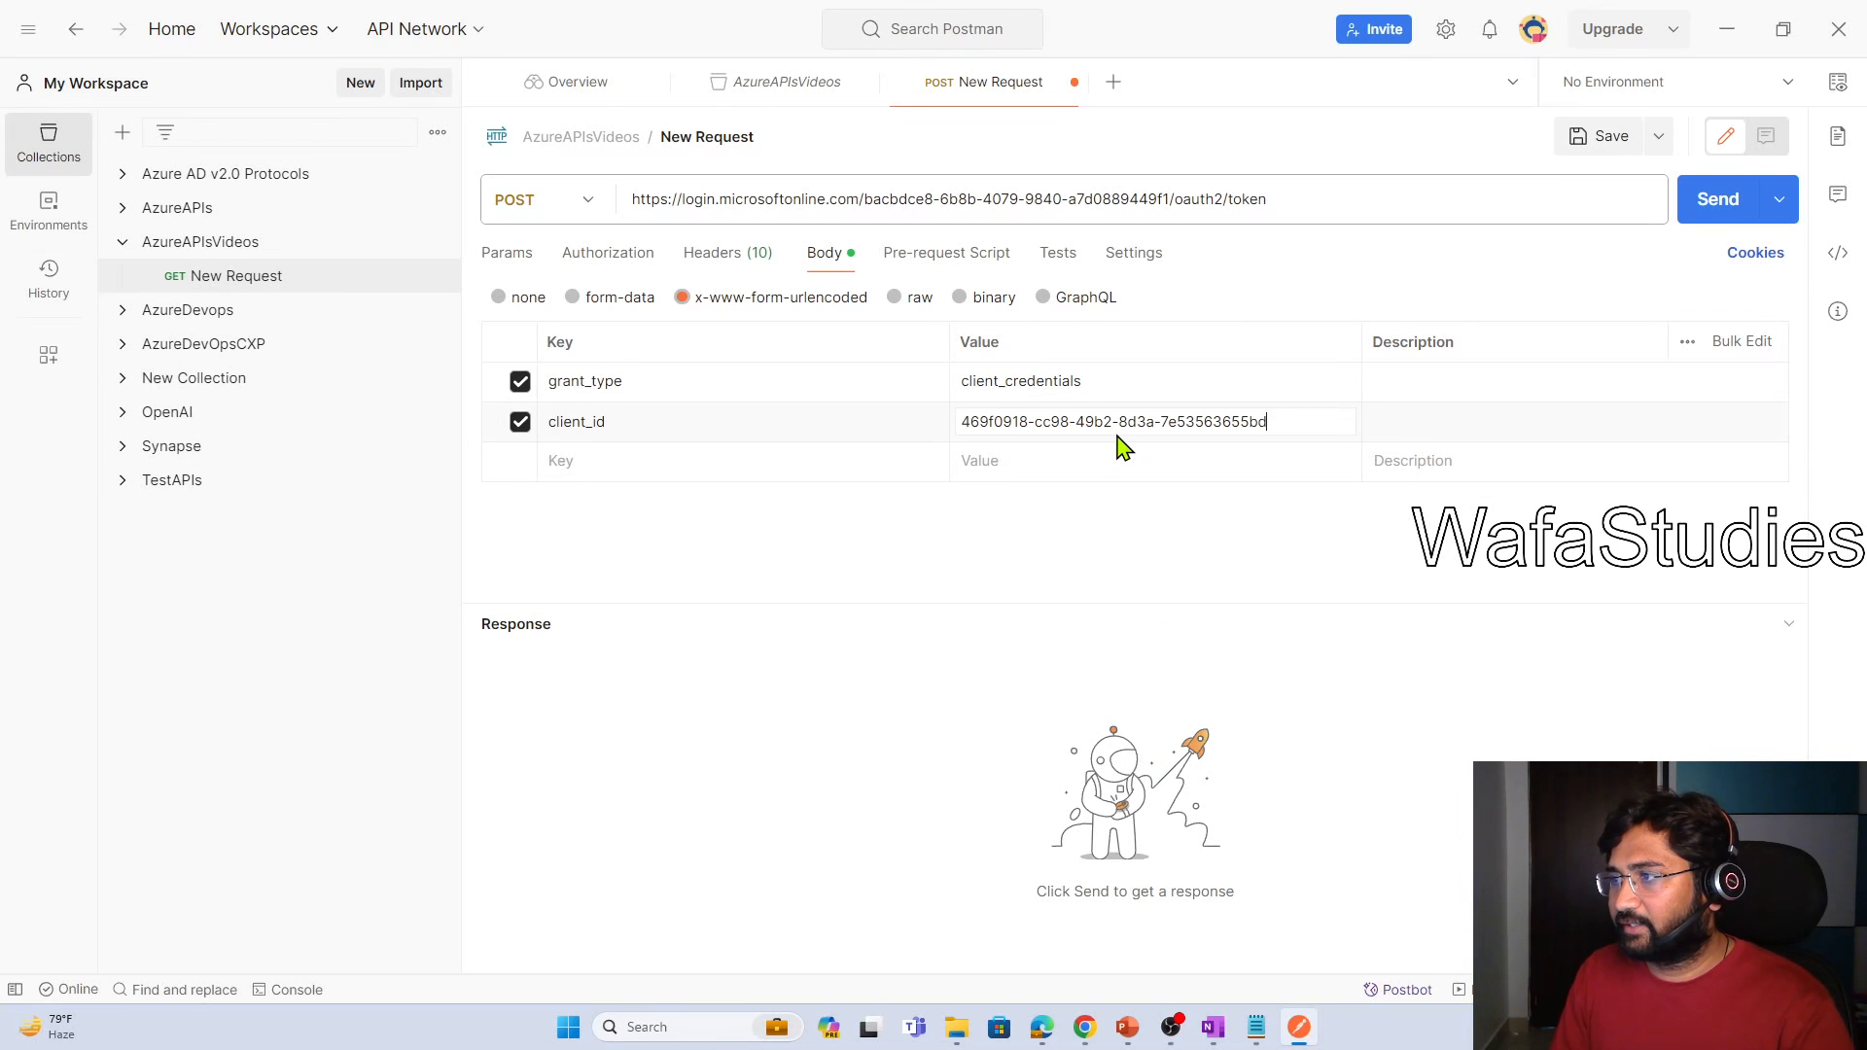
# Add the body parameter client_secret with the service principal's saved client secret as its value
pyautogui.click(766, 472)
pyautogui.write('client_secret')
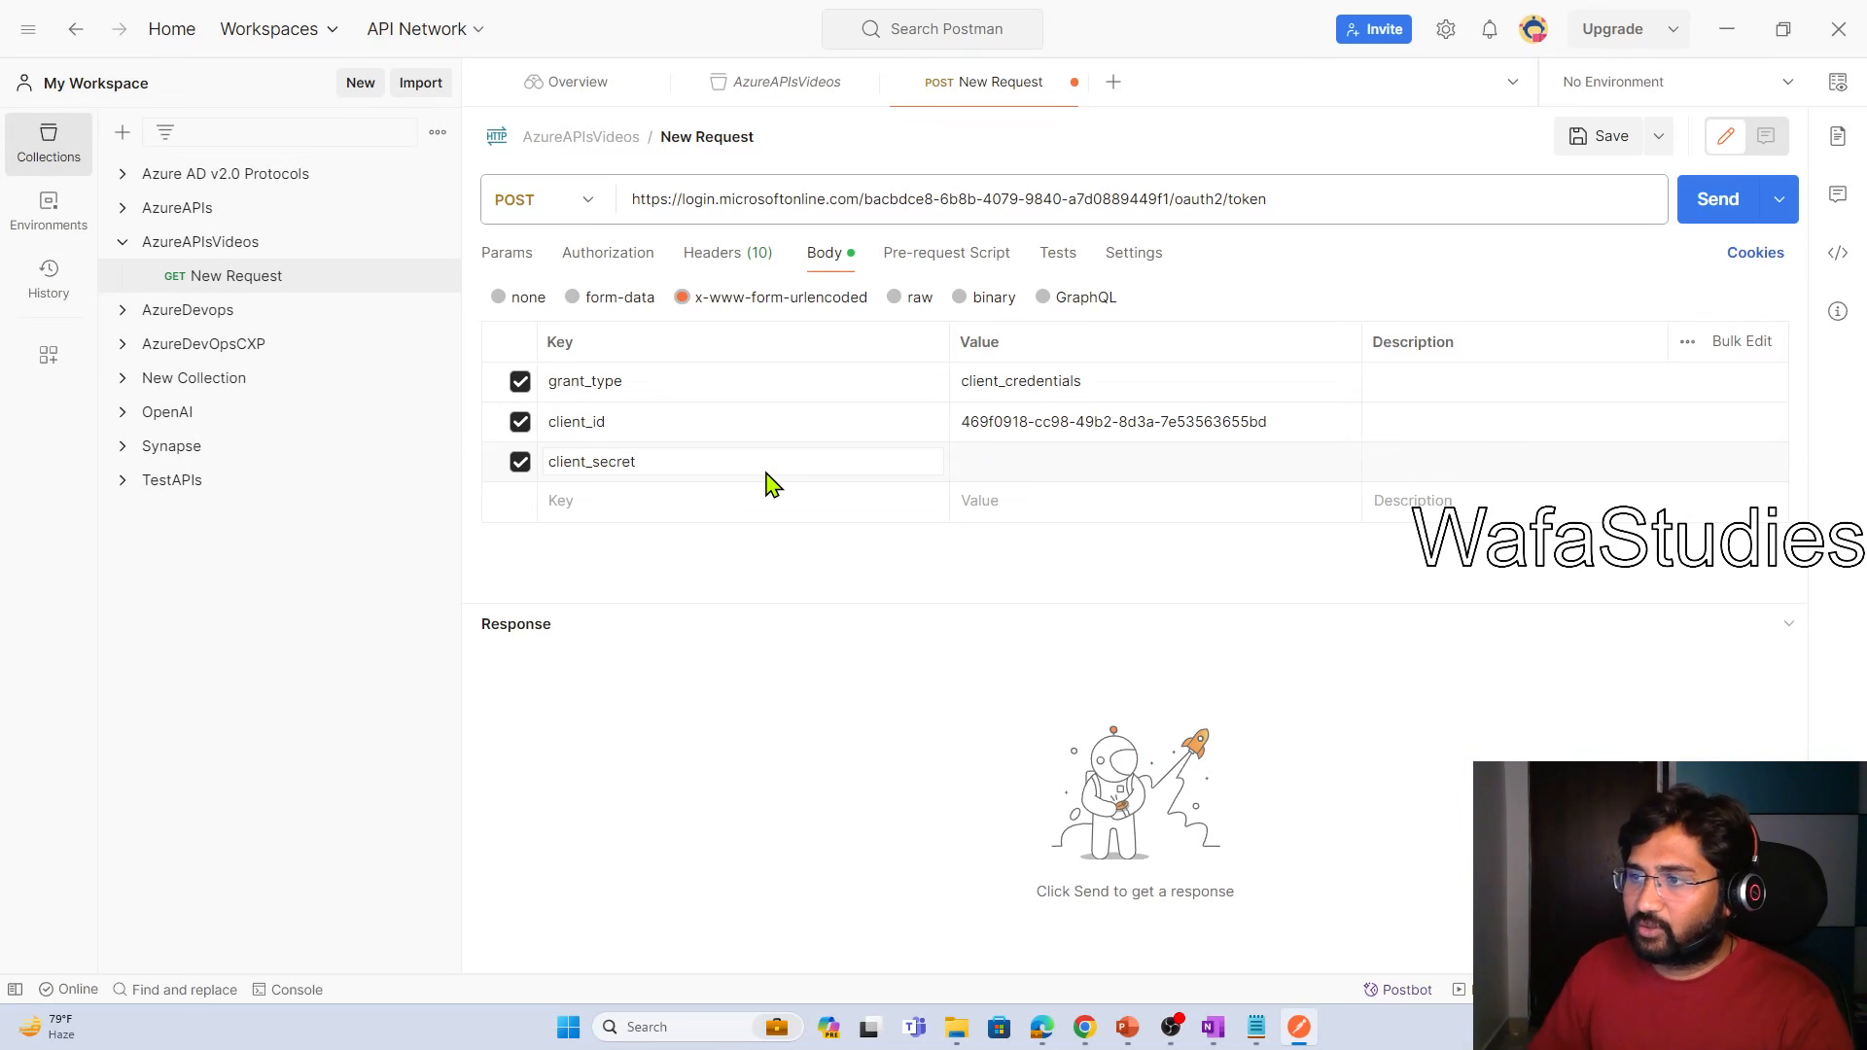
pyautogui.click(1257, 1027)
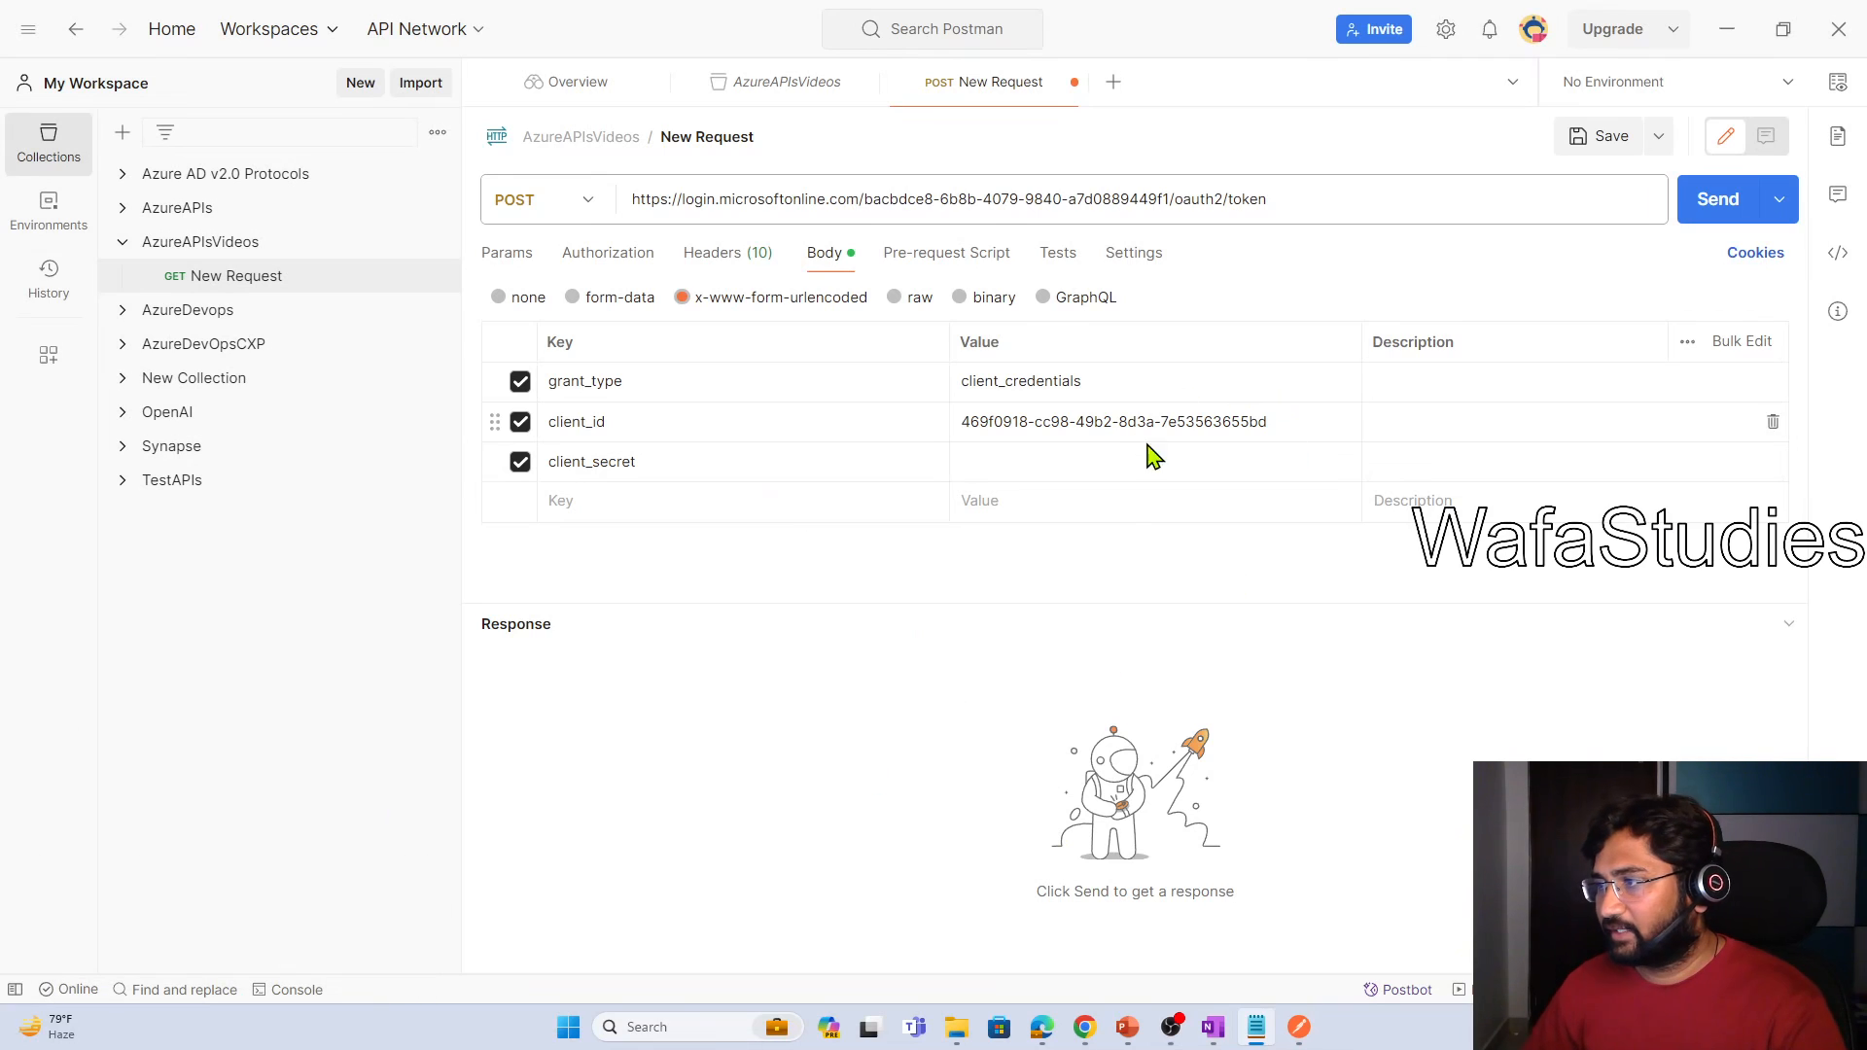
pyautogui.click(1121, 466)
pyautogui.hotkey('ctrl', 'v')
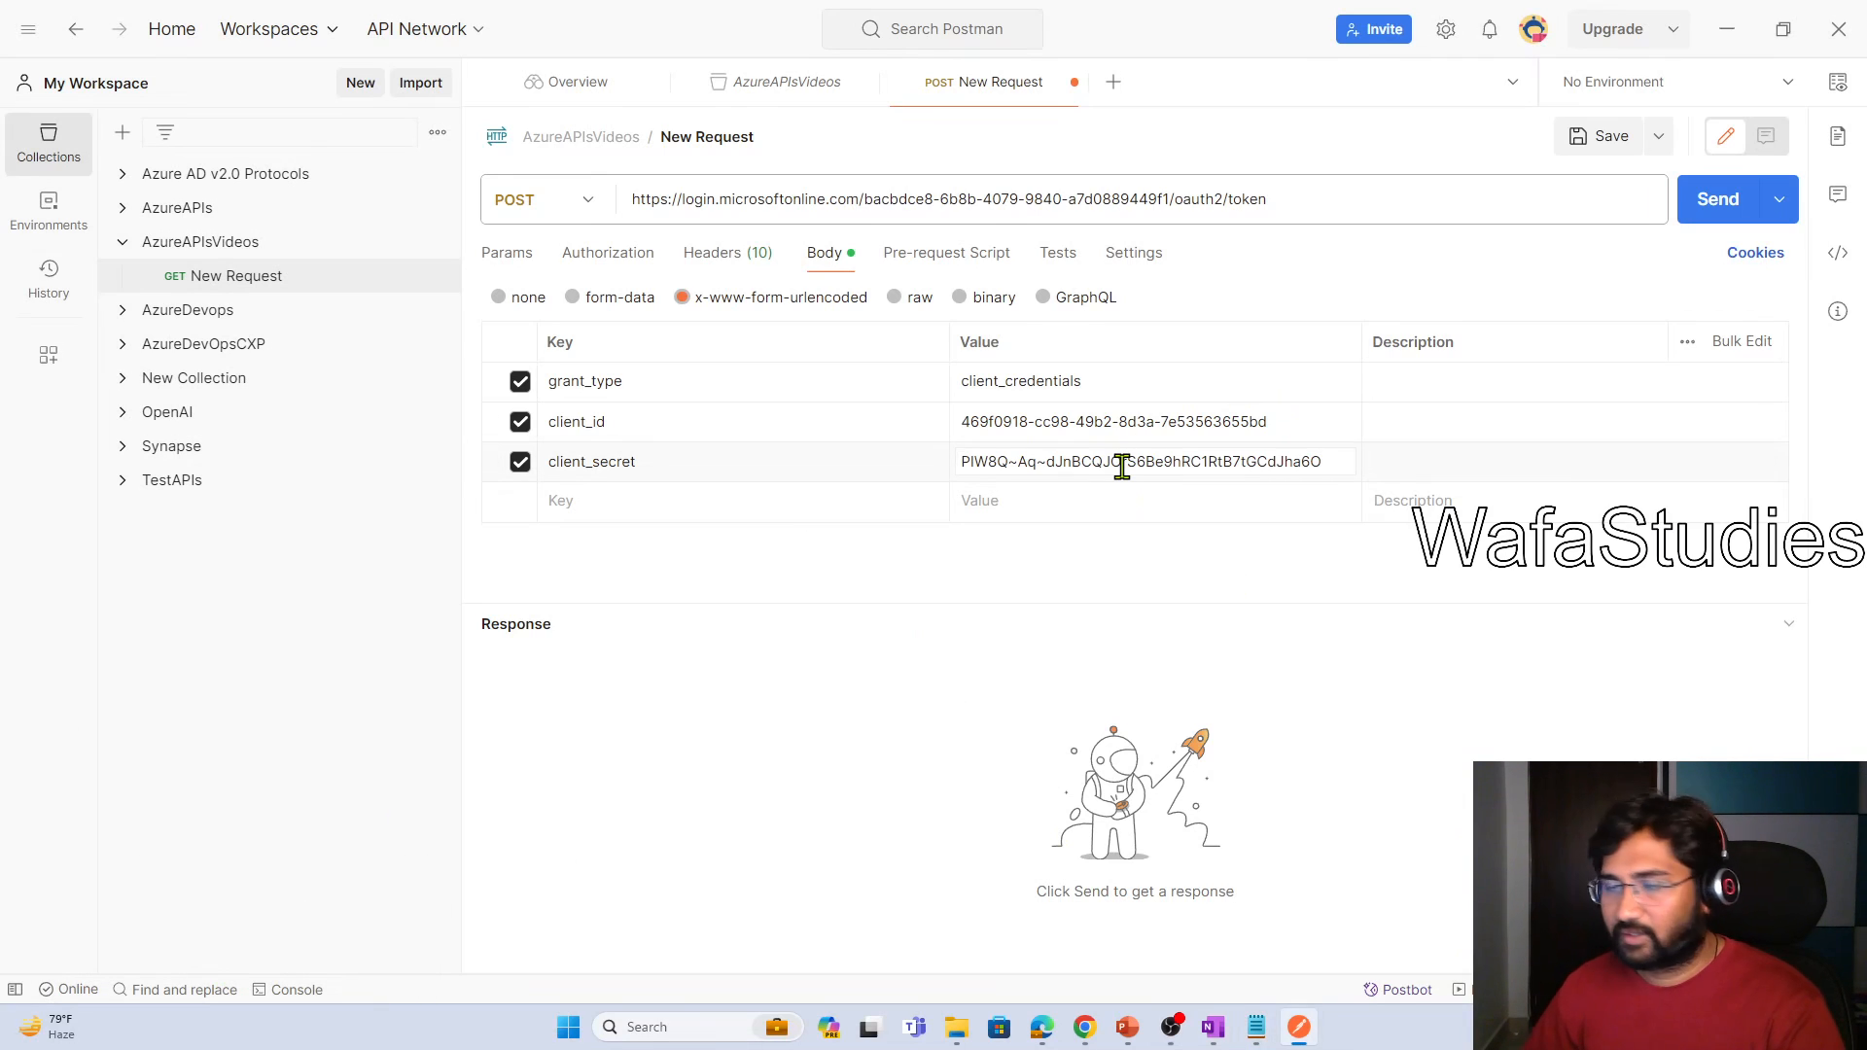
pyautogui.click(586, 502)
pyautogui.write('resource')
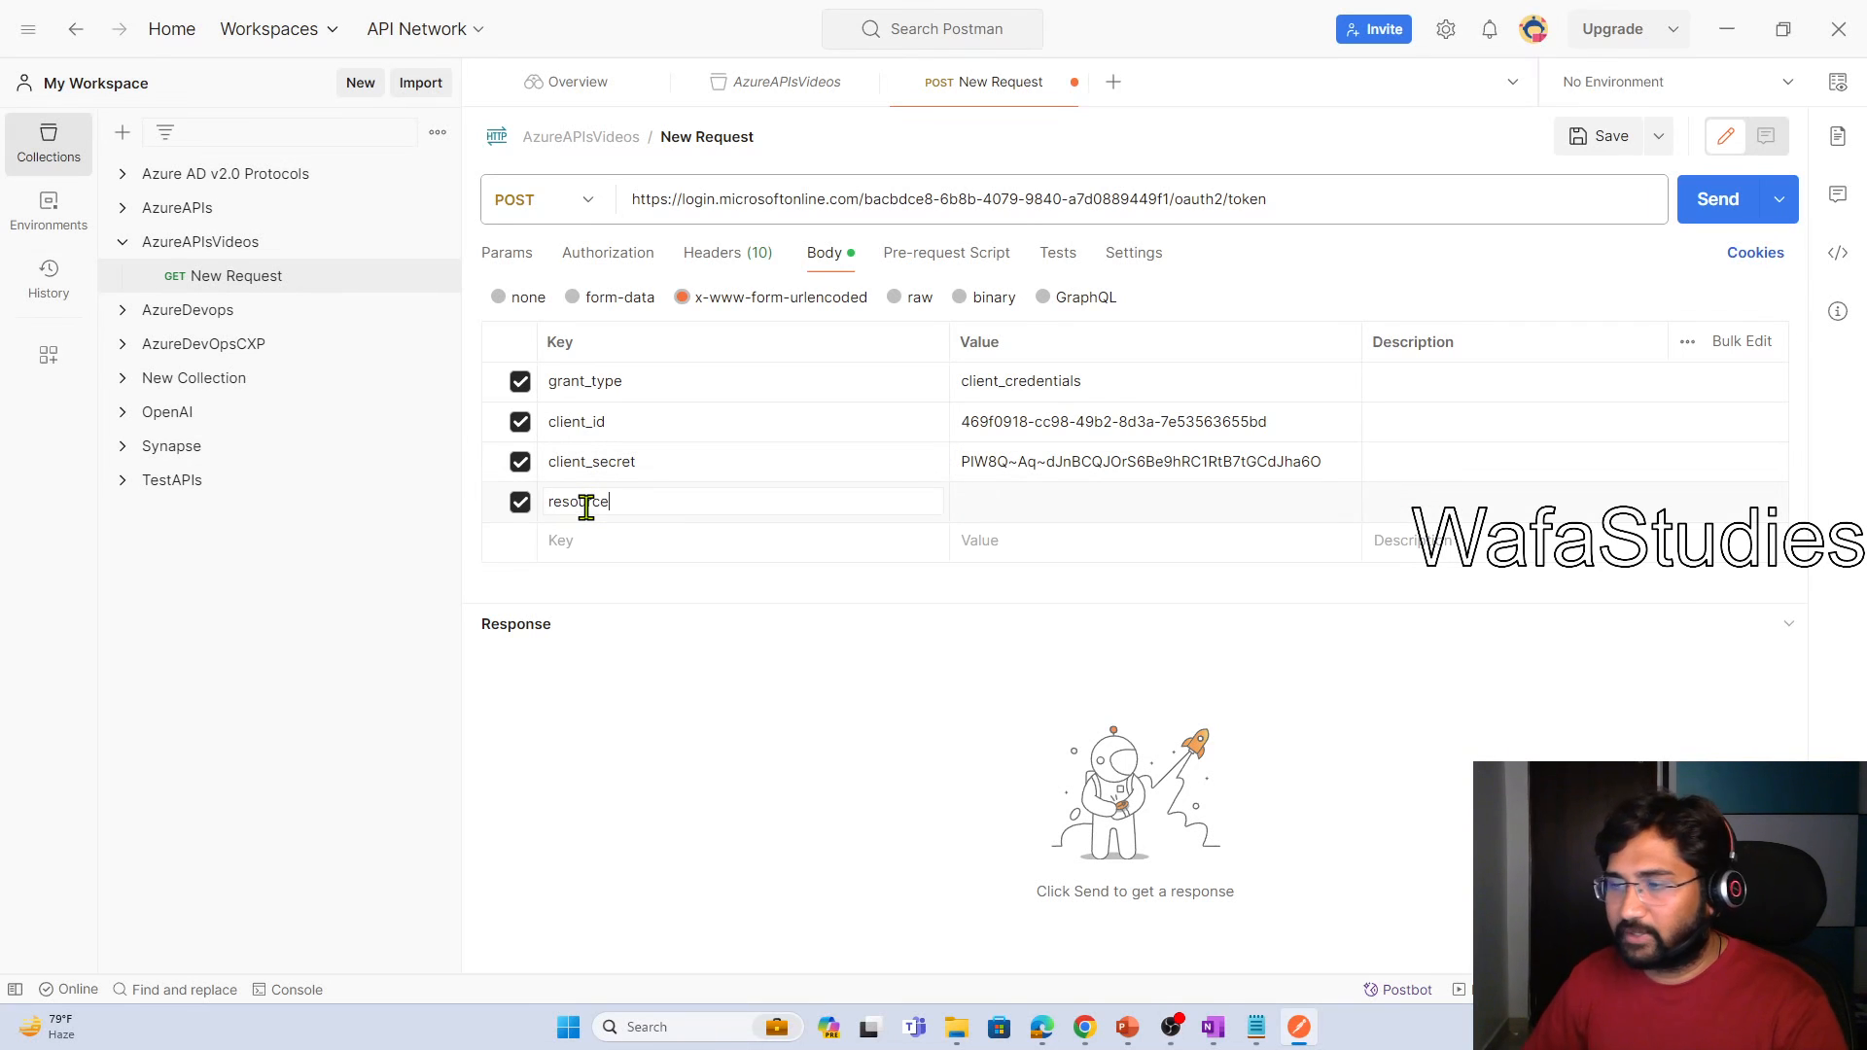
pyautogui.click(1070, 503)
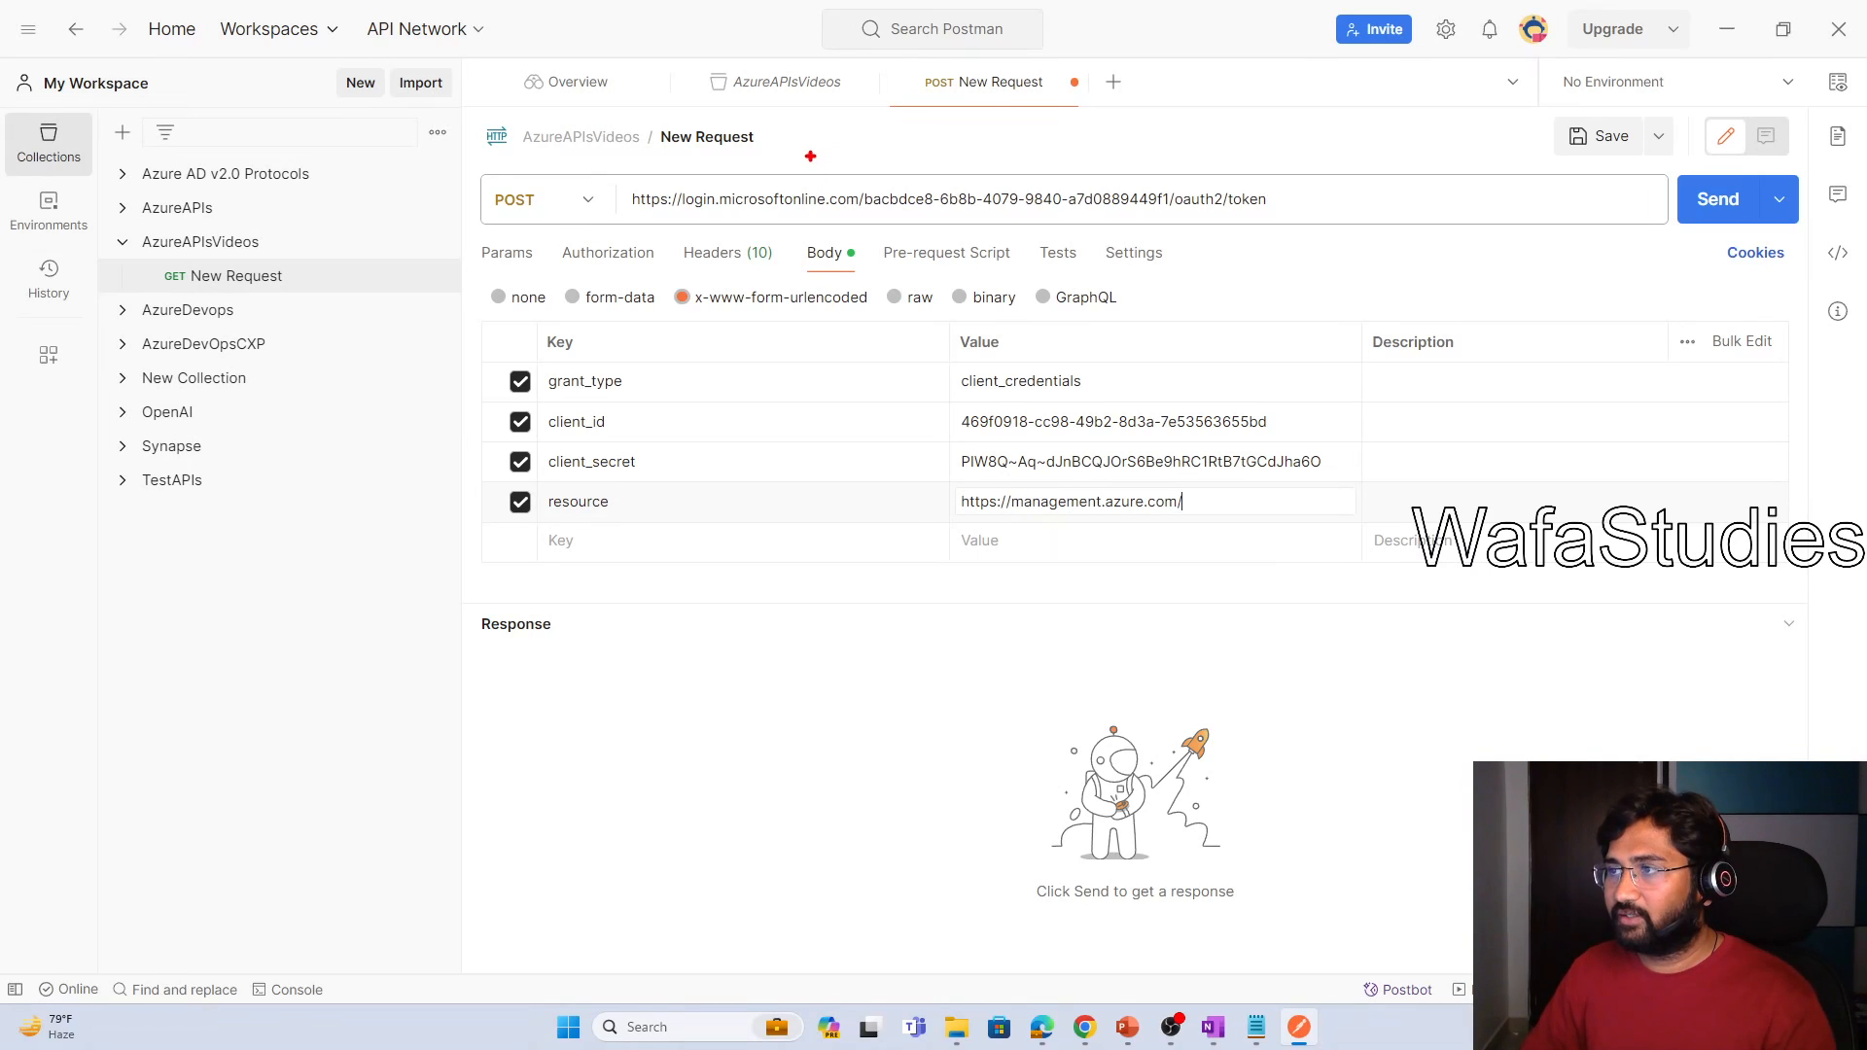
pyautogui.moveTo(951, 183); pyautogui.dragTo(1002, 139)
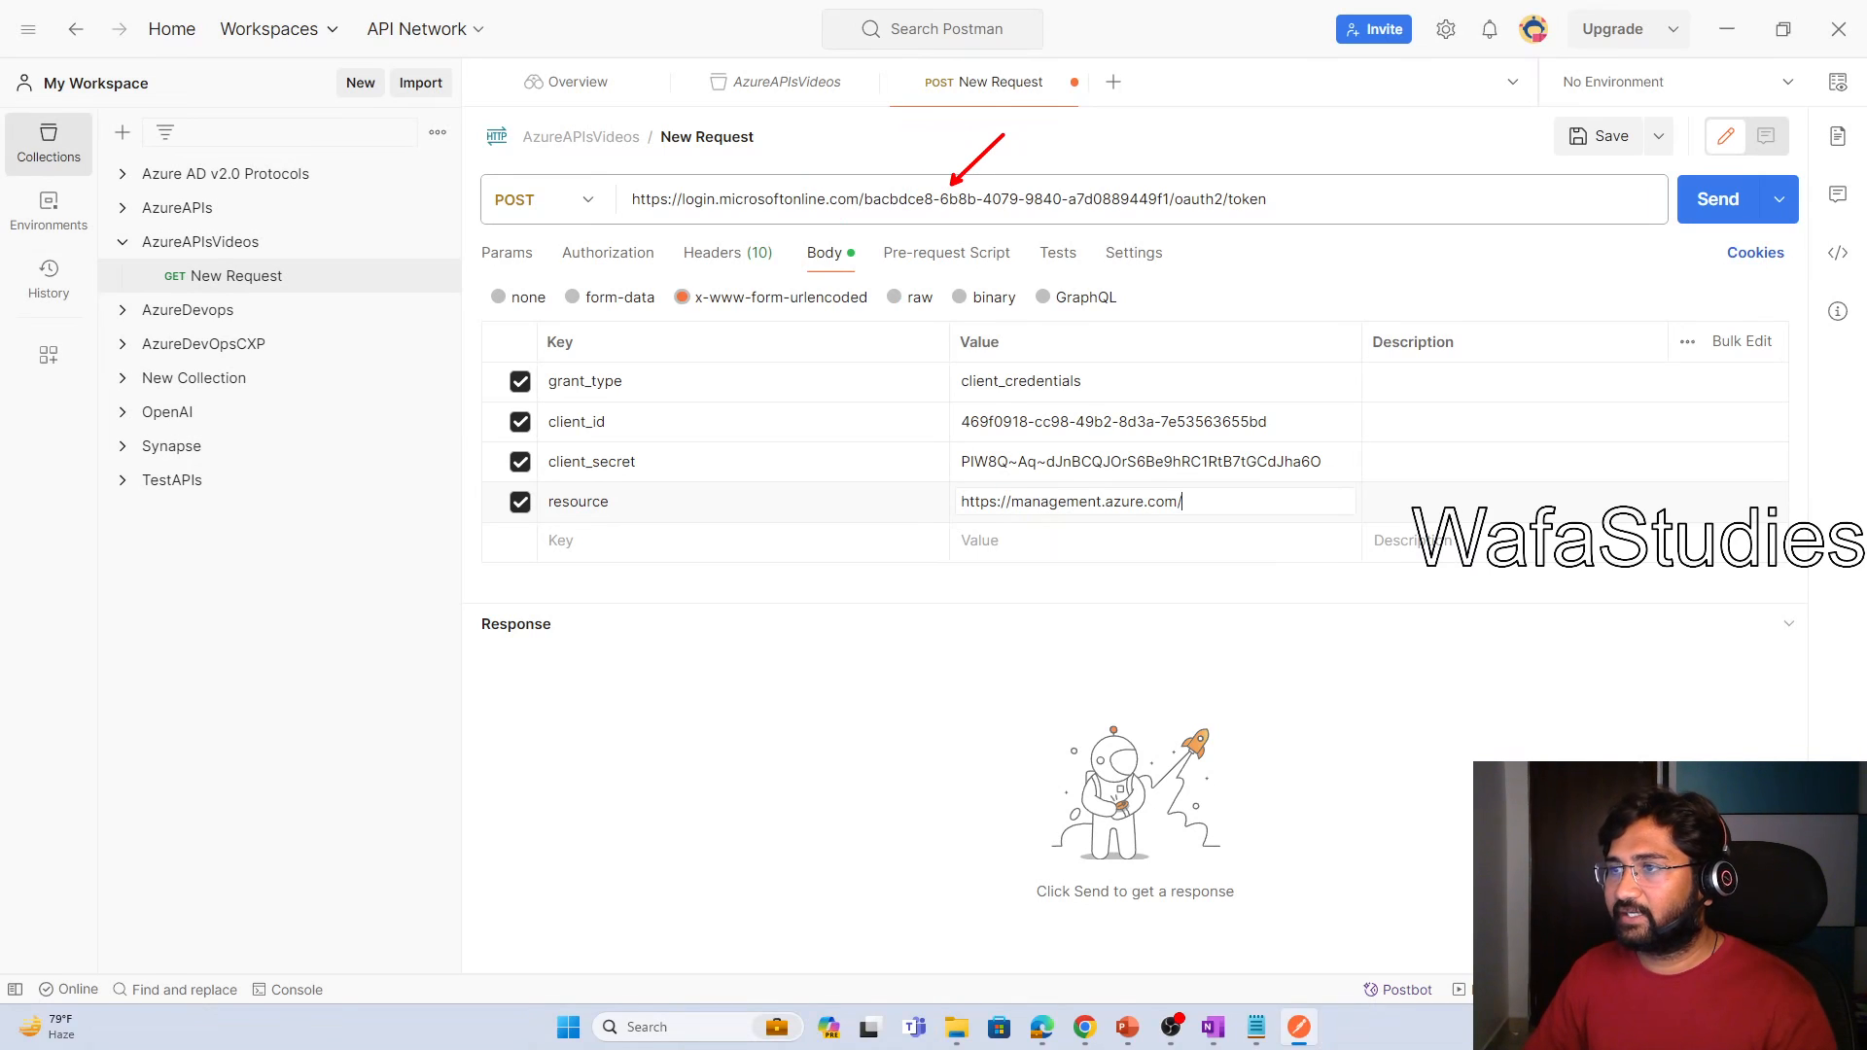
pyautogui.moveTo(522, 185); pyautogui.dragTo(504, 161)
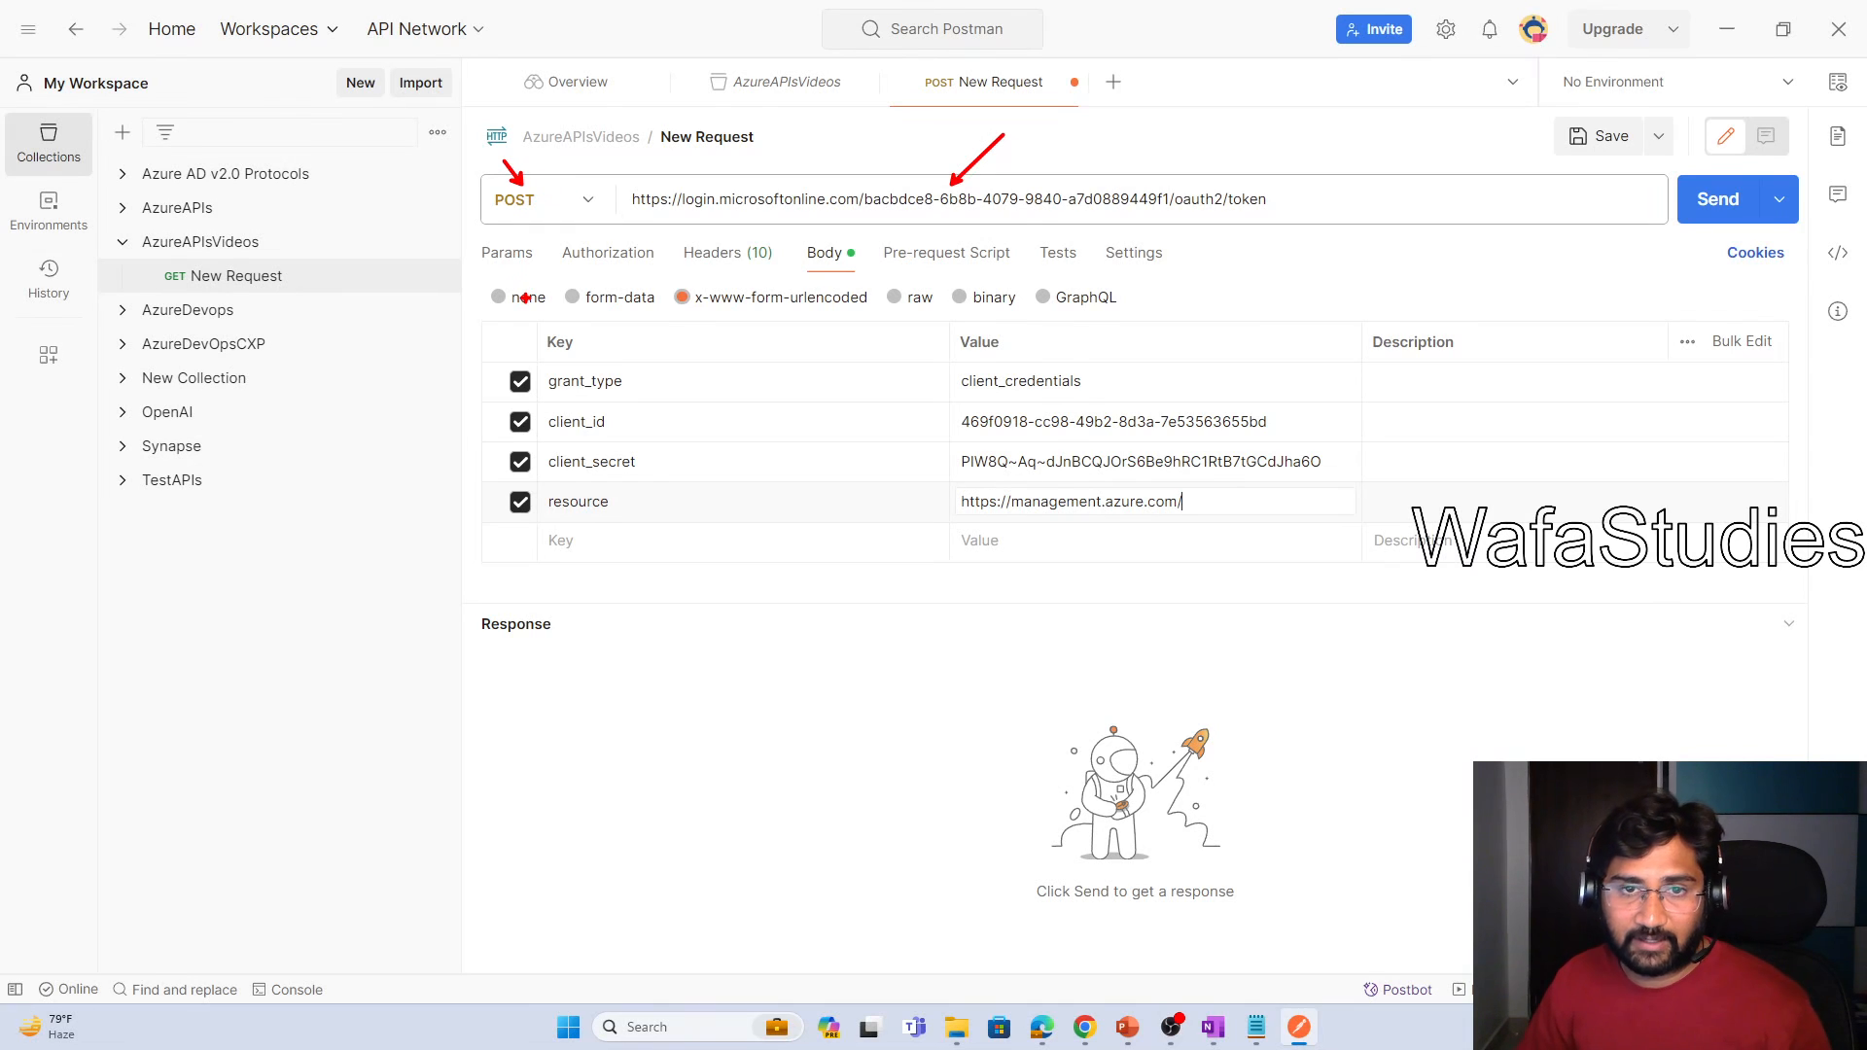
pyautogui.moveTo(946, 483); pyautogui.dragTo(1232, 534)
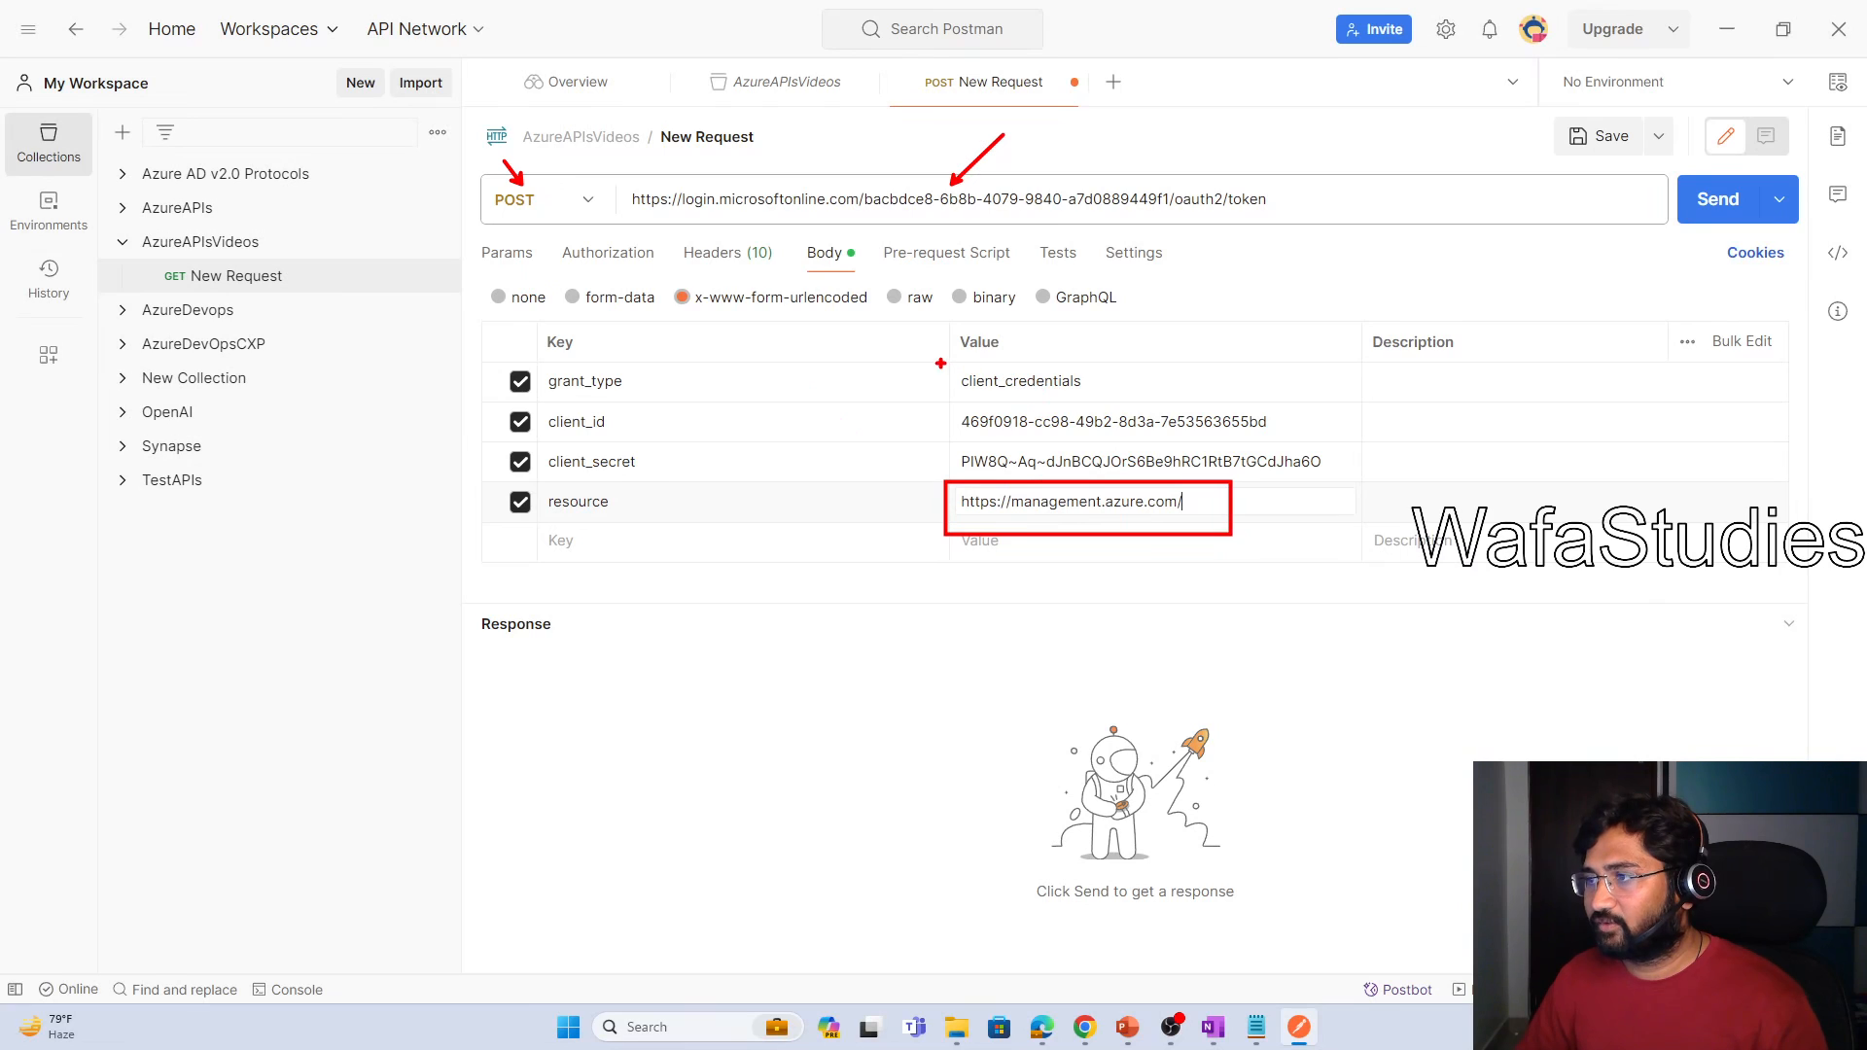
pyautogui.moveTo(940, 364); pyautogui.dragTo(1152, 408)
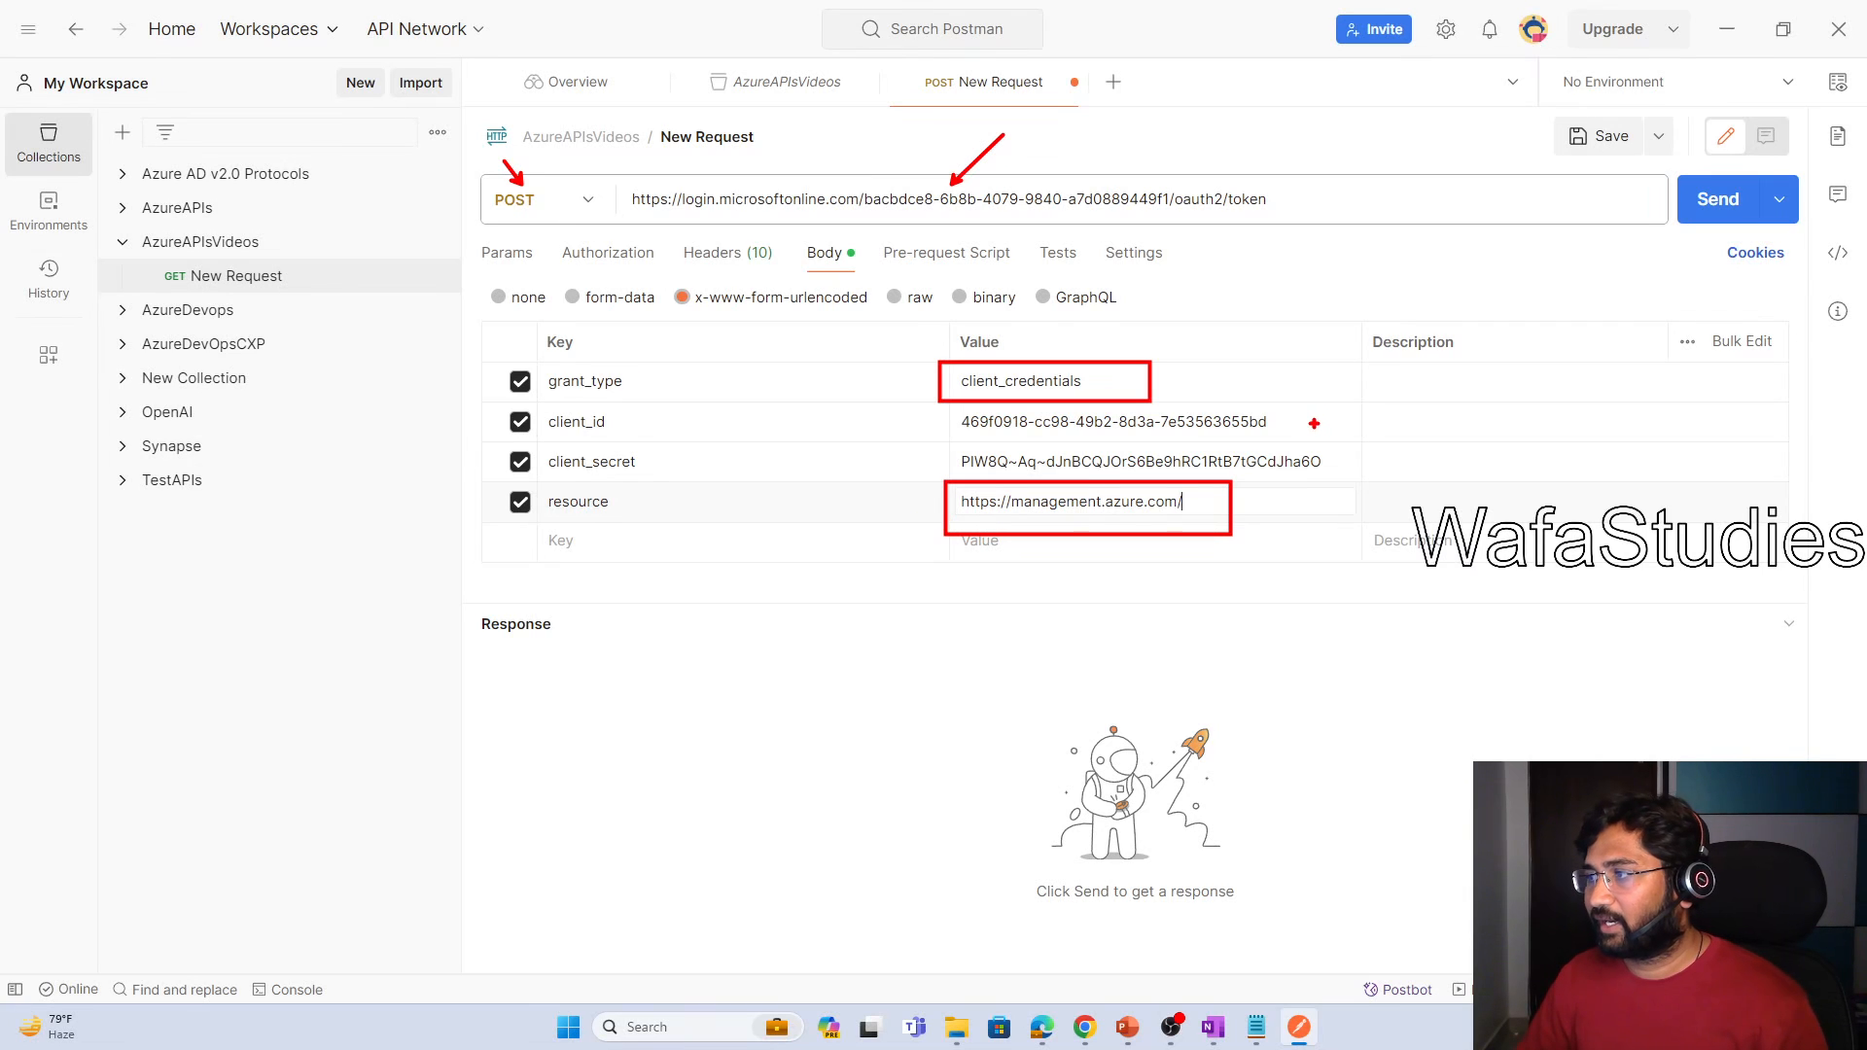
pyautogui.moveTo(1302, 421); pyautogui.dragTo(1420, 410)
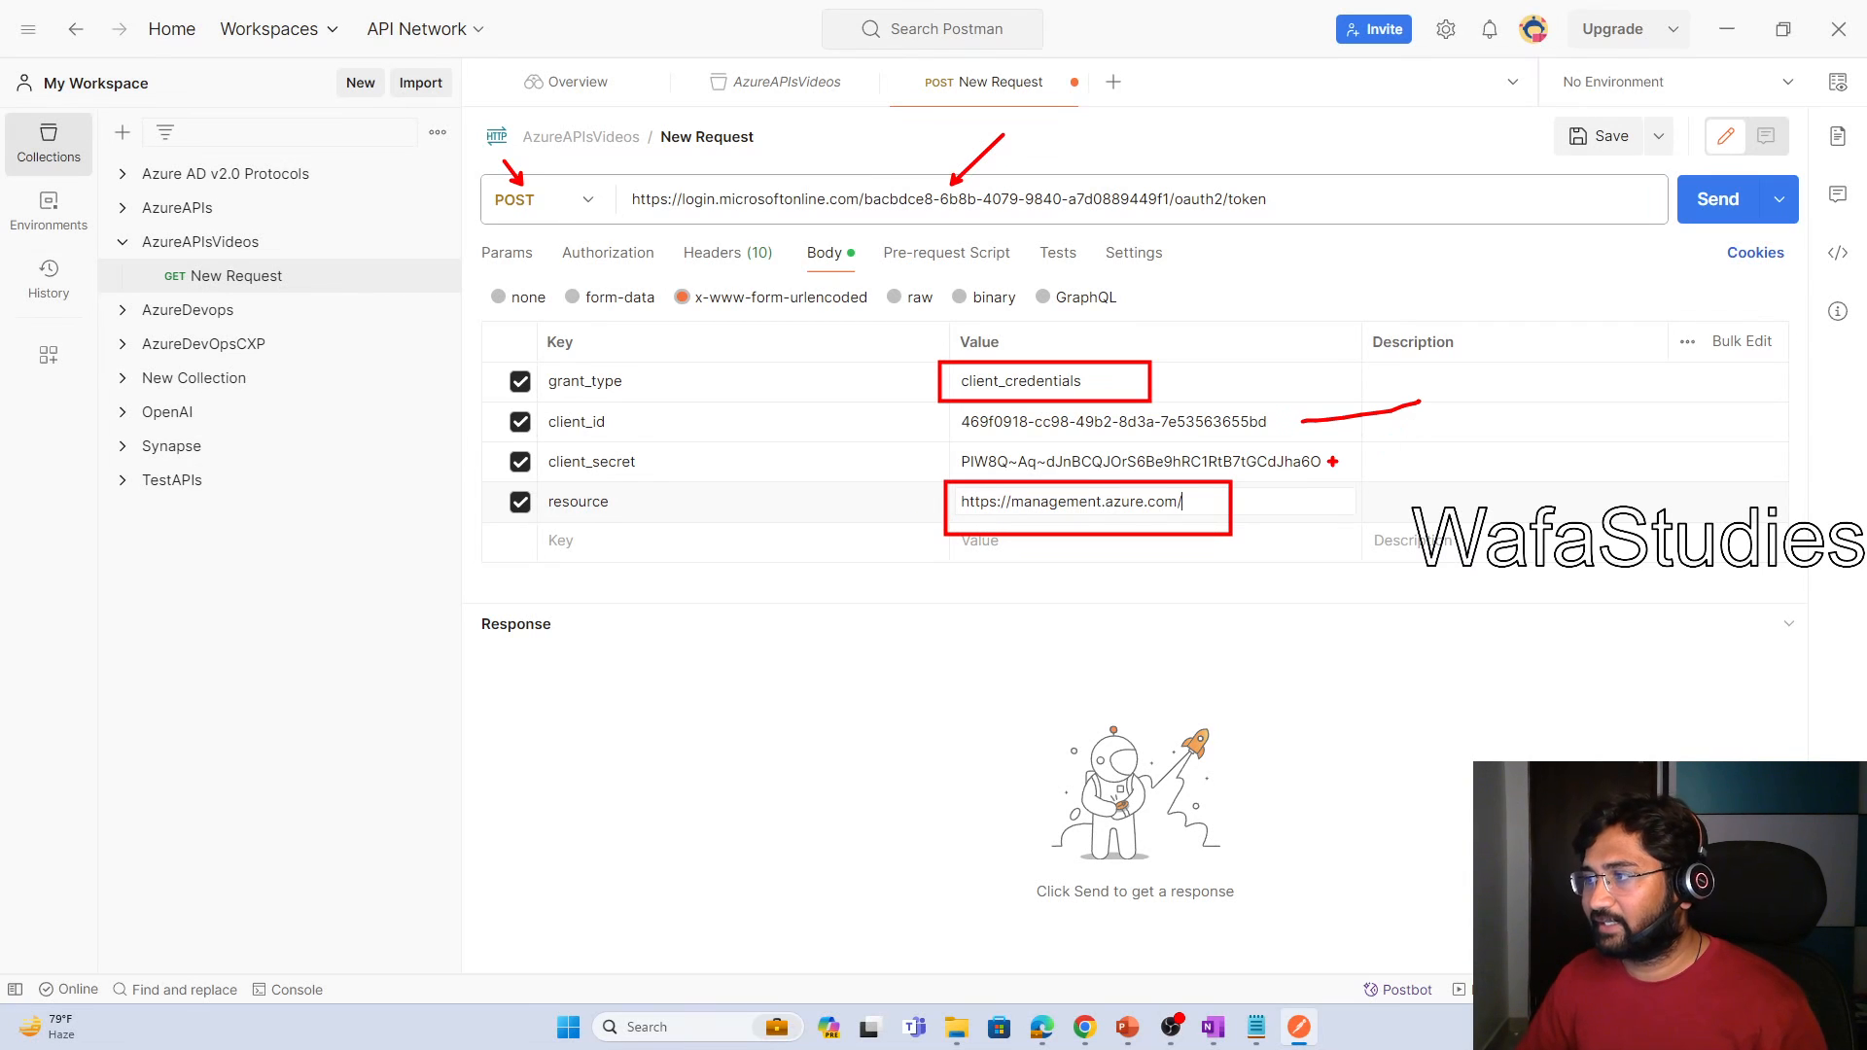
pyautogui.moveTo(1333, 461); pyautogui.dragTo(1420, 448)
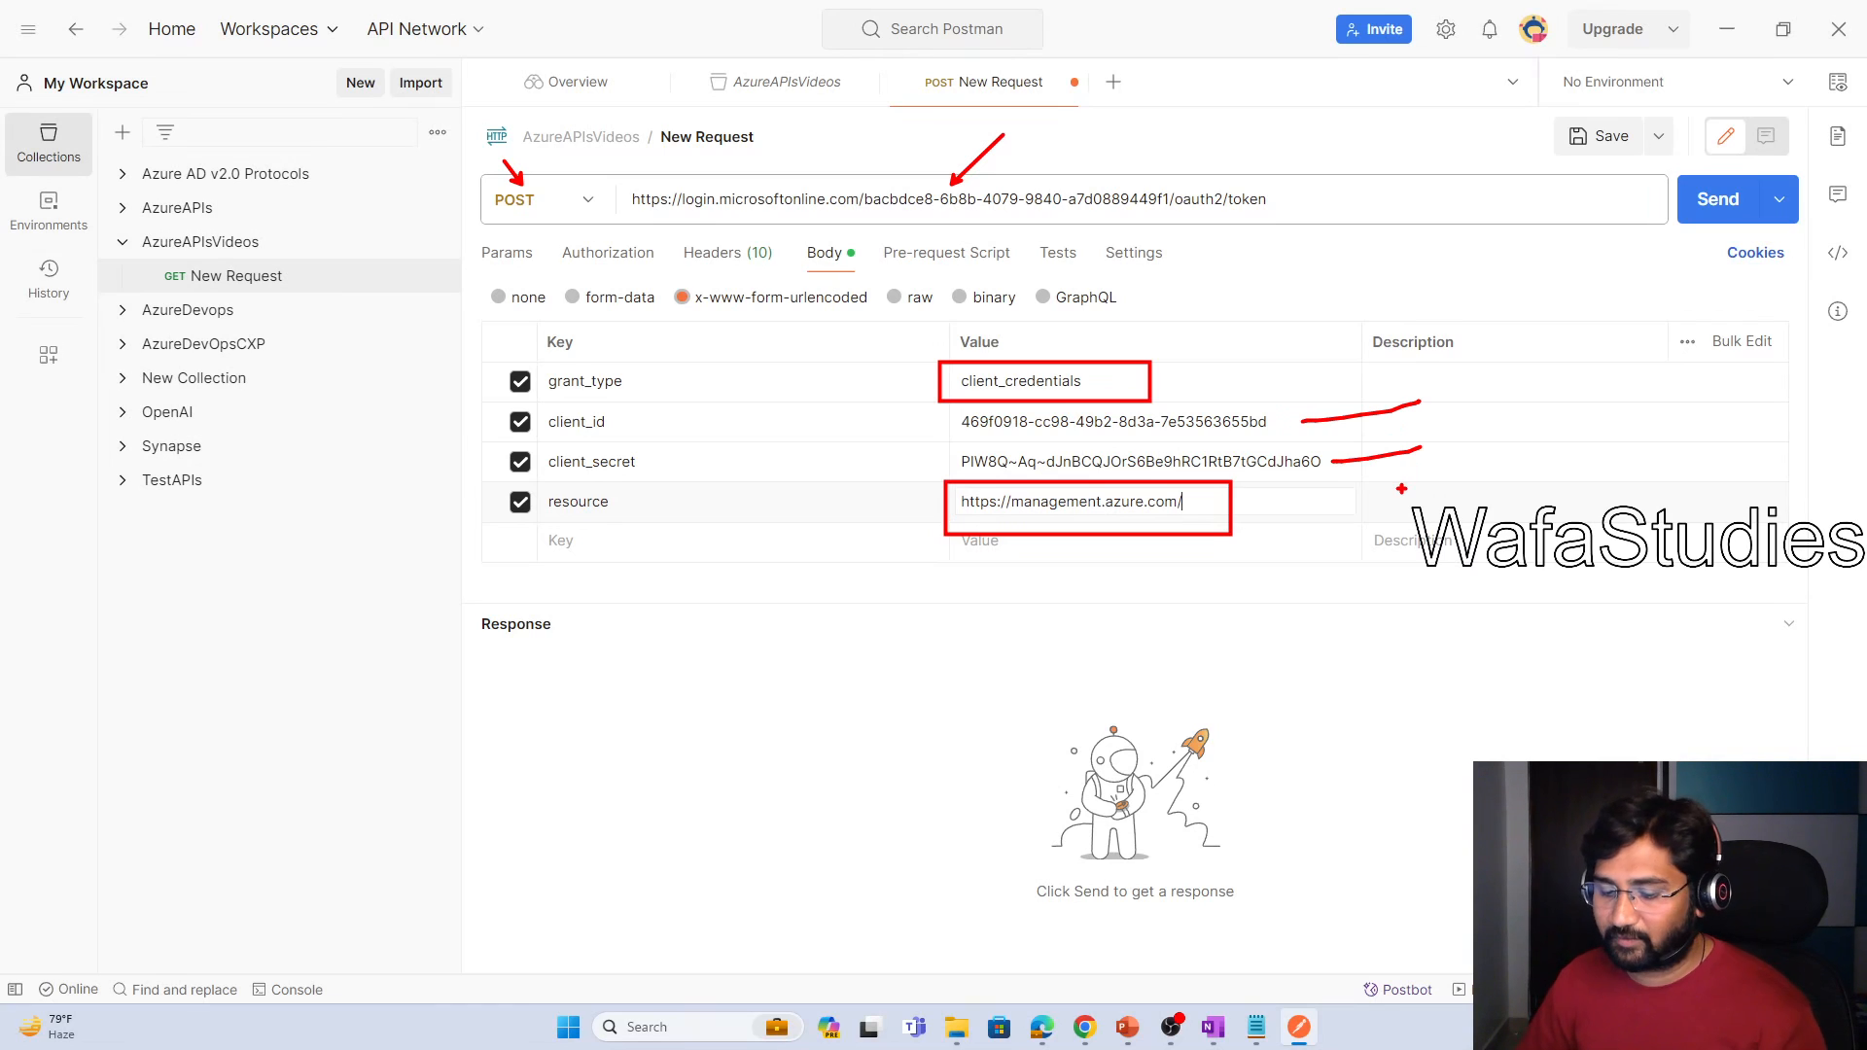
pyautogui.press('Escape')
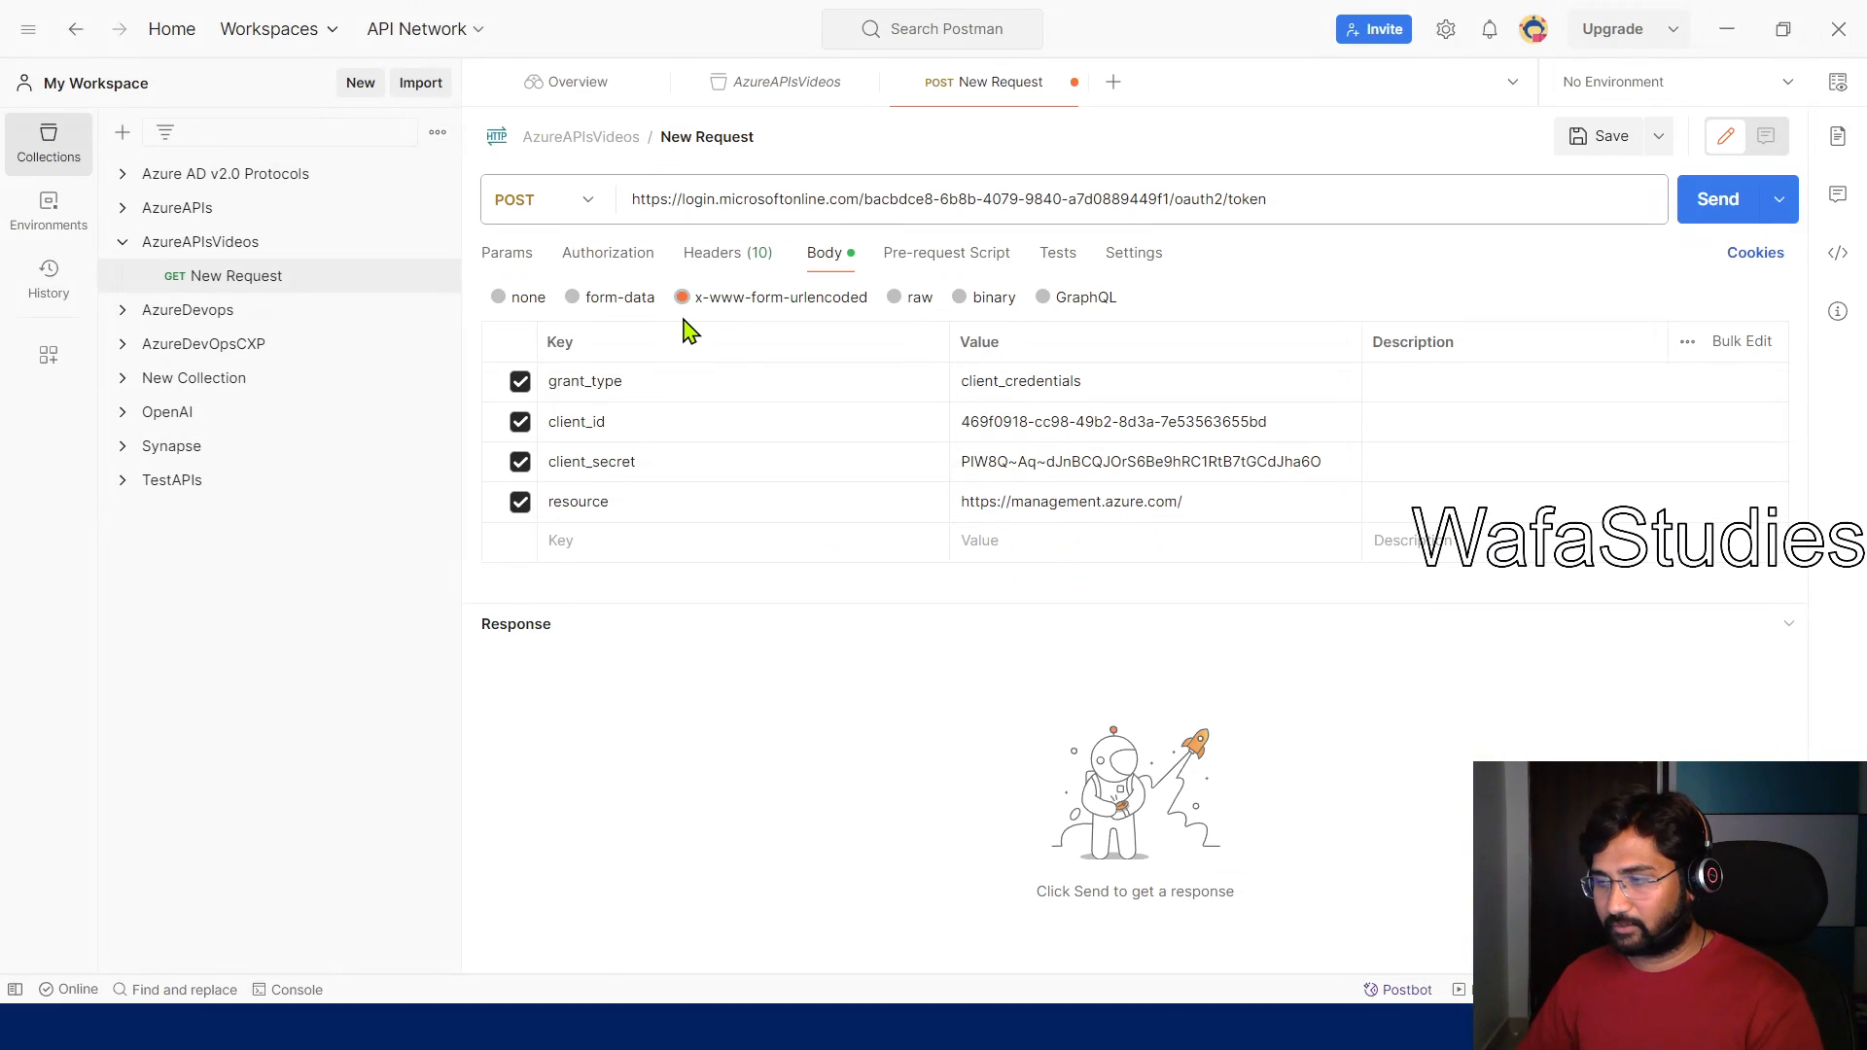
pyautogui.hotkey('ctrl', '2')
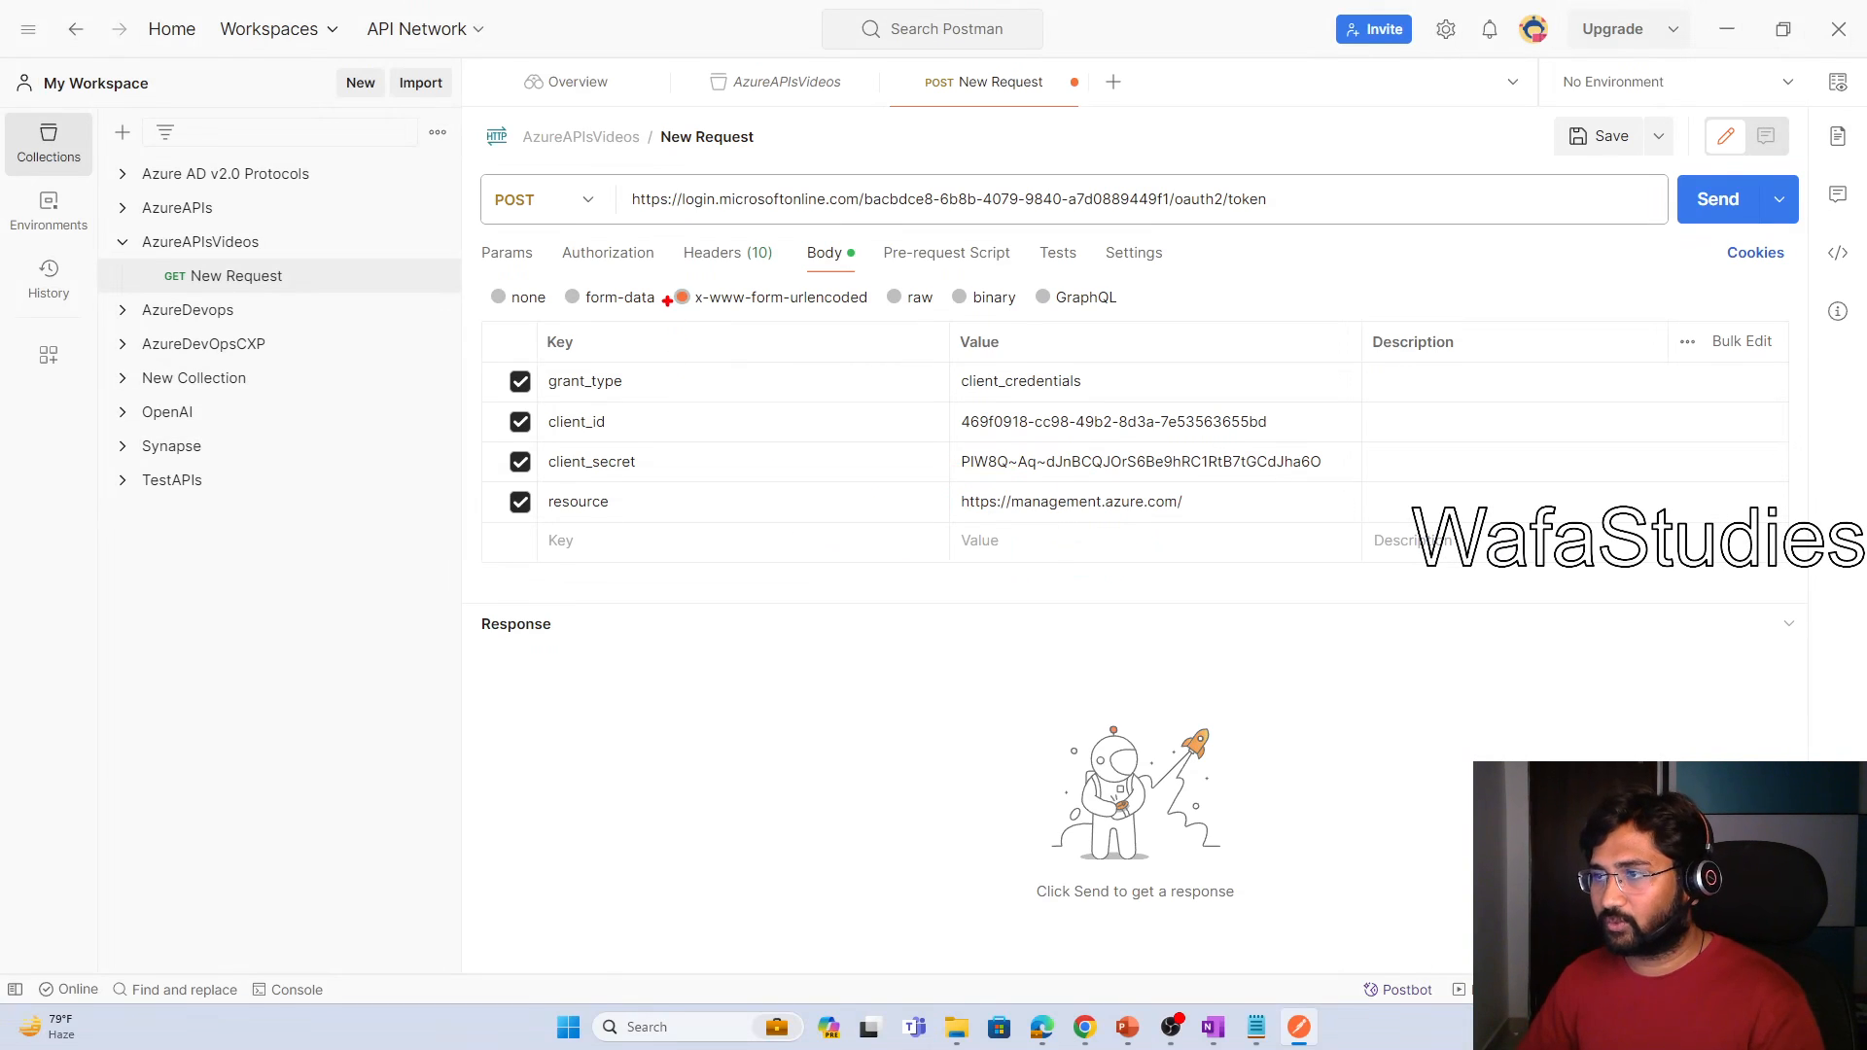
pyautogui.moveTo(663, 276); pyautogui.dragTo(882, 329)
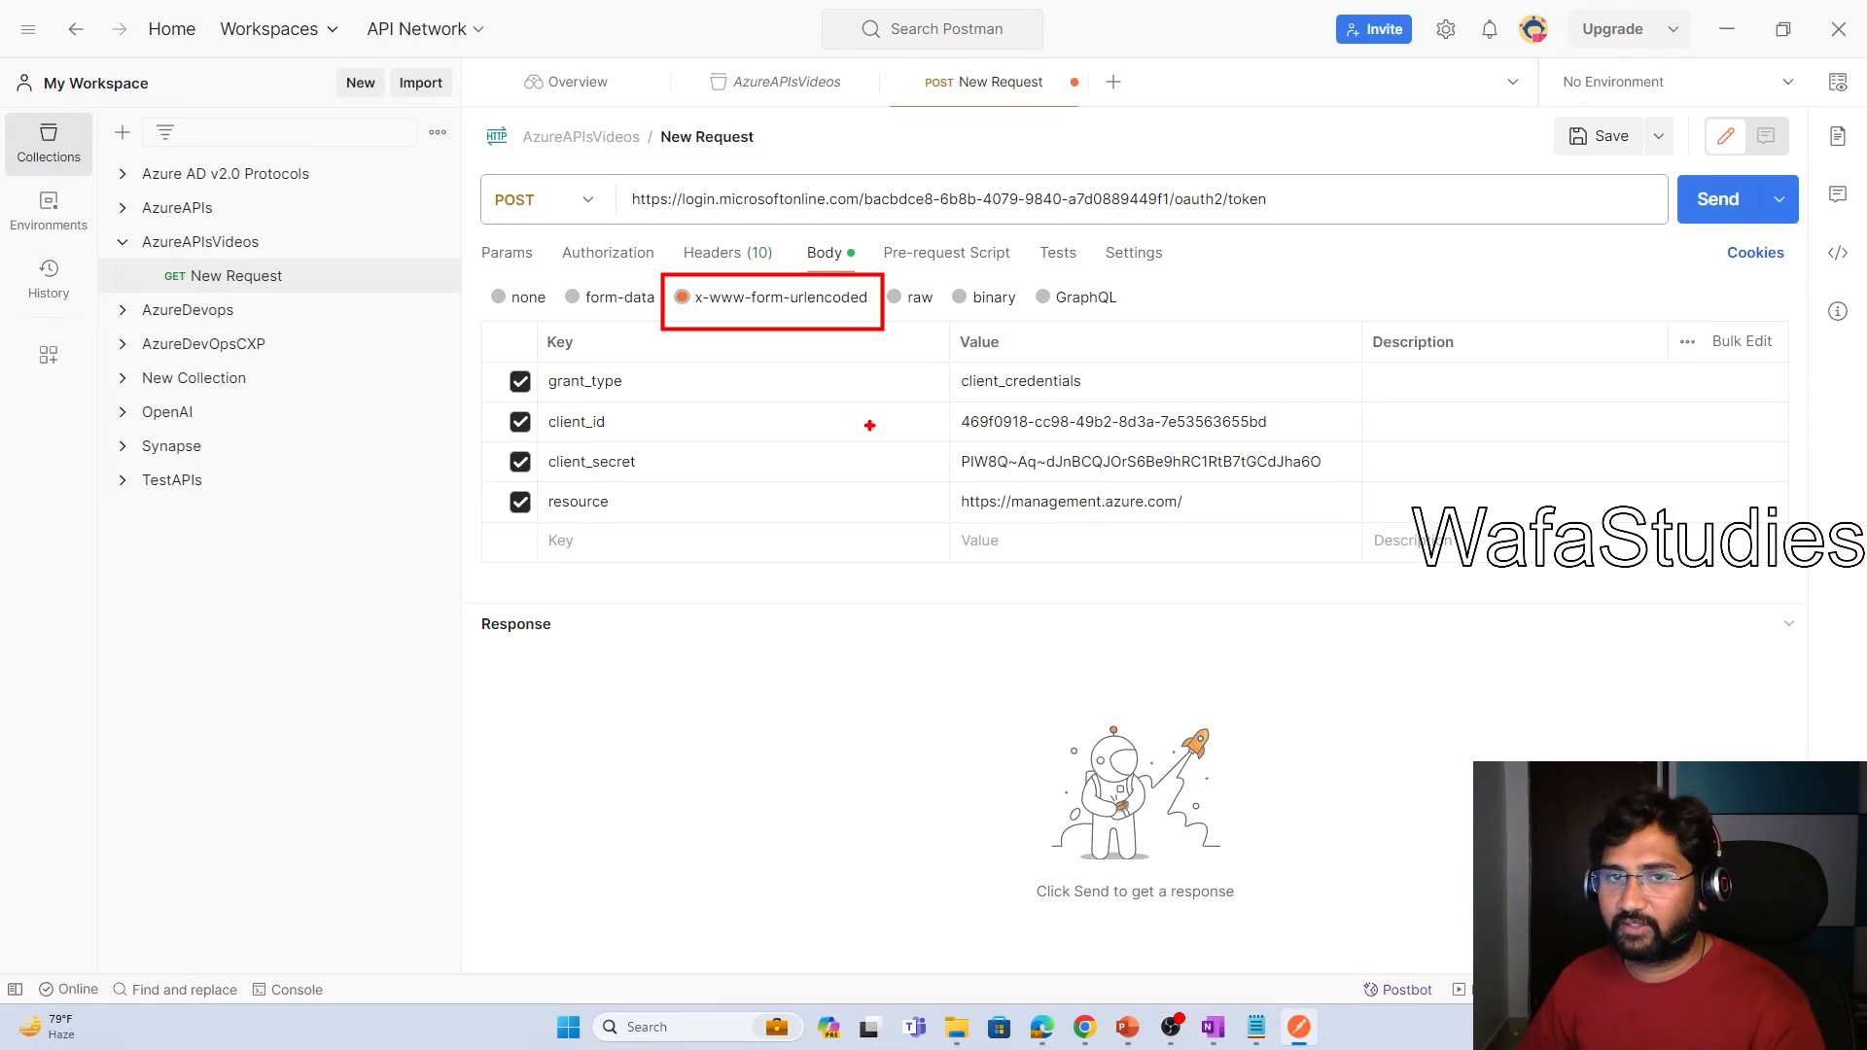
pyautogui.press('Escape')
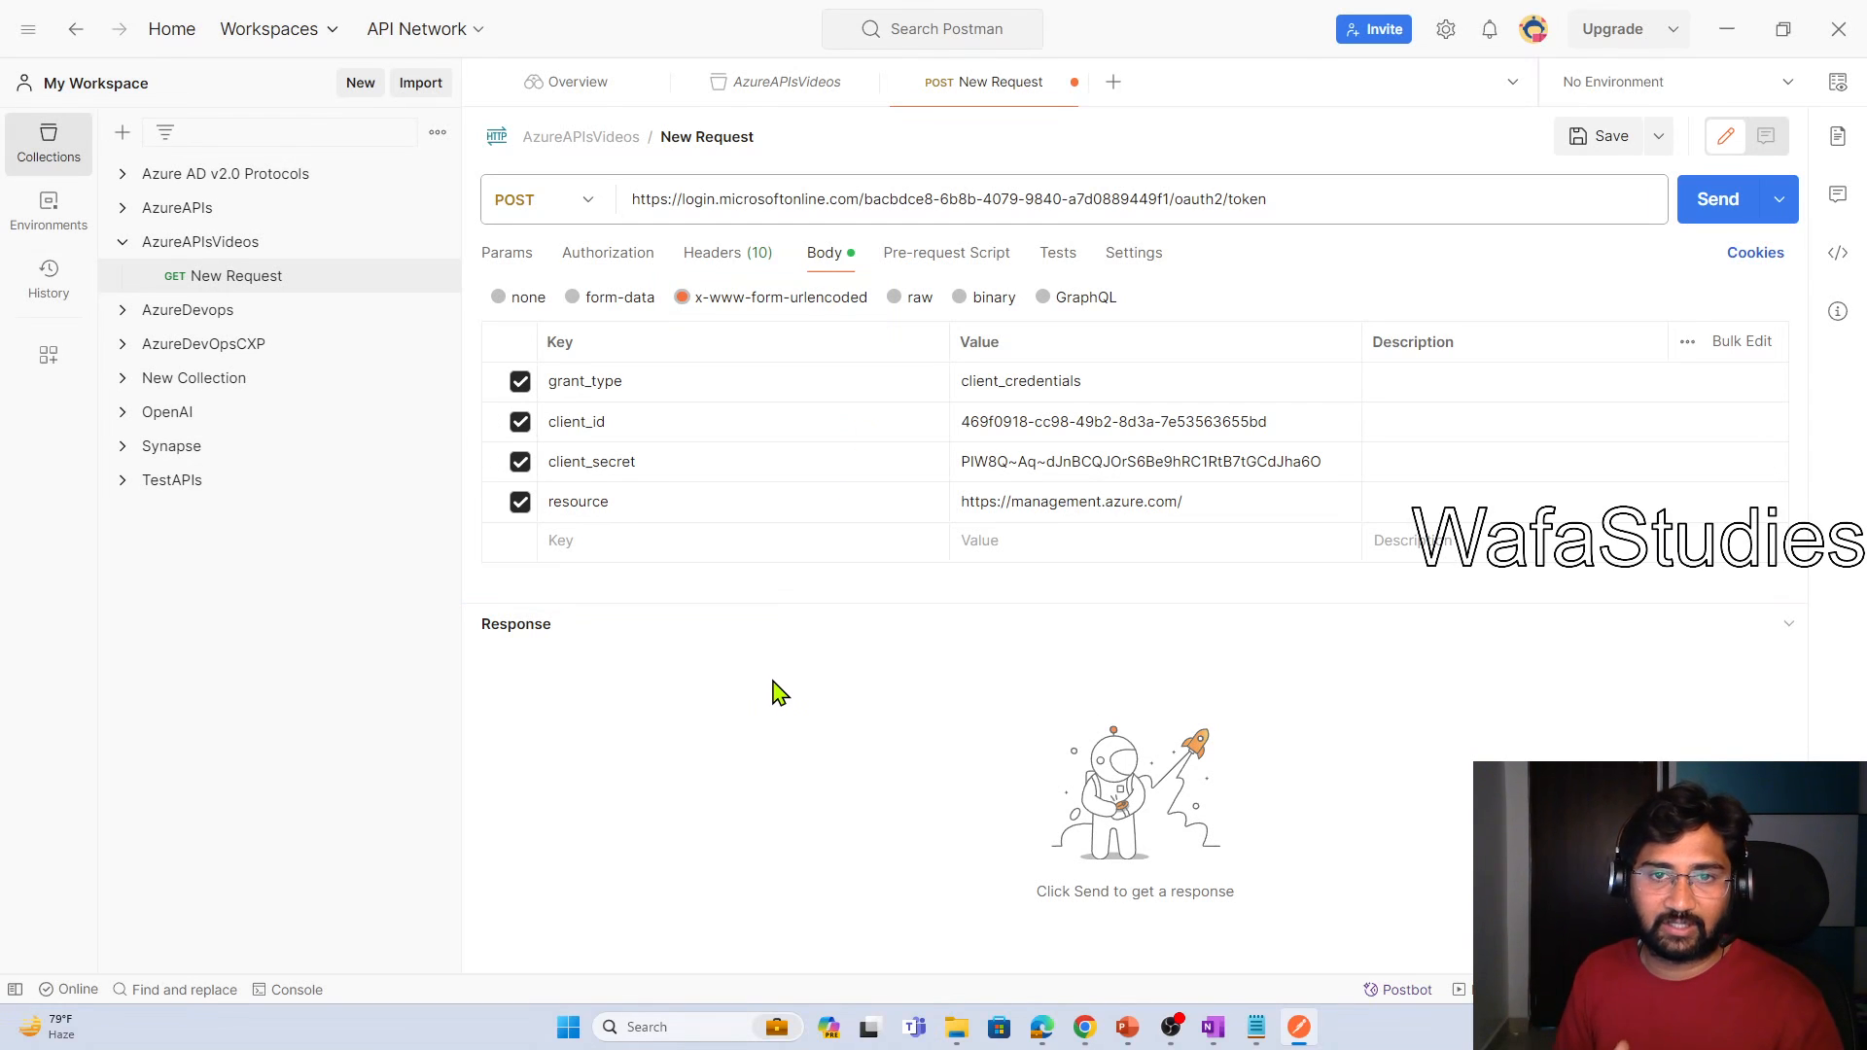
# Send the token request and enlarge the response area to show the whole returned JSON
pyautogui.click(1721, 207)
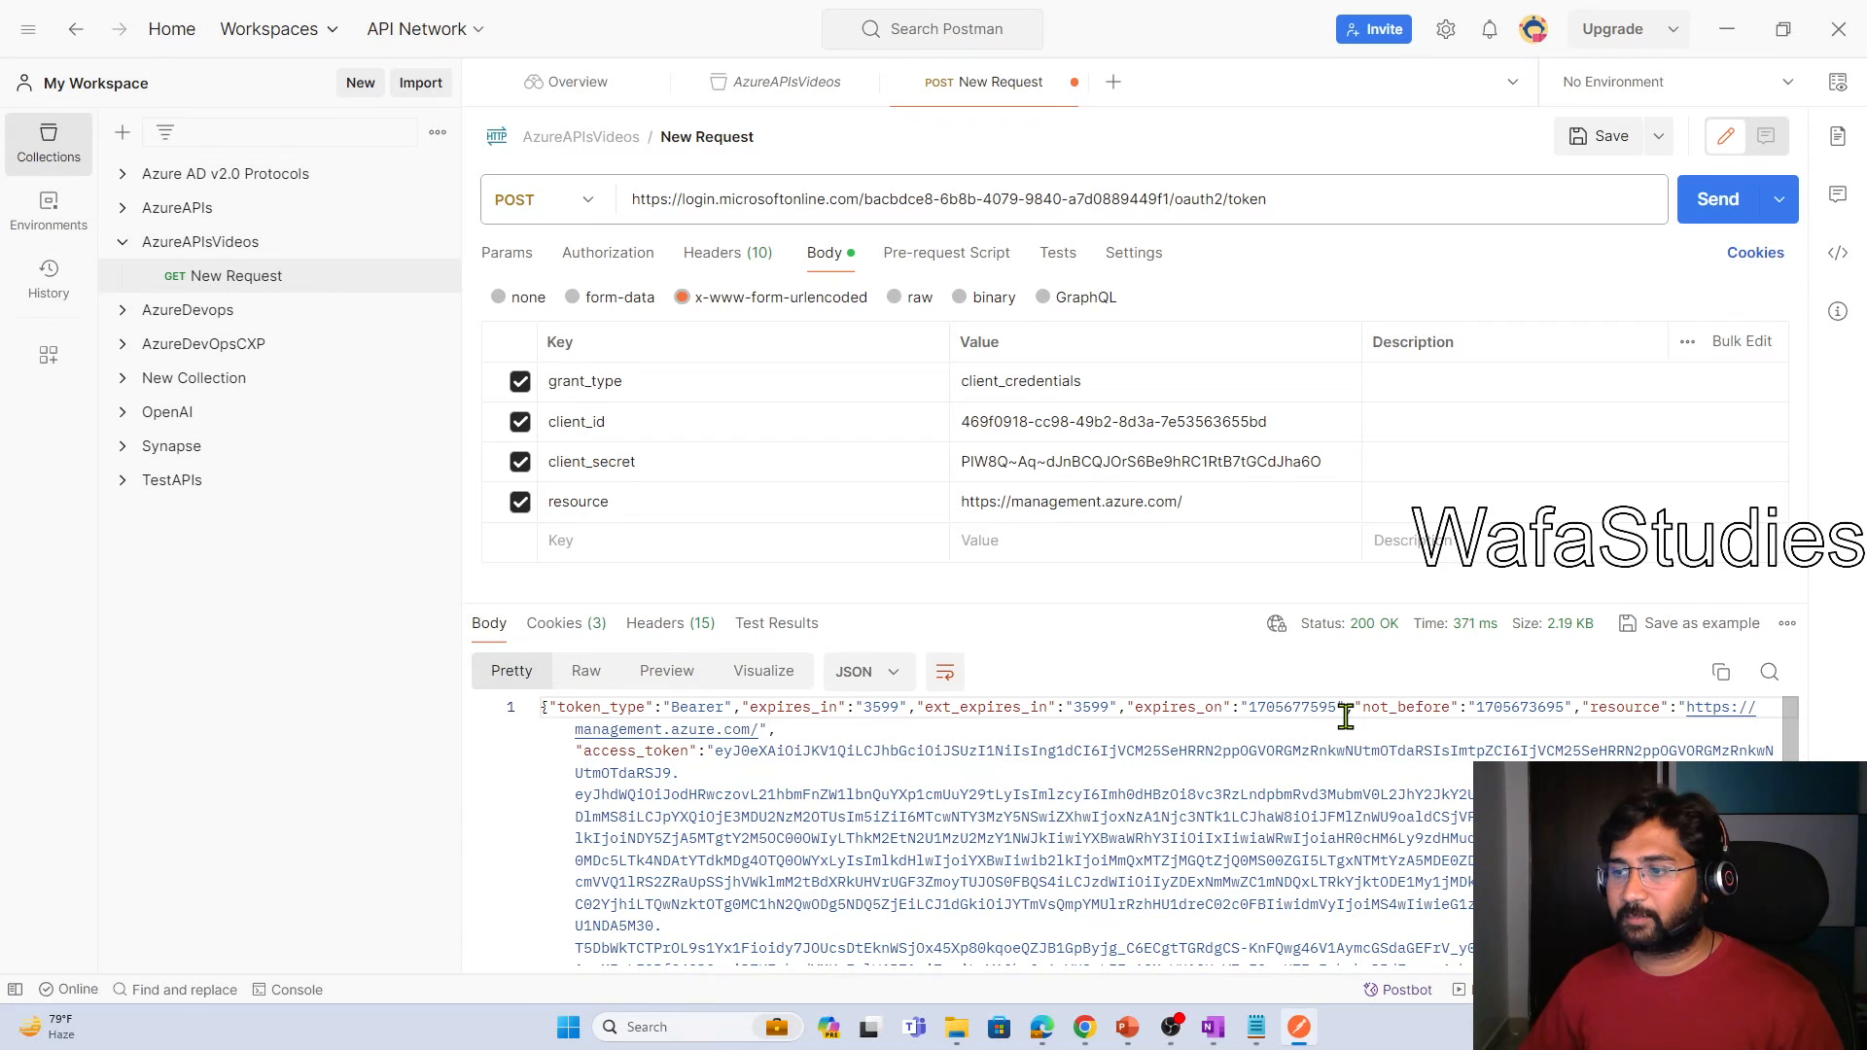
pyautogui.moveTo(1243, 604); pyautogui.dragTo(1238, 355)
pyautogui.click(885, 653)
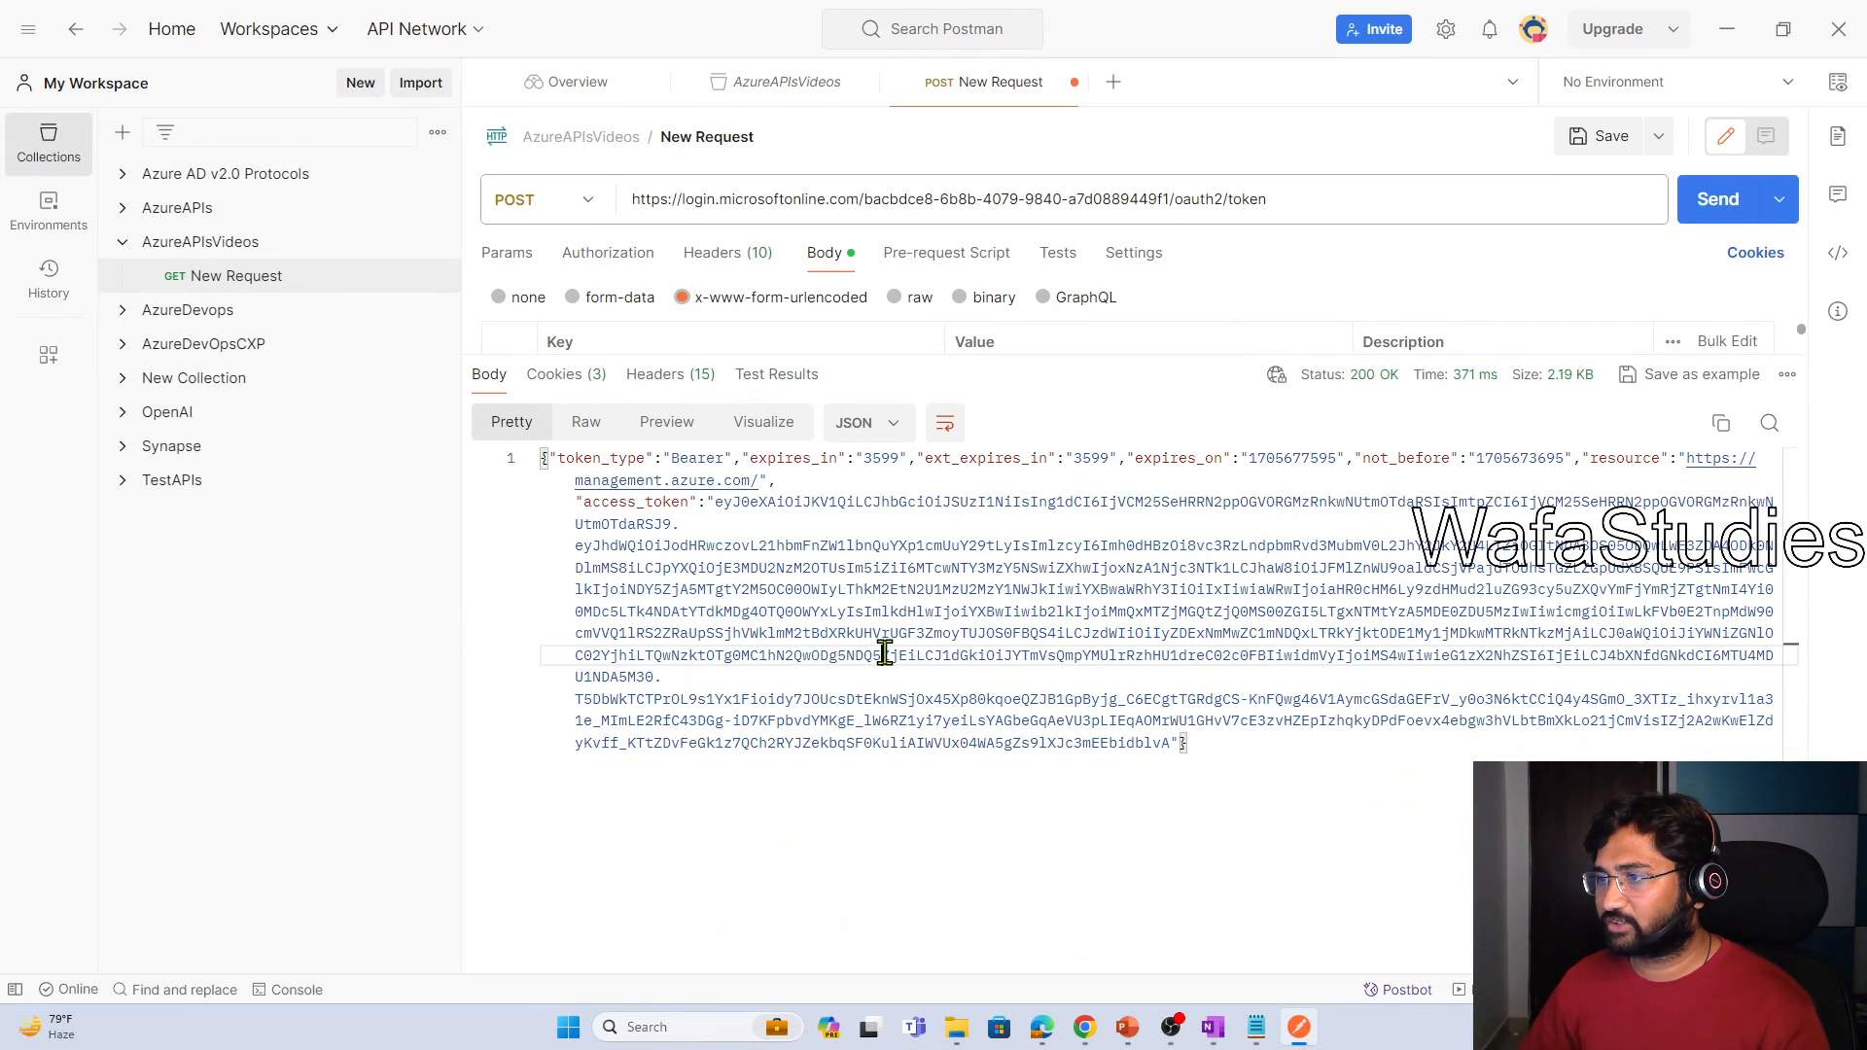
# Examine the token_type and expires_in fields in the response and select the full access_token value
pyautogui.click(584, 457)
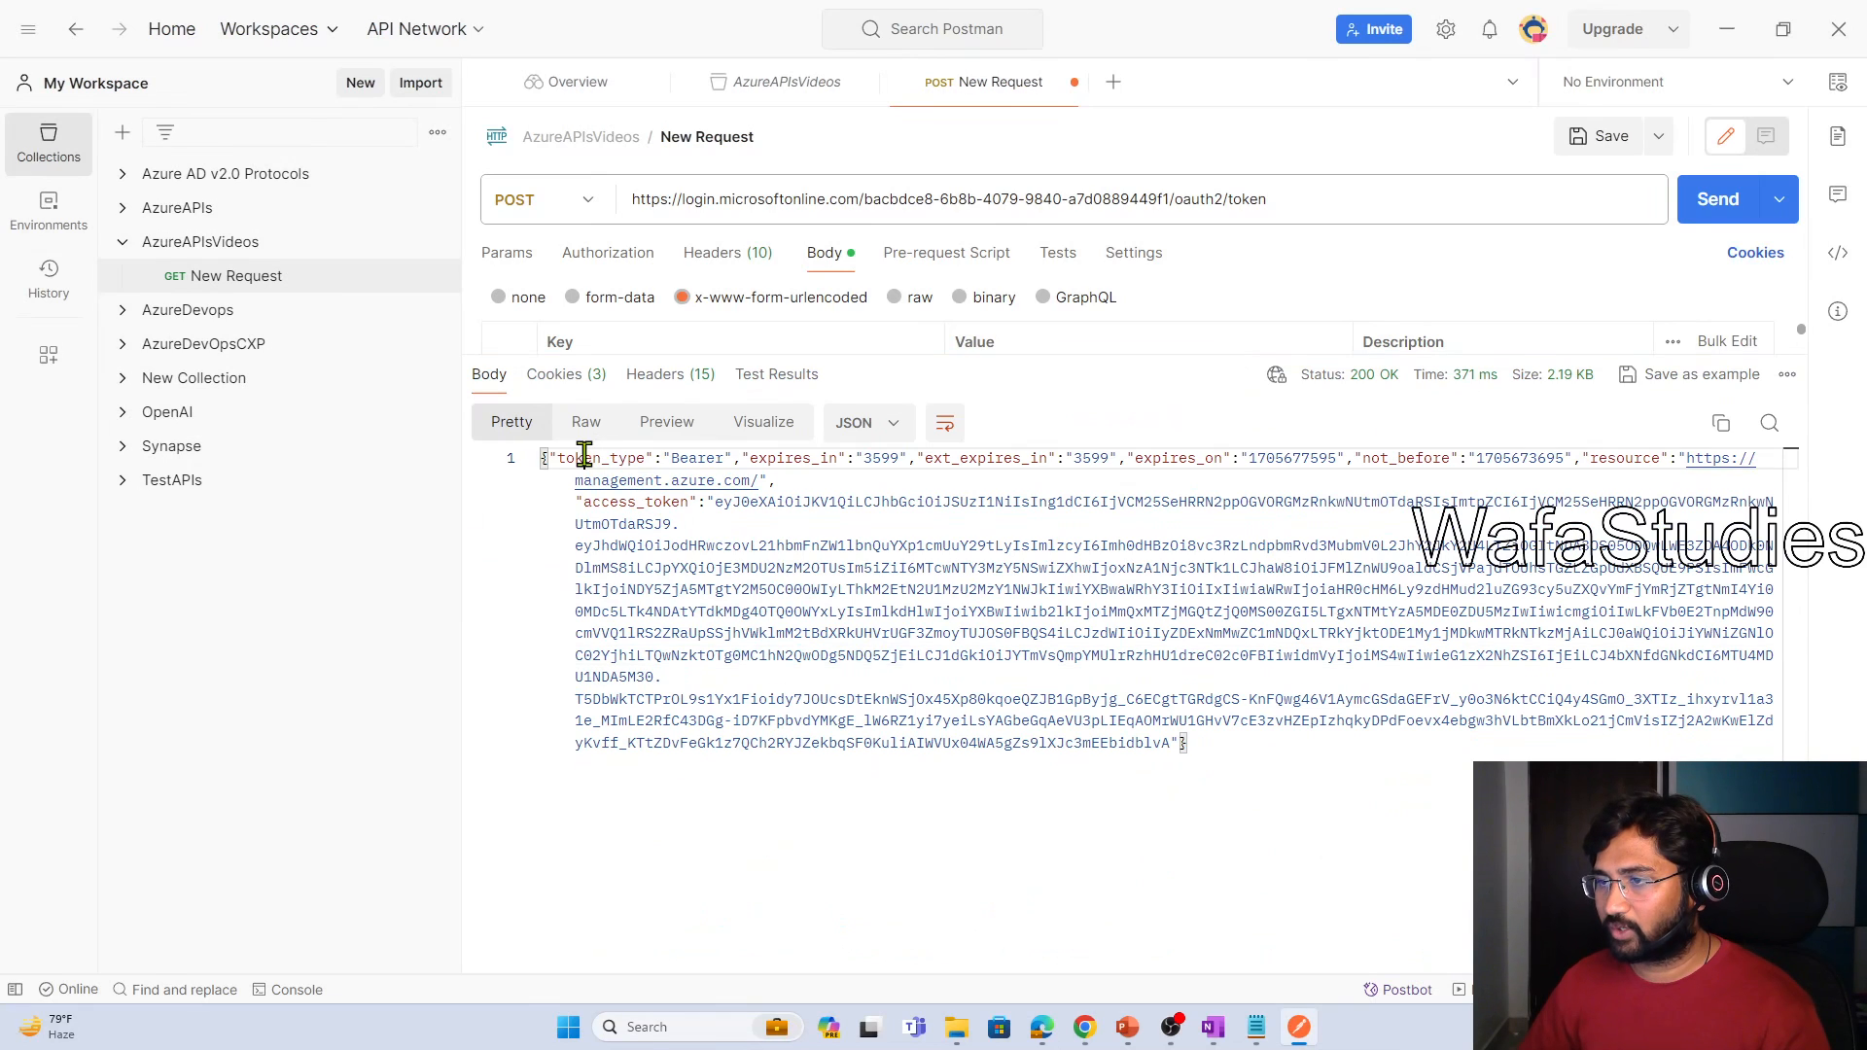
pyautogui.doubleClick(585, 457)
pyautogui.doubleClick(778, 457)
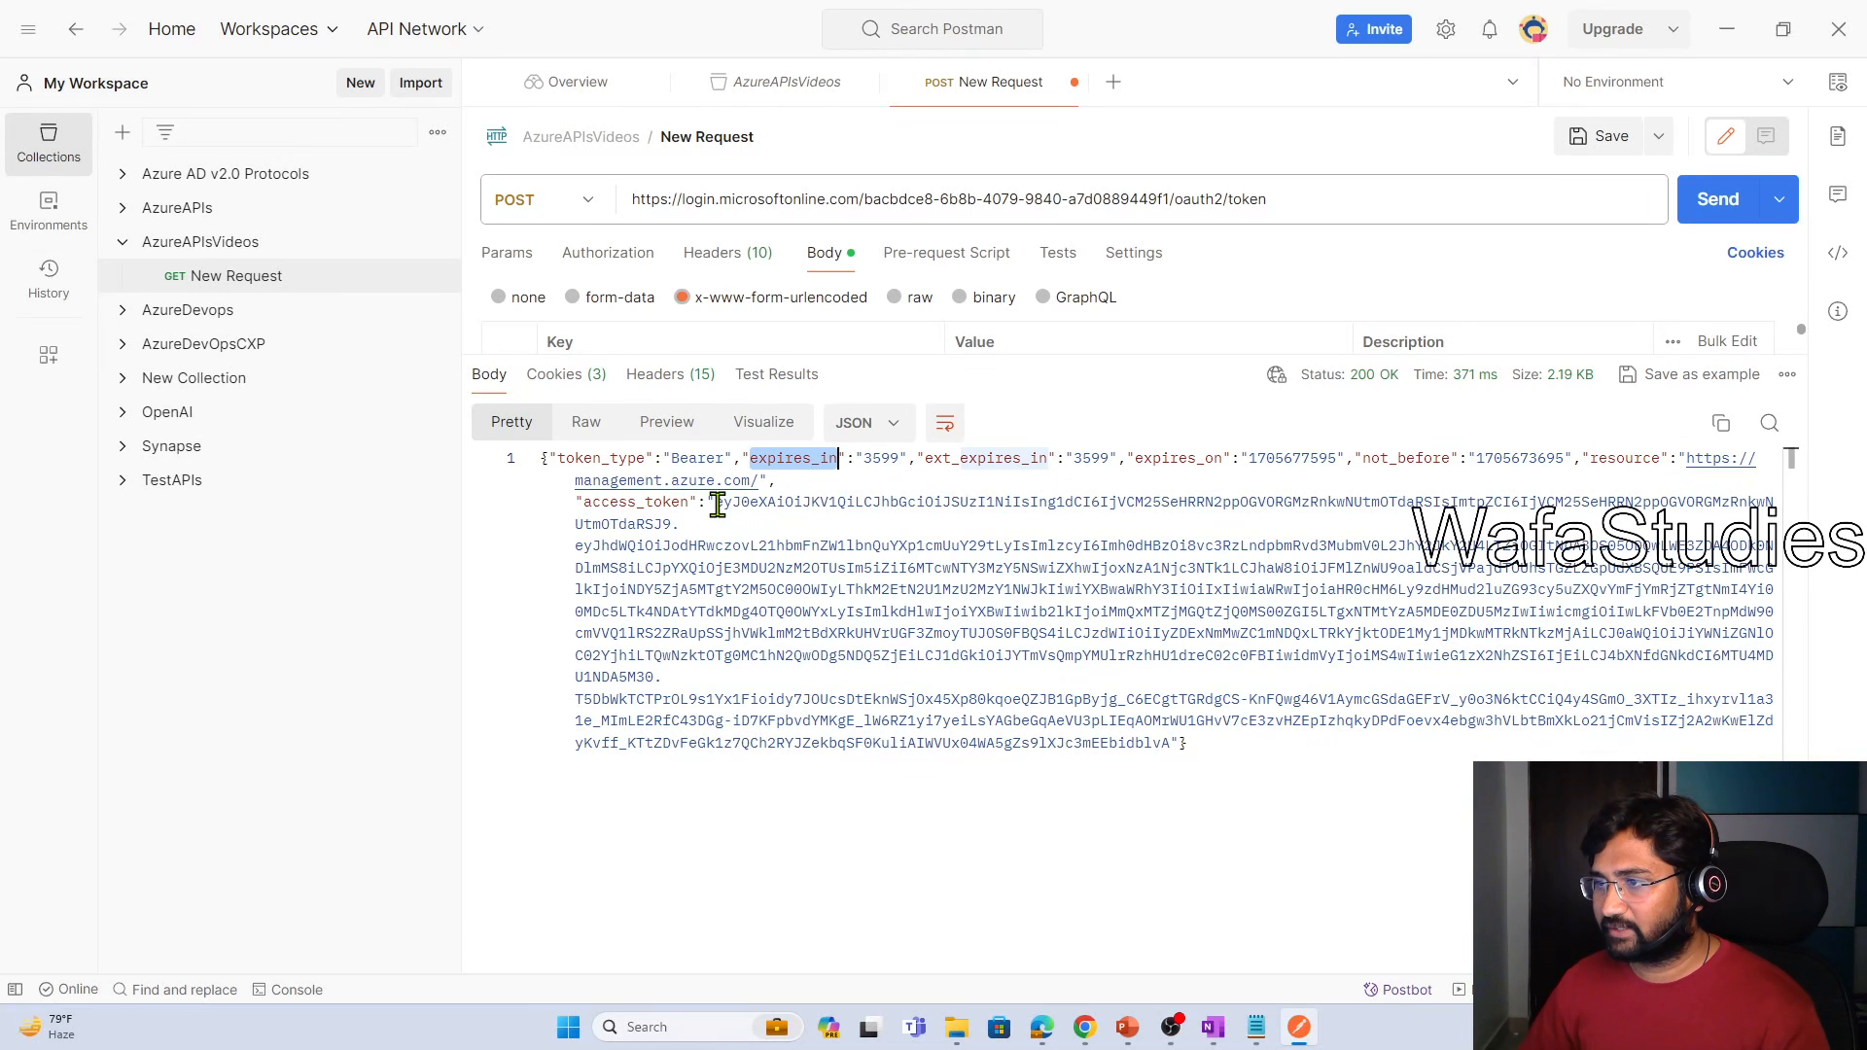
pyautogui.moveTo(717, 502)
pyautogui.mouseDown()
pyautogui.moveTo(921, 638)
pyautogui.moveTo(1154, 717)
pyautogui.moveTo(1172, 743)
pyautogui.mouseUp()
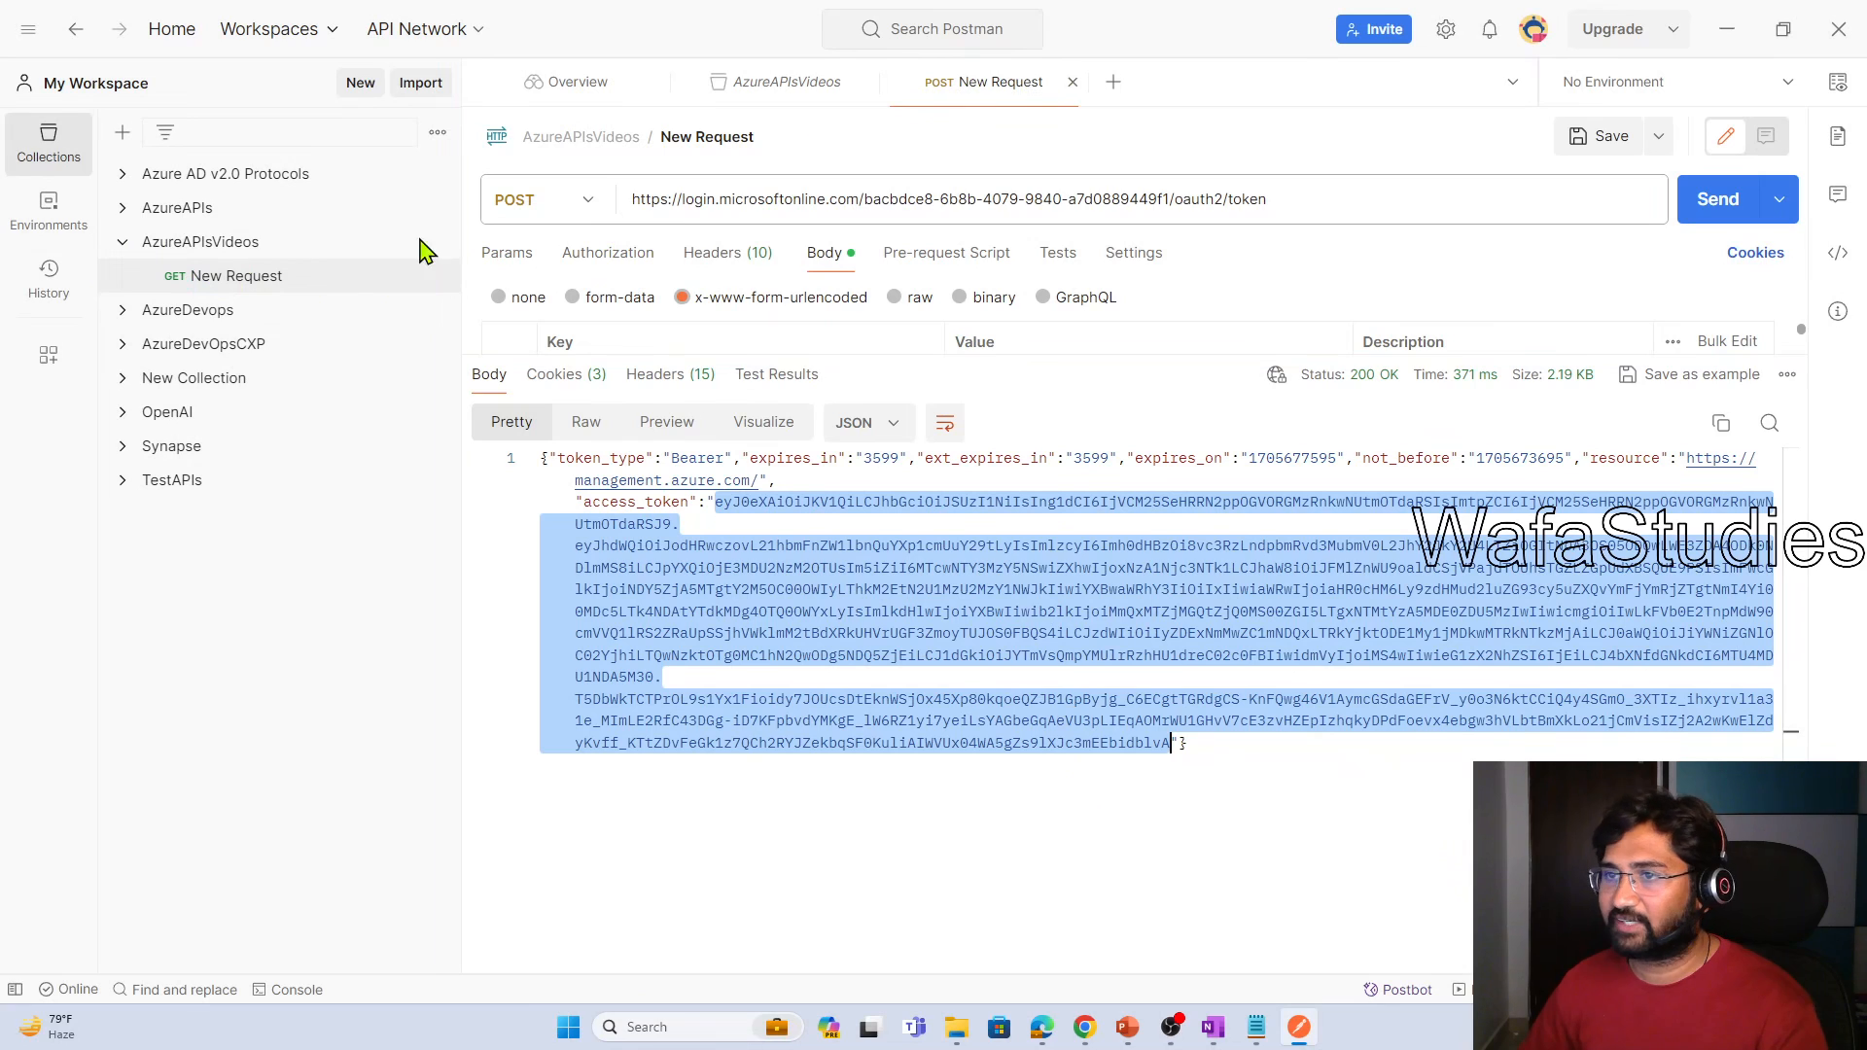
# Rename the New Request in the AzureAPIsVideos collection to GetAccessToken and save its changes
pyautogui.rightClick(278, 284)
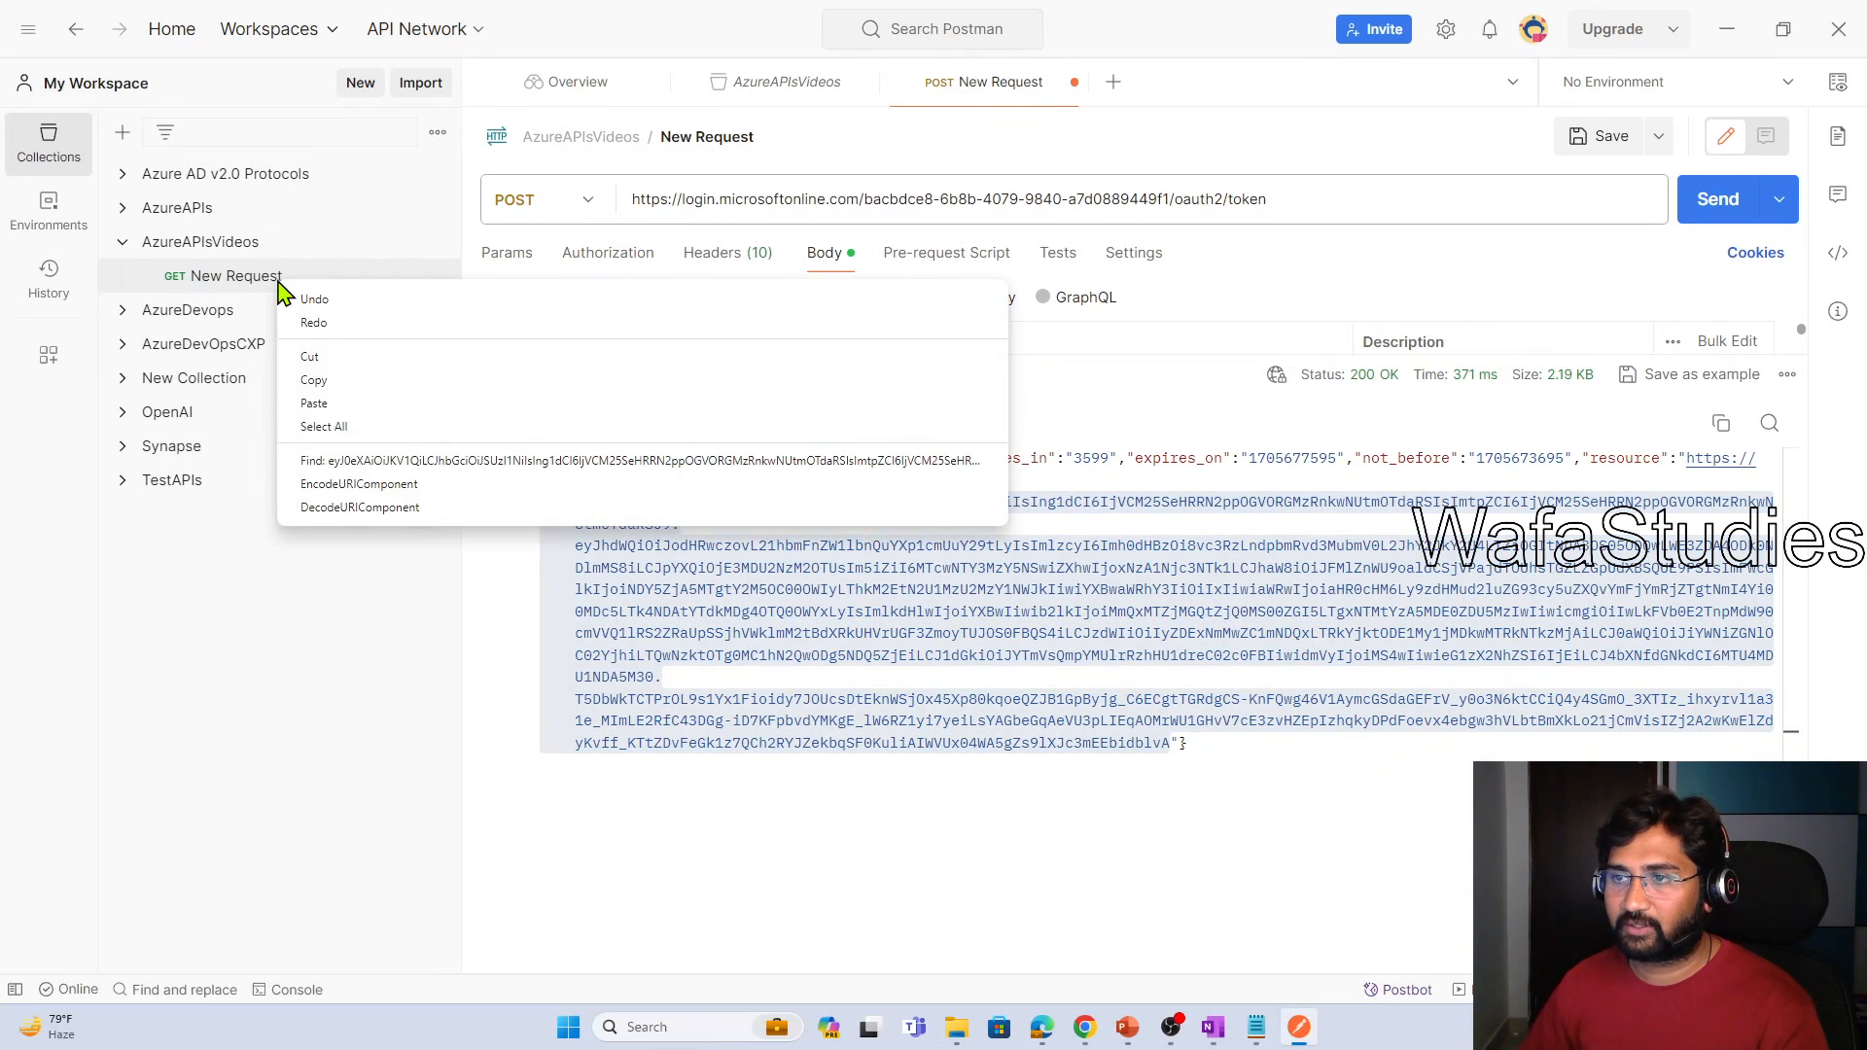
pyautogui.click(255, 564)
pyautogui.rightClick(218, 280)
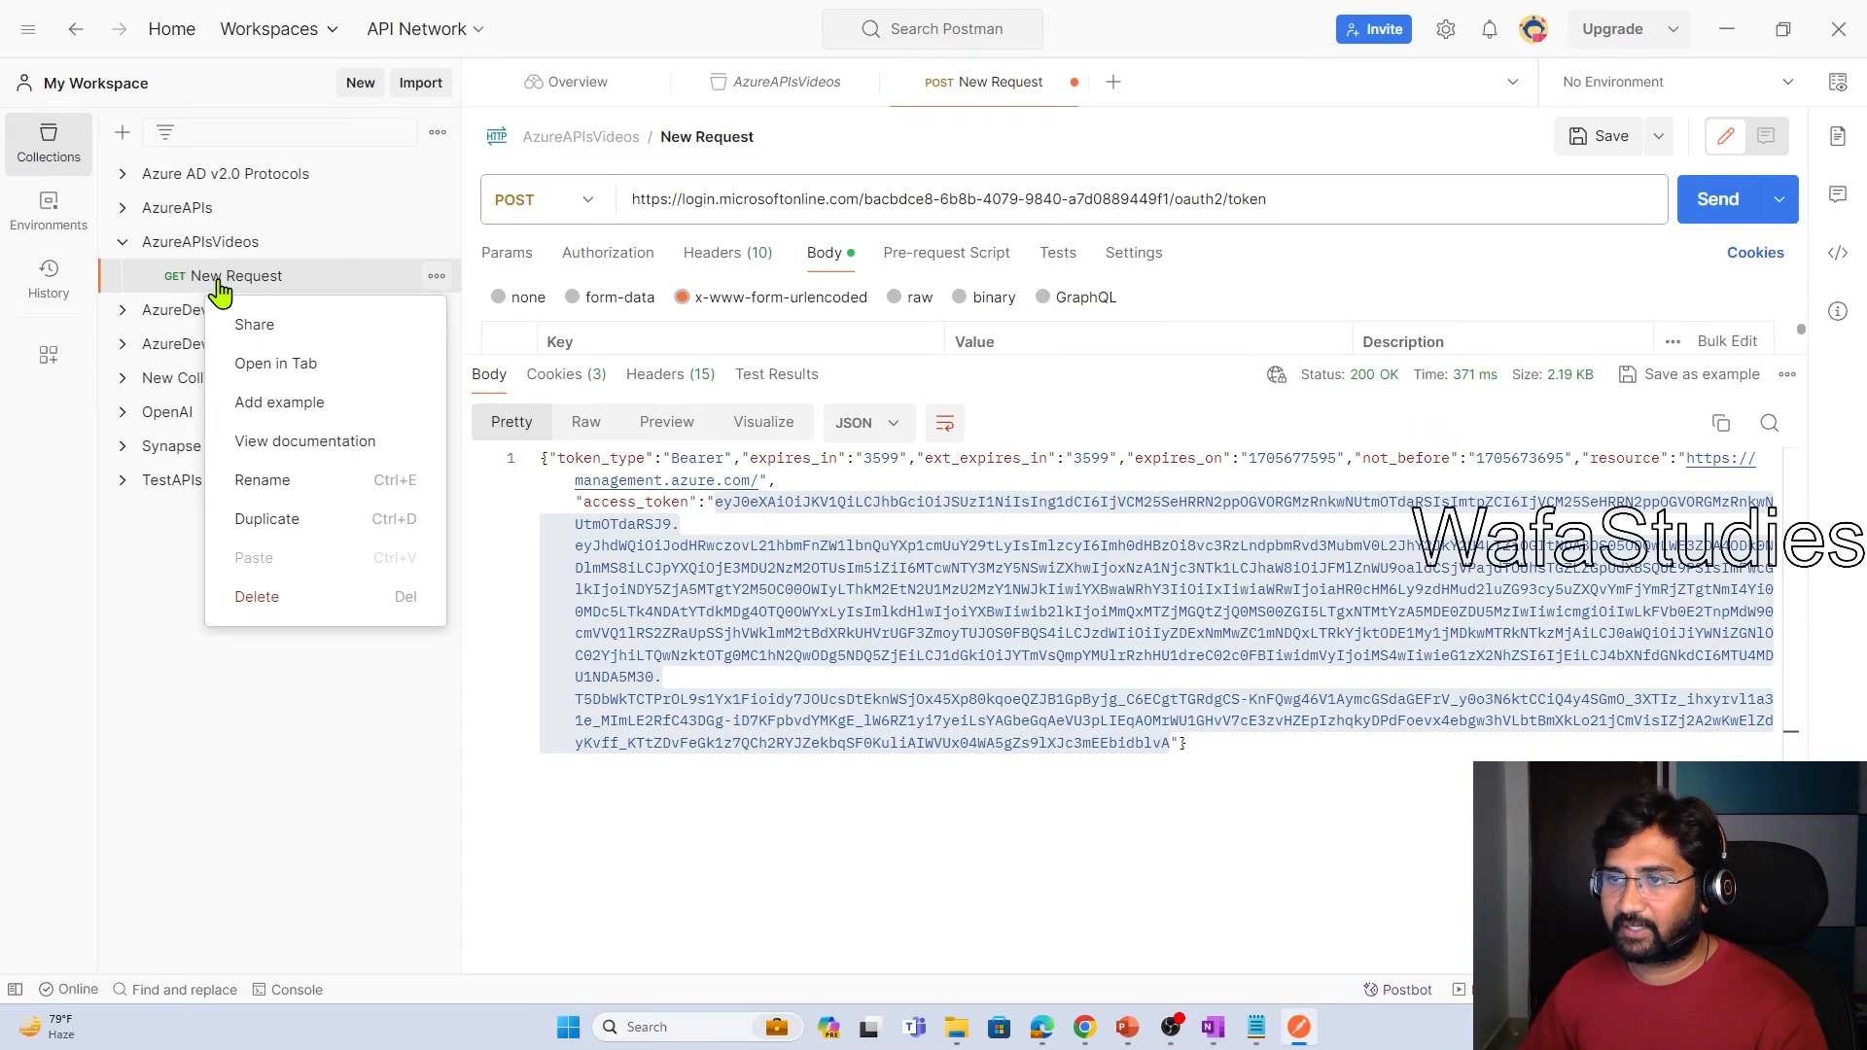
pyautogui.click(282, 494)
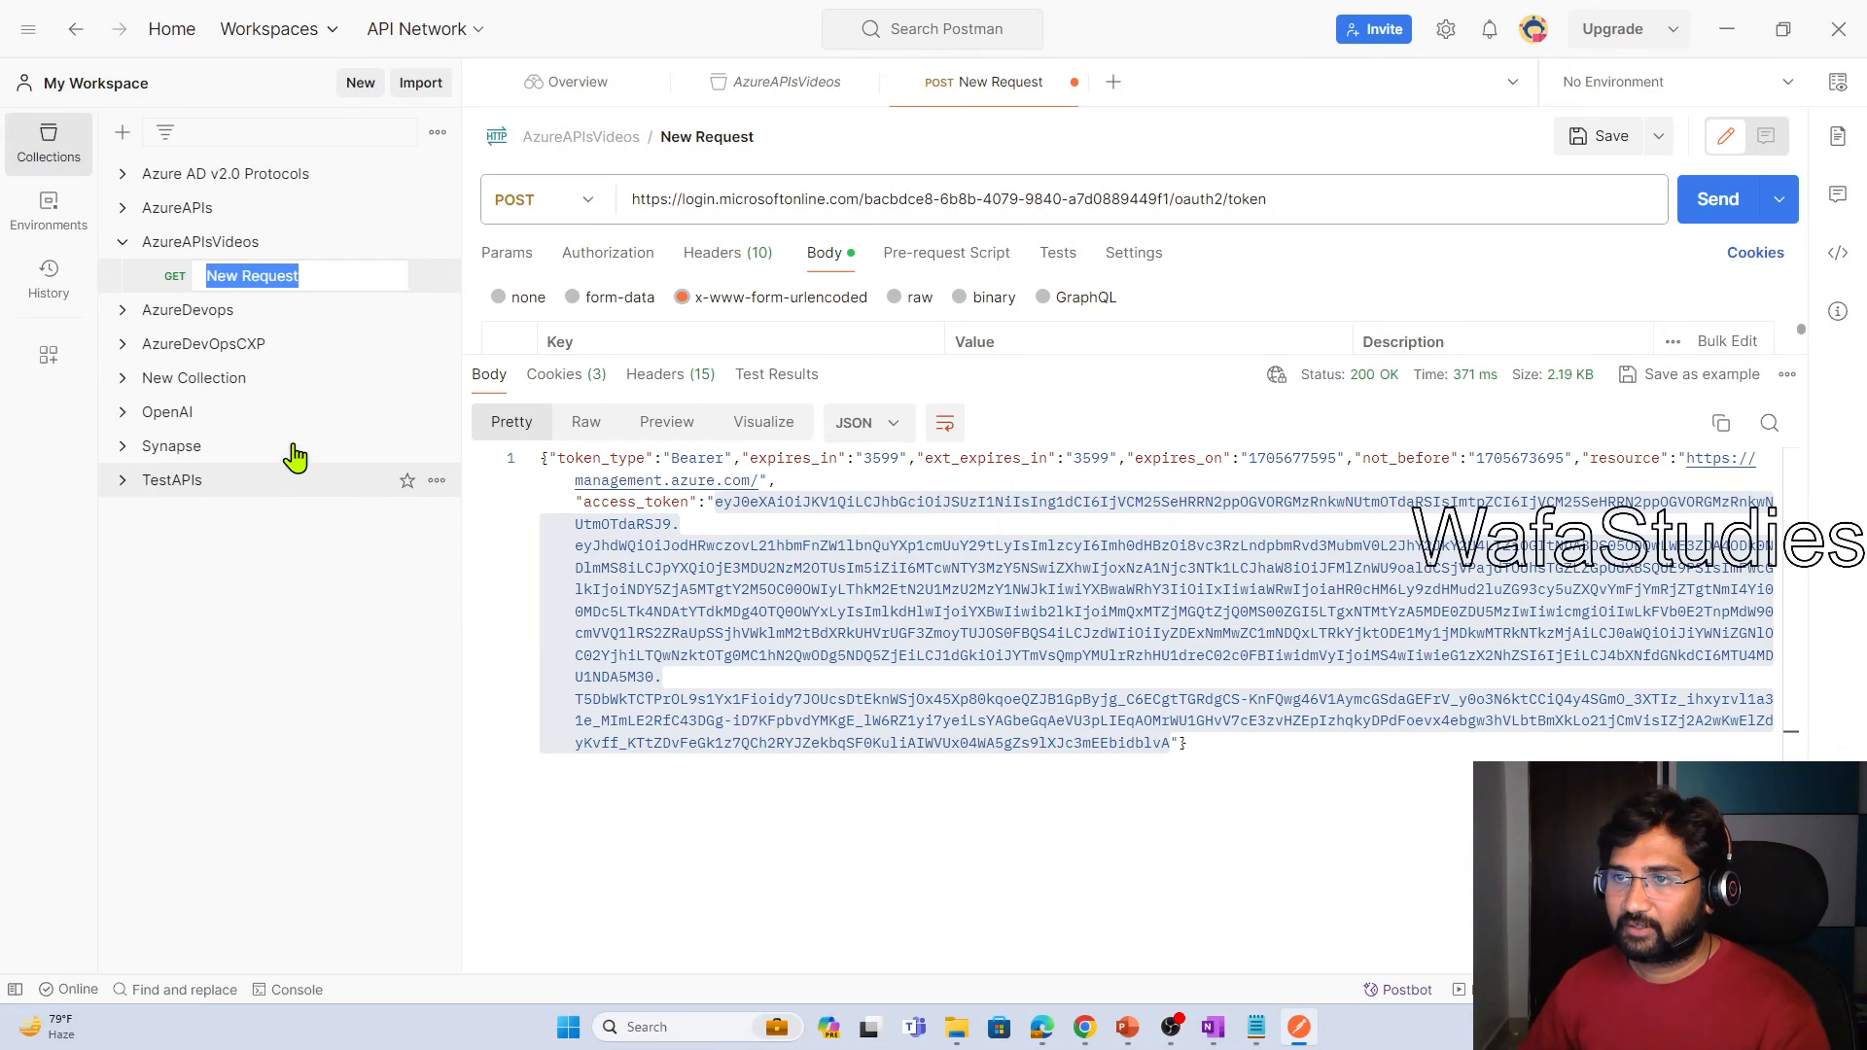
pyautogui.write('GetAccessToken')
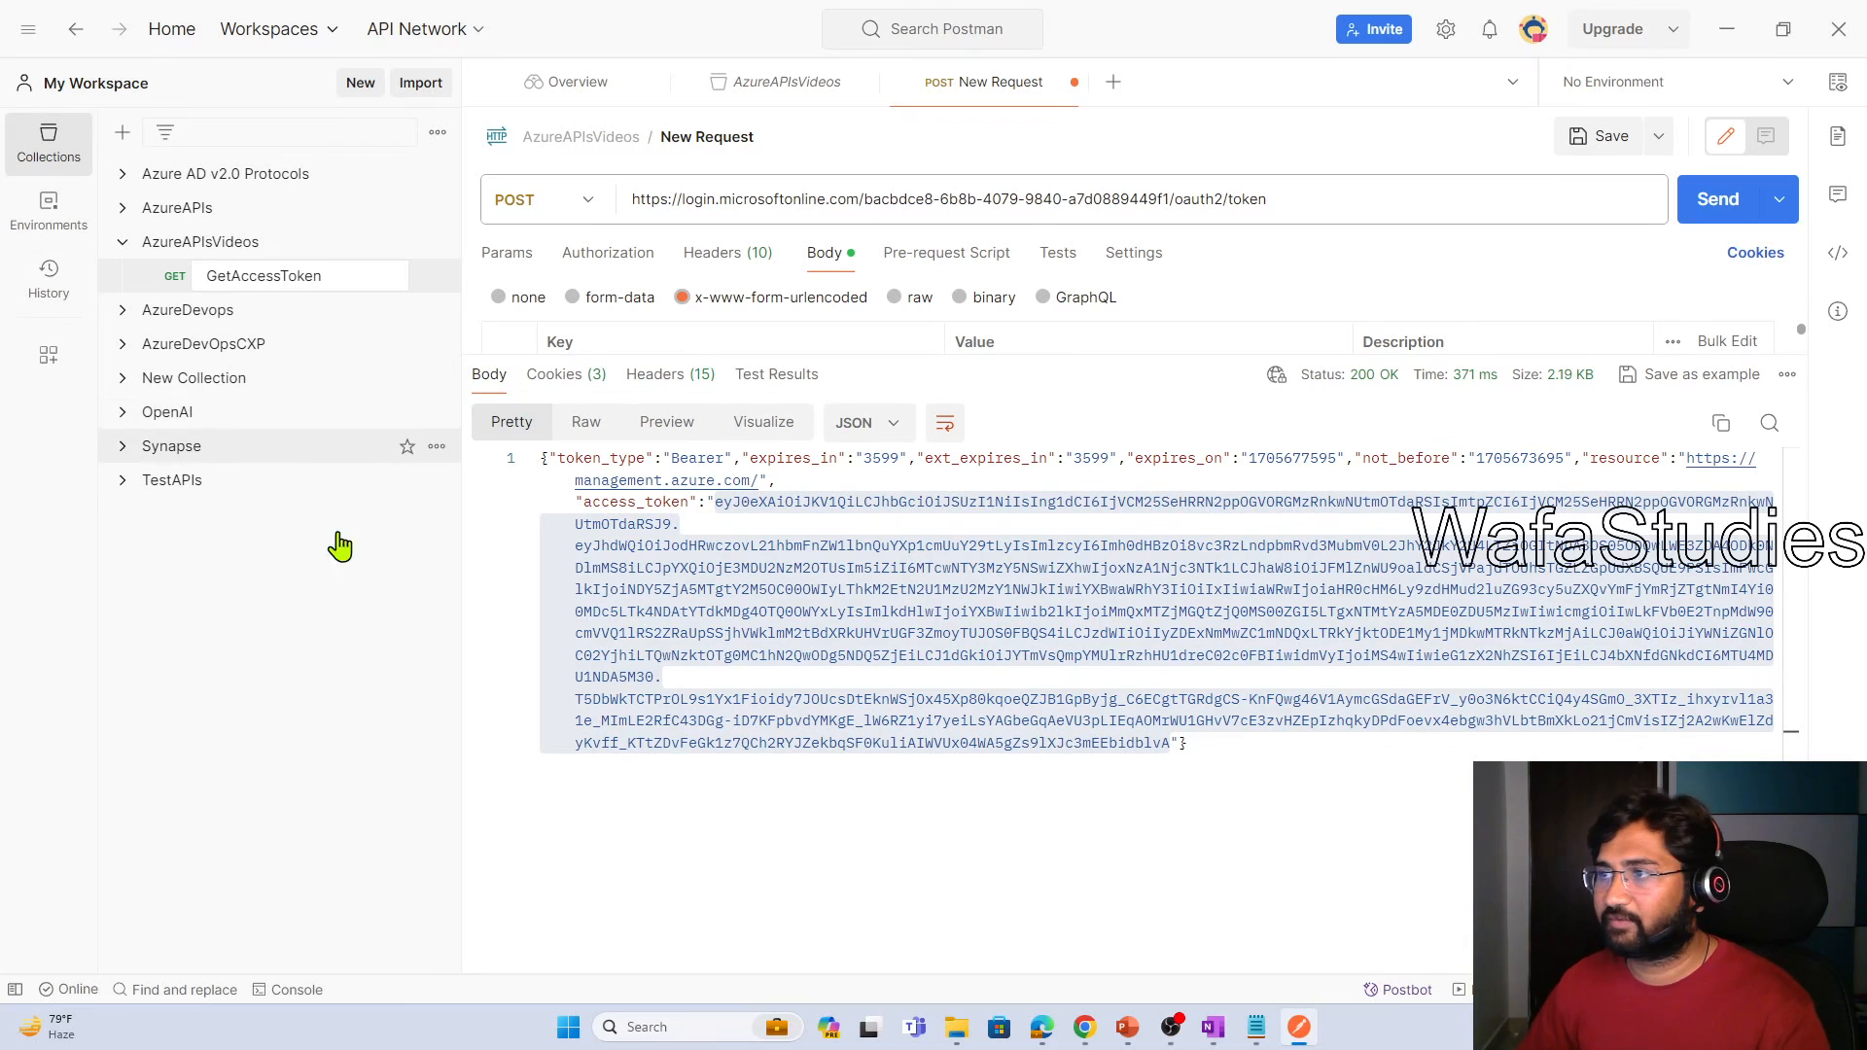
pyautogui.press('Return')
pyautogui.click(637, 843)
pyautogui.hotkey('ctrl', 's')
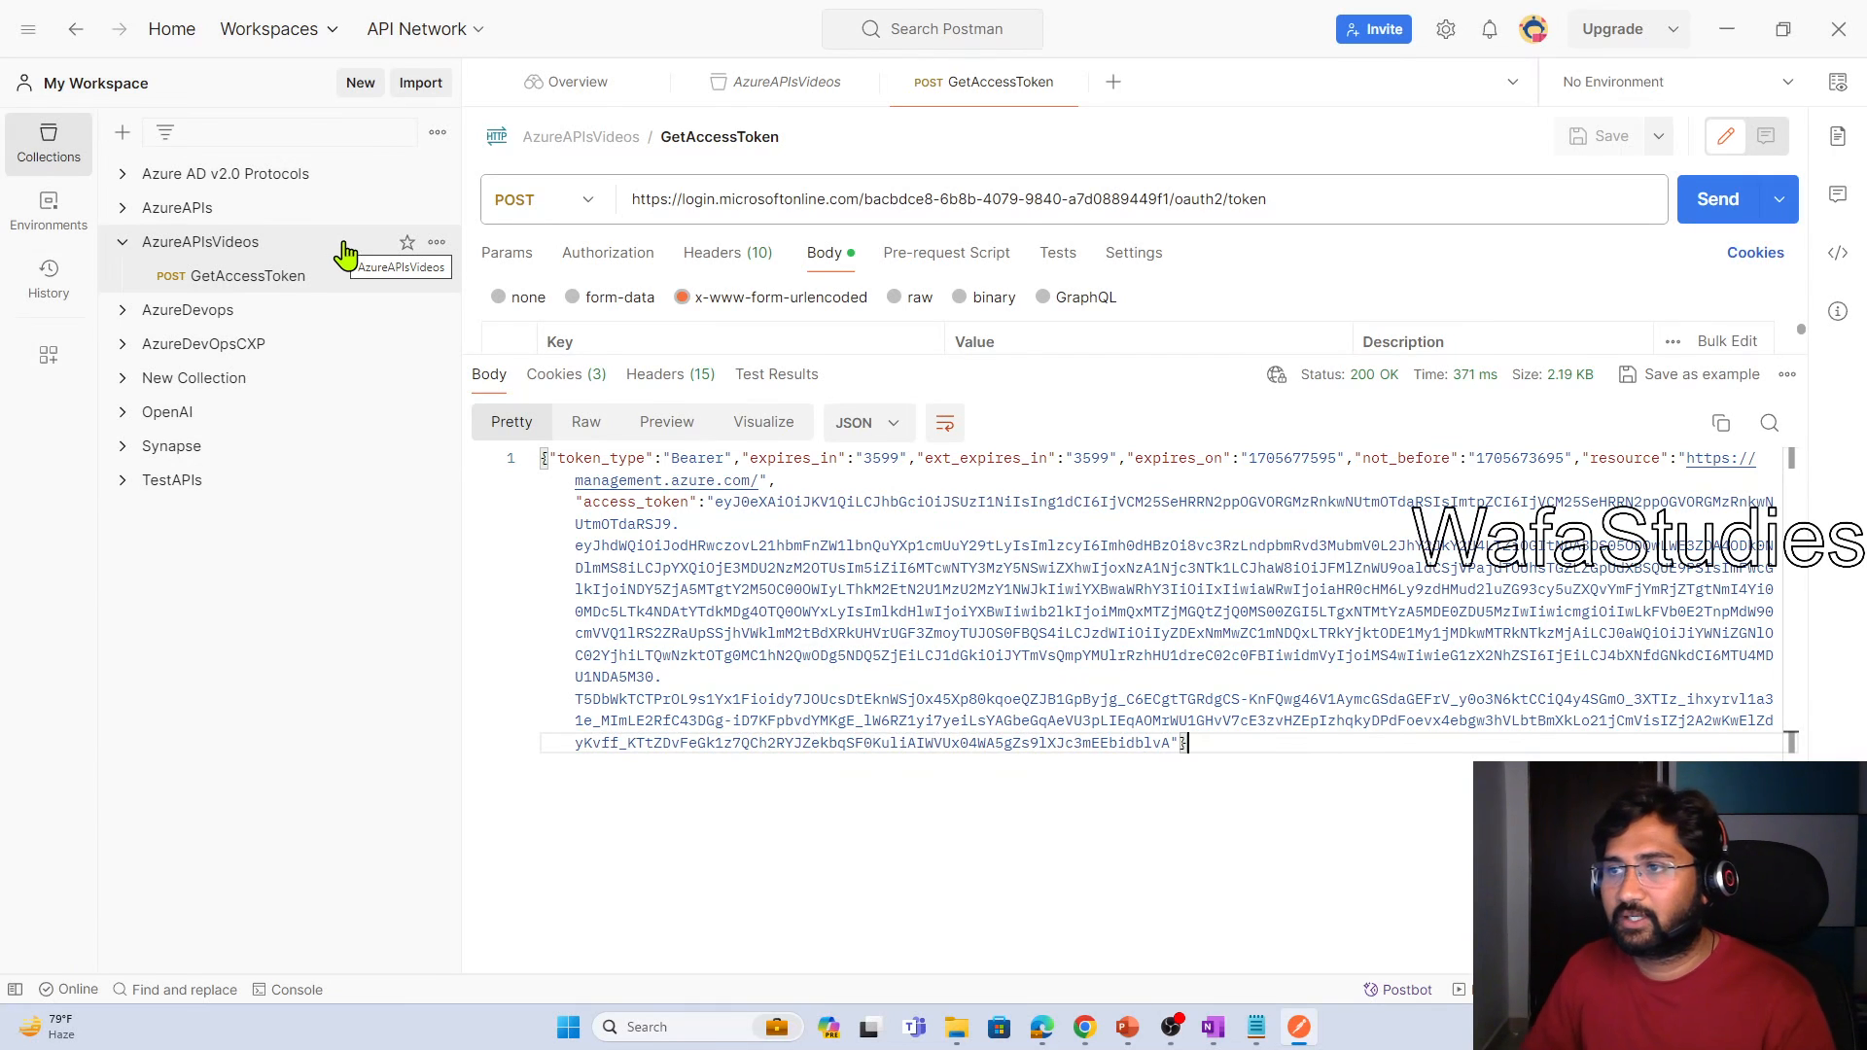
# Add a new request to the AzureAPIsVideos collection
pyautogui.click(438, 245)
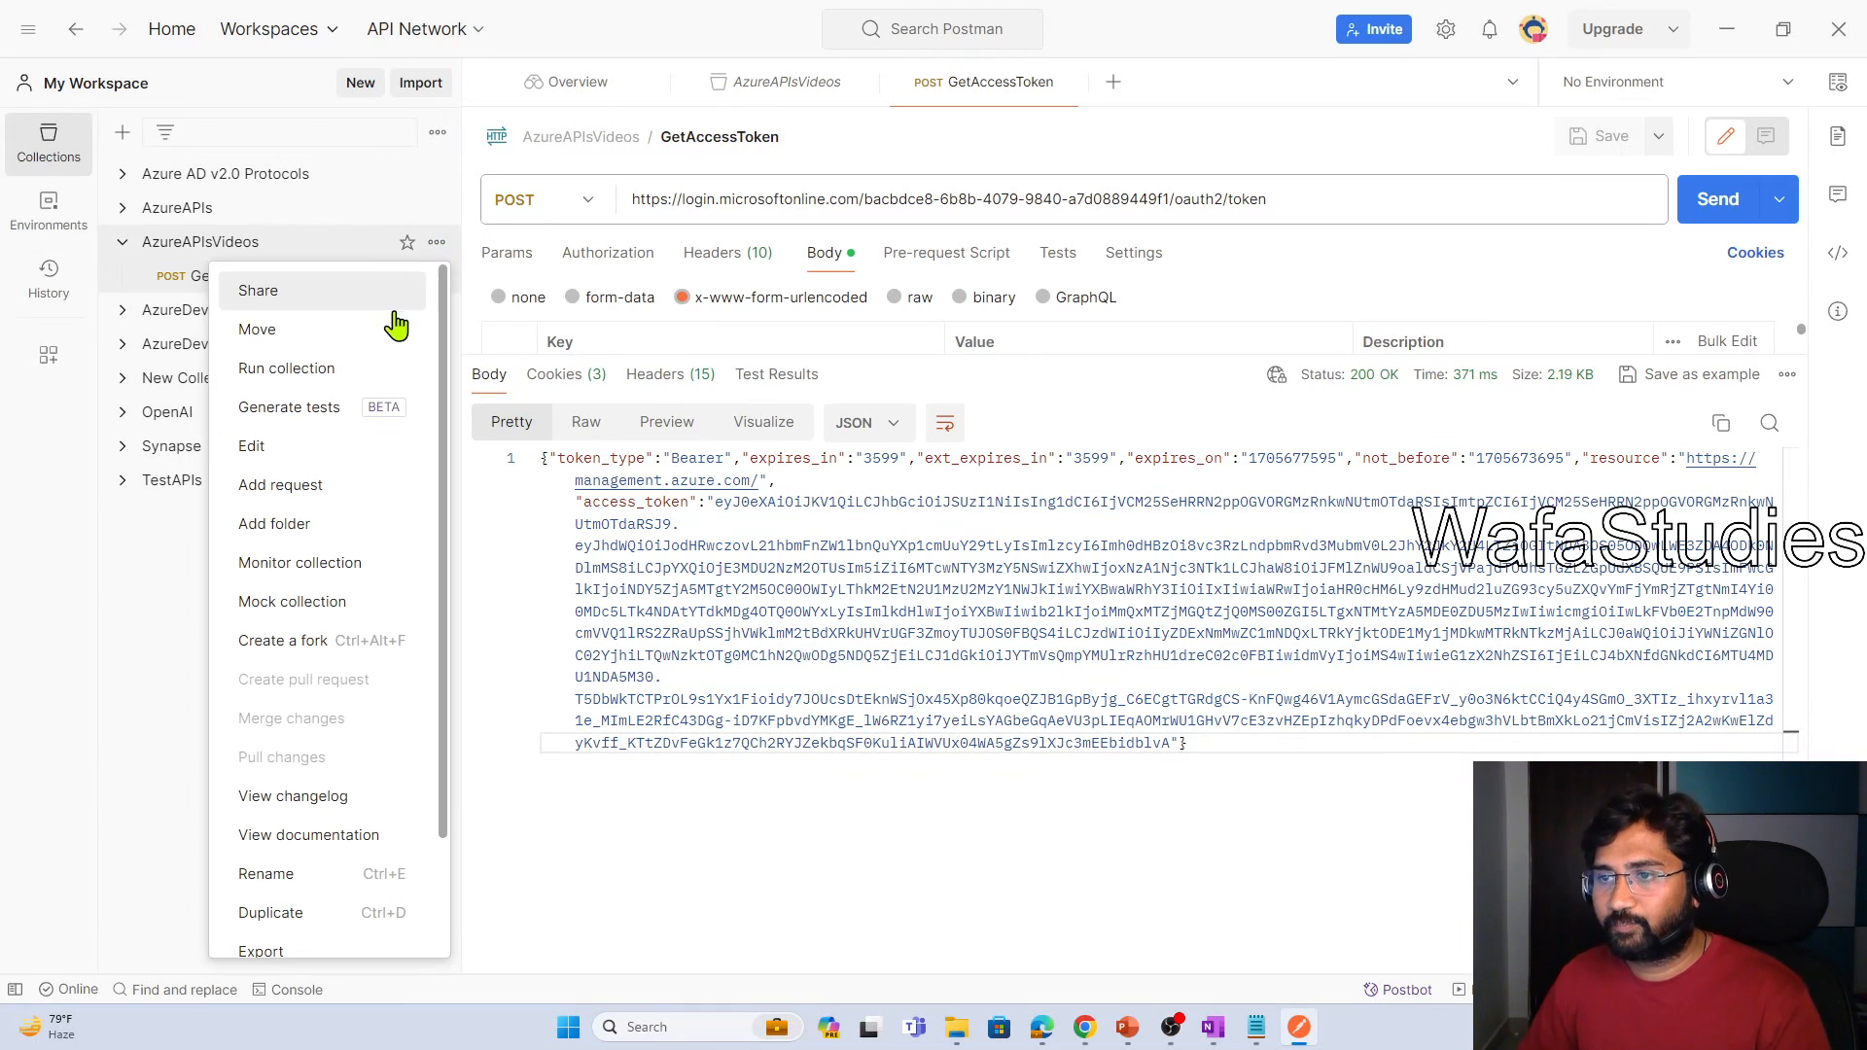
pyautogui.click(322, 491)
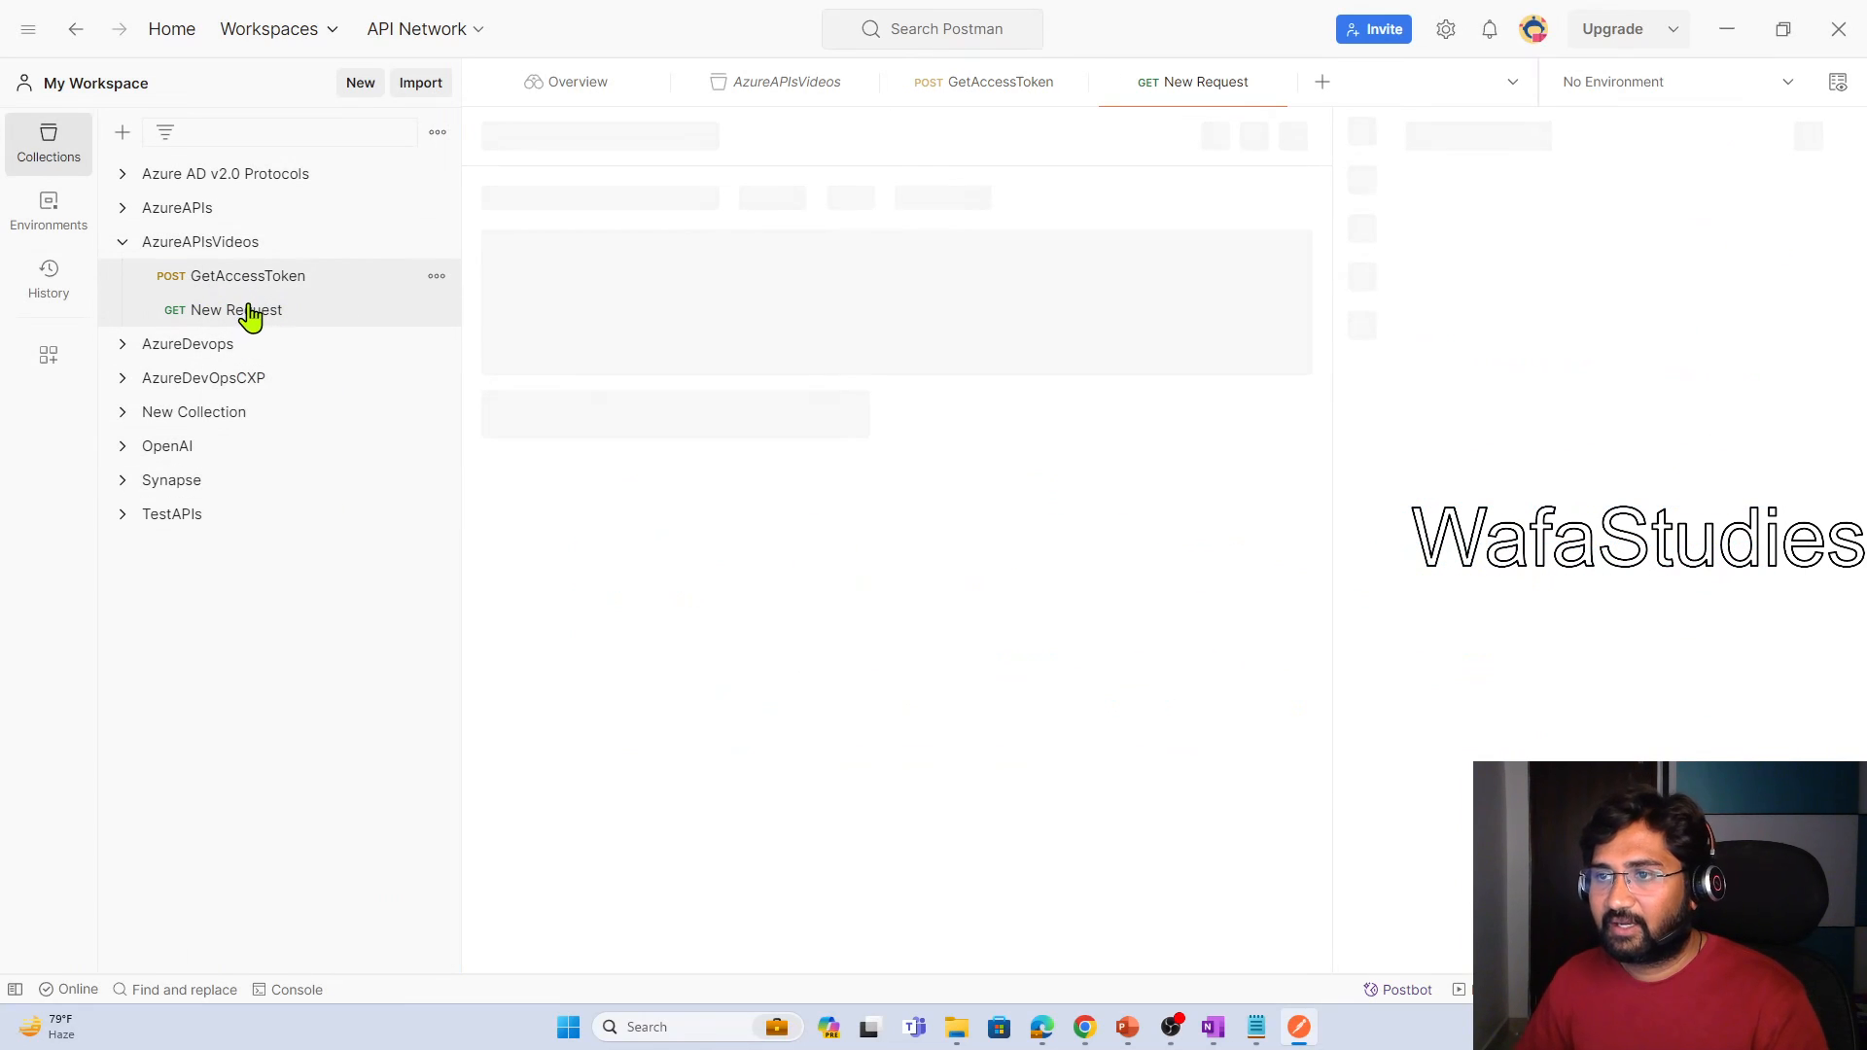
# Switch to Microsoft Learn in Edge and examine the Azure REST API service list, from Getting Started with REST through the Synapse Resource Manager operations
pyautogui.click(1041, 1027)
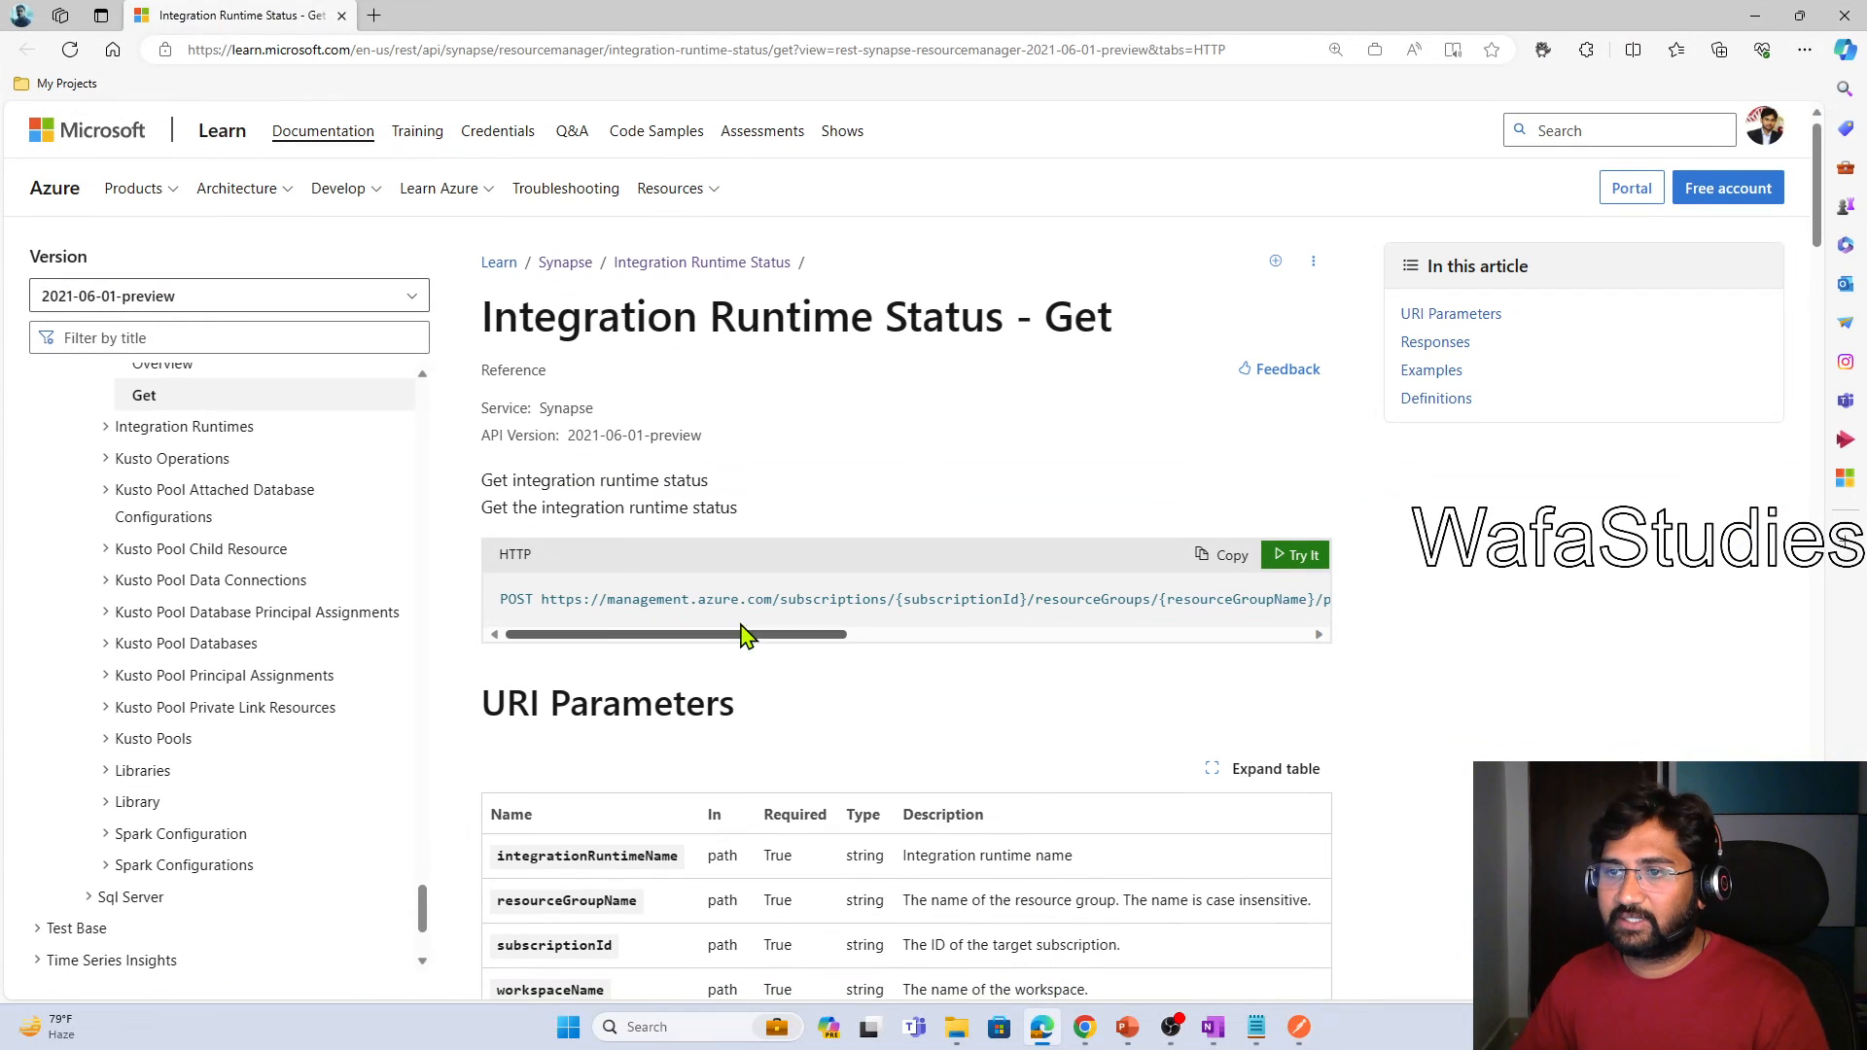
pyautogui.scroll(10, 319, 580)
pyautogui.scroll(15, 319, 581)
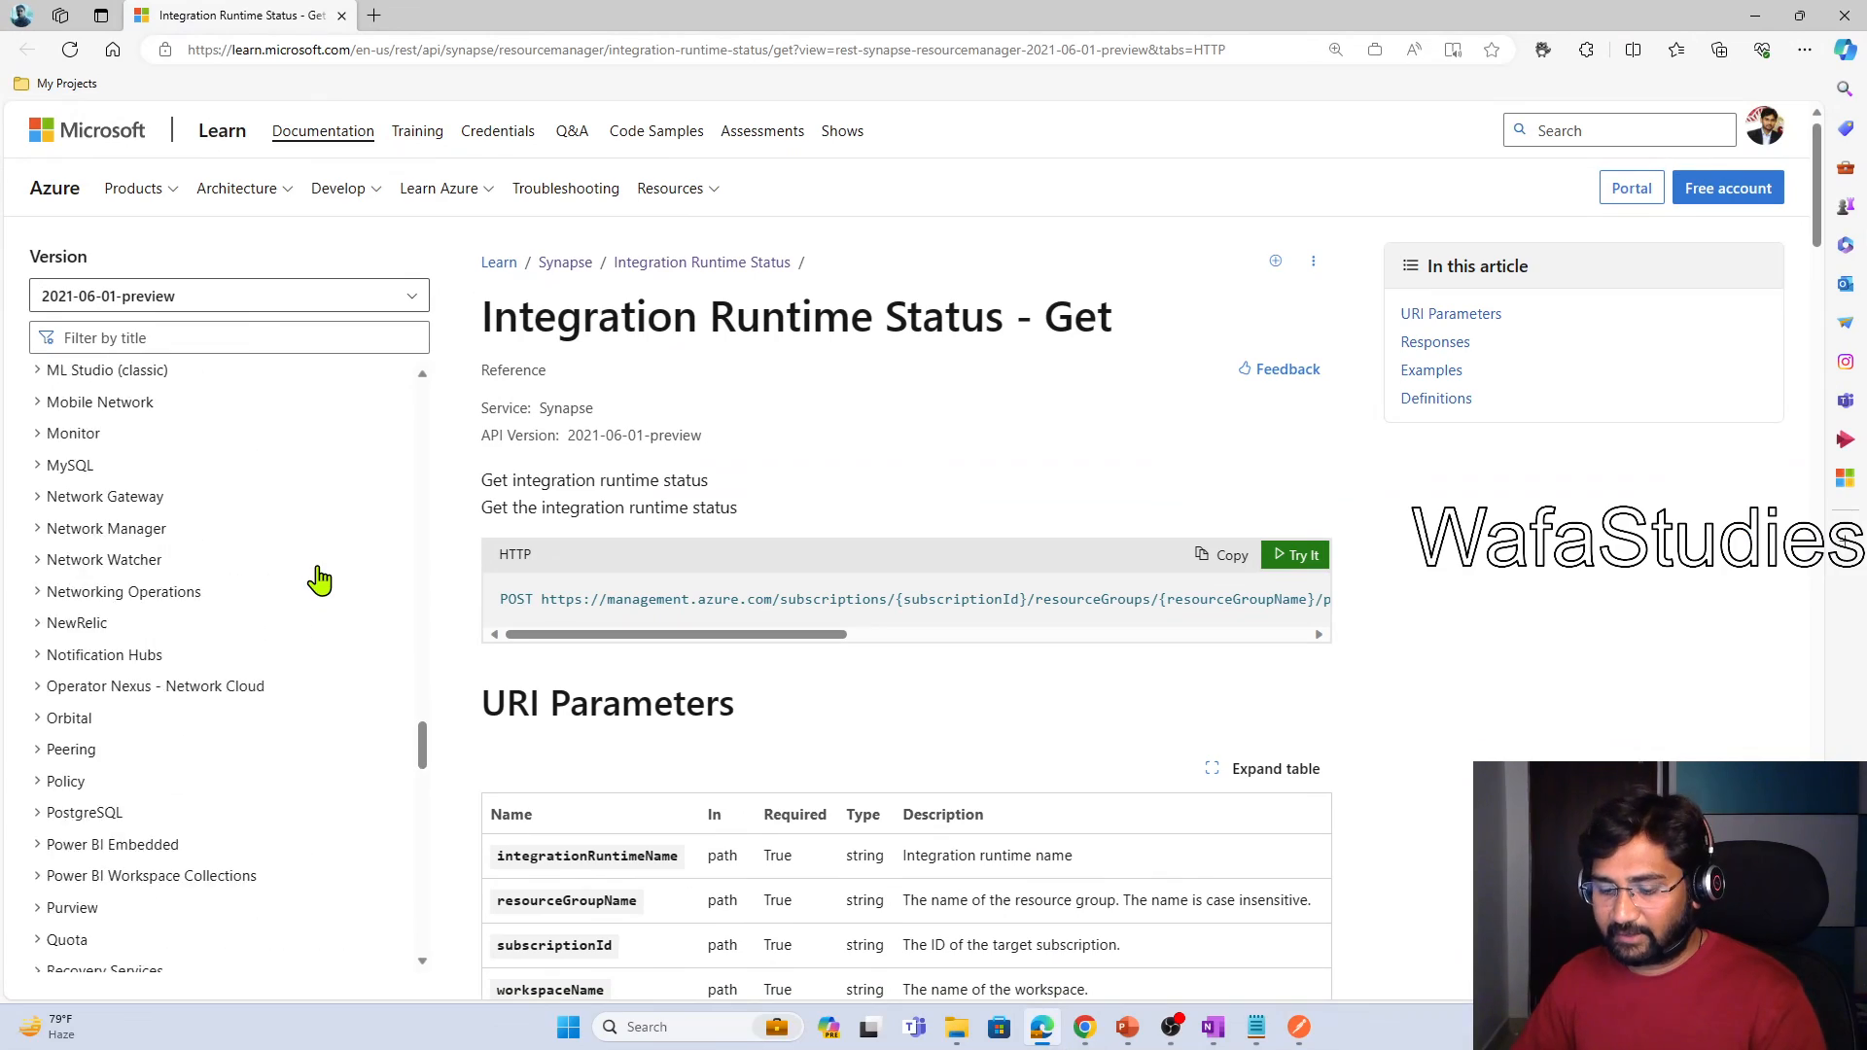
pyautogui.scroll(15, 319, 581)
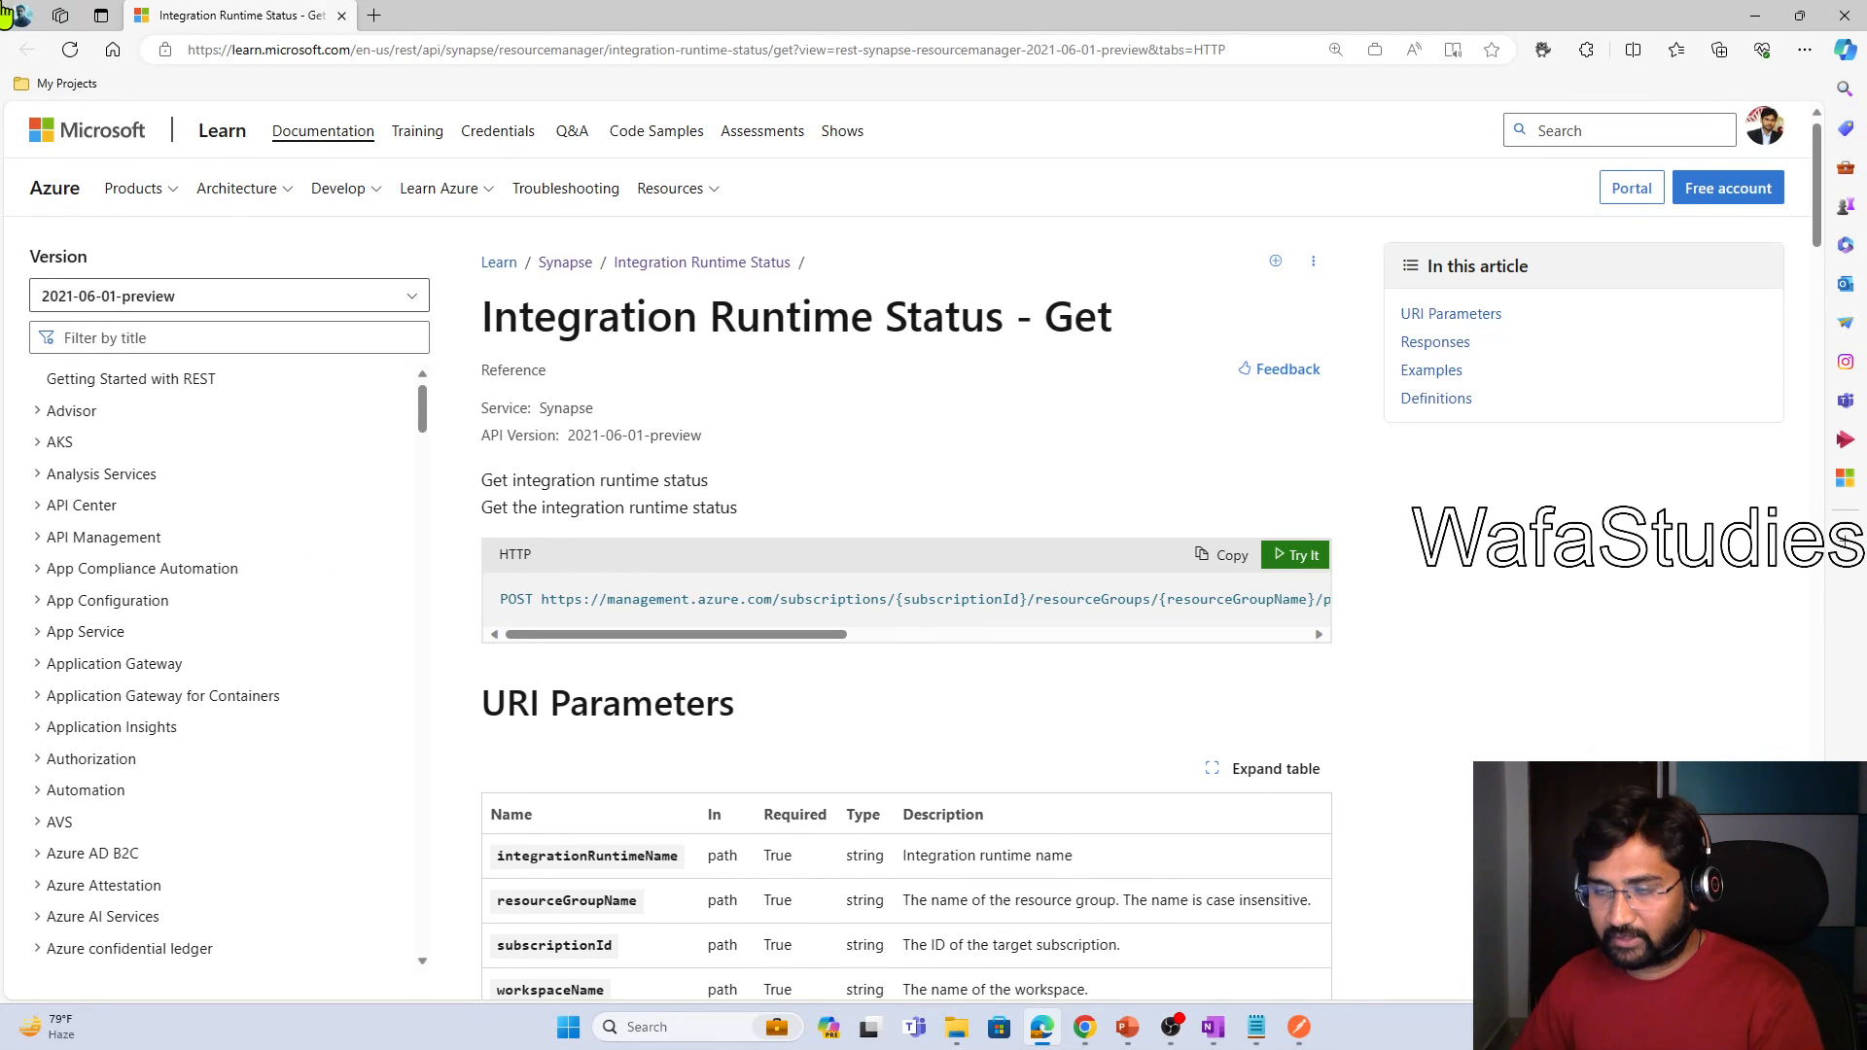
pyautogui.moveTo(224, 385); pyautogui.dragTo(282, 461)
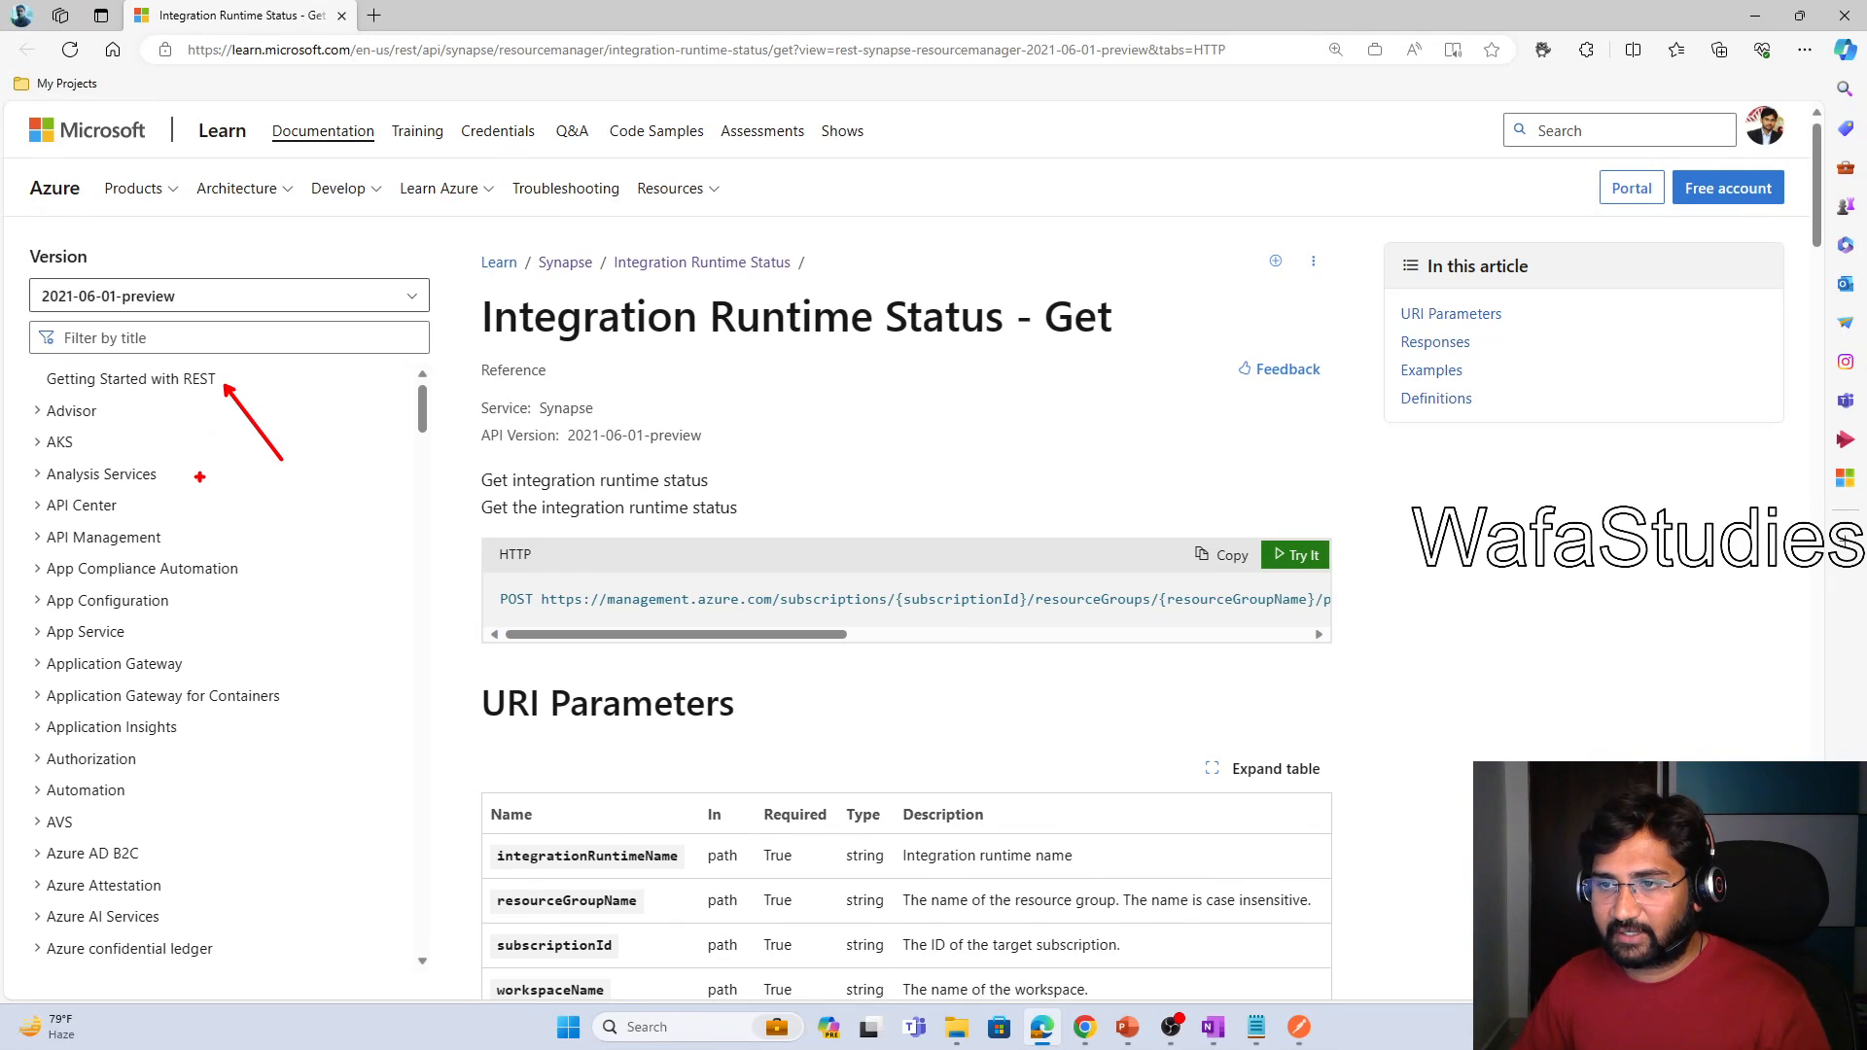
pyautogui.moveTo(200, 487); pyautogui.dragTo(215, 501)
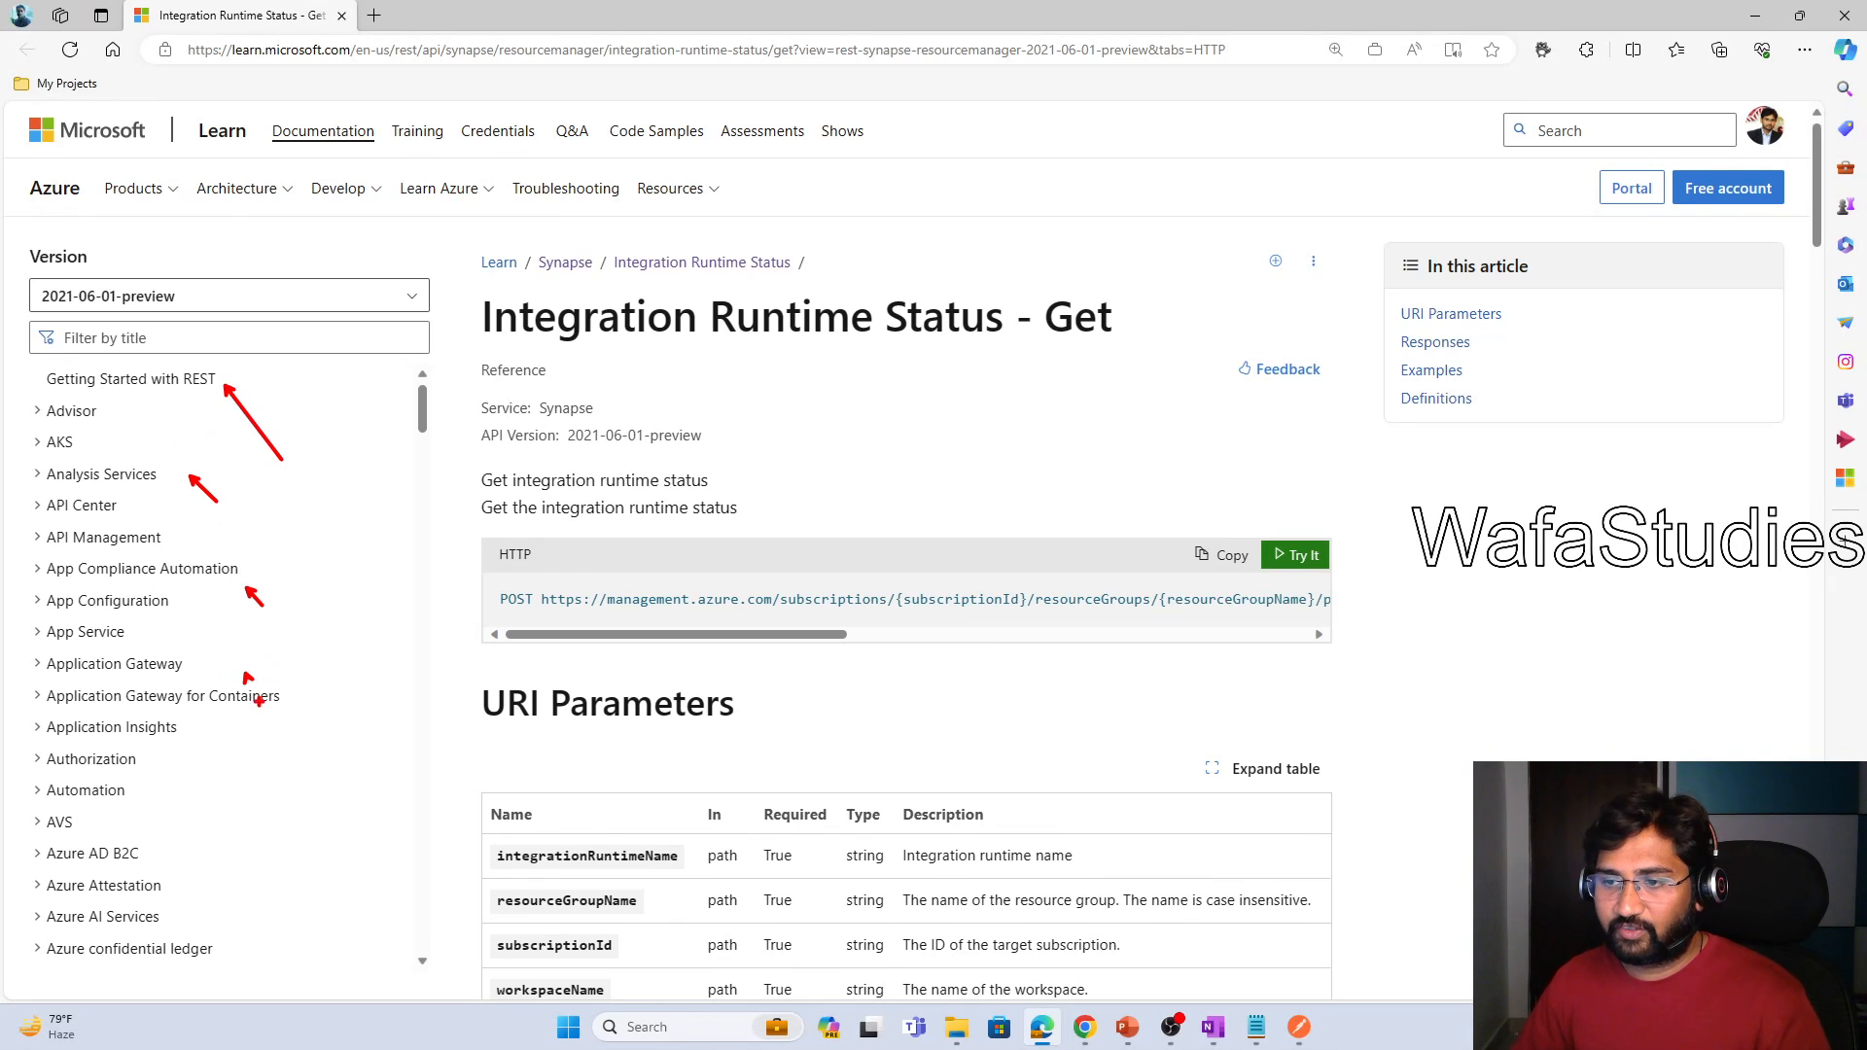
pyautogui.press('Escape')
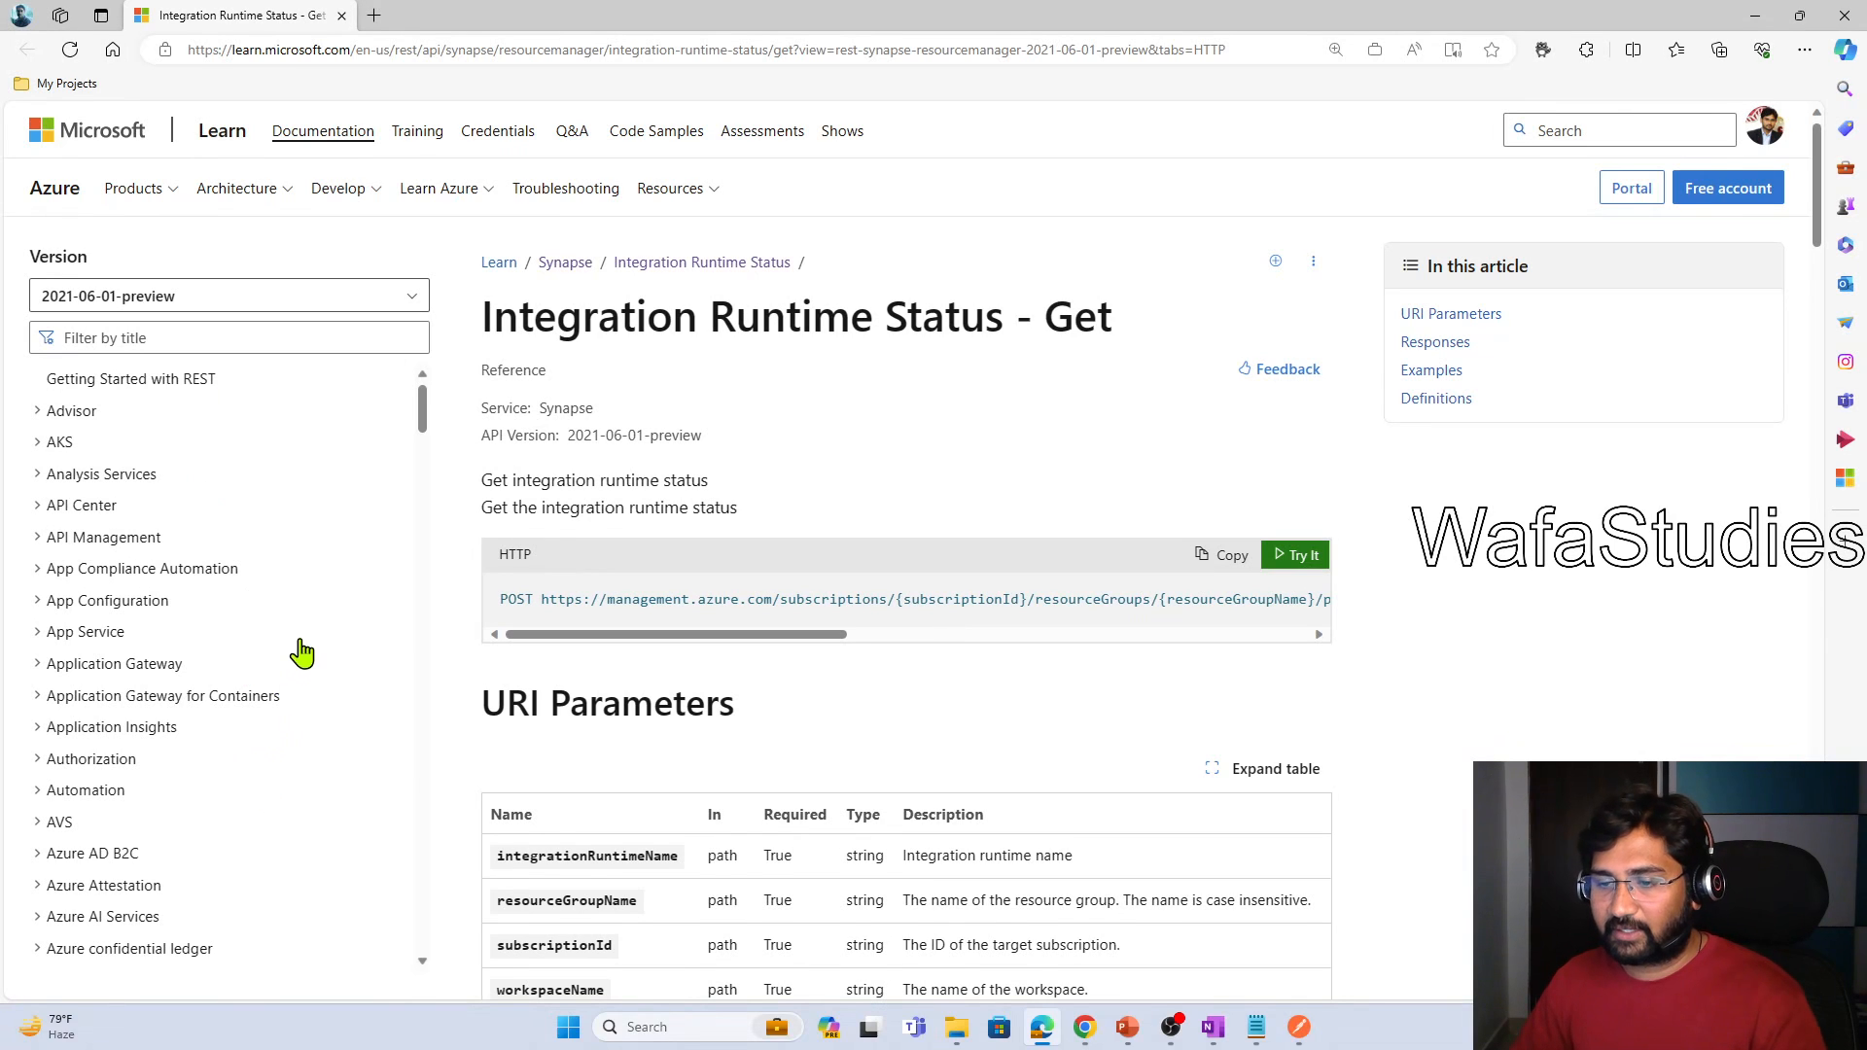
pyautogui.scroll(-20, 299, 649)
pyautogui.scroll(-20, 302, 651)
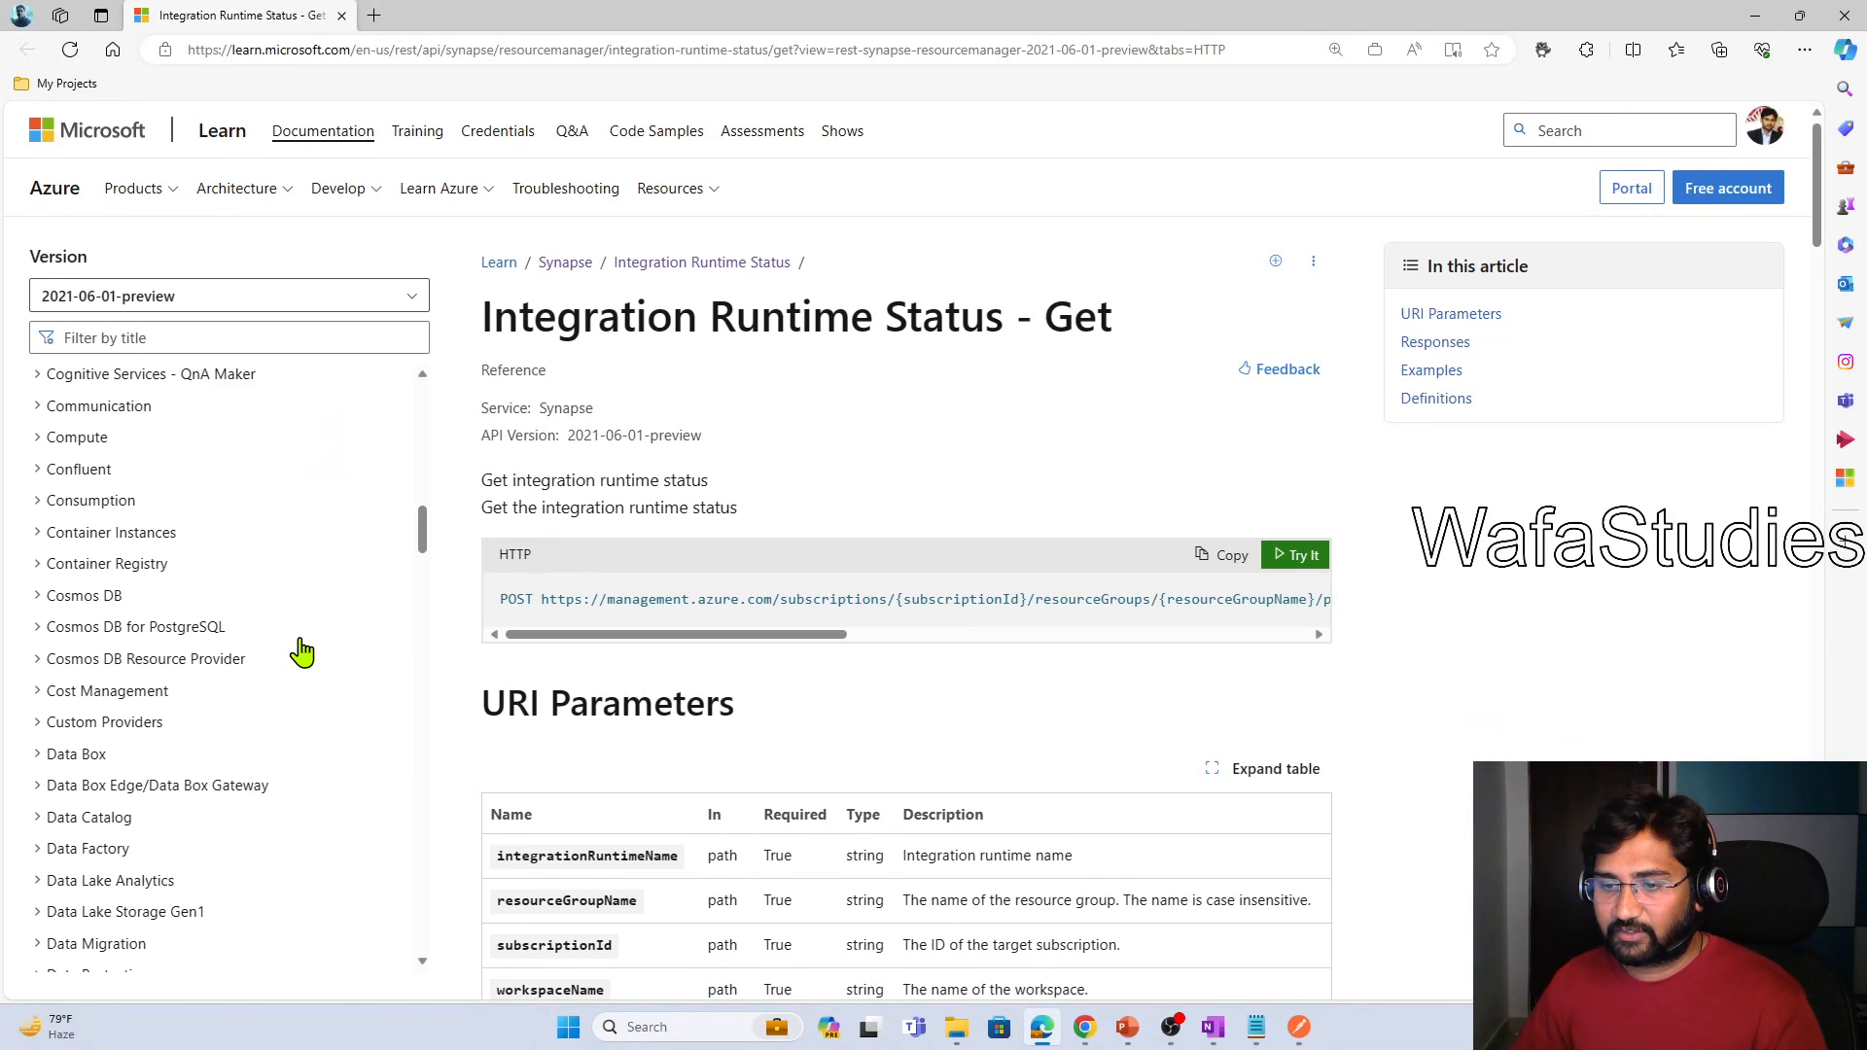
pyautogui.scroll(-20, 302, 652)
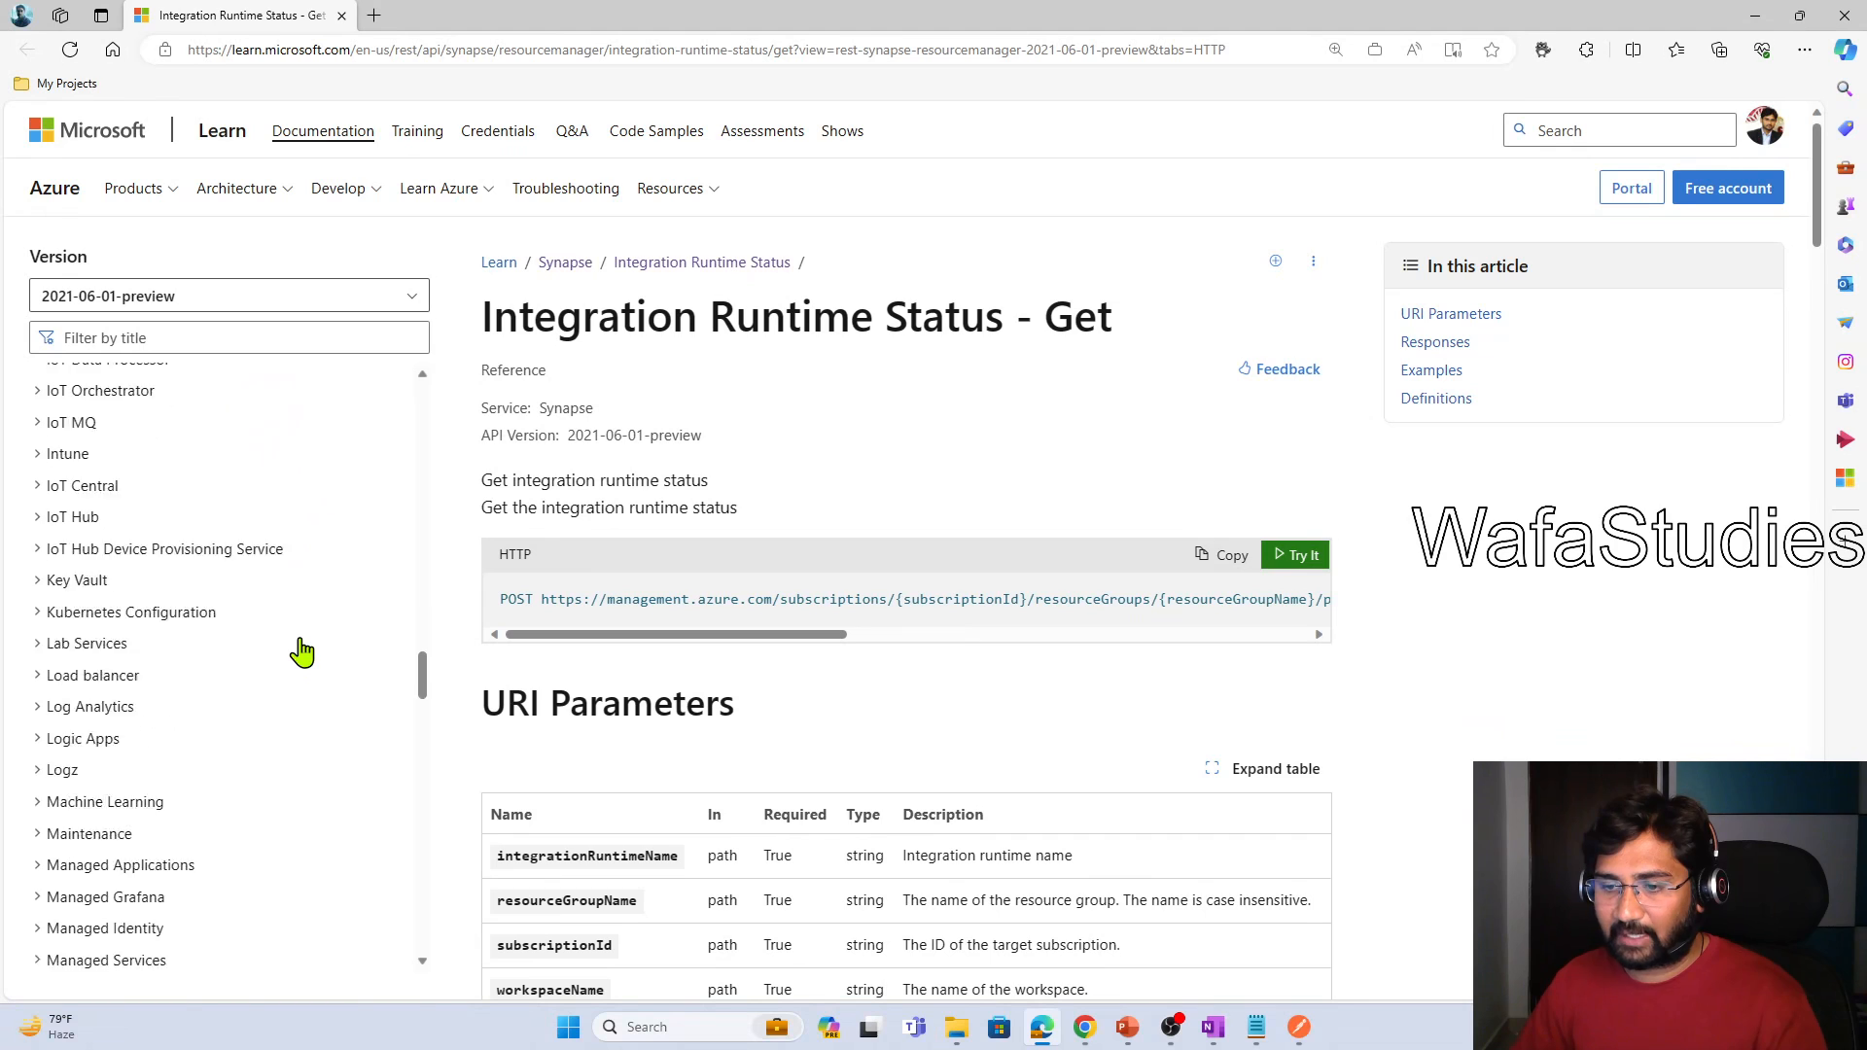
pyautogui.scroll(-5, 301, 652)
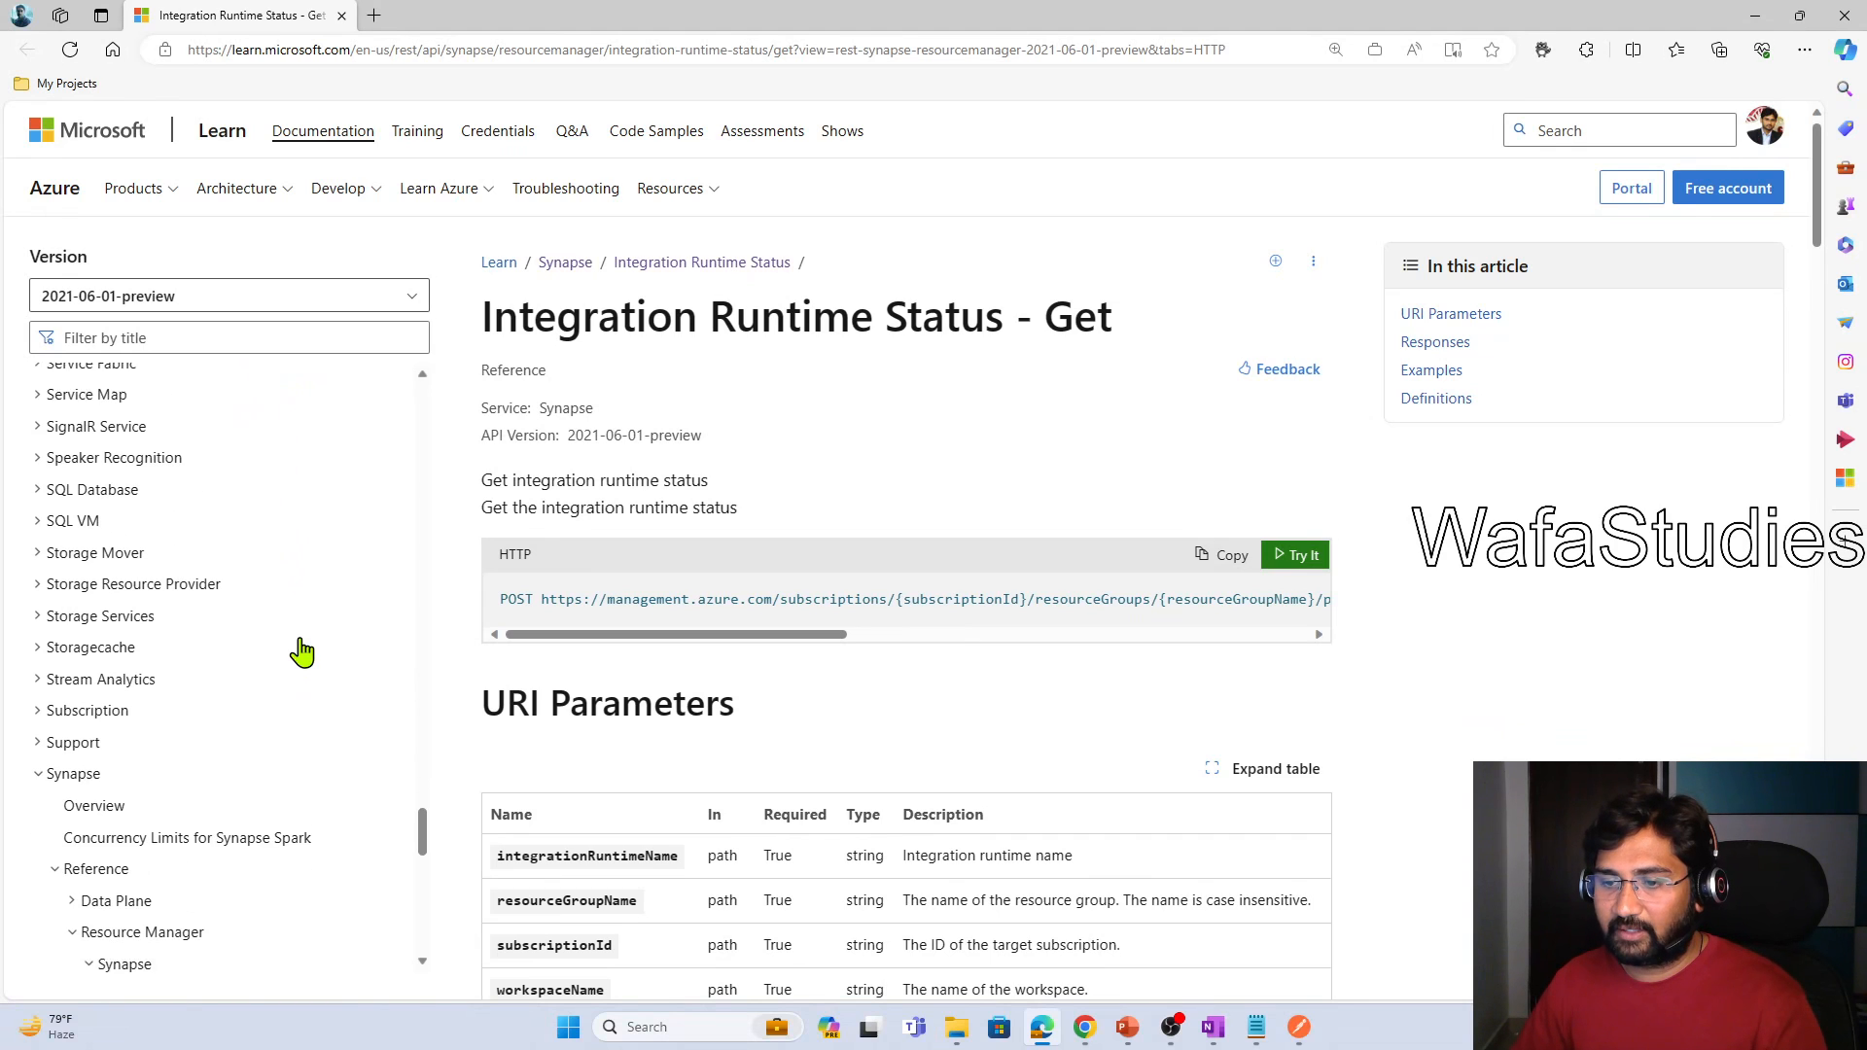
pyautogui.hotkey('ctrl', '2')
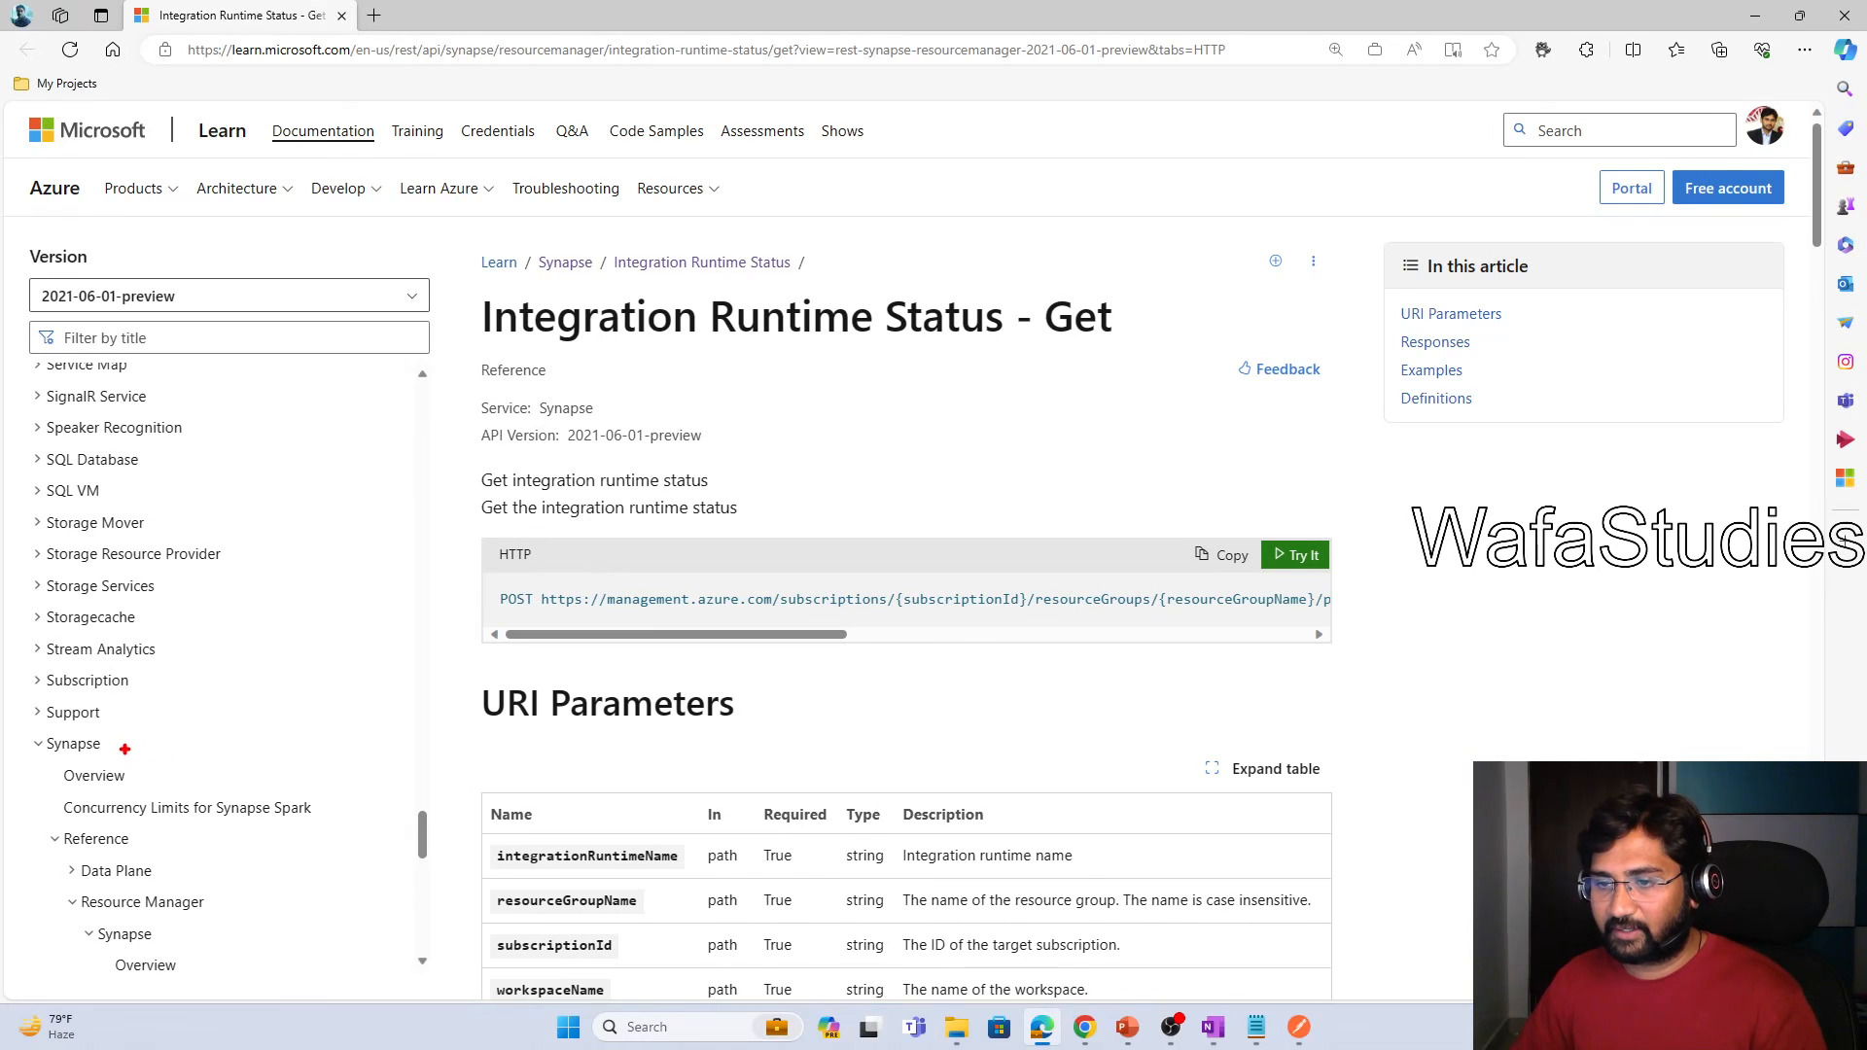
pyautogui.moveTo(120, 747); pyautogui.dragTo(289, 732)
pyautogui.press('Escape')
pyautogui.scroll(-4, 292, 737)
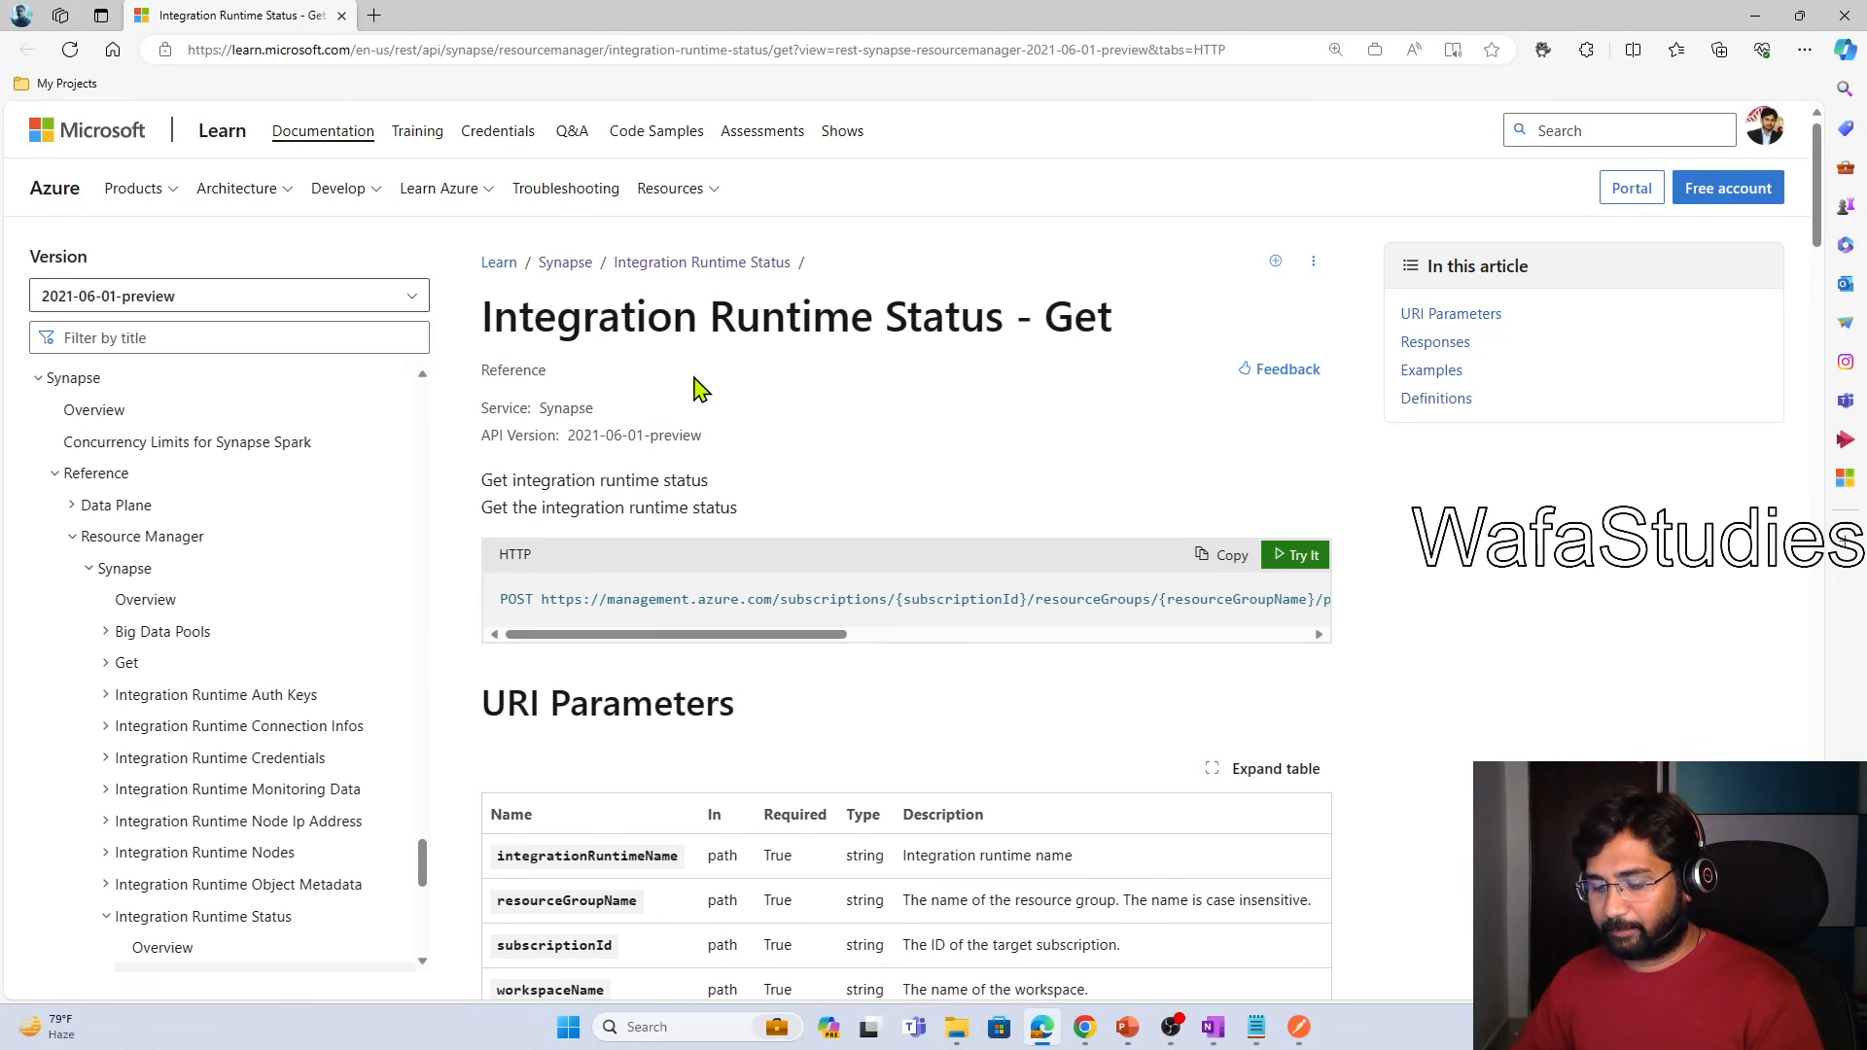
# Review the Integration Runtime Status - Get article's title, description and request method, and copy its HTTP request line
pyautogui.hotkey('ctrl', '2')
pyautogui.moveTo(473, 290); pyautogui.dragTo(1129, 365)
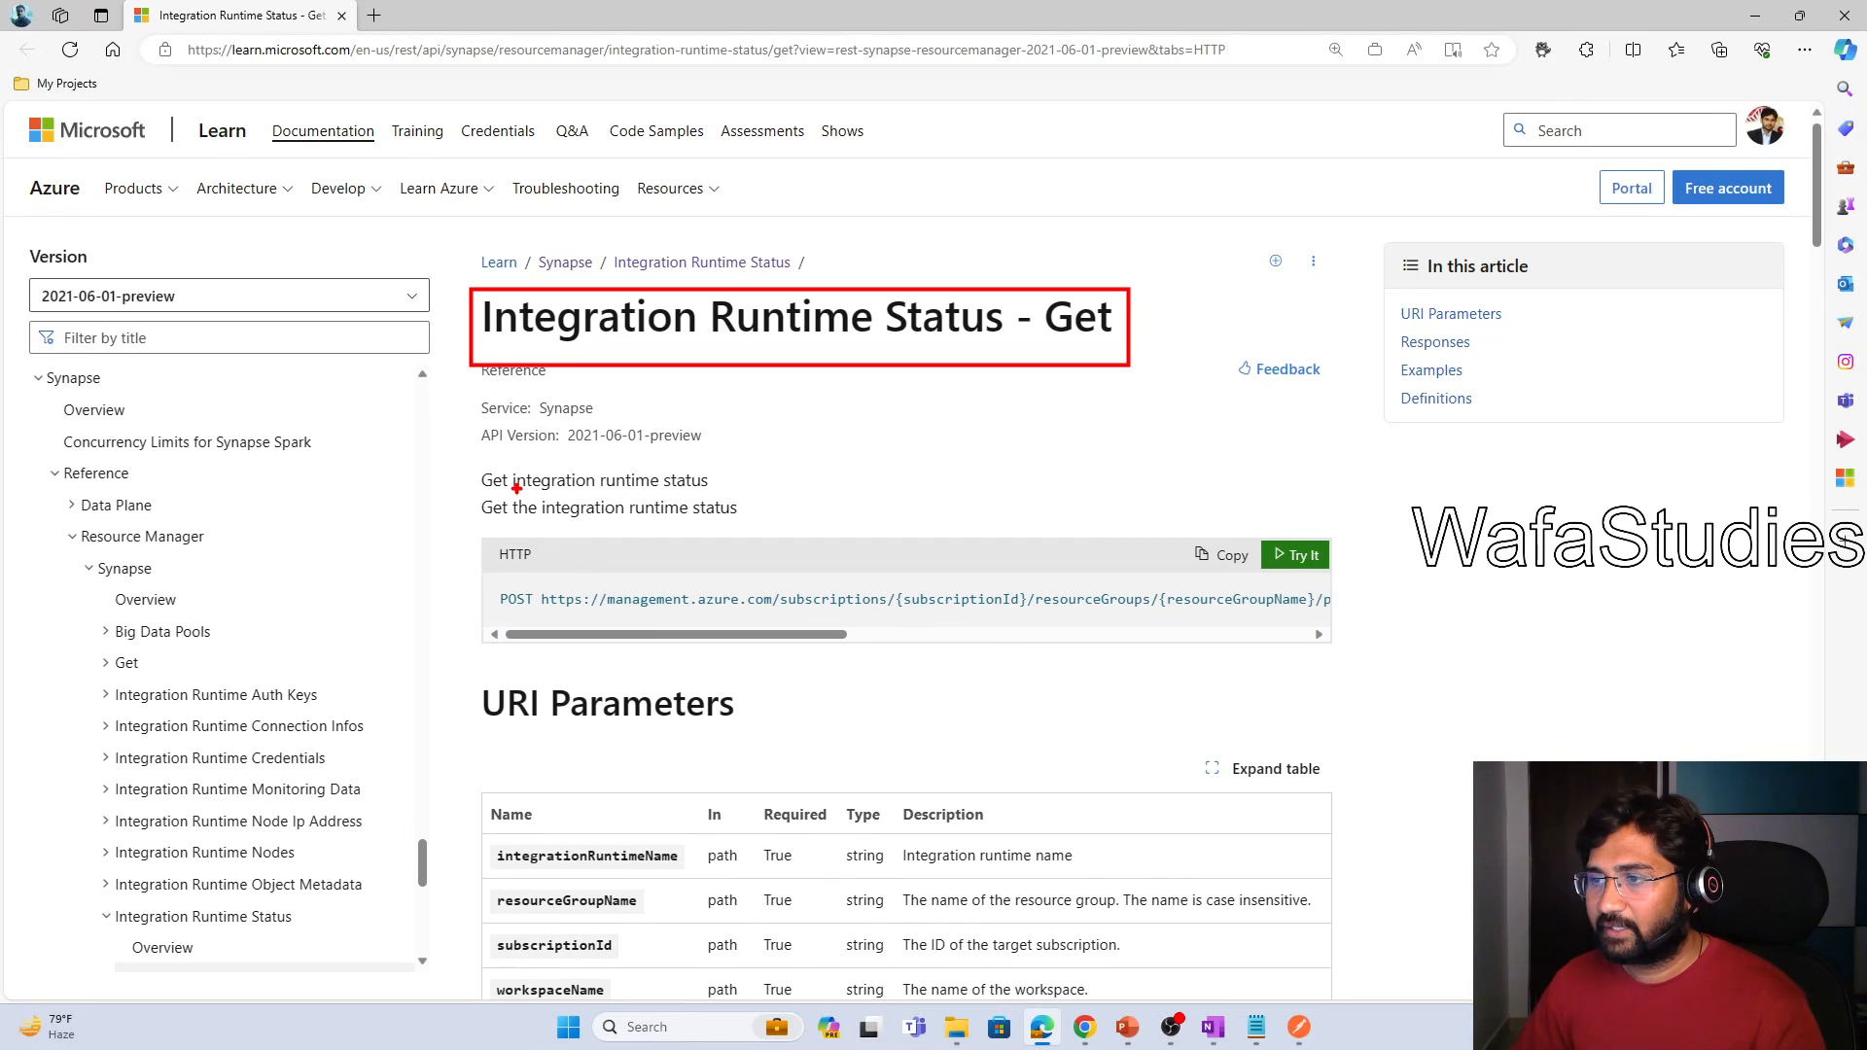
pyautogui.moveTo(472, 469); pyautogui.dragTo(758, 497)
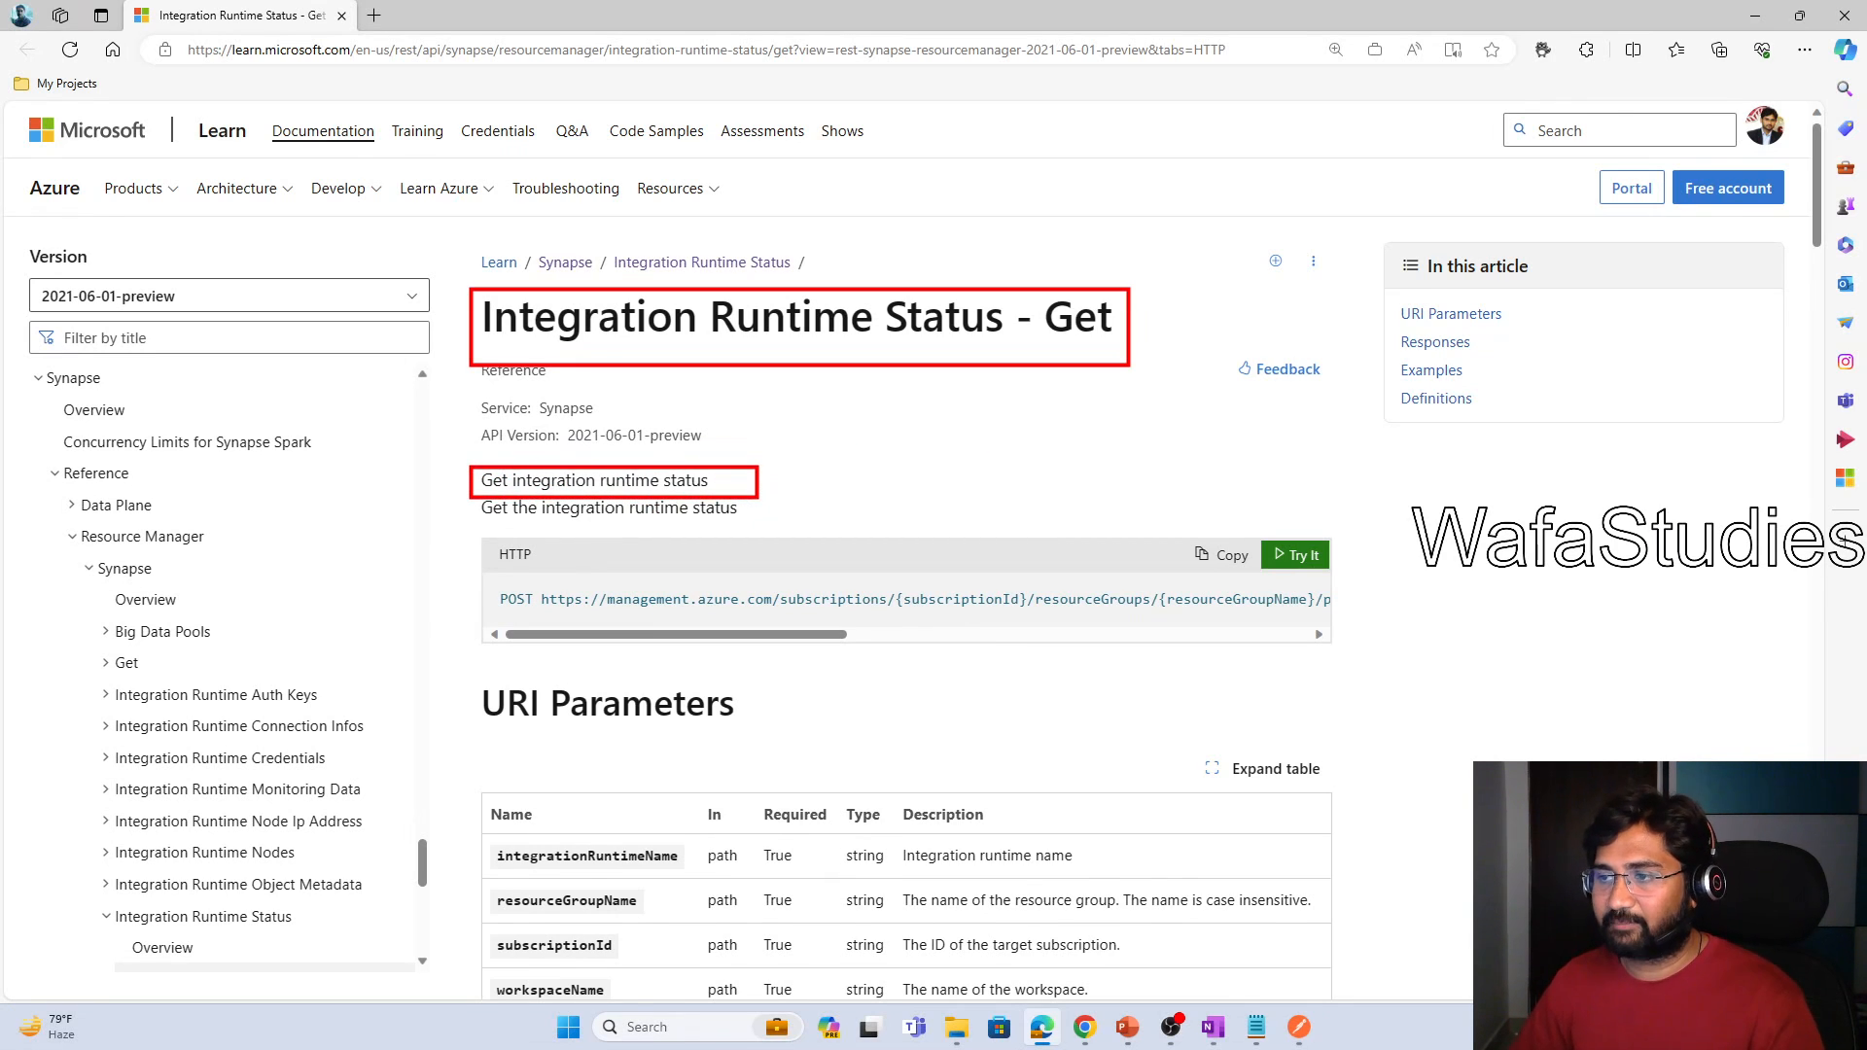
pyautogui.press('Escape')
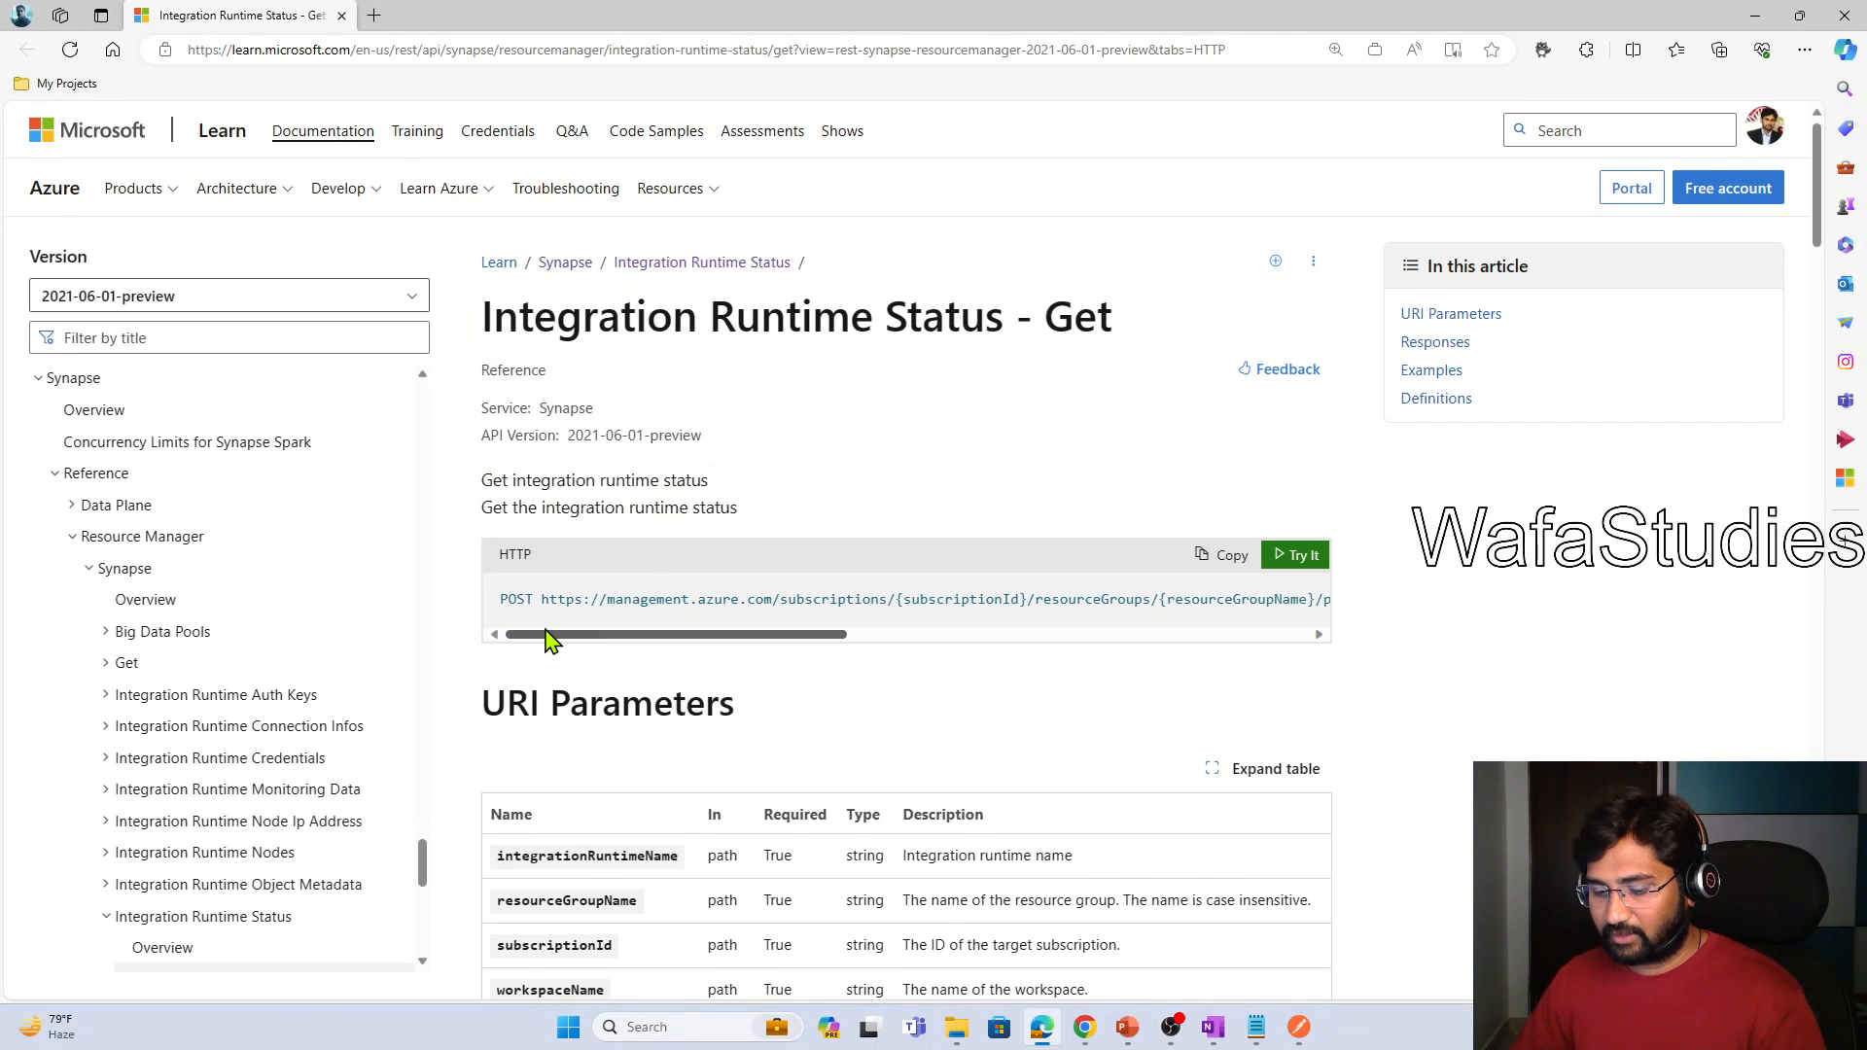
pyautogui.hotkey('ctrl', '2')
pyautogui.moveTo(511, 580)
pyautogui.mouseDown()
pyautogui.moveTo(486, 538)
pyautogui.moveTo(860, 607)
pyautogui.moveTo(1336, 622)
pyautogui.mouseUp()
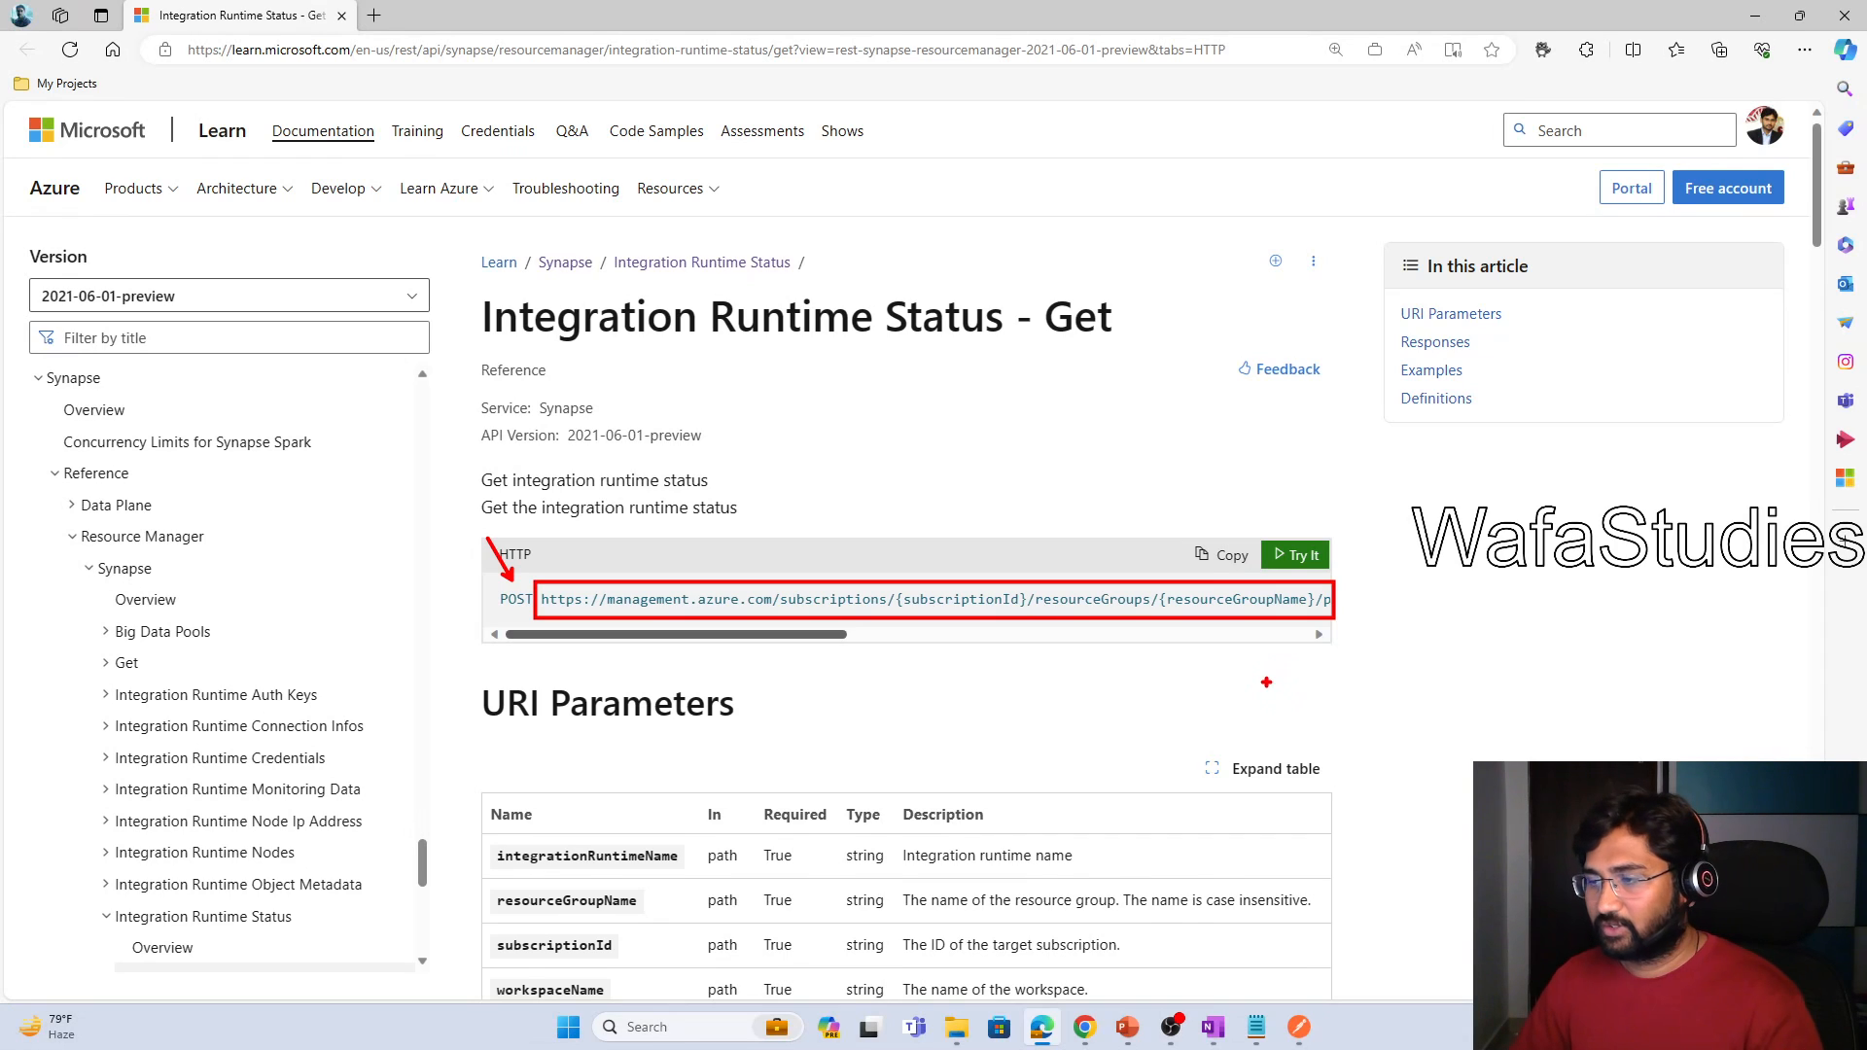
pyautogui.press('Escape')
pyautogui.click(1233, 563)
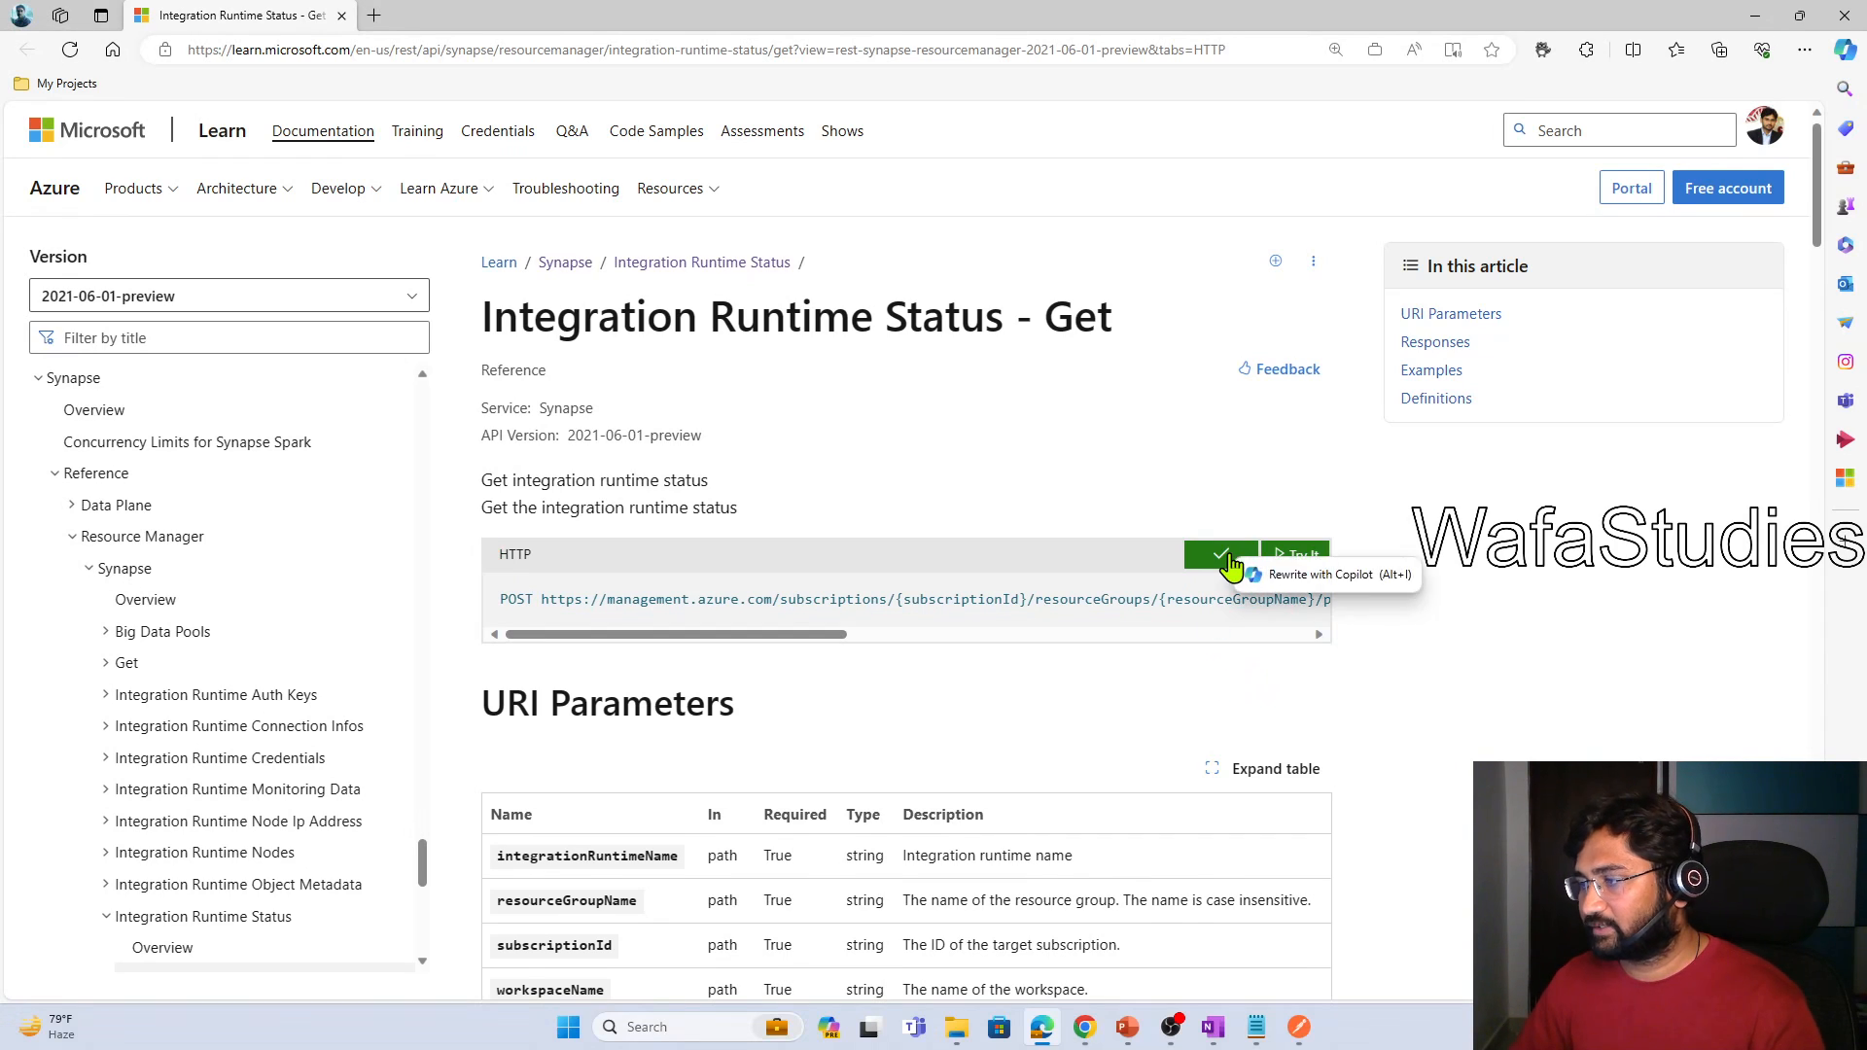
# In Postman, set the new request's method to POST and paste the copied Synapse getStatus request line as its URL
pyautogui.click(1296, 1029)
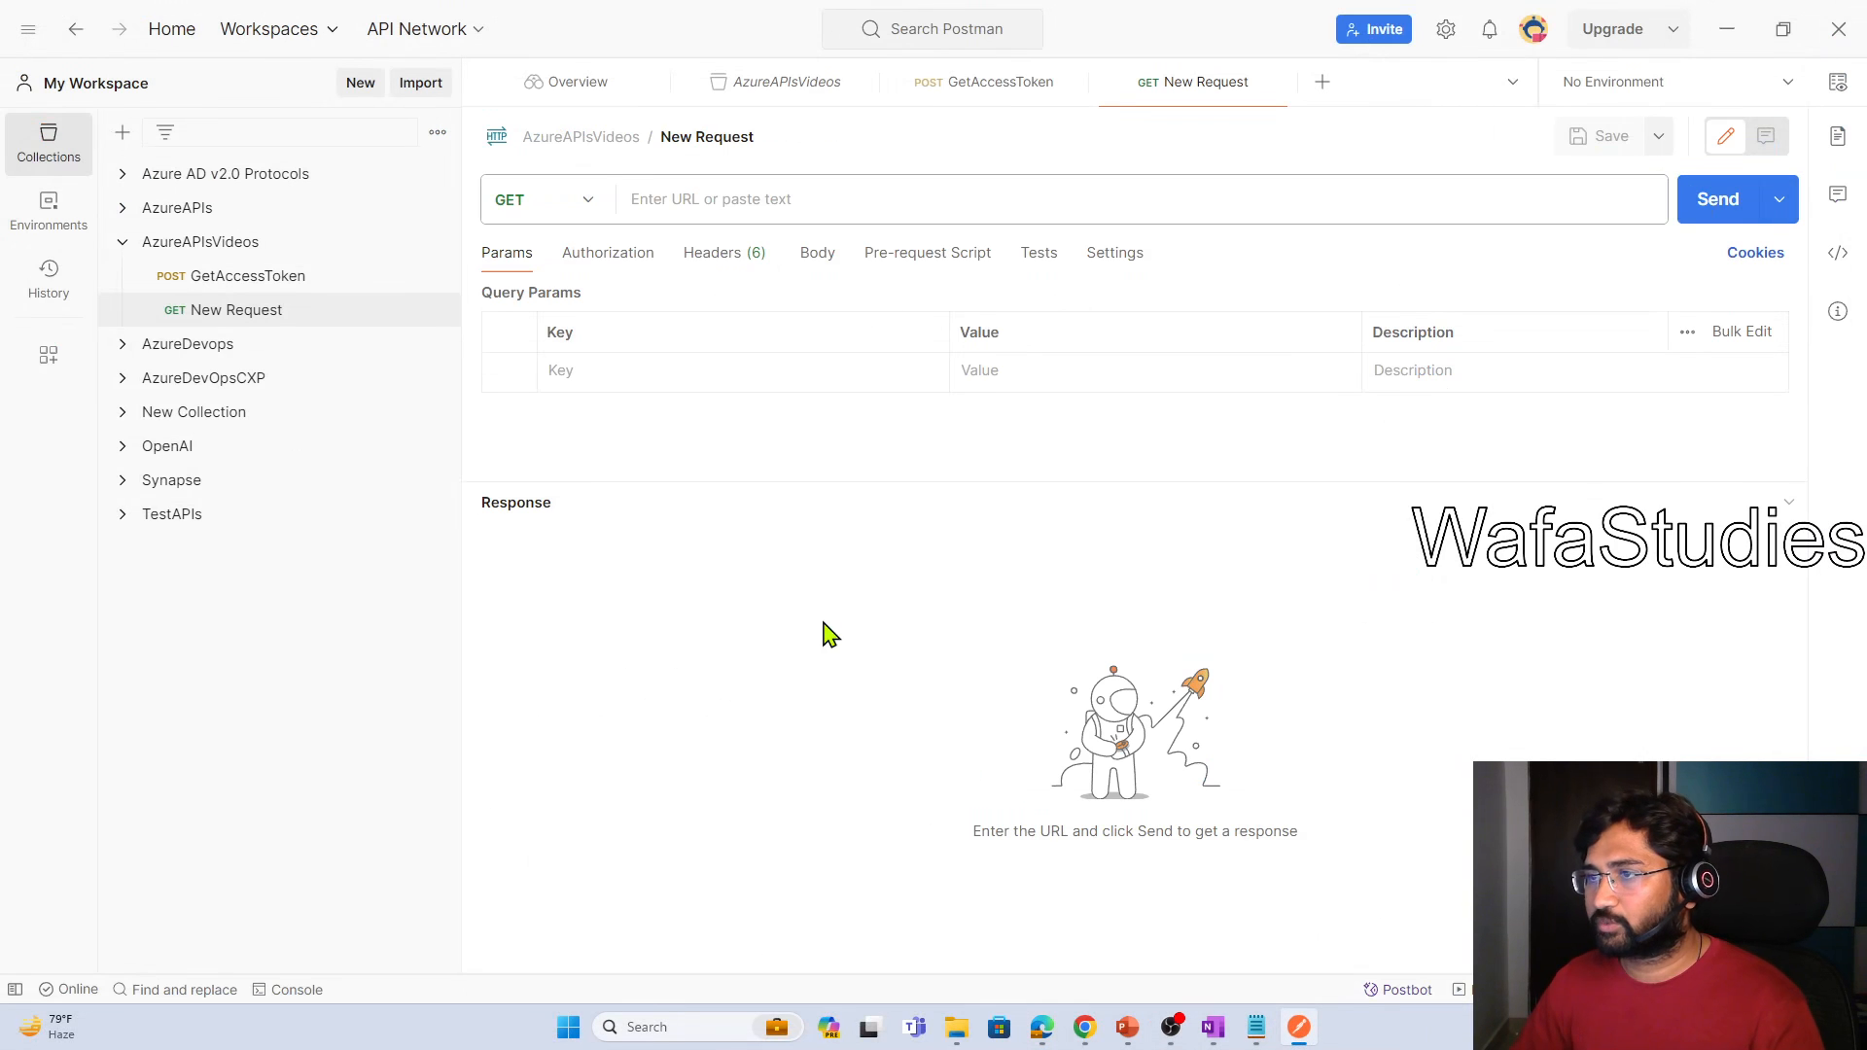
pyautogui.click(582, 209)
pyautogui.click(541, 304)
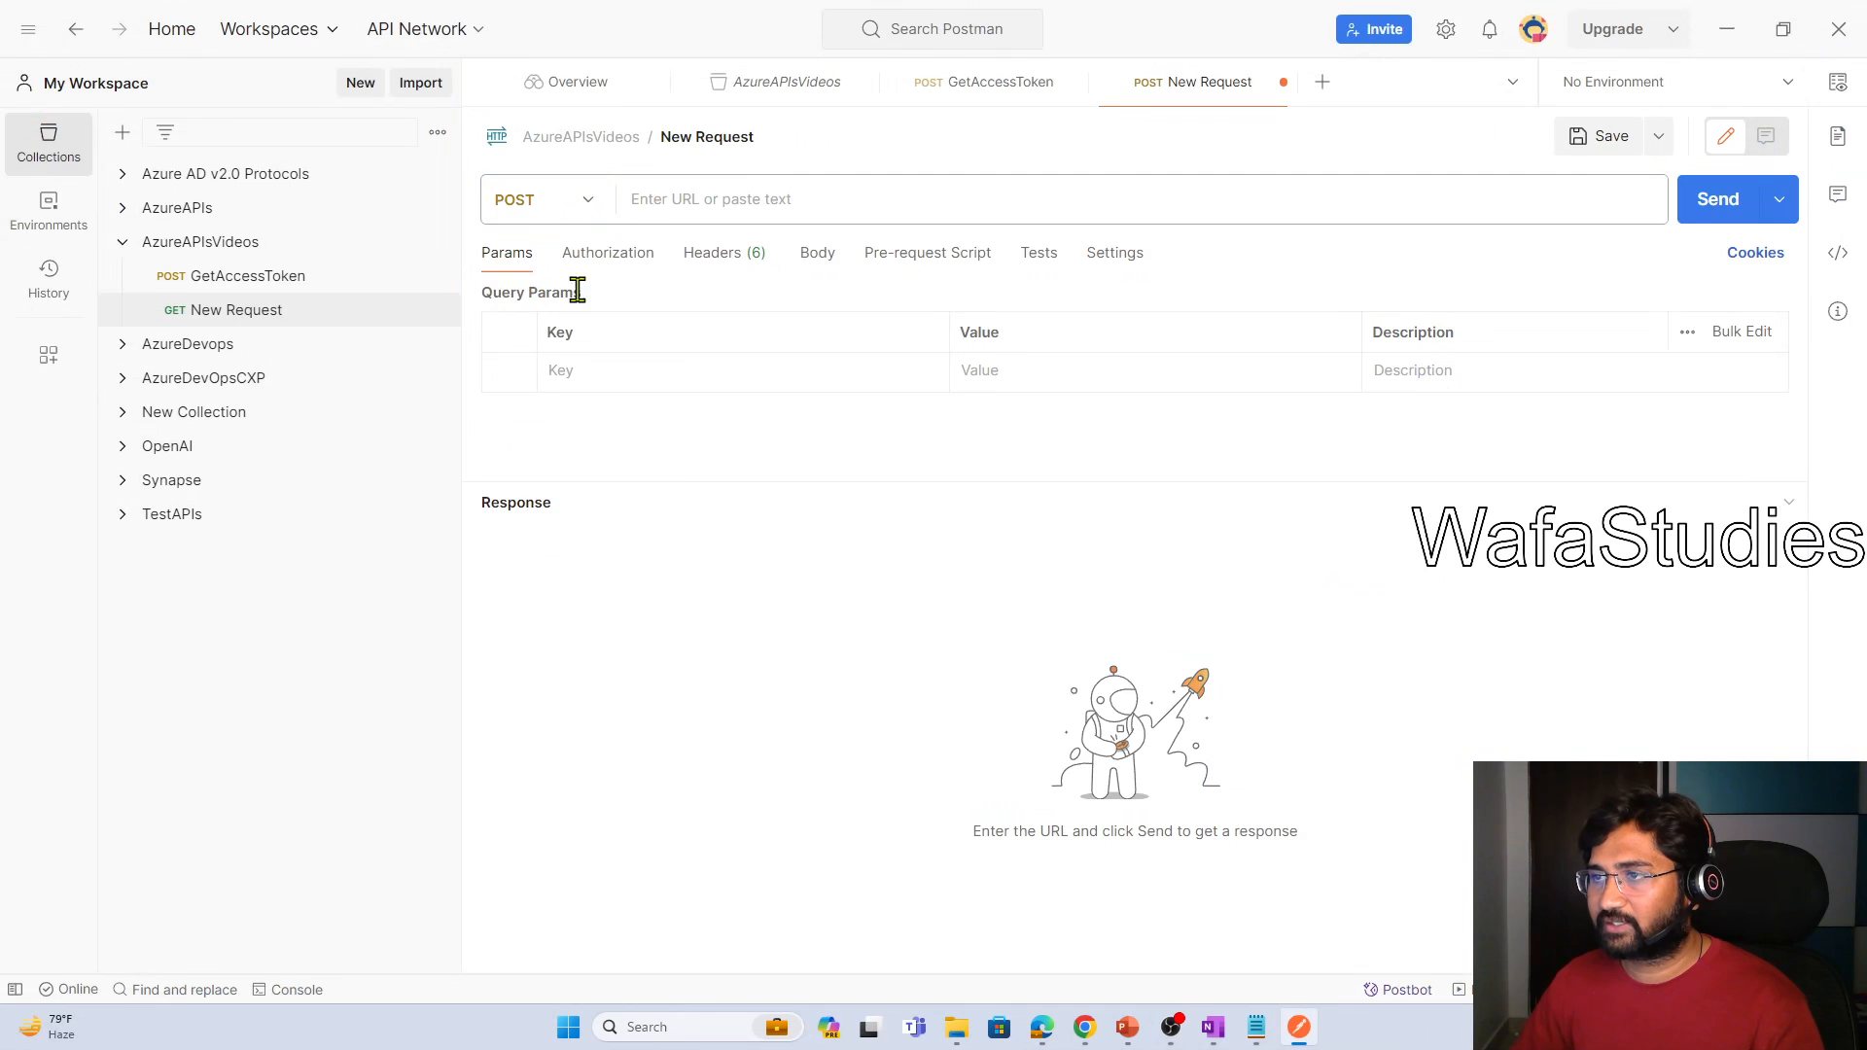
pyautogui.click(742, 197)
pyautogui.hotkey('ctrl', 'v')
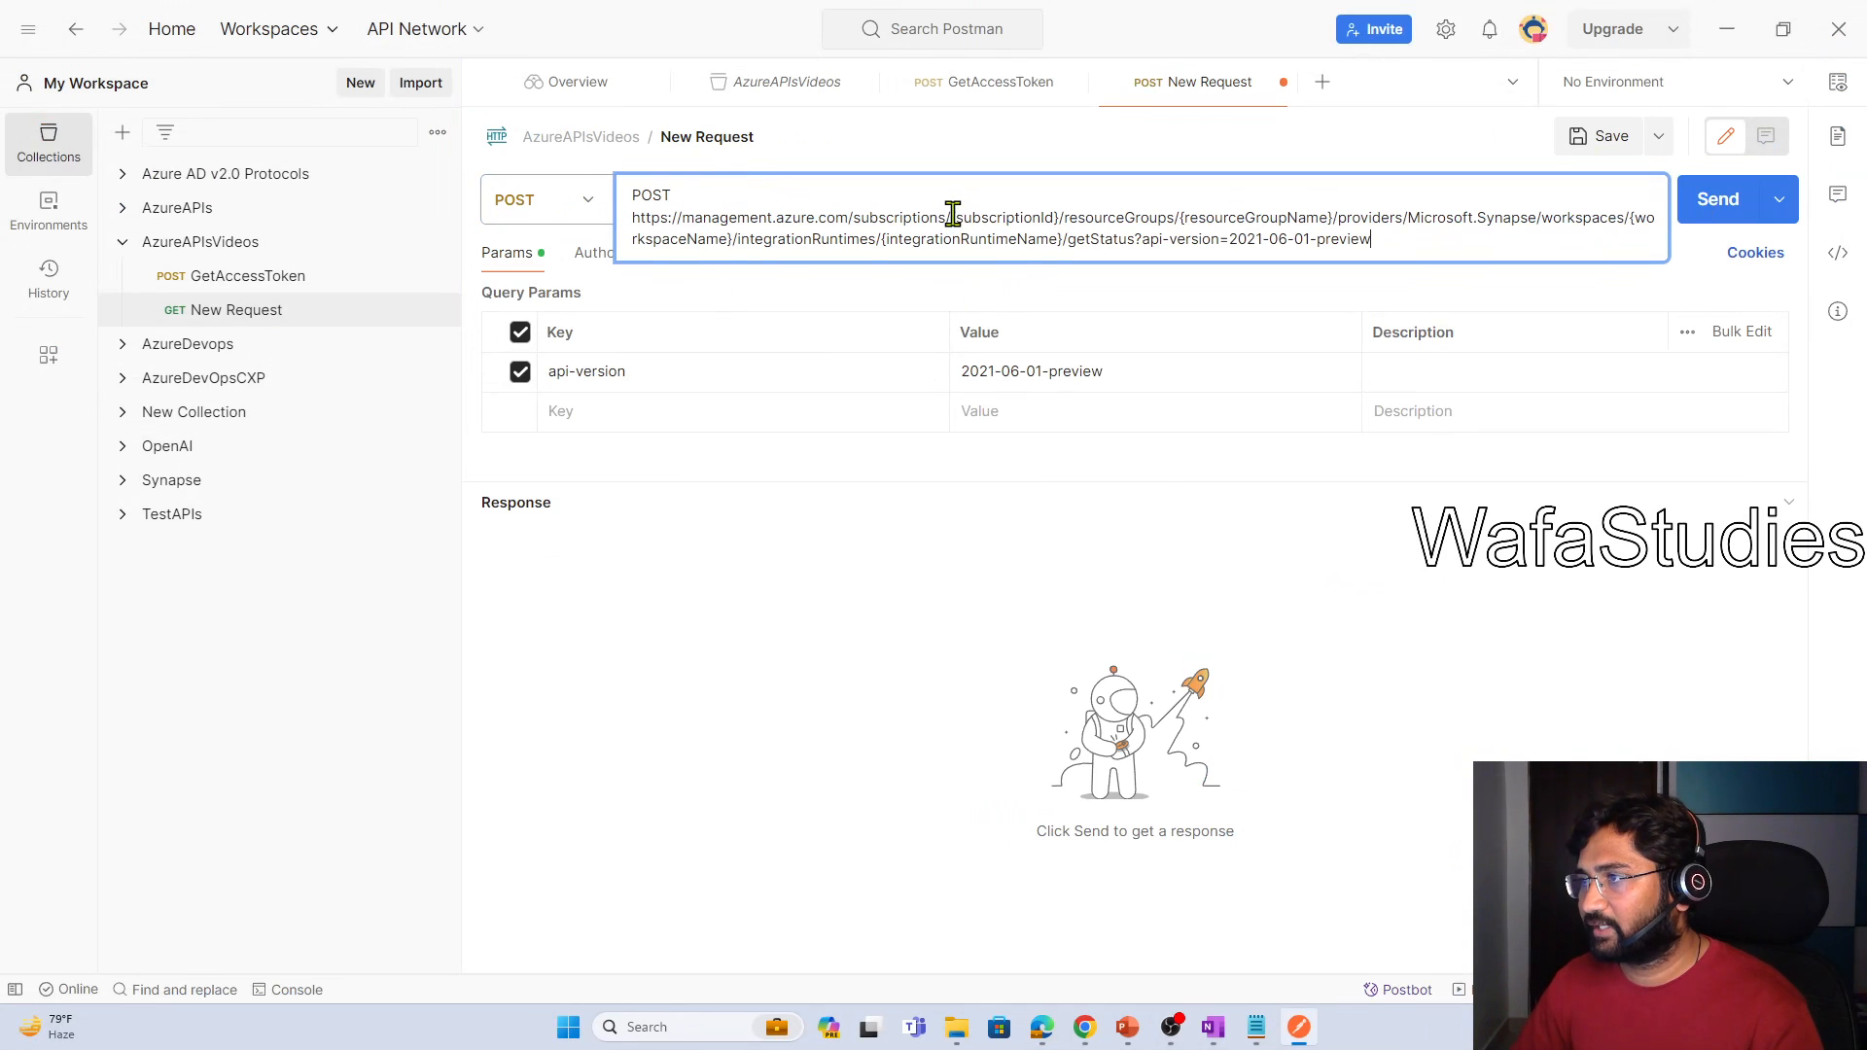
# Examine the URL's placeholders {subscriptionId}, {resourceGroupName}, {workspaceName} and {integrationRuntimeName}
pyautogui.moveTo(951, 216); pyautogui.dragTo(1060, 216)
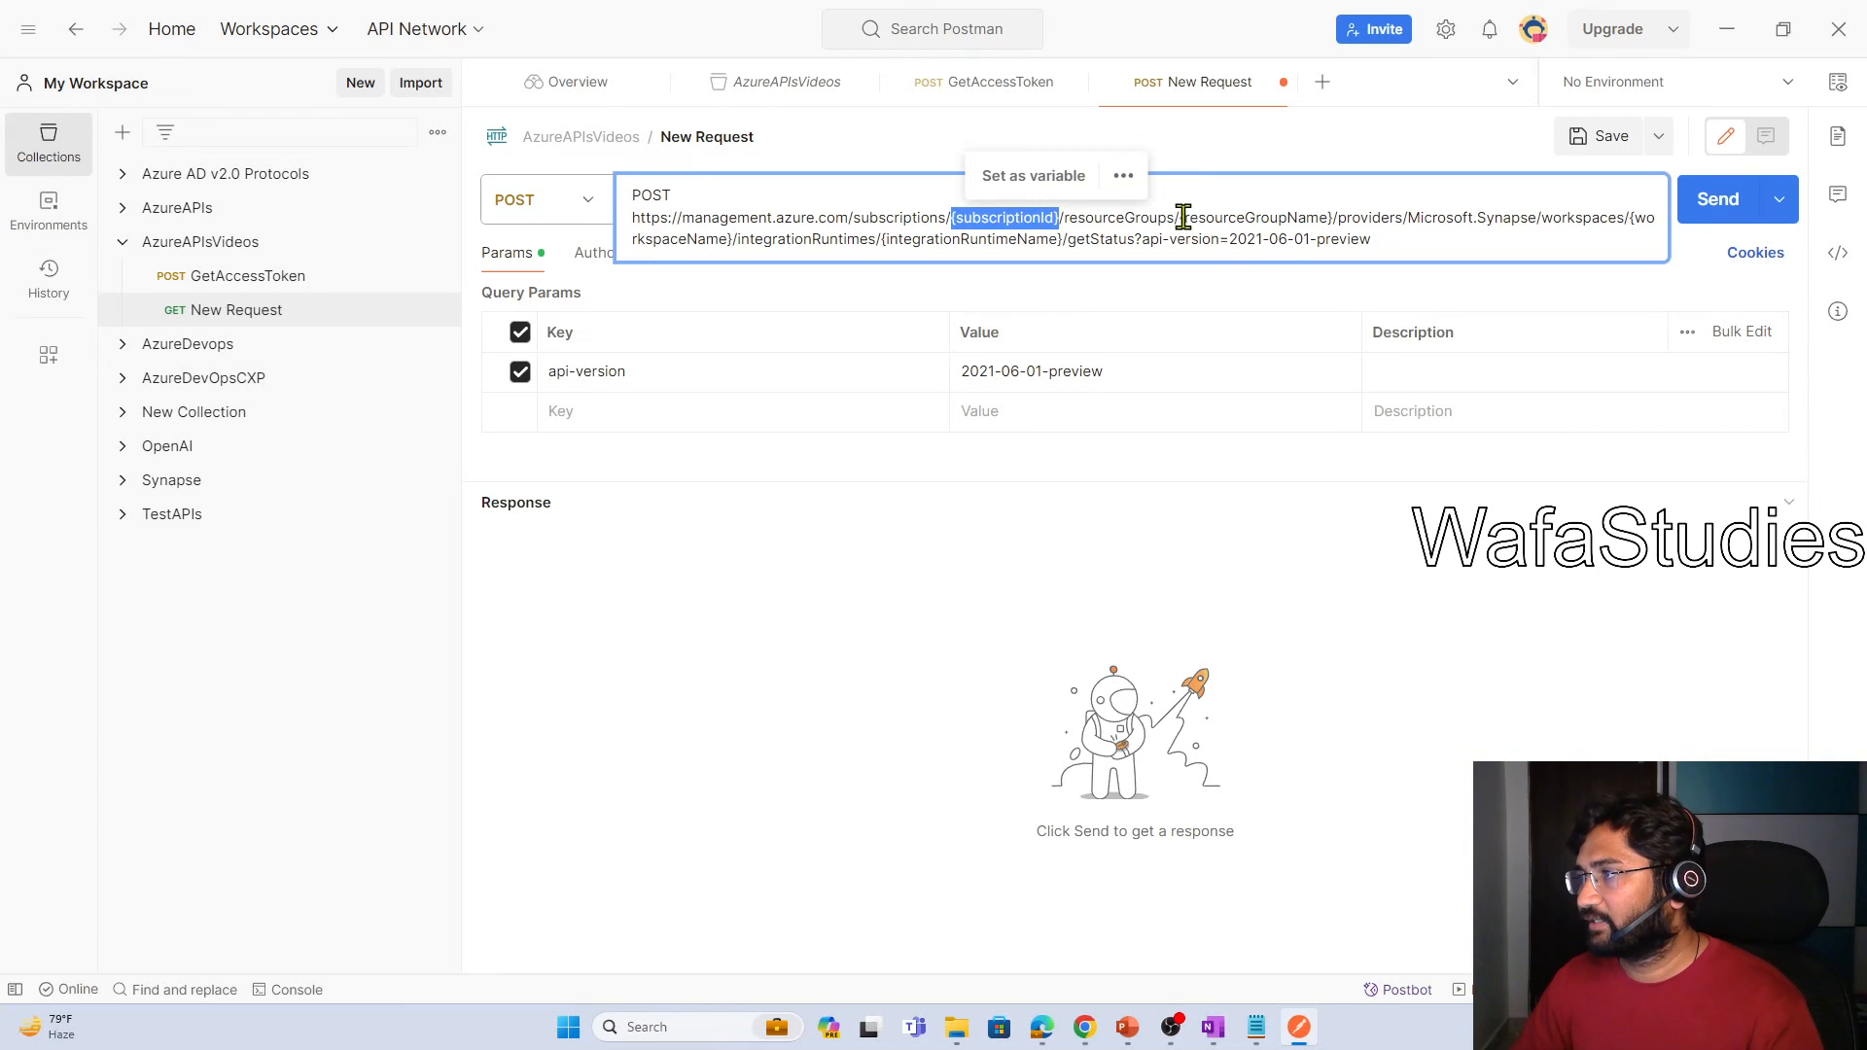
pyautogui.moveTo(1180, 217); pyautogui.dragTo(1327, 217)
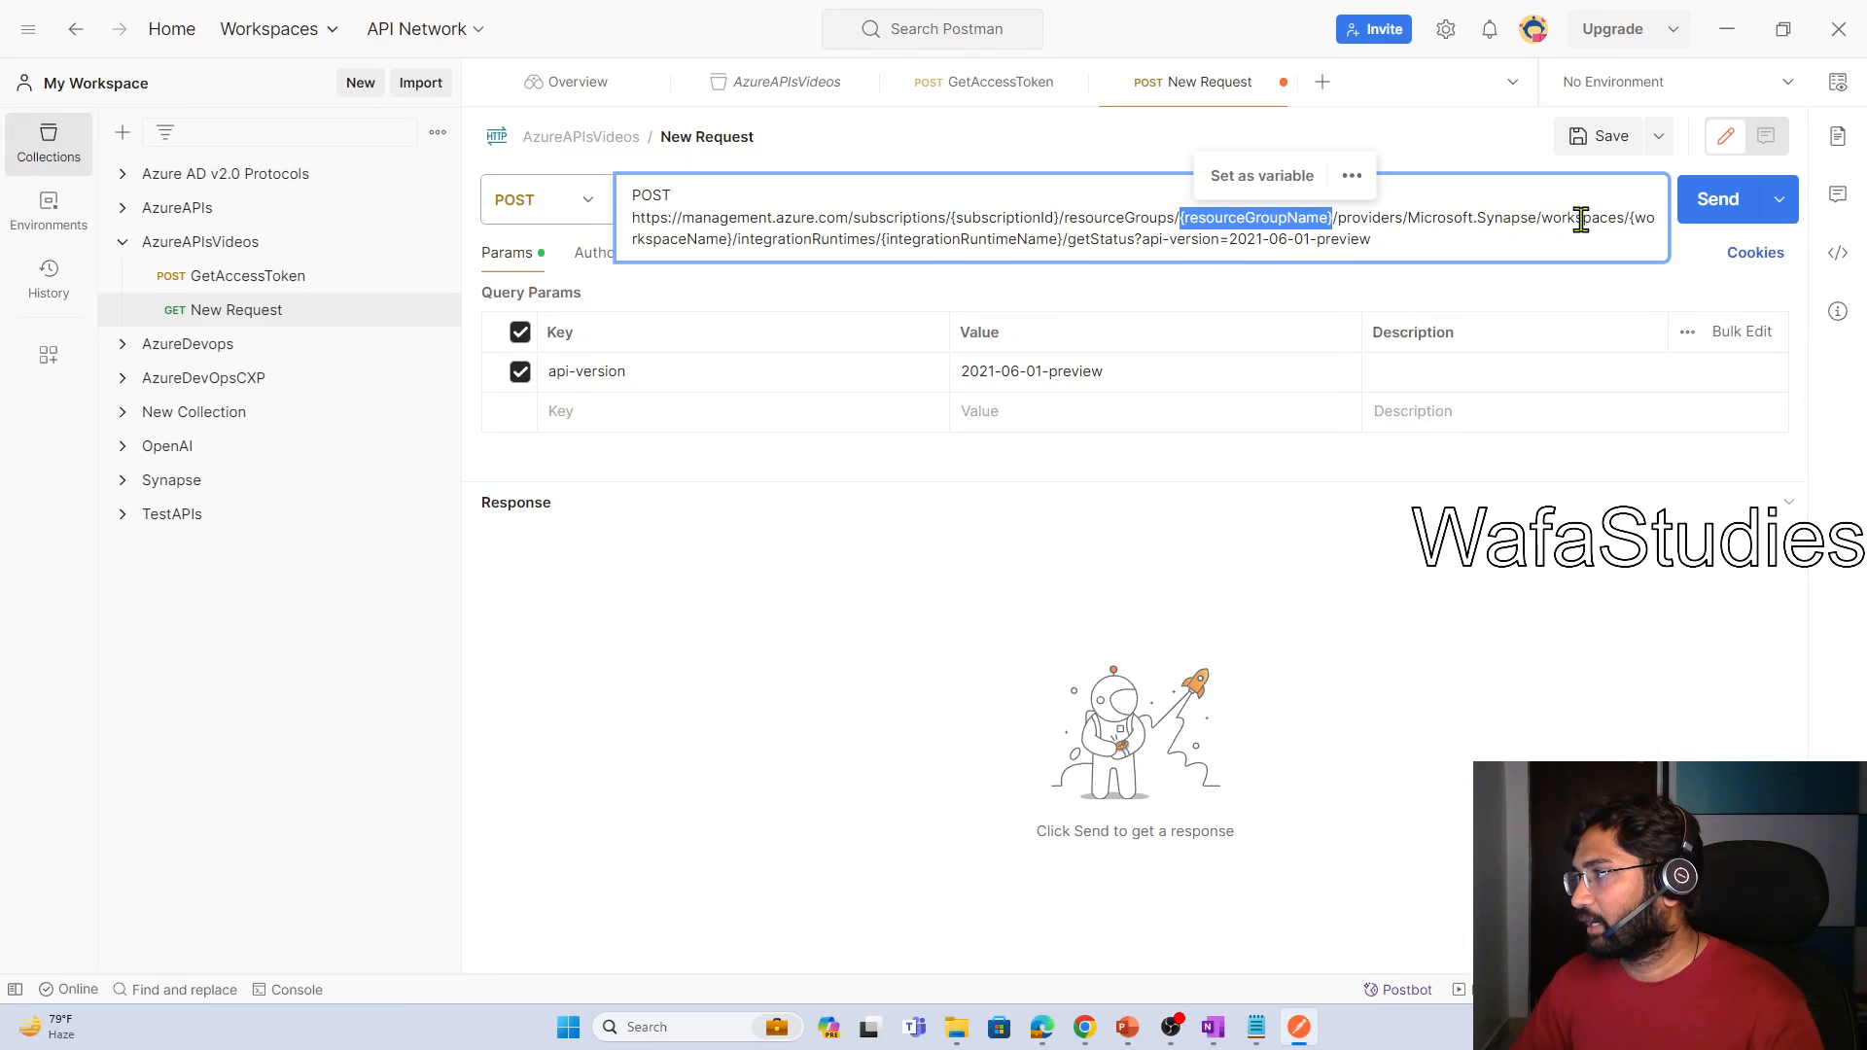
pyautogui.moveTo(733, 240); pyautogui.dragTo(645, 240)
pyautogui.moveTo(880, 240); pyautogui.dragTo(1080, 255)
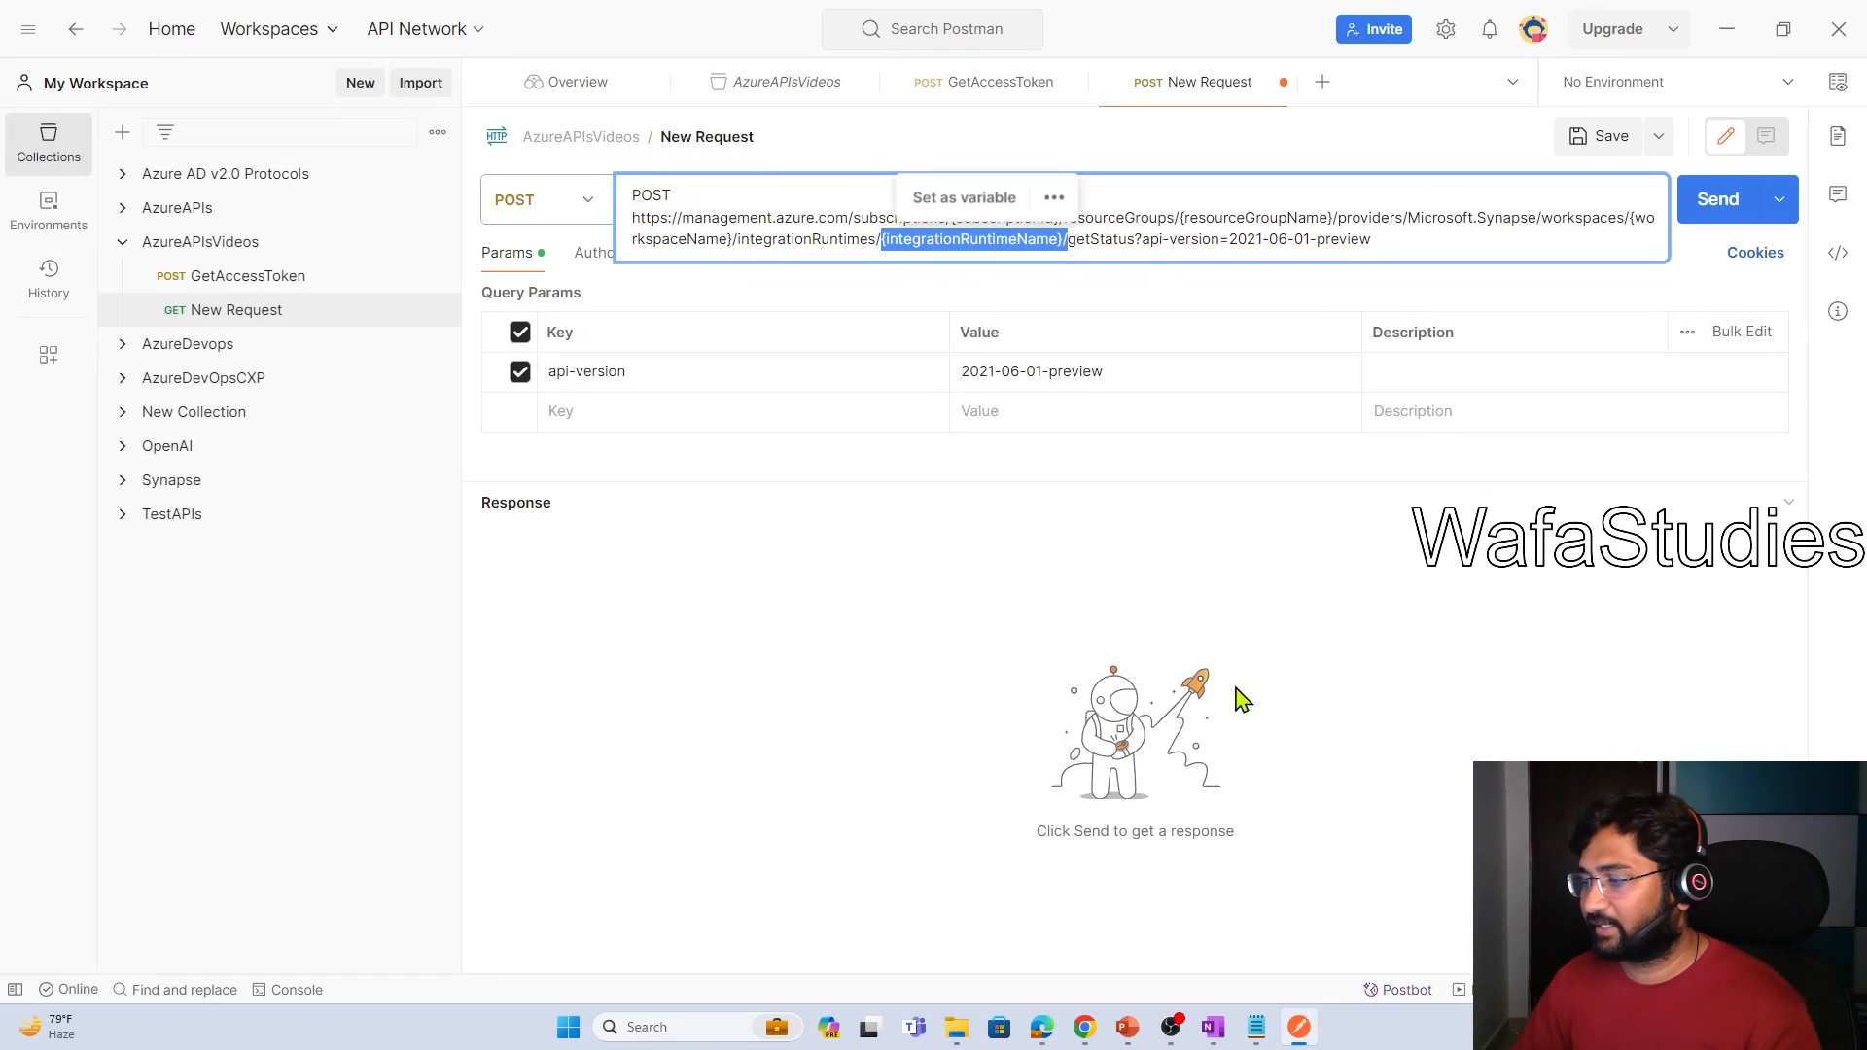
# Copy the subscription ID from the synapsemaheer workspace overview in the Azure portal and replace {subscriptionId} in the Postman URL with it
pyautogui.click(1085, 1027)
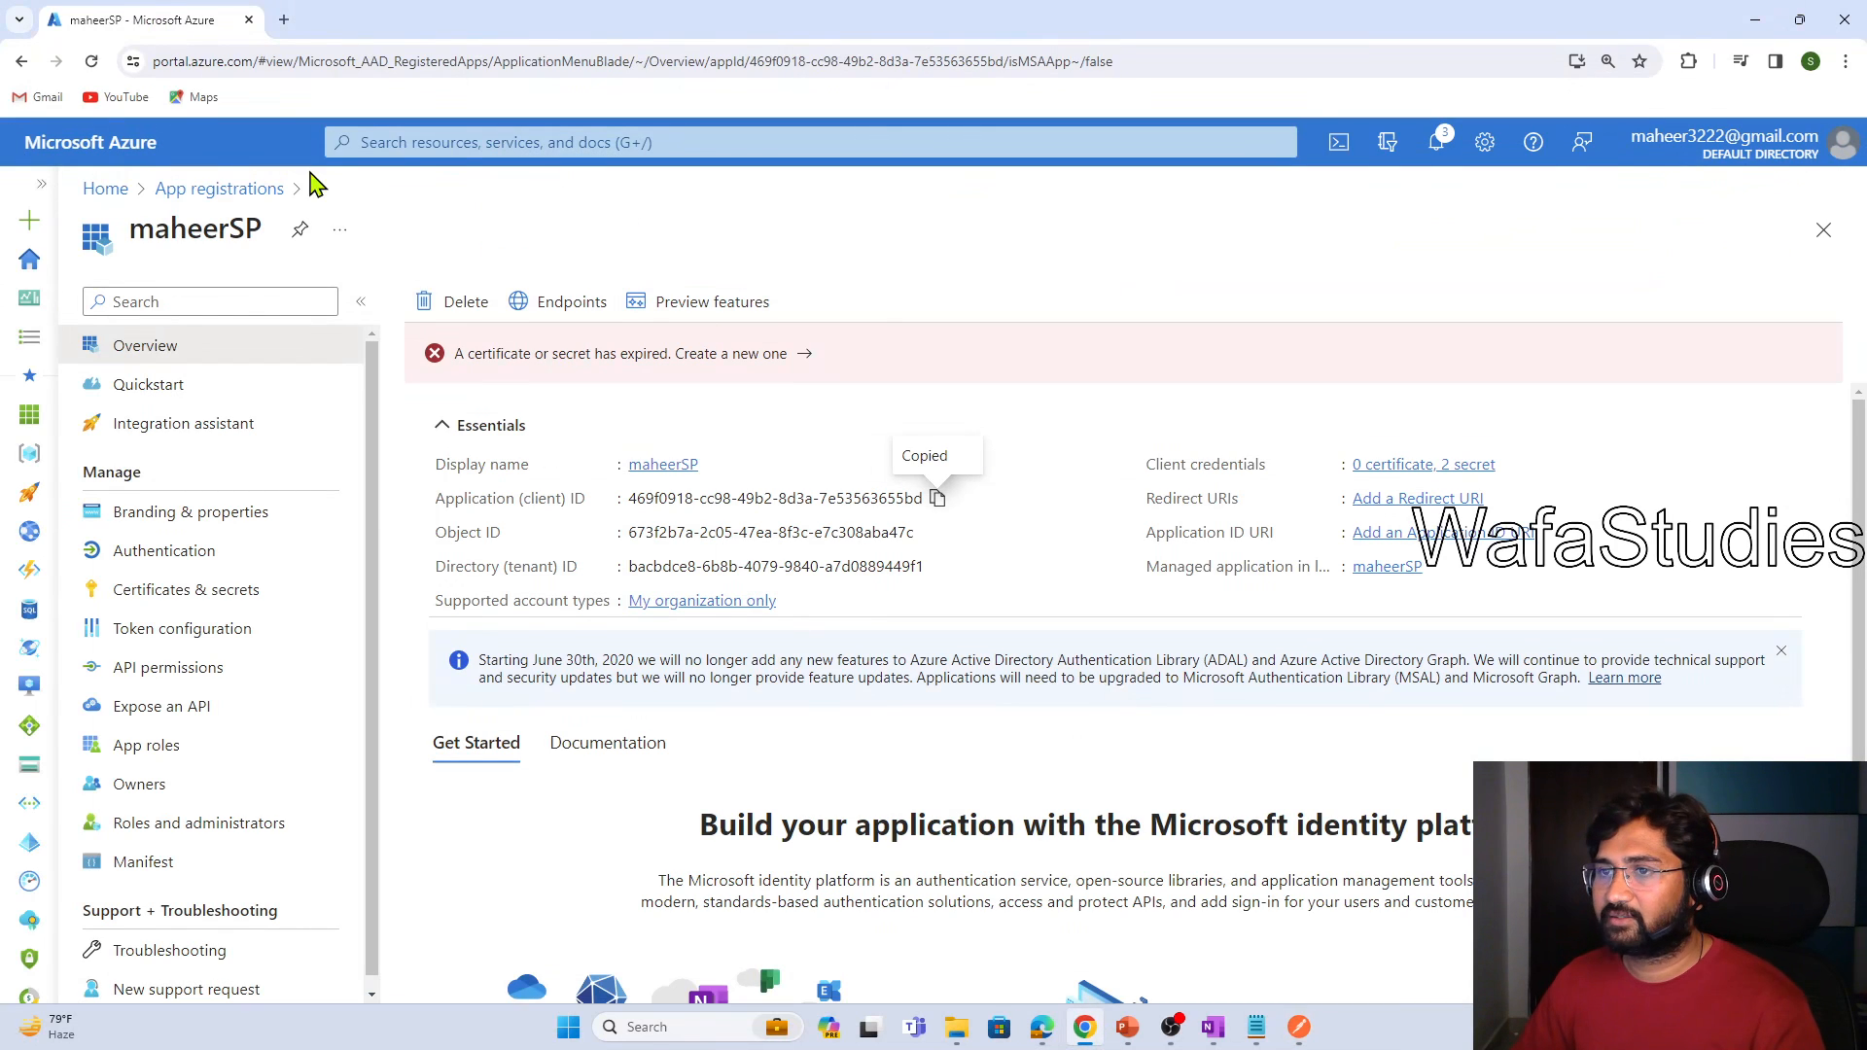
pyautogui.click(104, 190)
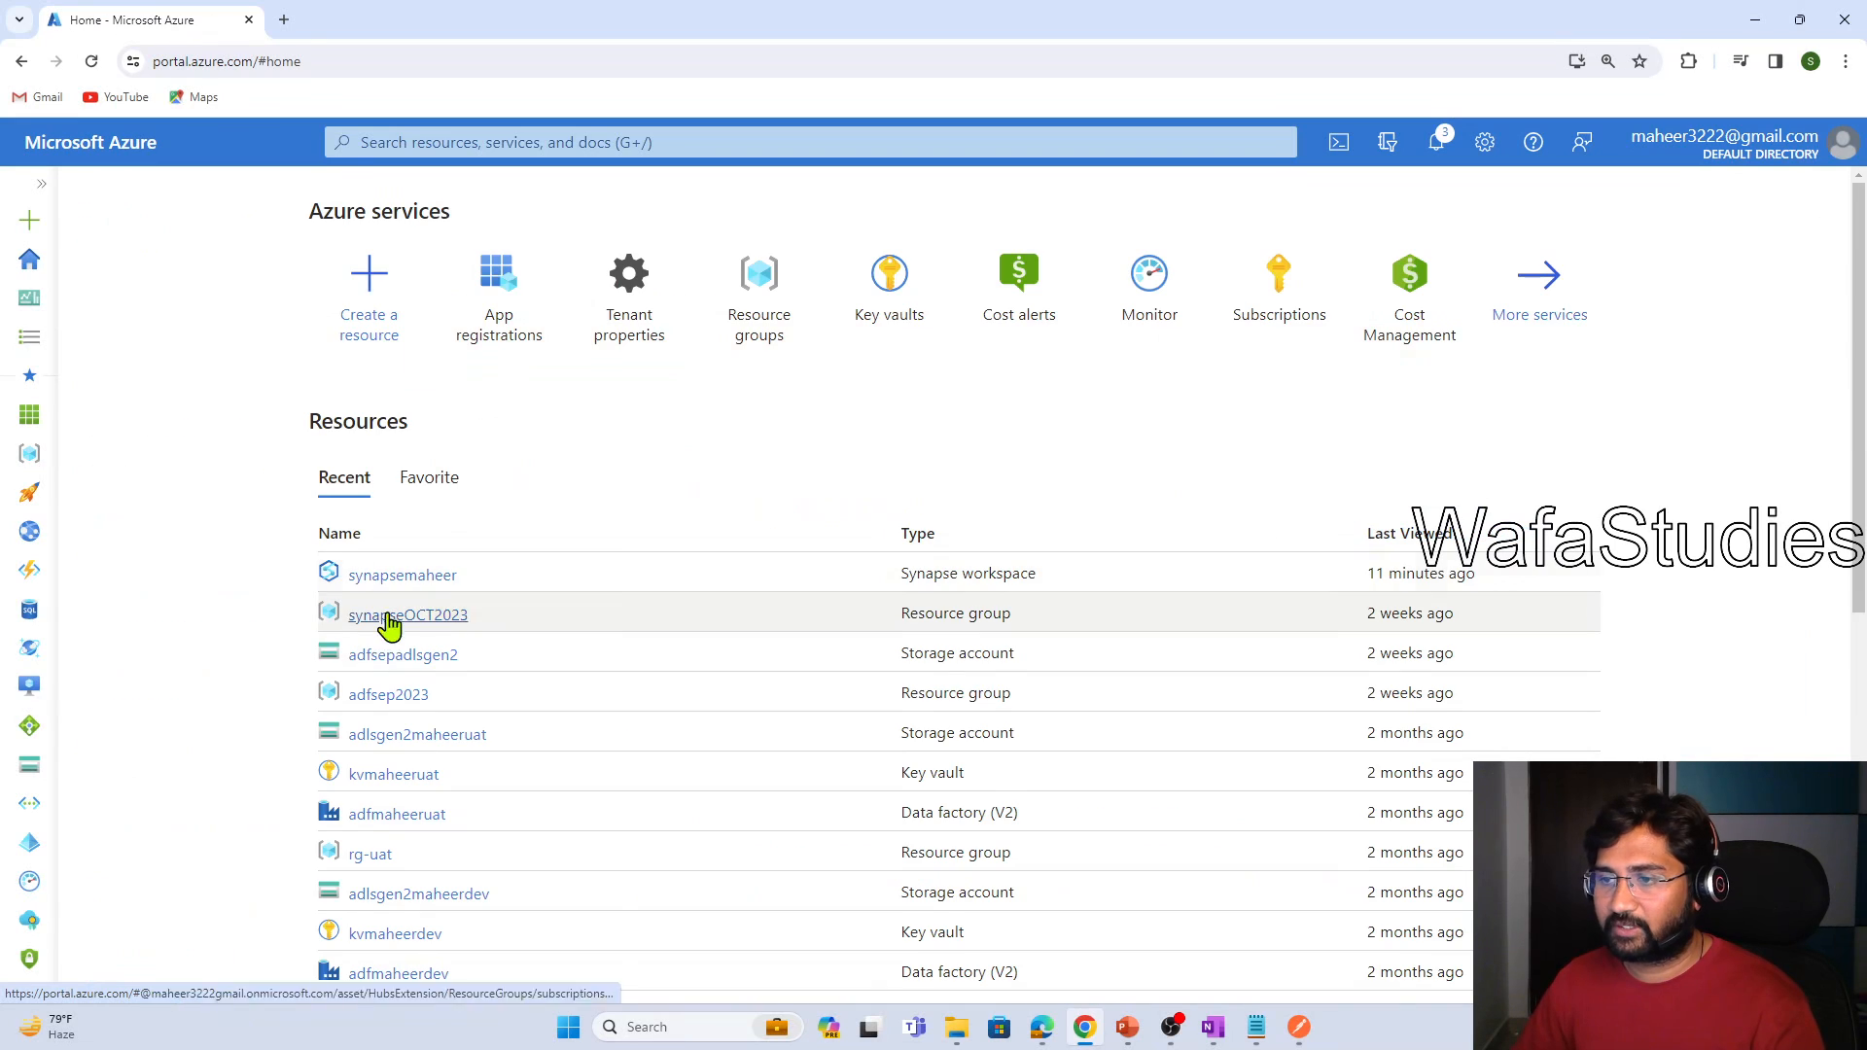
pyautogui.click(443, 579)
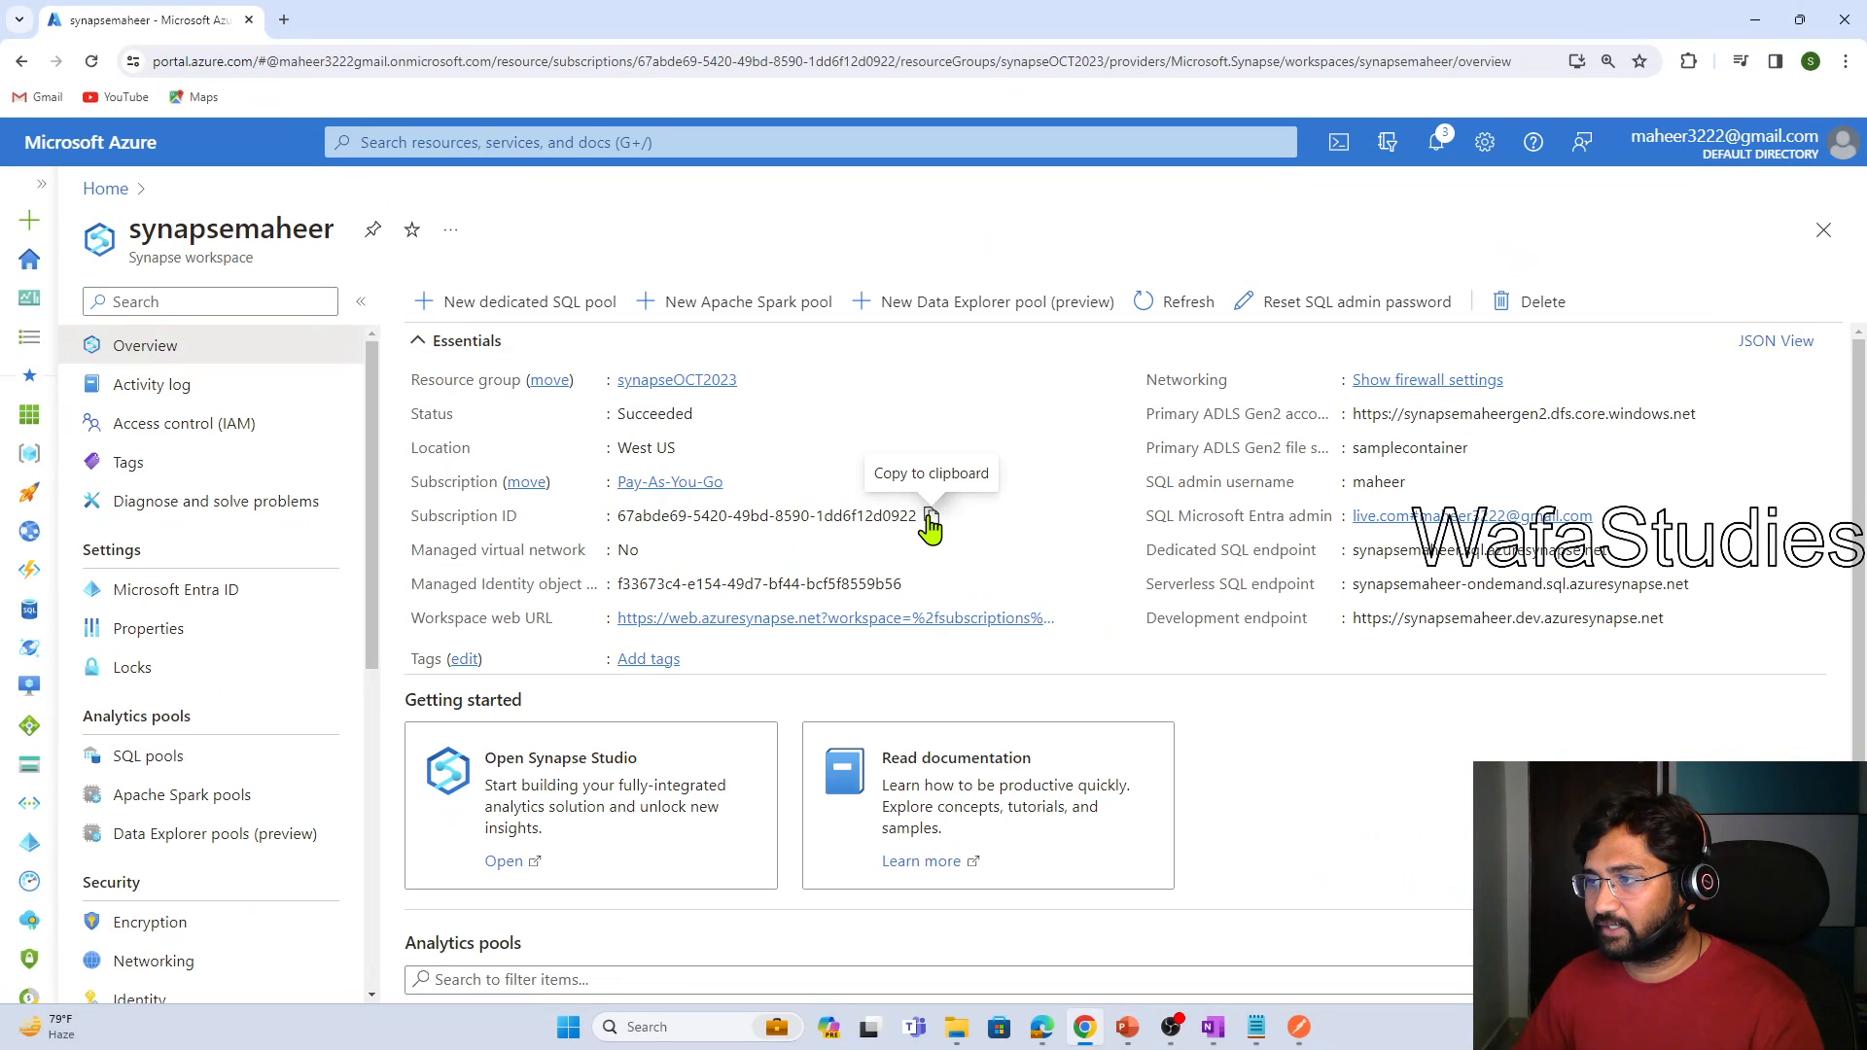
pyautogui.click(931, 517)
pyautogui.hotkey('alt', 'Tab')
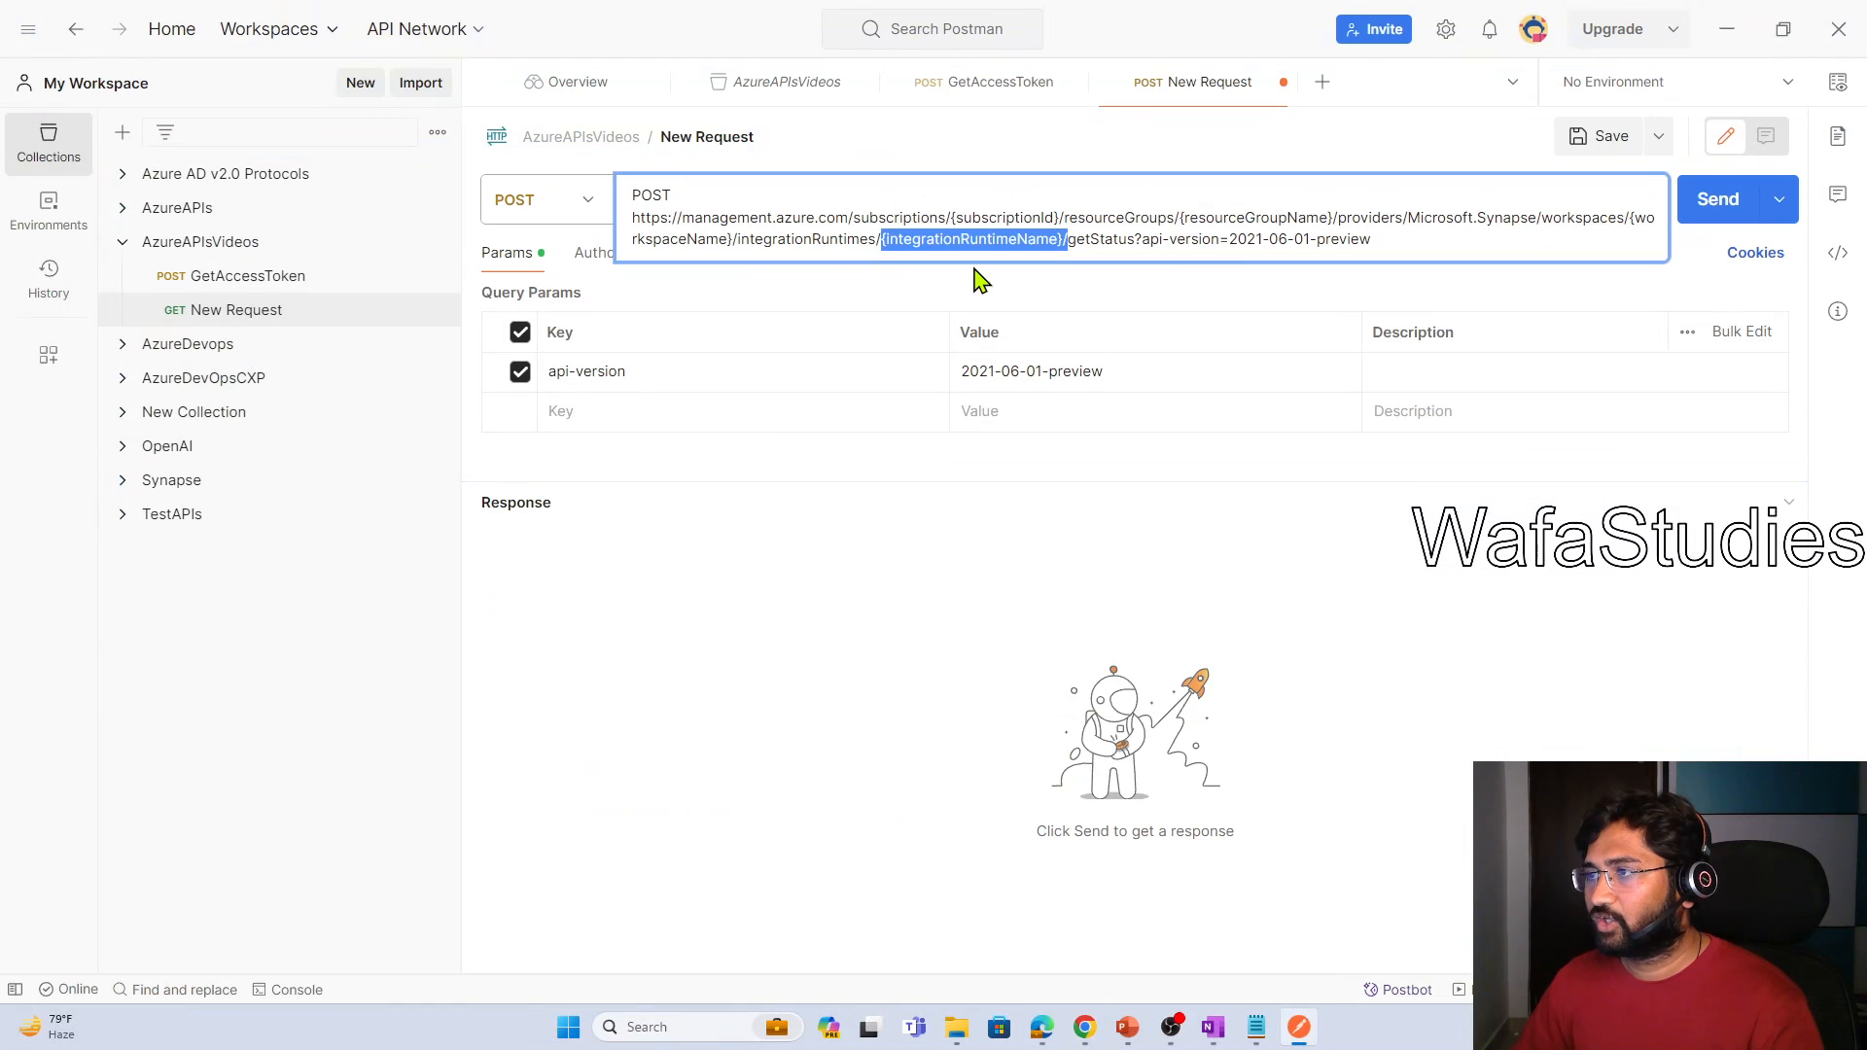
pyautogui.moveTo(953, 218); pyautogui.dragTo(1058, 218)
pyautogui.hotkey('ctrl', 'v')
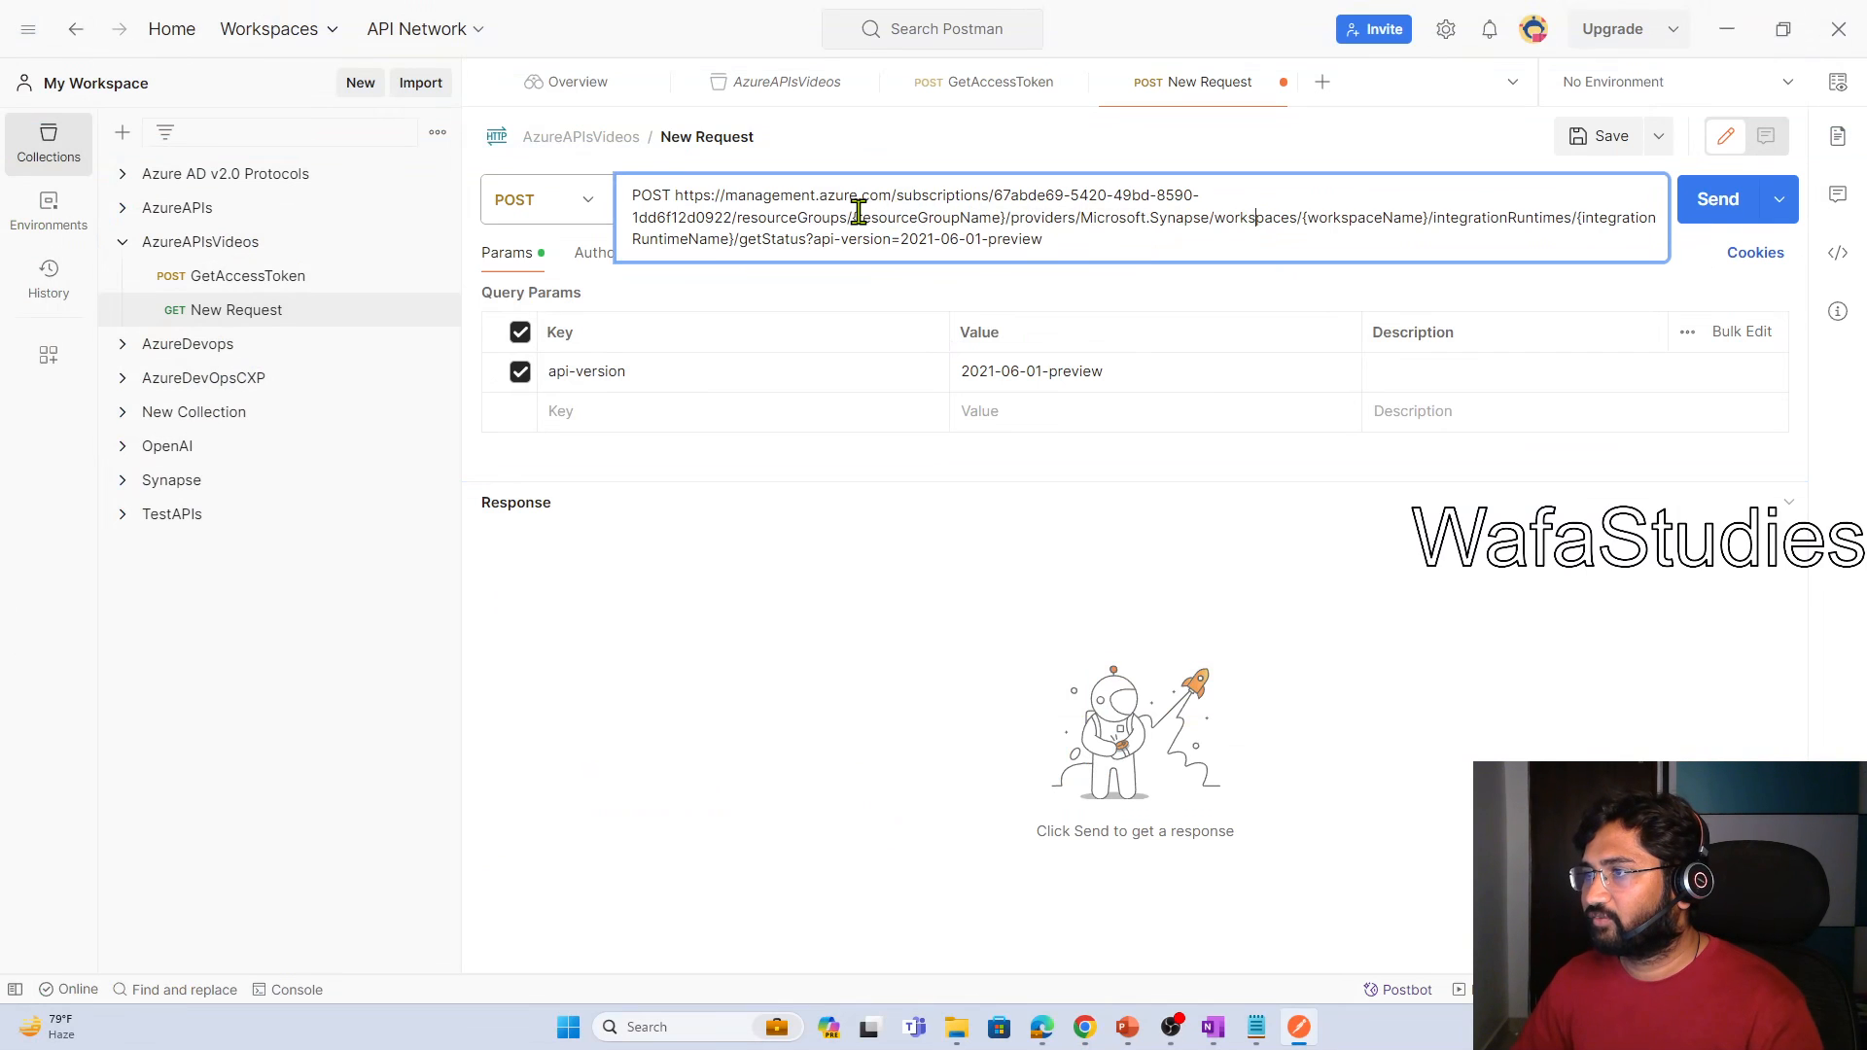
# Copy the resource group name synapseOCT2023 from the Azure portal and replace {resourceGroupName} in the Postman request URL with it
pyautogui.moveTo(855, 216); pyautogui.dragTo(1007, 217)
pyautogui.hotkey('alt', 'Tab')
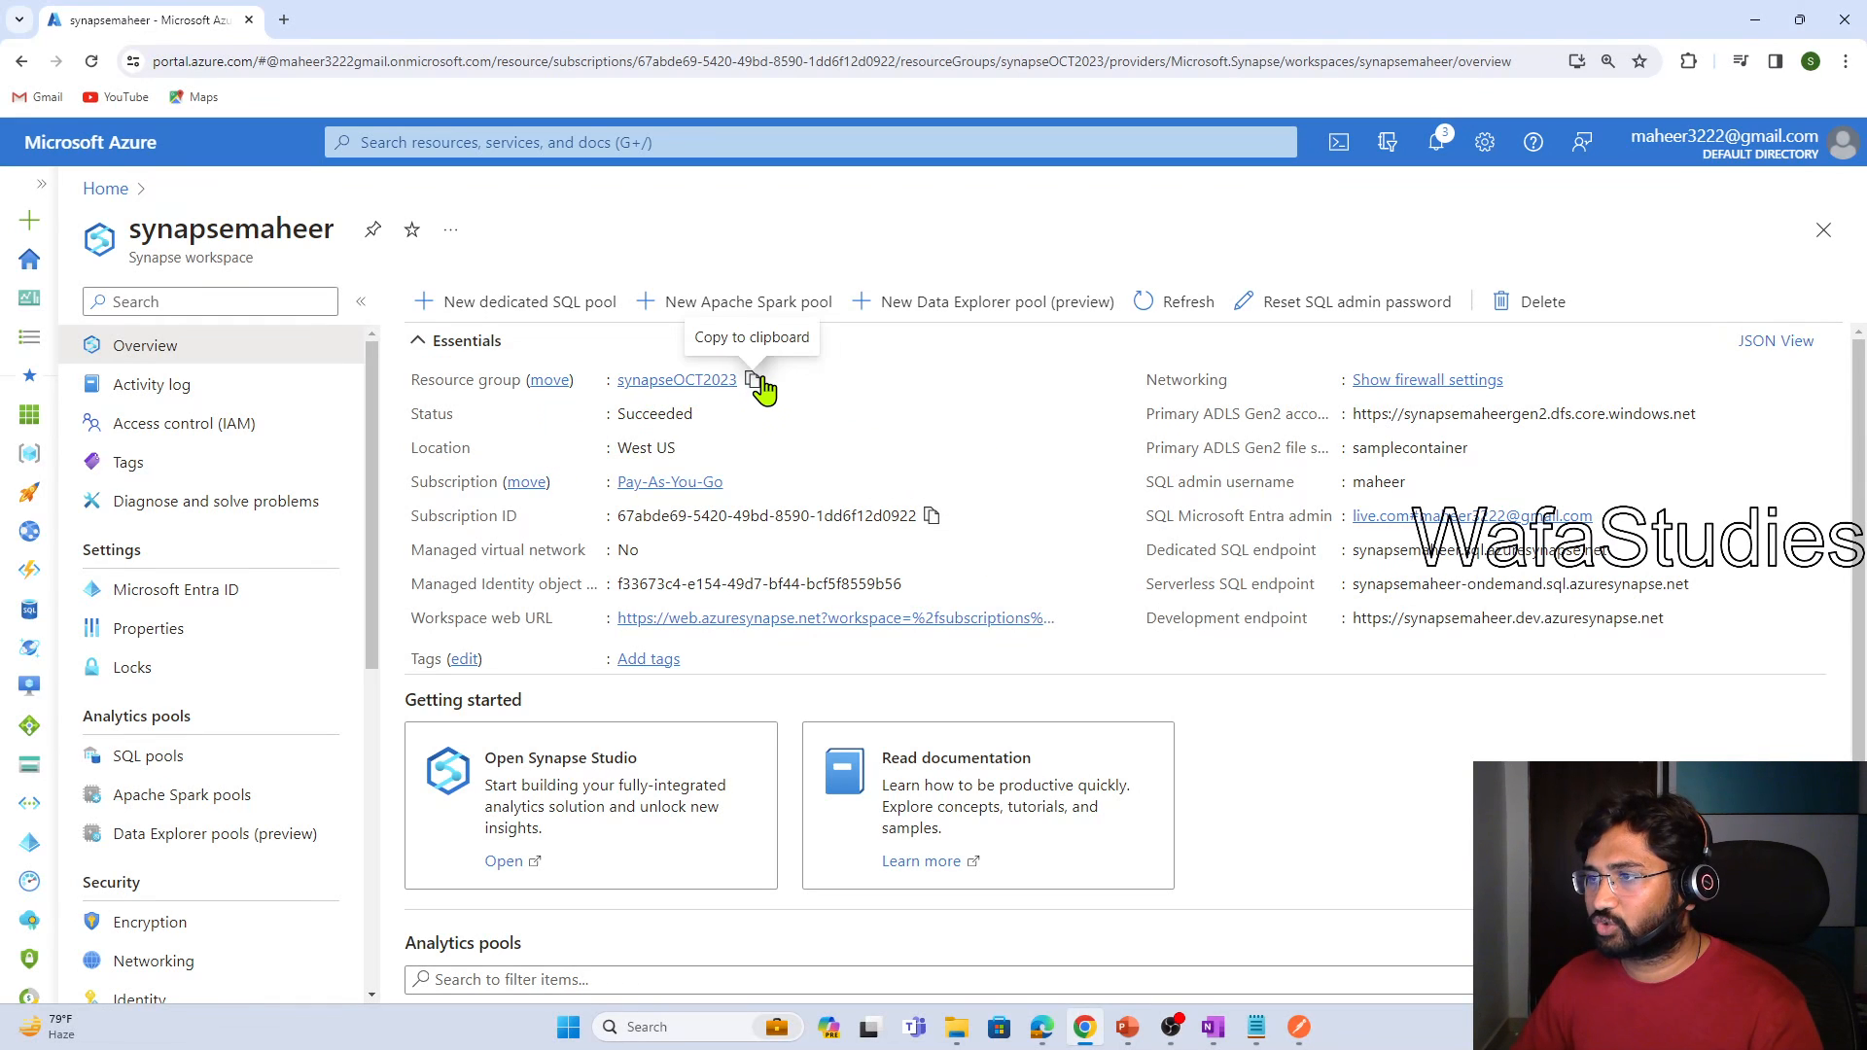
pyautogui.click(756, 381)
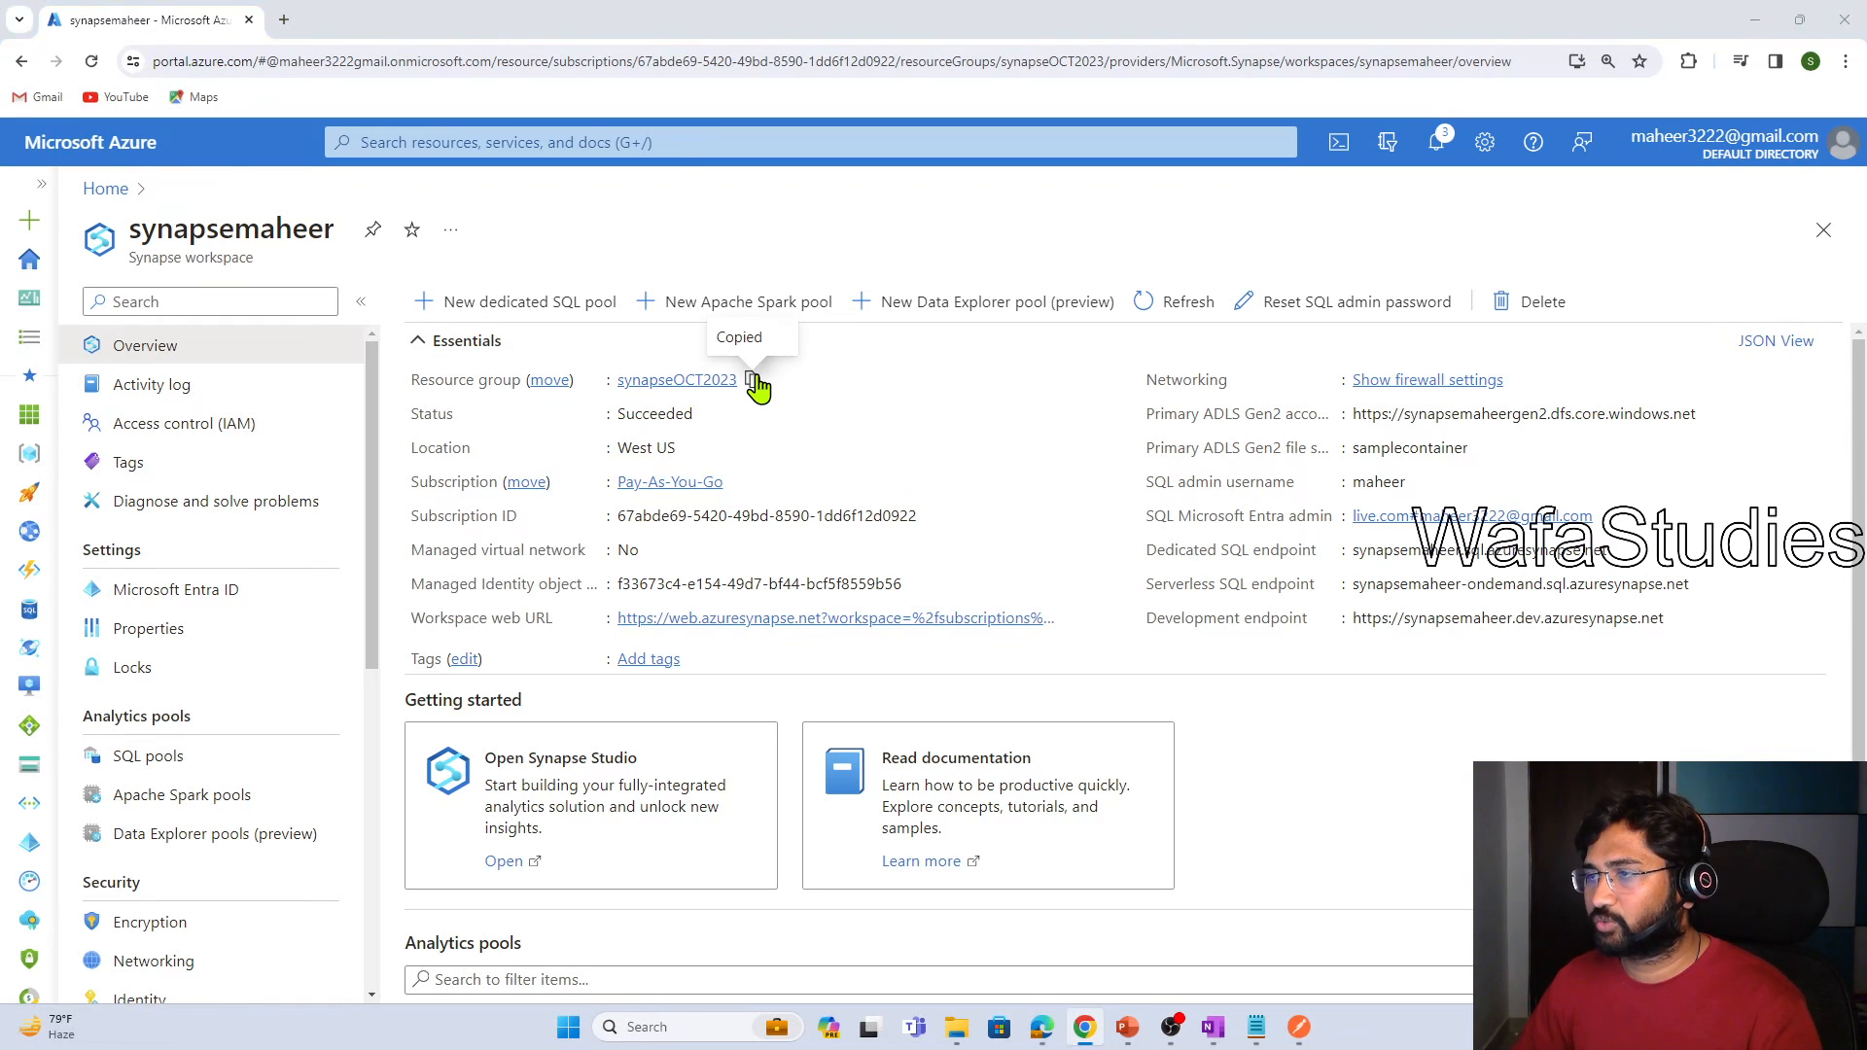
pyautogui.hotkey('alt', 'Tab')
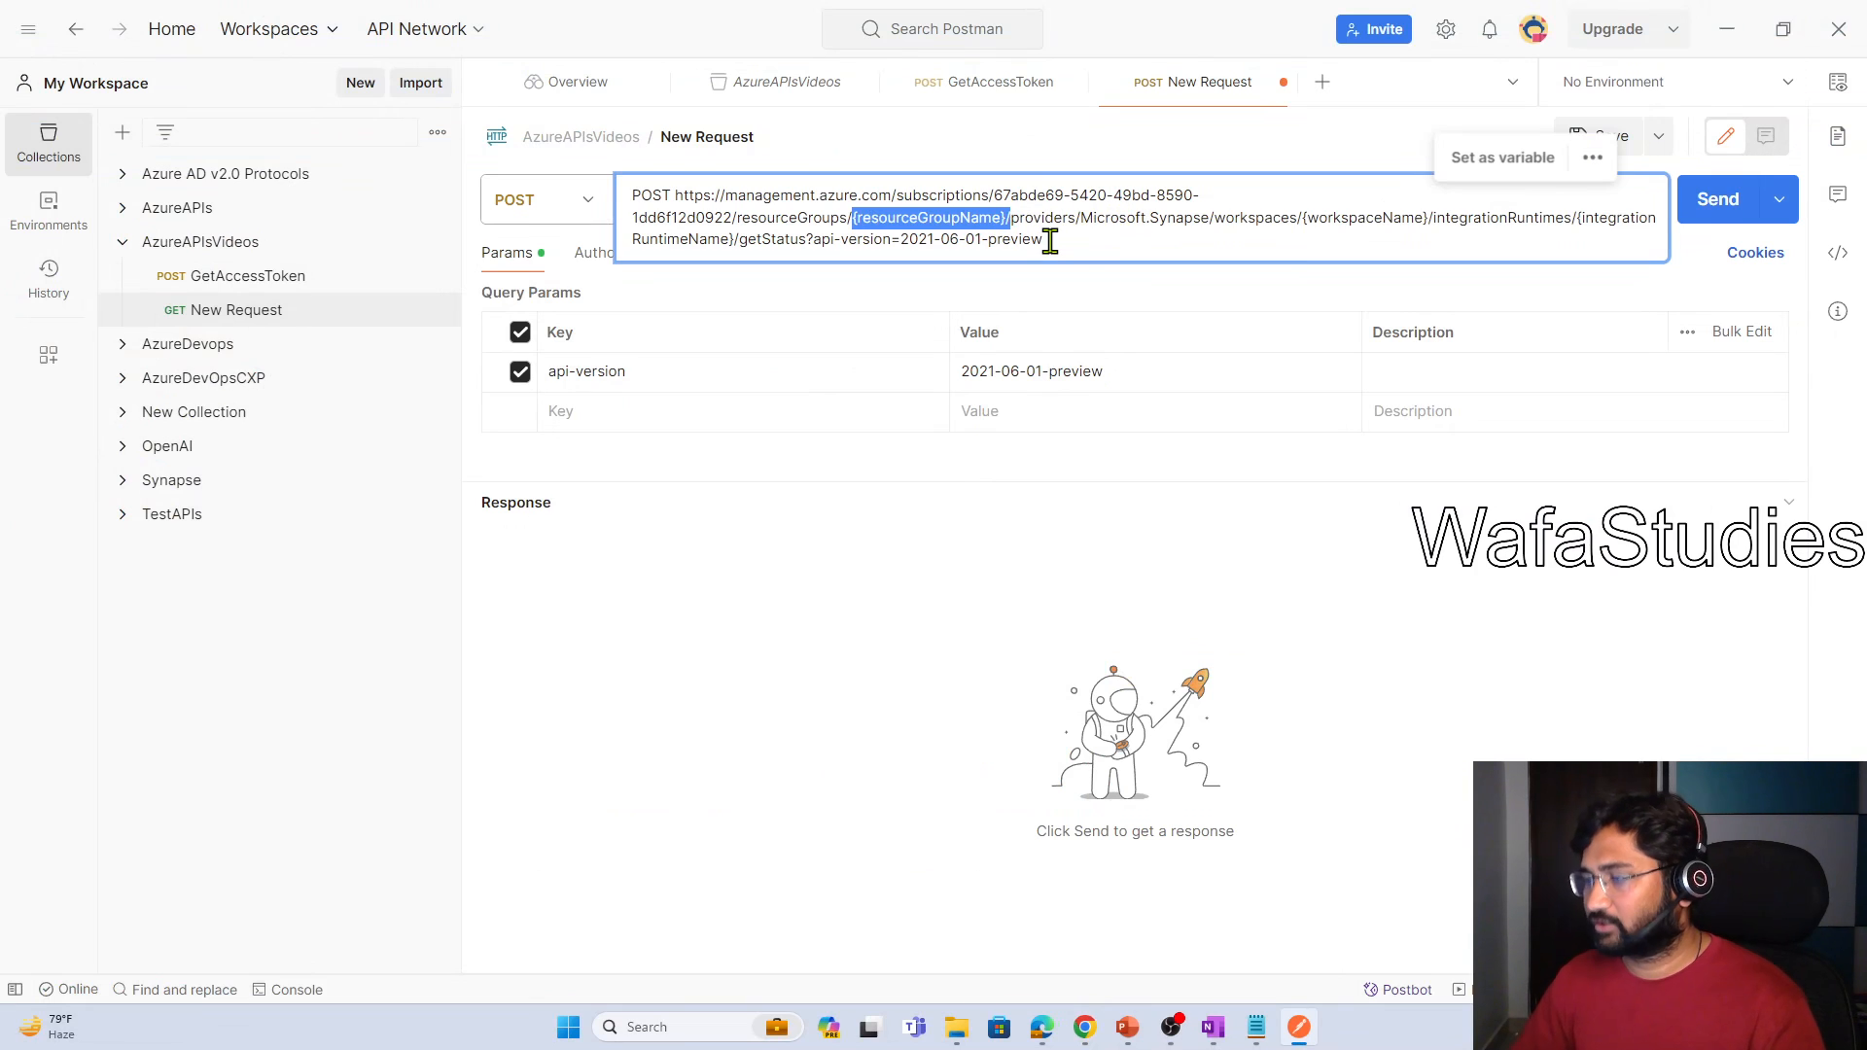
pyautogui.hotkey('shift', 'Left')
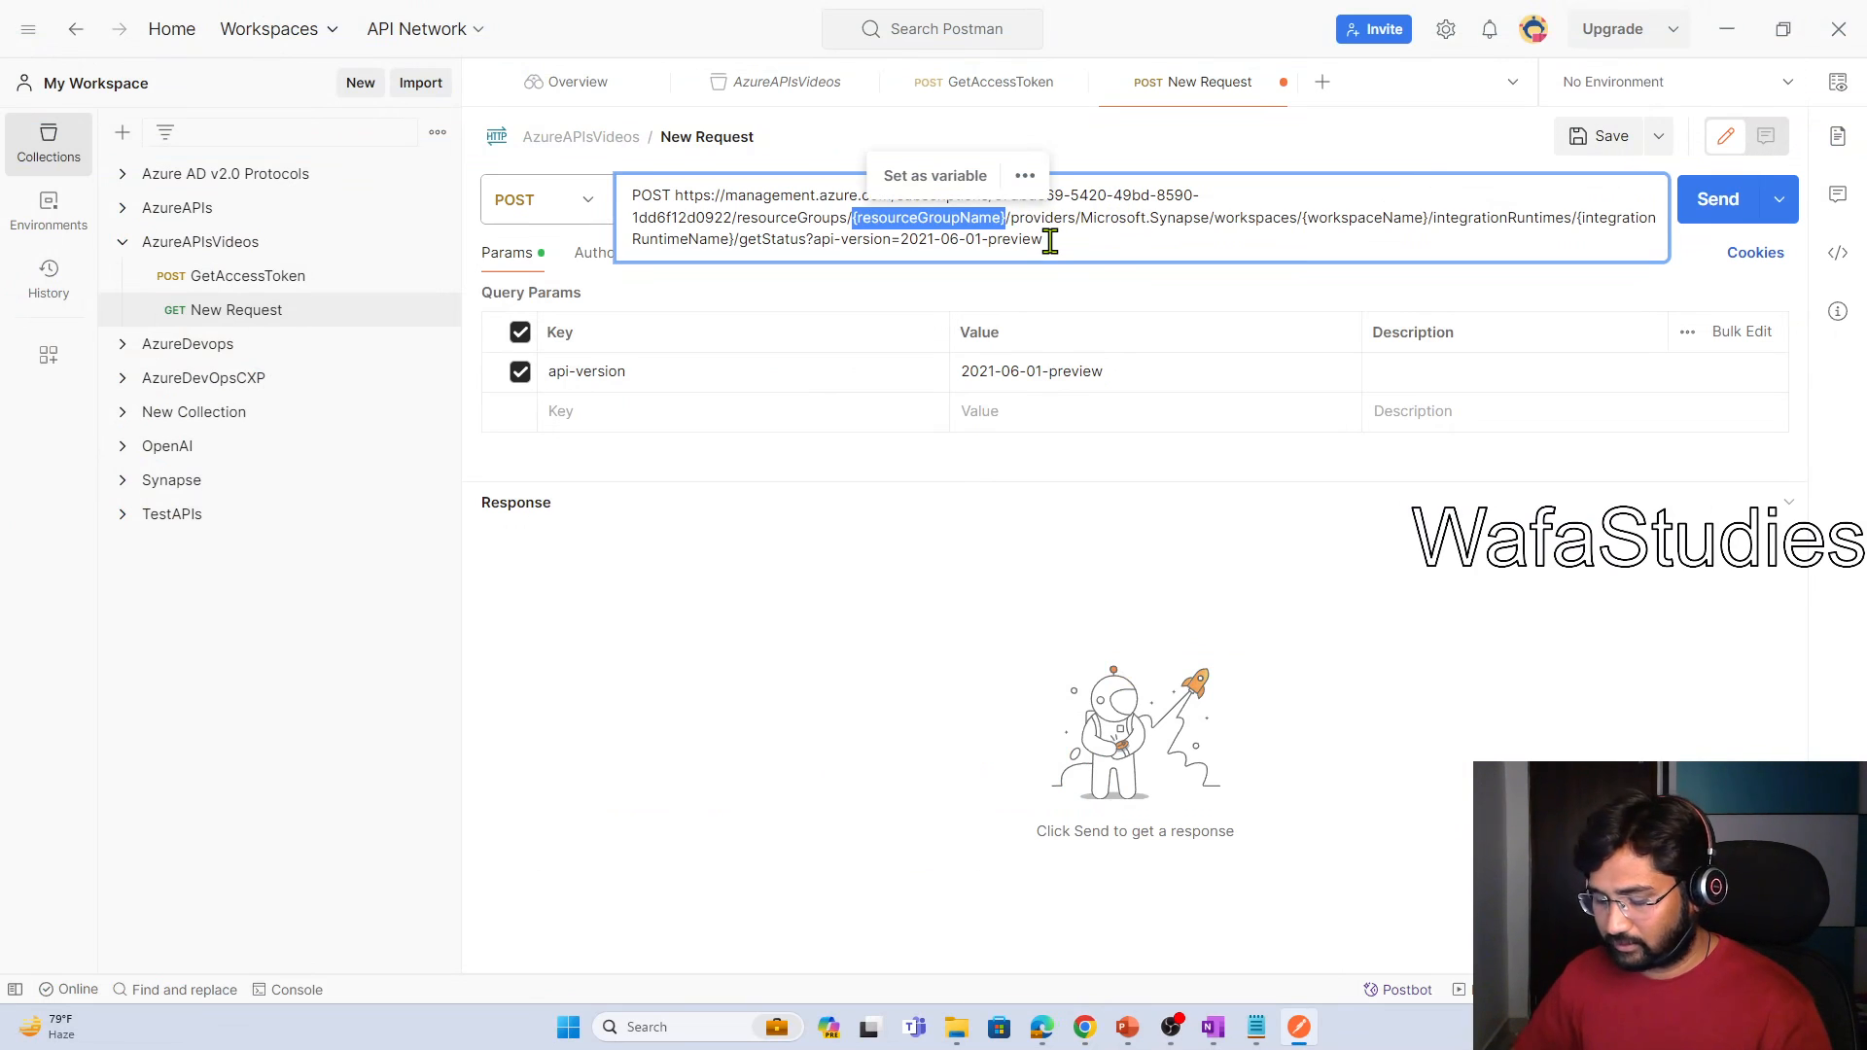
pyautogui.hotkey('ctrl', 'v')
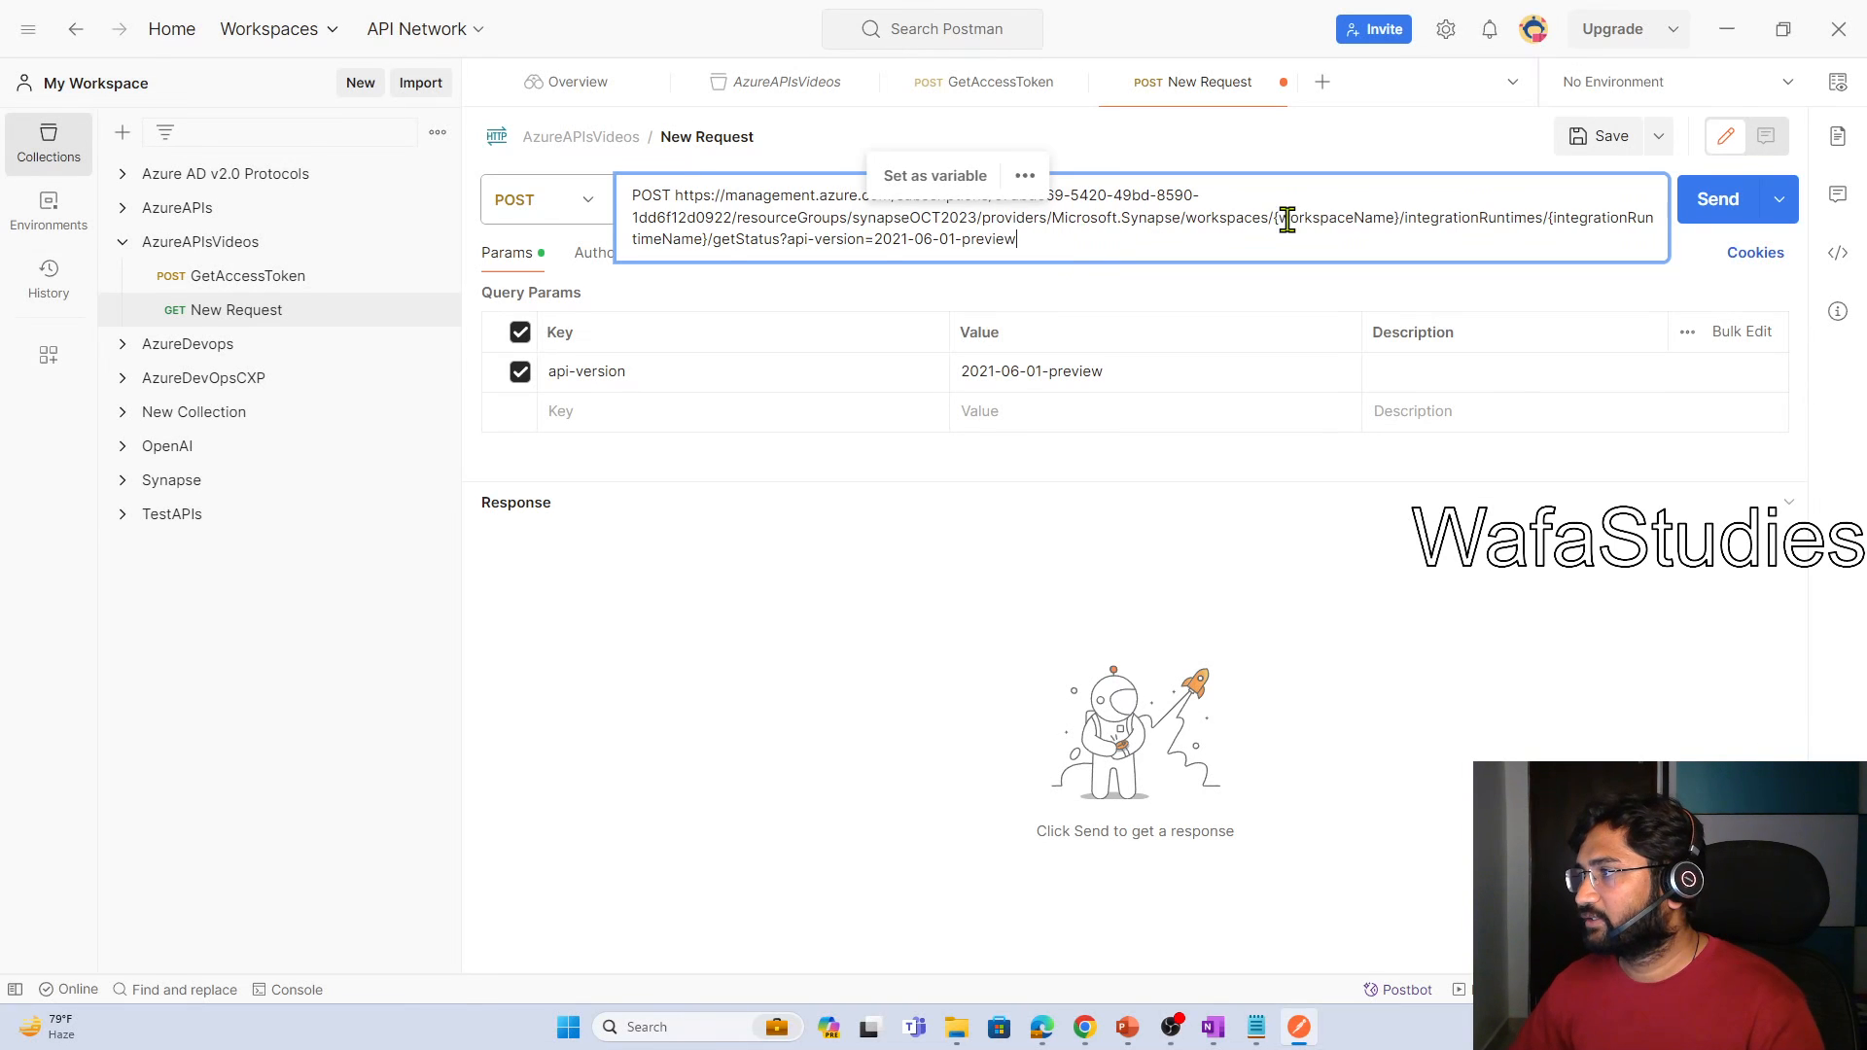
# Copy the workspace name synapsemaheer from the Azure portal and replace {workspaceName} in the Postman request URL with it
pyautogui.hotkey('alt', 'Tab')
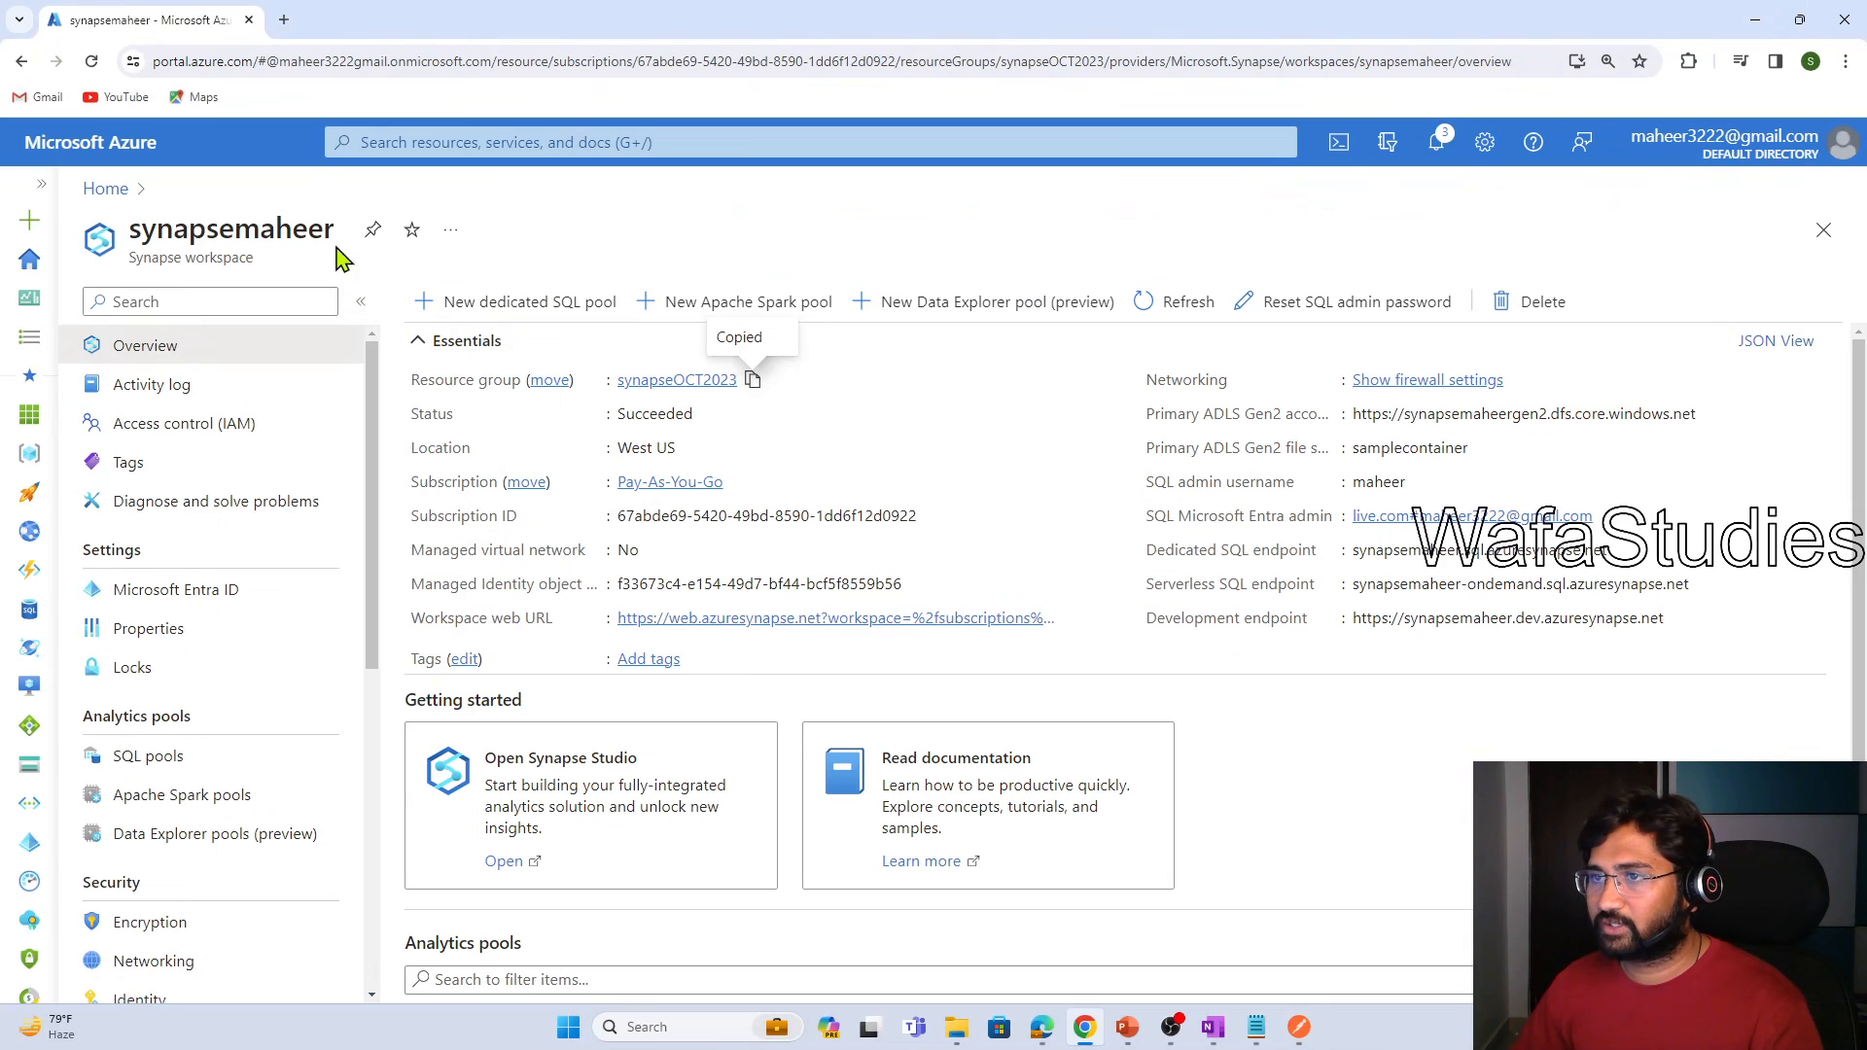
pyautogui.moveTo(335, 233); pyautogui.dragTo(134, 238)
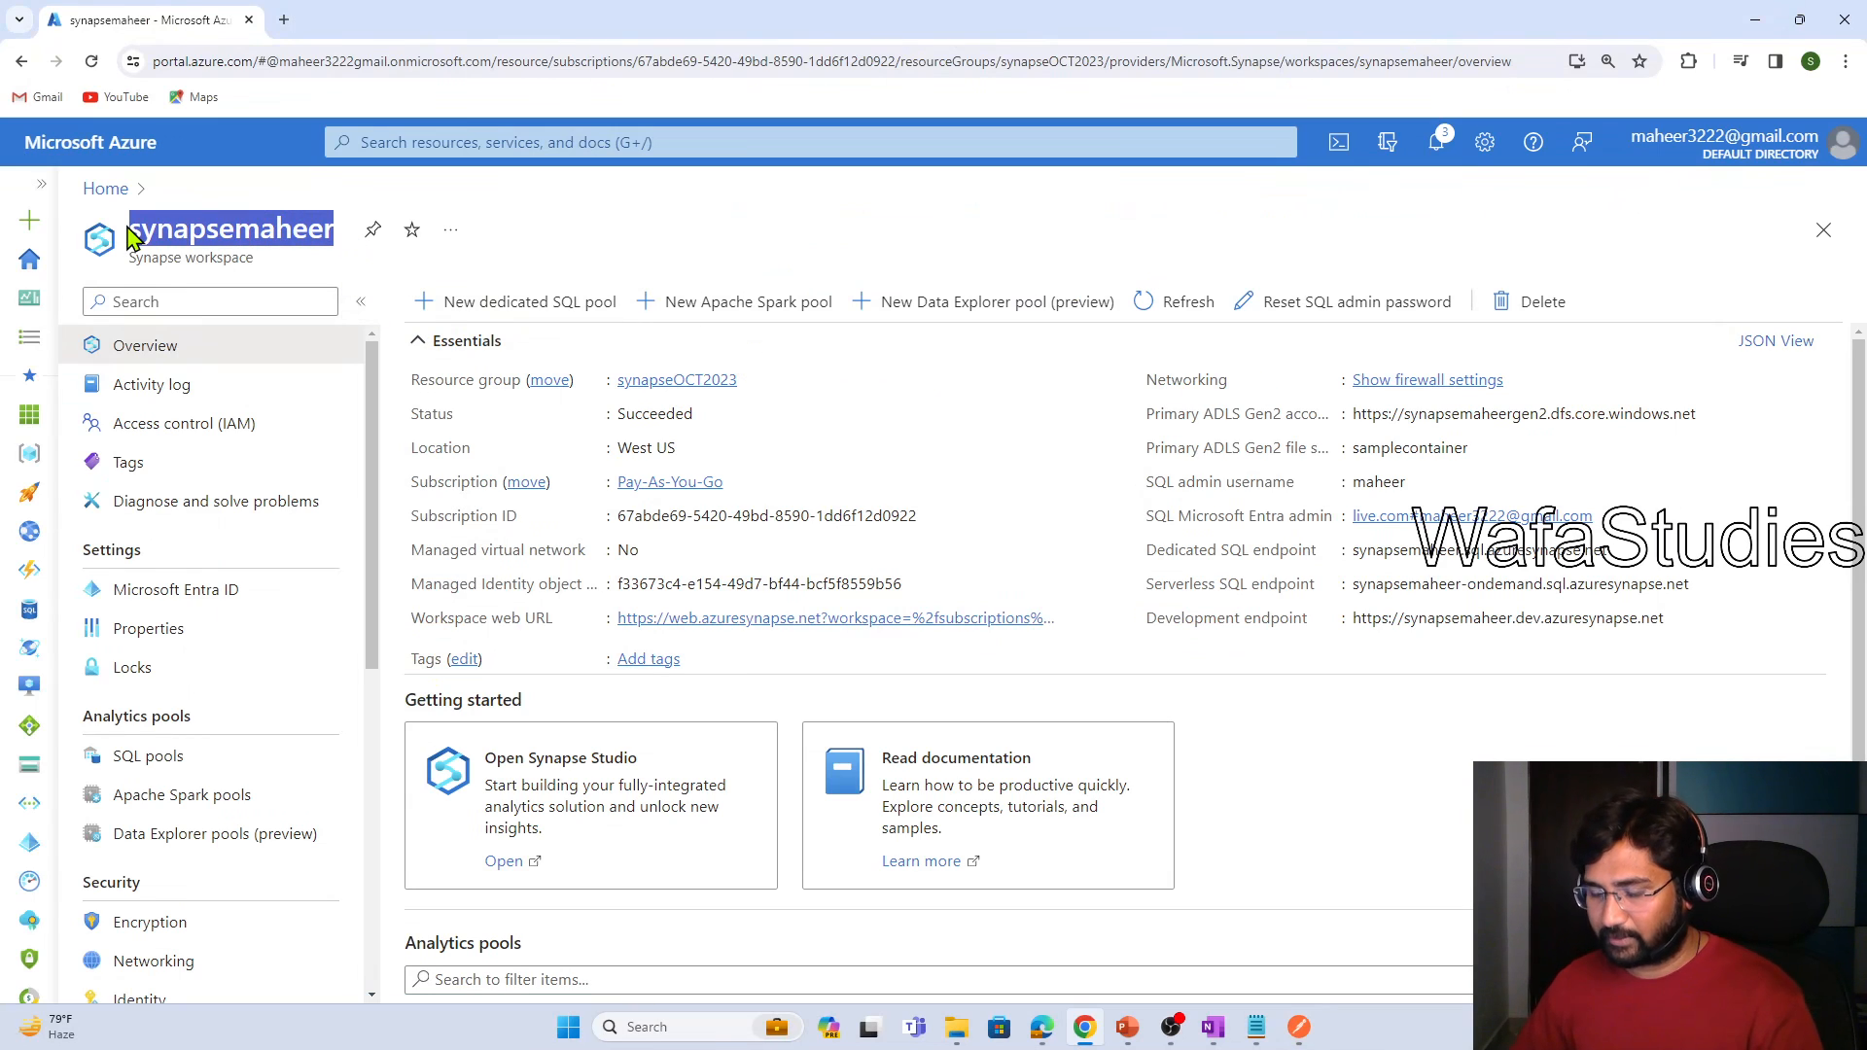
pyautogui.hotkey('alt', 'Tab')
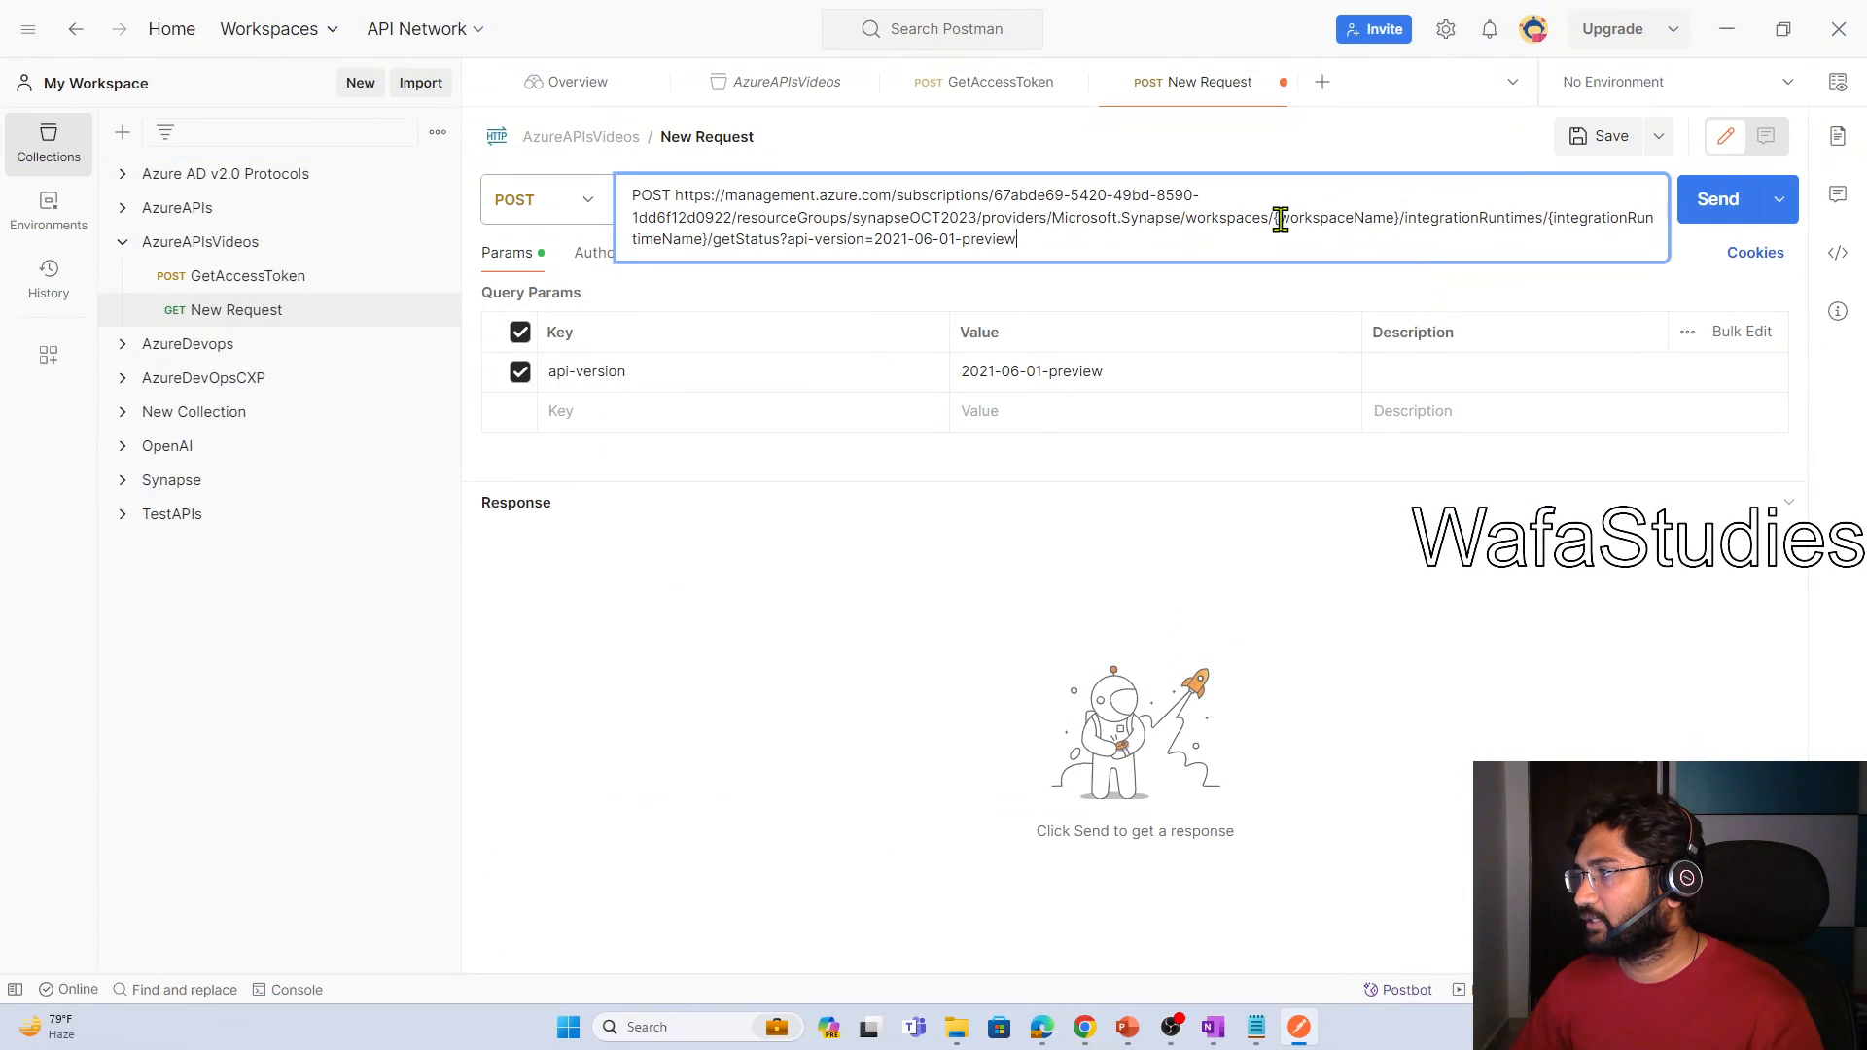
pyautogui.moveTo(1274, 219); pyautogui.dragTo(1400, 217)
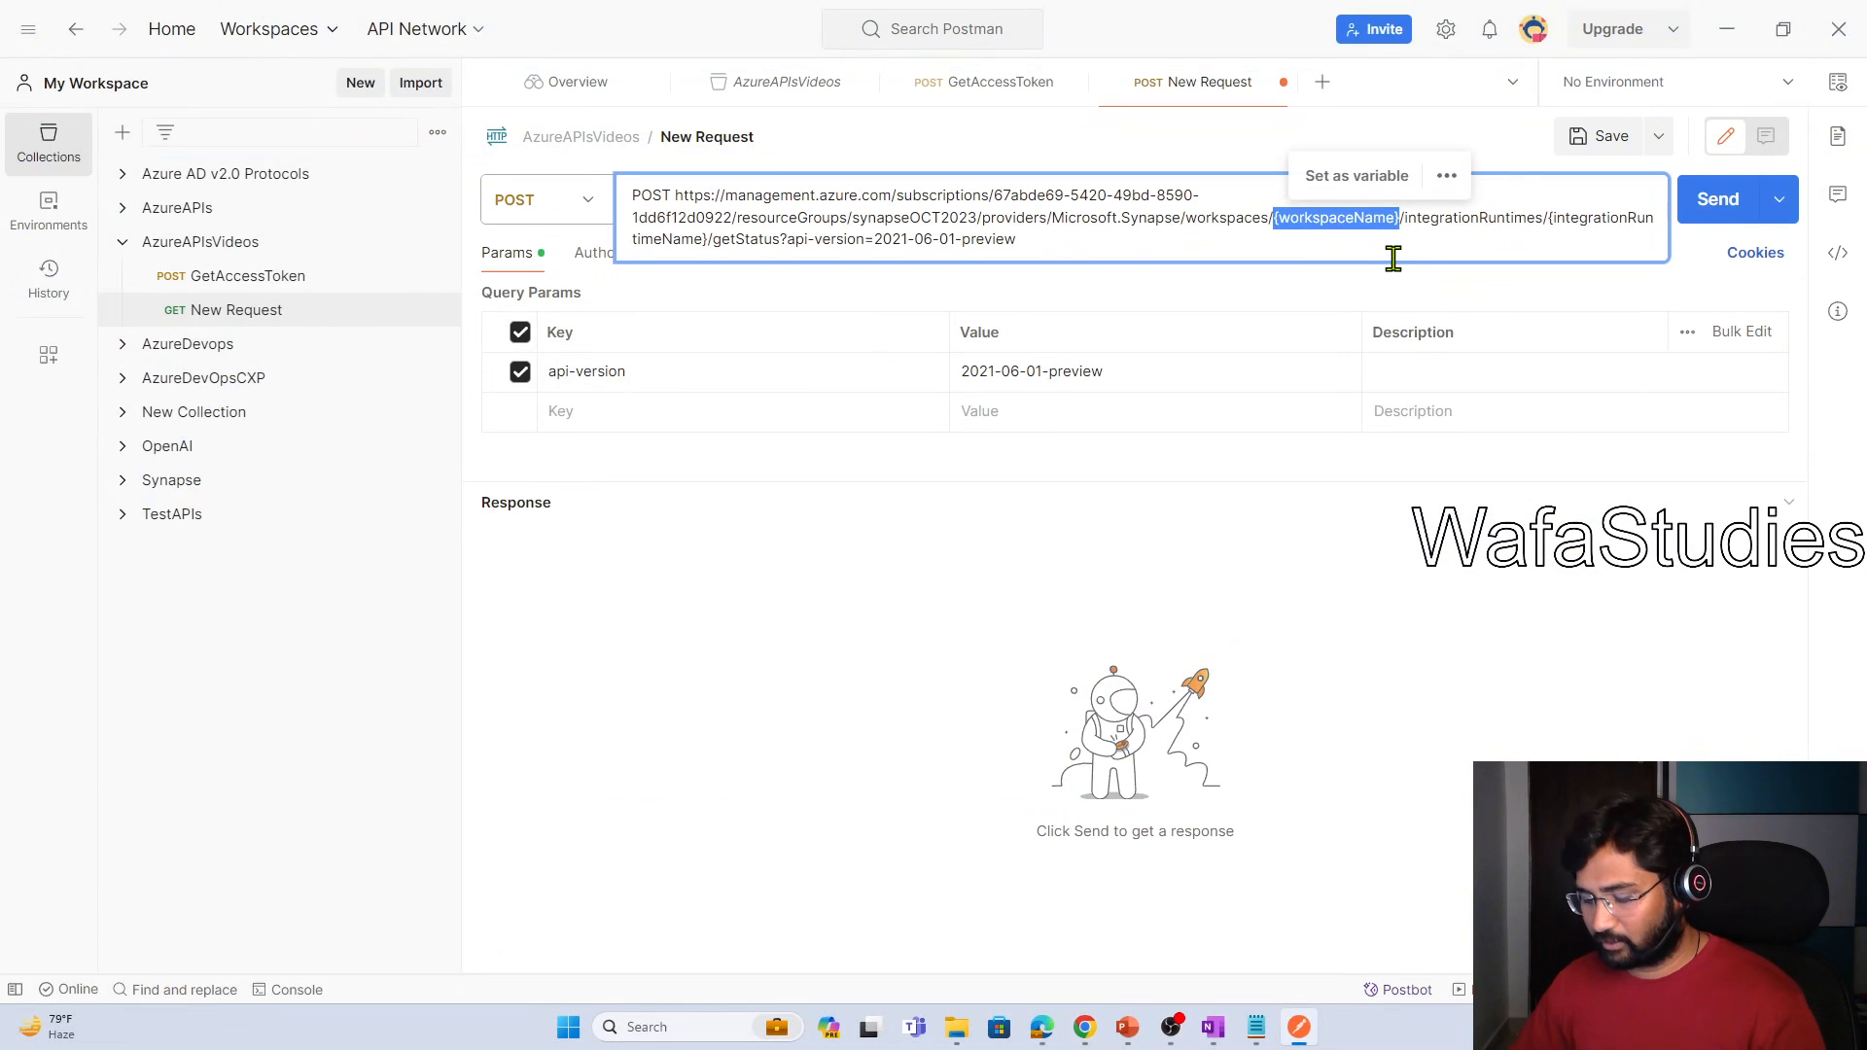
pyautogui.hotkey('ctrl', 'v')
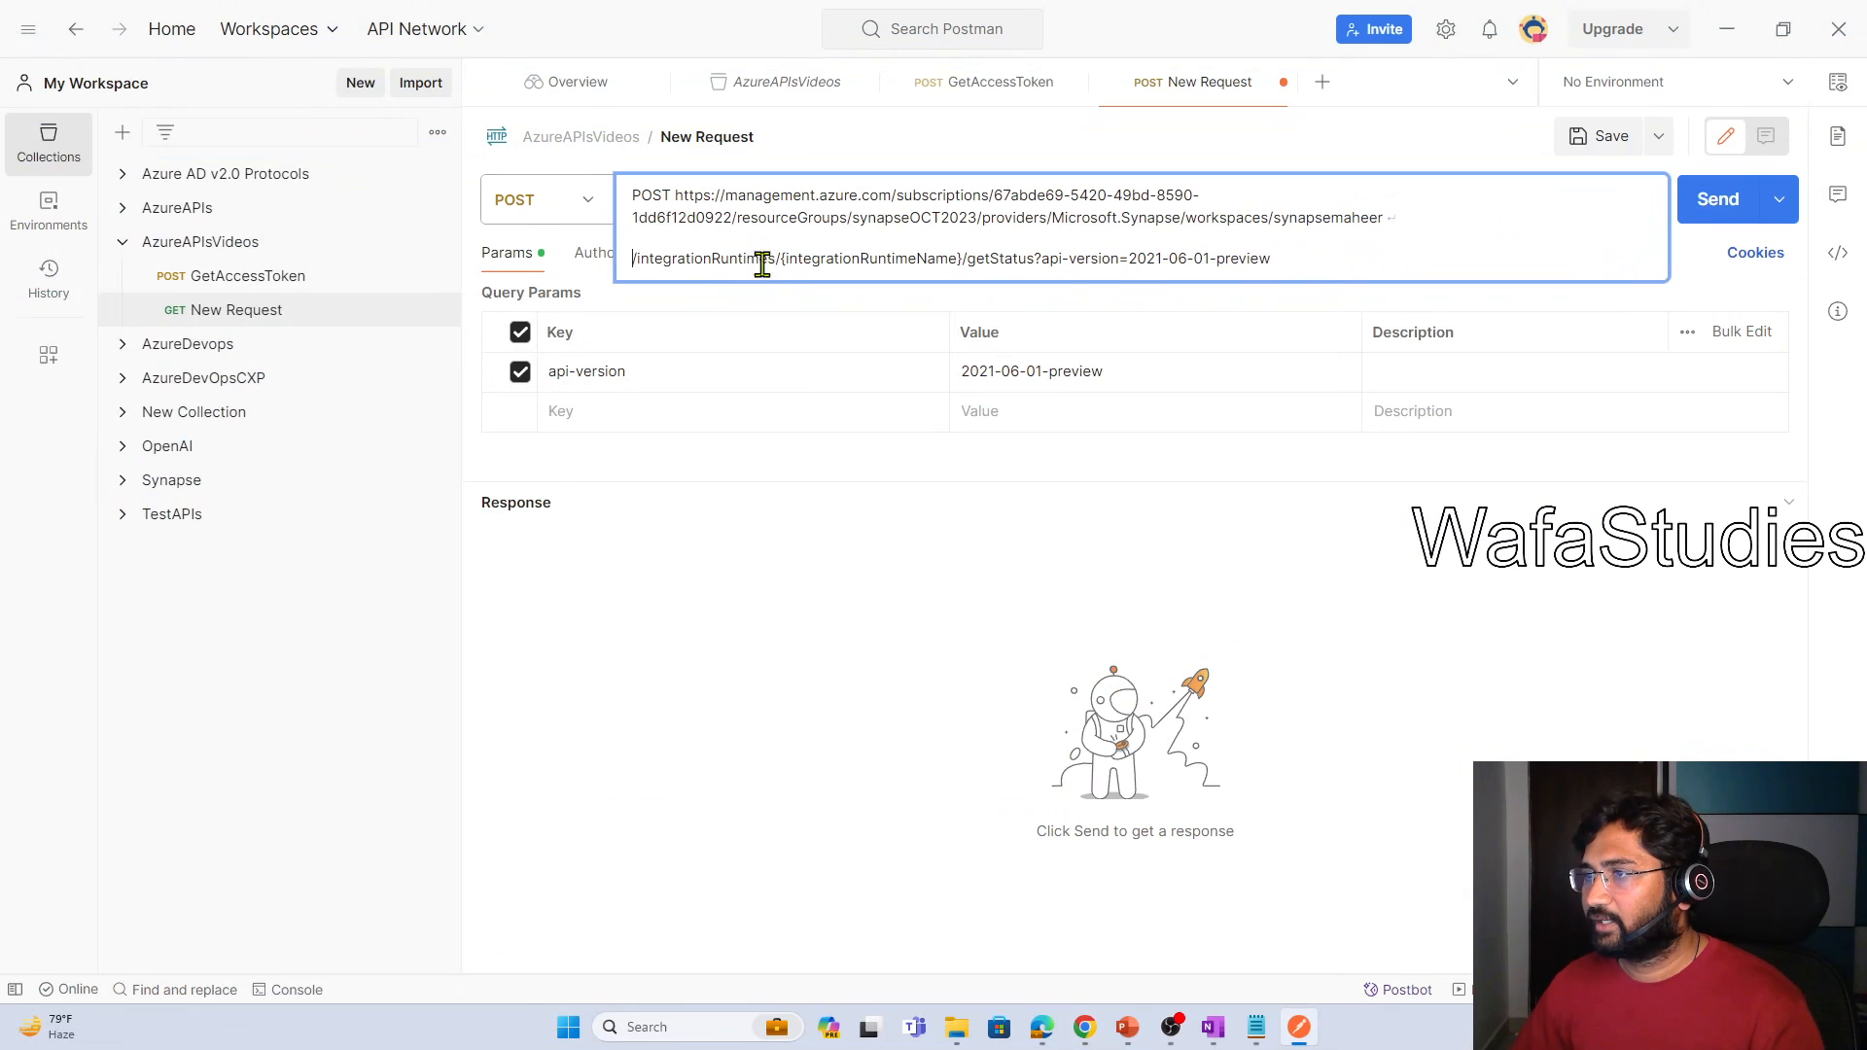
# Open Synapse Studio for the synapsemaheer workspace from the Azure portal, signing in with the existing account, and show its integration runtimes
pyautogui.moveTo(784, 259); pyautogui.dragTo(969, 255)
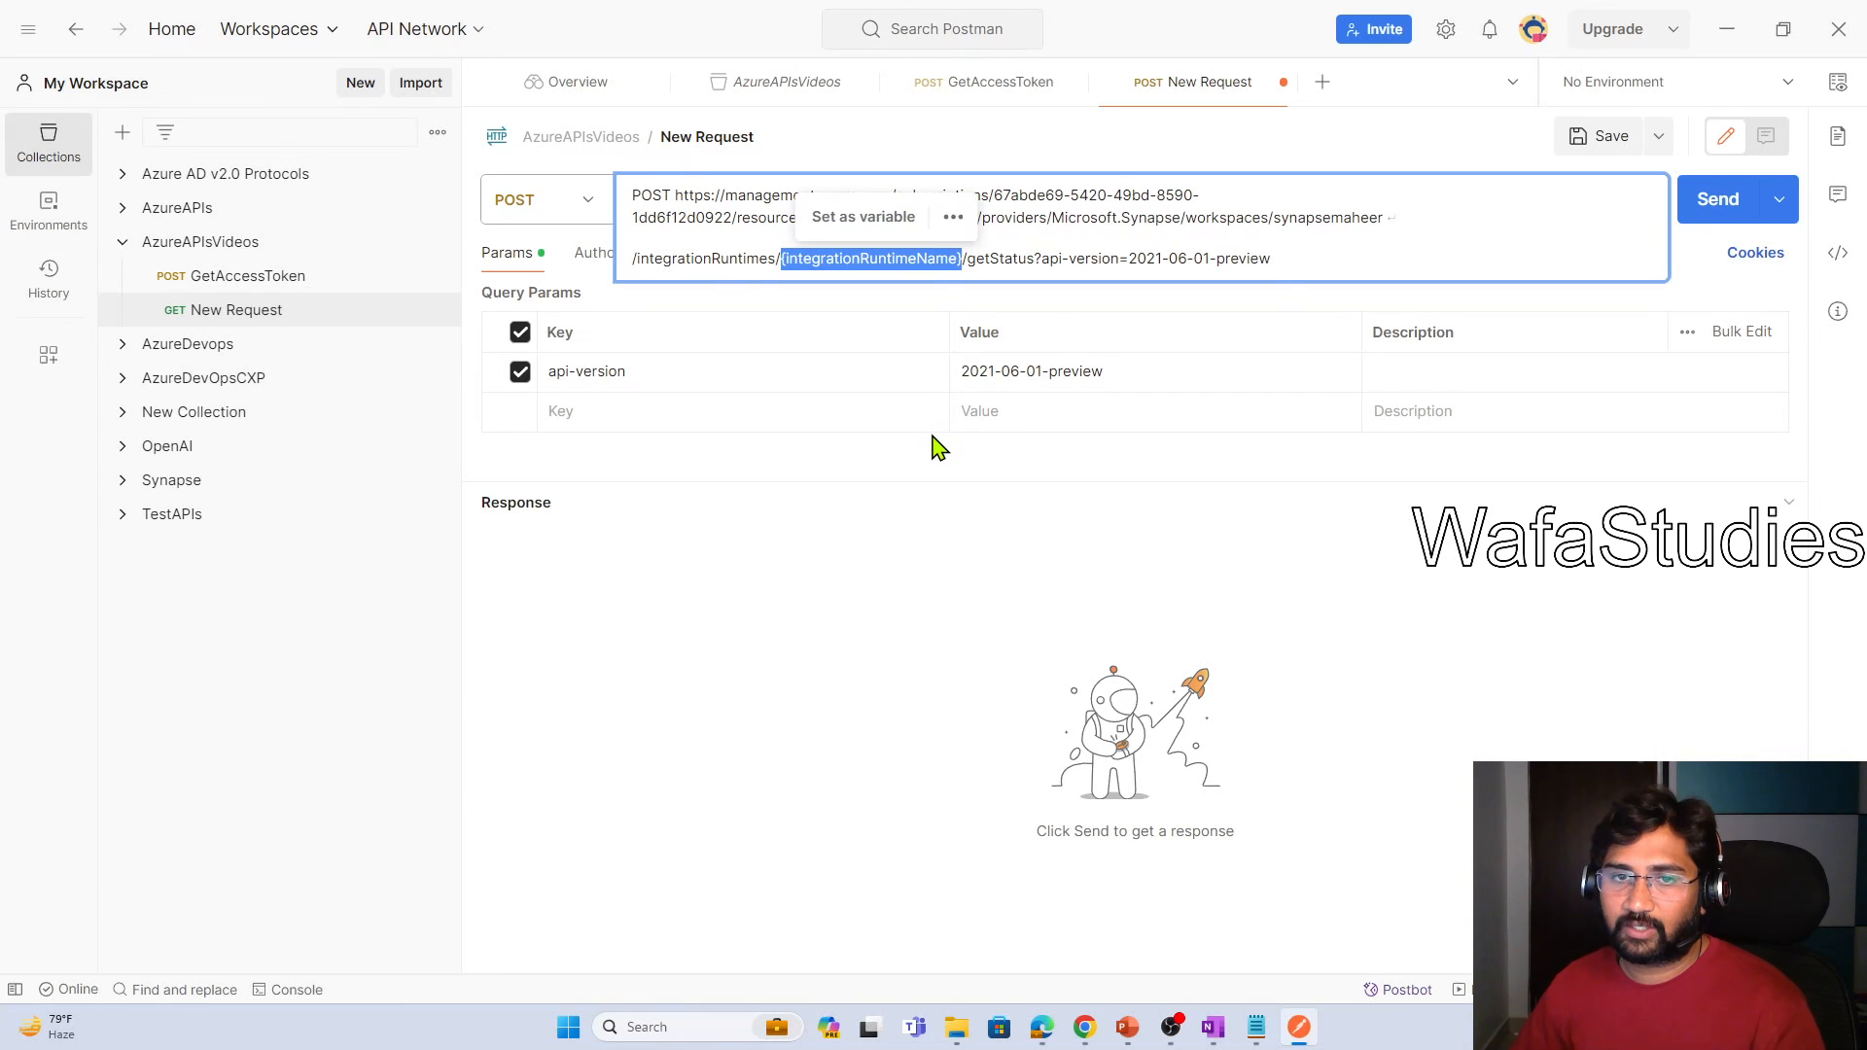
pyautogui.hotkey('alt', 'Tab')
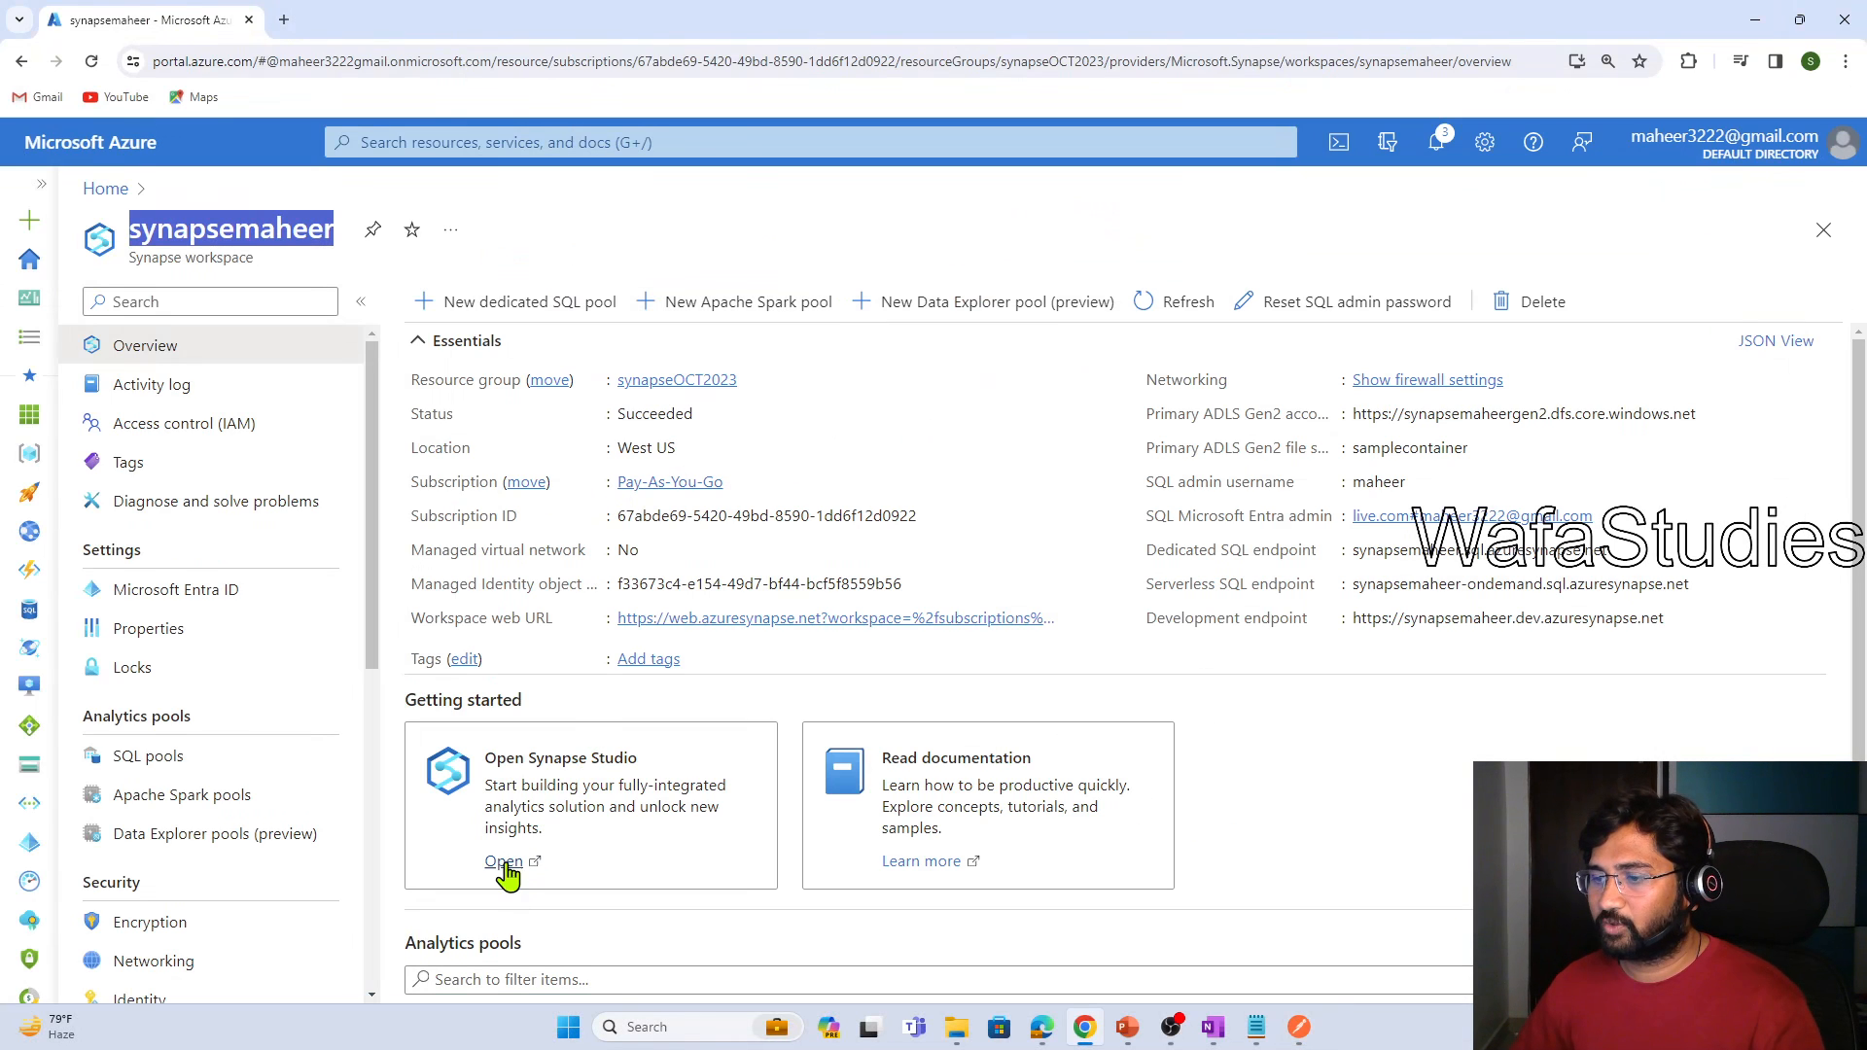
pyautogui.click(503, 862)
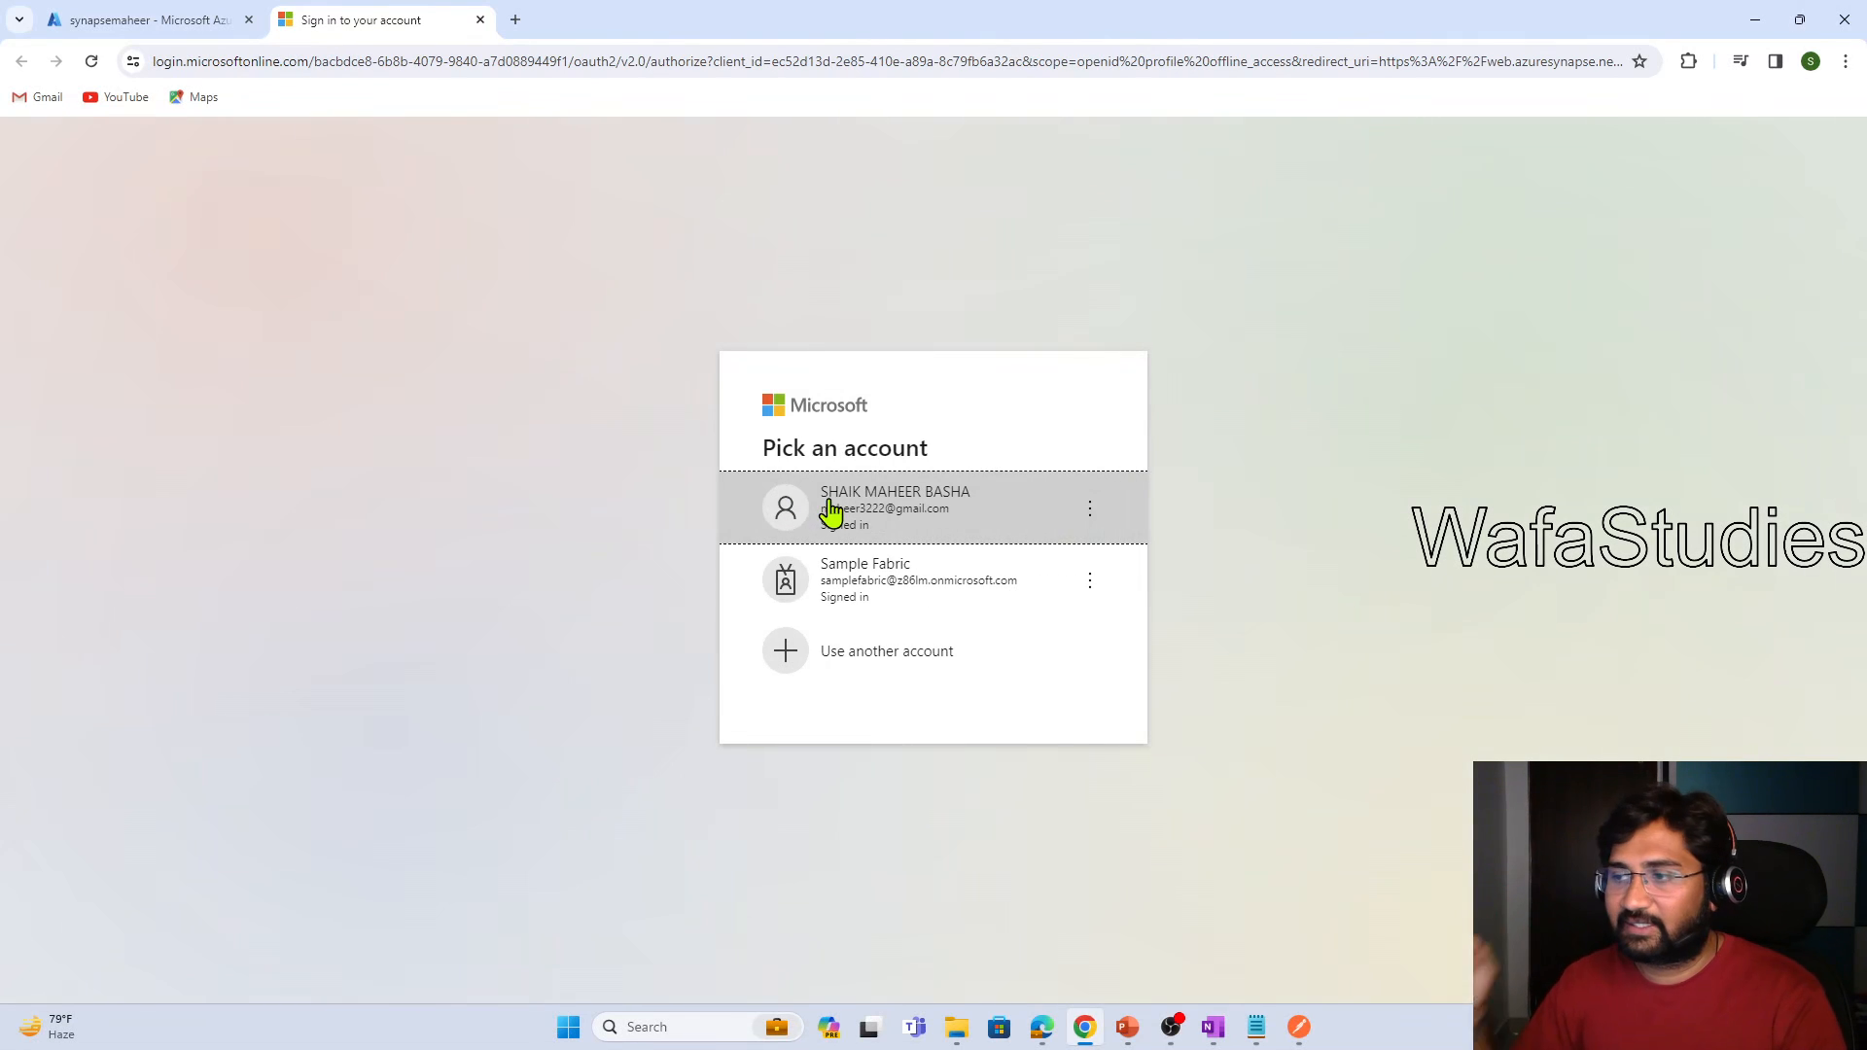
pyautogui.click(829, 511)
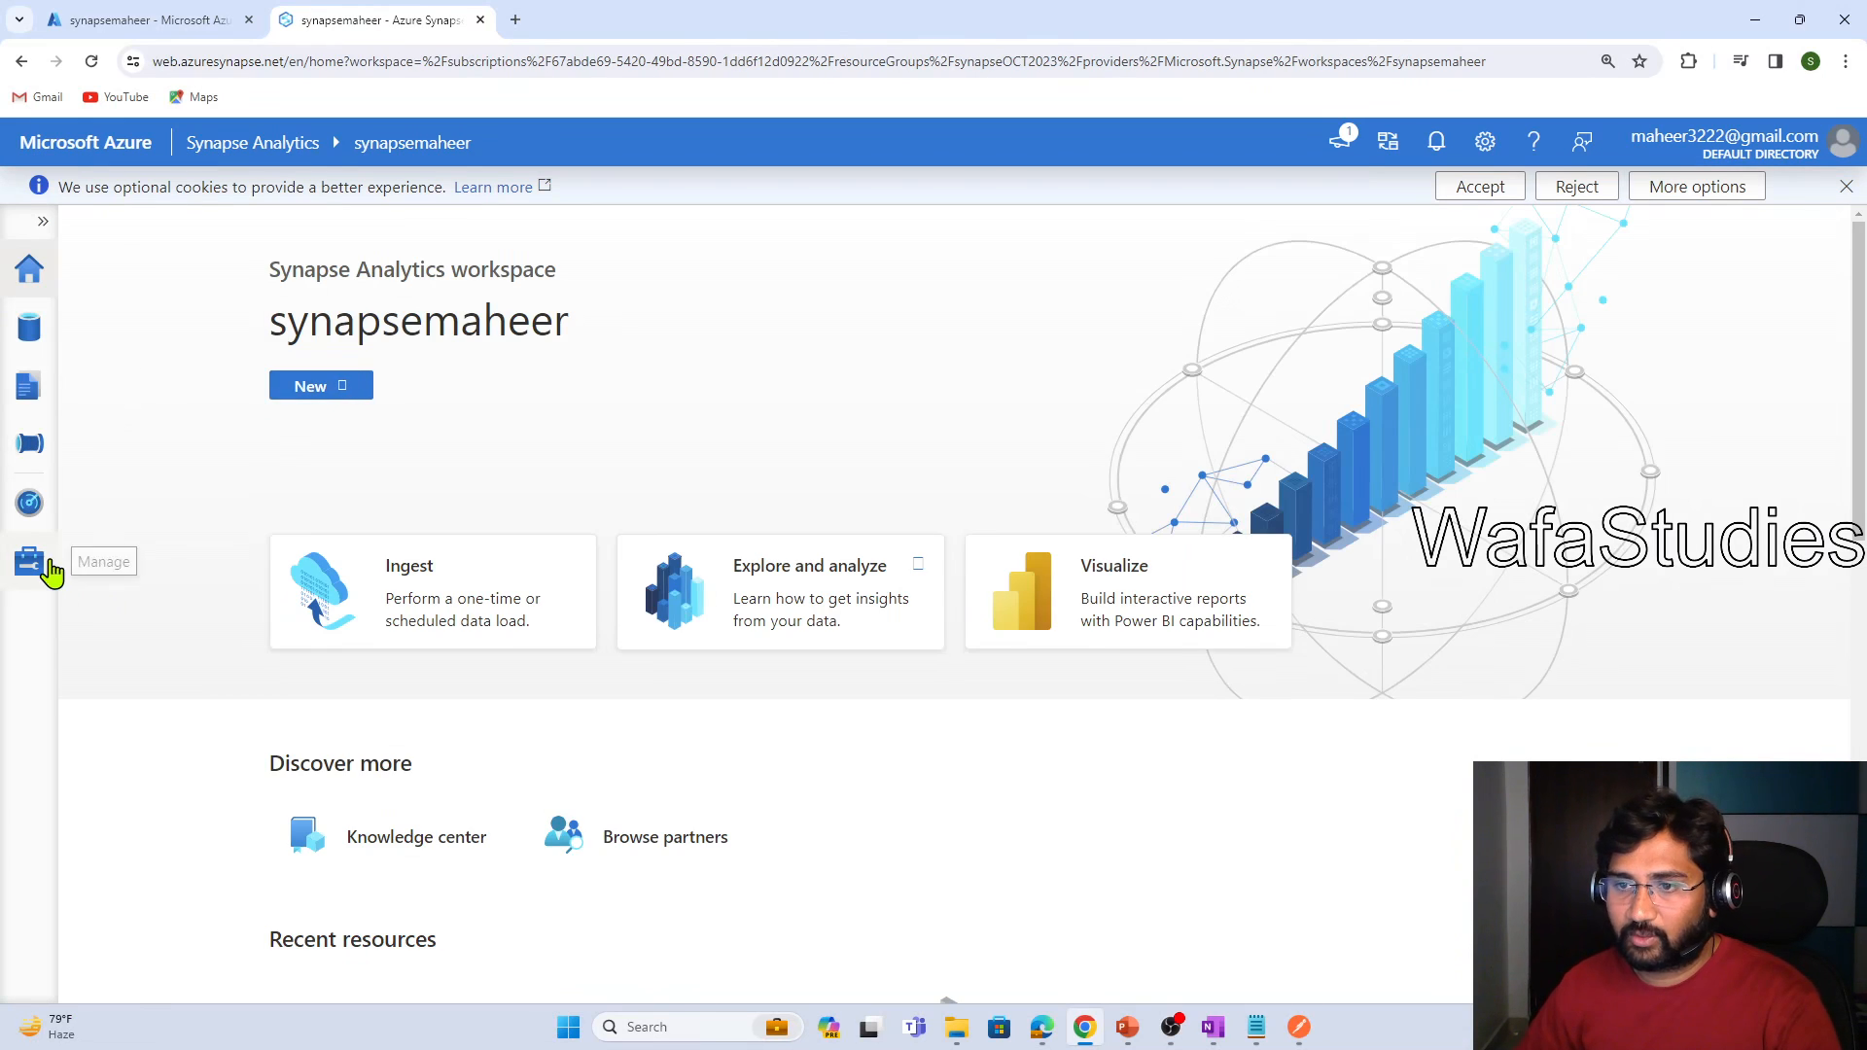
pyautogui.click(33, 570)
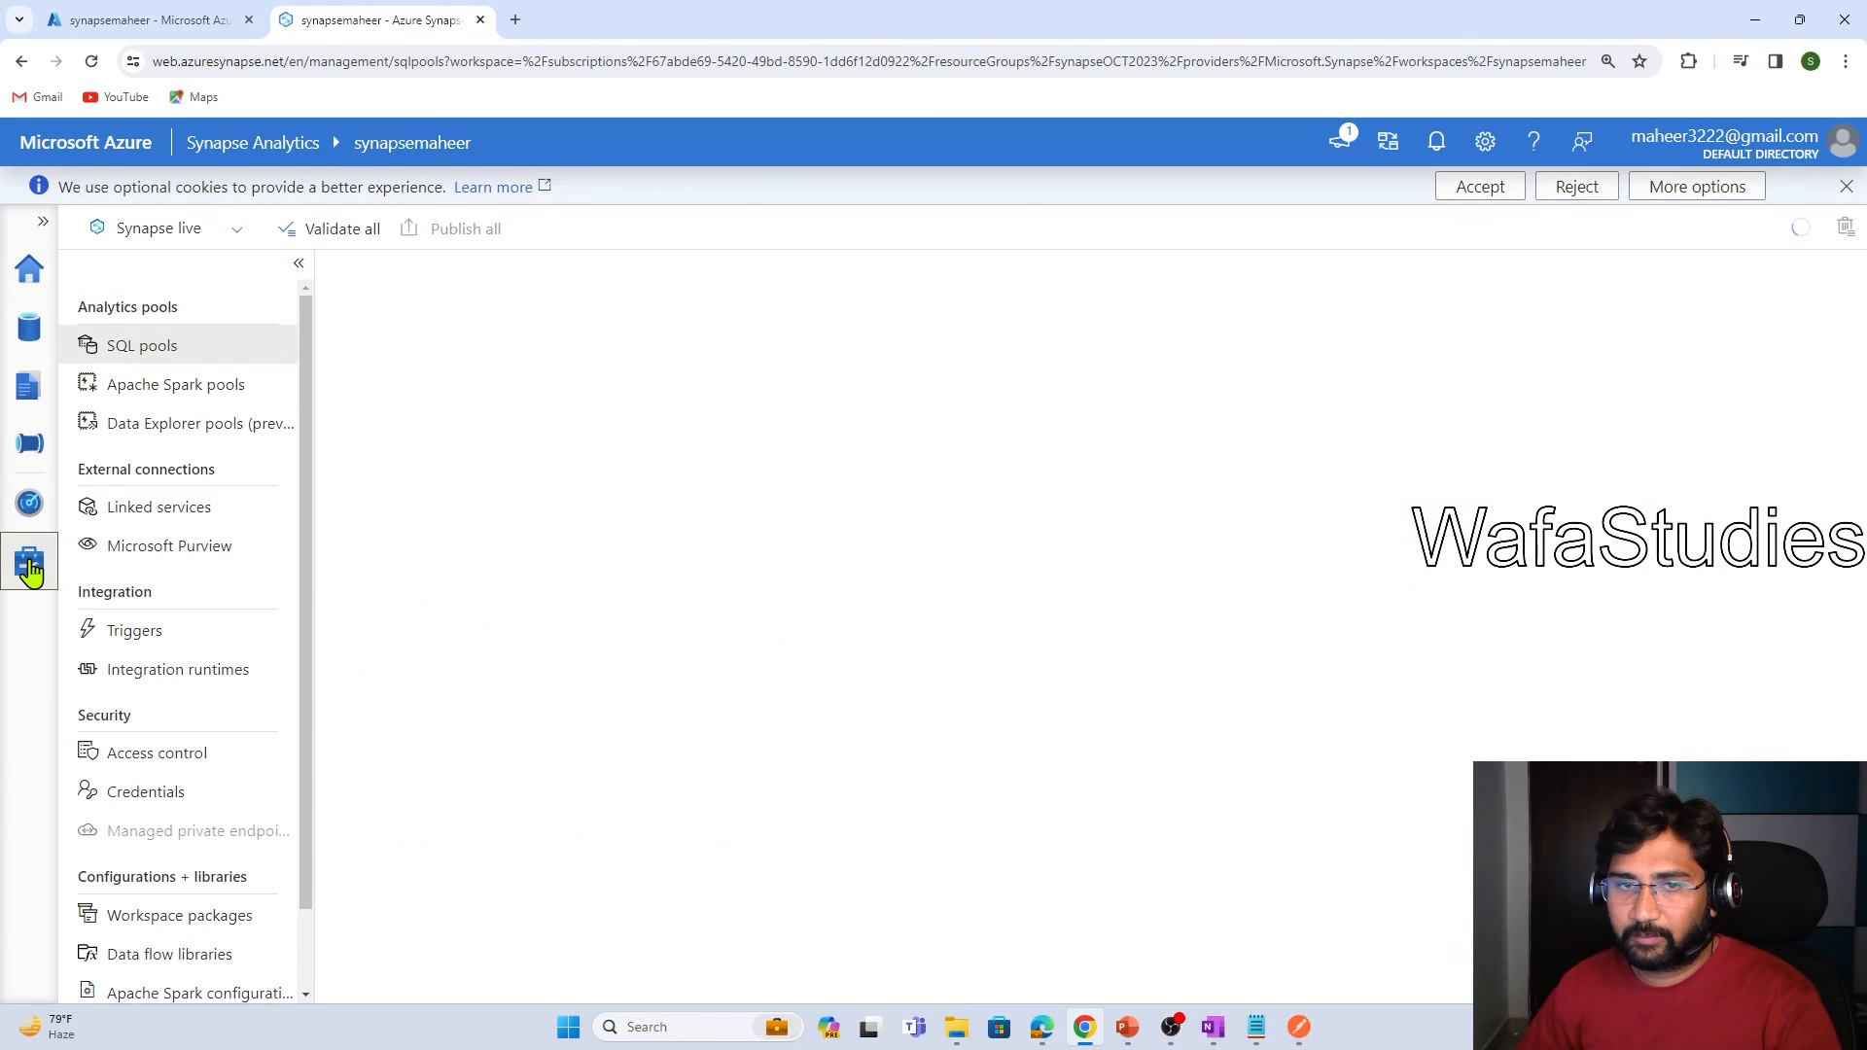
pyautogui.hotkey('alt', 'Tab')
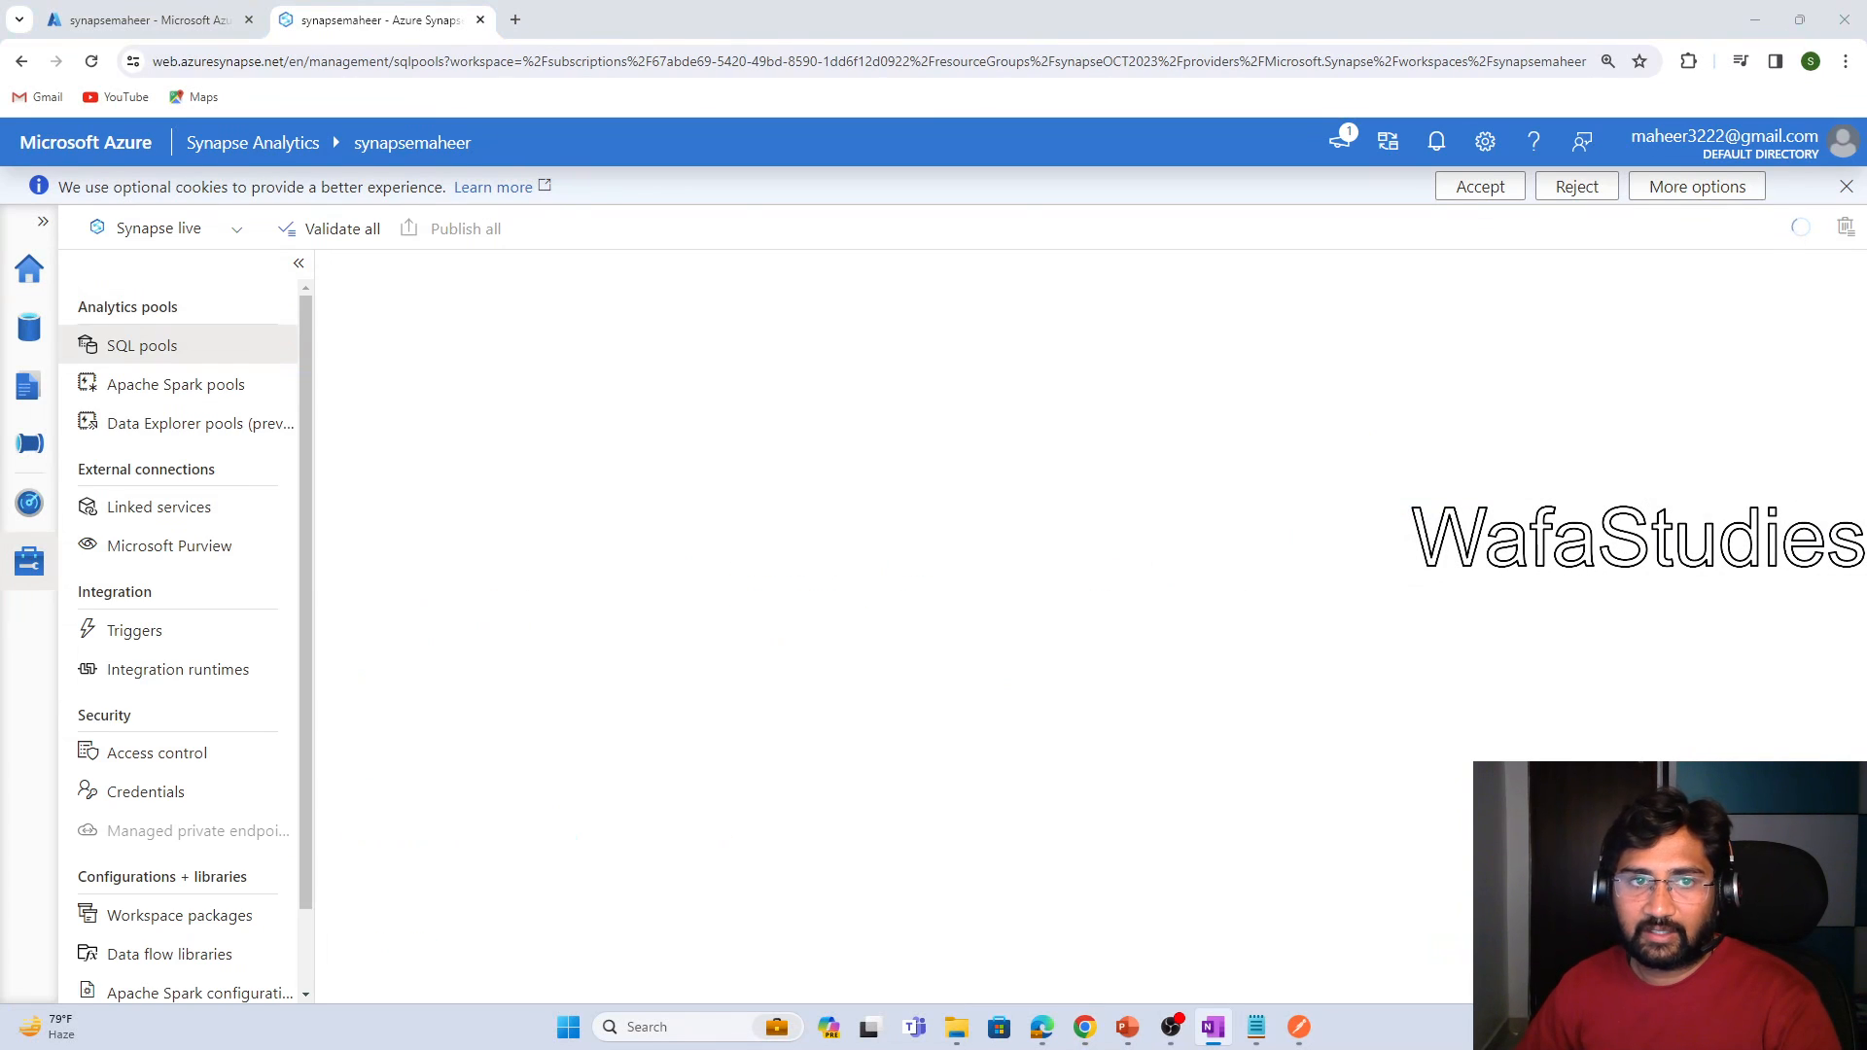
pyautogui.click(133, 671)
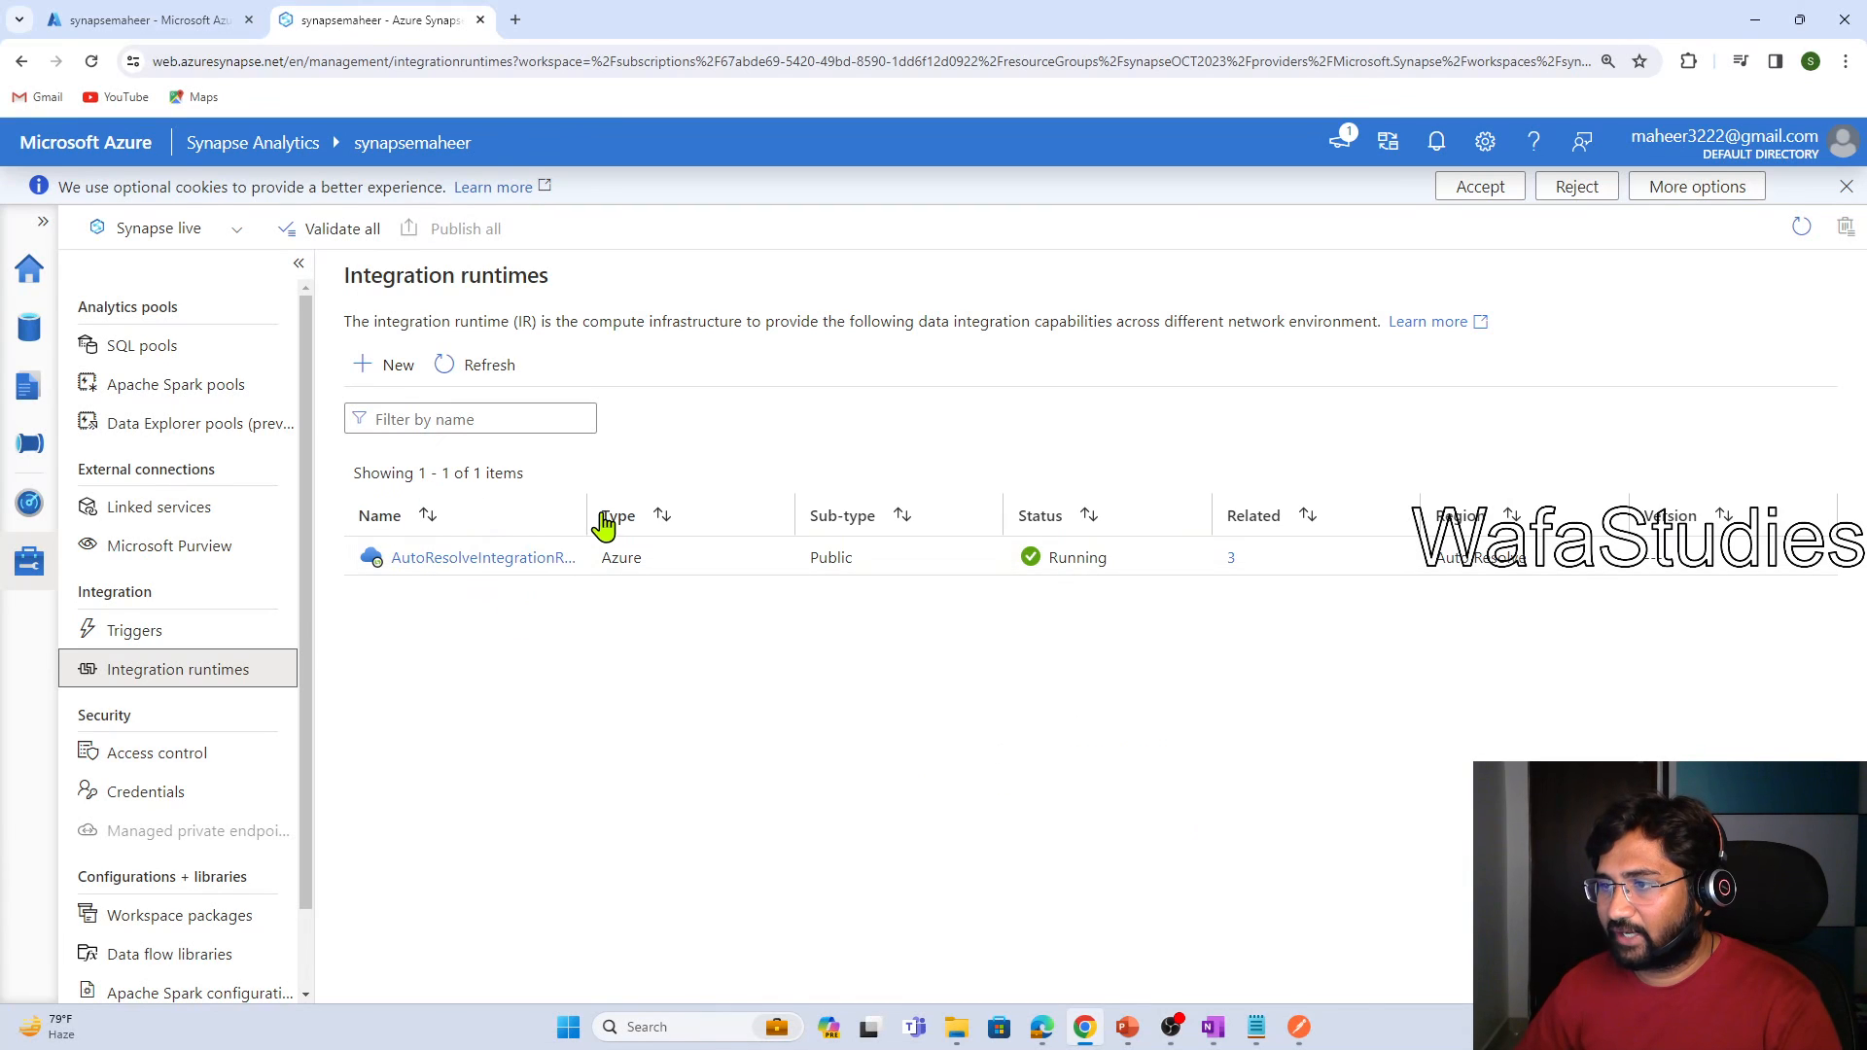
# Copy the name AutoResolveIntegrationRuntime from Synapse Studio and replace {integrationRuntimeName} in the Postman request URL with it
pyautogui.moveTo(583, 513); pyautogui.dragTo(803, 515)
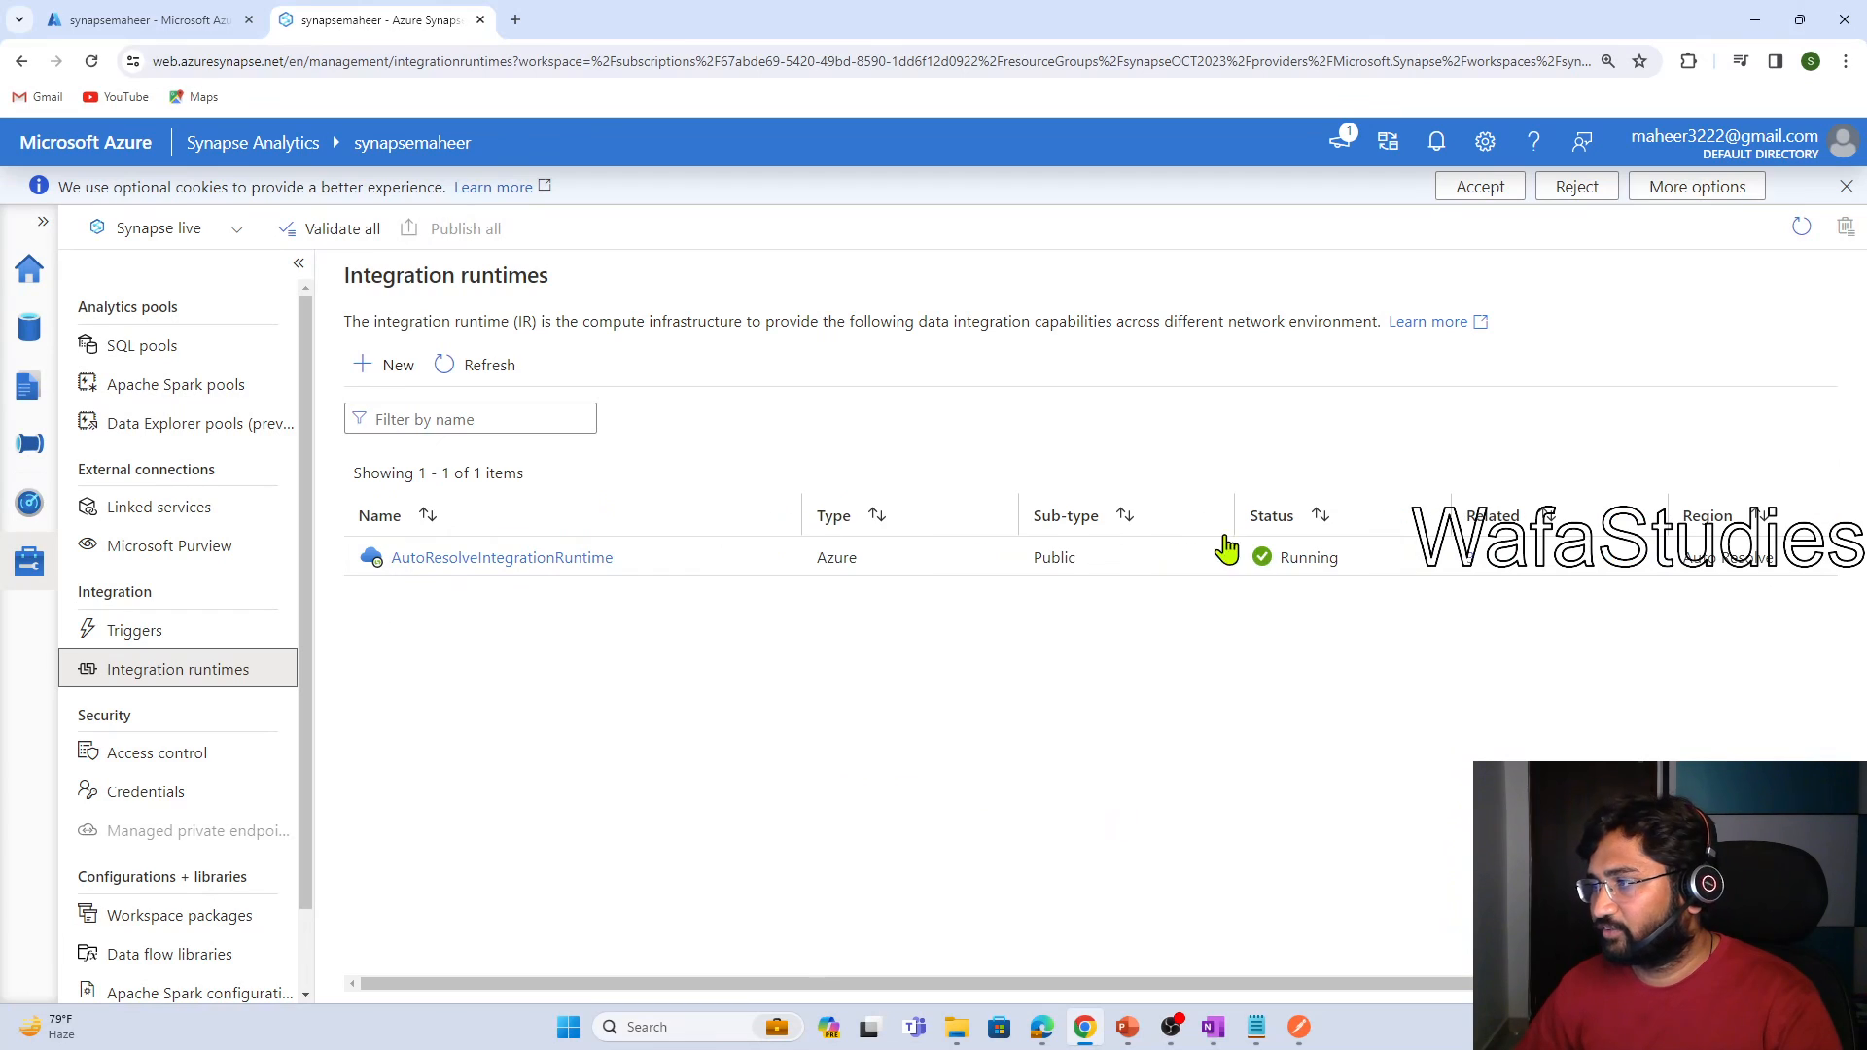
pyautogui.moveTo(629, 575); pyautogui.dragTo(392, 576)
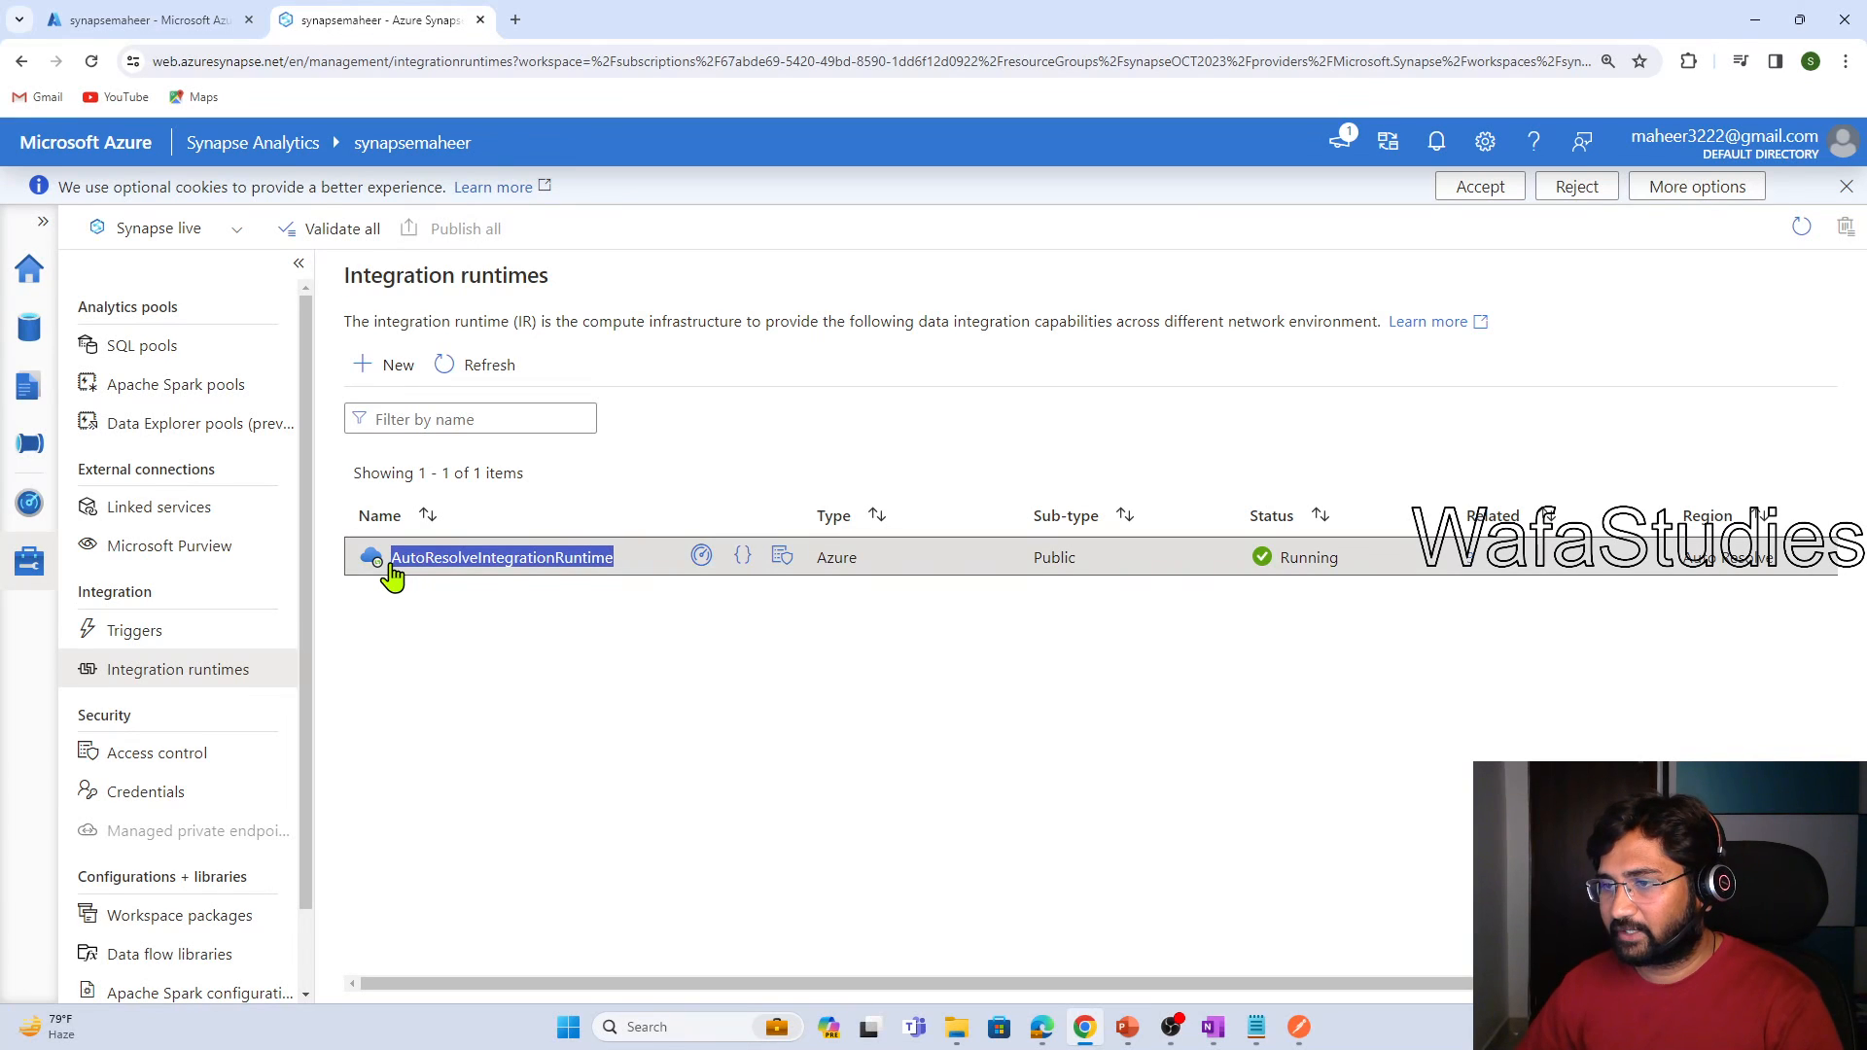
pyautogui.click(1300, 1027)
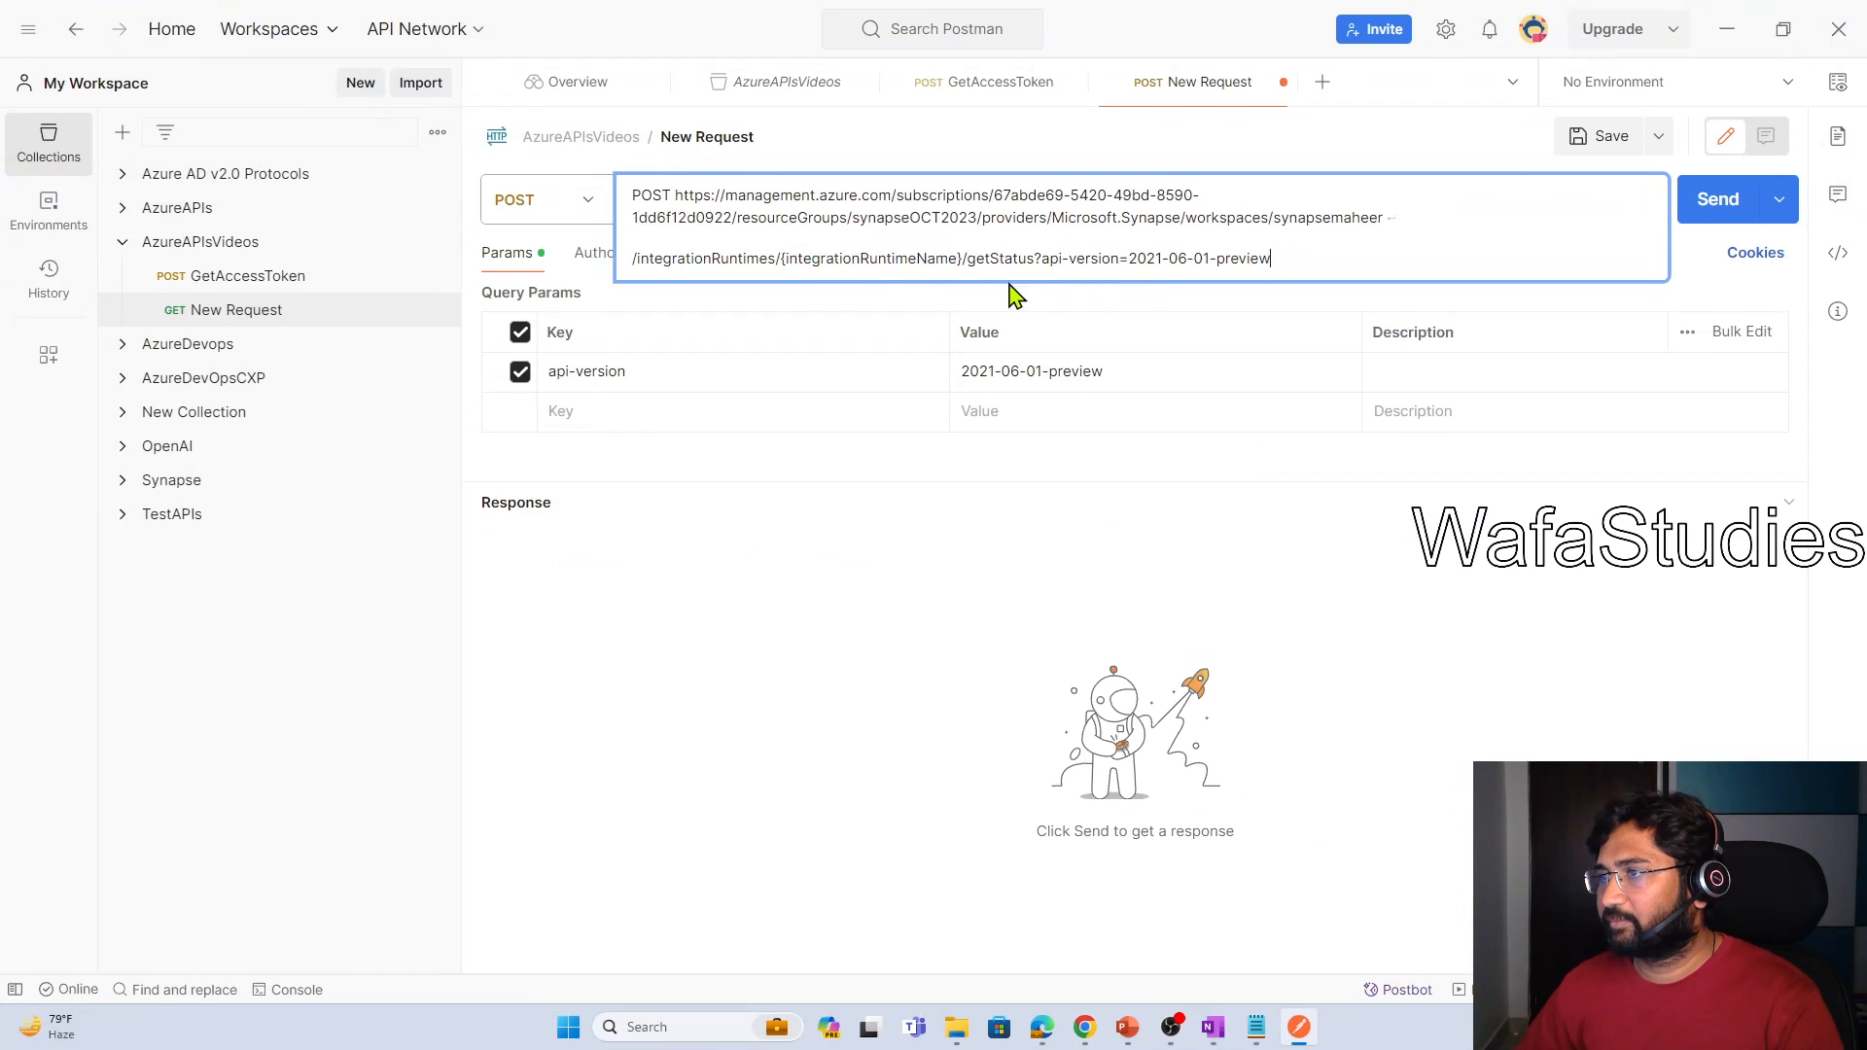
pyautogui.hotkey('ctrl', 'v')
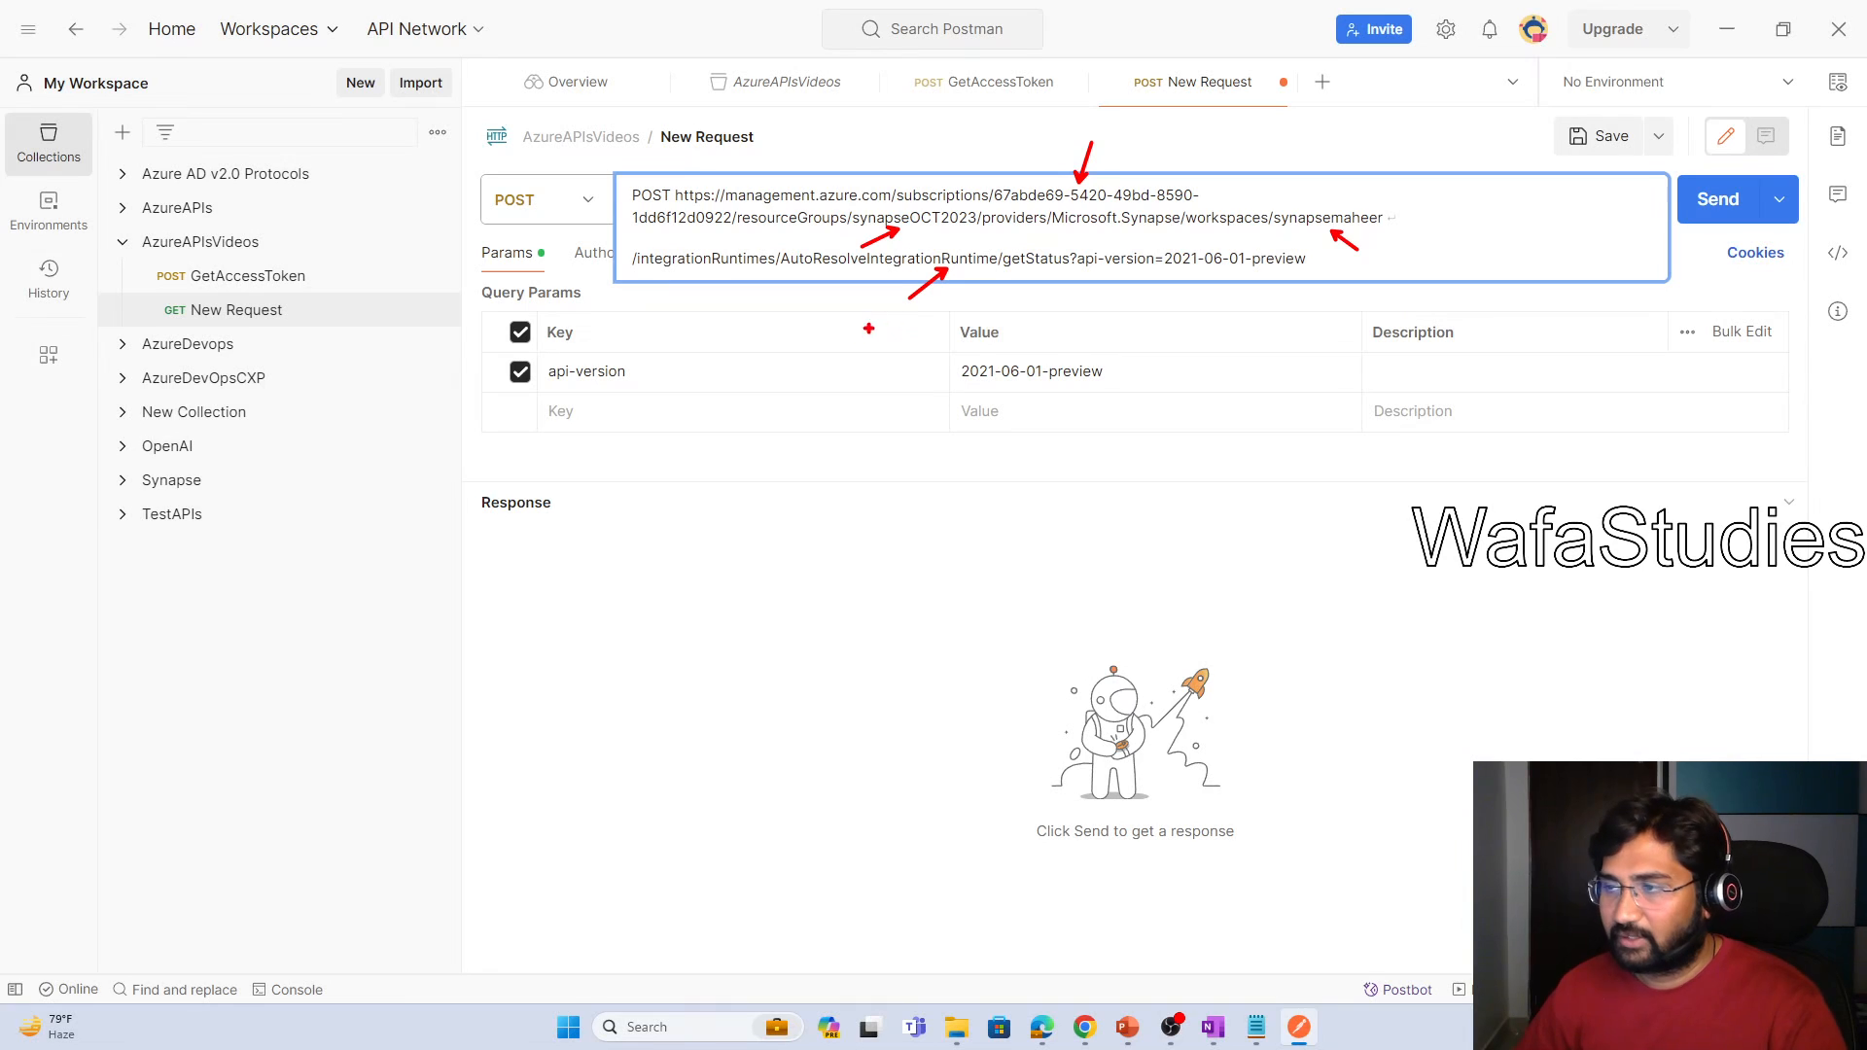
pyautogui.press('Escape')
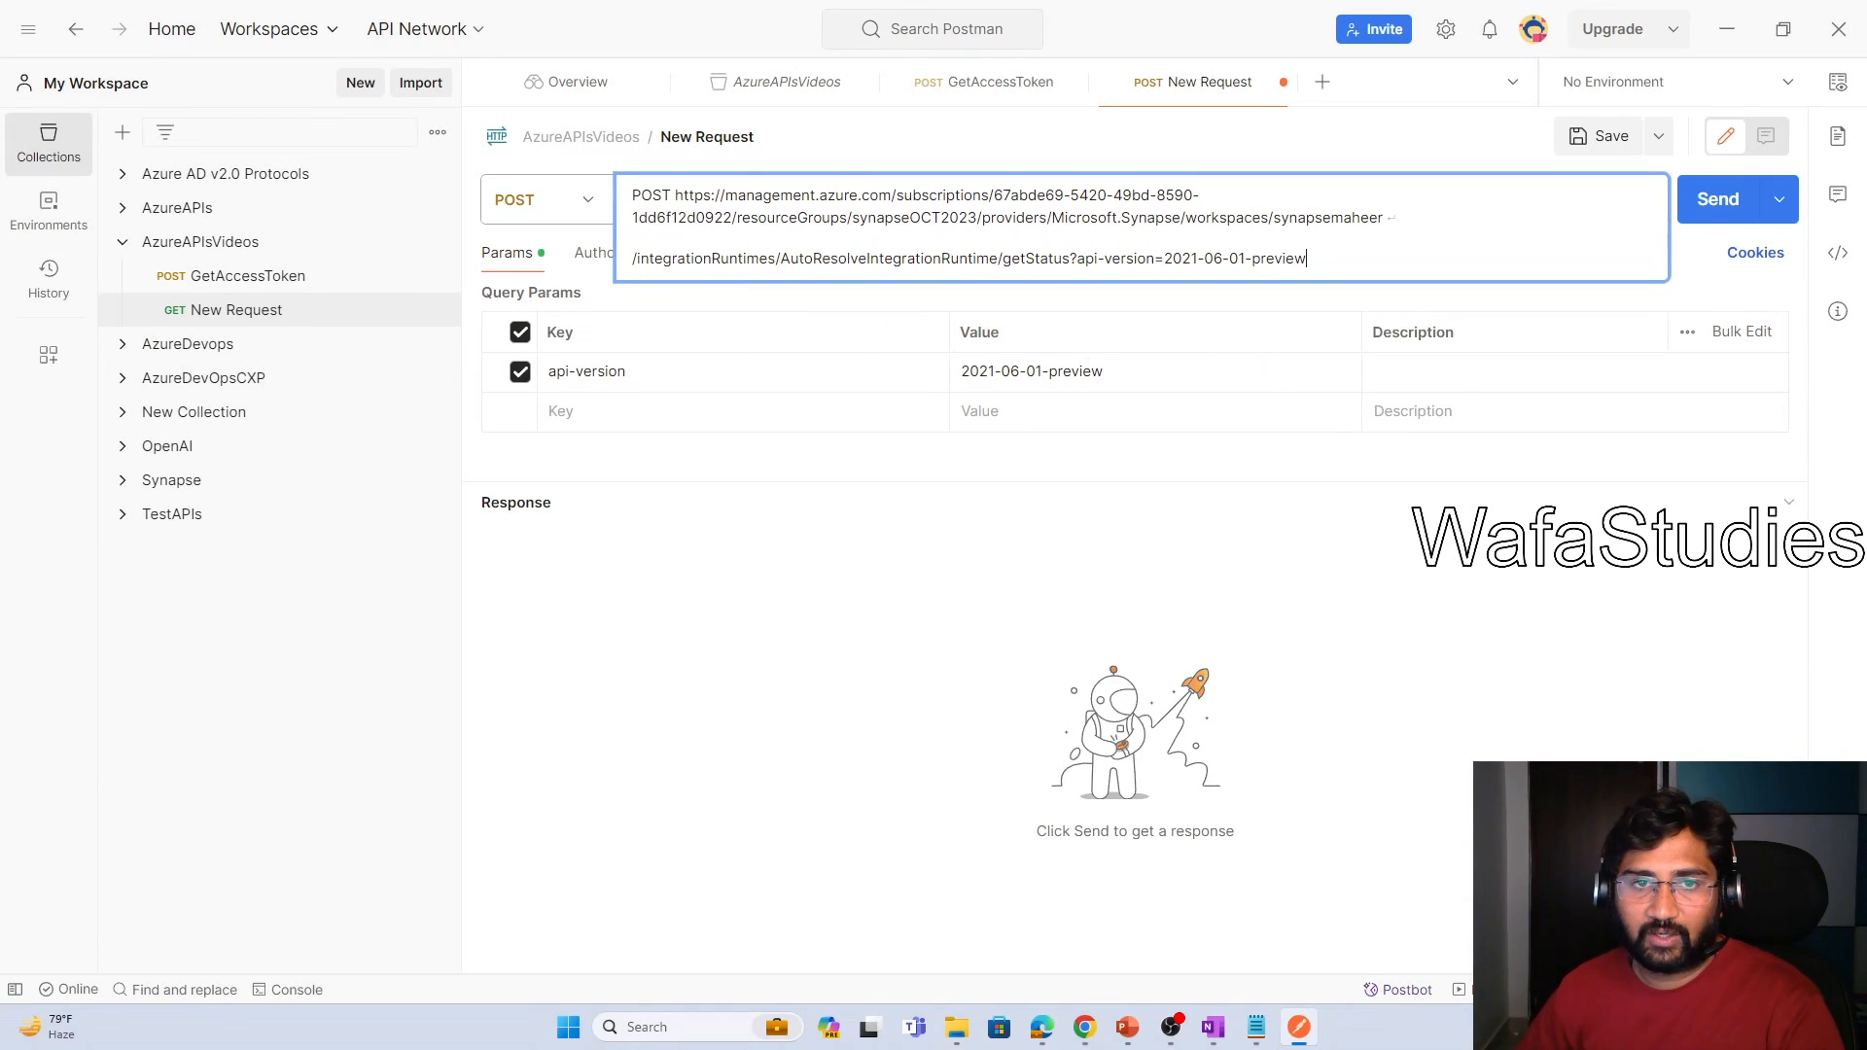
# Add a Content-Type key to the new request's headers
pyautogui.click(764, 644)
pyautogui.click(753, 271)
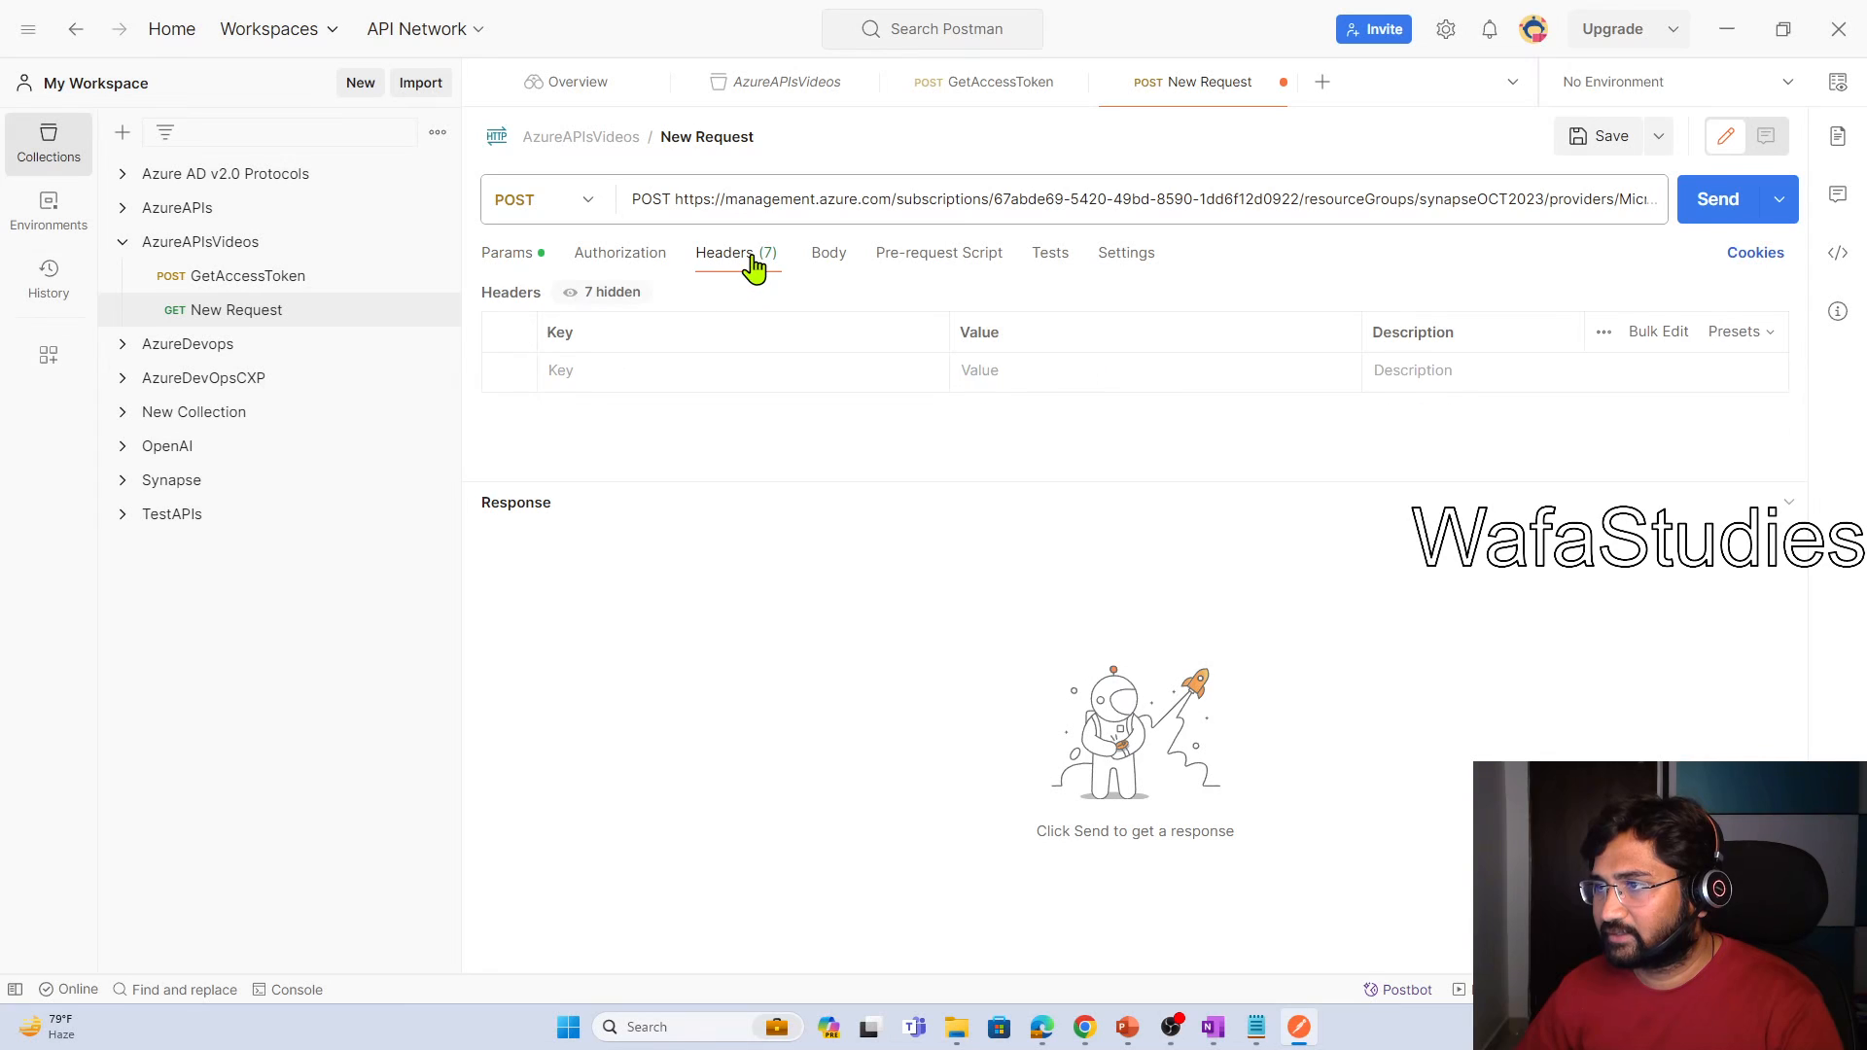
pyautogui.click(712, 372)
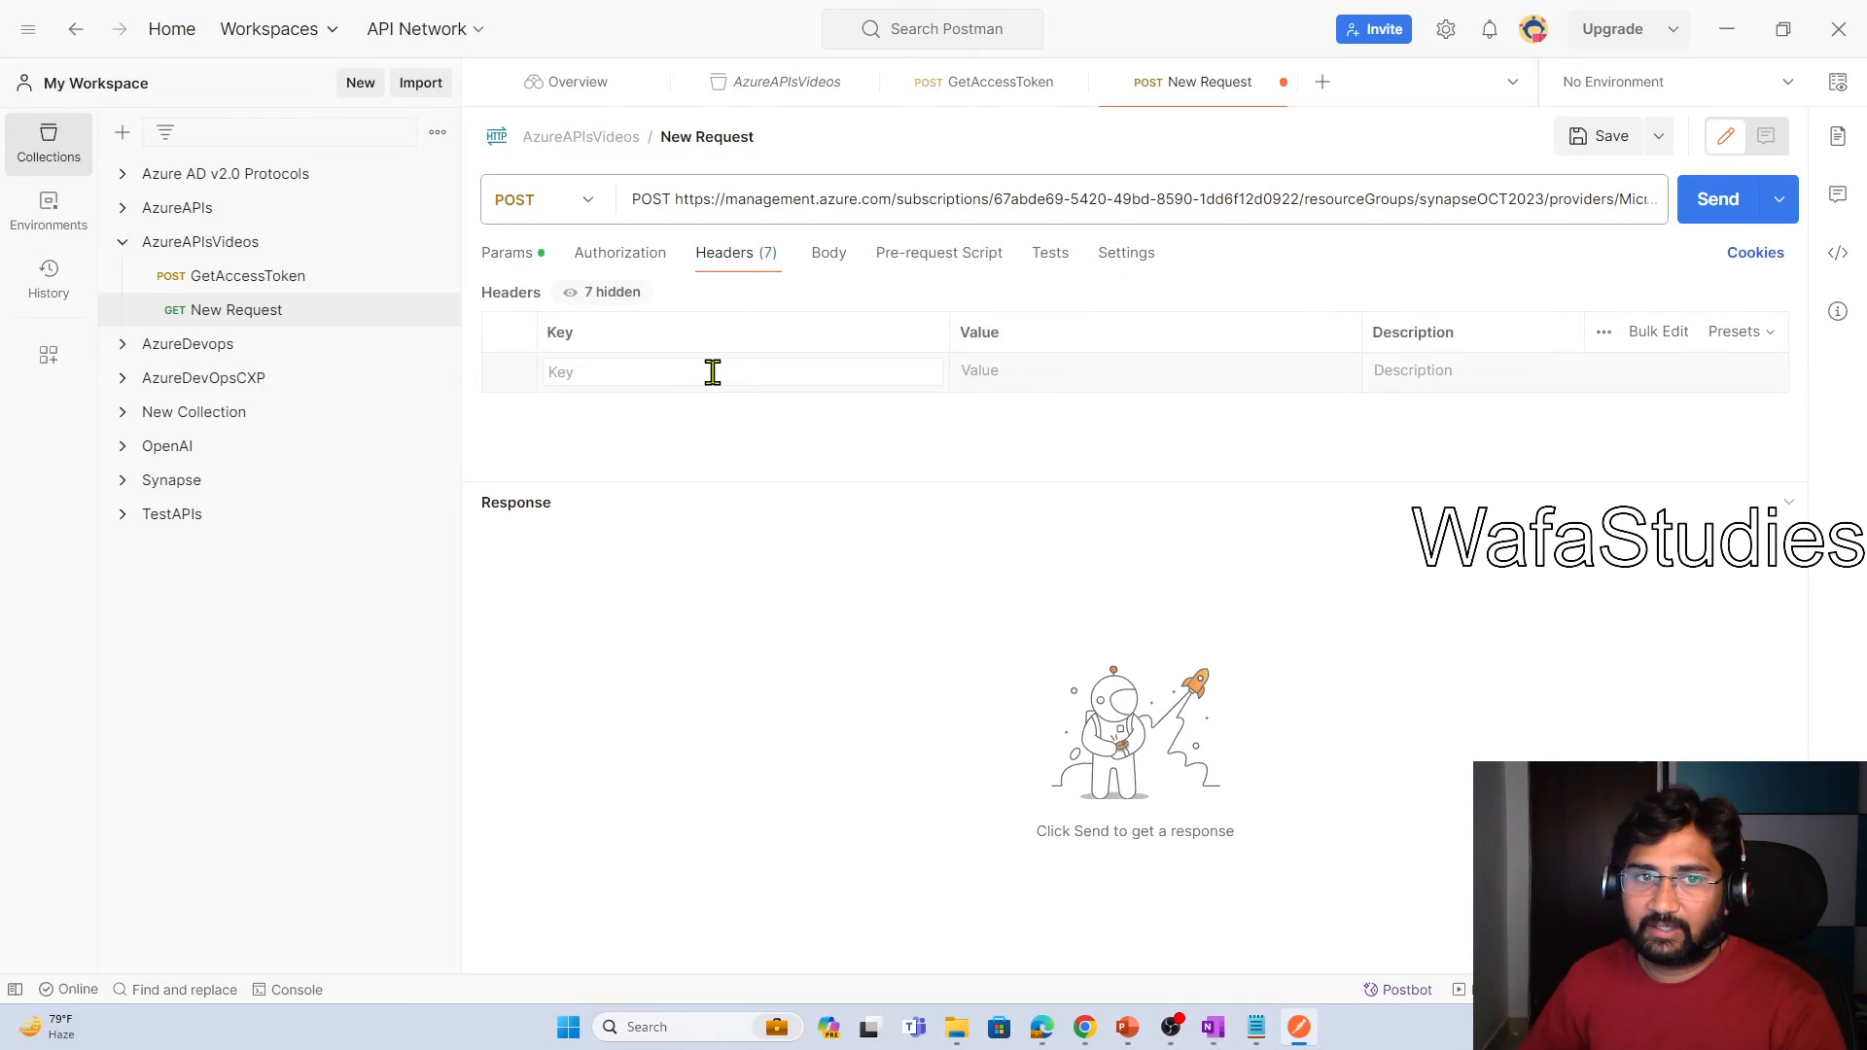
pyautogui.write('Conte')
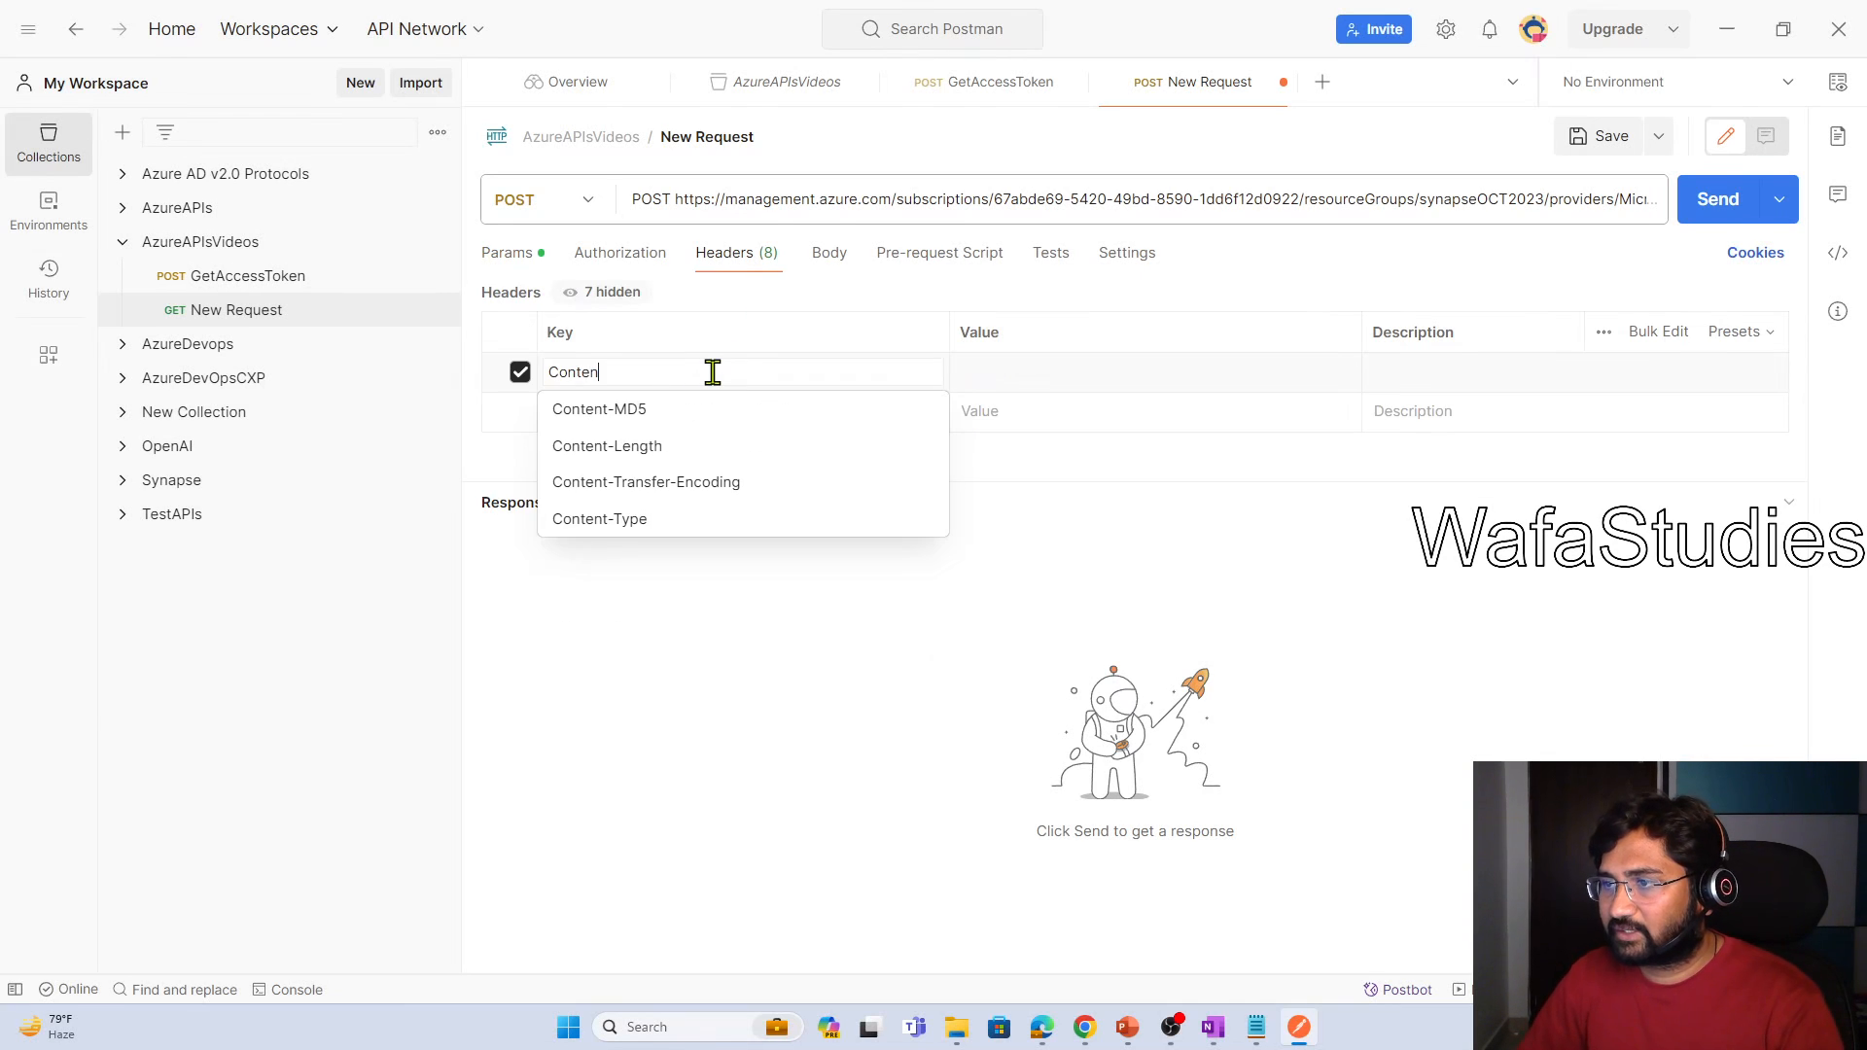
pyautogui.write('n')
pyautogui.press('Down')
pyautogui.press('Down')
pyautogui.press('Down')
pyautogui.press('Down')
pyautogui.press('Return')
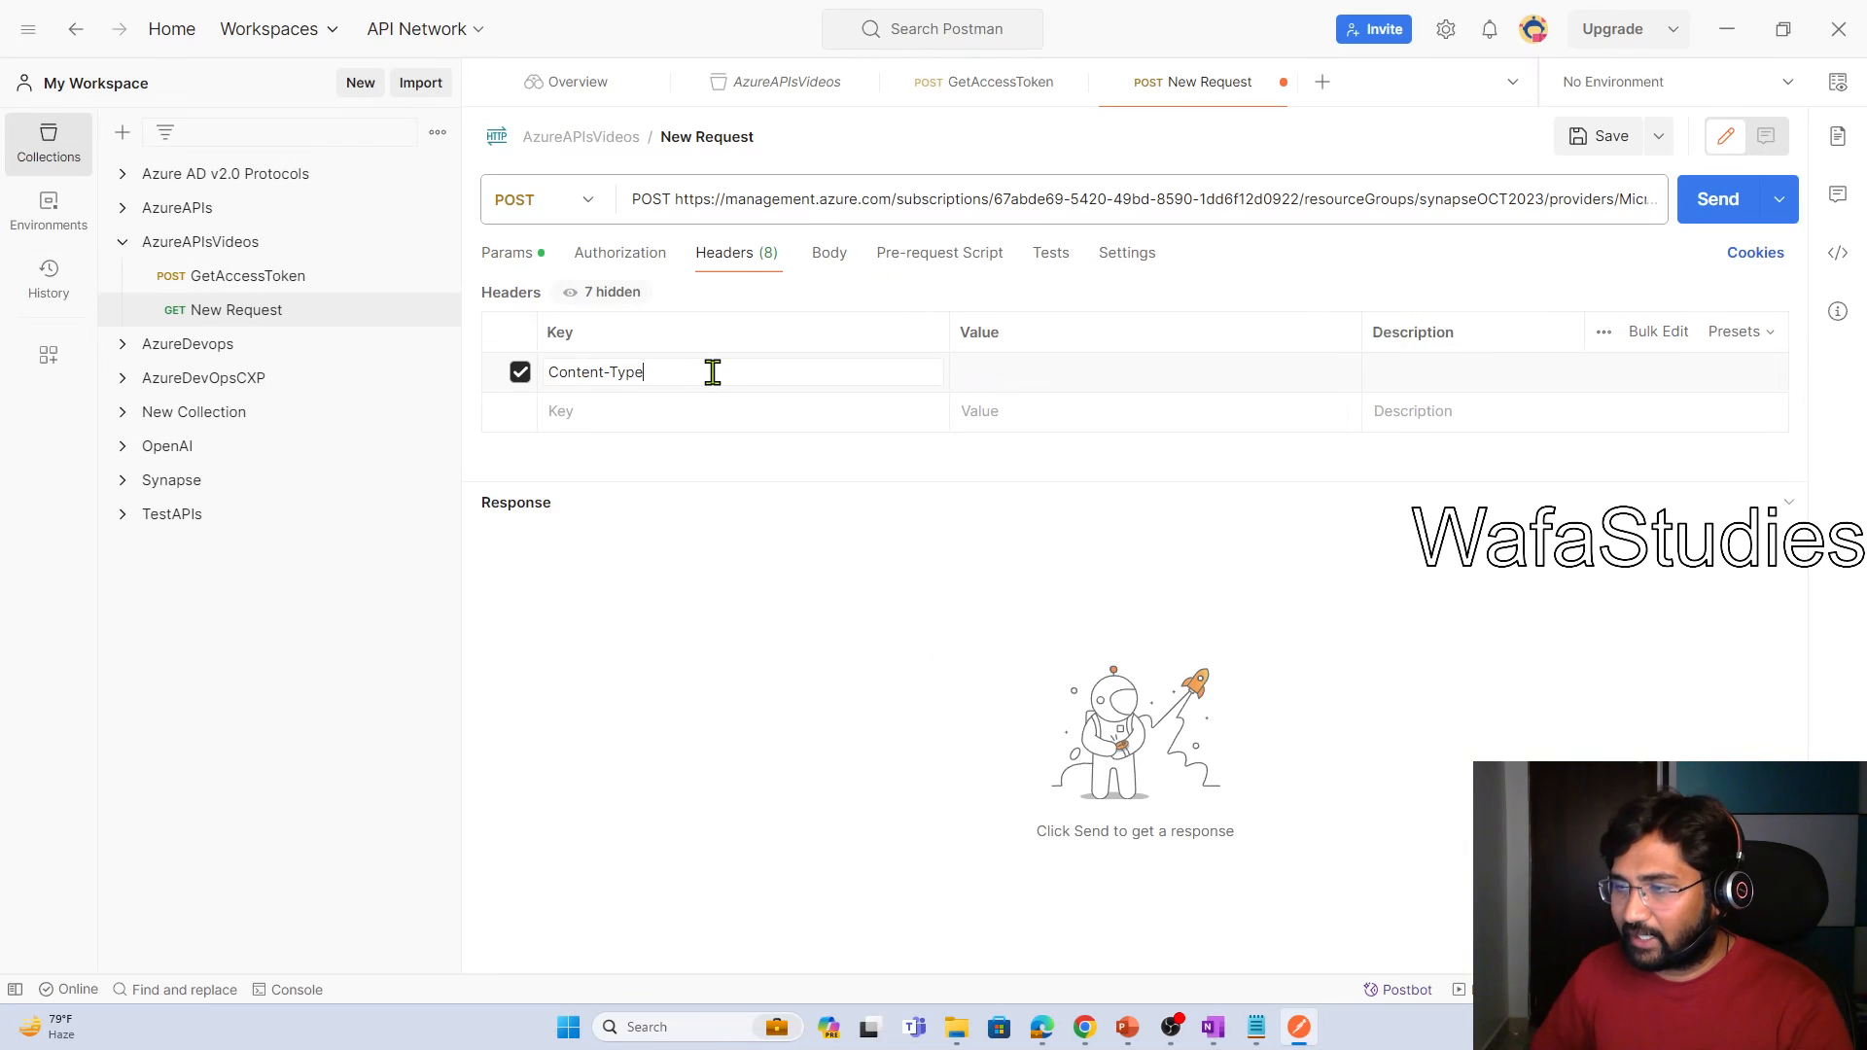
# Check the parameters and sample response in the Get status article, and set the Content-Type header's value to application/json in Postman
pyautogui.click(1046, 1033)
pyautogui.scroll(-10, 825, 791)
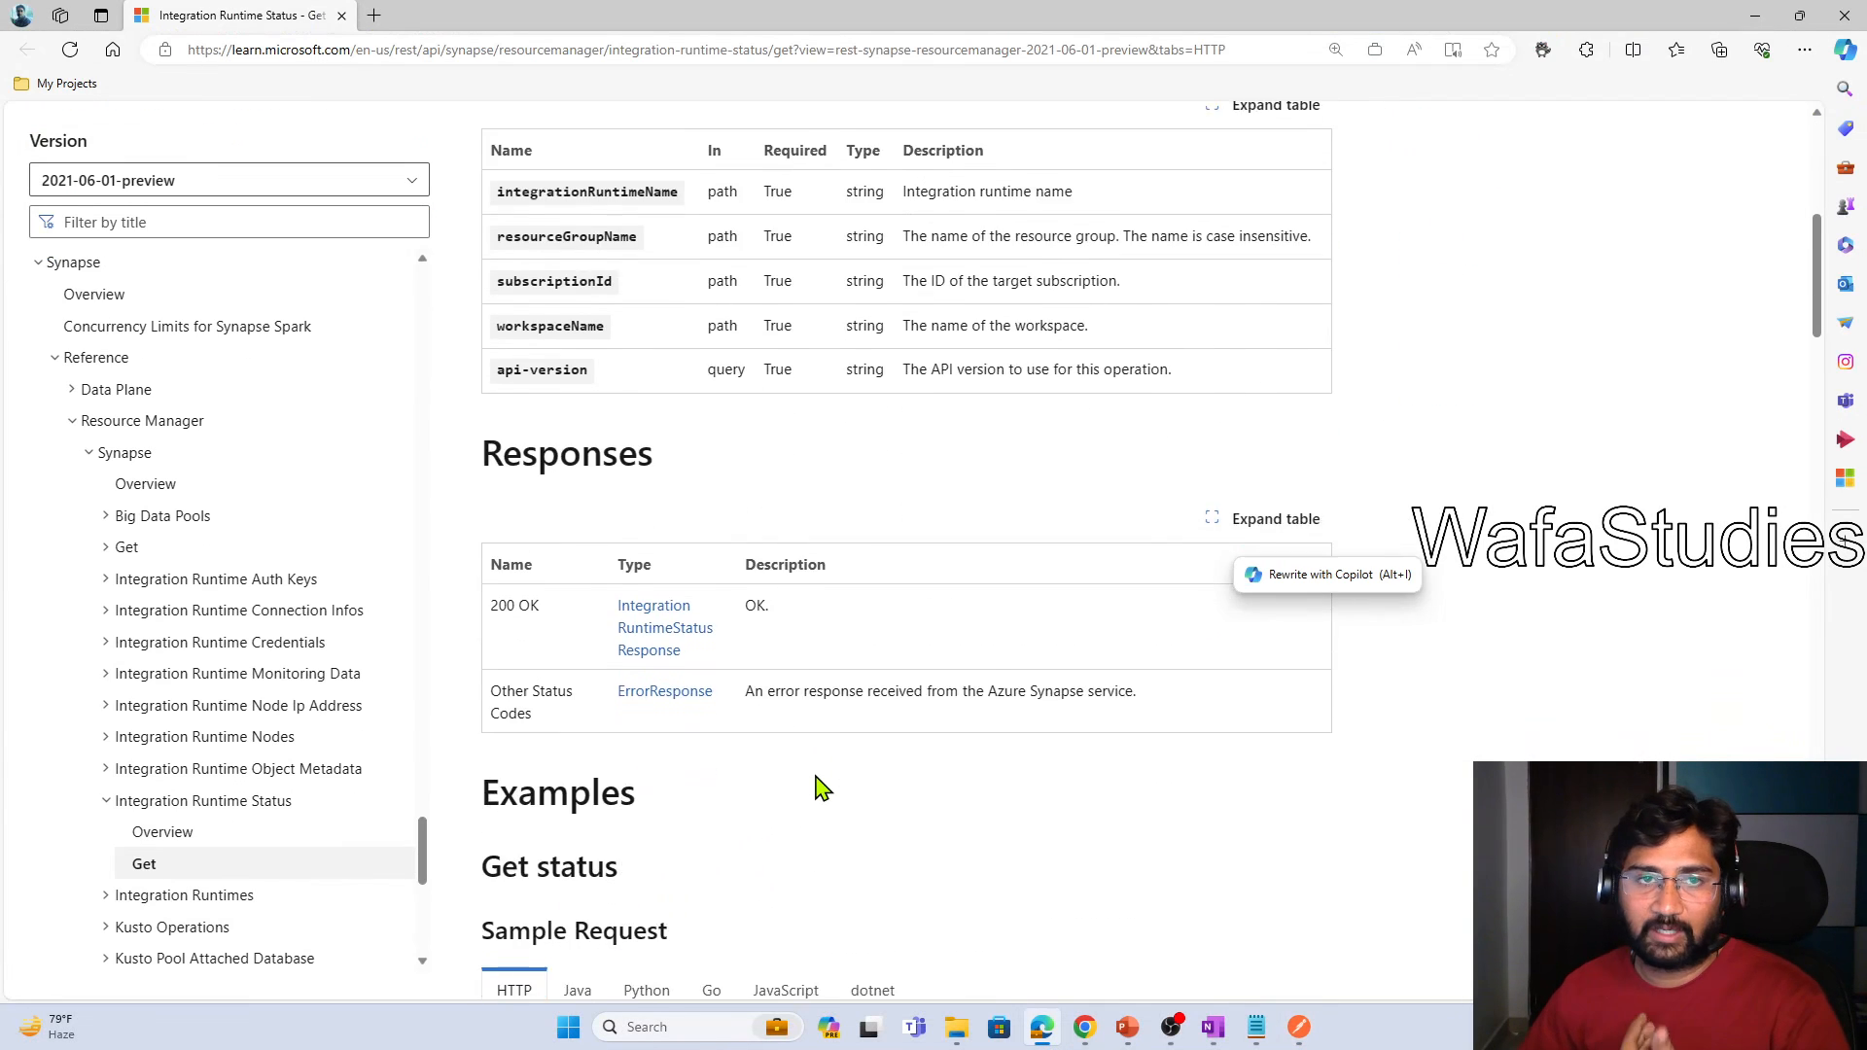
pyautogui.scroll(-3, 819, 788)
pyautogui.scroll(-6, 817, 759)
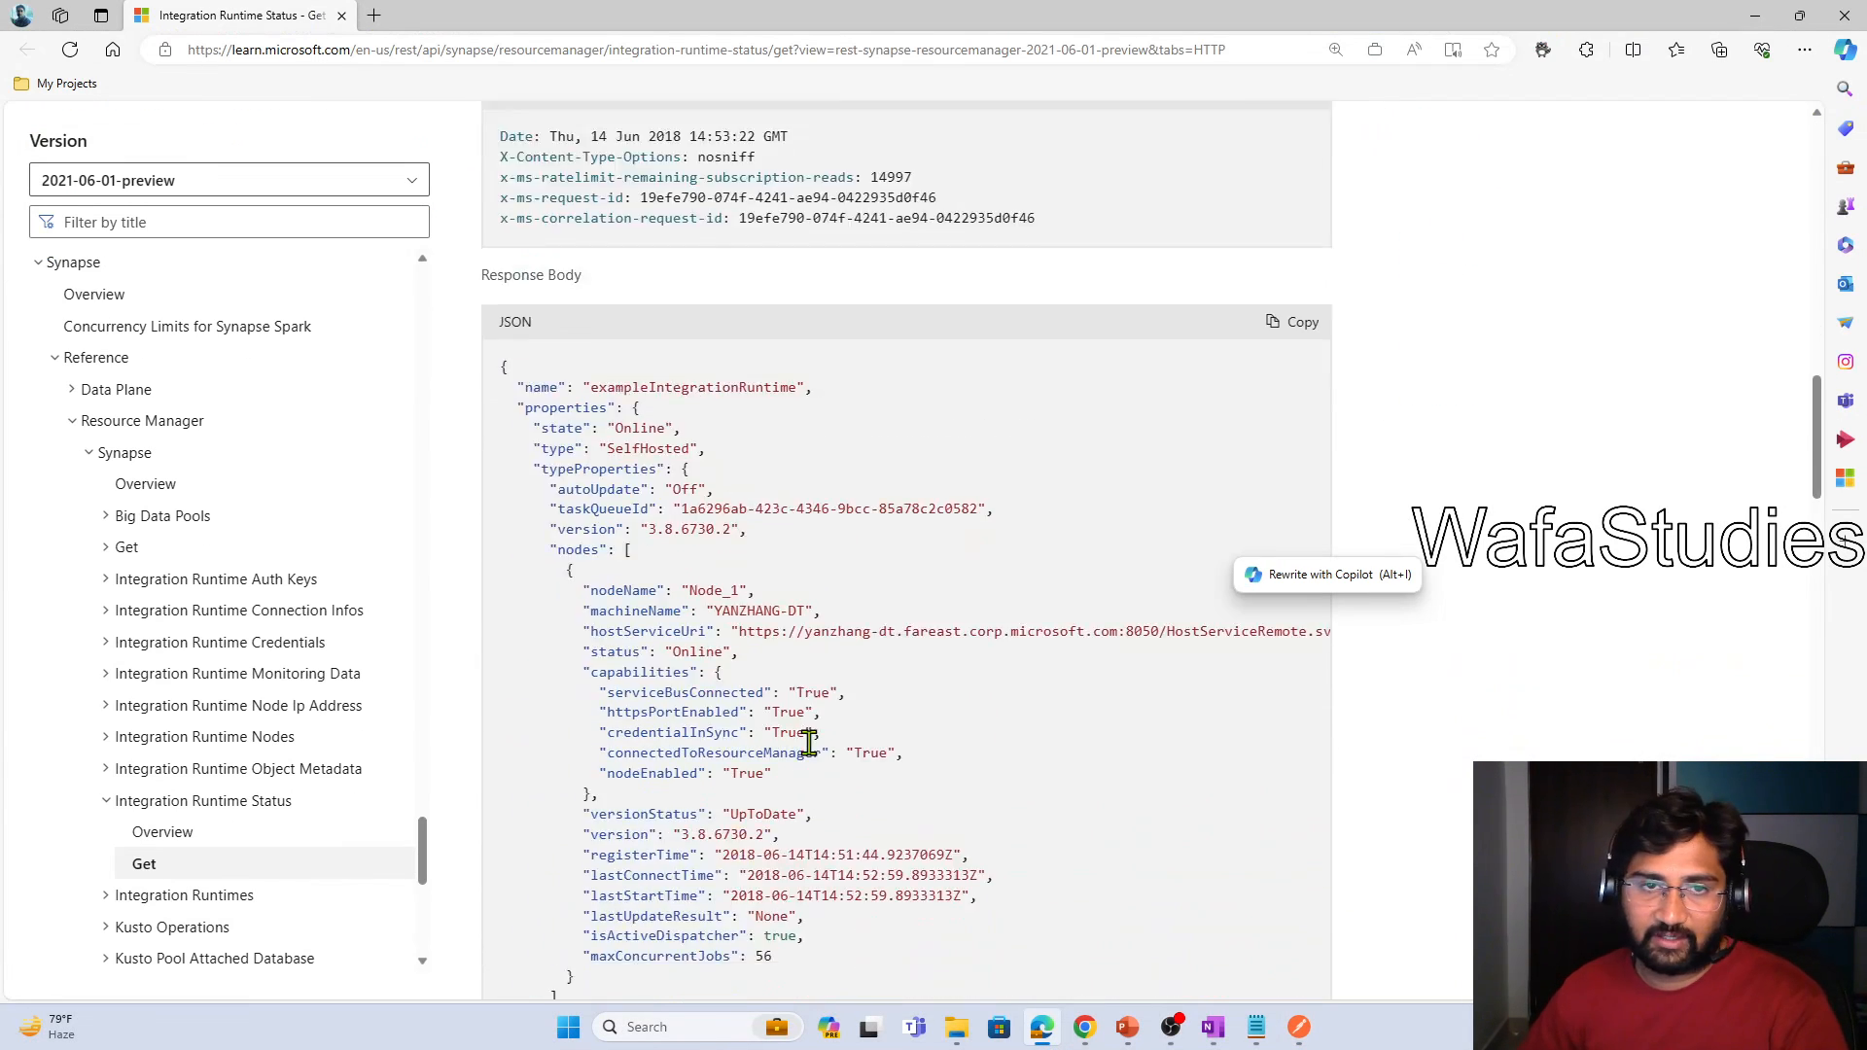
pyautogui.click(1761, 30)
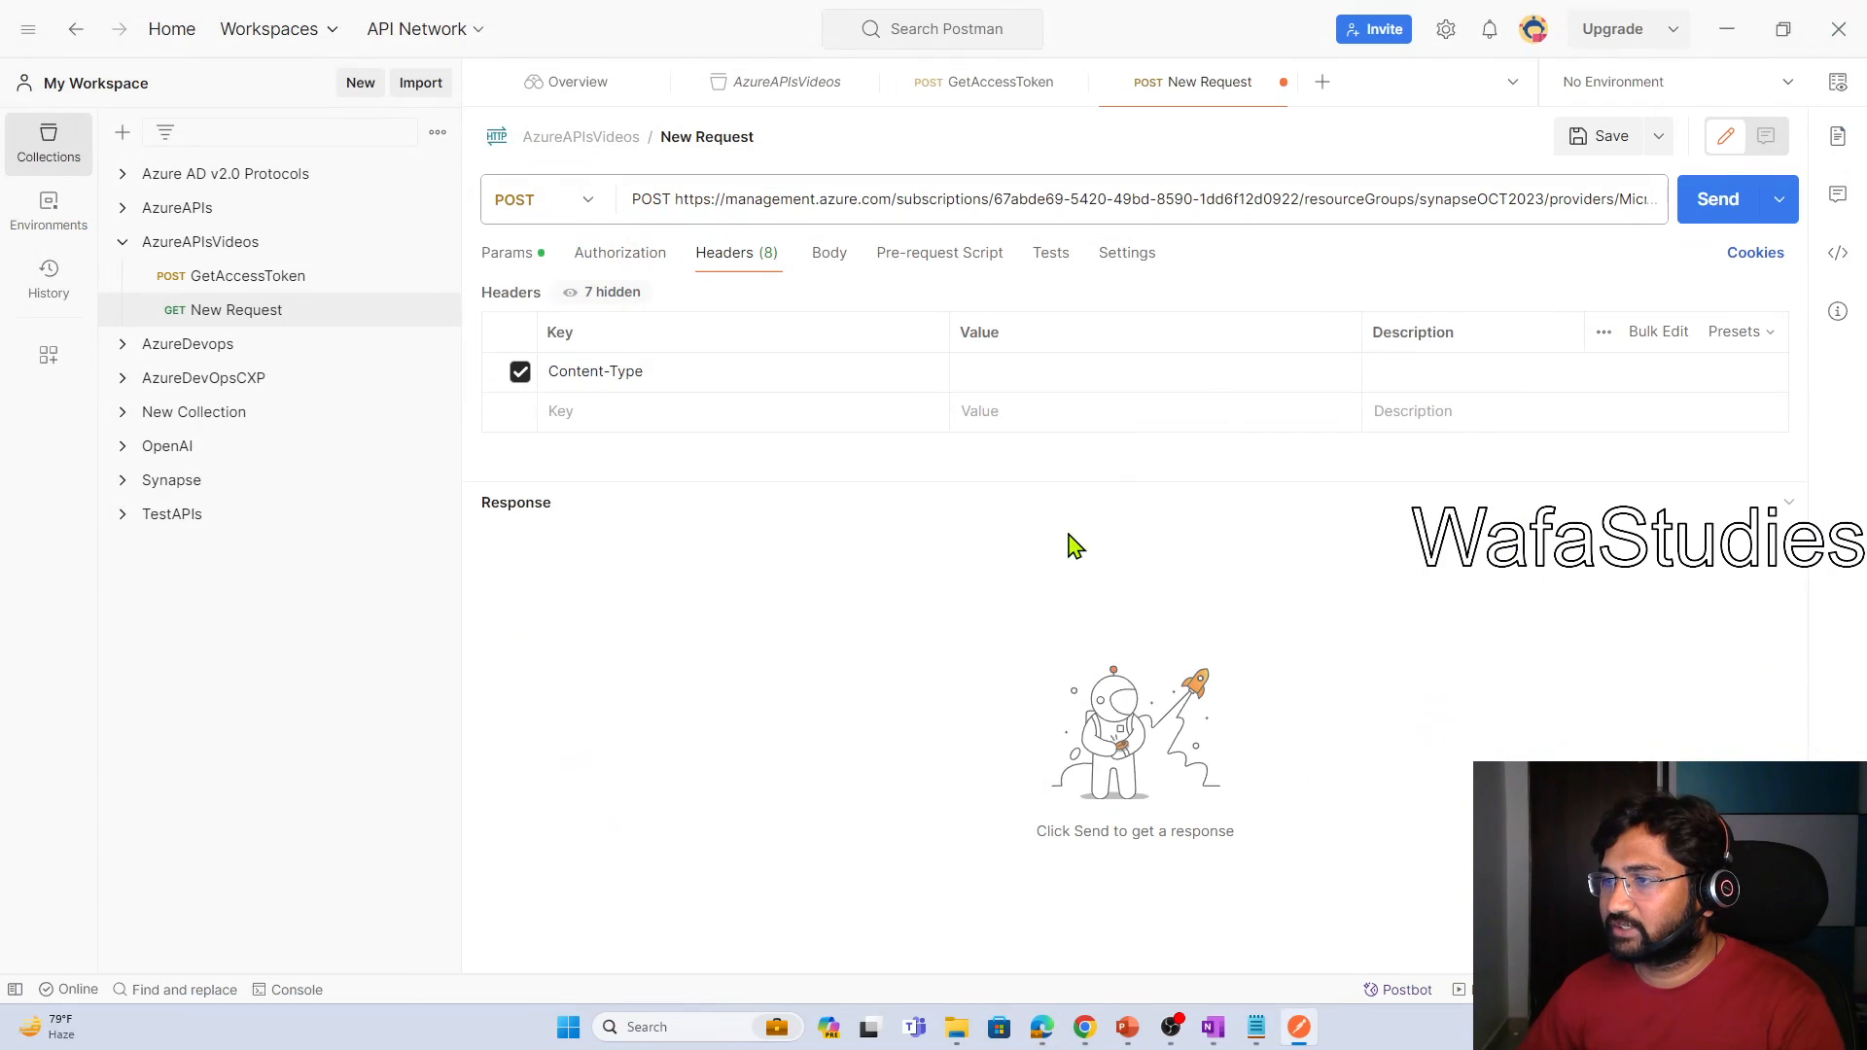
pyautogui.click(1011, 376)
pyautogui.write('applic')
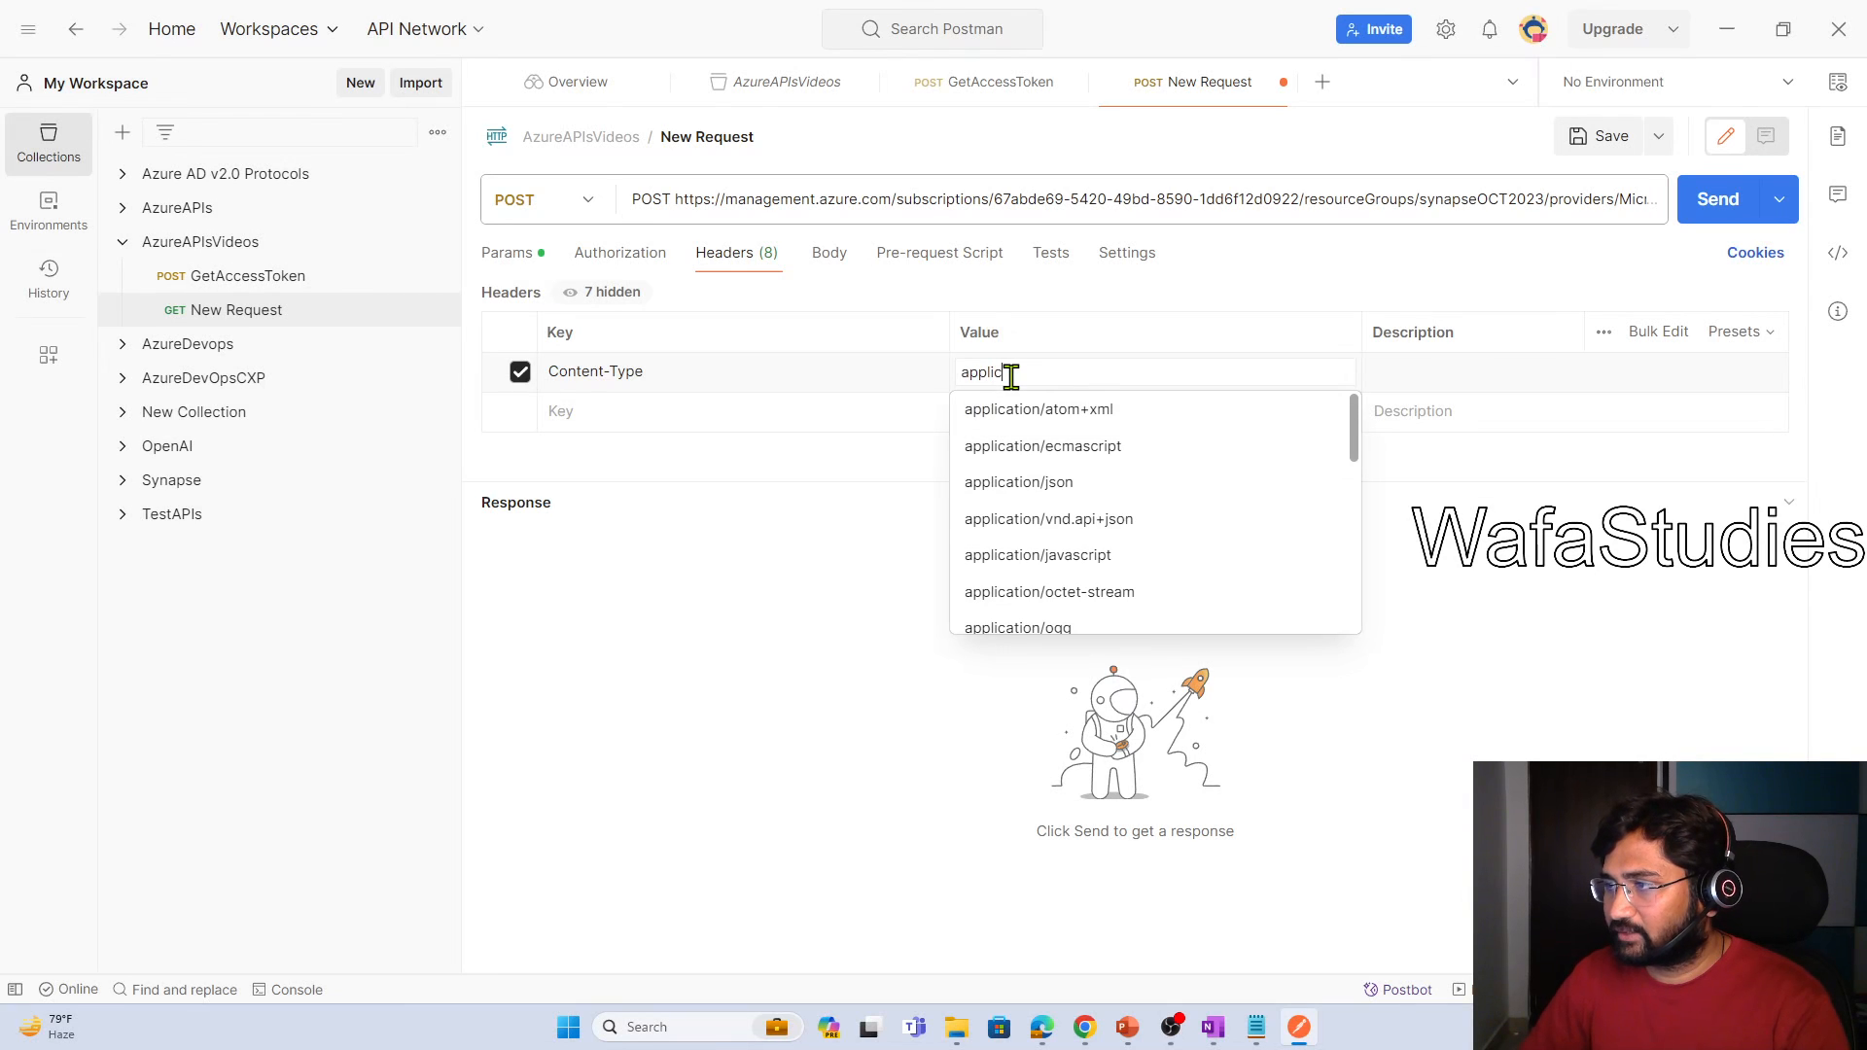
pyautogui.press('Down')
pyautogui.press('Down')
pyautogui.press('Down')
pyautogui.press('Return')
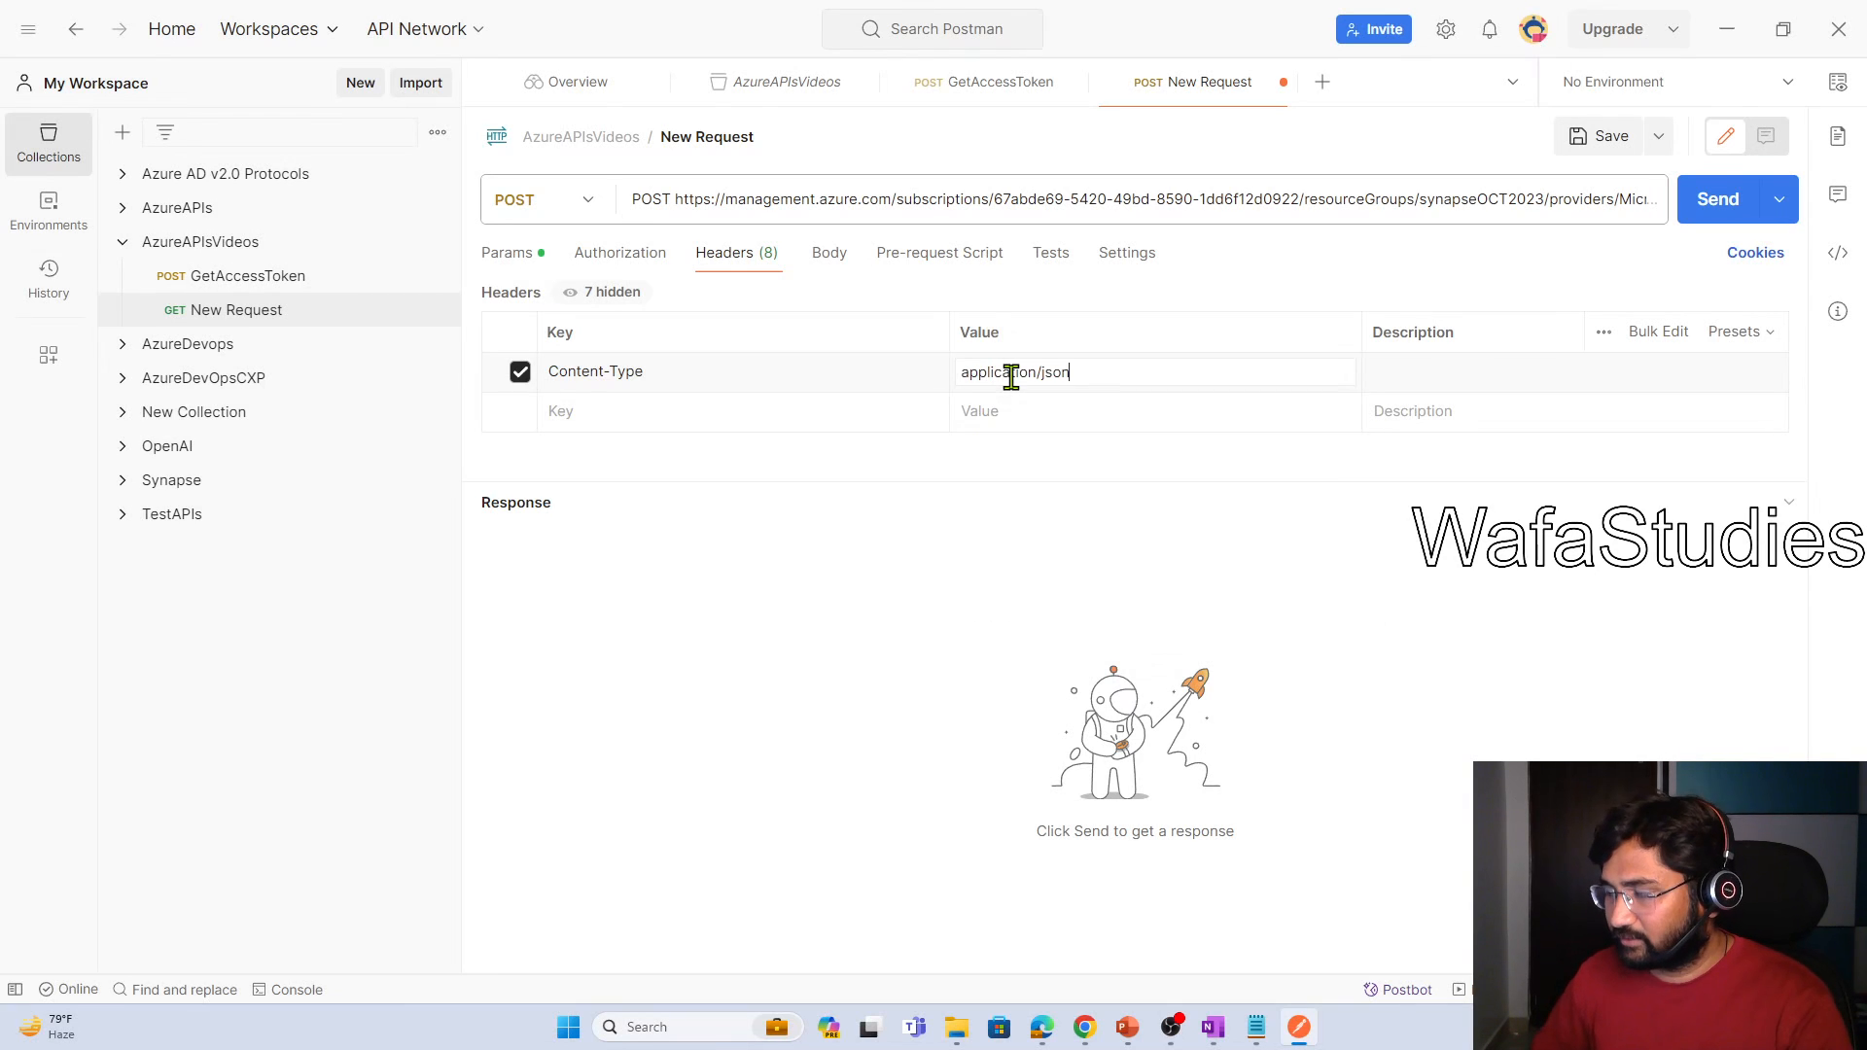
# Add an Authorization key as the second header of the request
pyautogui.click(808, 408)
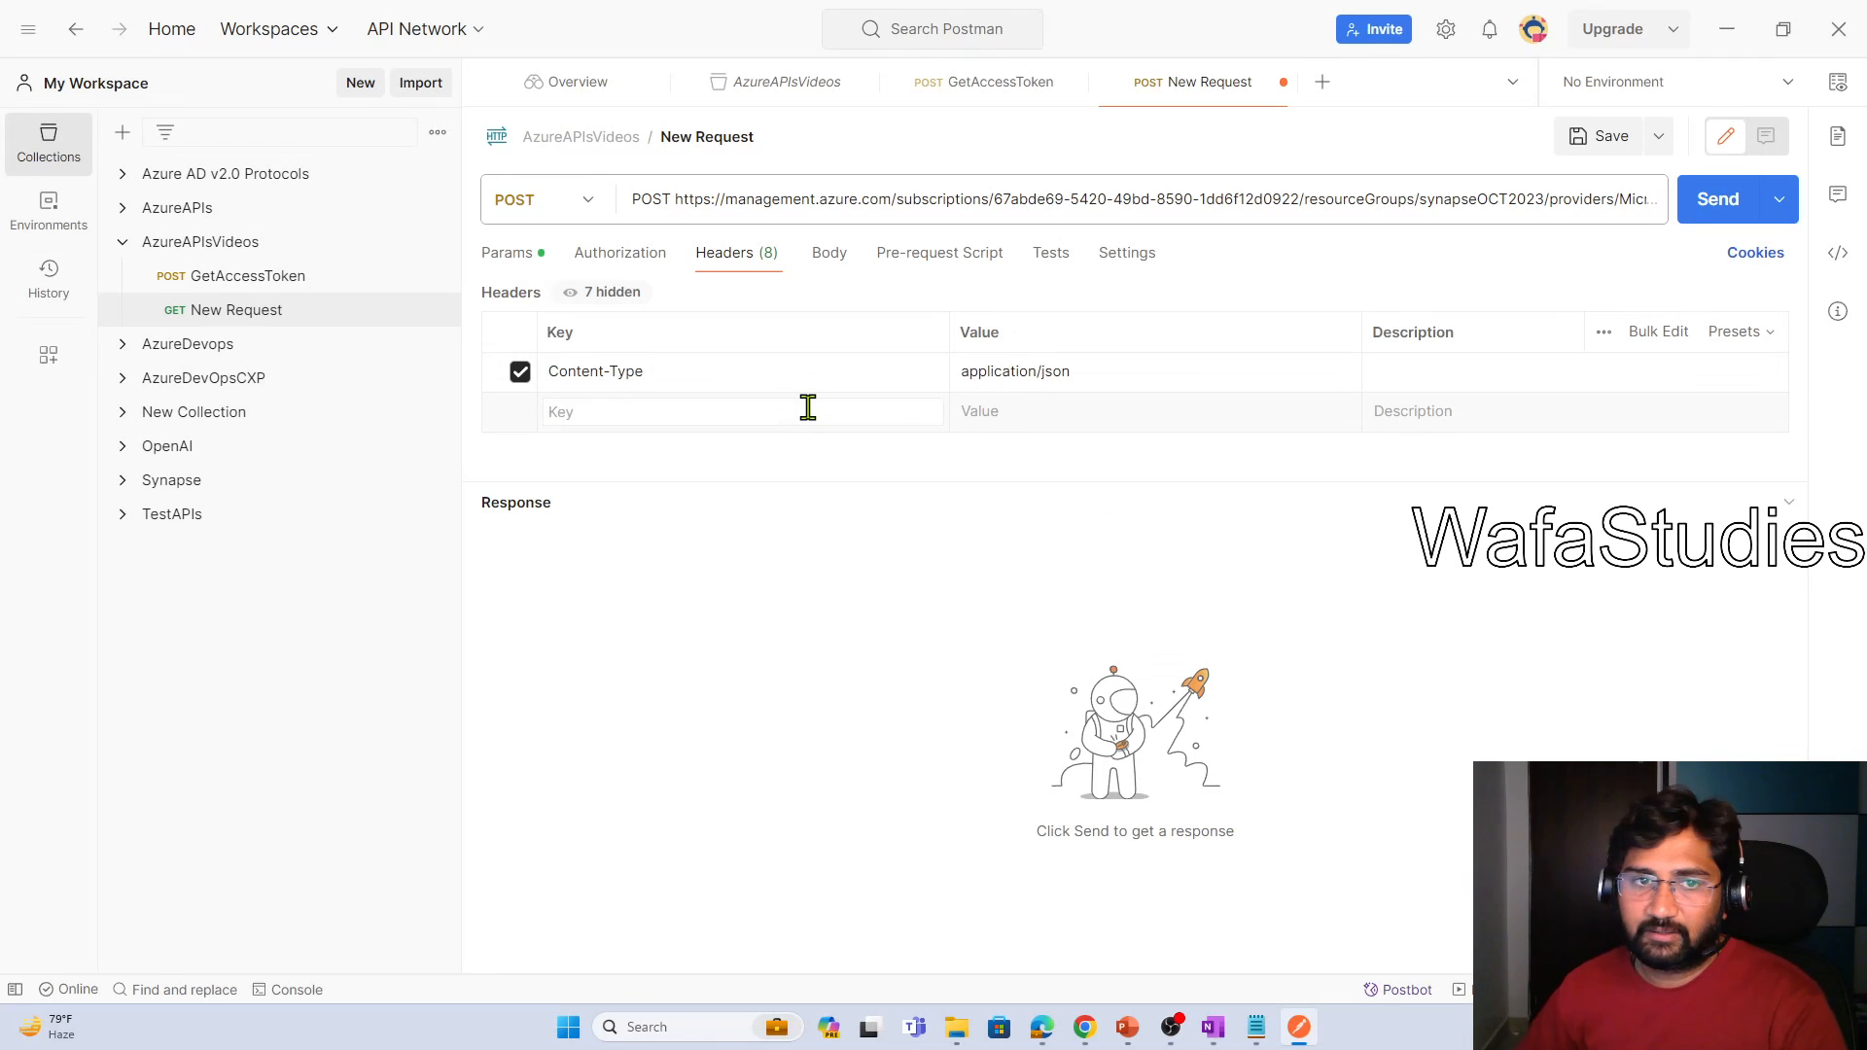
pyautogui.write('Audt')
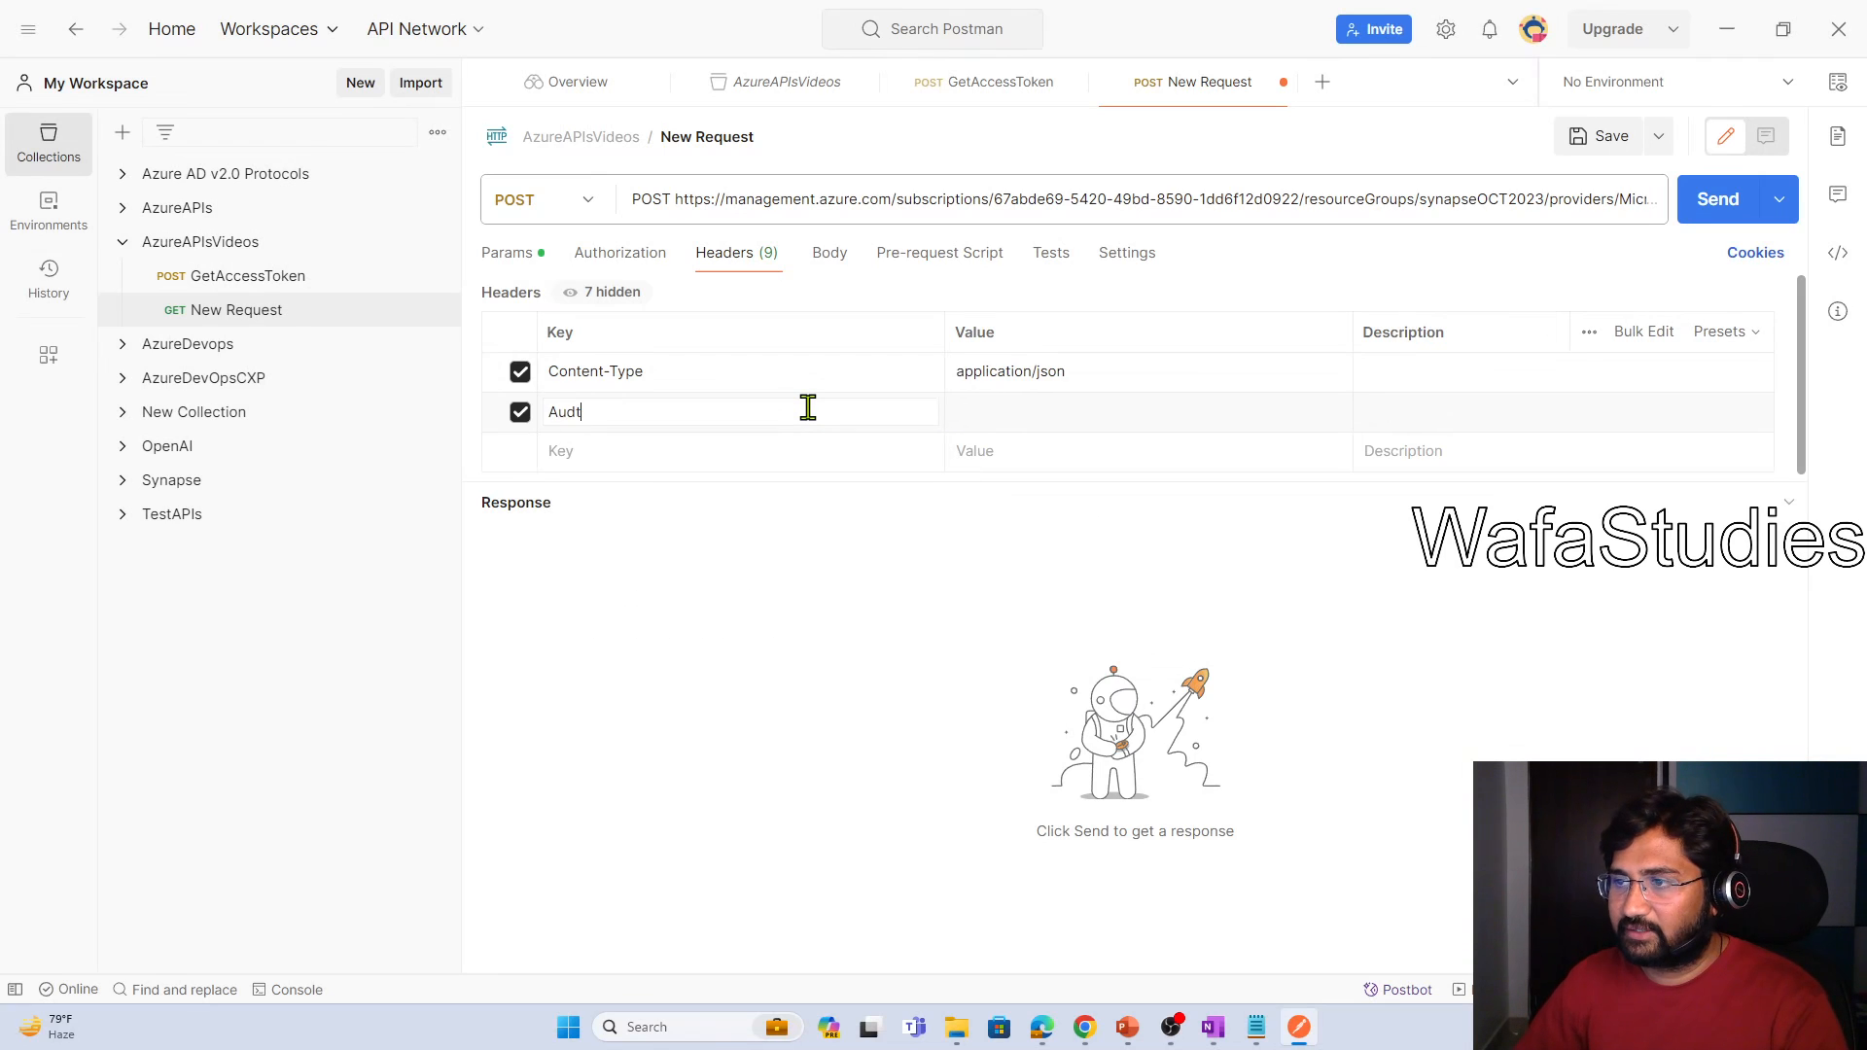
pyautogui.press('BackSpace')
pyautogui.press('BackSpace')
pyautogui.write('th')
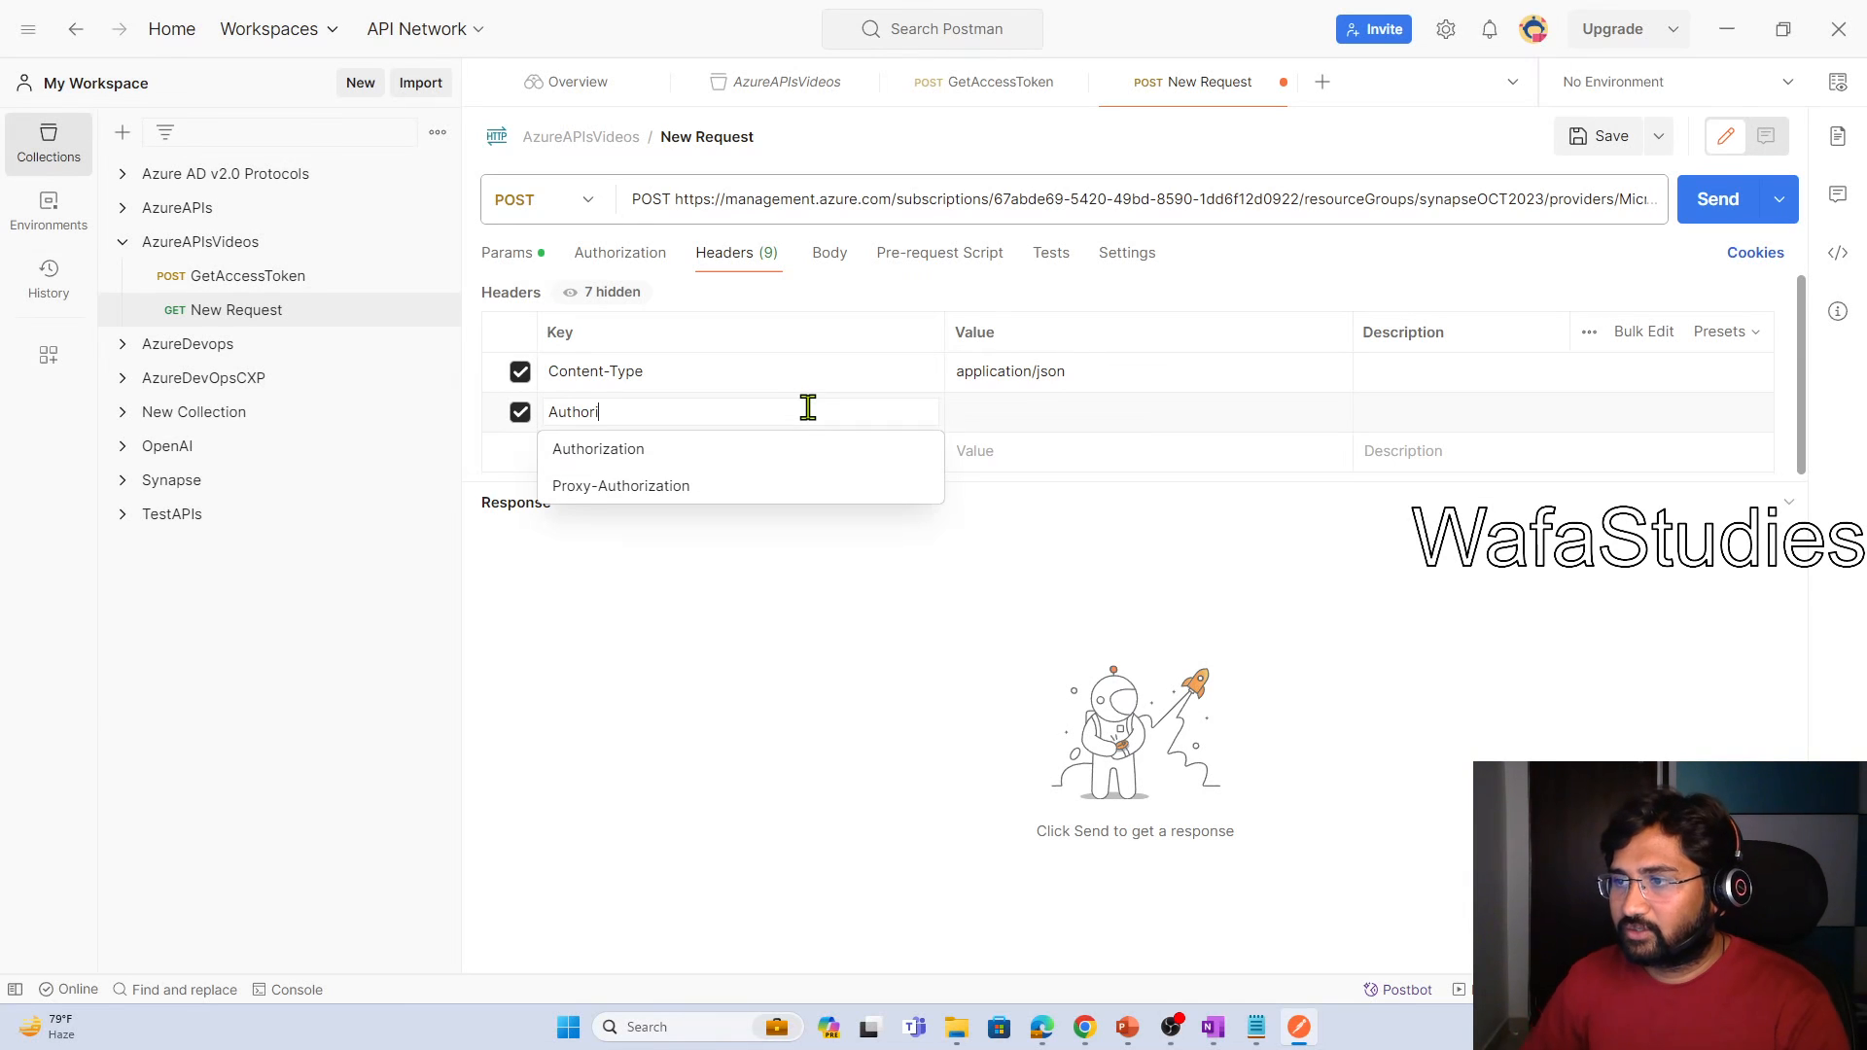
pyautogui.write('ori')
pyautogui.press('Down')
pyautogui.press('Return')
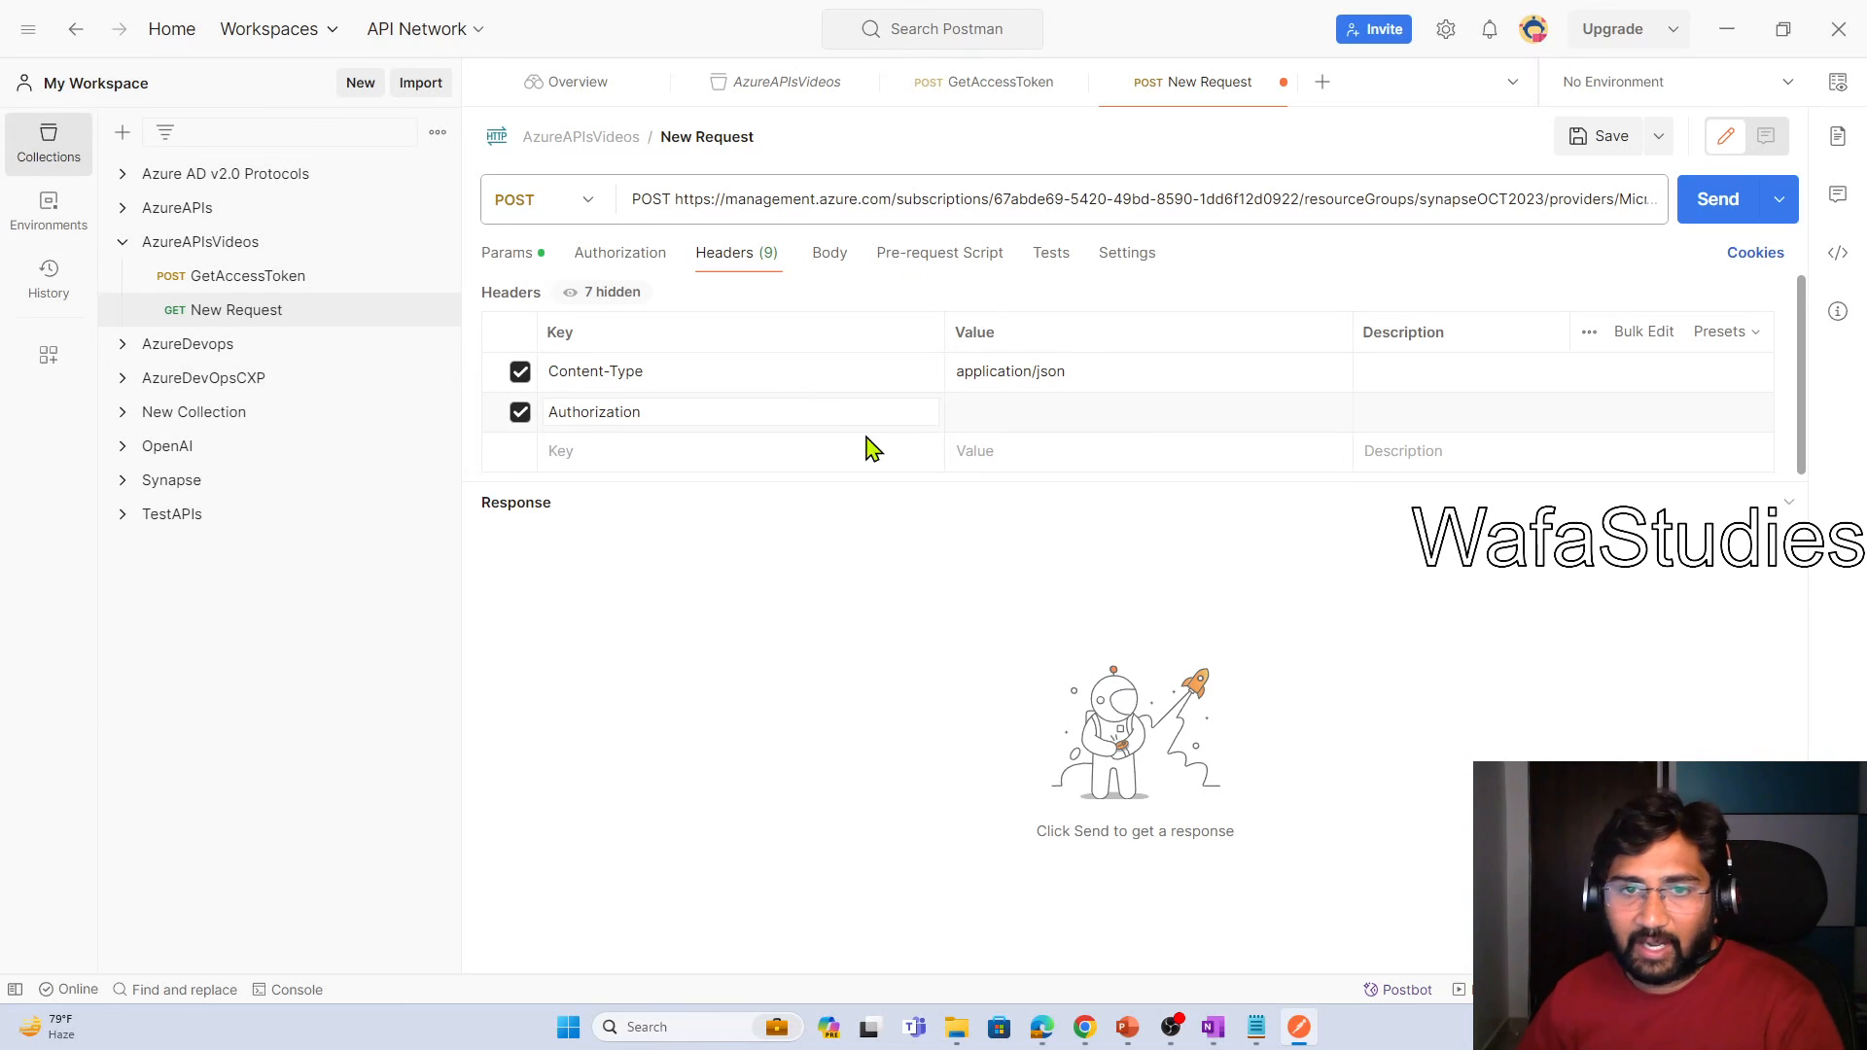
# Set the Authorization header's value to Bearer followed by a space and the access token copied from the GetAccessToken response
pyautogui.click(1028, 420)
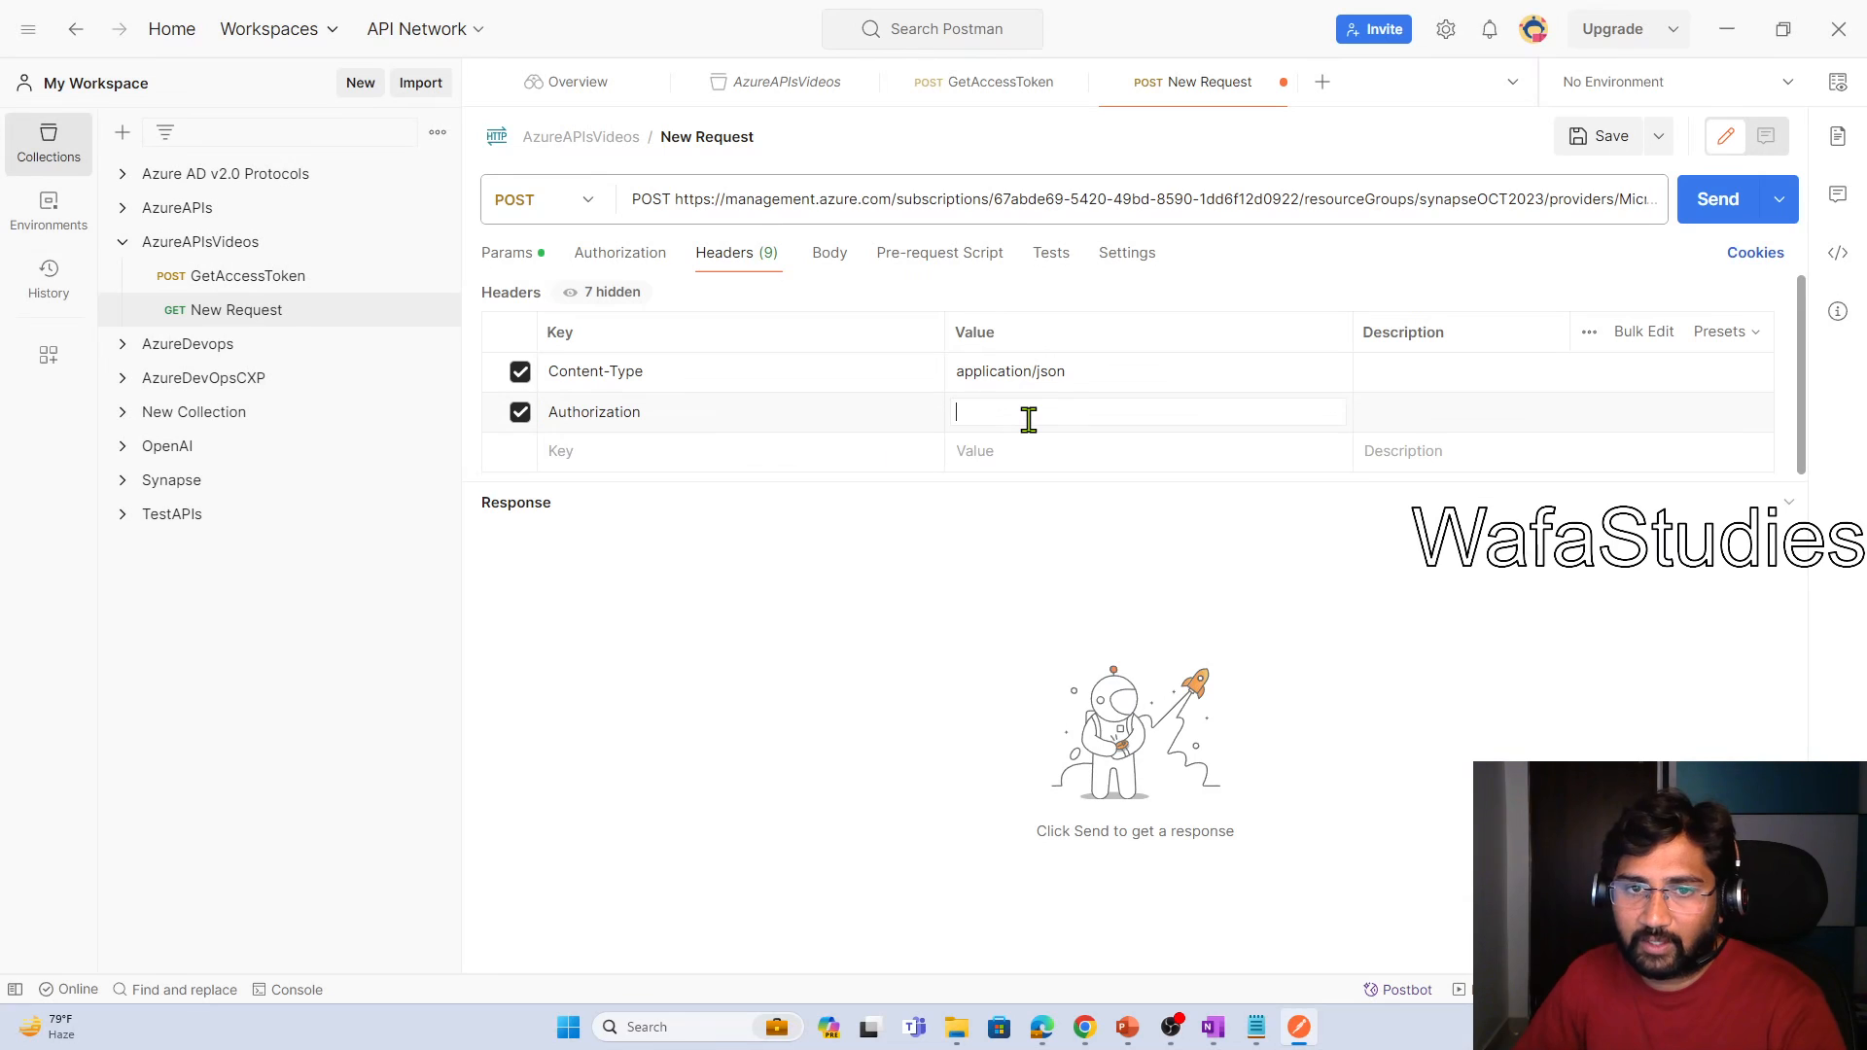
pyautogui.write('Bearer')
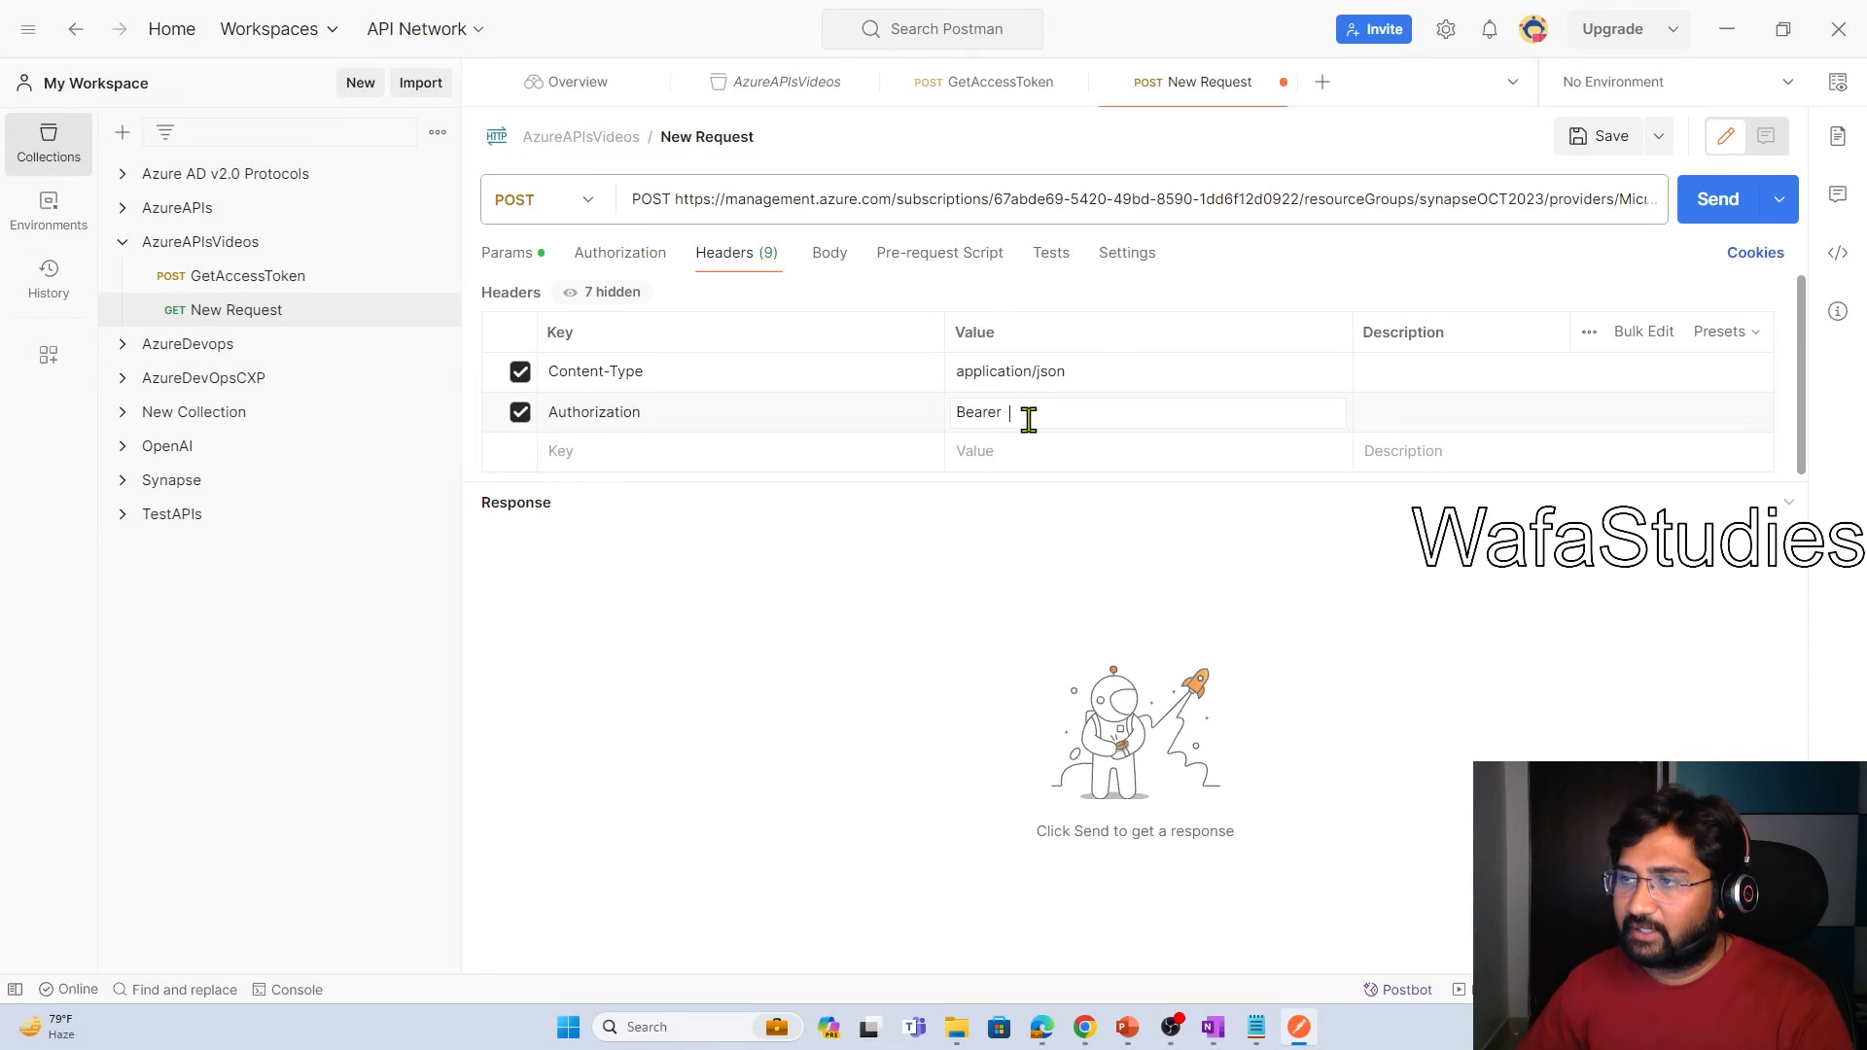
pyautogui.click(246, 282)
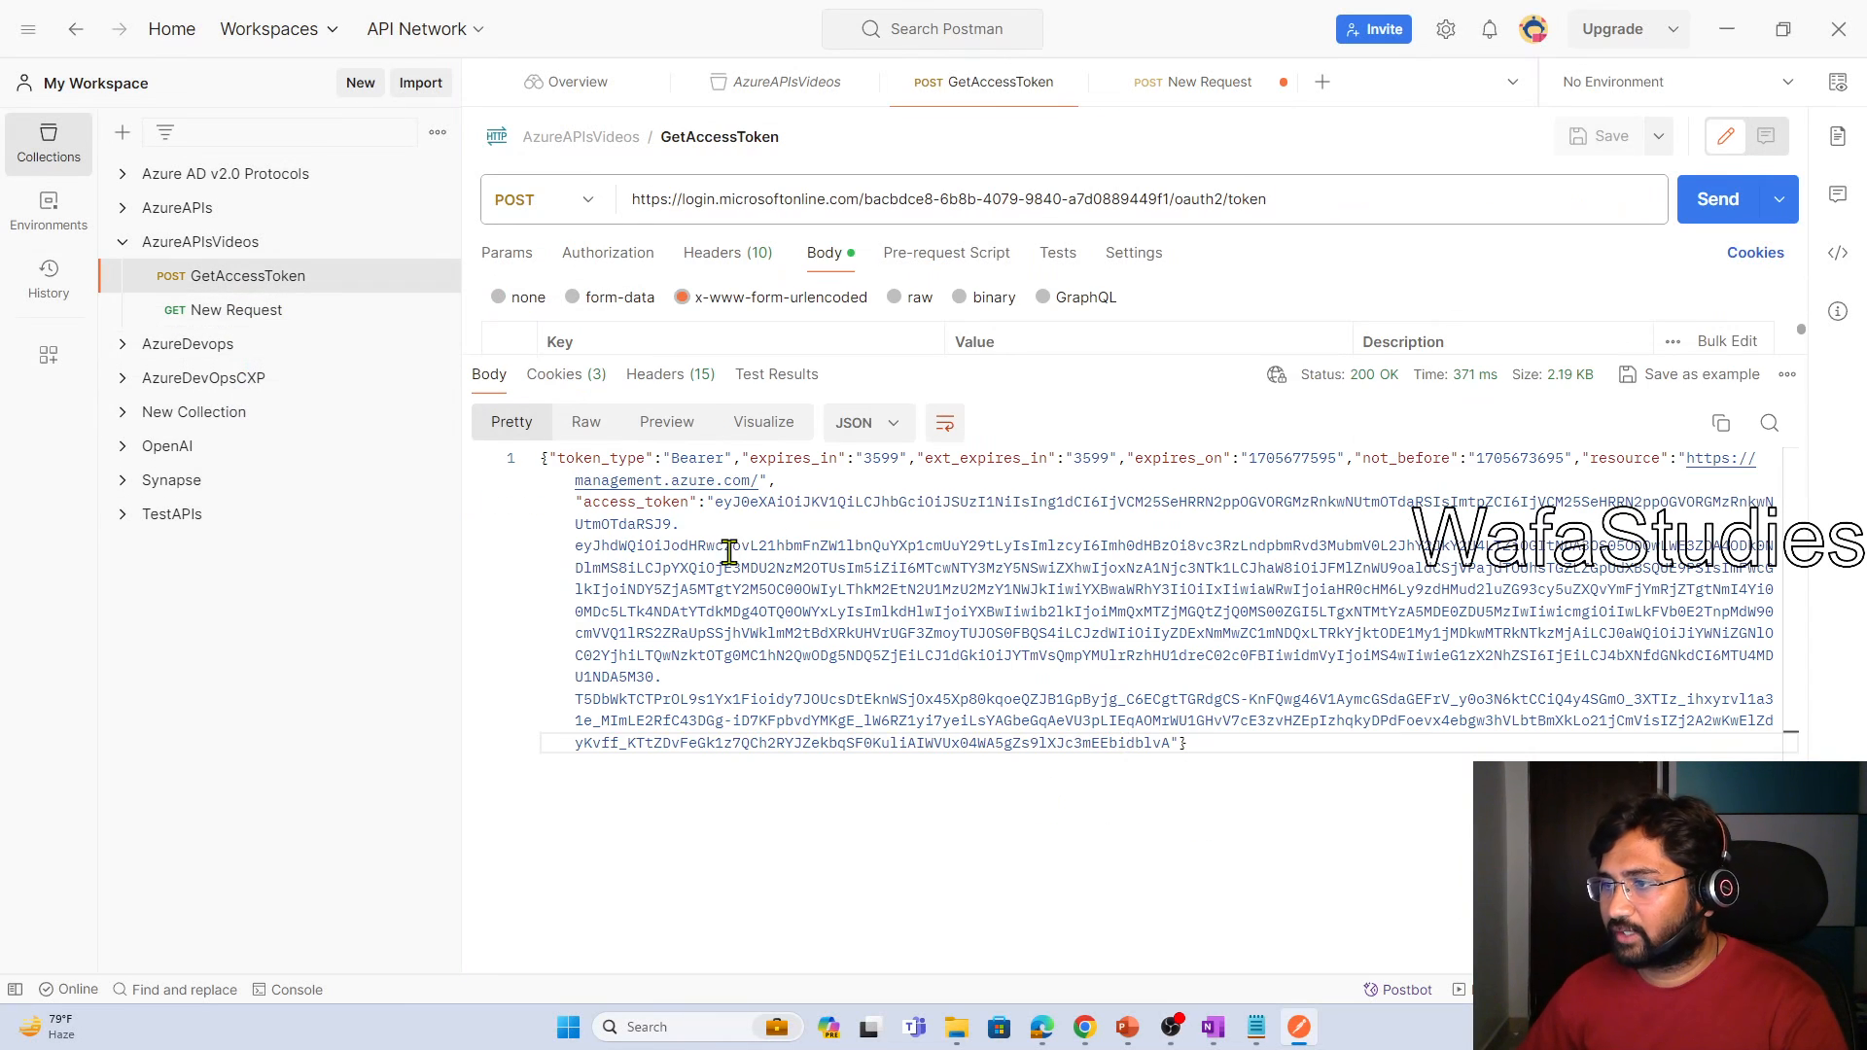
pyautogui.moveTo(714, 502); pyautogui.dragTo(1177, 746)
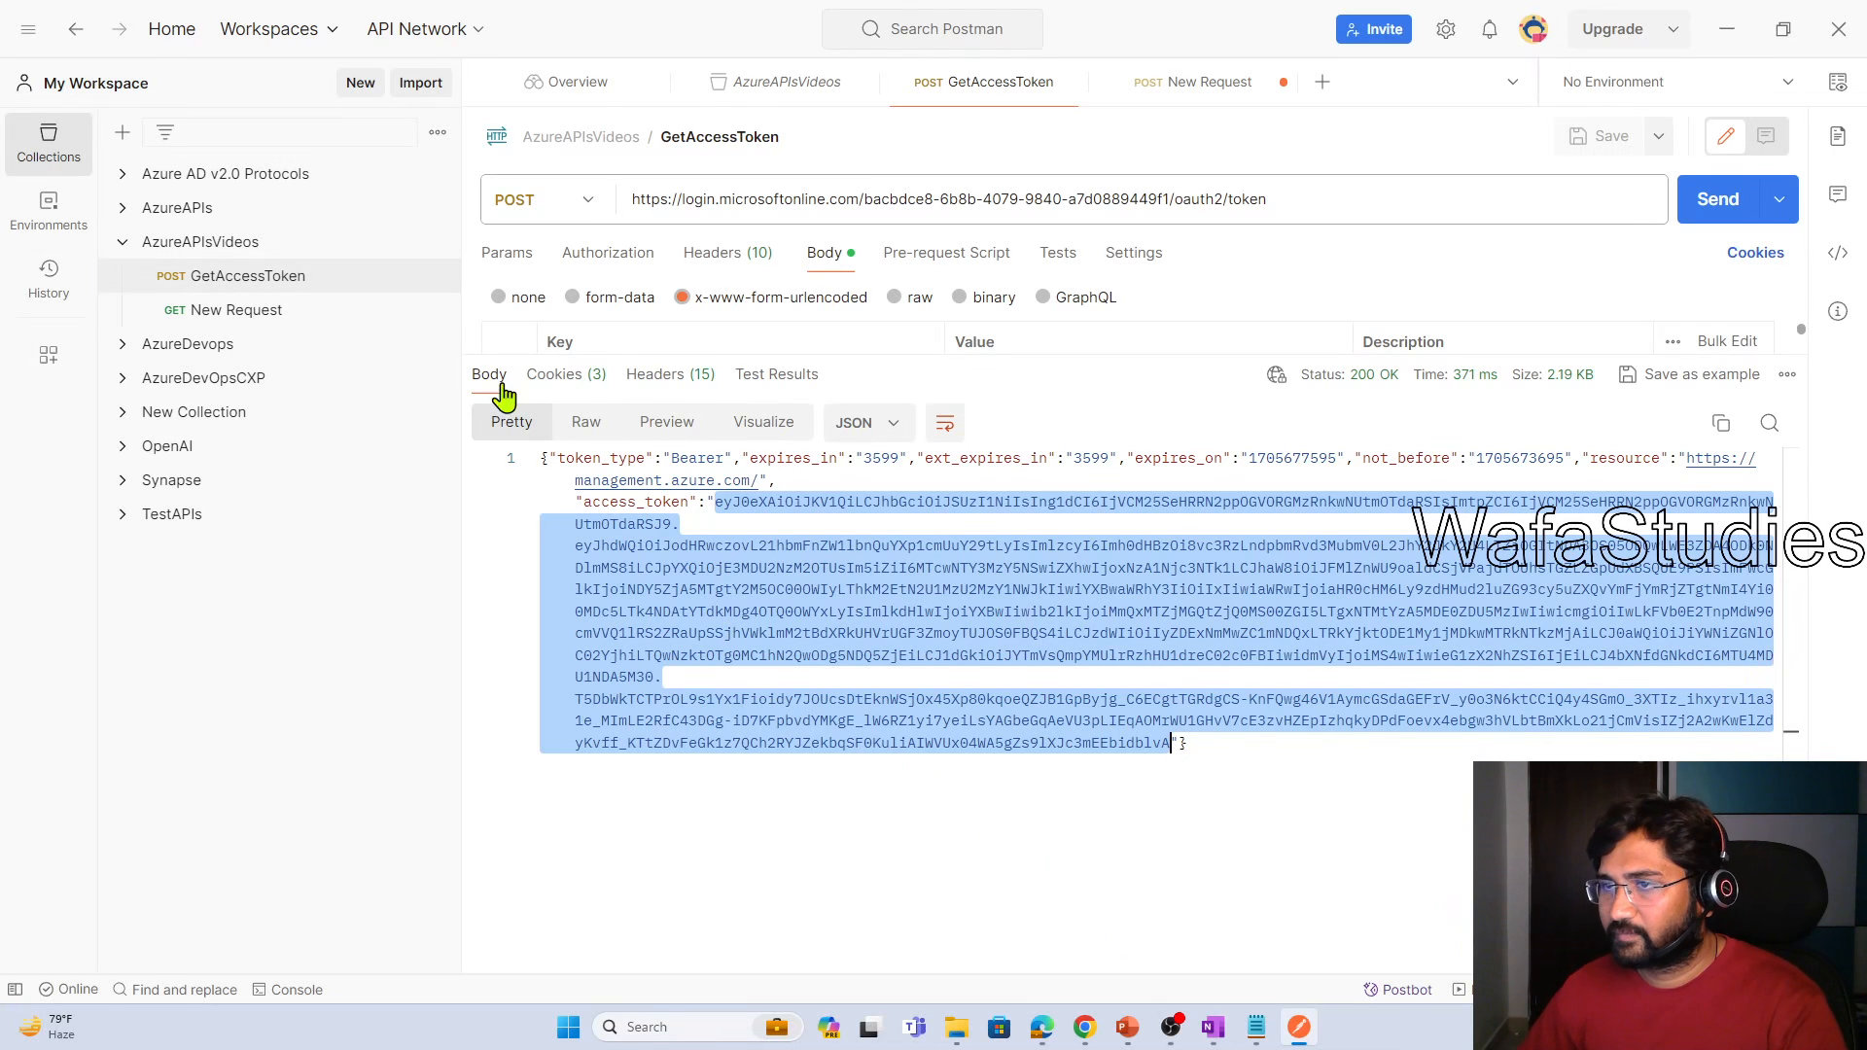
pyautogui.click(218, 286)
pyautogui.click(222, 311)
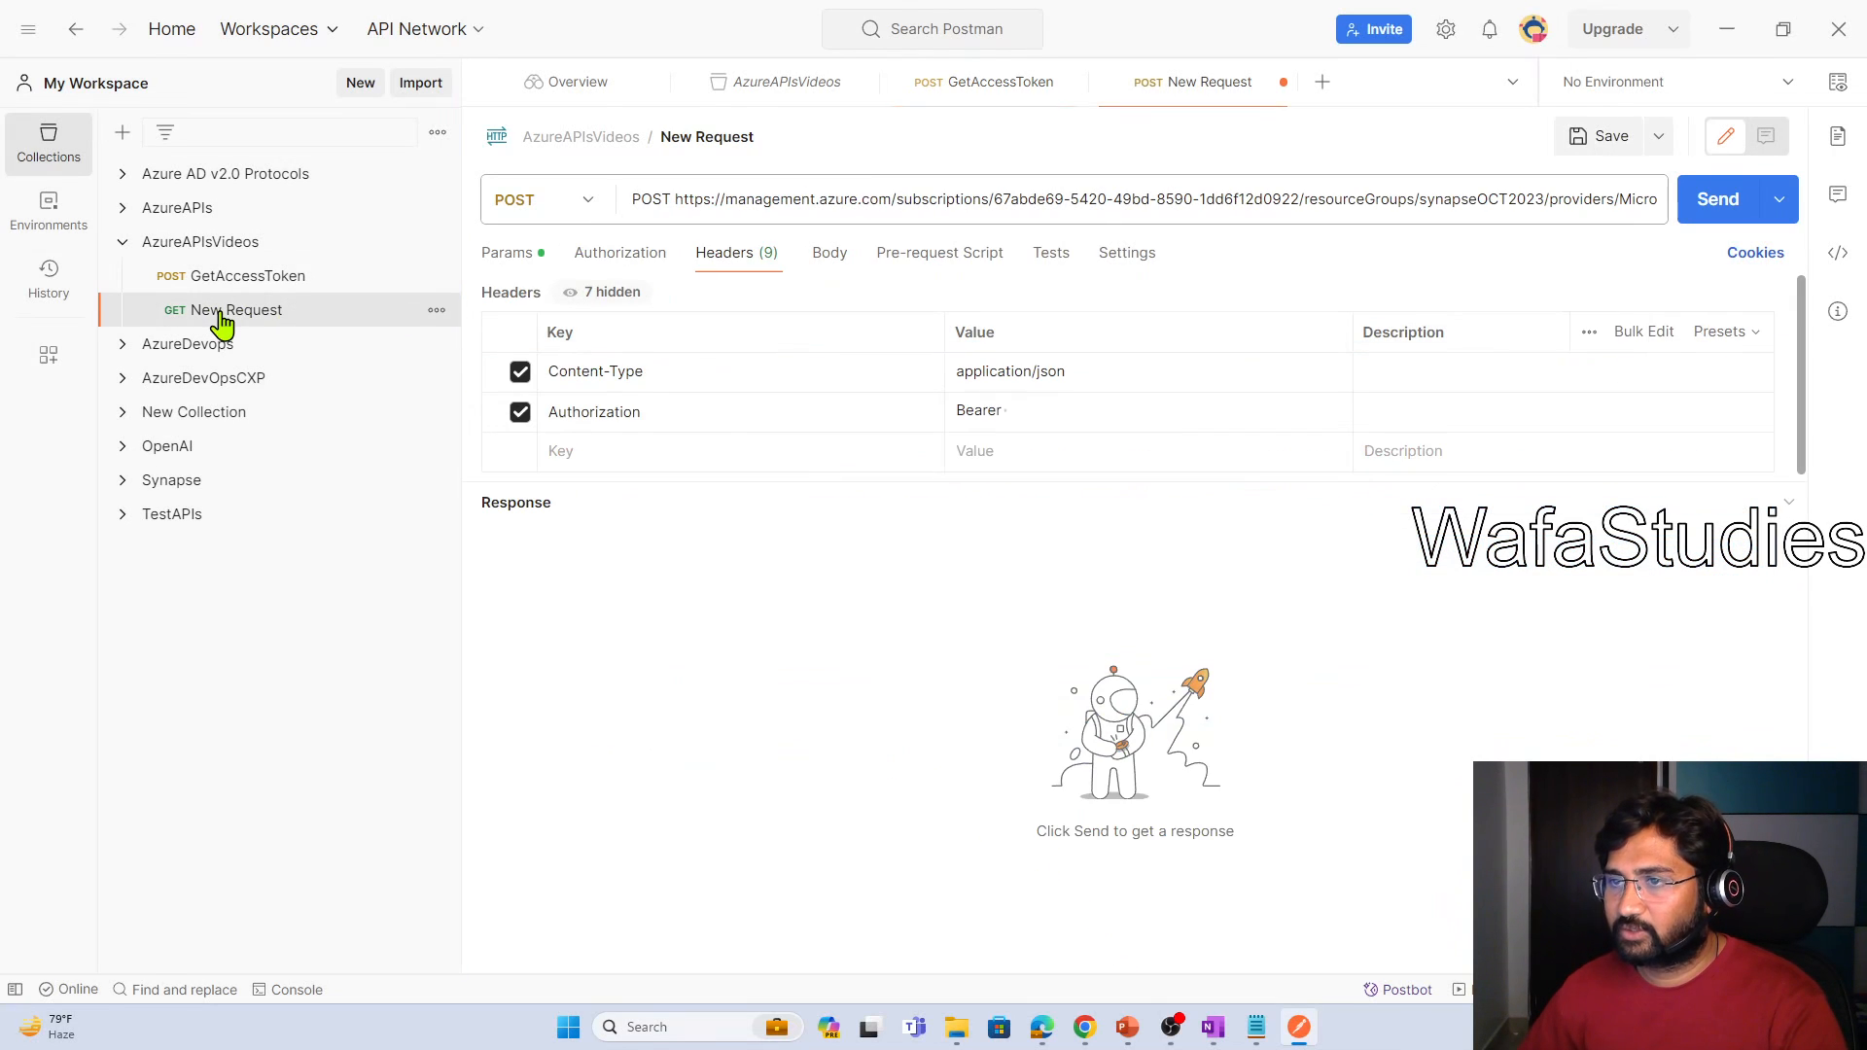
pyautogui.click(1081, 417)
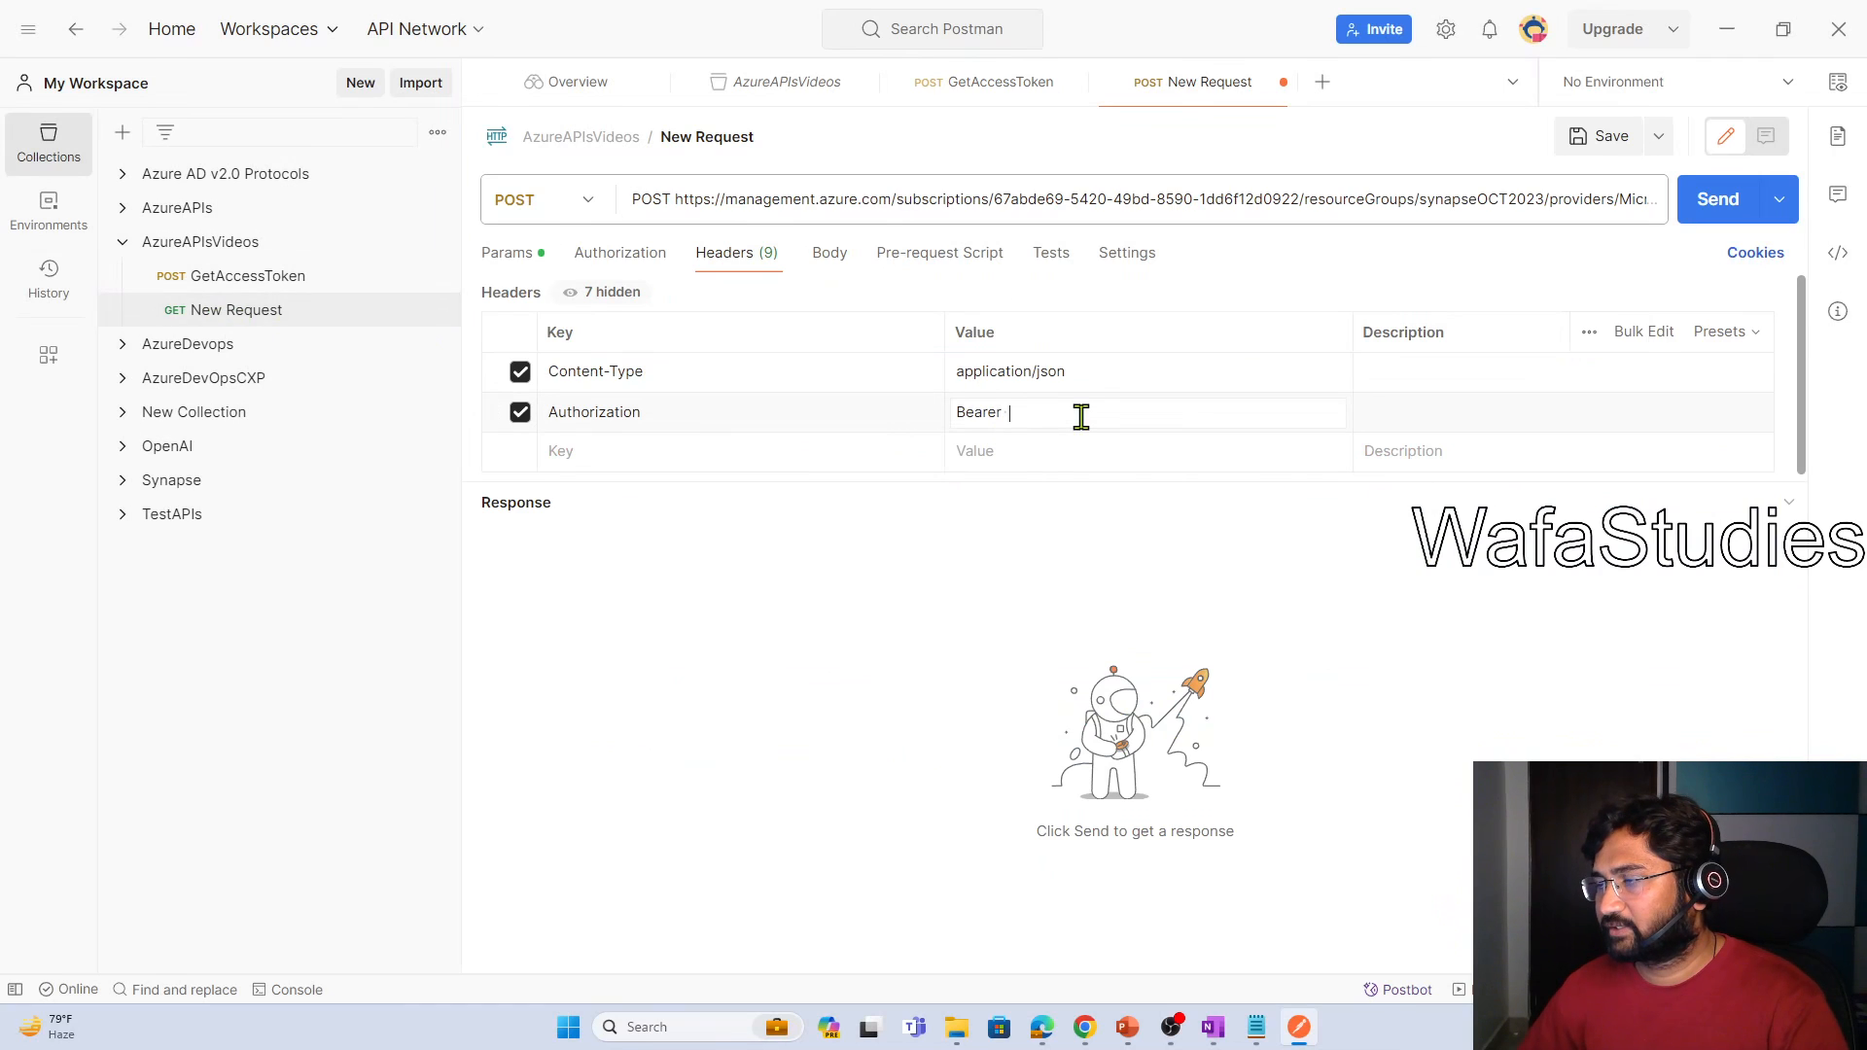
pyautogui.hotkey('ctrl', 'v')
pyautogui.click(838, 674)
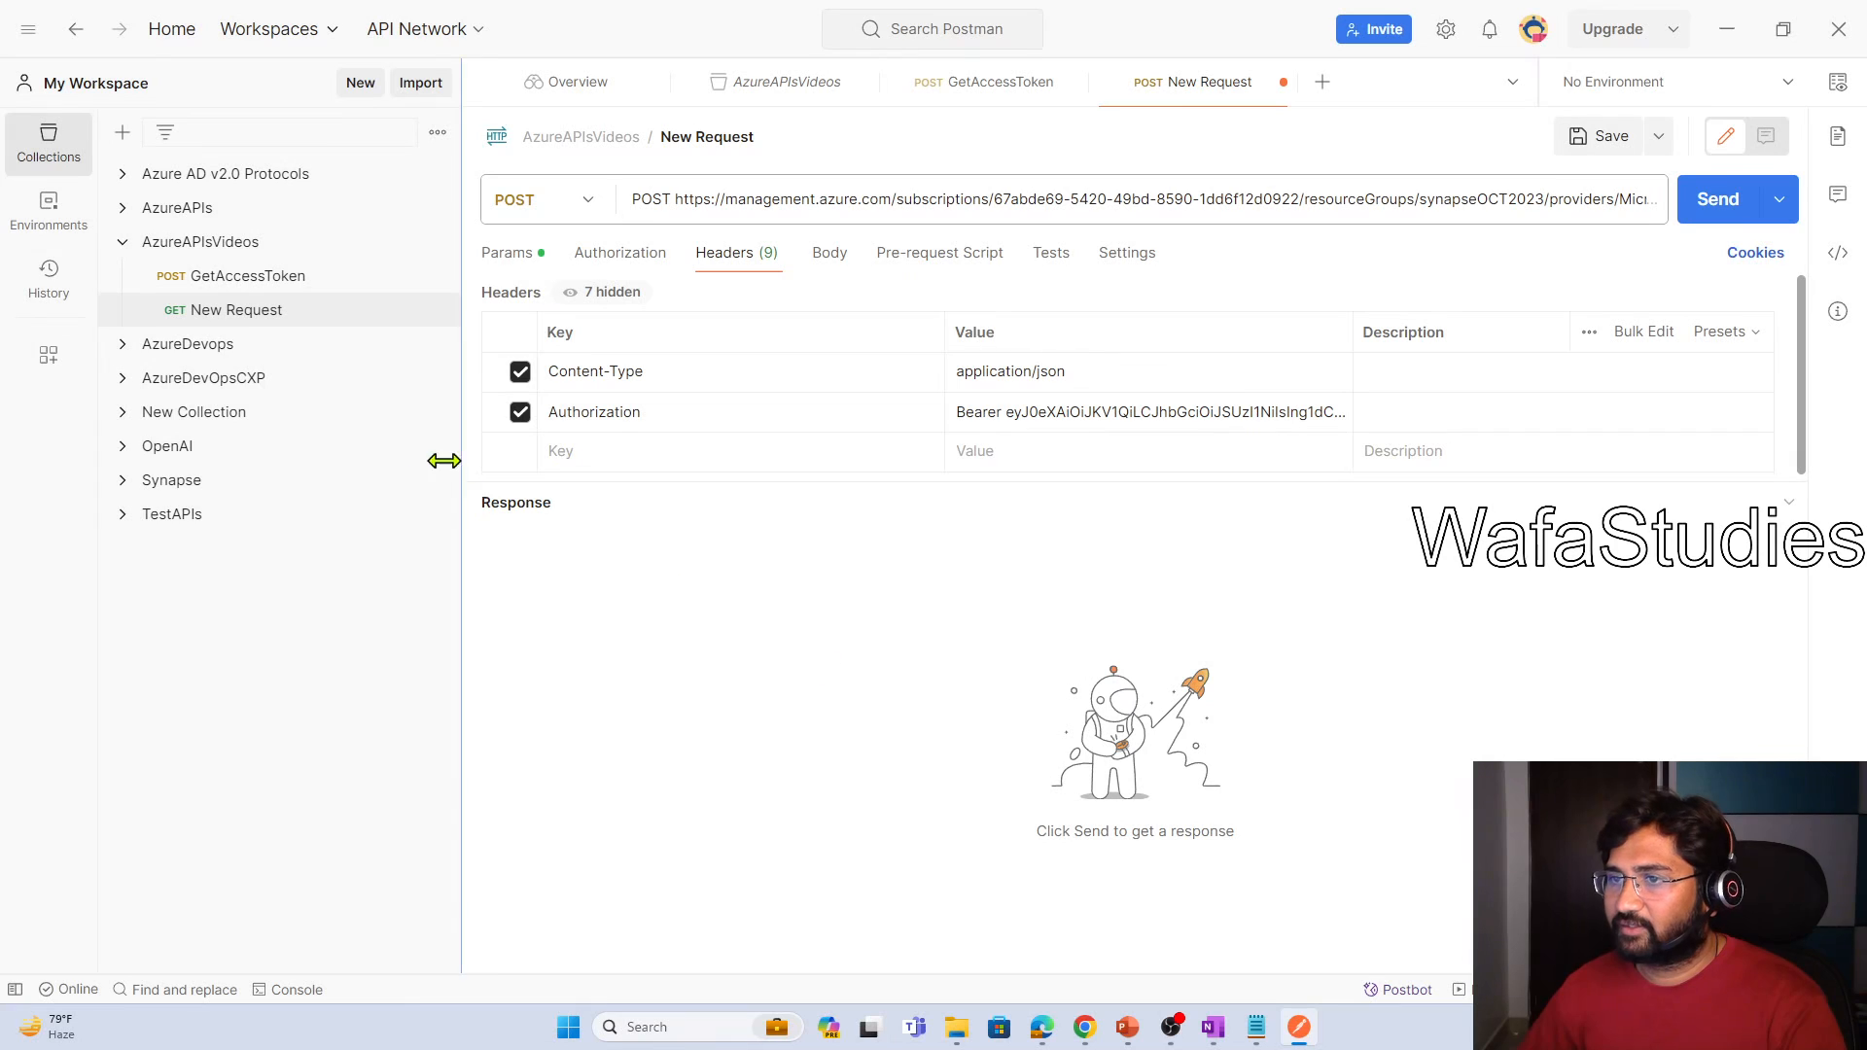
# Rename the new request in the AzureAPIsVideos collection as GetIRStatus-Synapse
pyautogui.rightClick(305, 319)
pyautogui.click(302, 517)
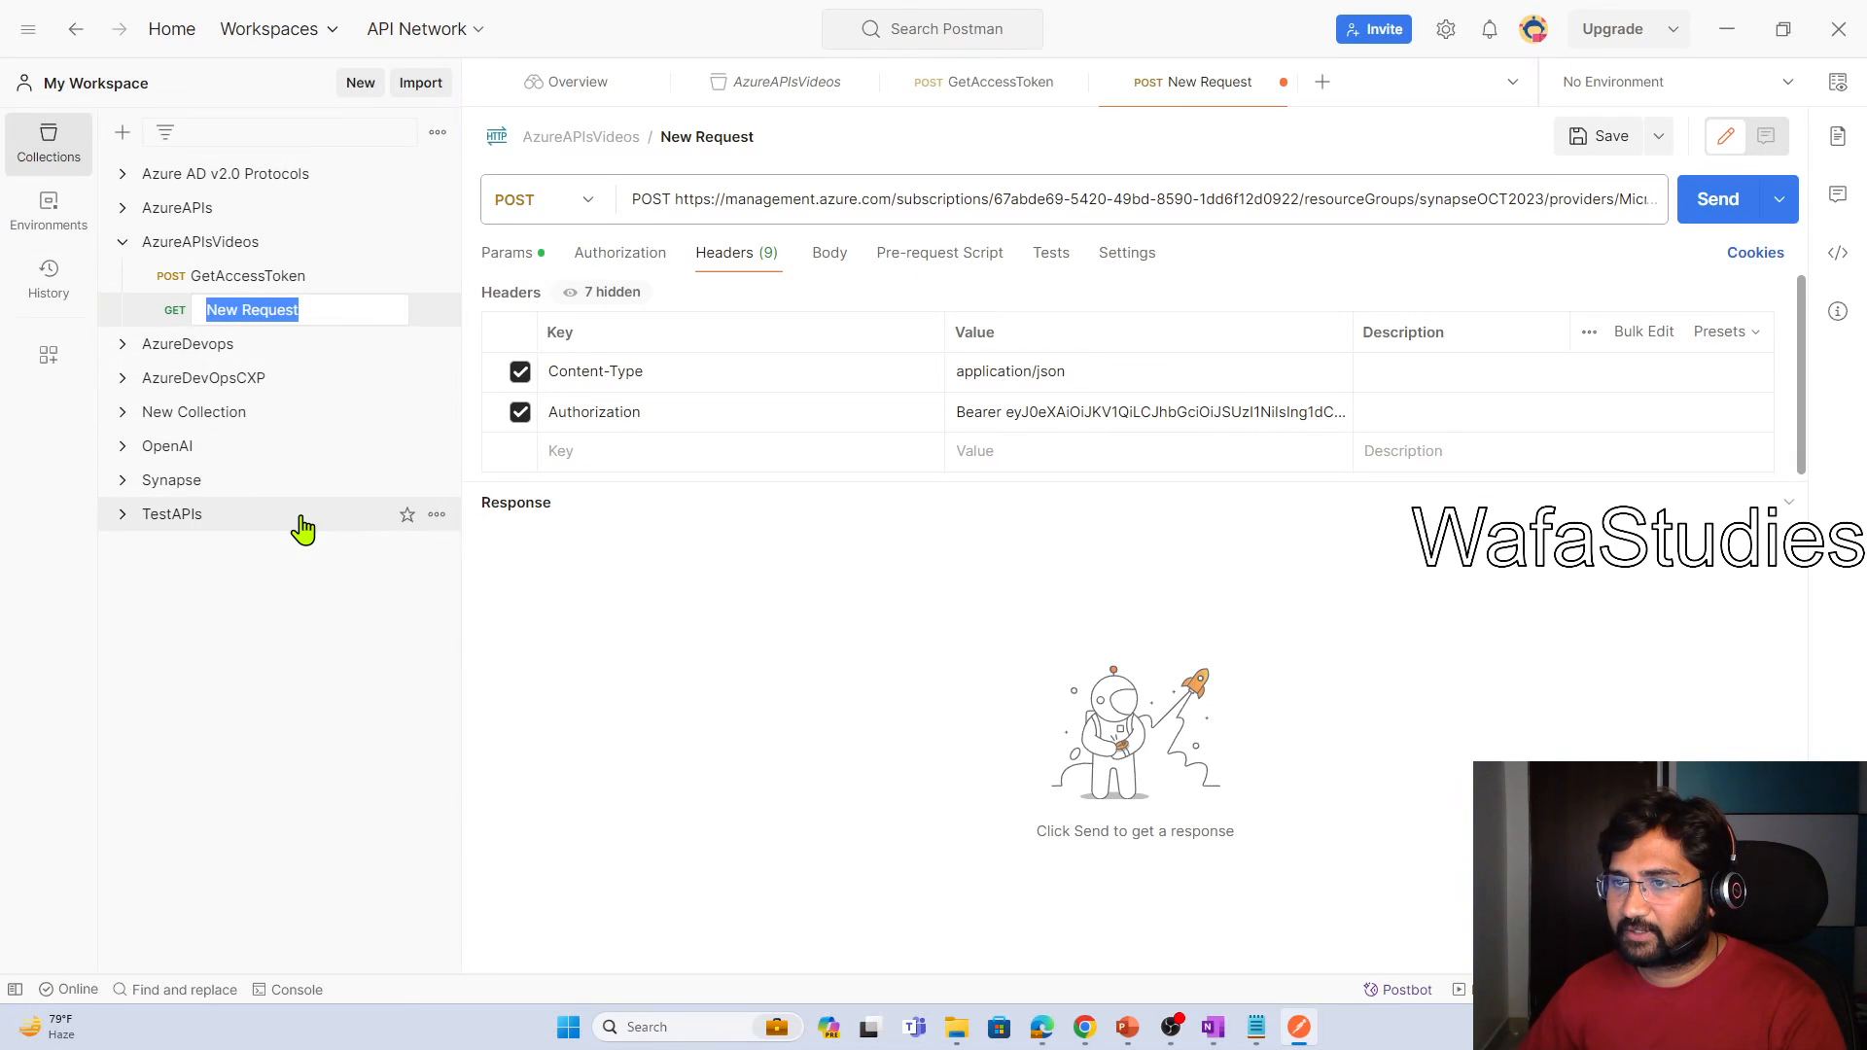
pyautogui.write('GetIRStatus-Syn')
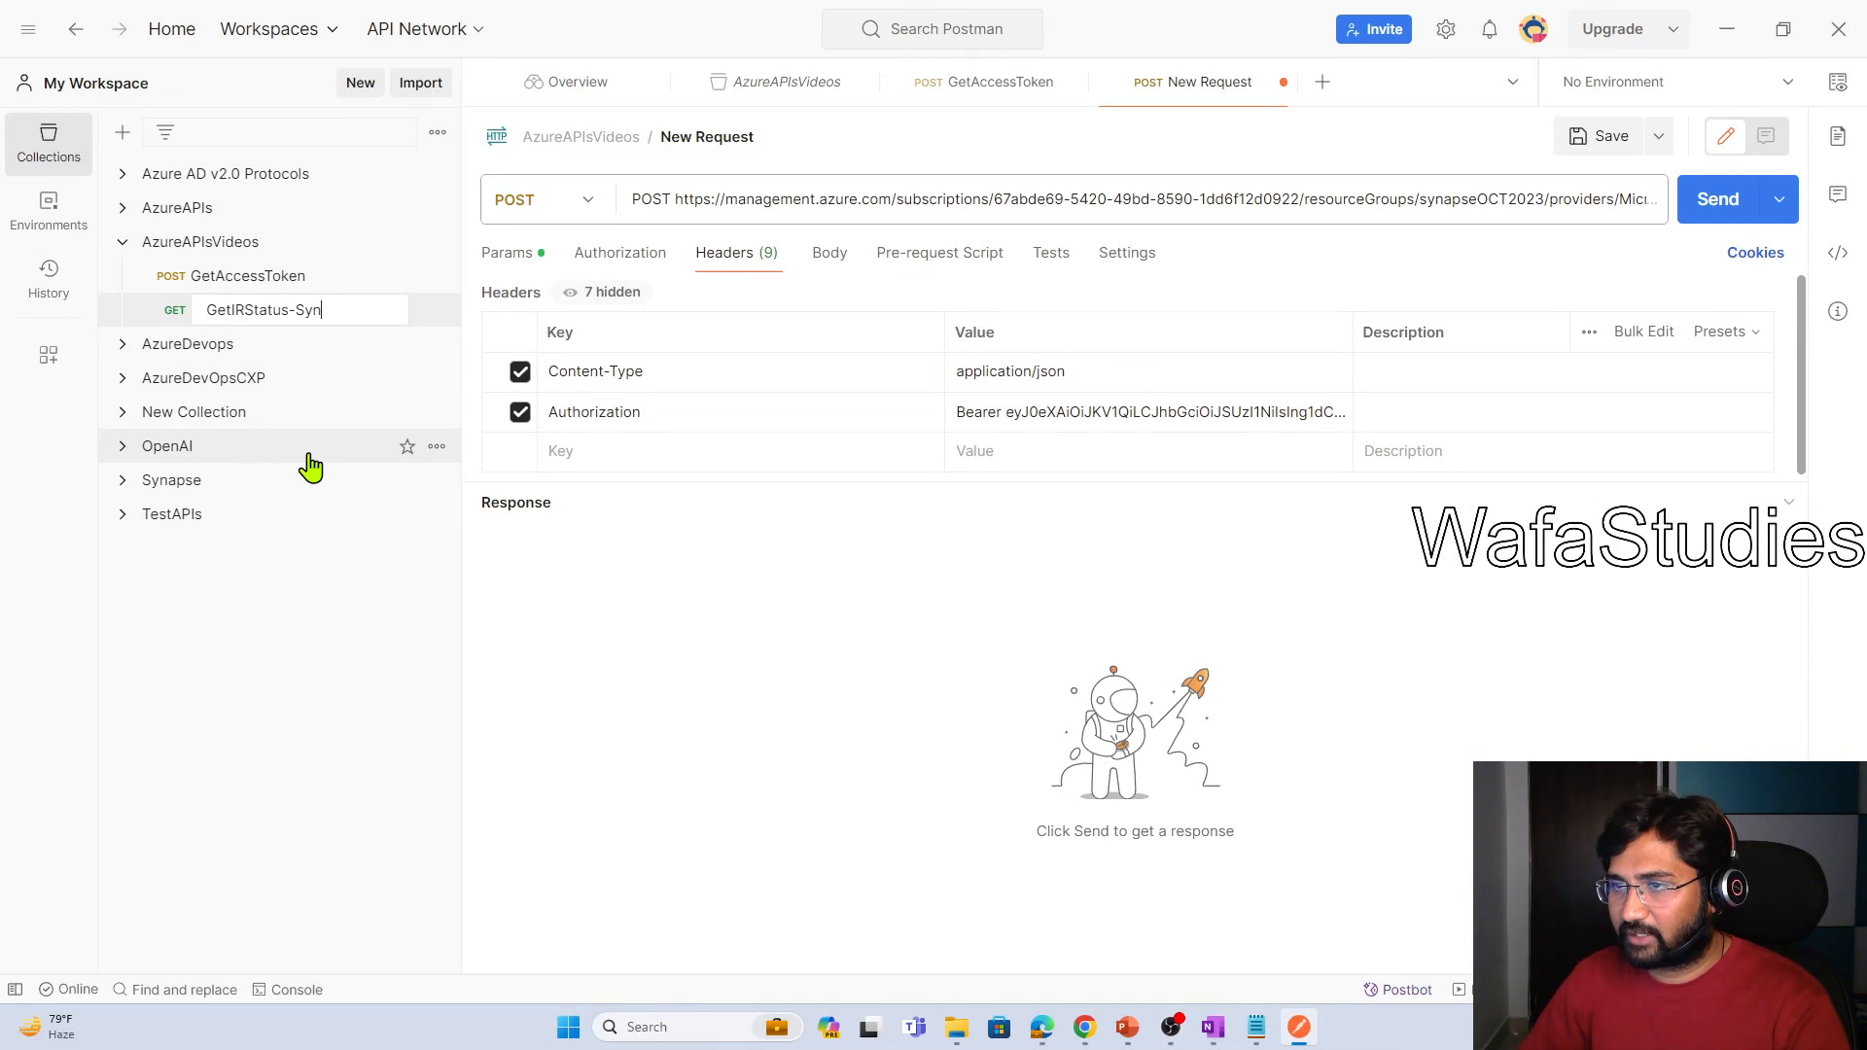
pyautogui.write('apse')
pyautogui.press('Return')
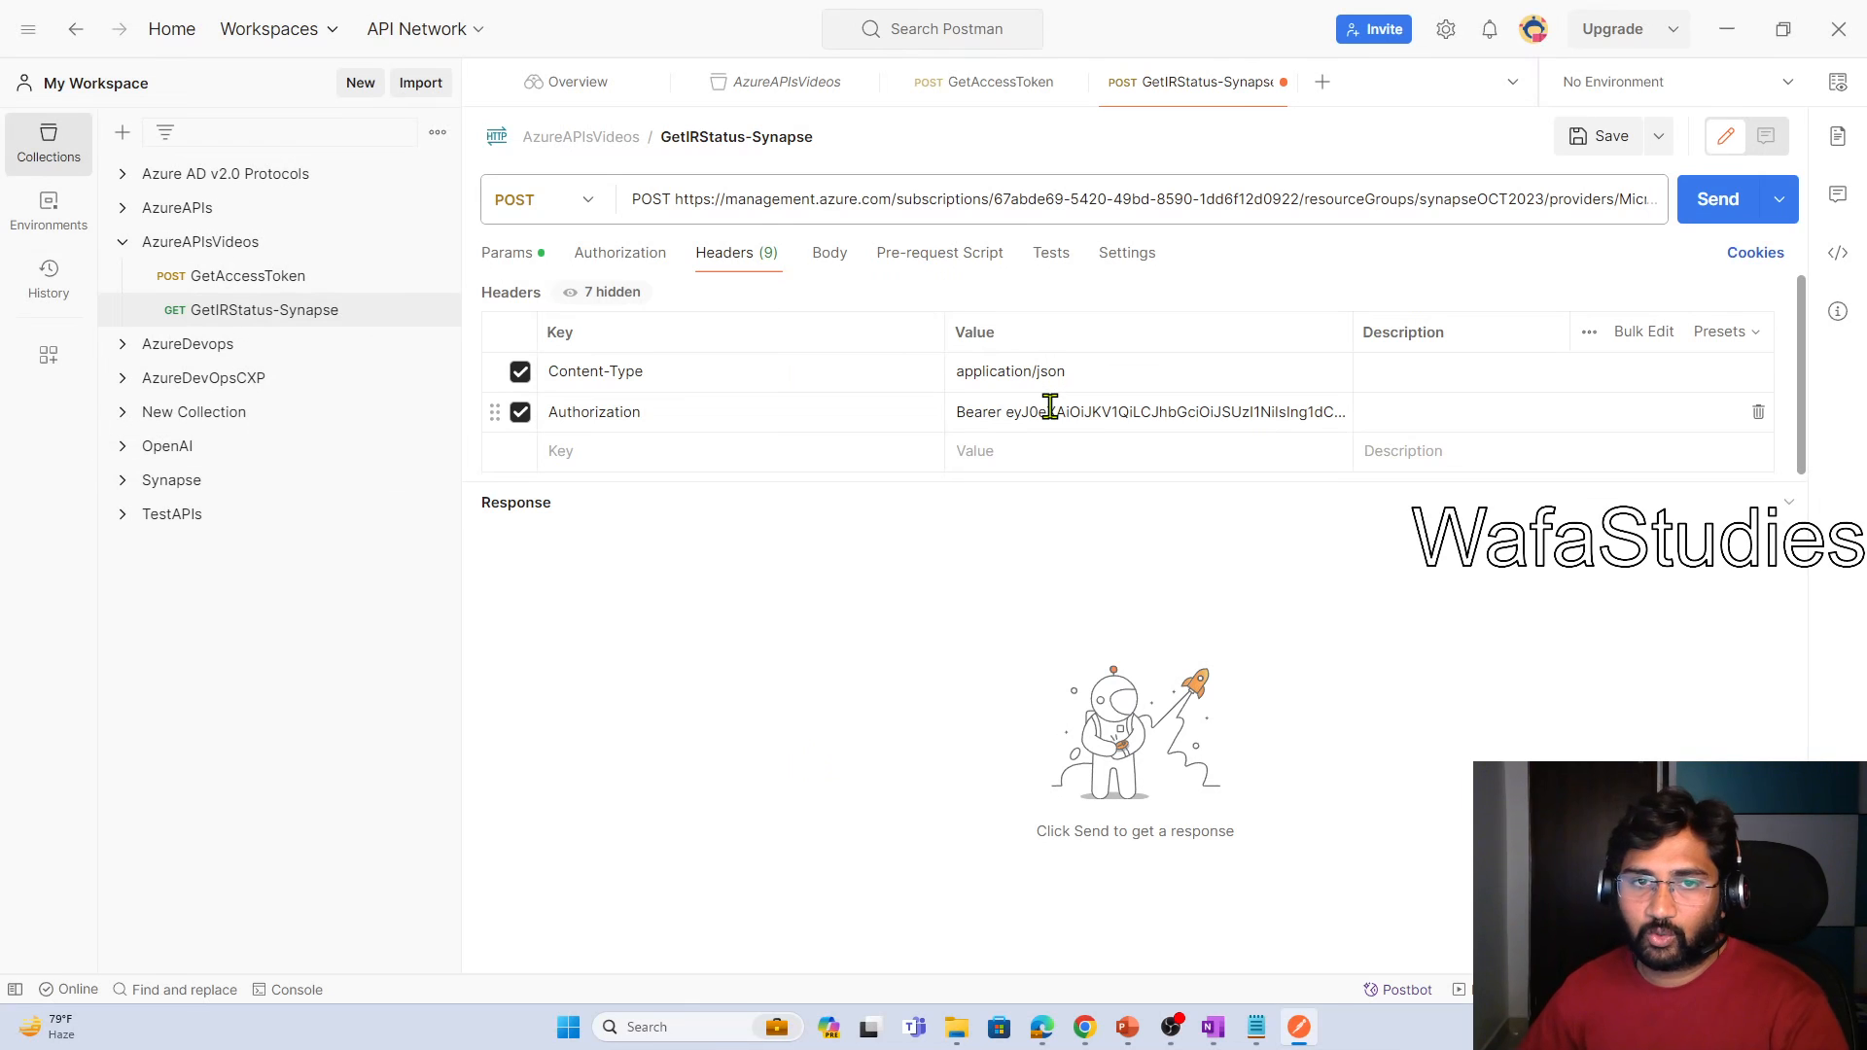
# Try to send the GetIRStatus-Synapse request, and check its authorization, query parameters and headers
pyautogui.click(301, 277)
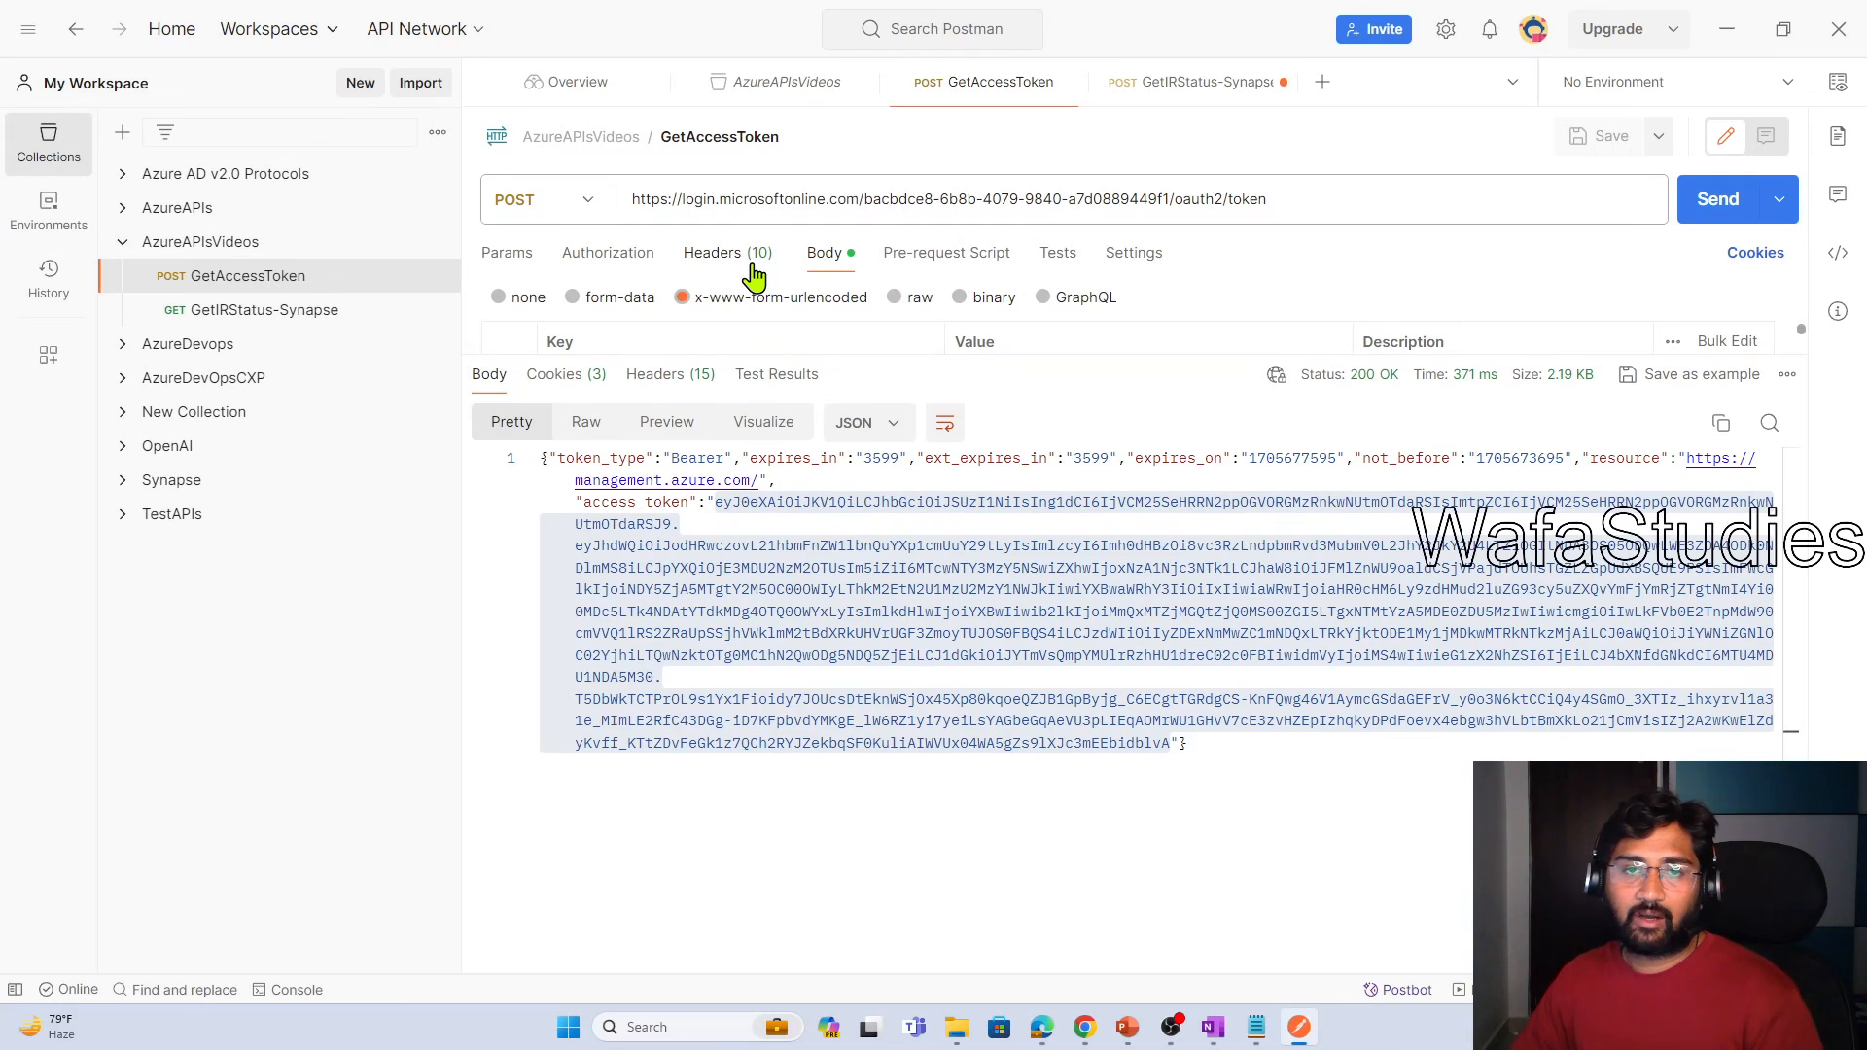
pyautogui.click(304, 325)
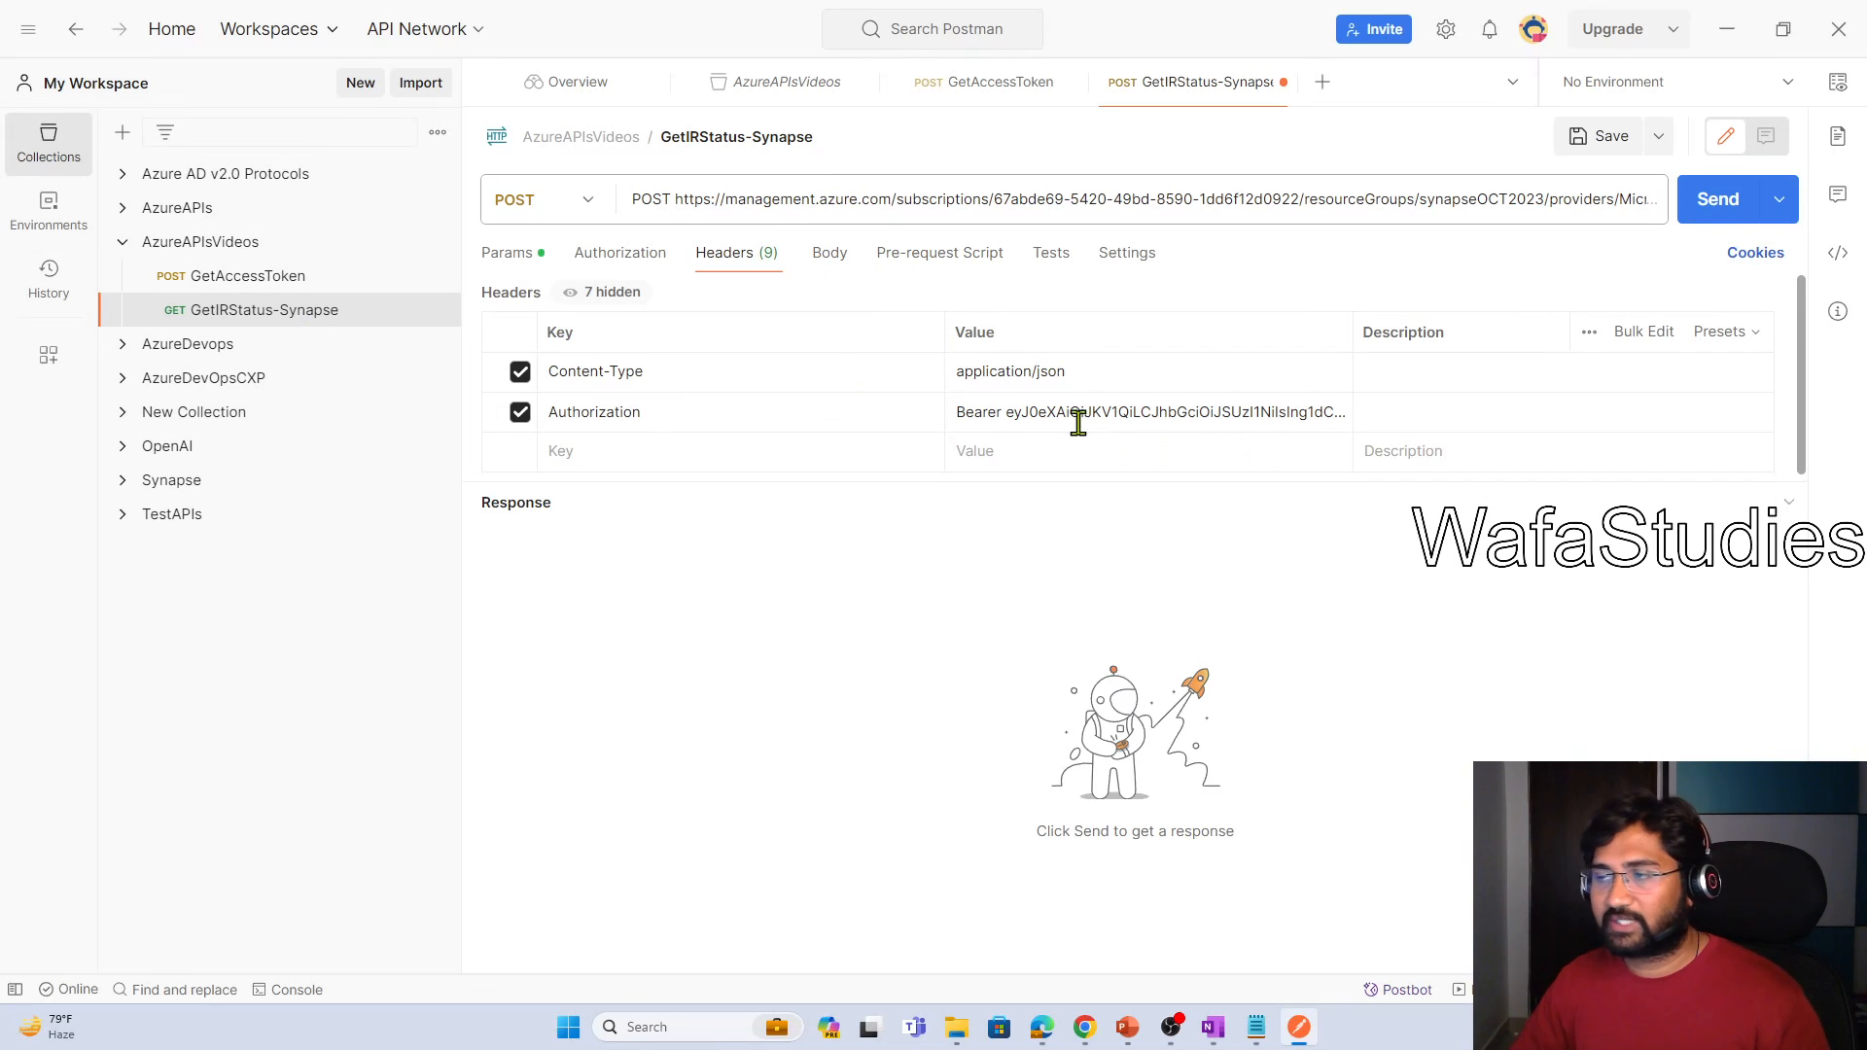
pyautogui.click(1719, 205)
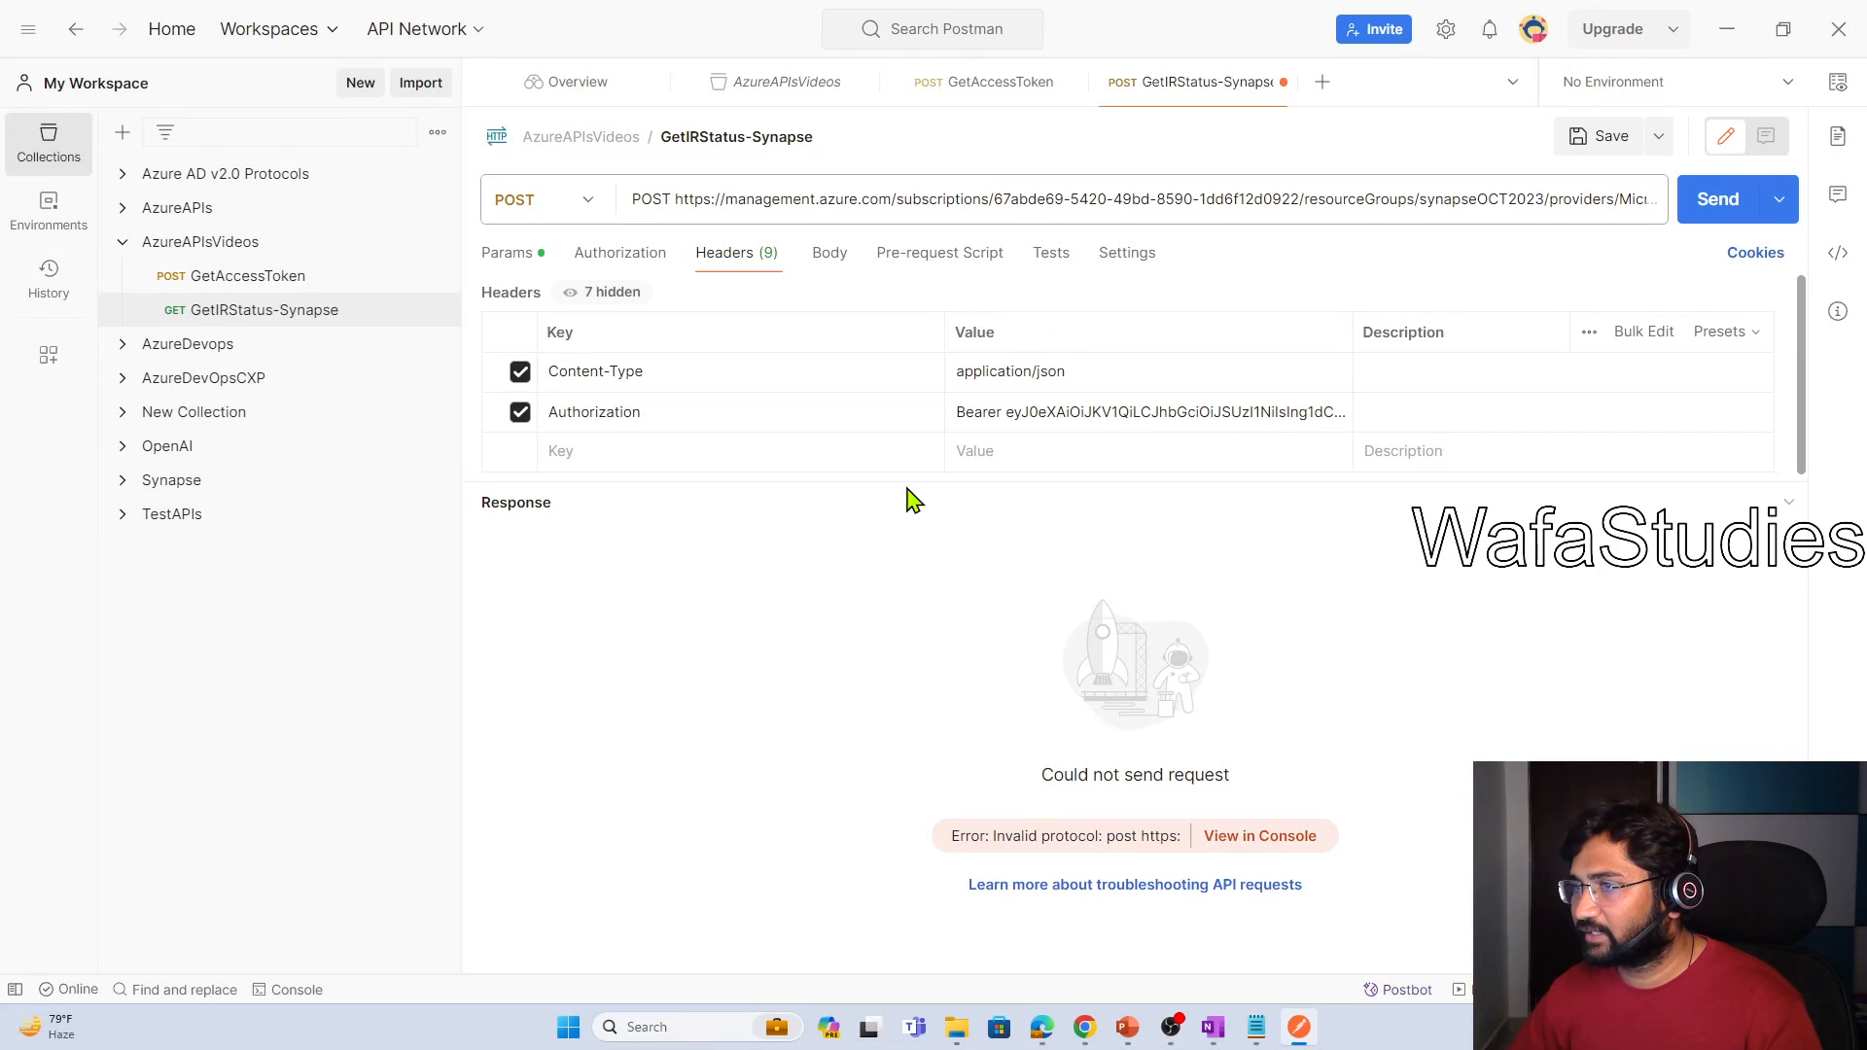
pyautogui.click(630, 260)
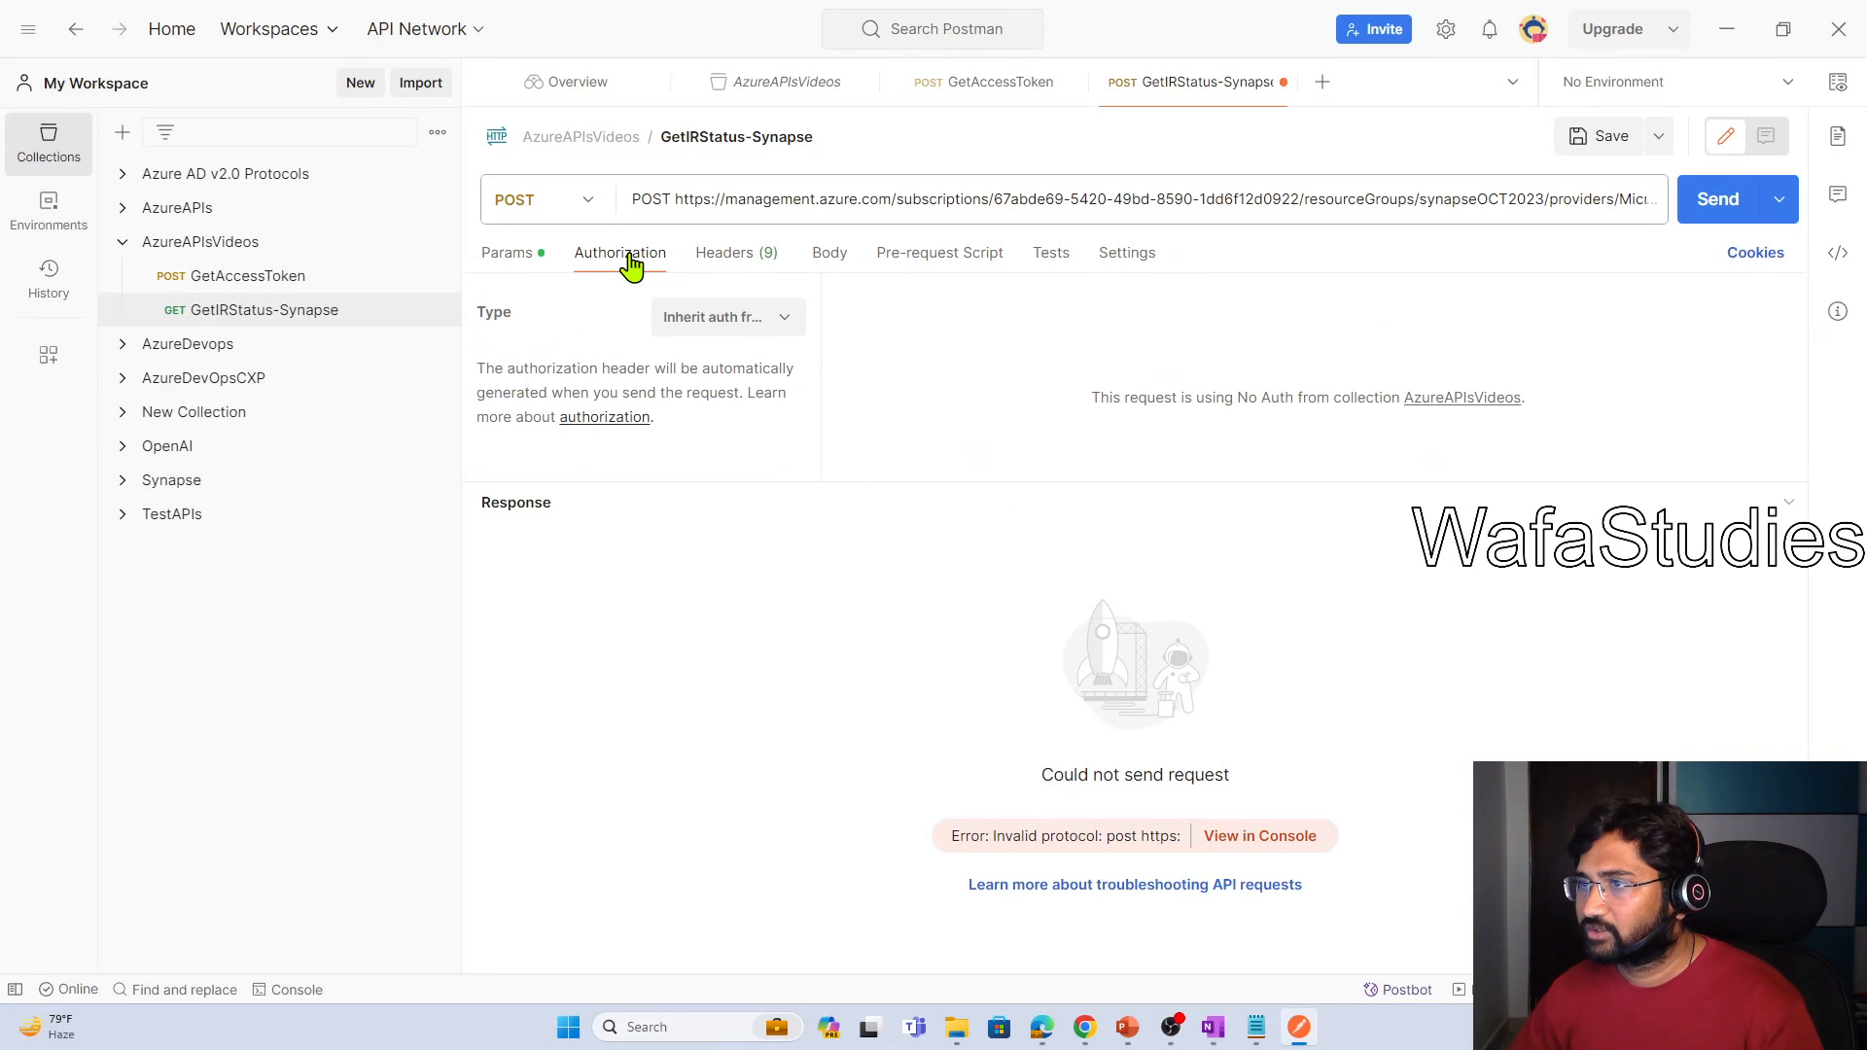
pyautogui.click(540, 264)
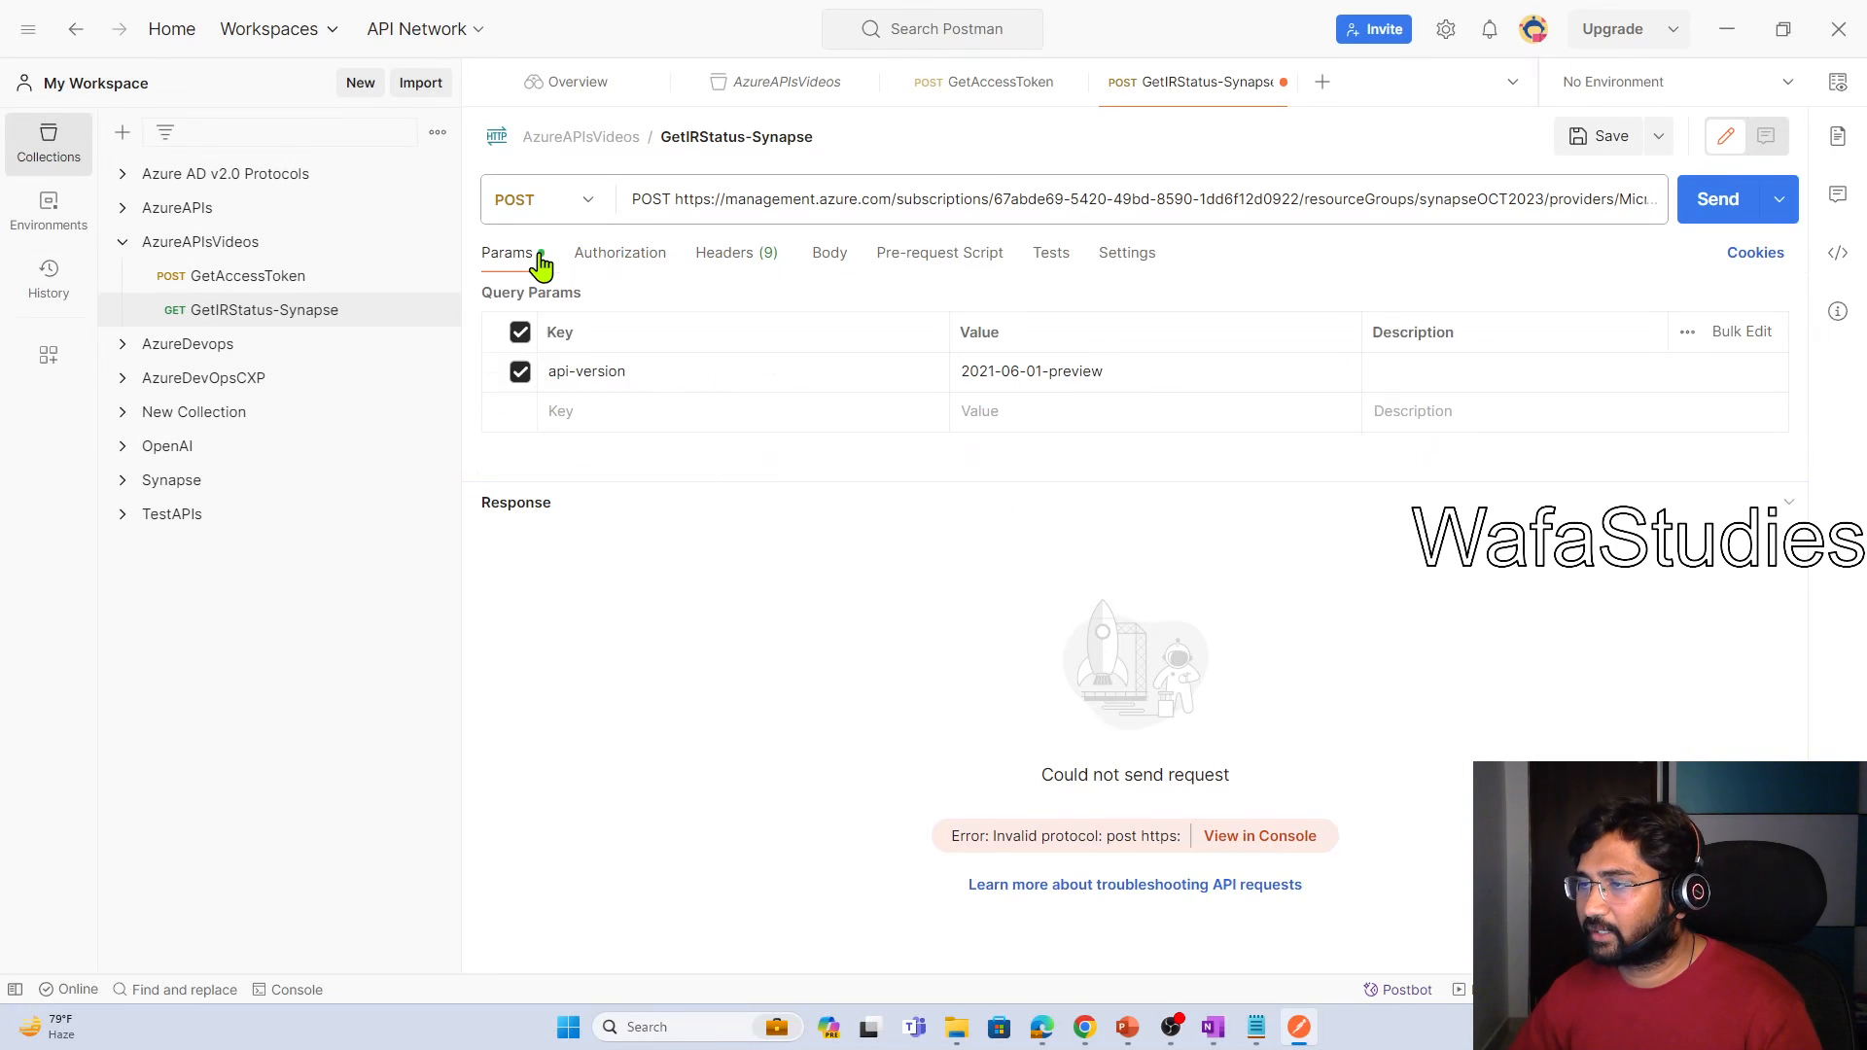
pyautogui.click(757, 268)
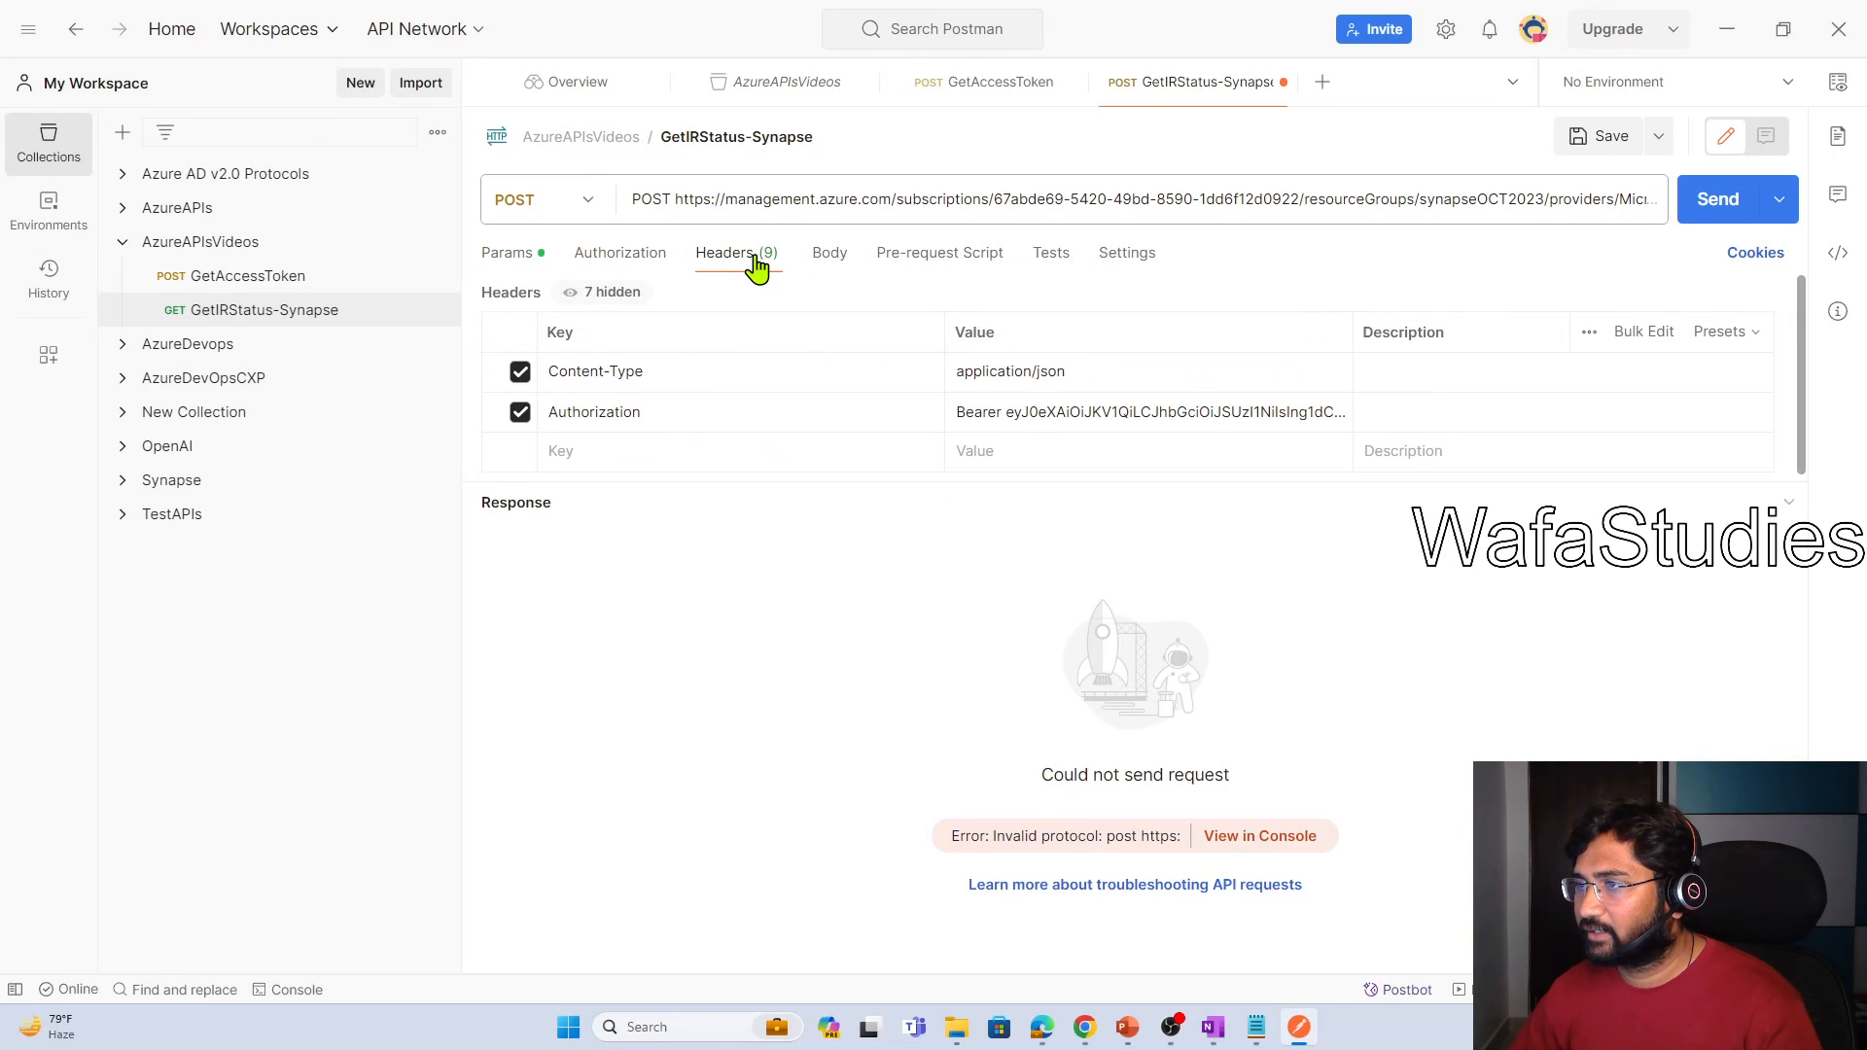
pyautogui.click(1177, 373)
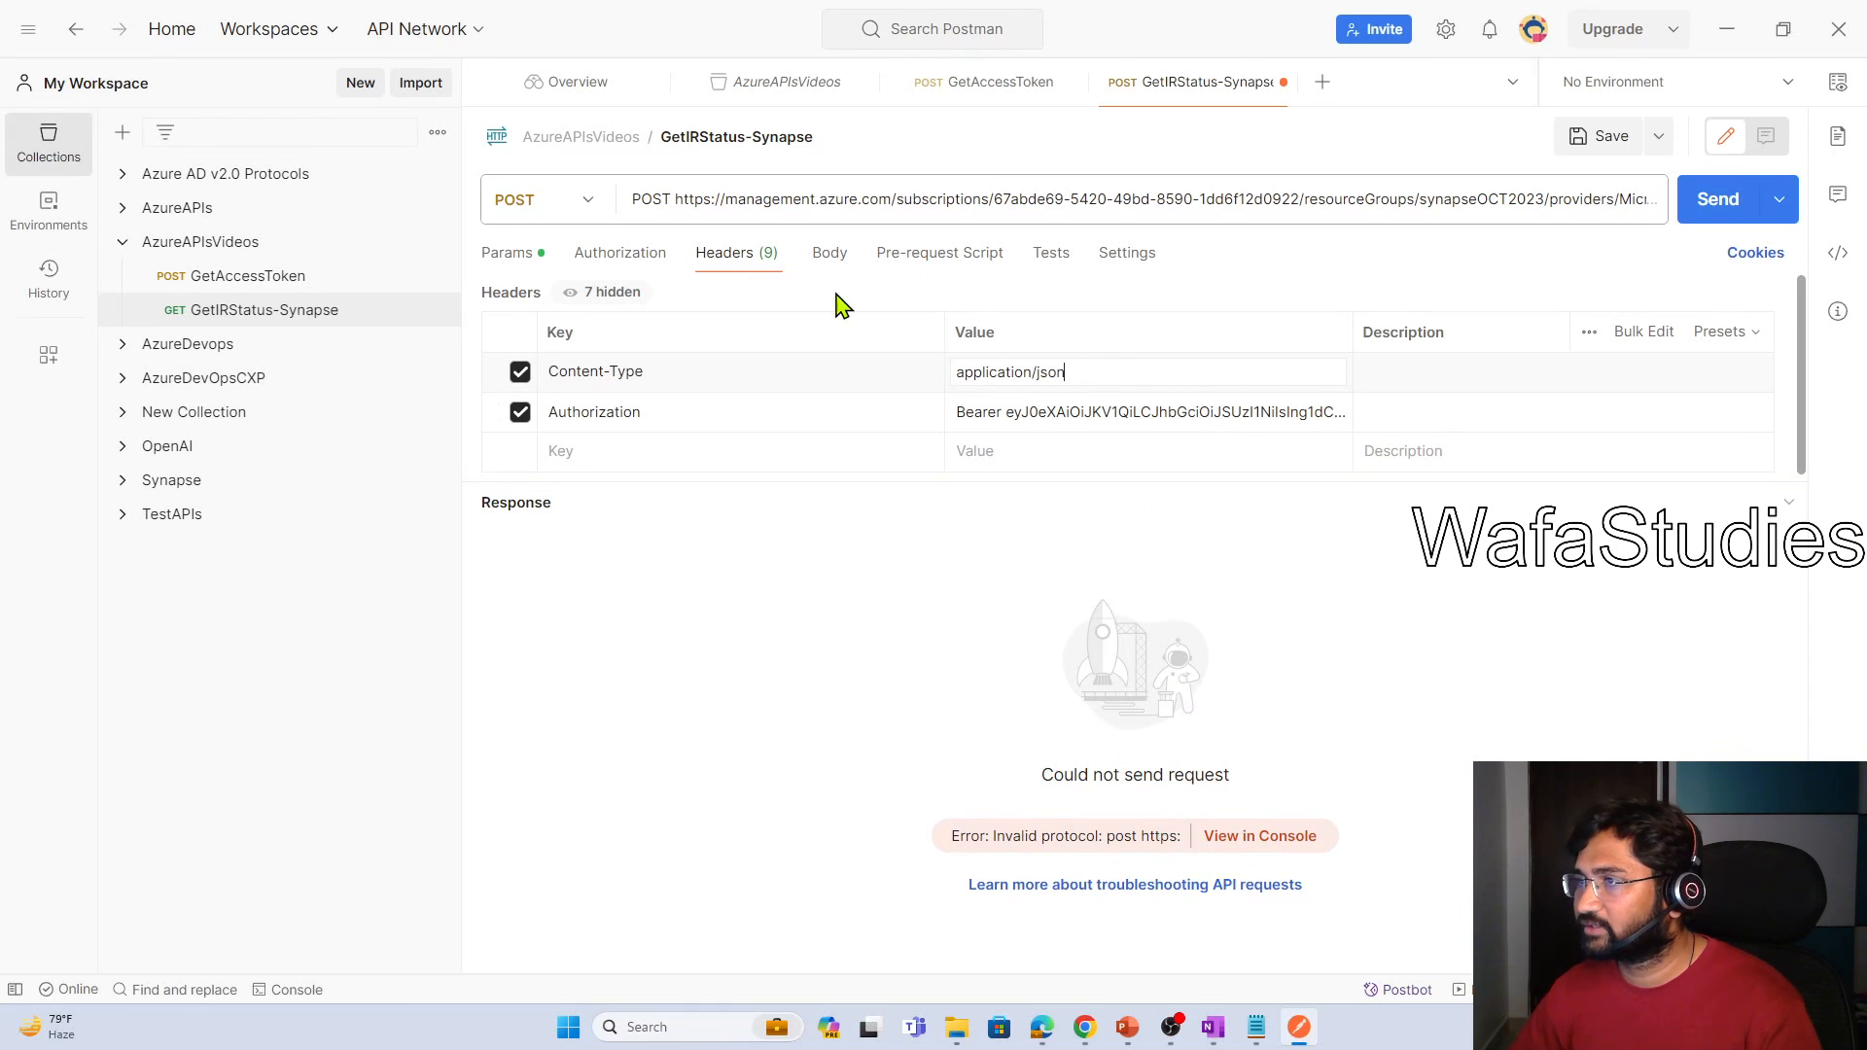
# Remove the leading word POST from the GetIRStatus-Synapse request URL and send the request
pyautogui.moveTo(677, 198); pyautogui.dragTo(633, 194)
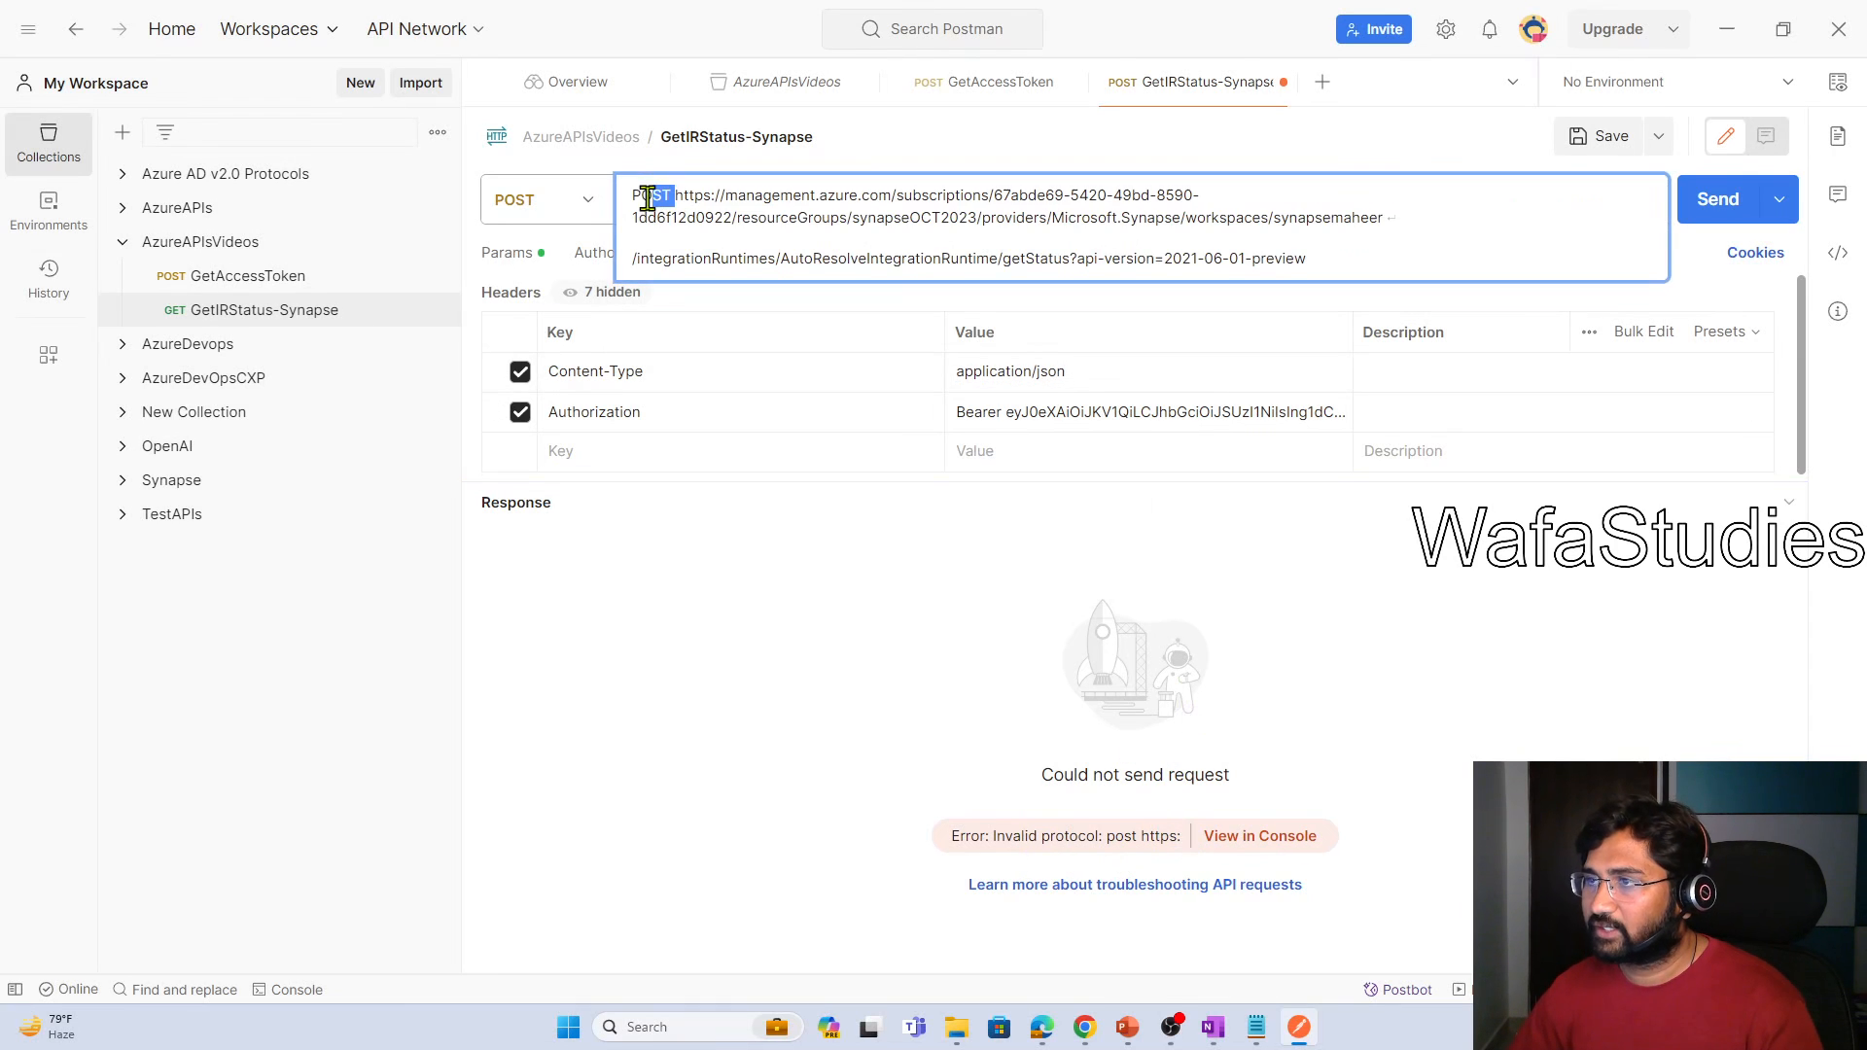
pyautogui.press('BackSpace')
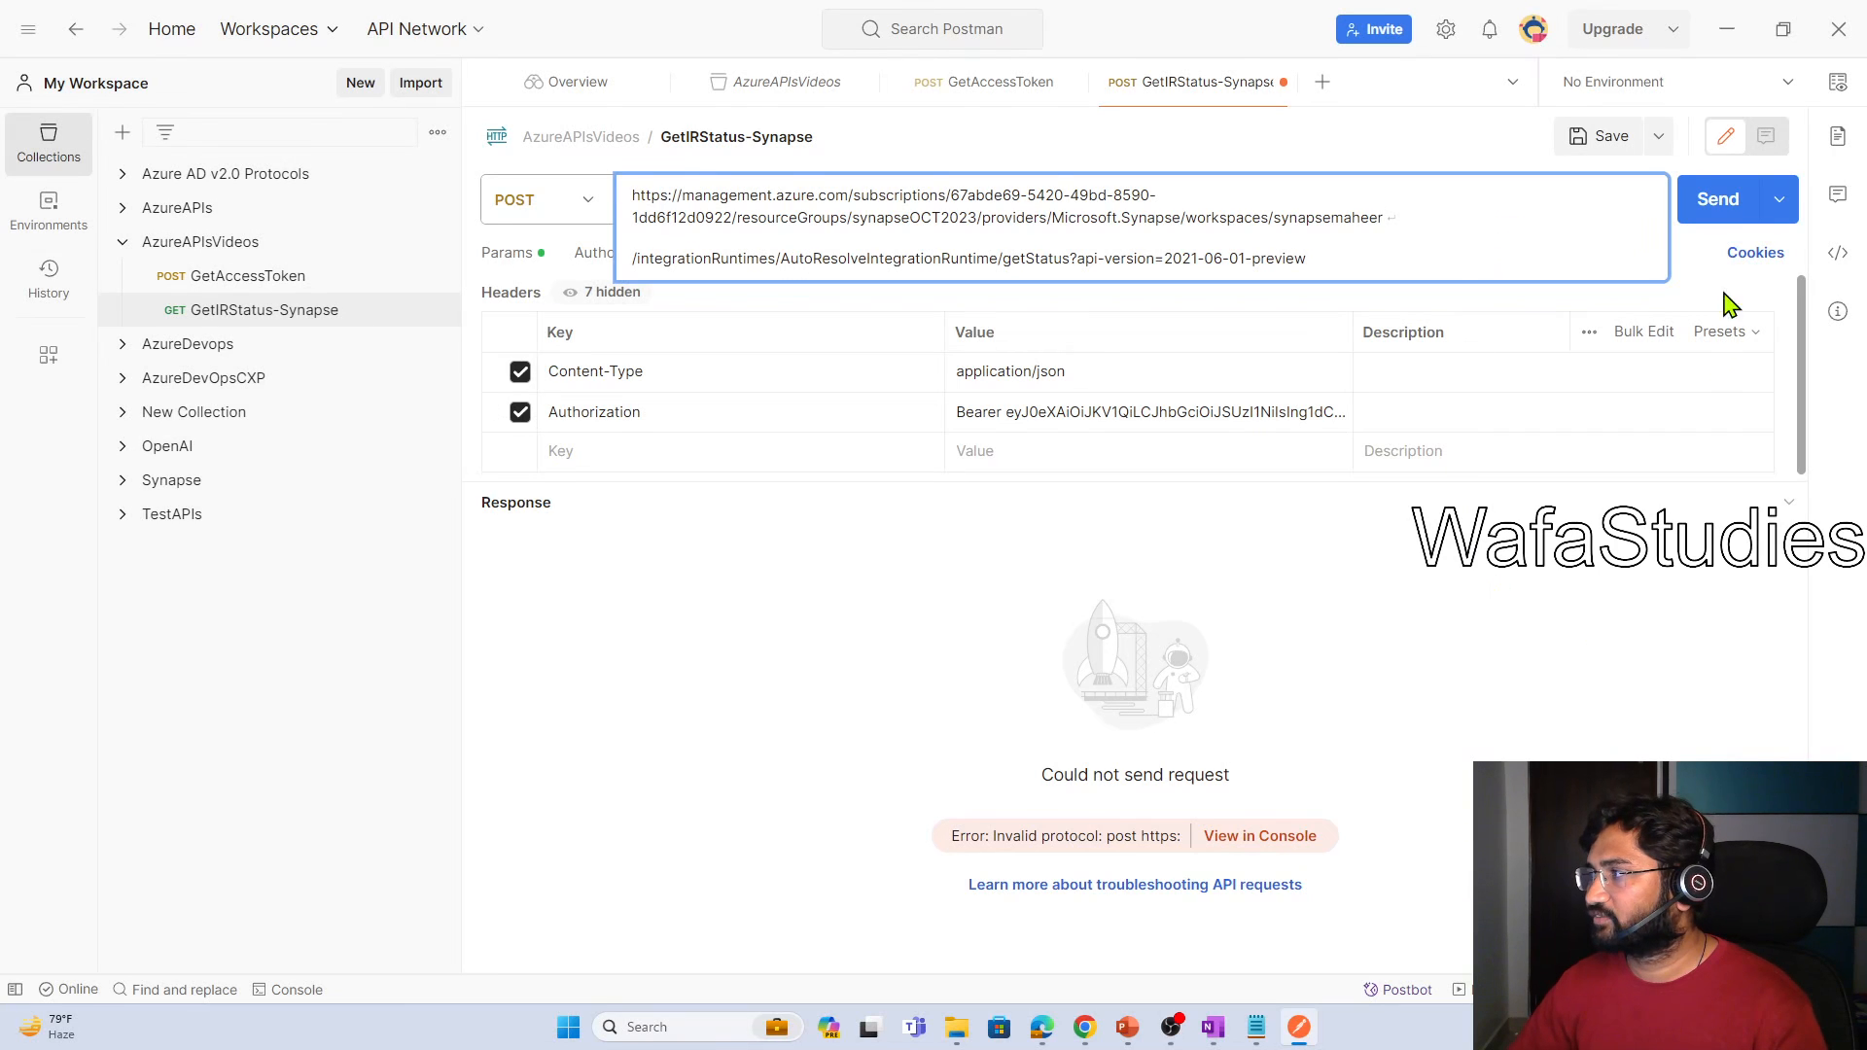
pyautogui.click(1729, 206)
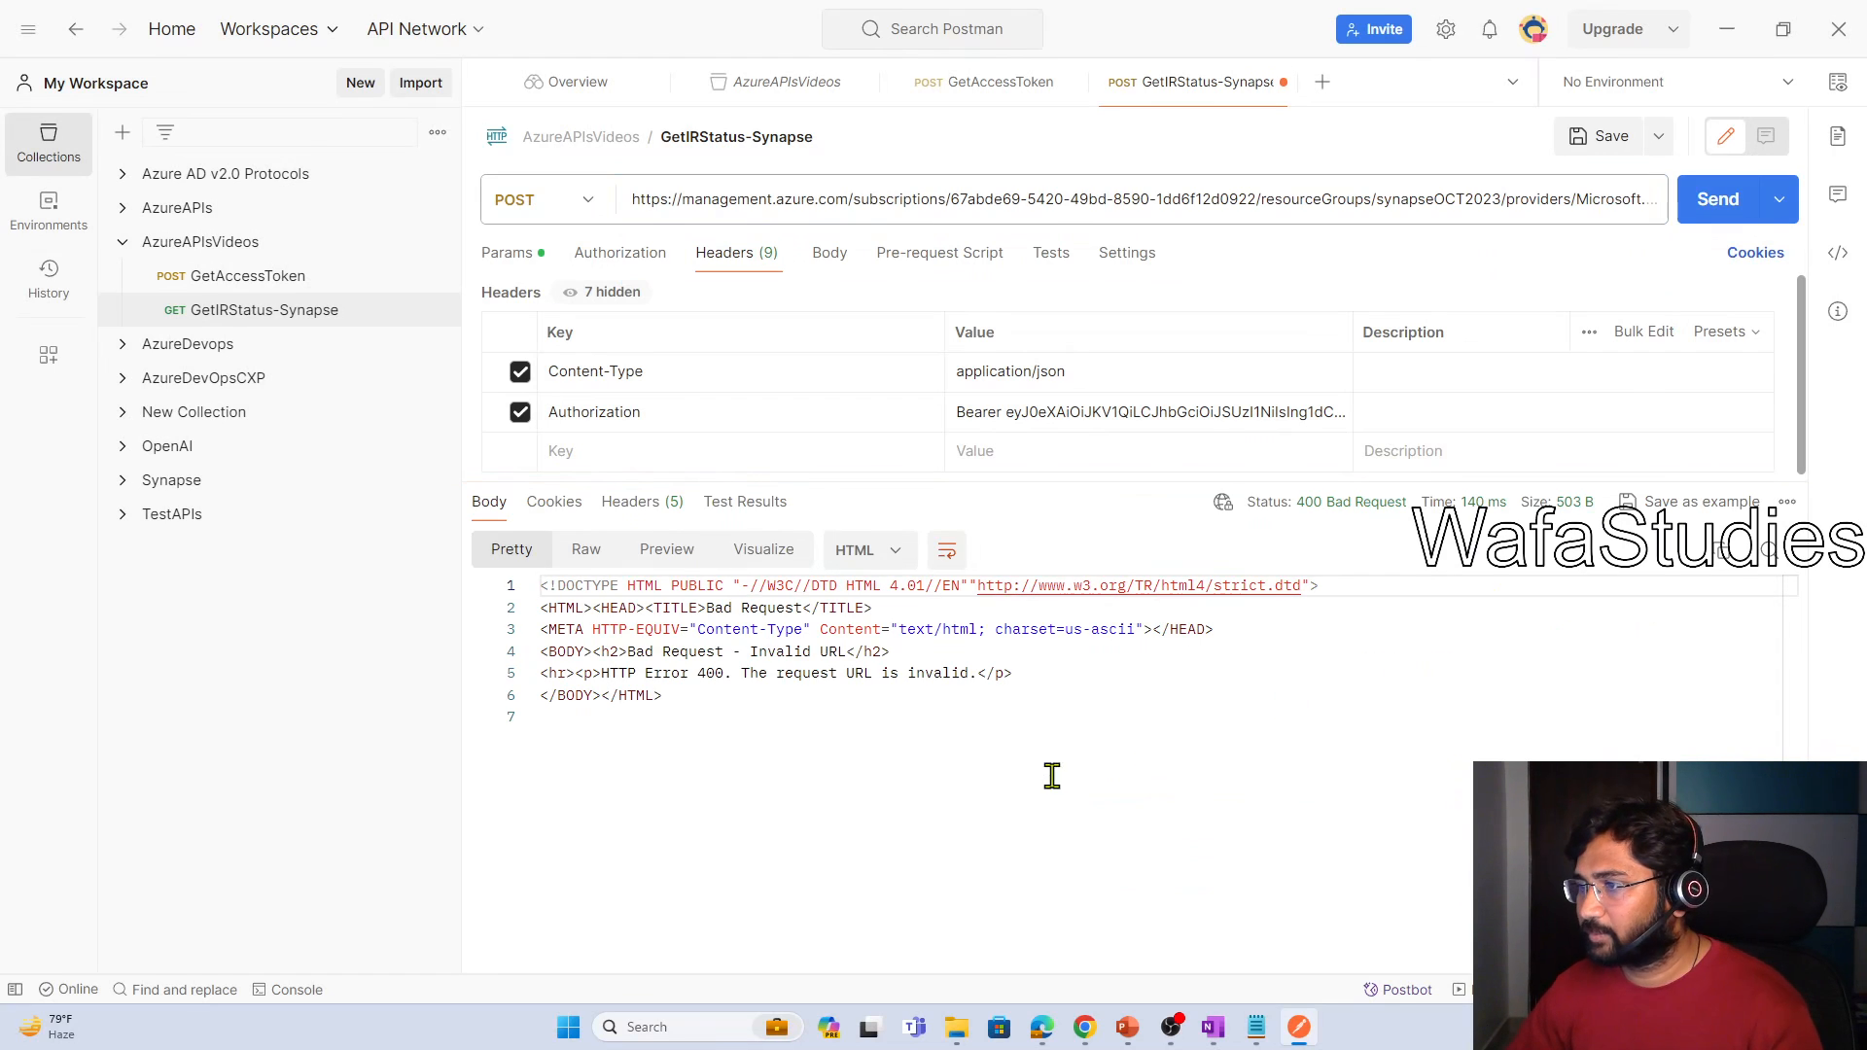
# Remove the line break after synapsemaheer in the request URL and send the request again
pyautogui.moveTo(709, 673); pyautogui.dragTo(860, 673)
pyautogui.click(1051, 201)
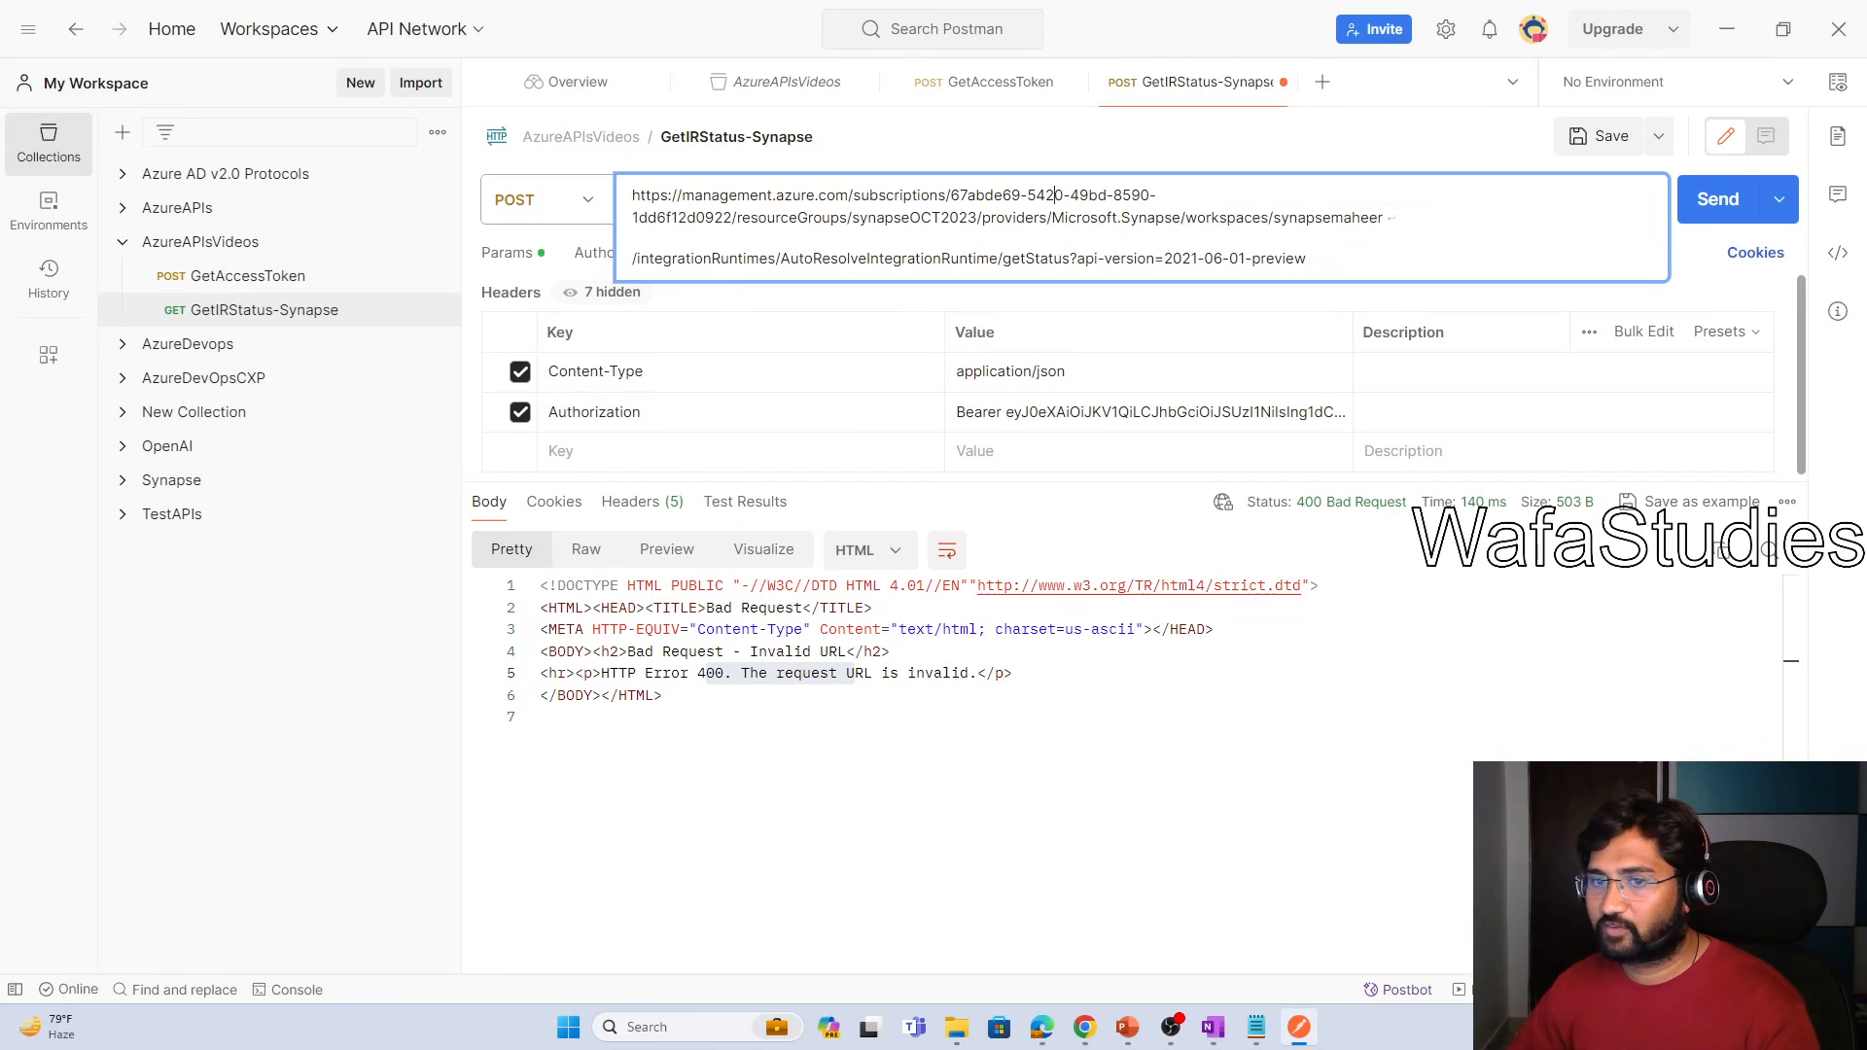
pyautogui.hotkey('alt', 'Tab')
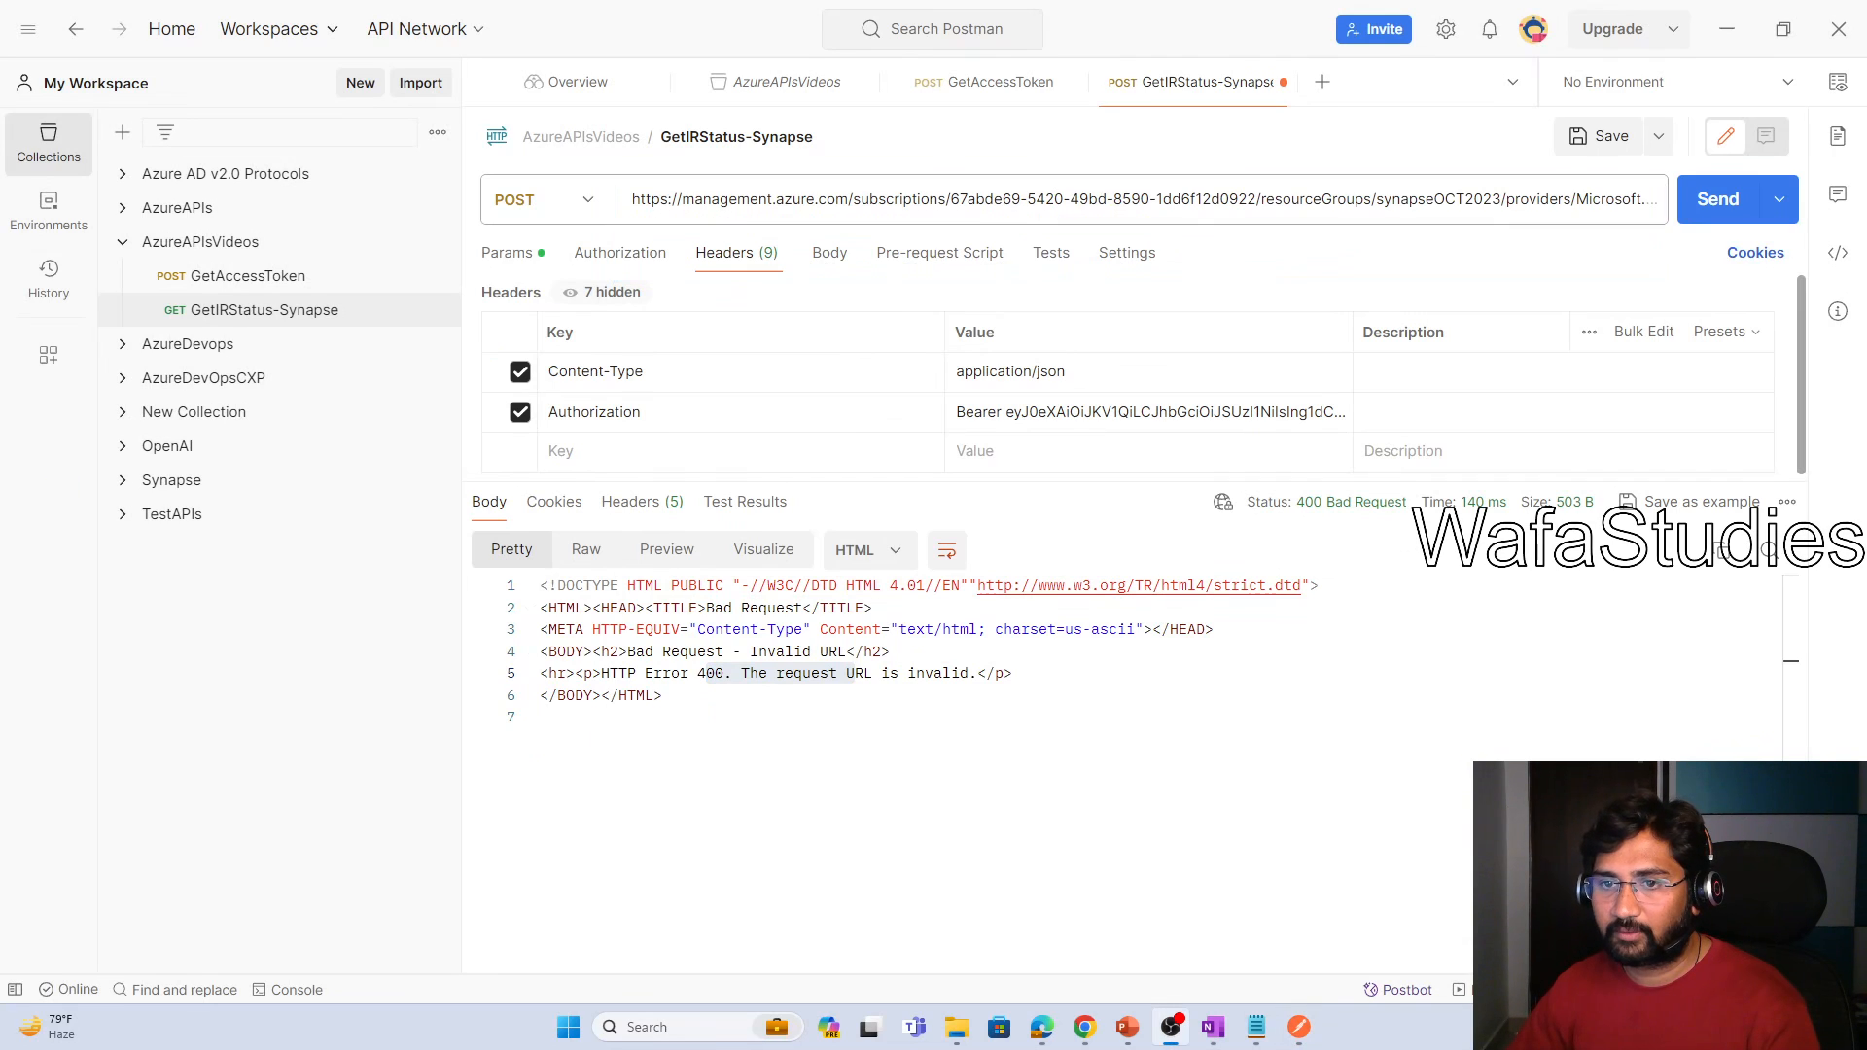
pyautogui.click(1463, 193)
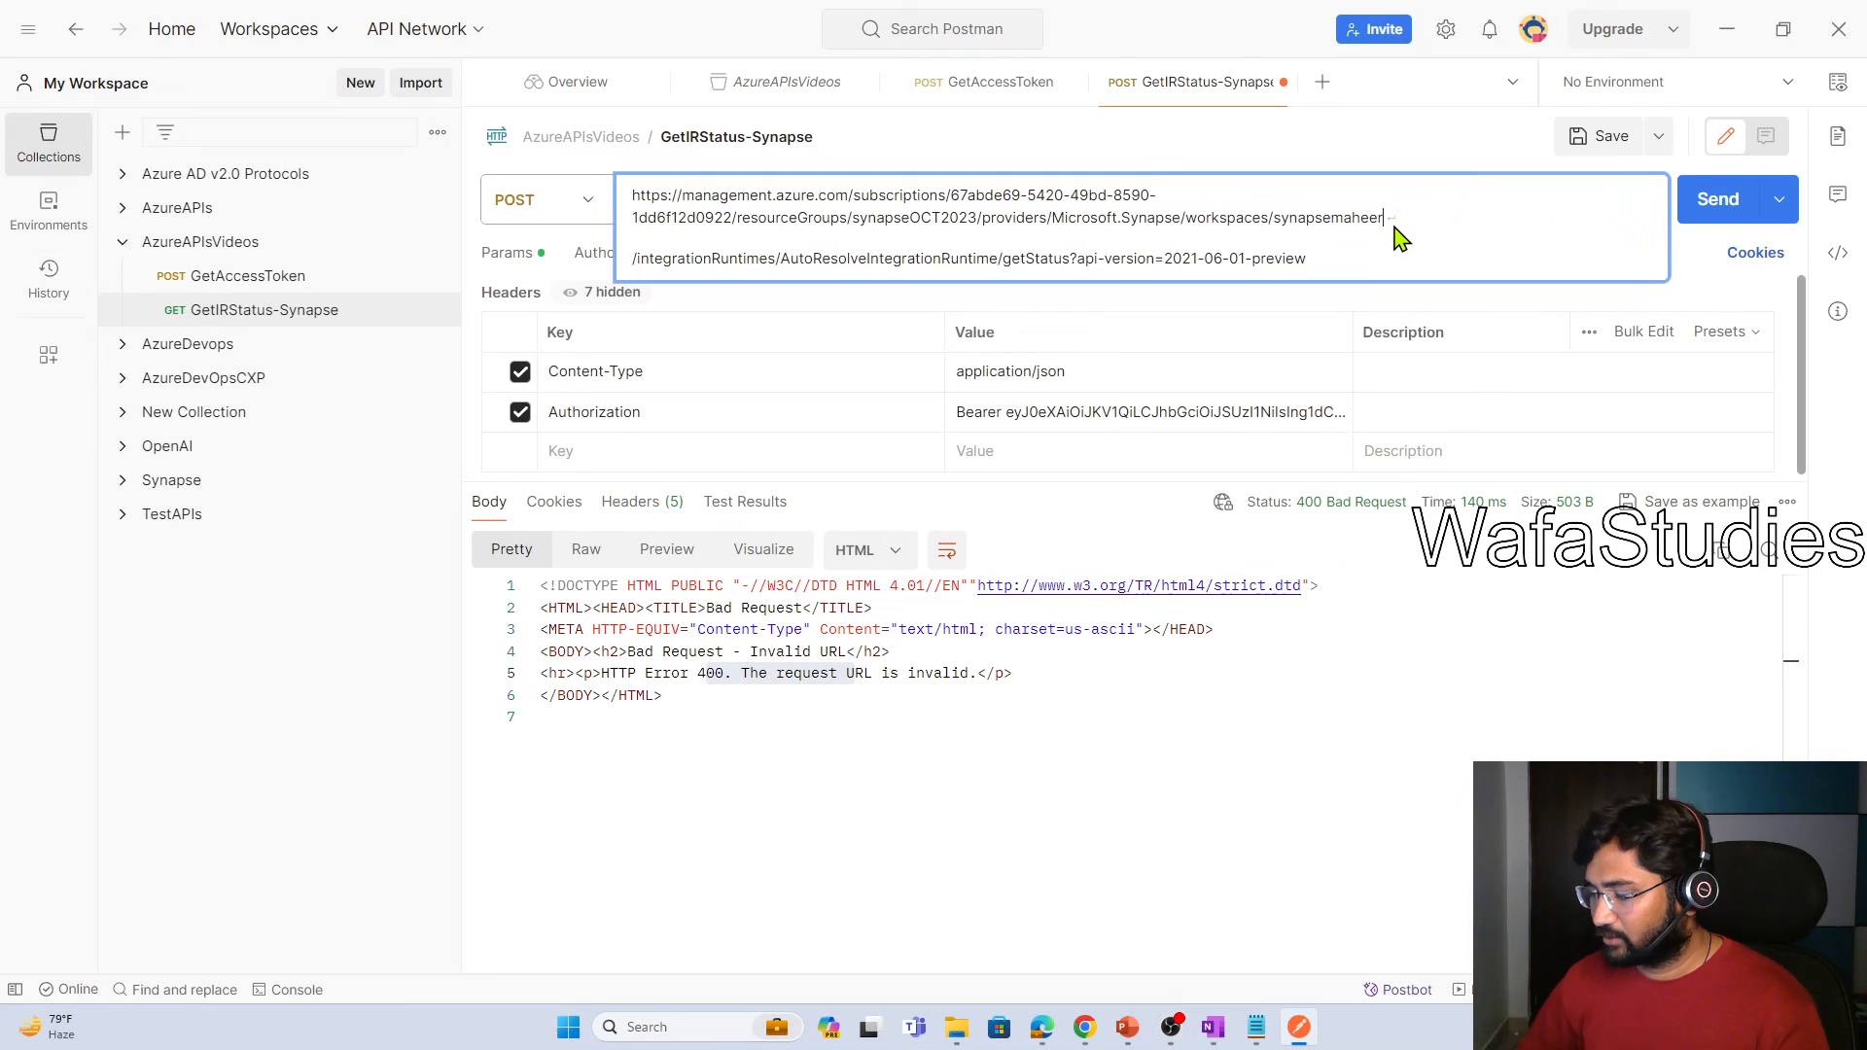
pyautogui.press('Delete')
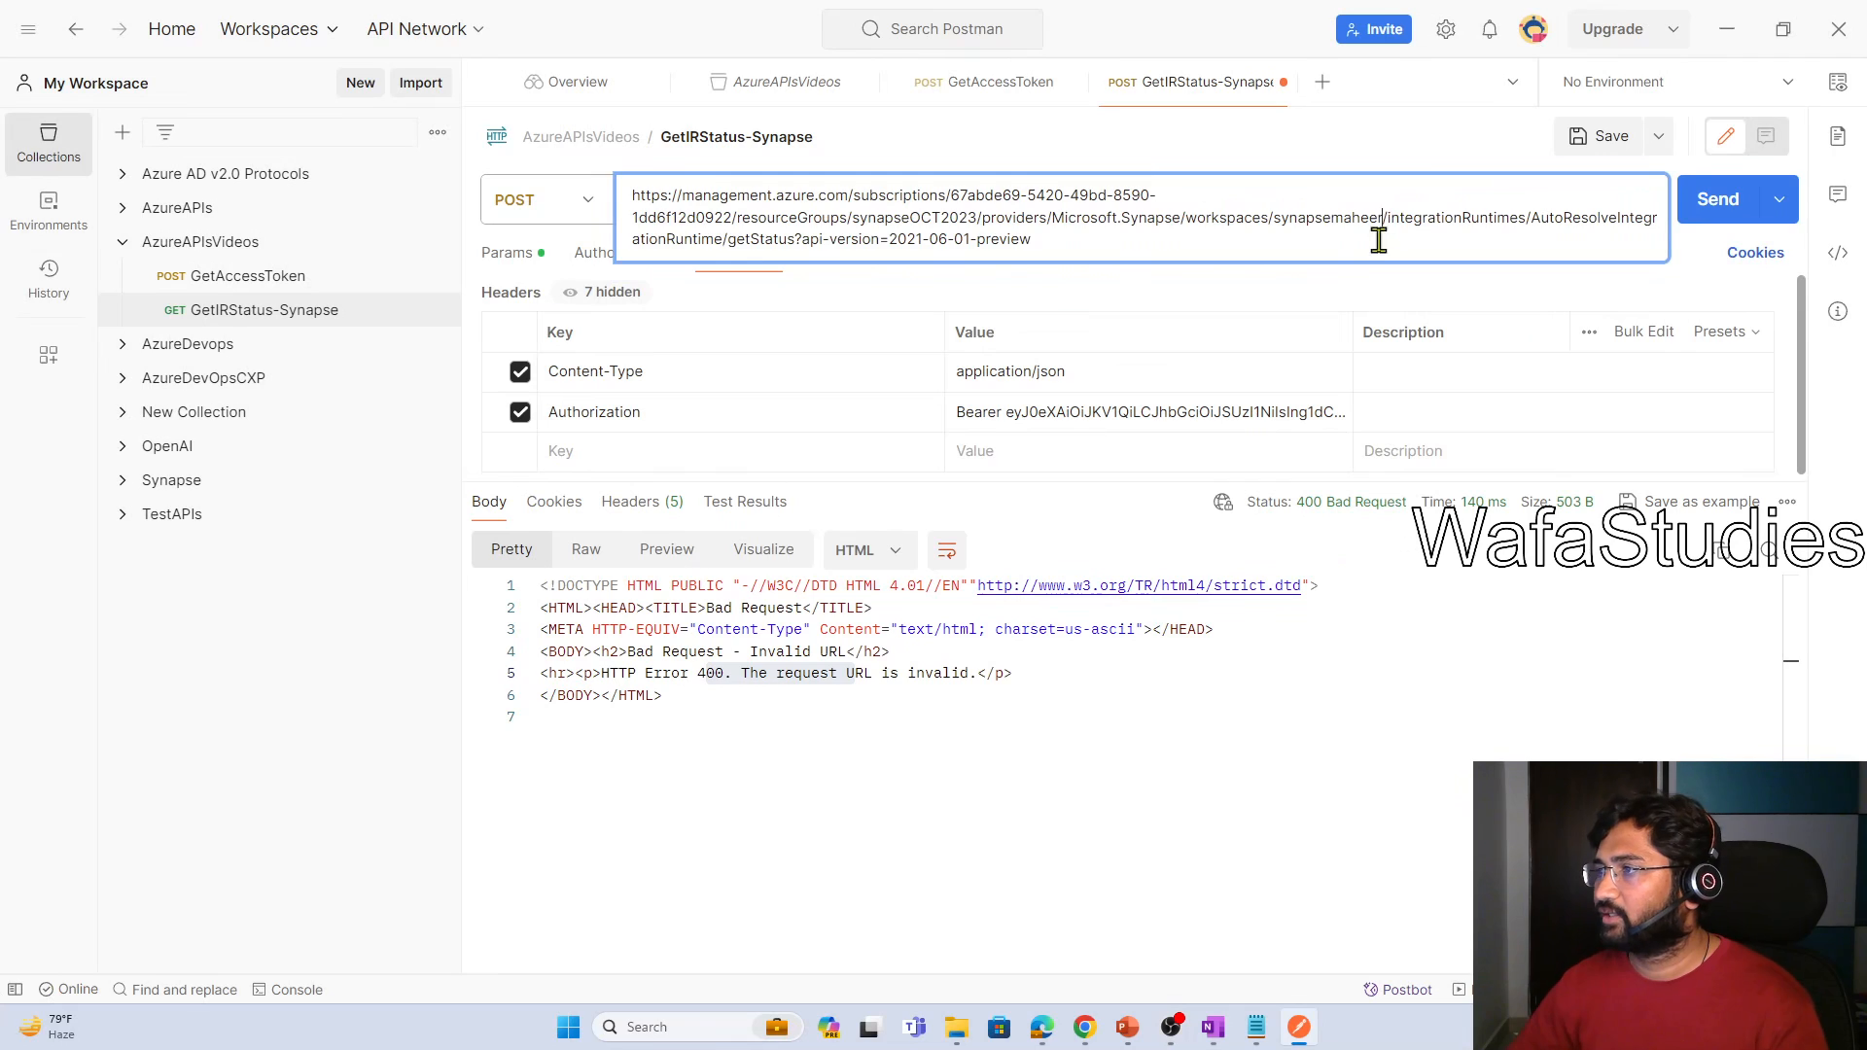
pyautogui.click(1363, 292)
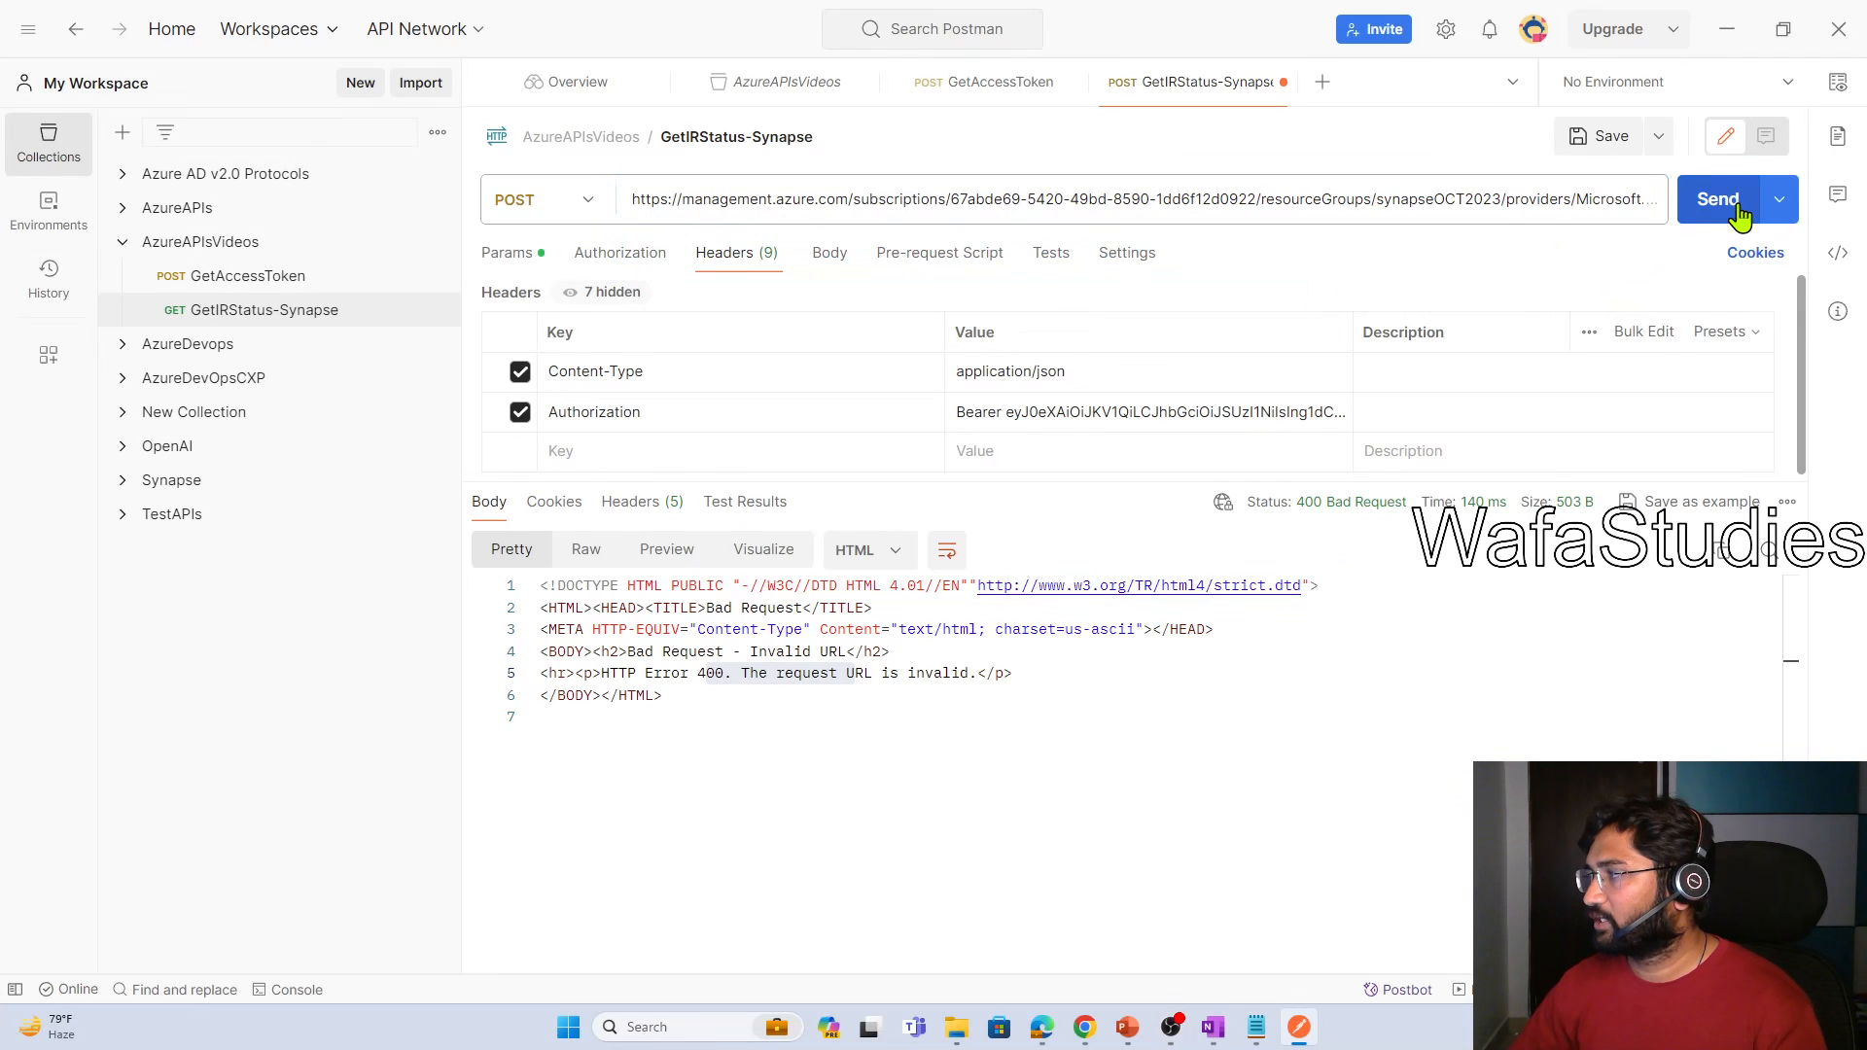
pyautogui.click(1702, 199)
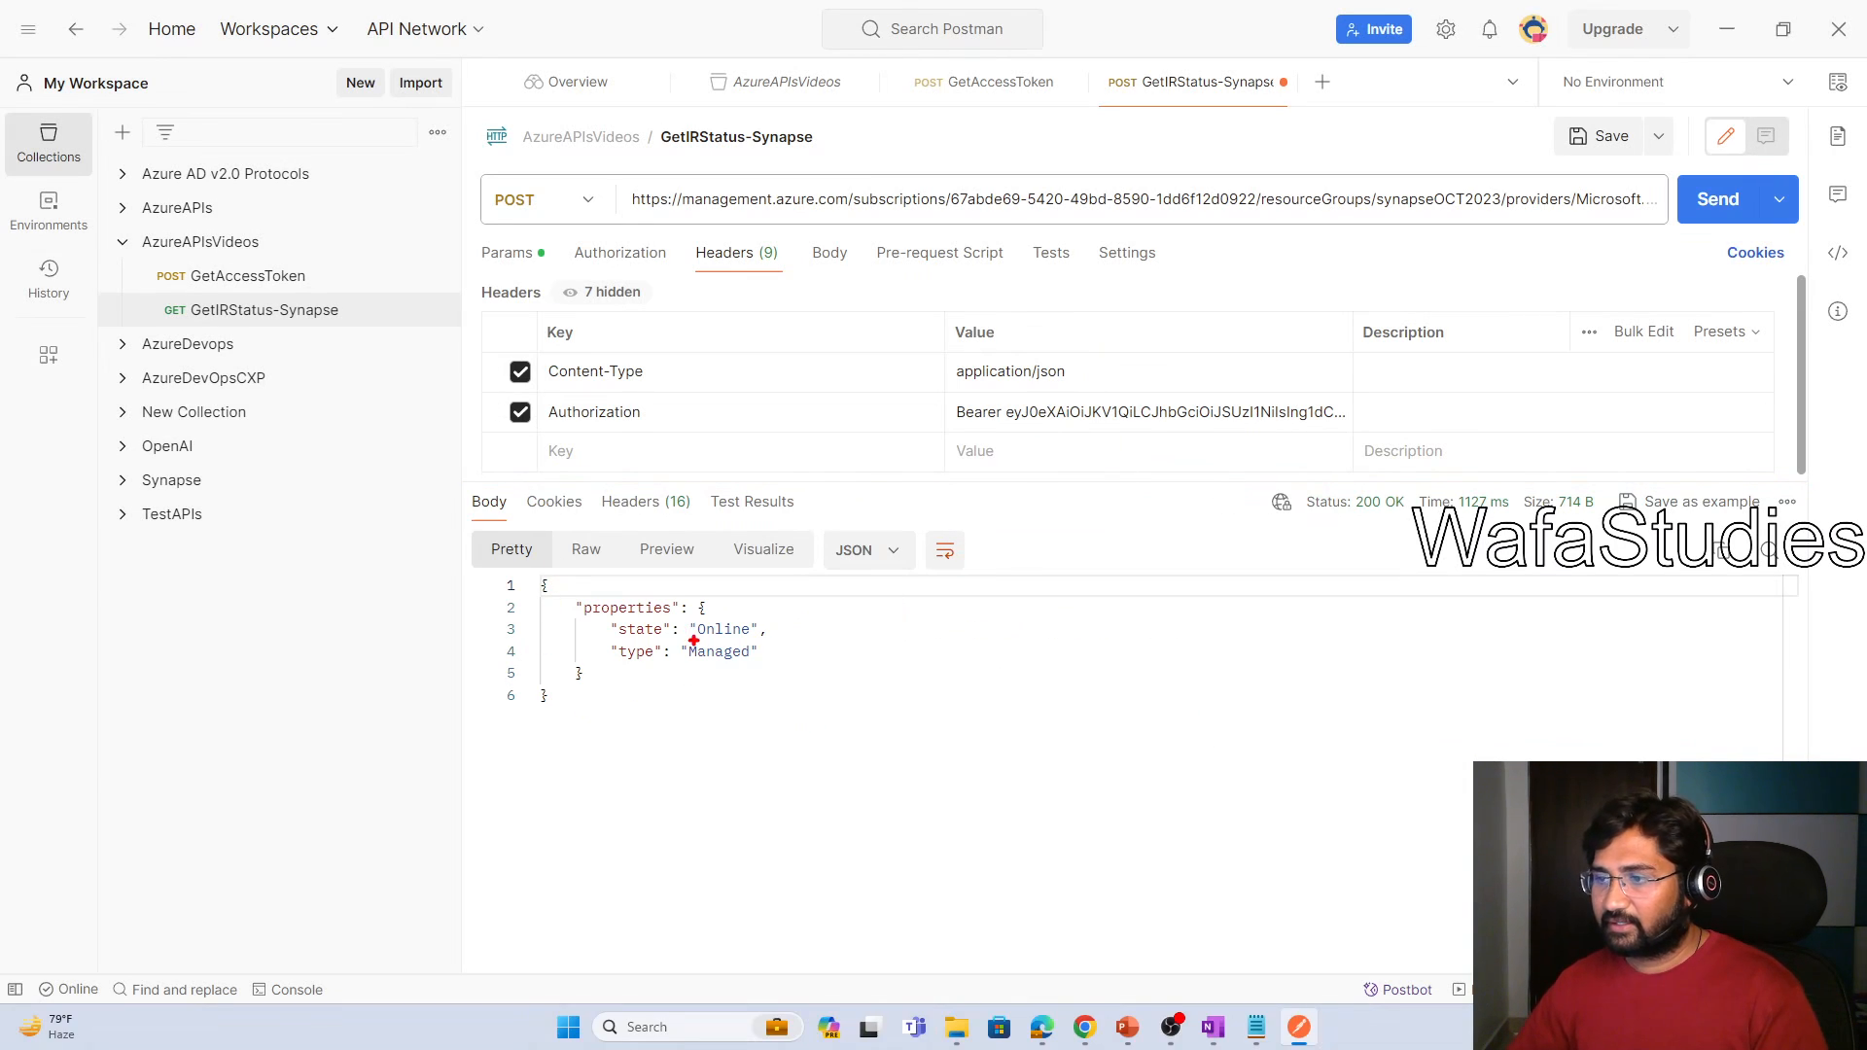
# Compare the state in the Postman response with the article's sample response and the integration runtime's status in Synapse Studio
pyautogui.moveTo(684, 616); pyautogui.dragTo(826, 642)
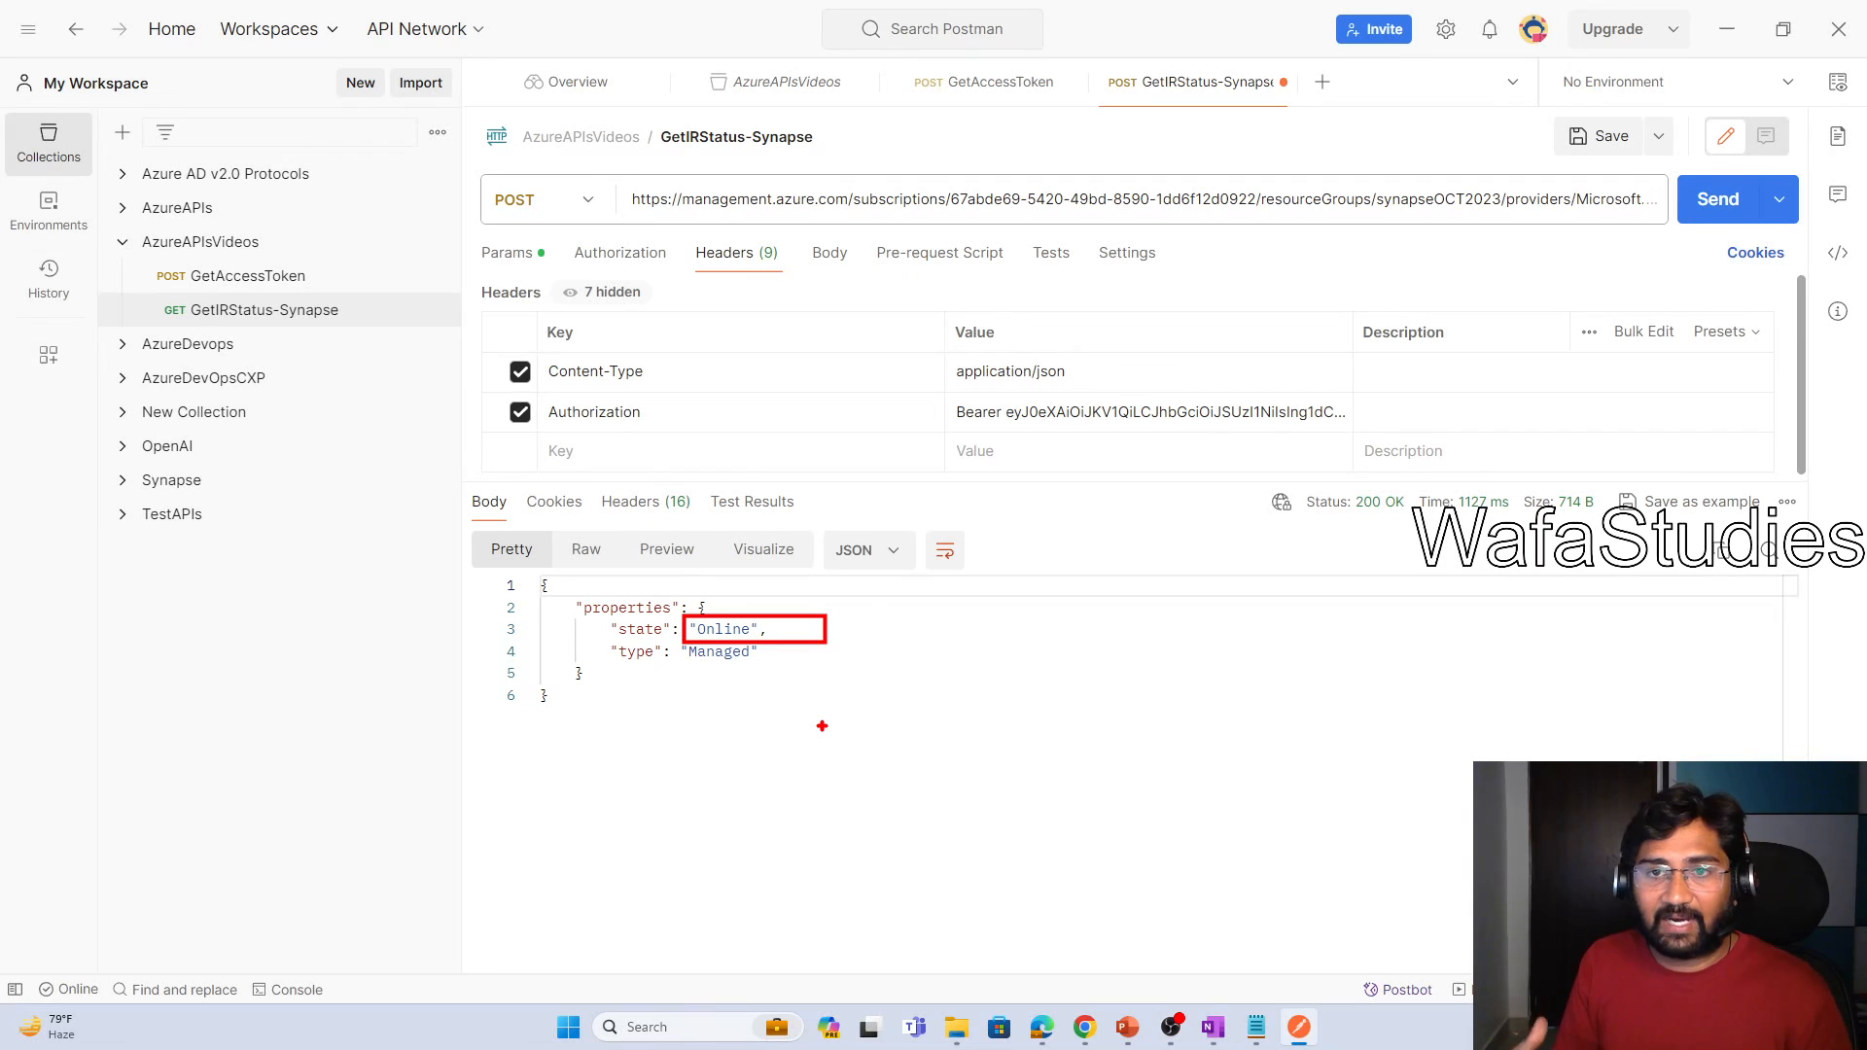
pyautogui.click(1041, 1030)
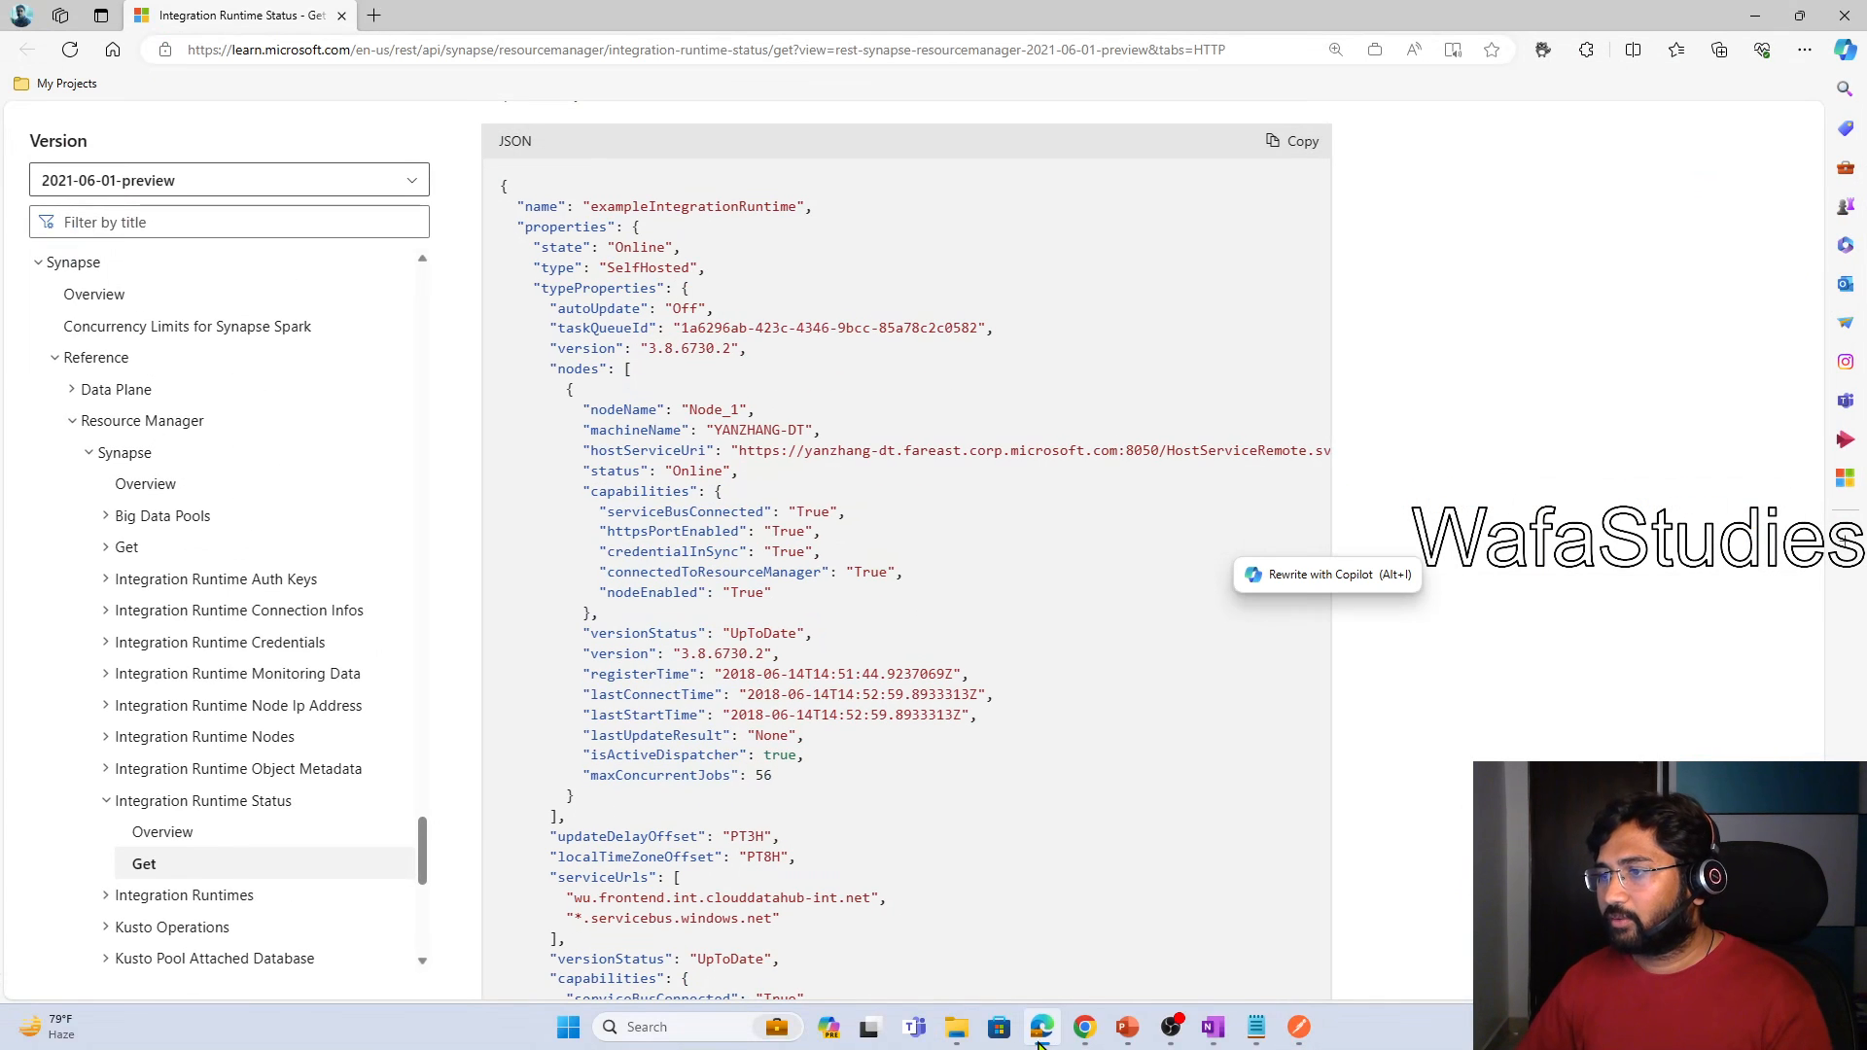
pyautogui.click(1087, 1029)
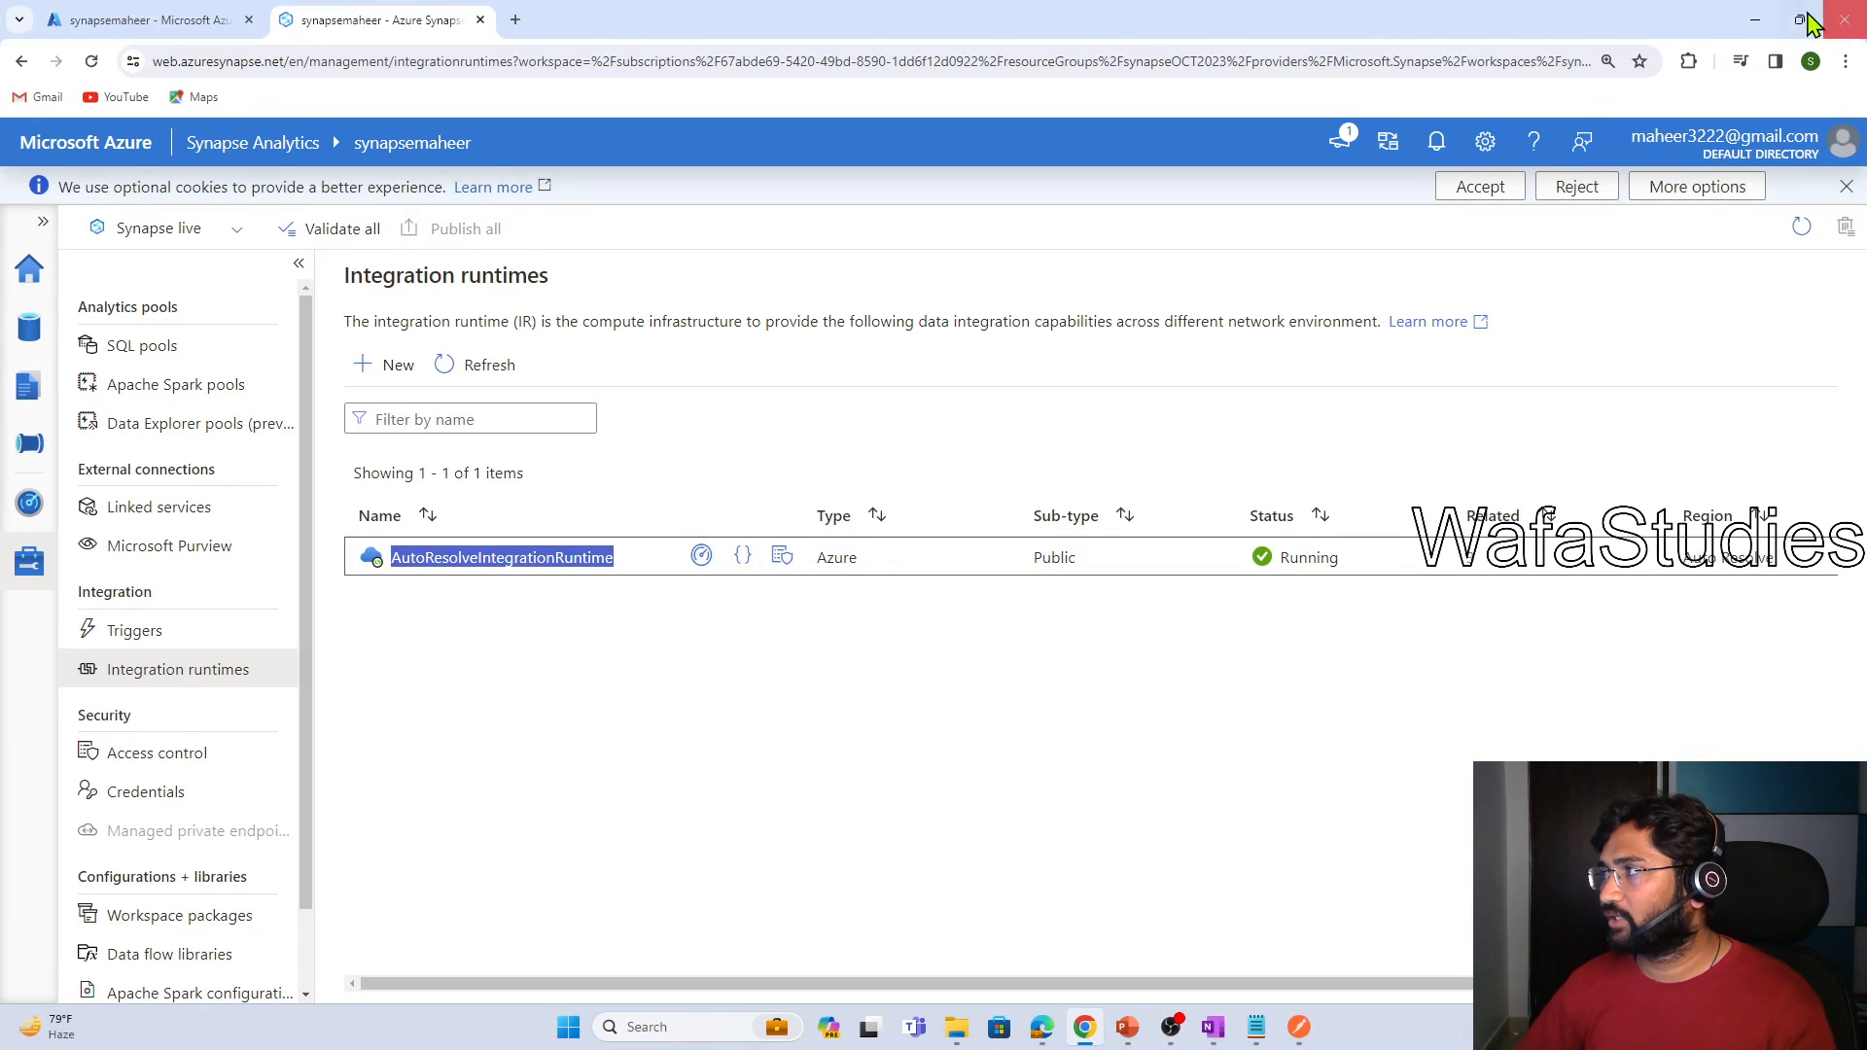
pyautogui.click(1766, 21)
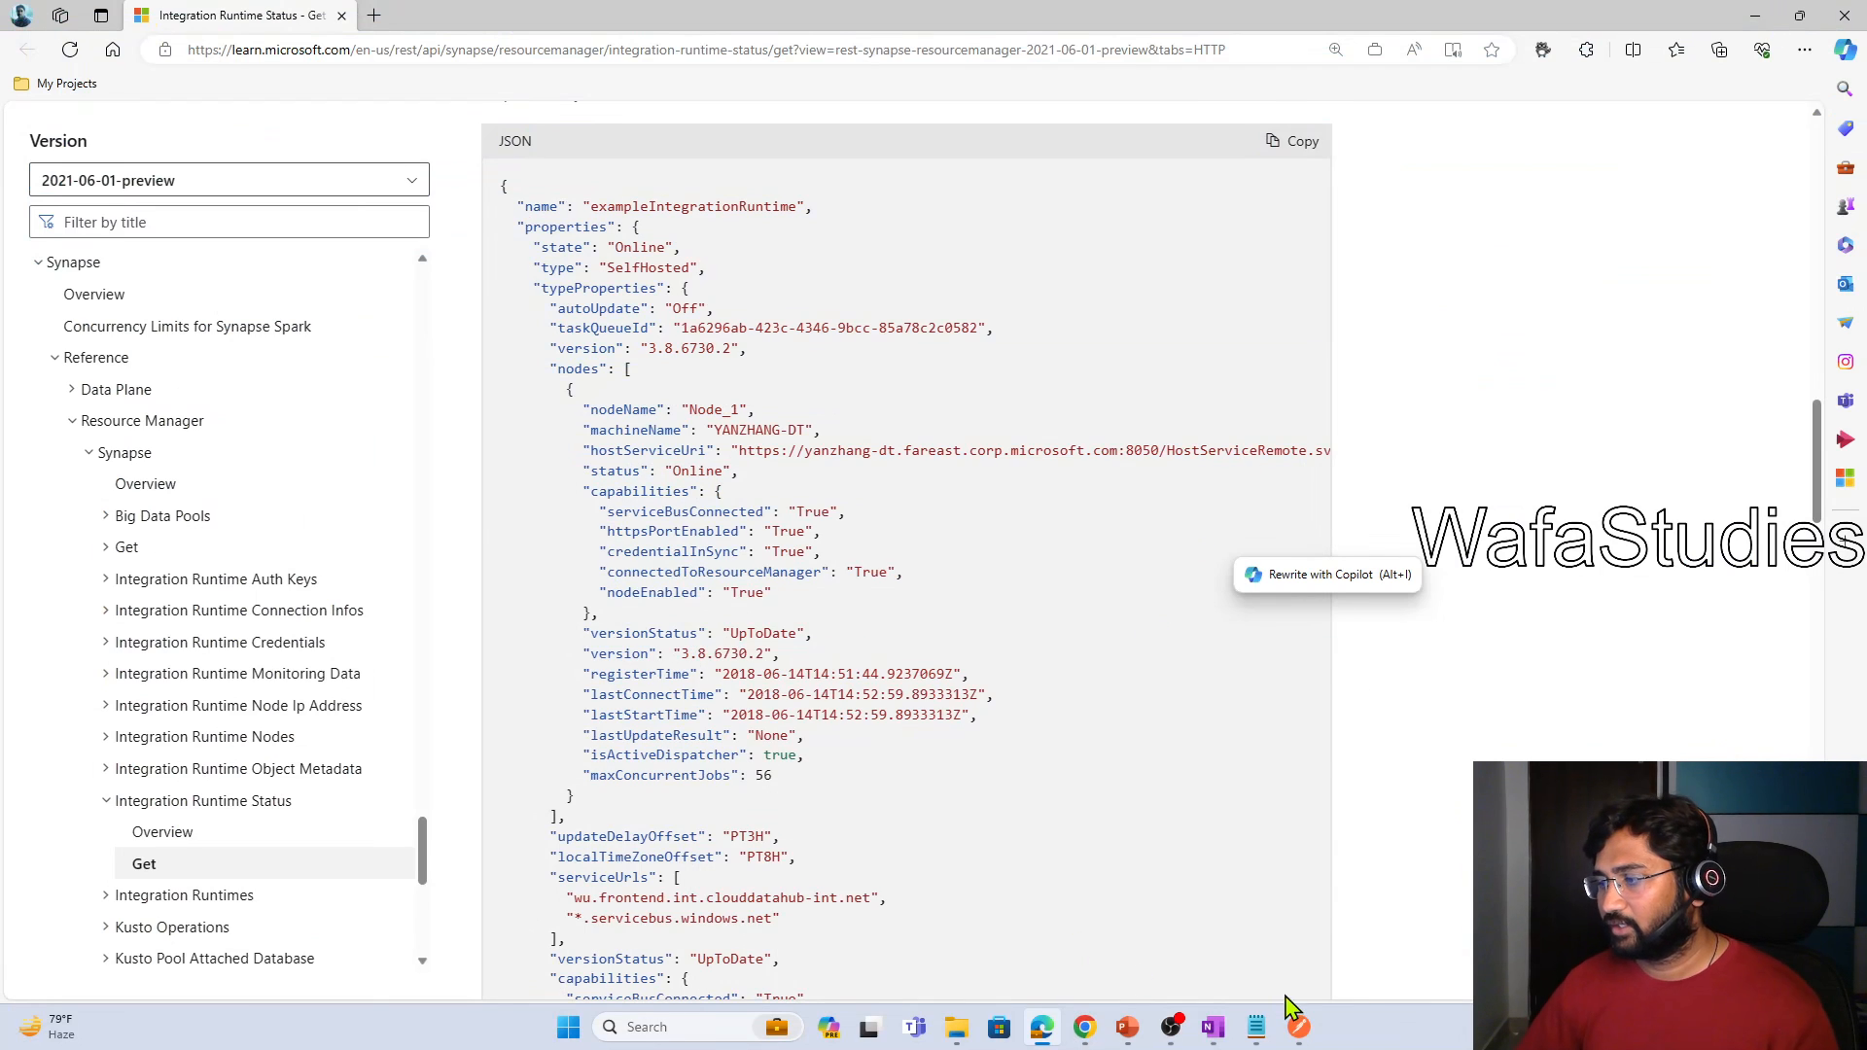
pyautogui.click(1299, 1027)
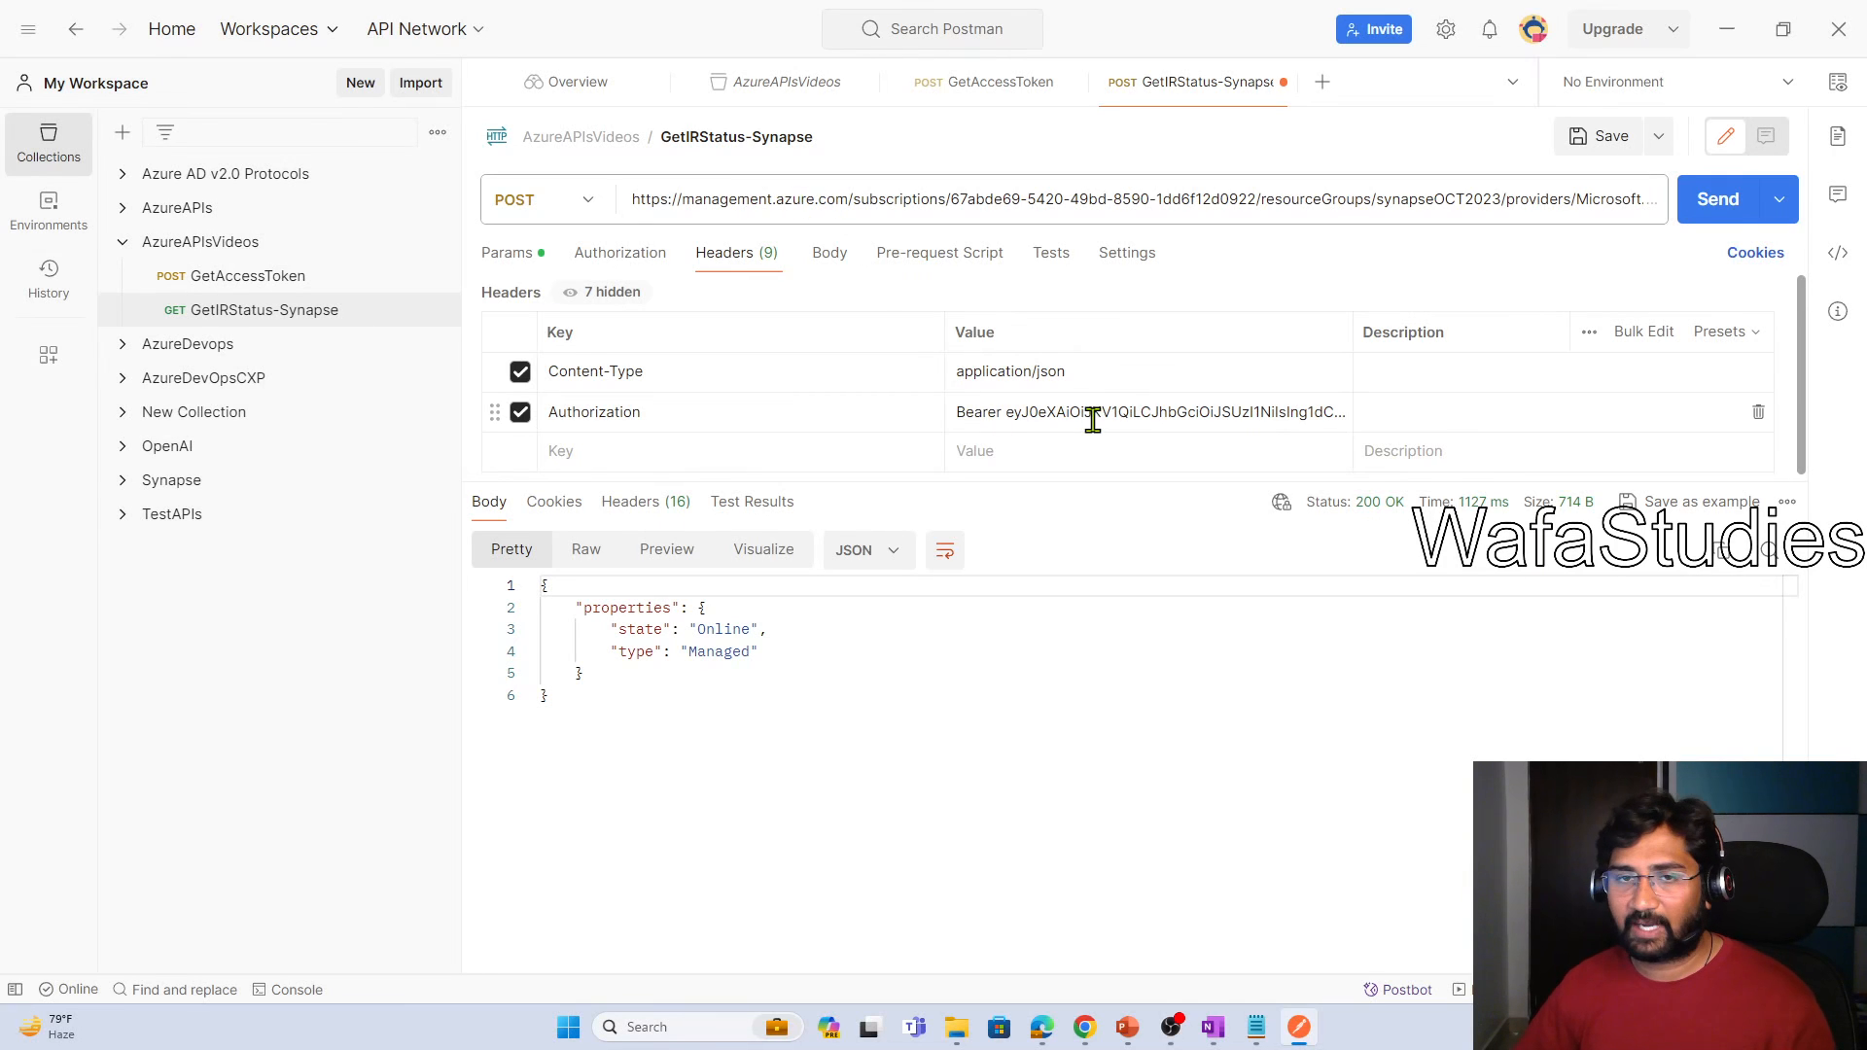
# Review the GetAccessToken request's Content-Type header and its form-urlencoded body parameters
pyautogui.click(251, 280)
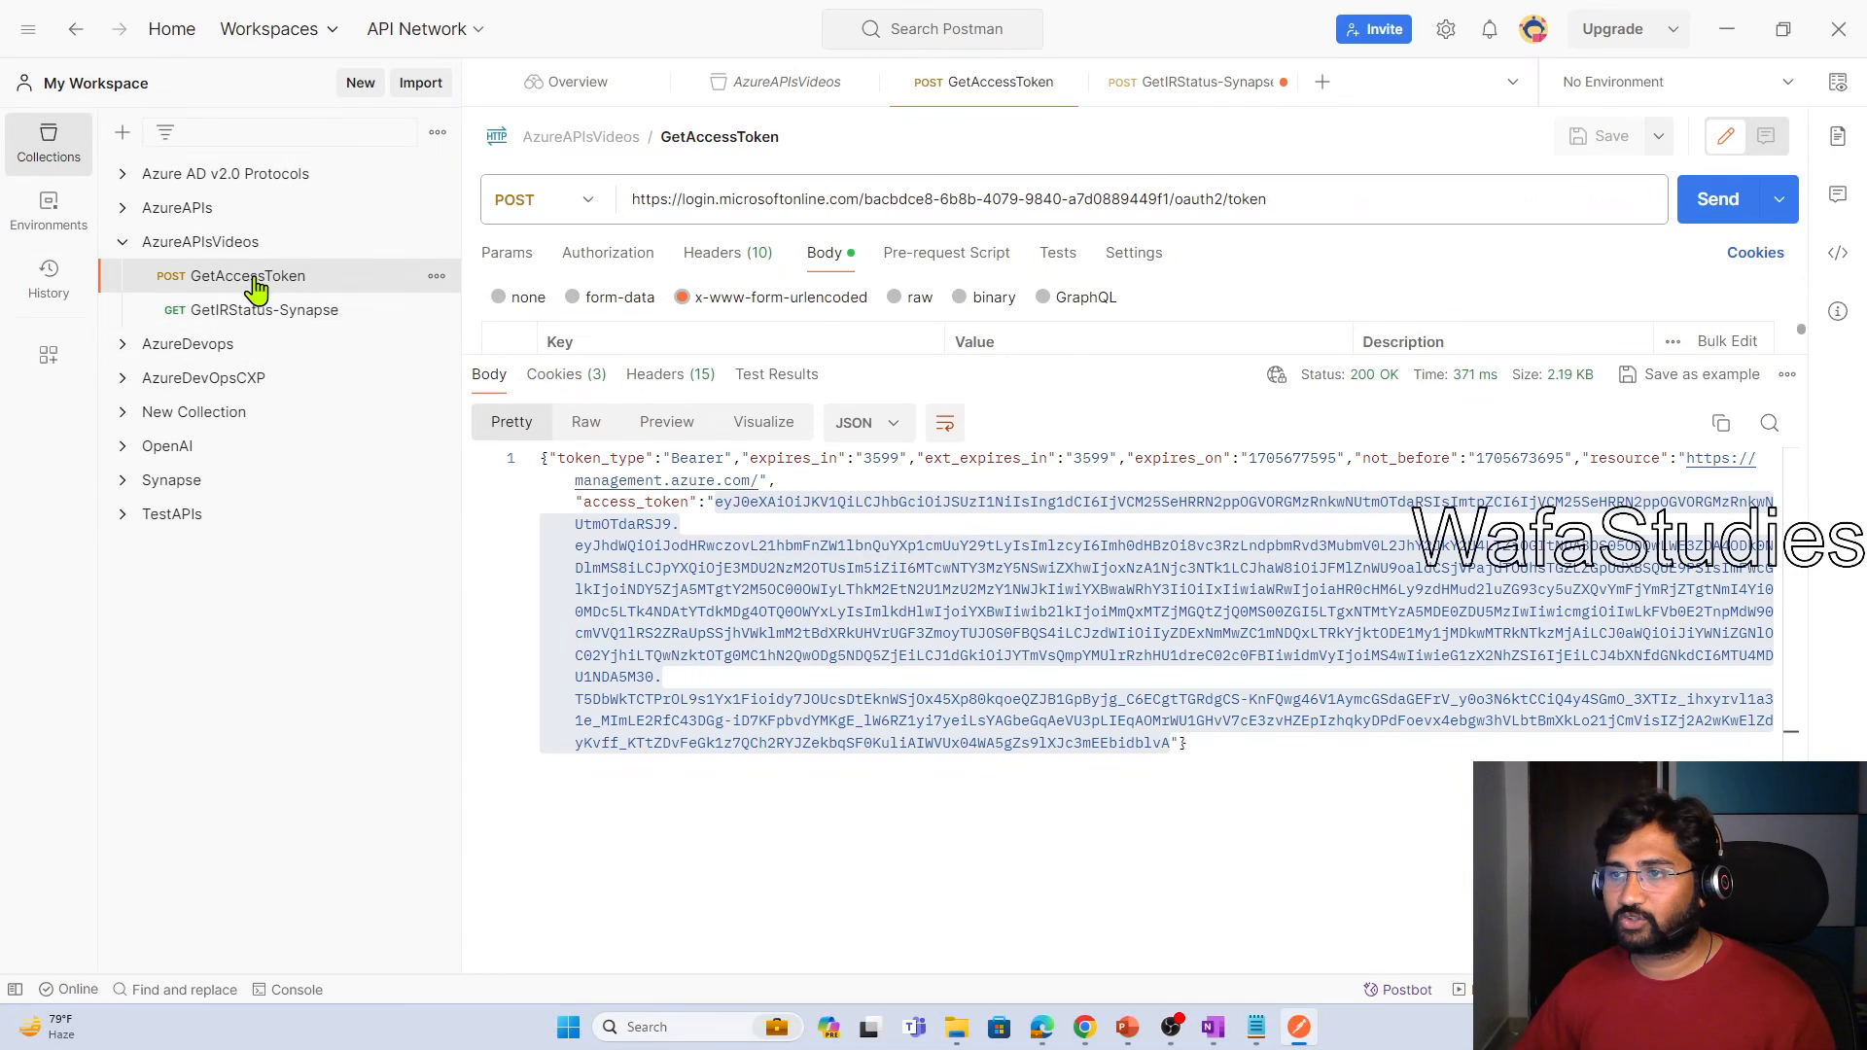
pyautogui.click(741, 260)
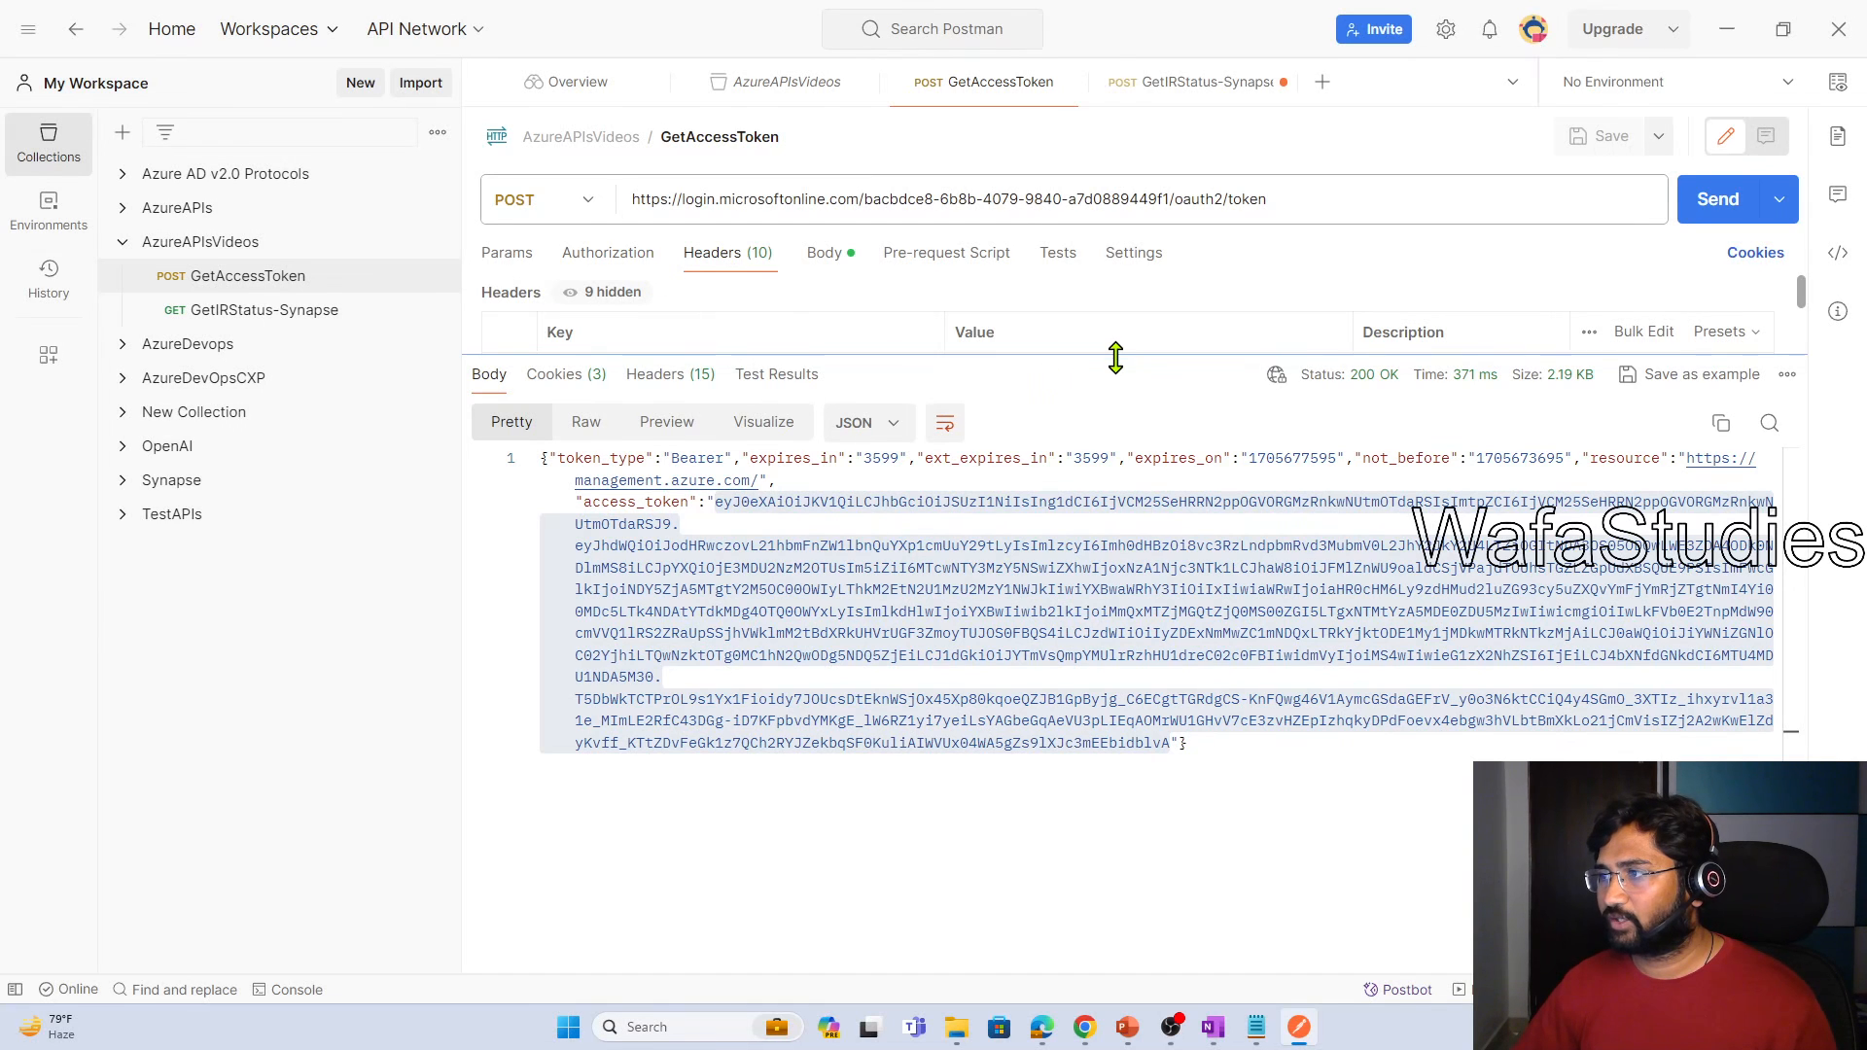
pyautogui.moveTo(1120, 354); pyautogui.dragTo(1118, 584)
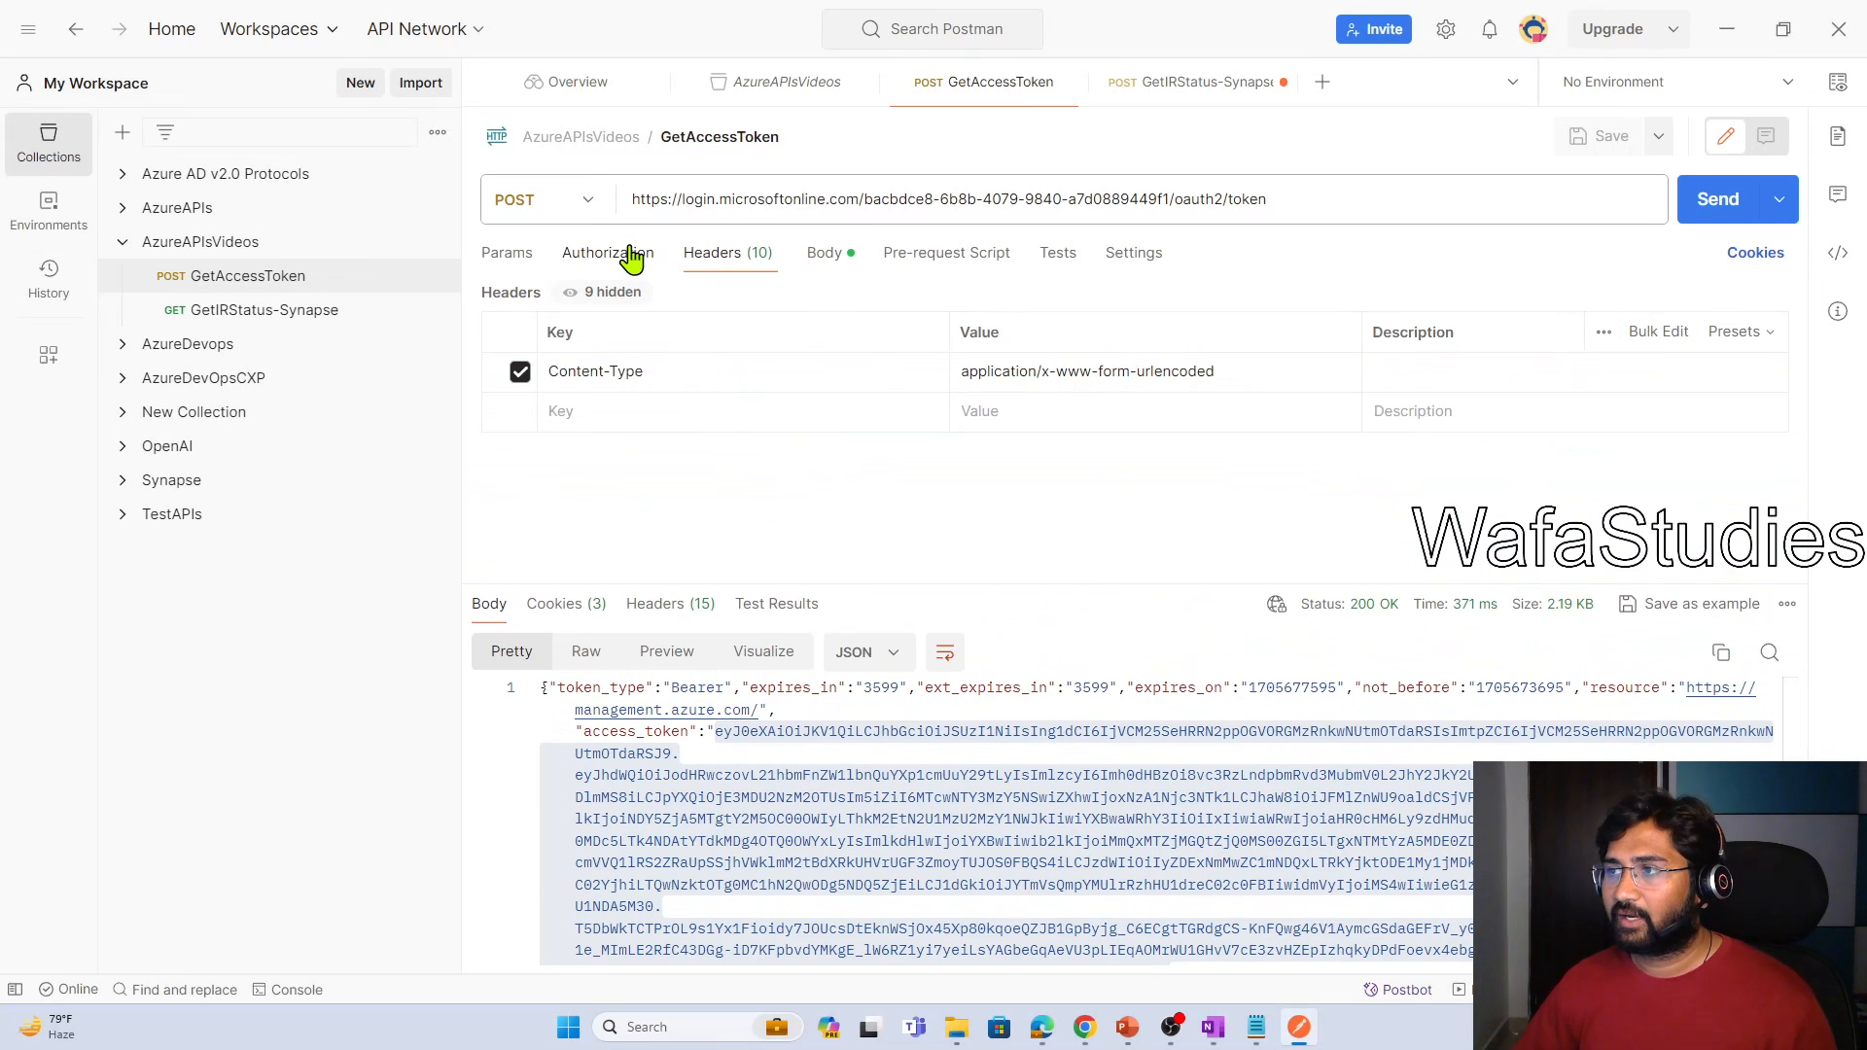
pyautogui.click(838, 256)
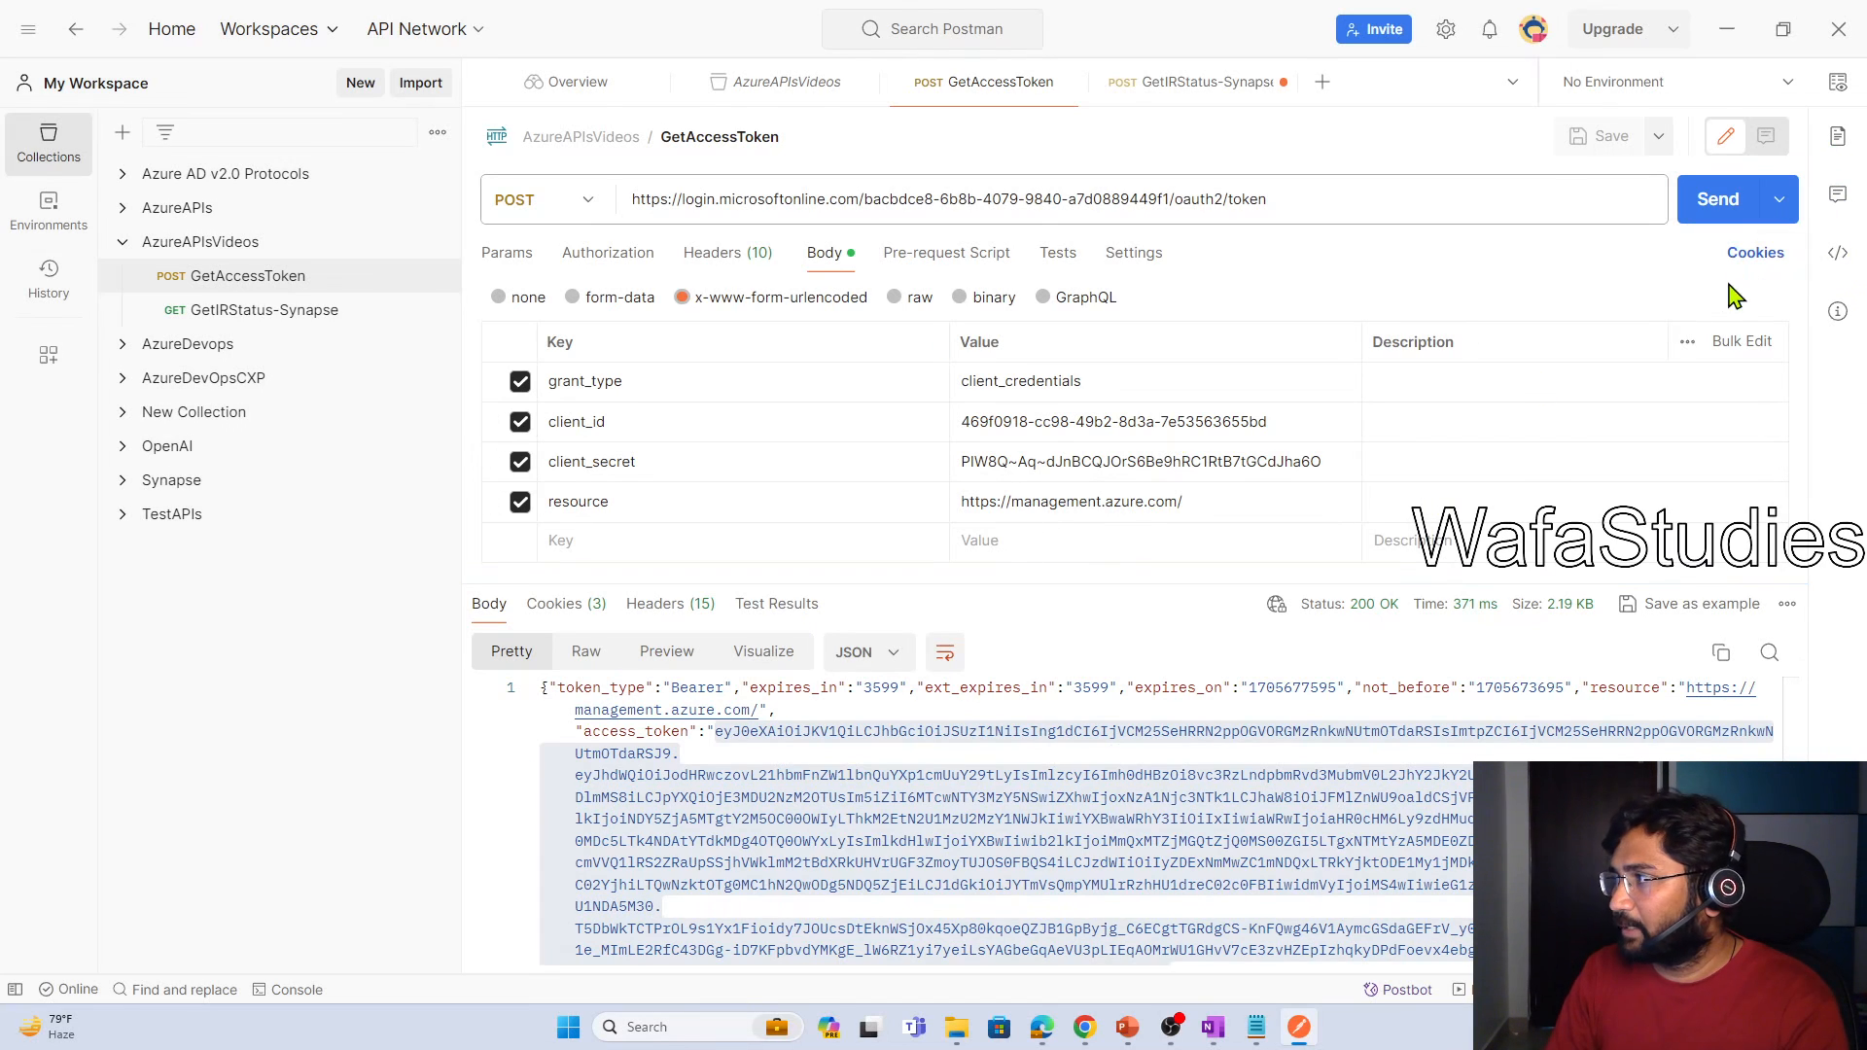
# Show the GetAccessToken request's code snippet as Python - Requests and select its code from the import line to the end
pyautogui.click(1841, 258)
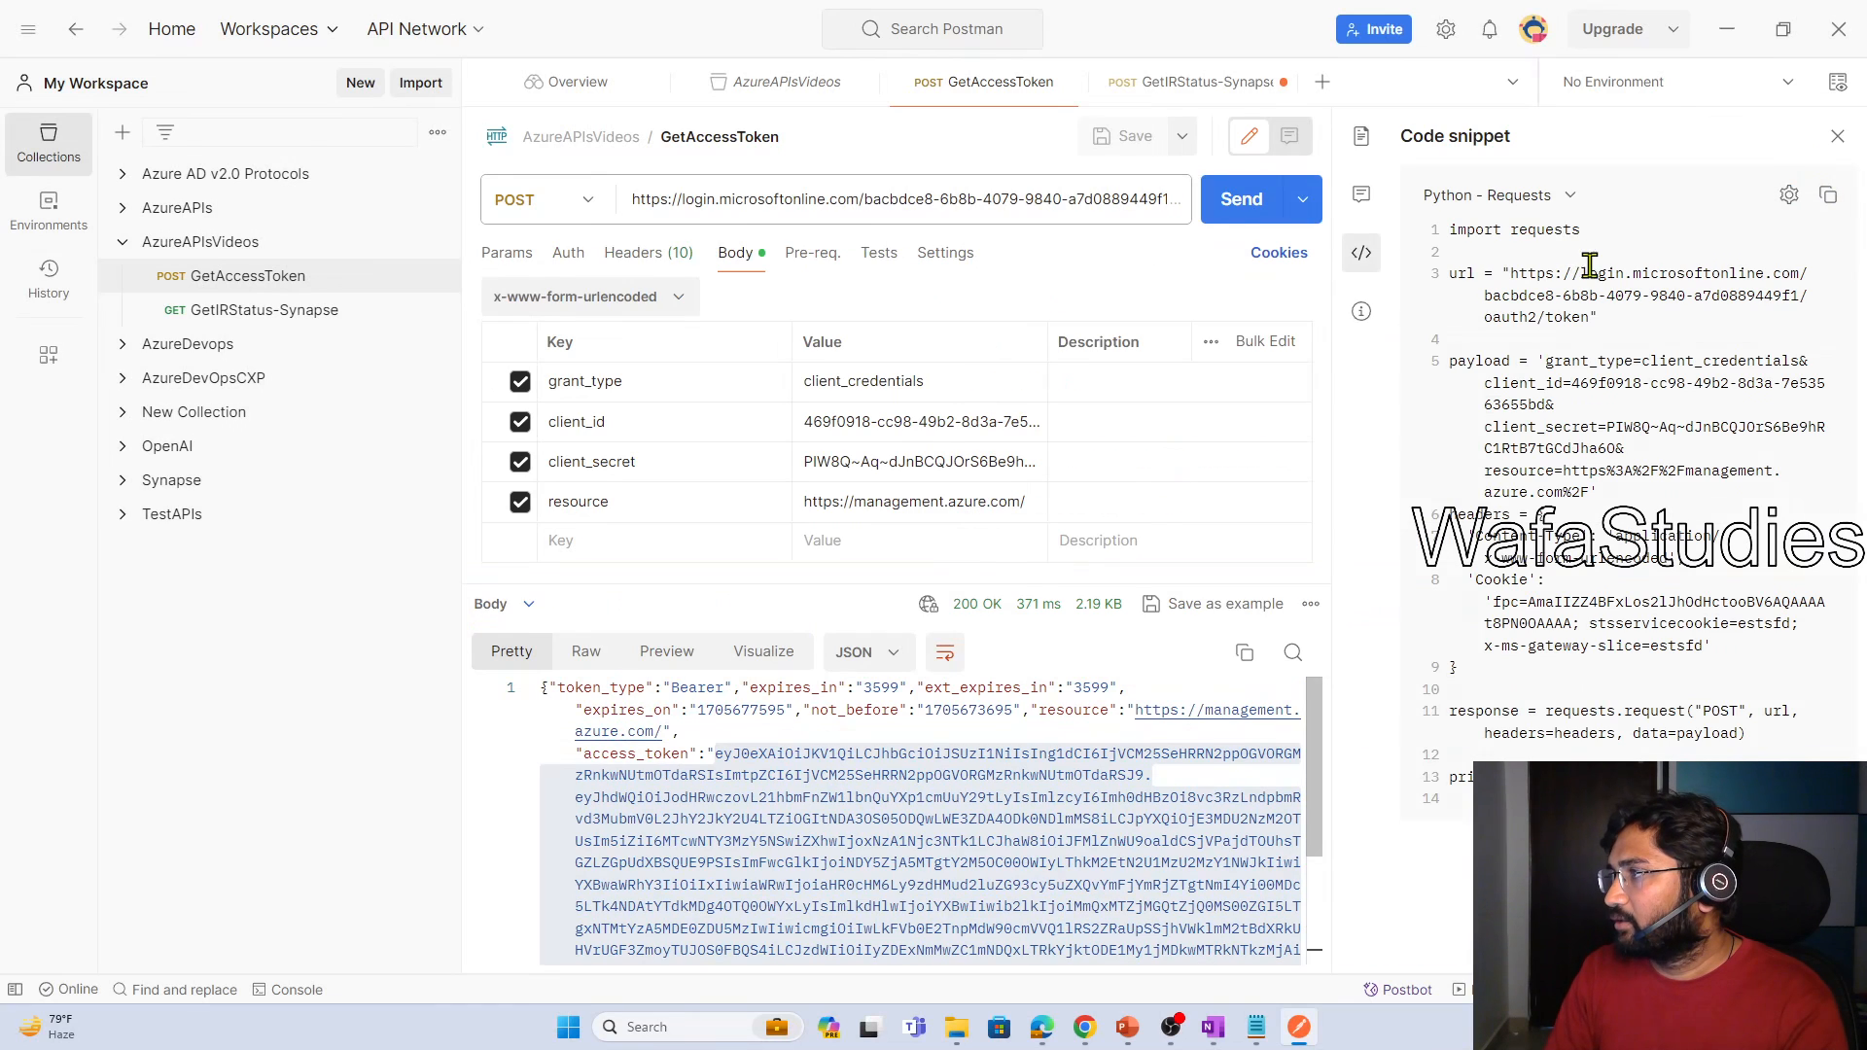
pyautogui.click(1569, 199)
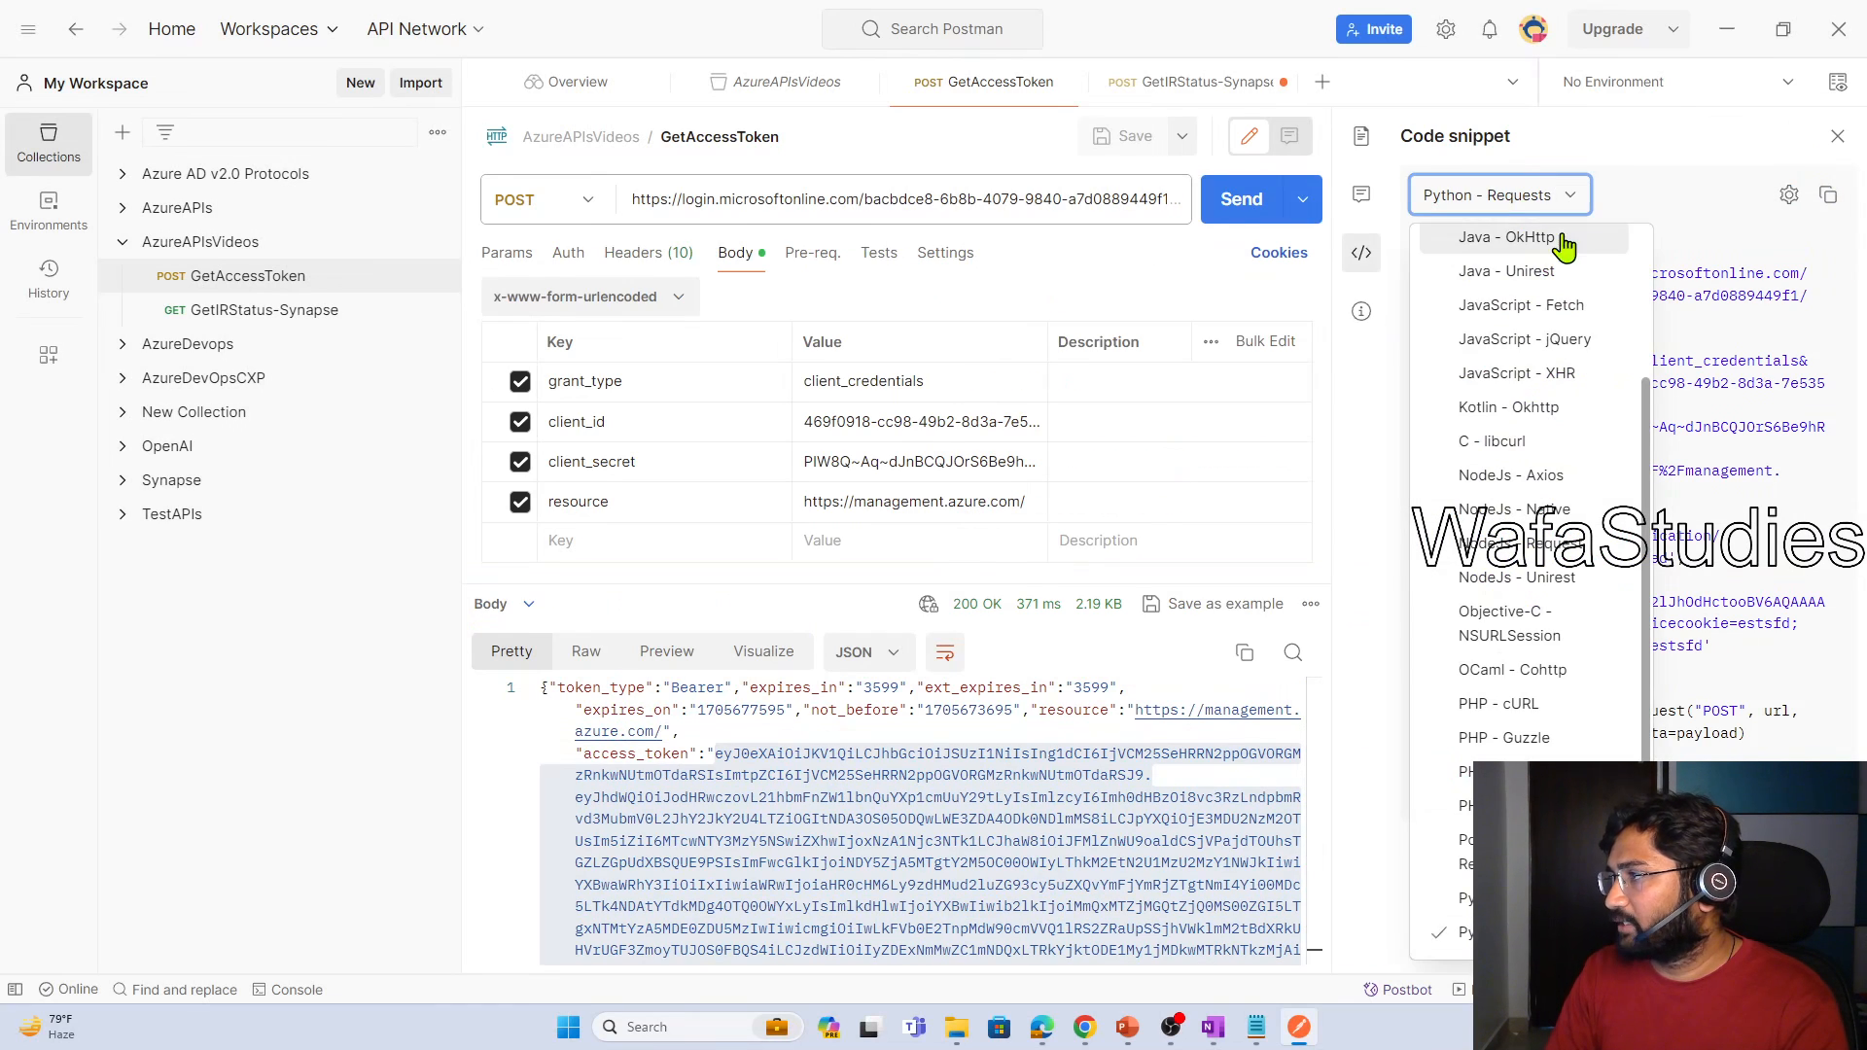
pyautogui.scroll(-3, 1517, 763)
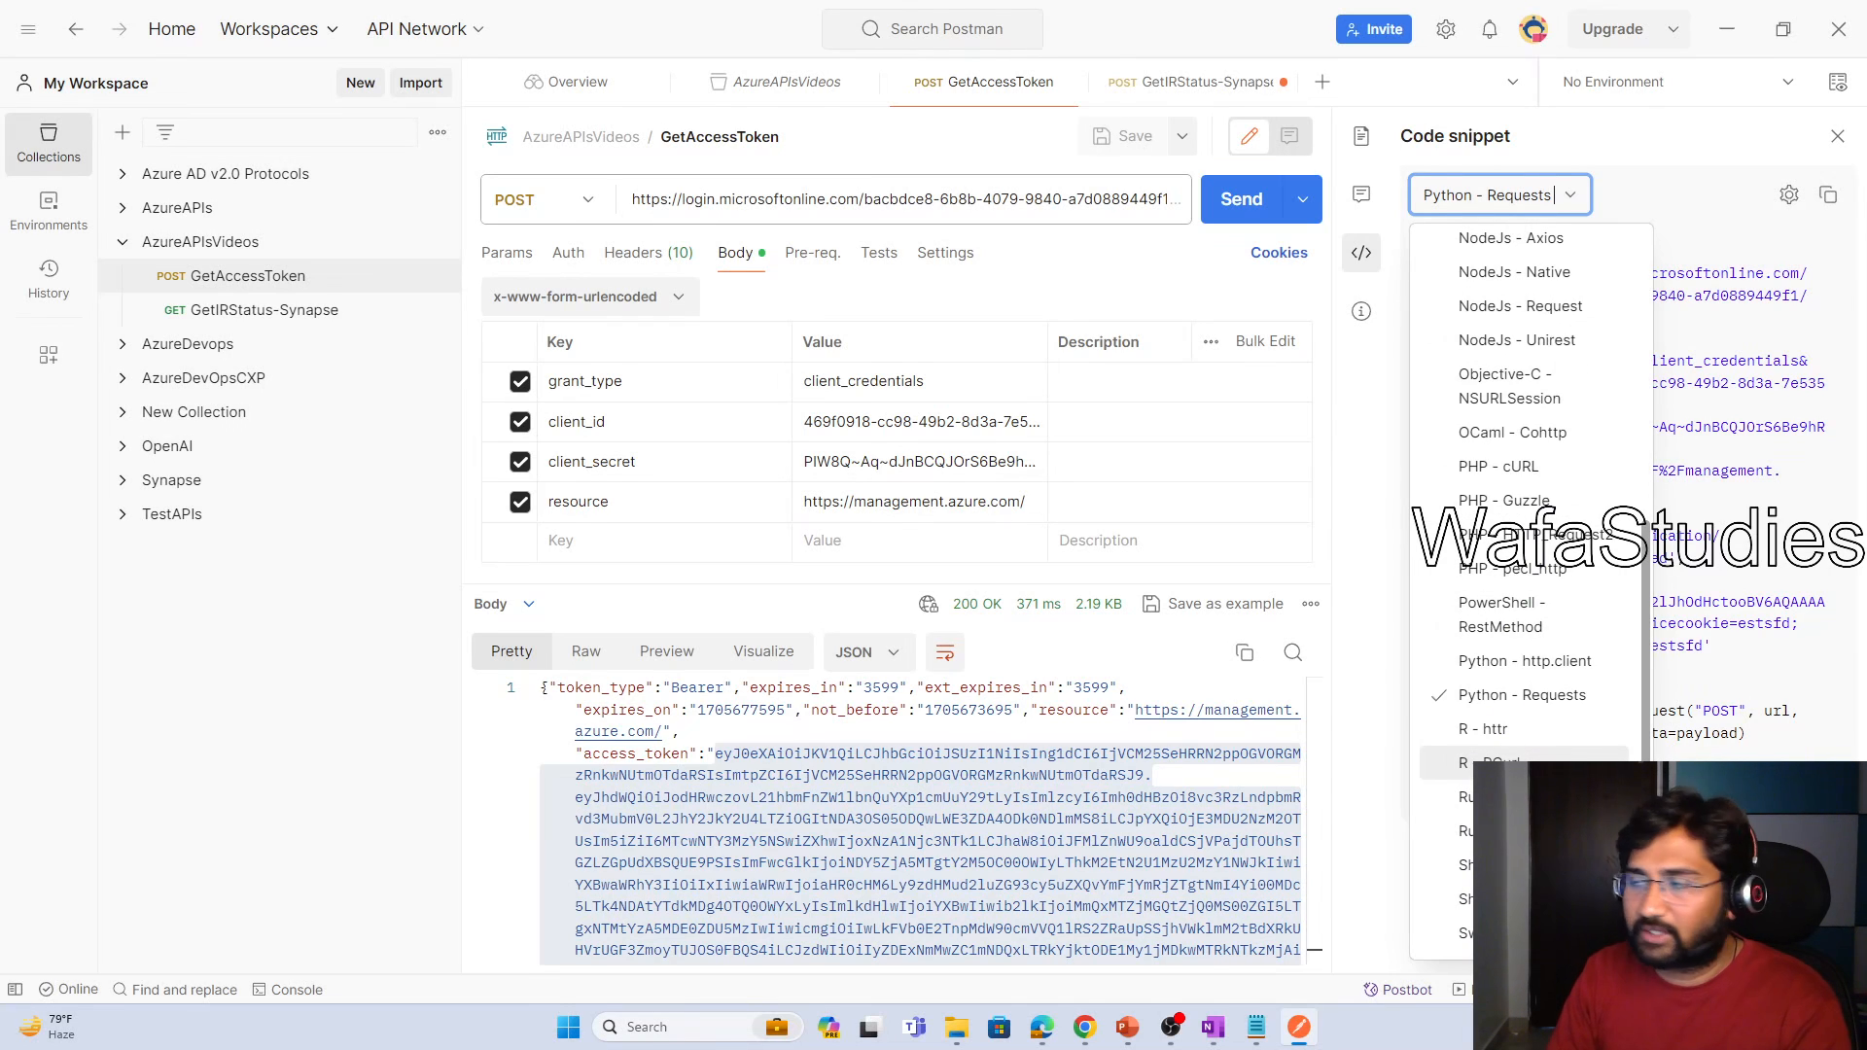
pyautogui.scroll(3, 1503, 750)
pyautogui.scroll(-3, 1503, 751)
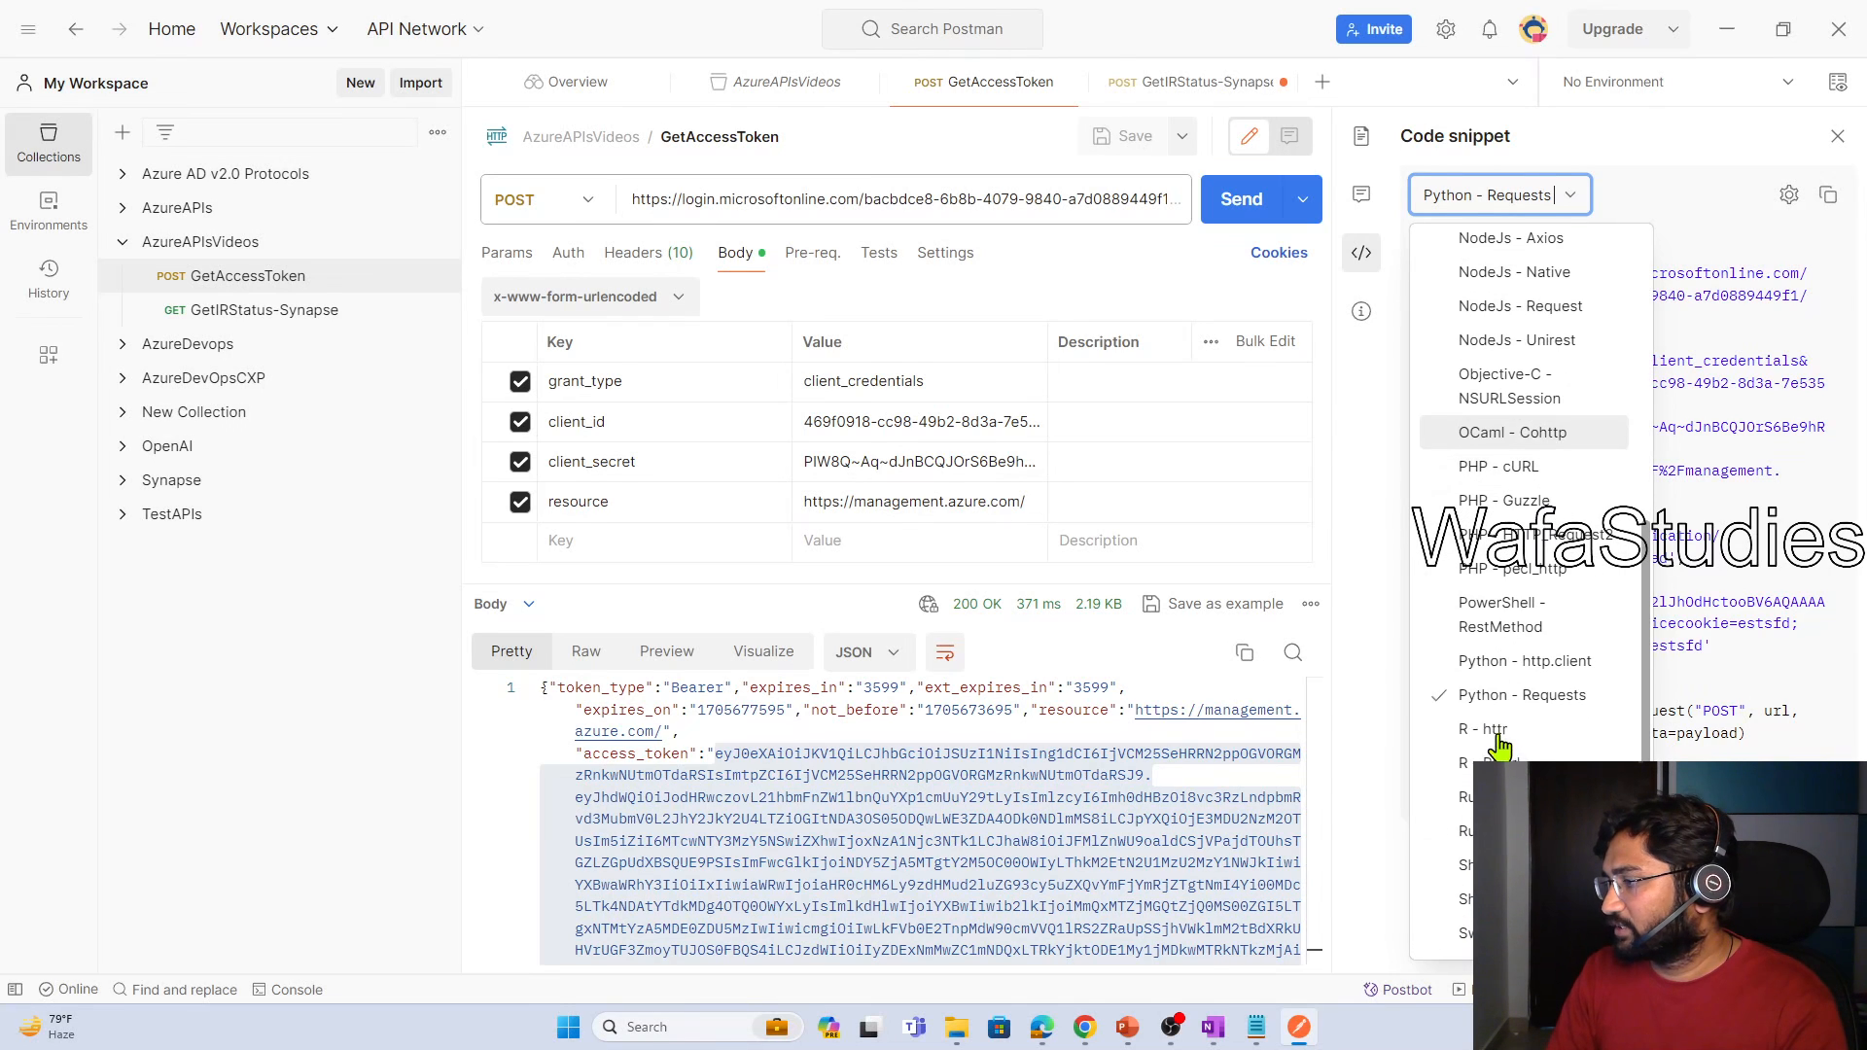
pyautogui.click(1572, 698)
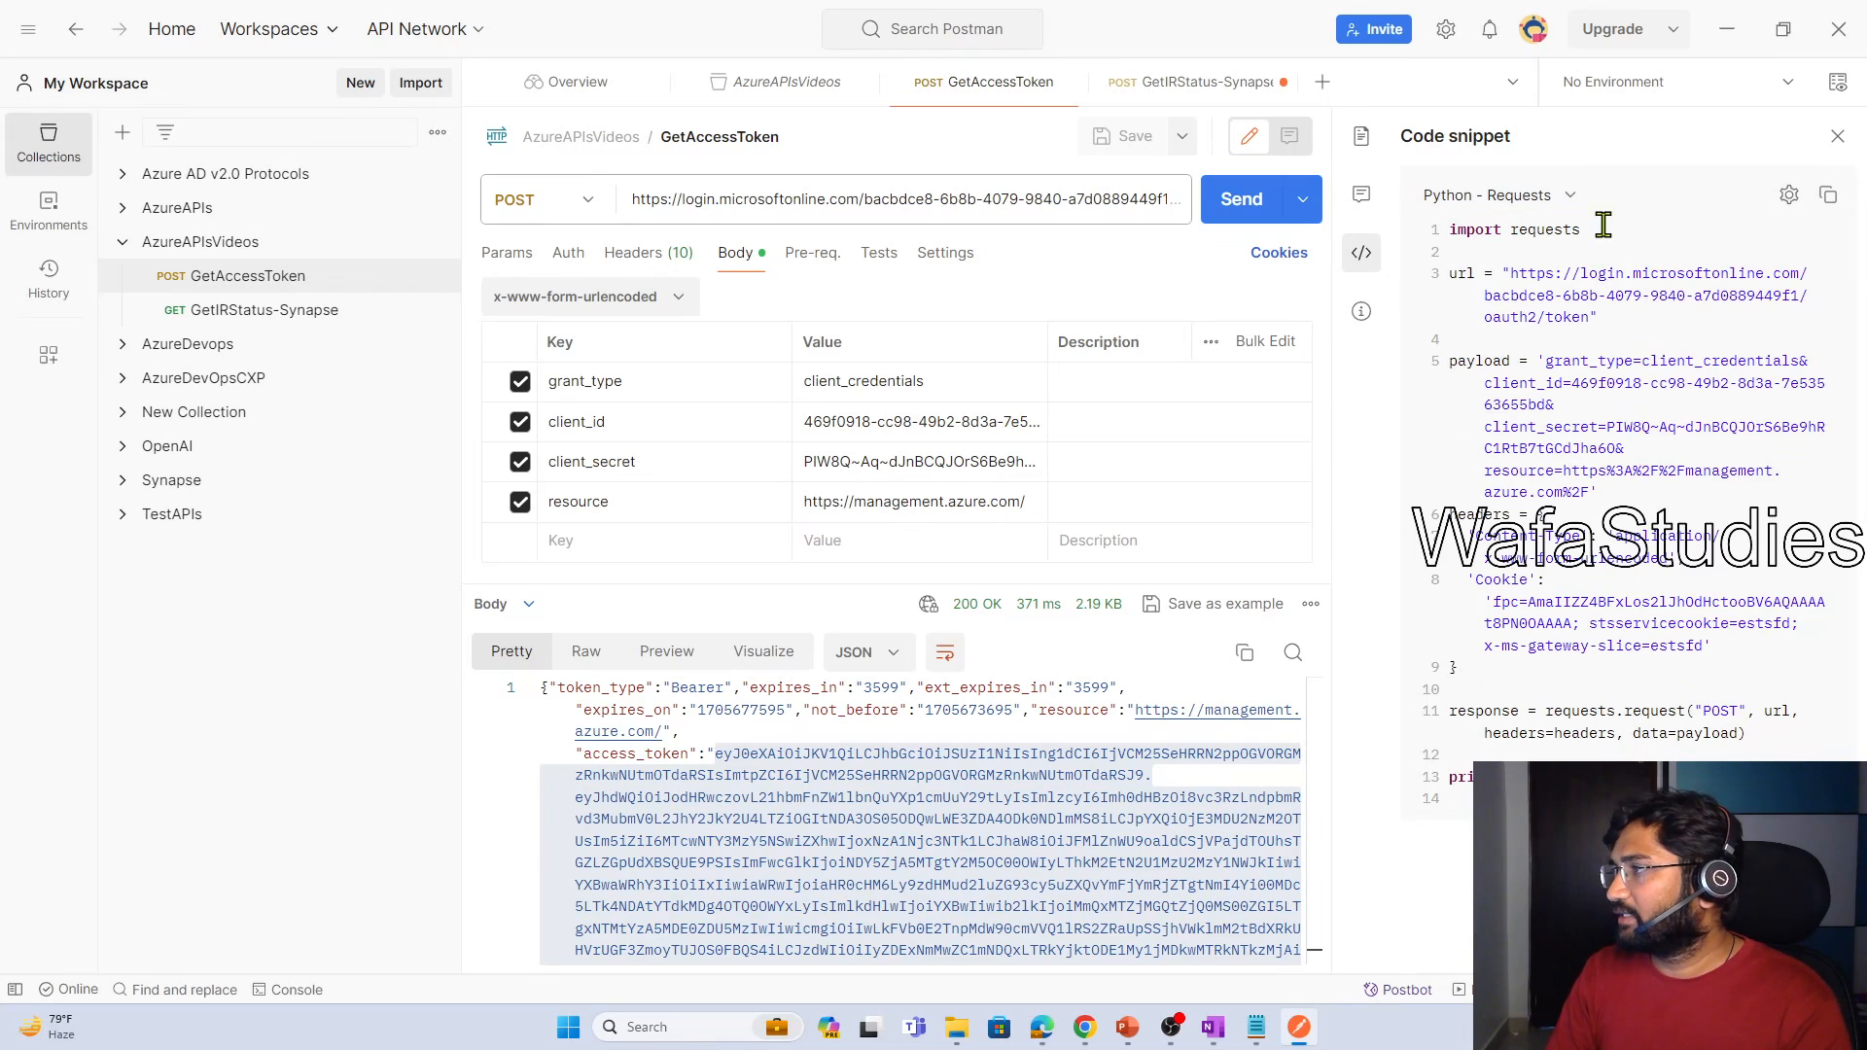
pyautogui.moveTo(1603, 224); pyautogui.dragTo(1449, 802)
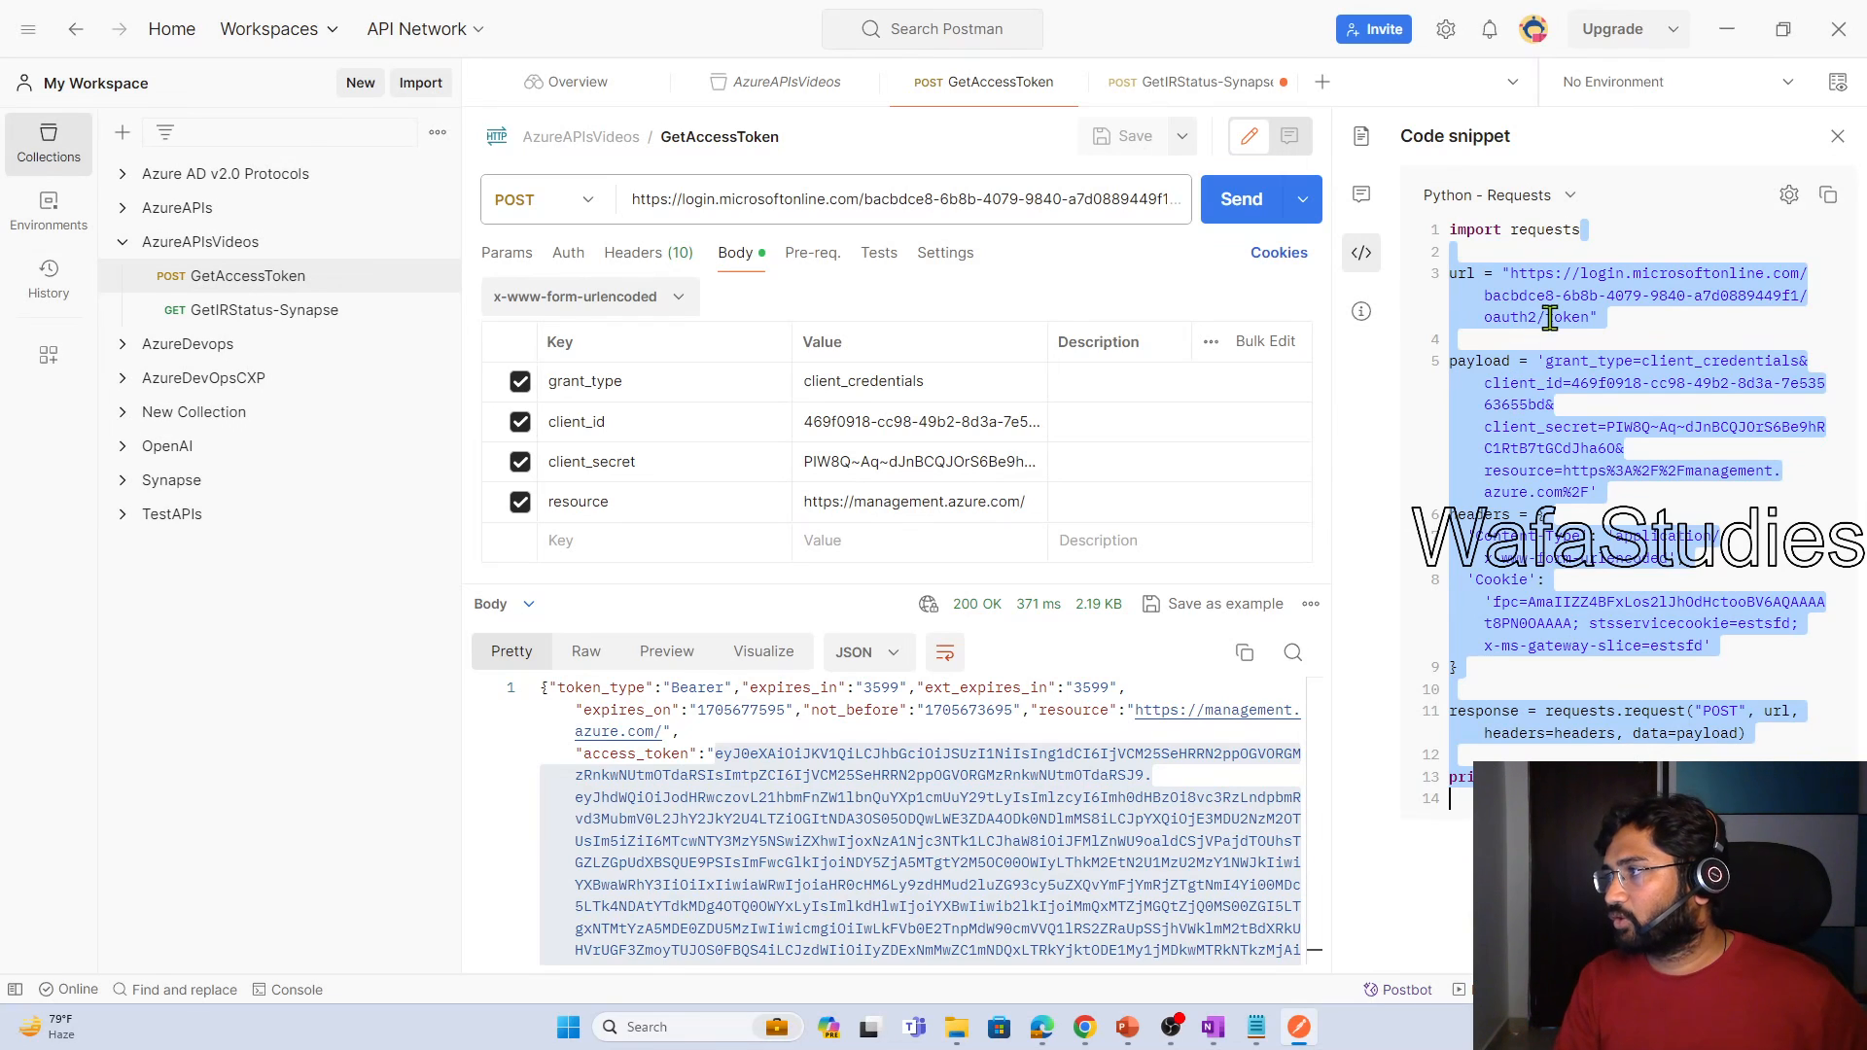
# Change the GetAccessToken code snippet's language to C# - HttpClient
pyautogui.click(1566, 195)
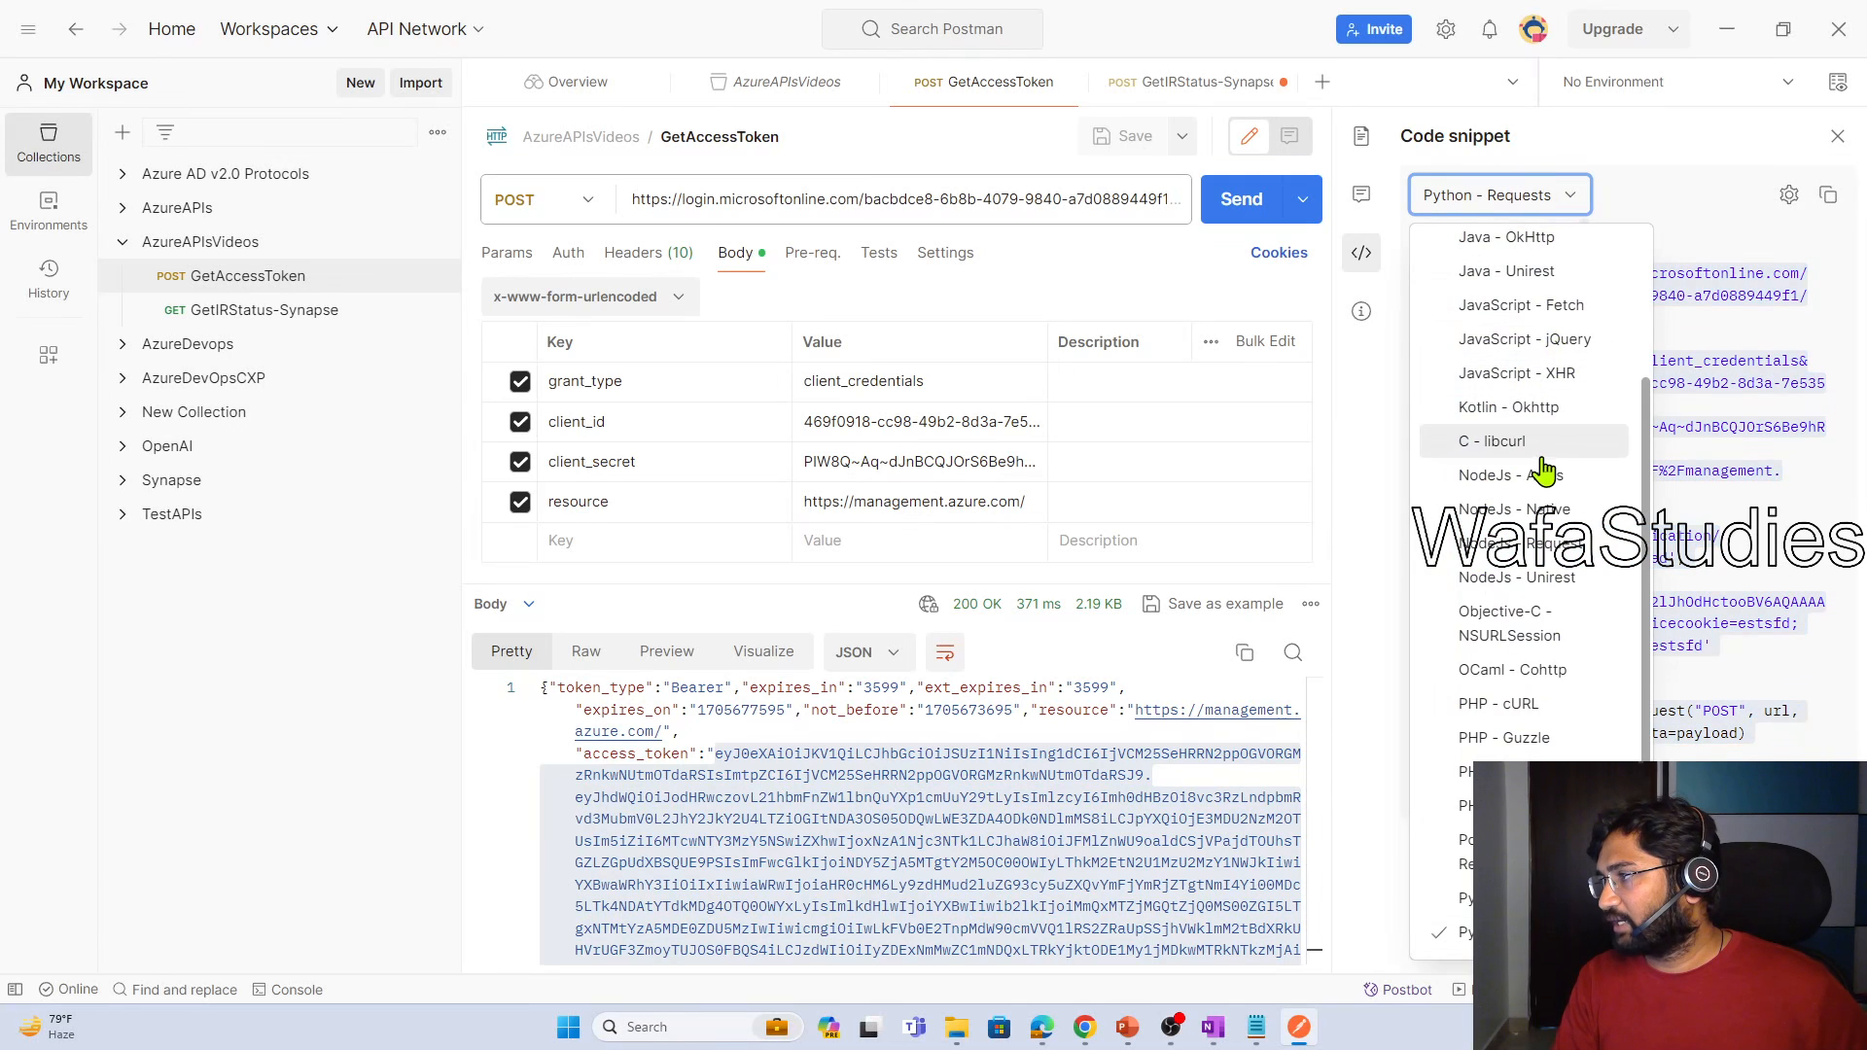
pyautogui.scroll(-3, 1542, 470)
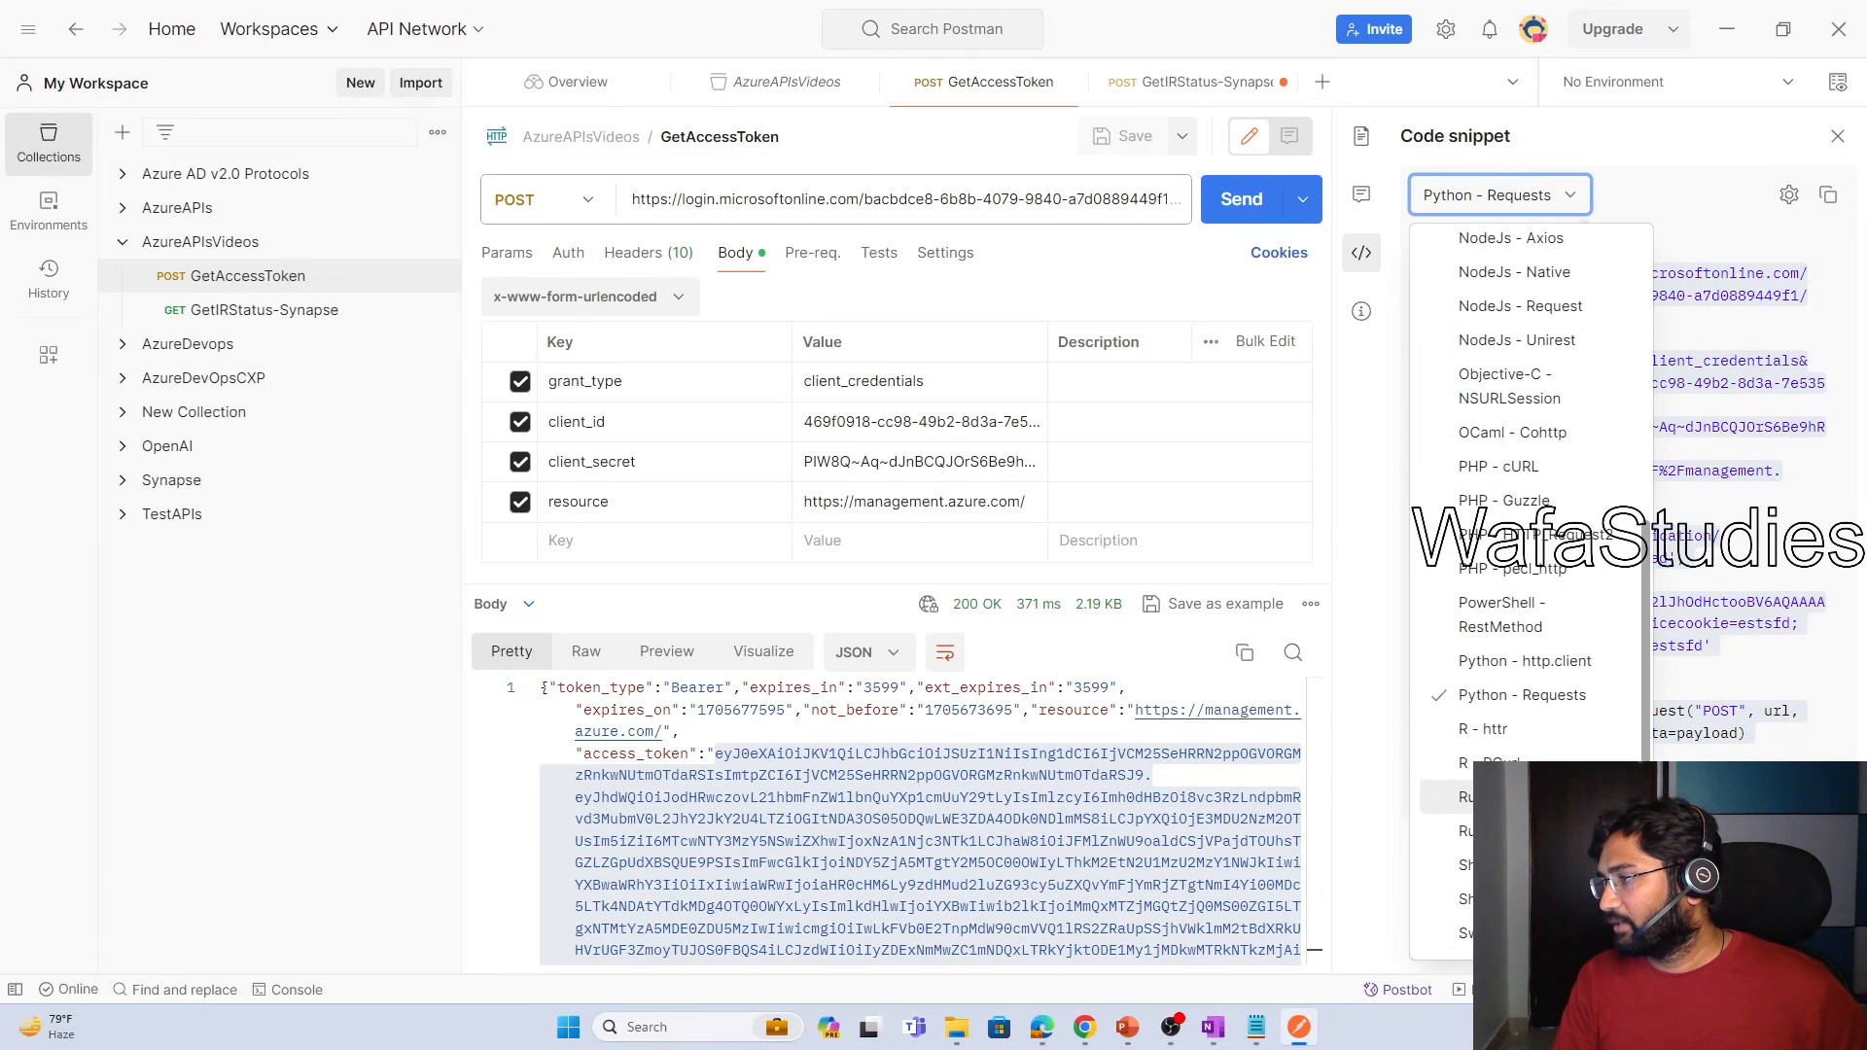
pyautogui.scroll(6, 1545, 737)
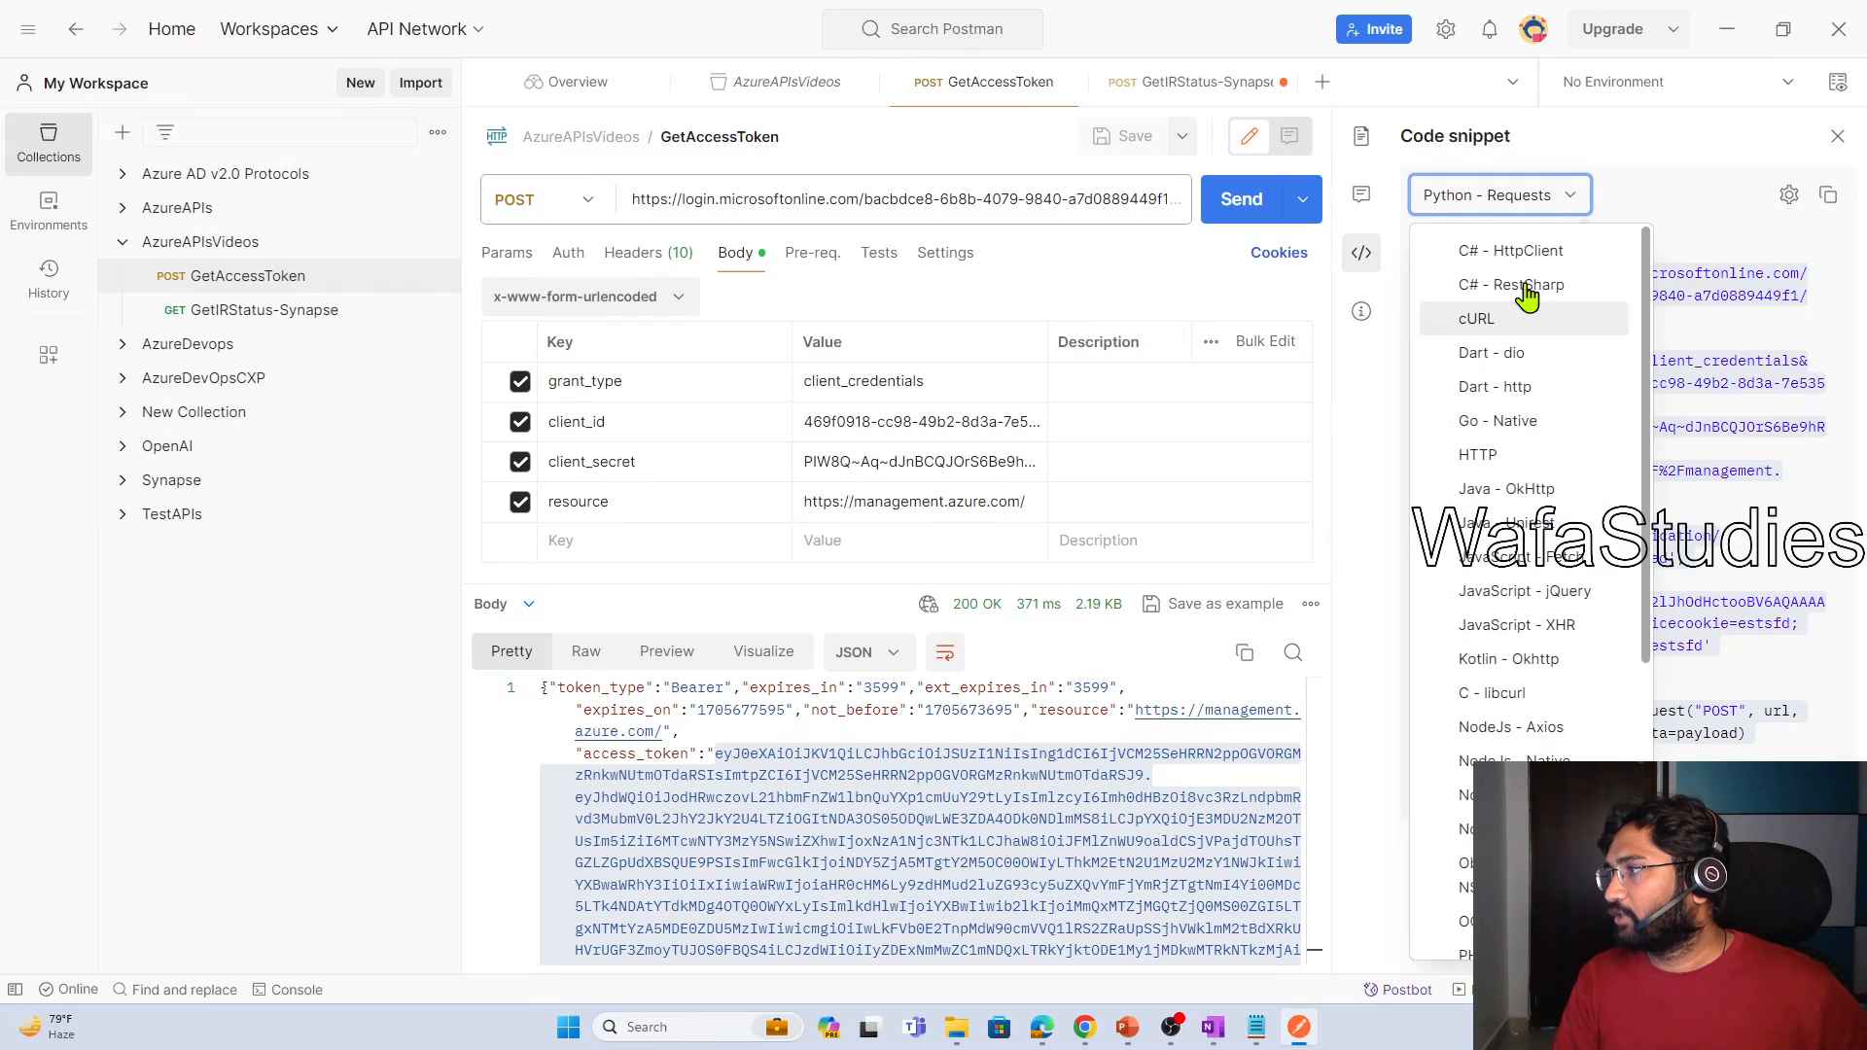
pyautogui.click(1522, 250)
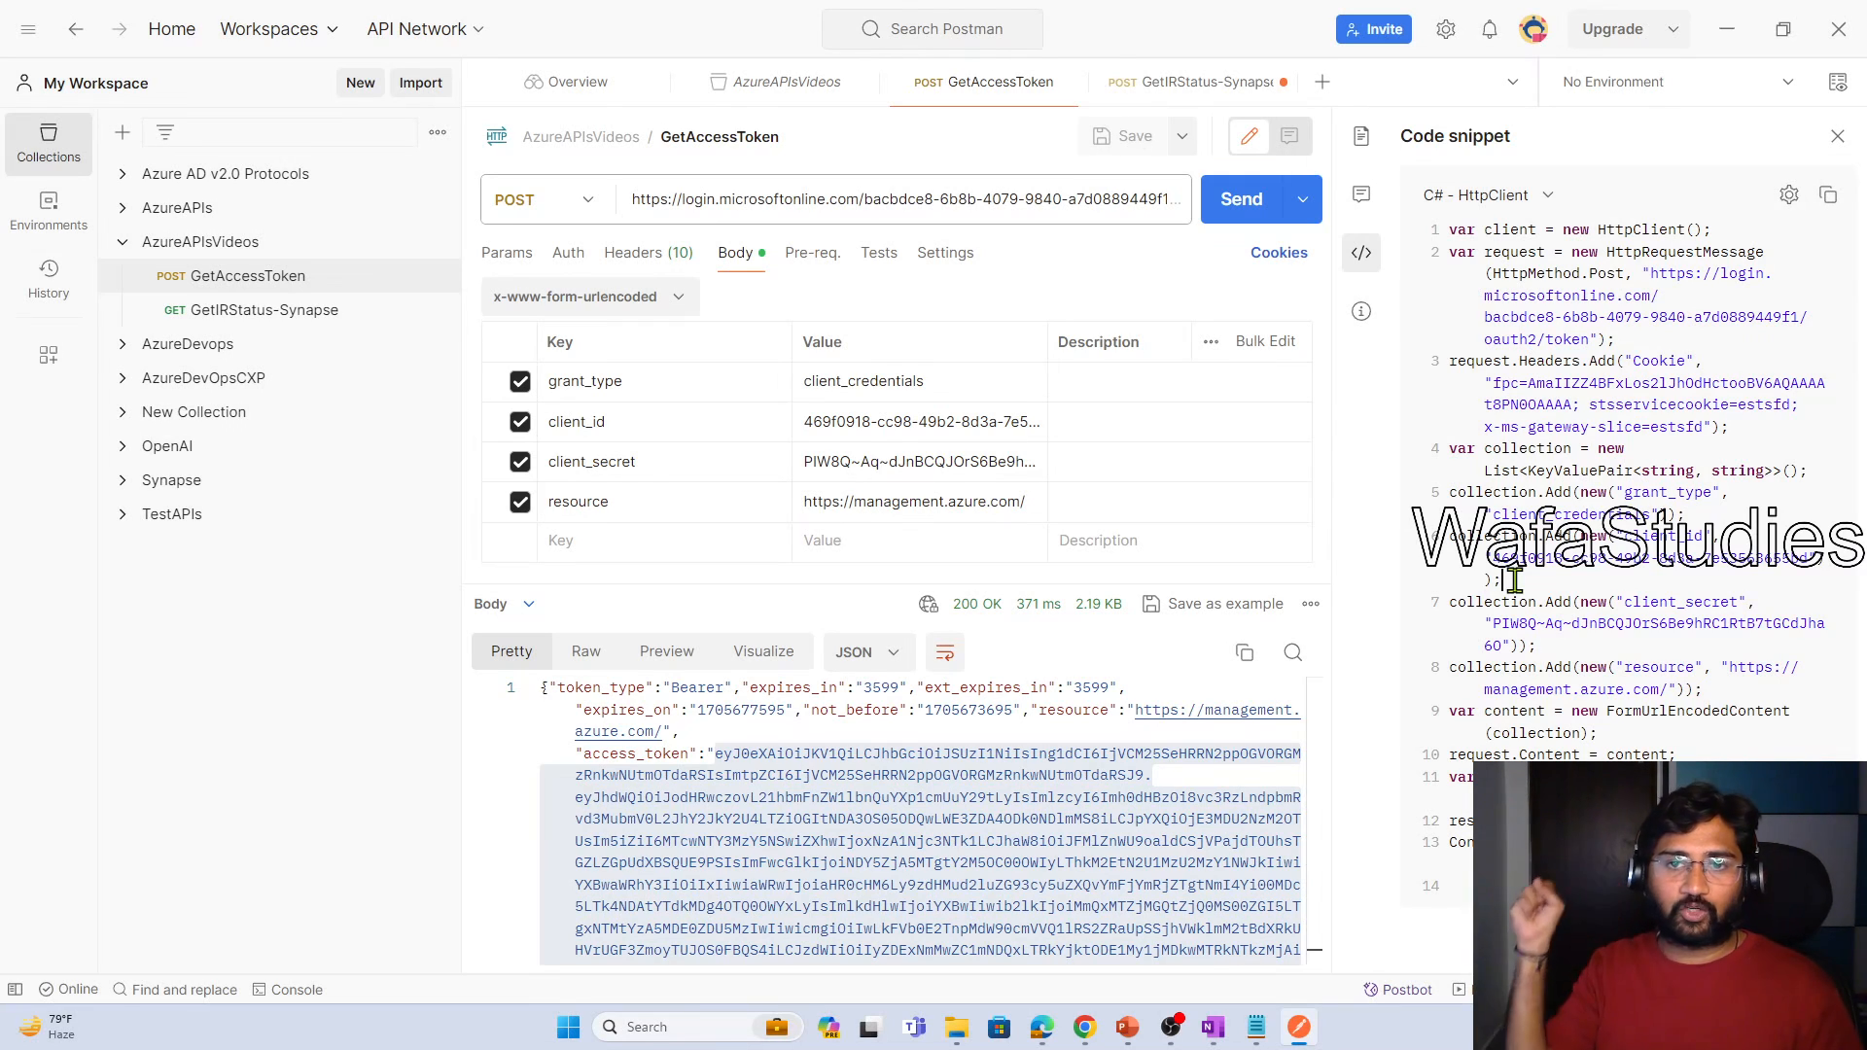
pyautogui.click(1514, 580)
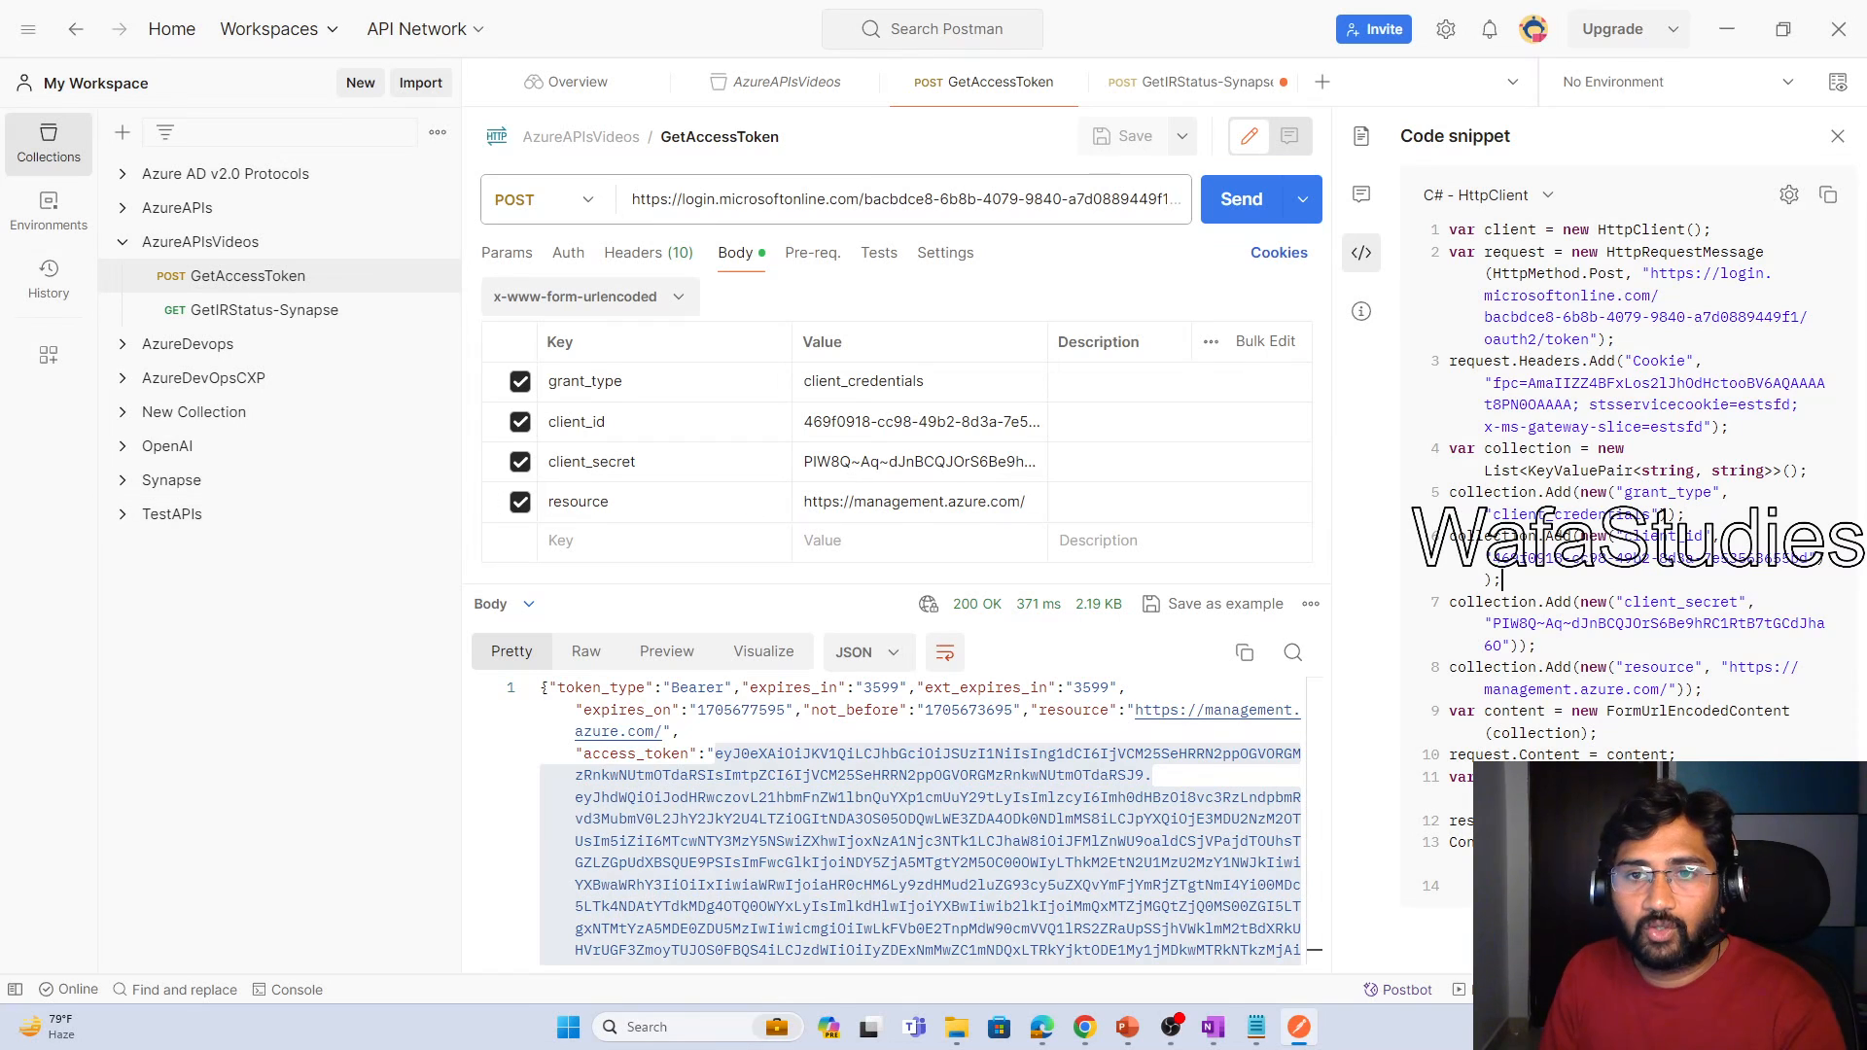
# Switch to the PowerPoint slide show and advance from the Get Access Token for API slide to the closing Thank you slide
pyautogui.moveTo(1128, 1021)
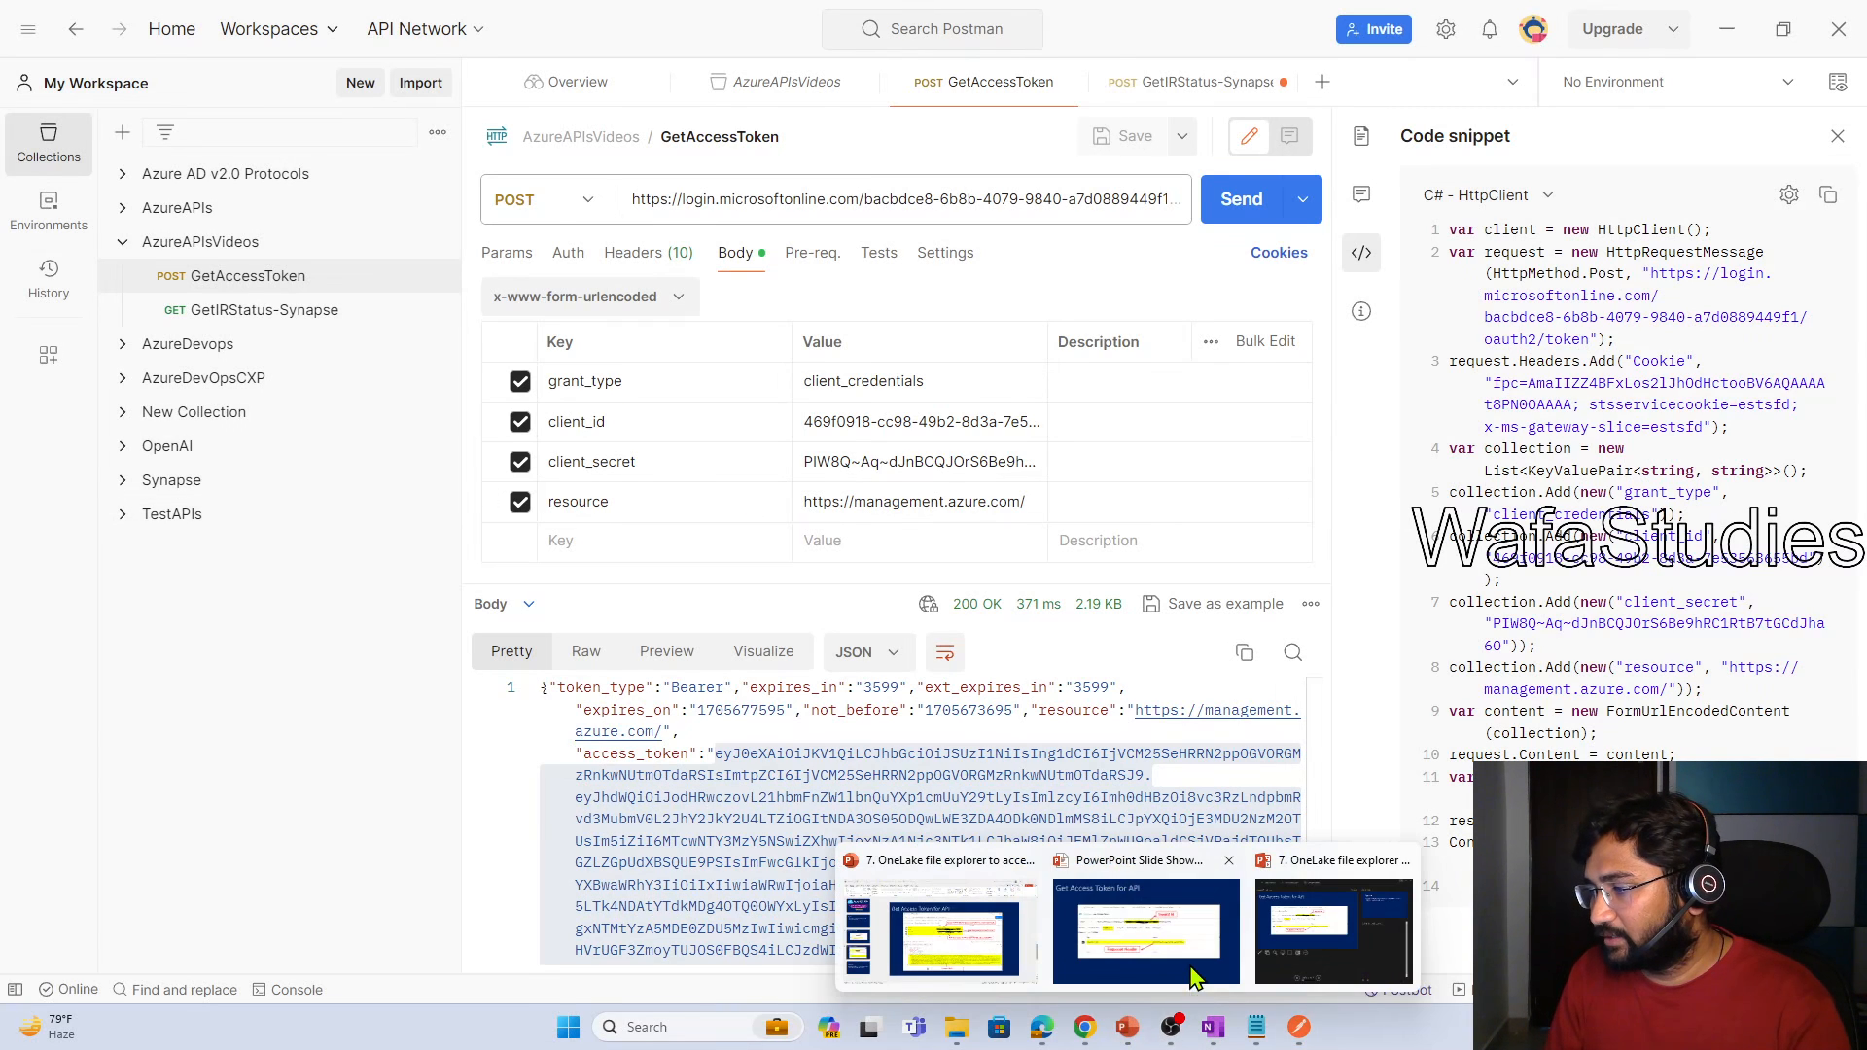
pyautogui.click(980, 961)
pyautogui.click(967, 941)
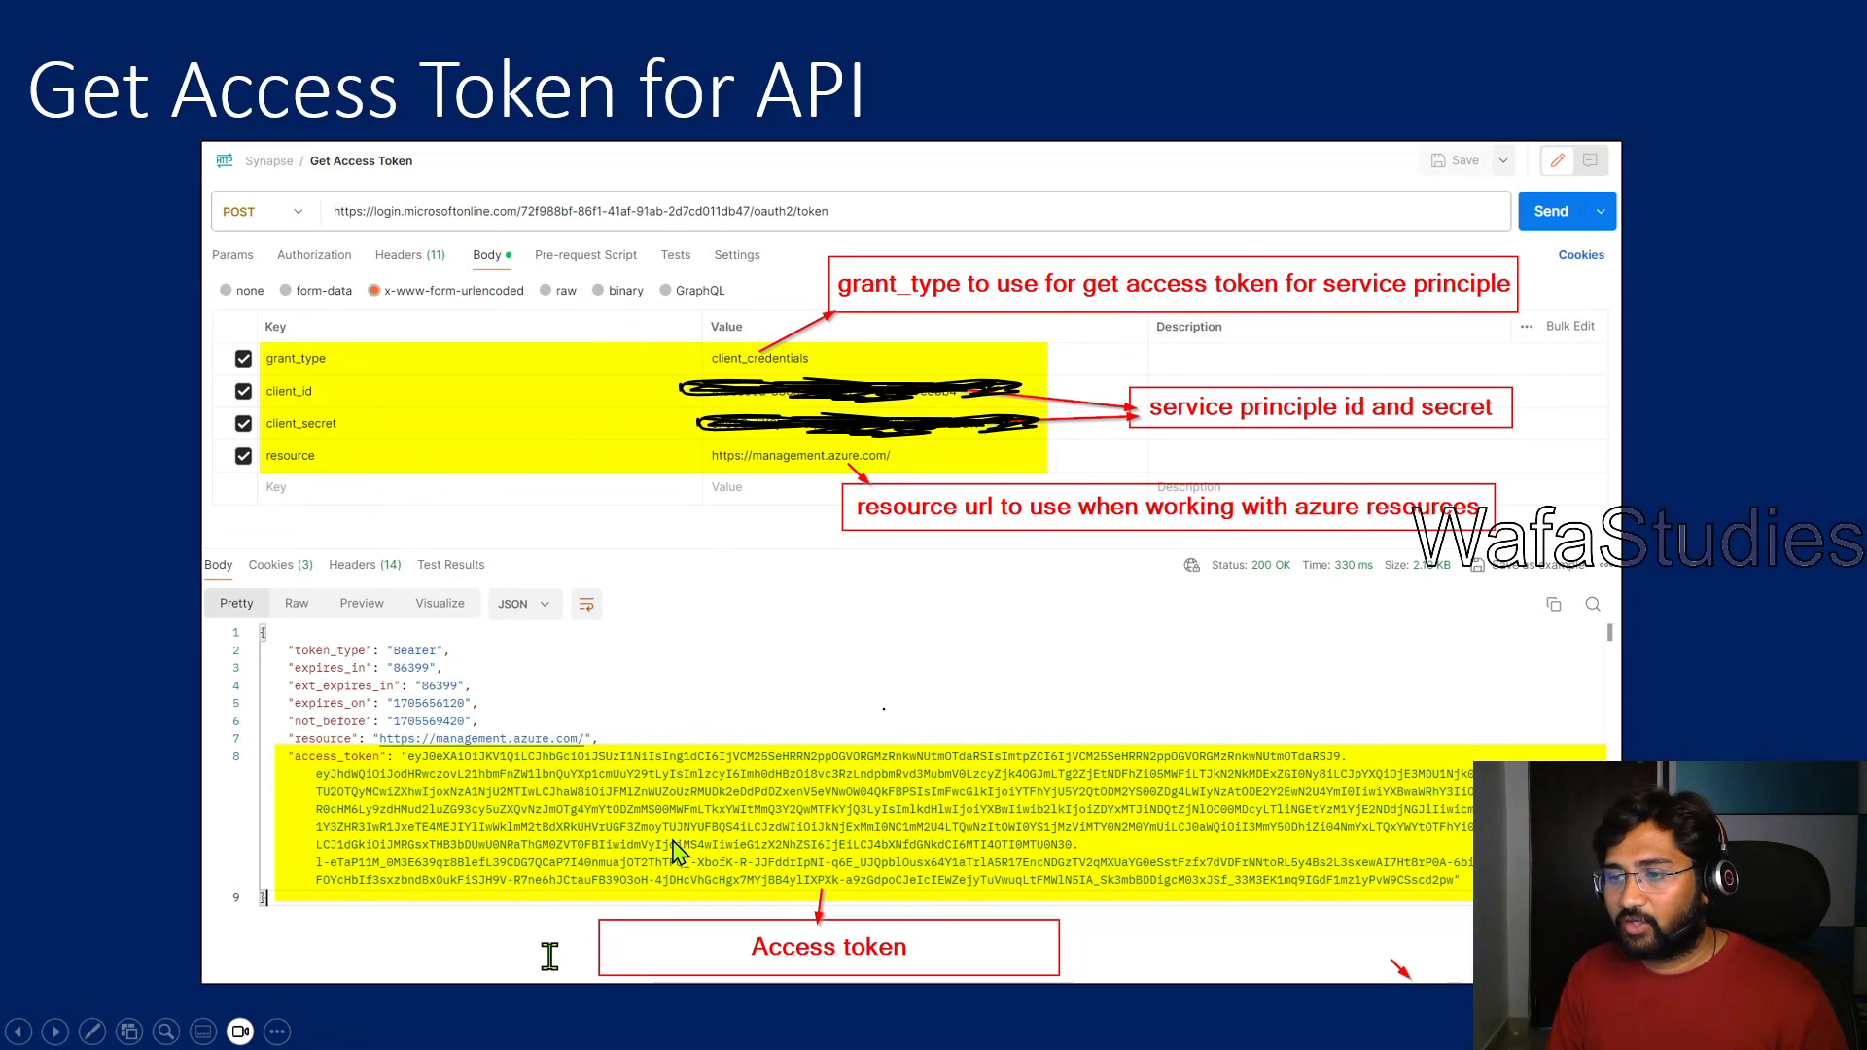
pyautogui.press('Right')
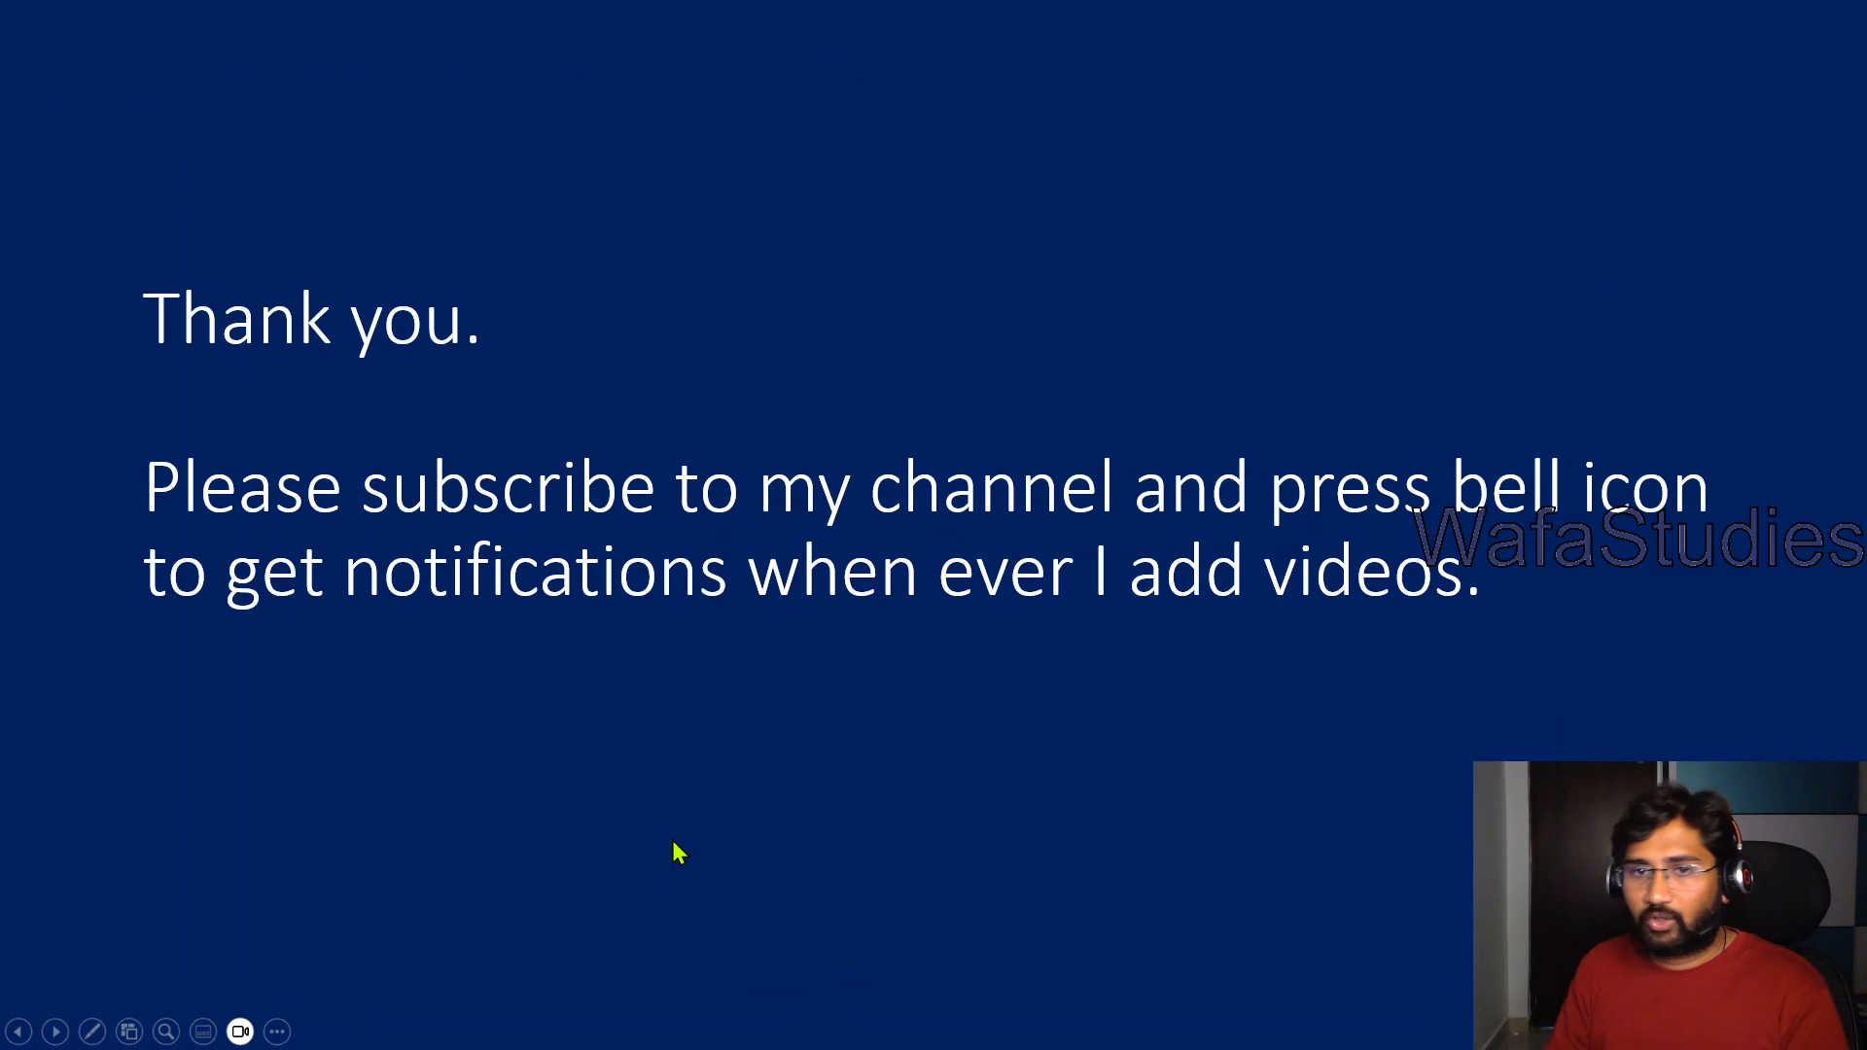